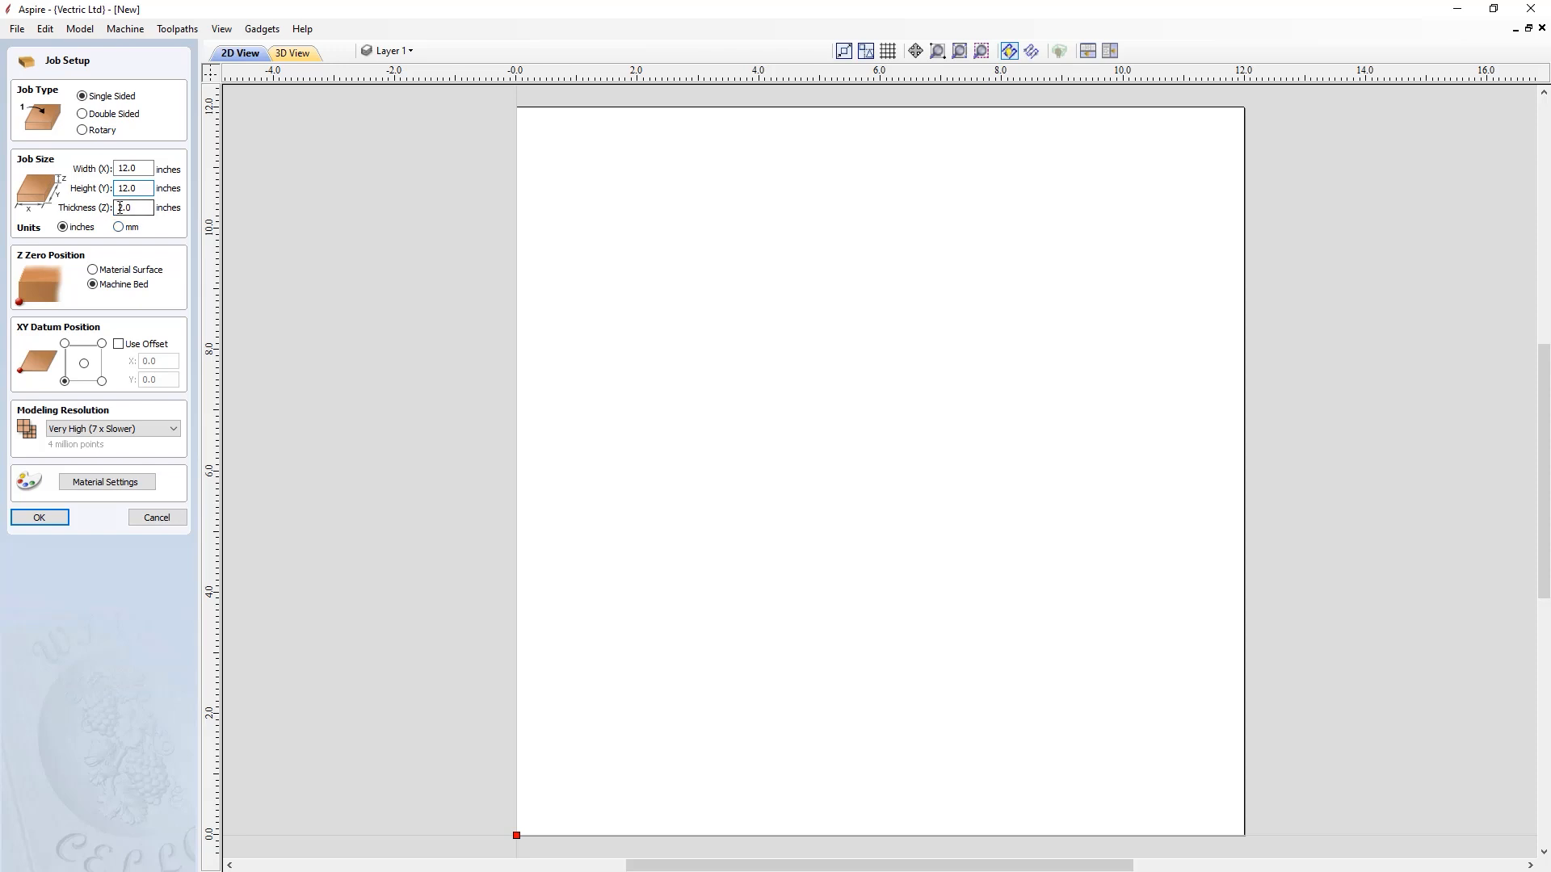
- Set the Z zero position to the material surface and accept the single-sided job setup
click(121, 208)
click(95, 272)
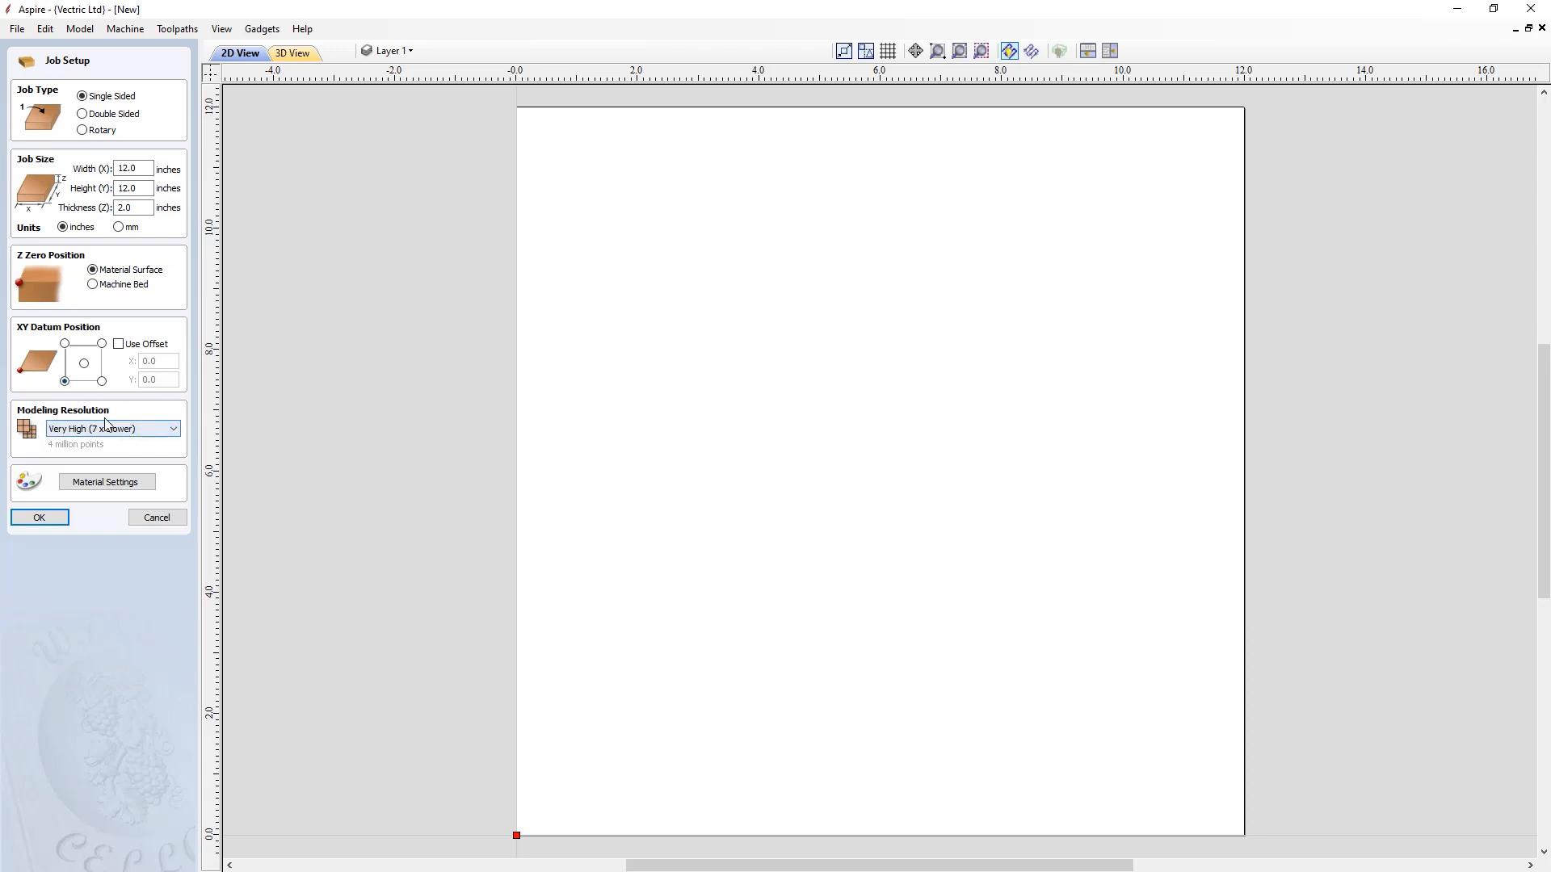
click(38, 517)
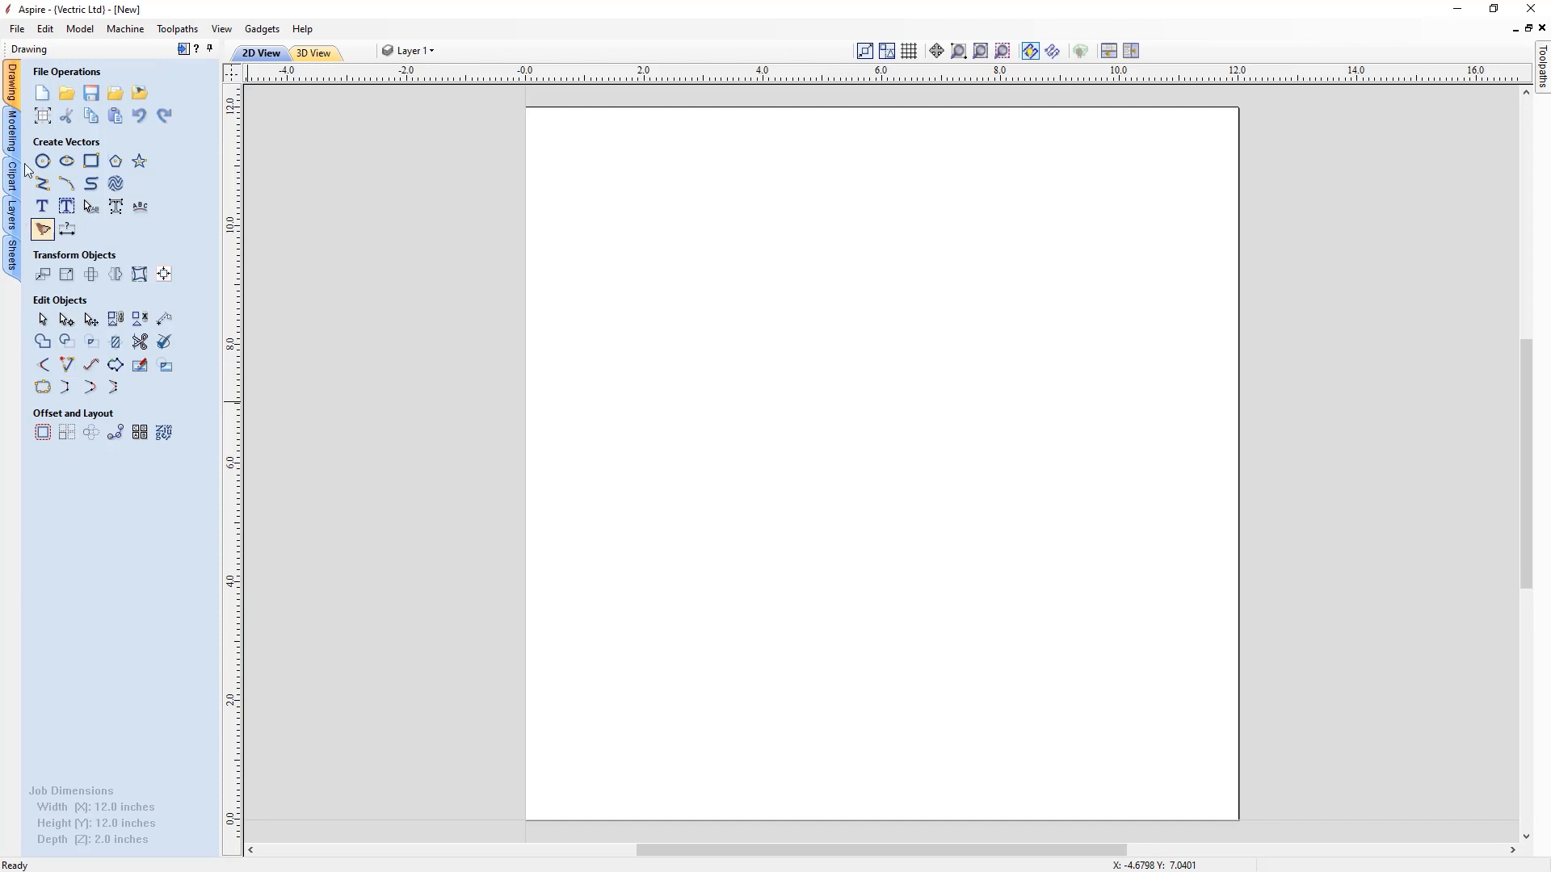
- Import the 3D model file Seagull.stl into the job
click(13, 129)
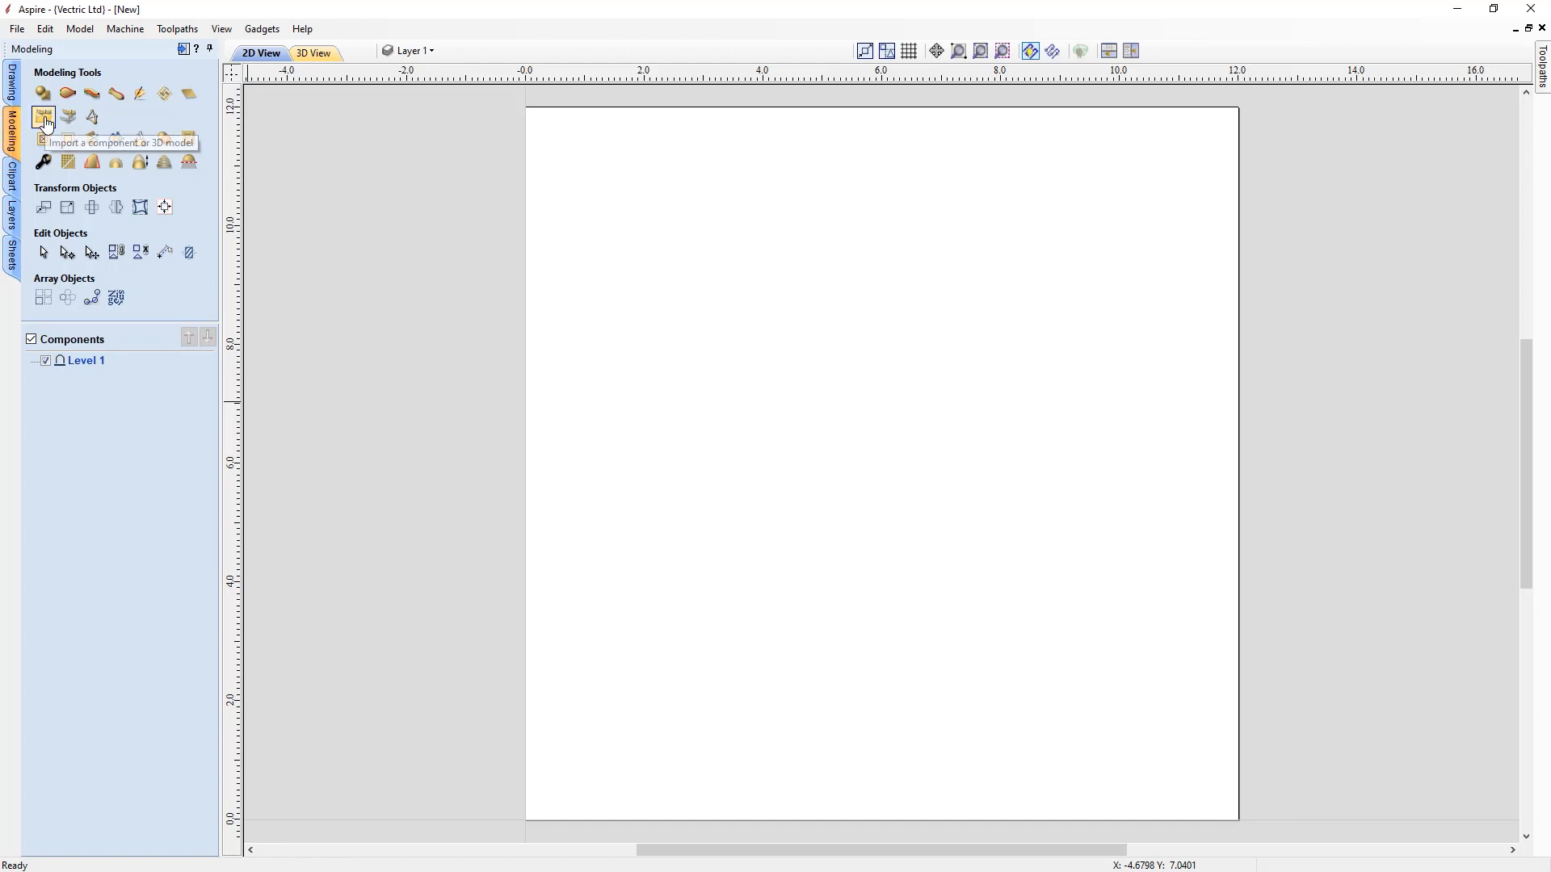
click(45, 118)
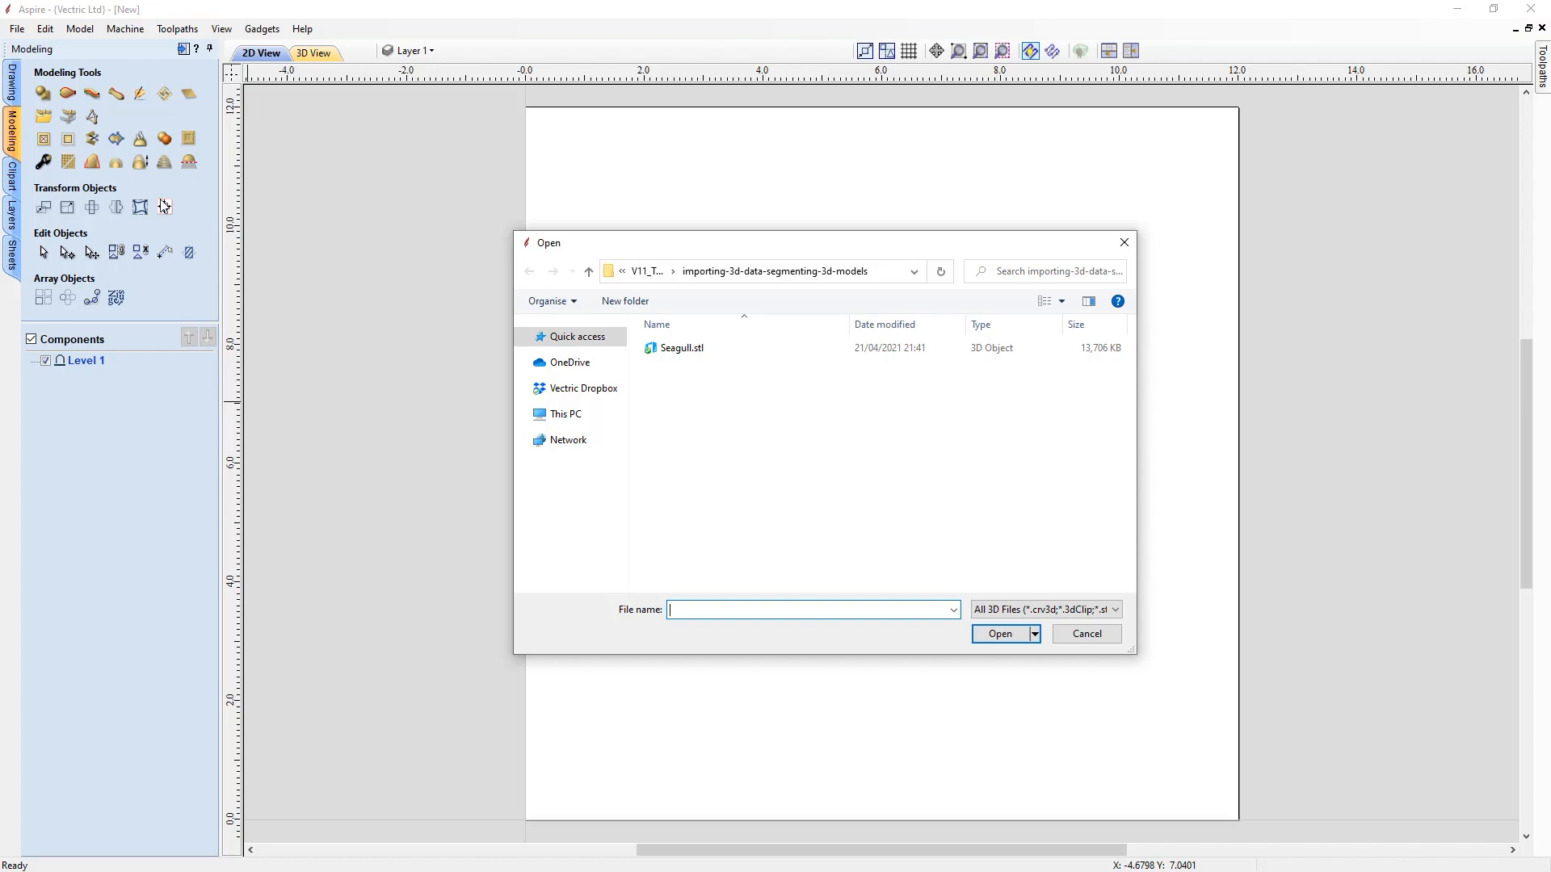
click(714, 354)
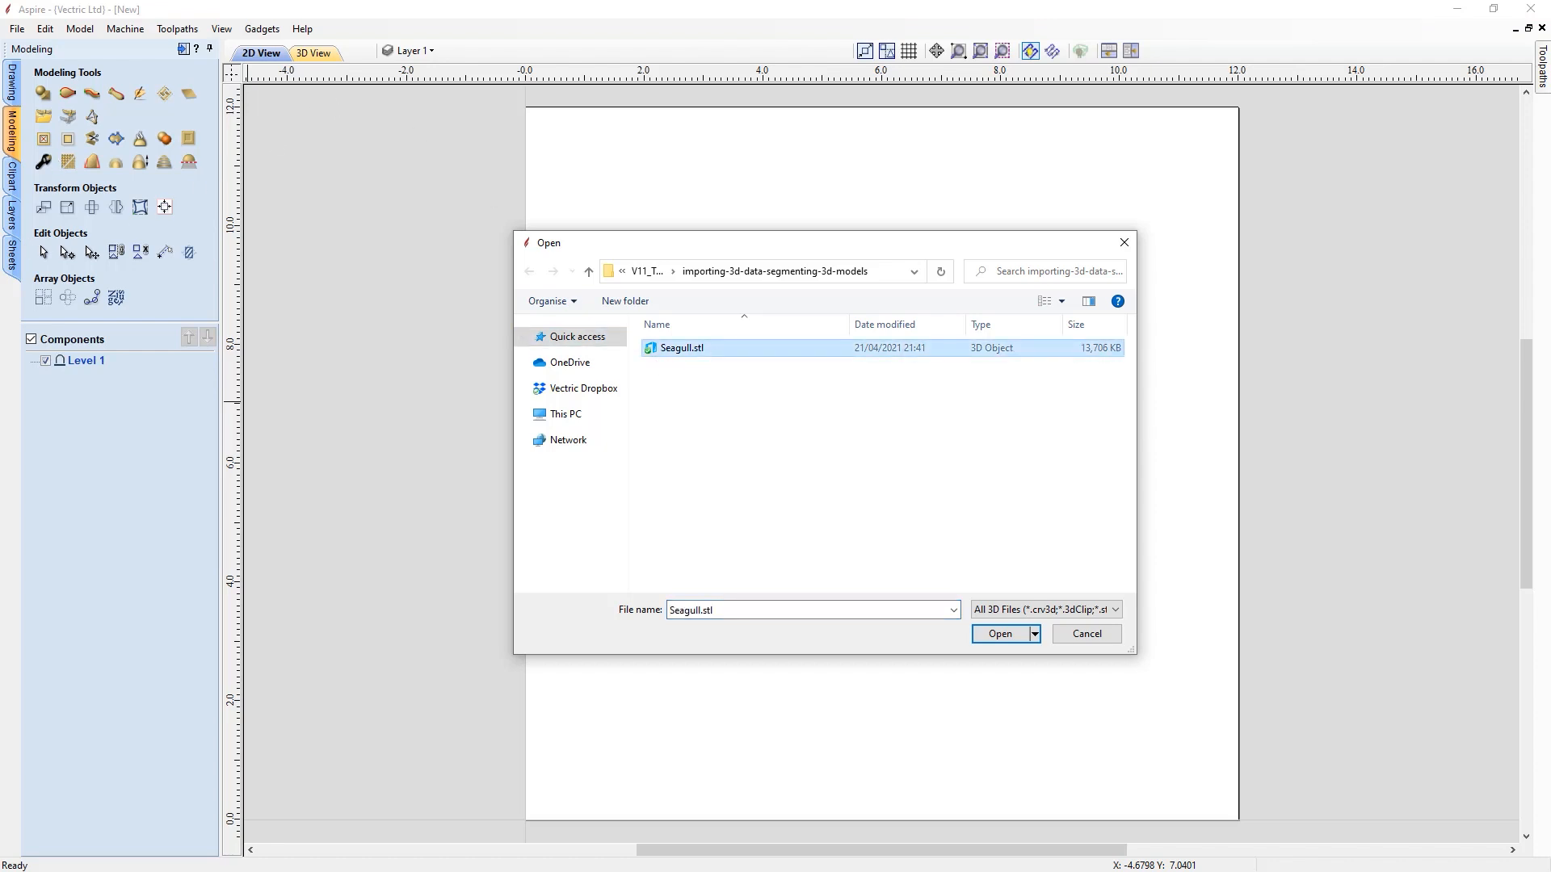
key(Return)
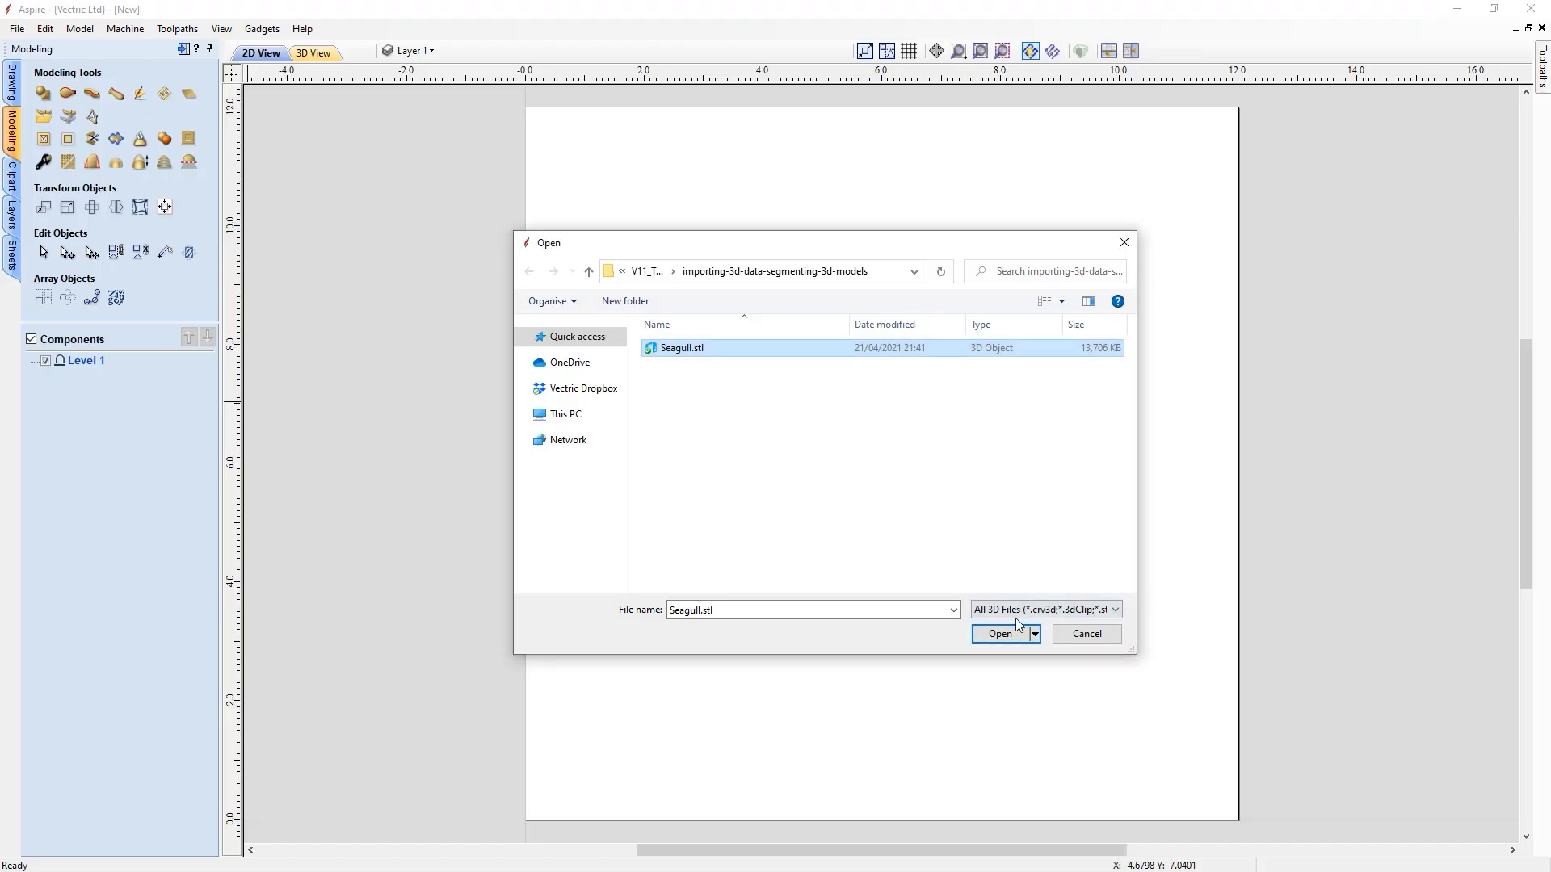
click(1002, 632)
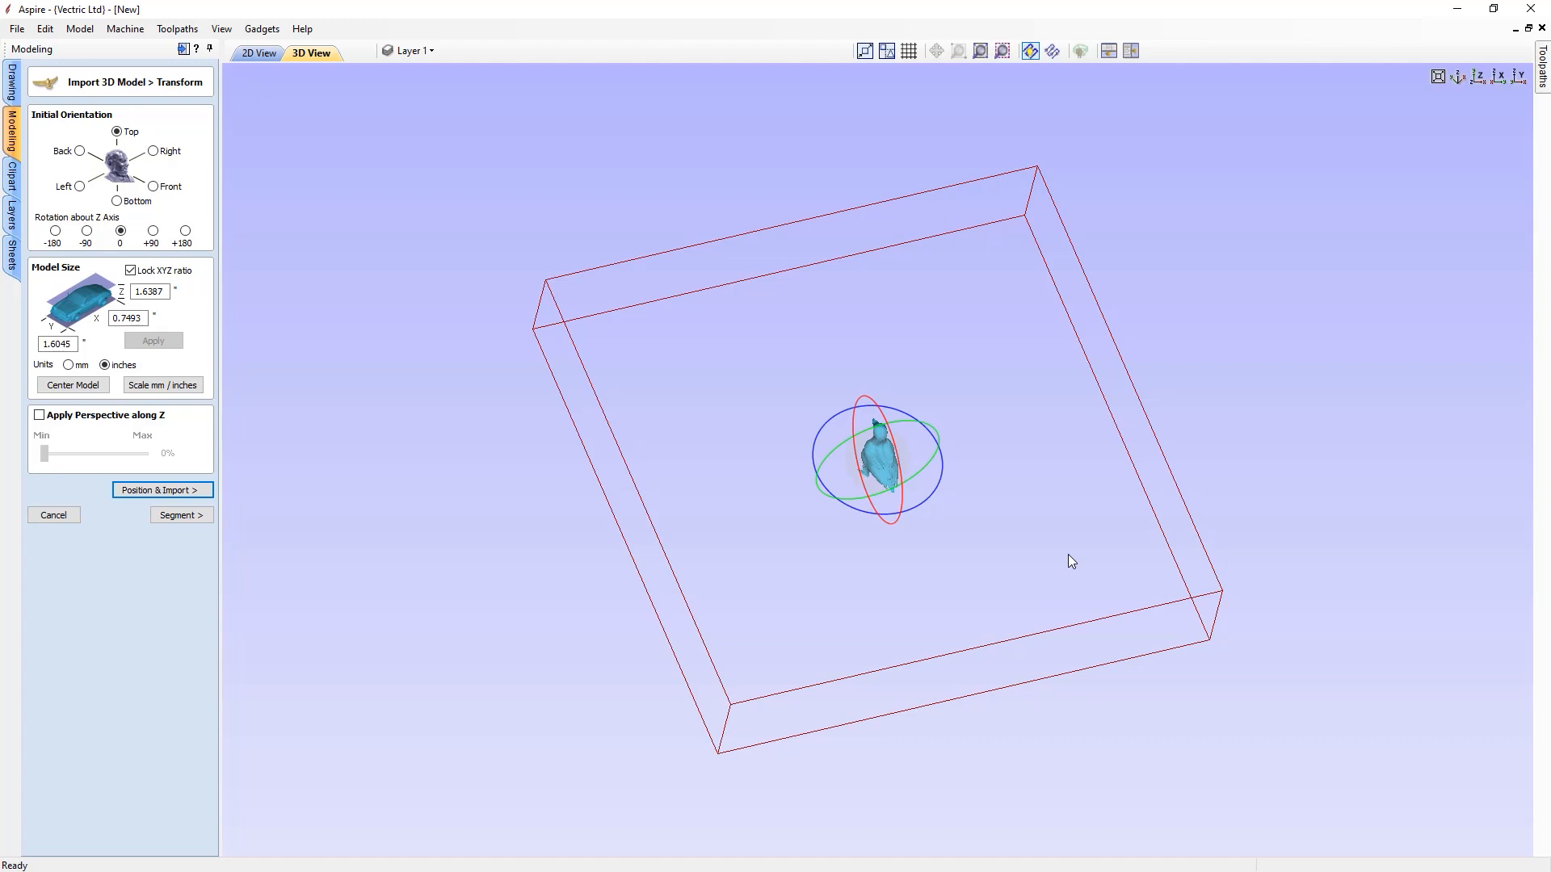
- Examine the imported seagull model from several sides and restore the isometric view
scroll(1067, 554, up, 8)
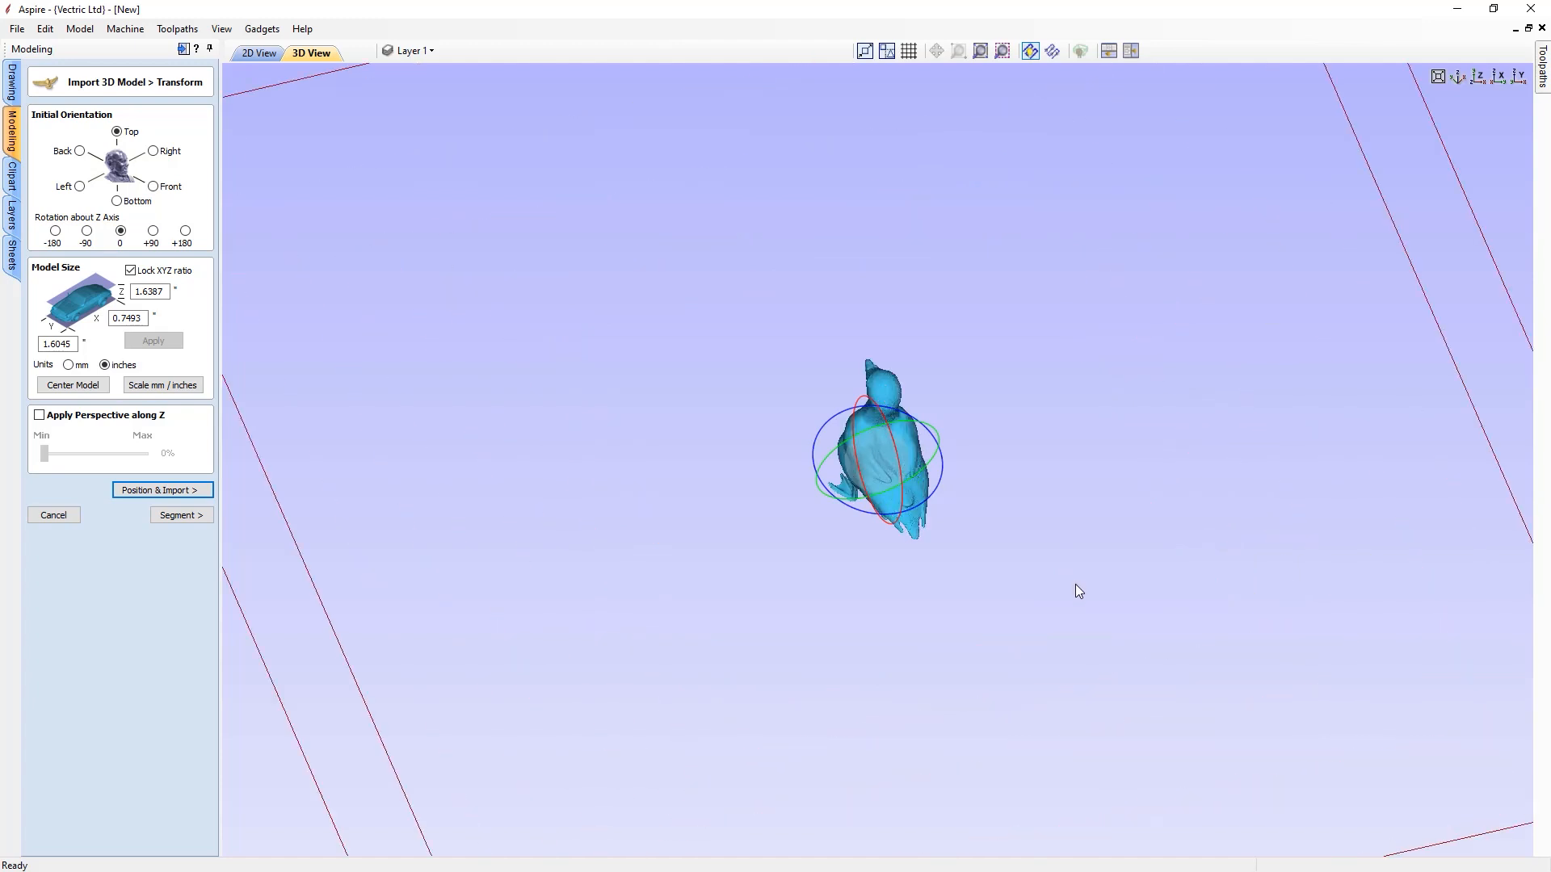
drag(1105, 567, 1238, 618)
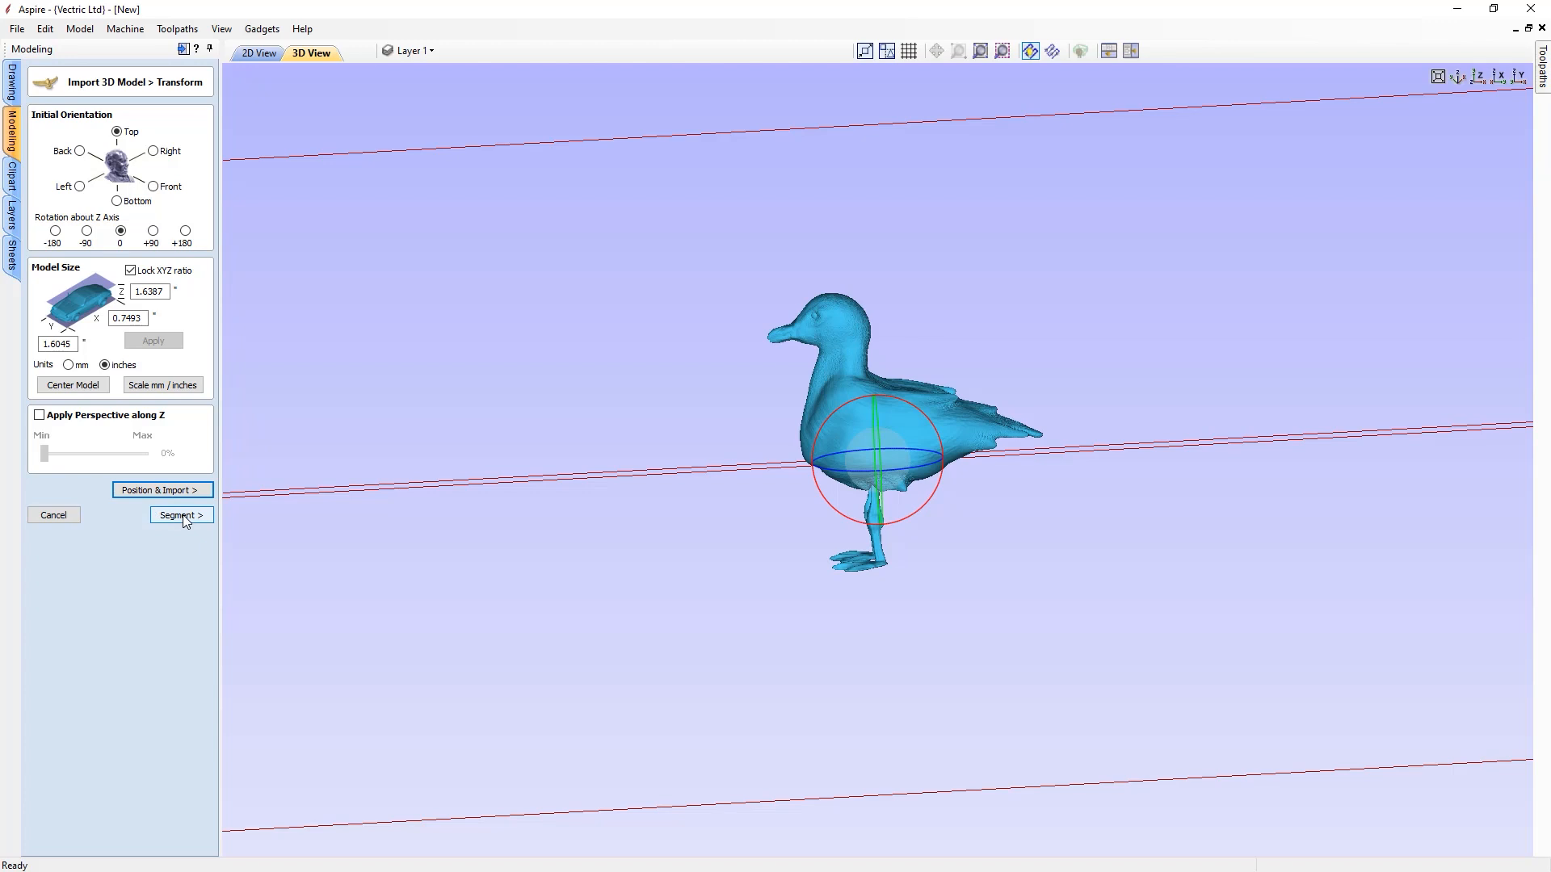
mouse_move(534, 553)
mouse_down()
mouse_move(884, 550)
mouse_move(822, 561)
mouse_move(519, 536)
mouse_move(548, 568)
mouse_up()
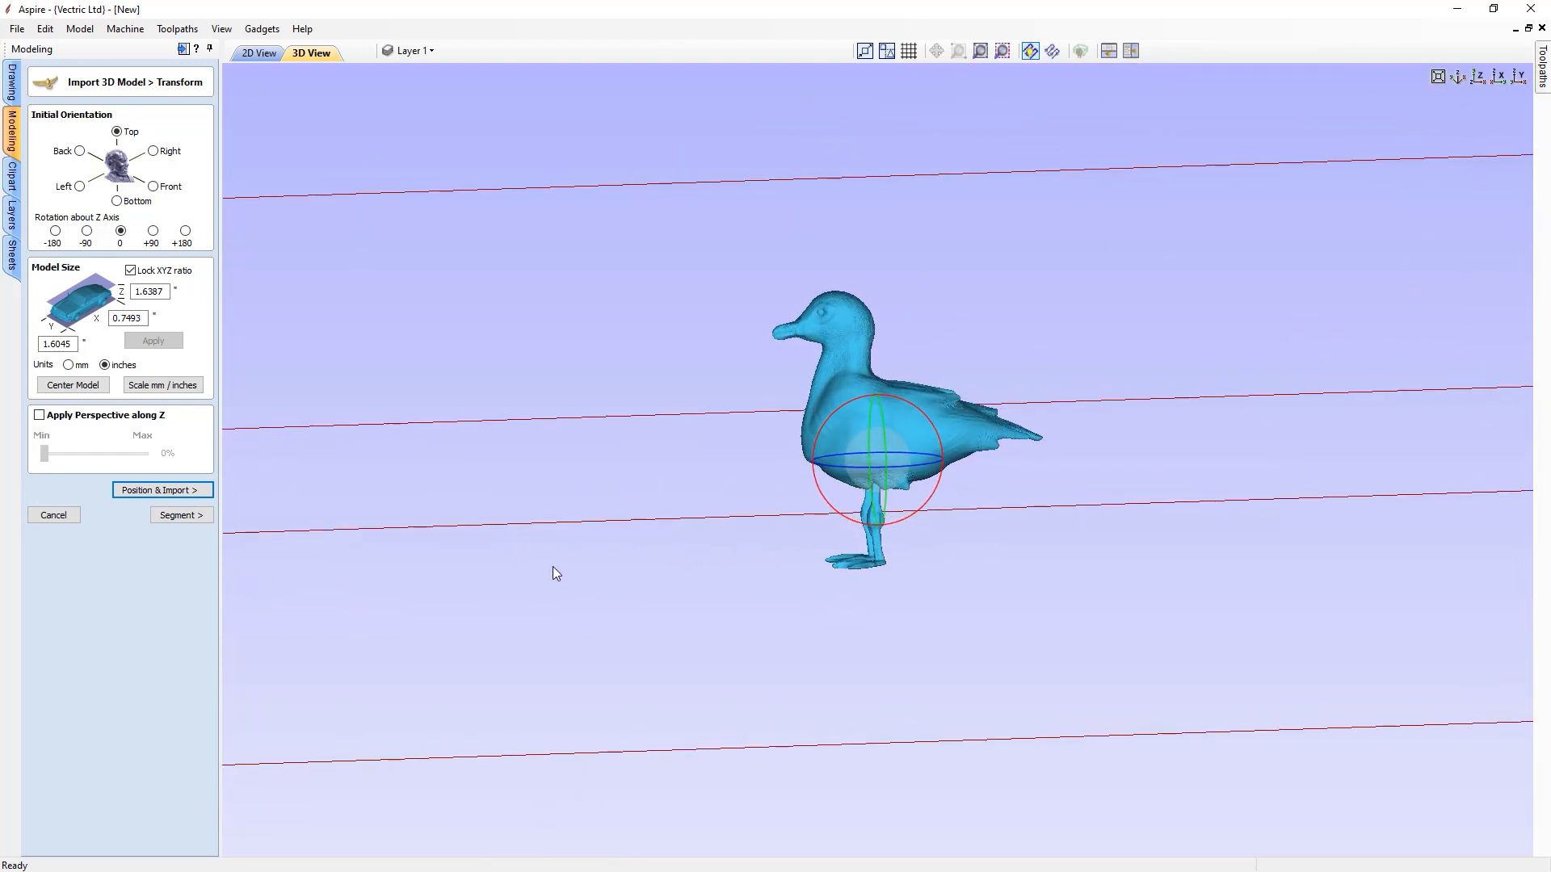
drag(679, 568, 526, 609)
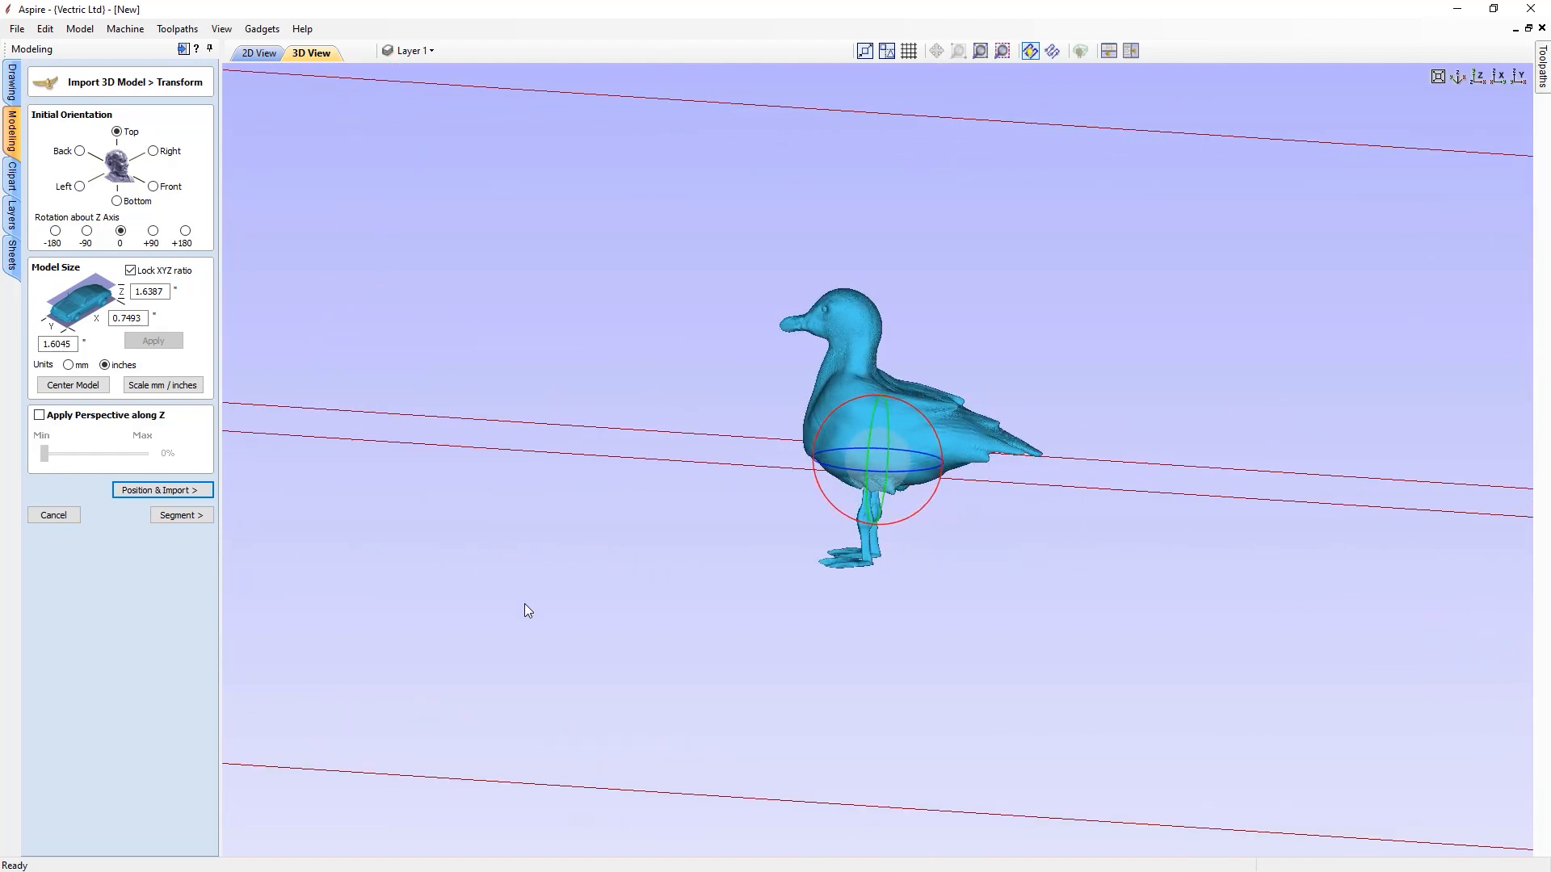
drag(1235, 229, 1355, 164)
click(1457, 80)
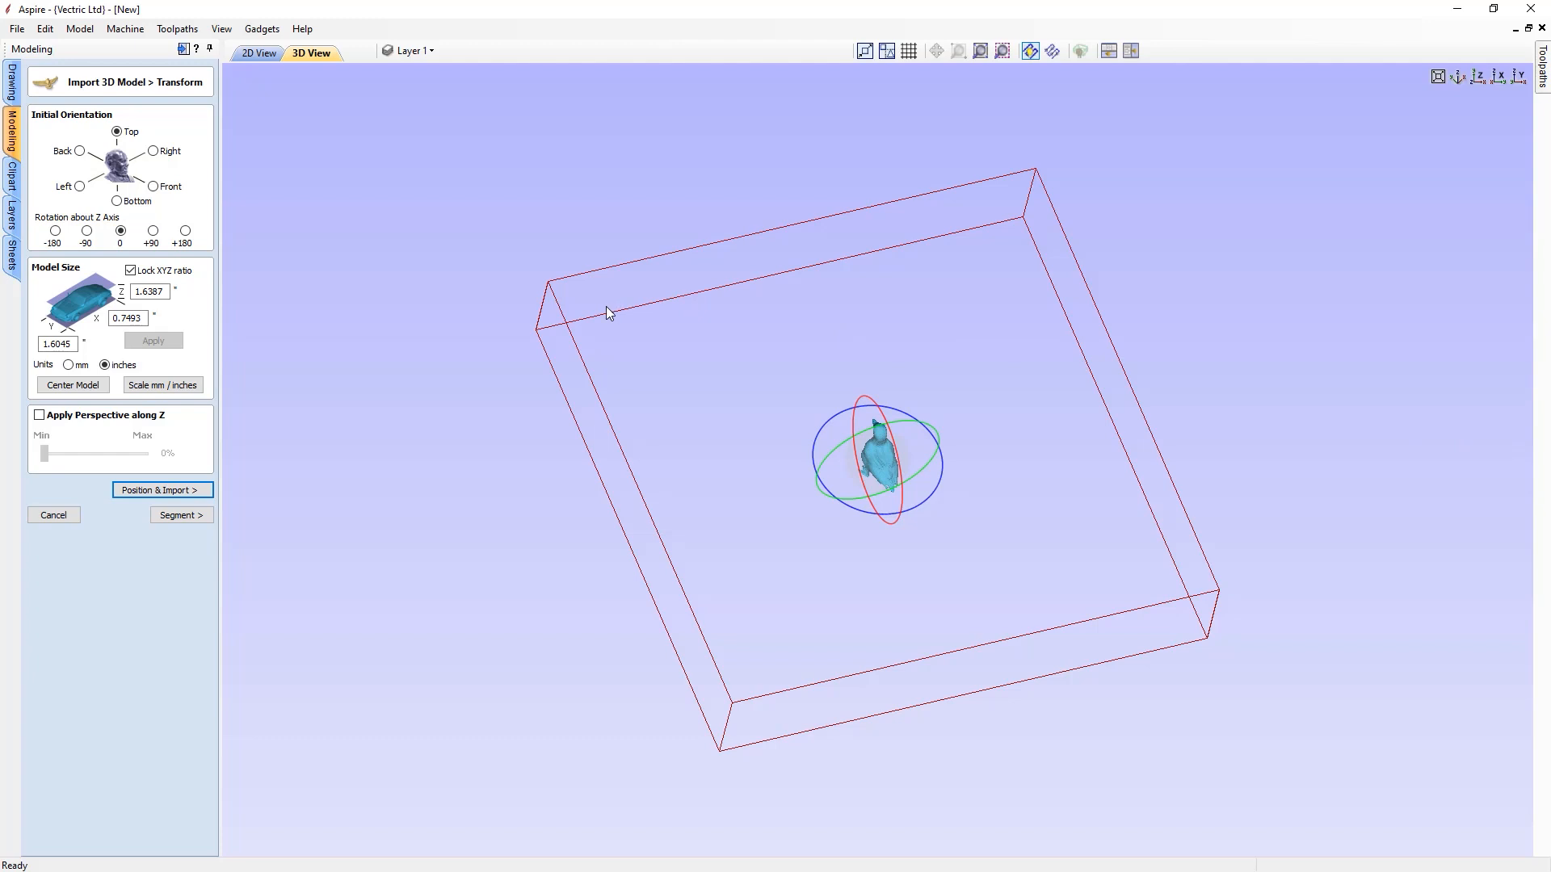
- Try the Right, Front, Bottom, Left and Back initial orientations on the seagull, and return to Top
click(152, 151)
click(153, 187)
click(117, 201)
click(79, 187)
click(79, 151)
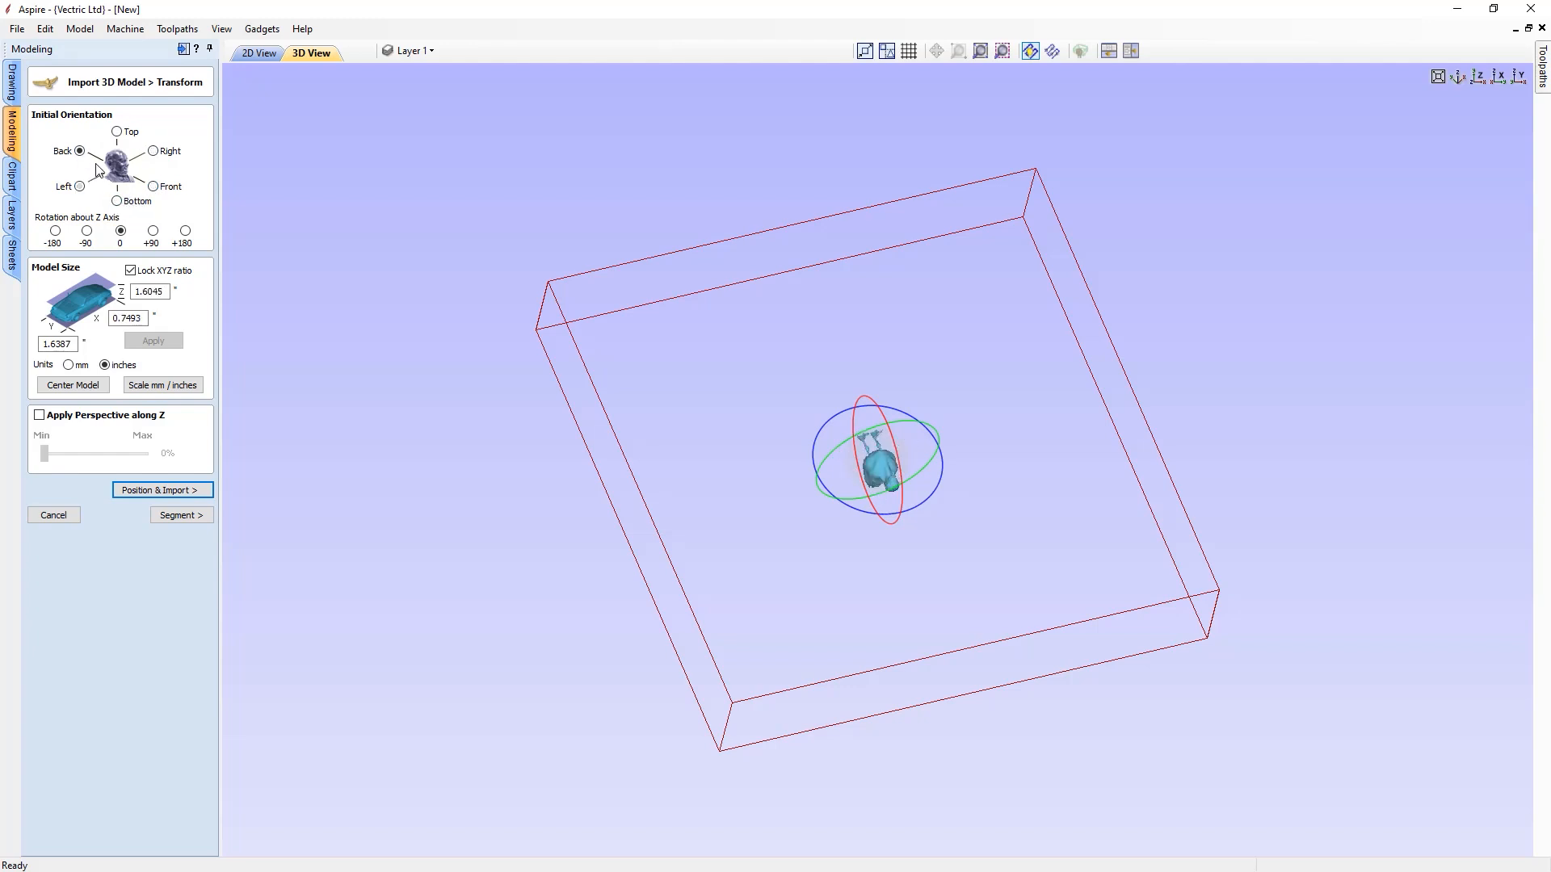
click(117, 131)
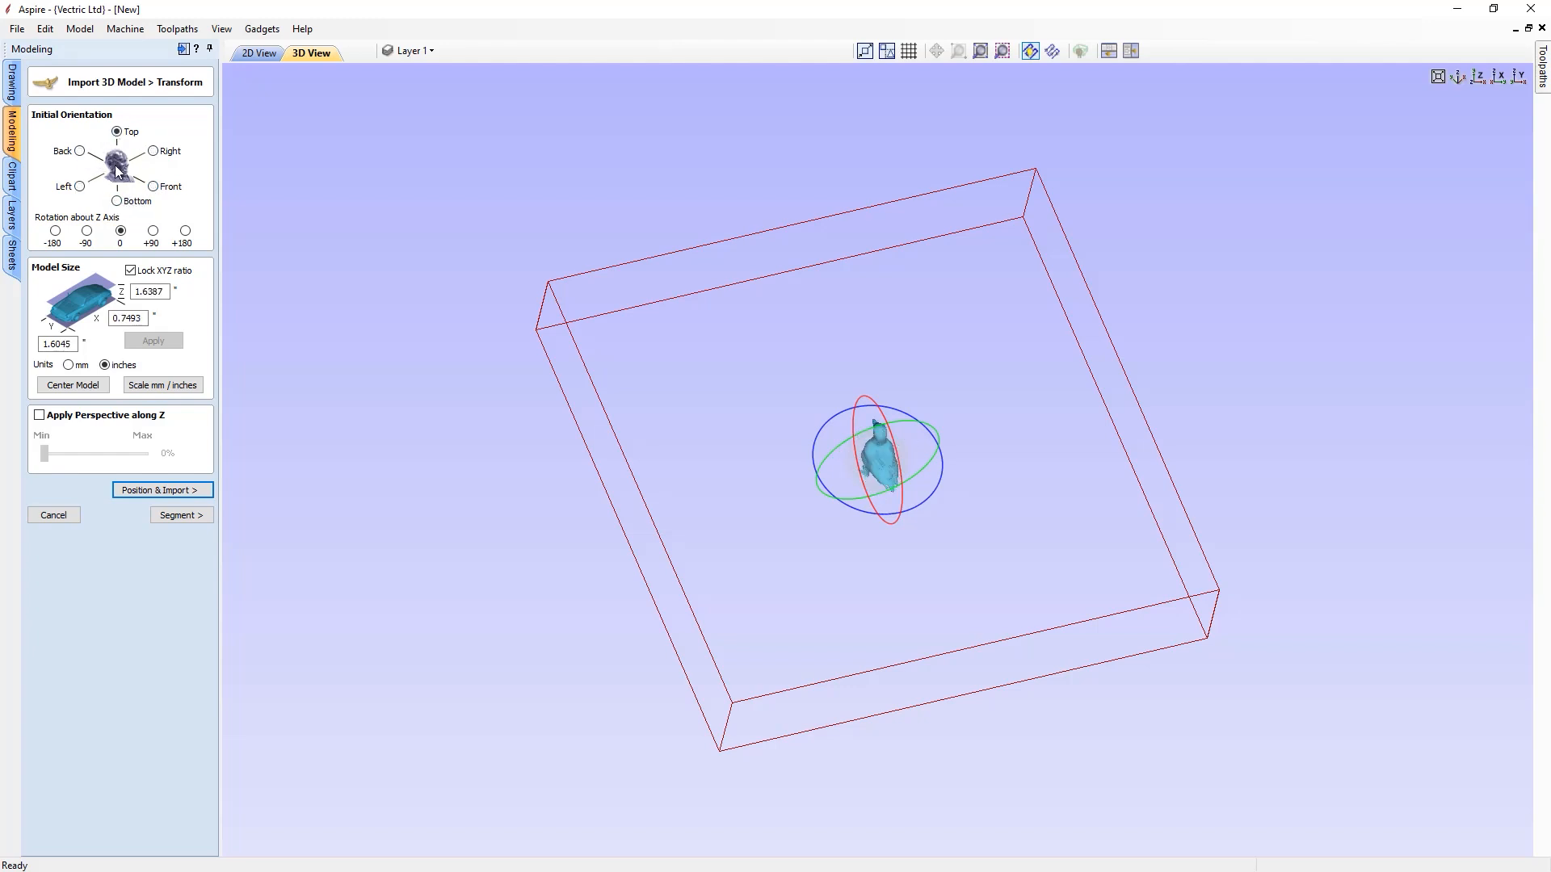
- Try rotating the seagull by -90 and -180 degrees about the Z axis, and return to 0
click(88, 231)
click(55, 231)
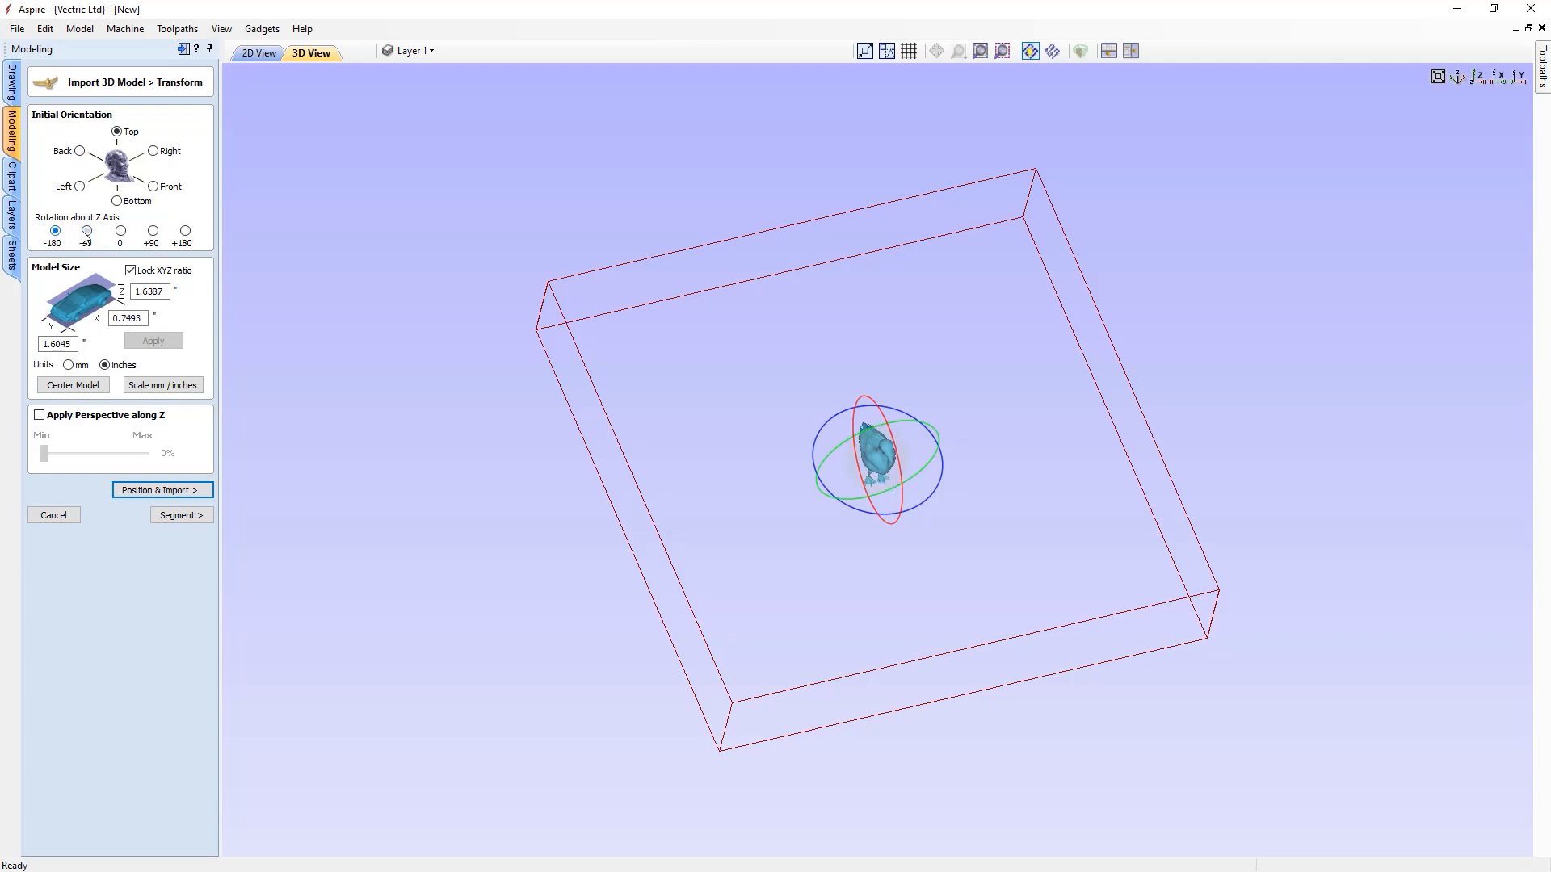
click(87, 231)
click(120, 232)
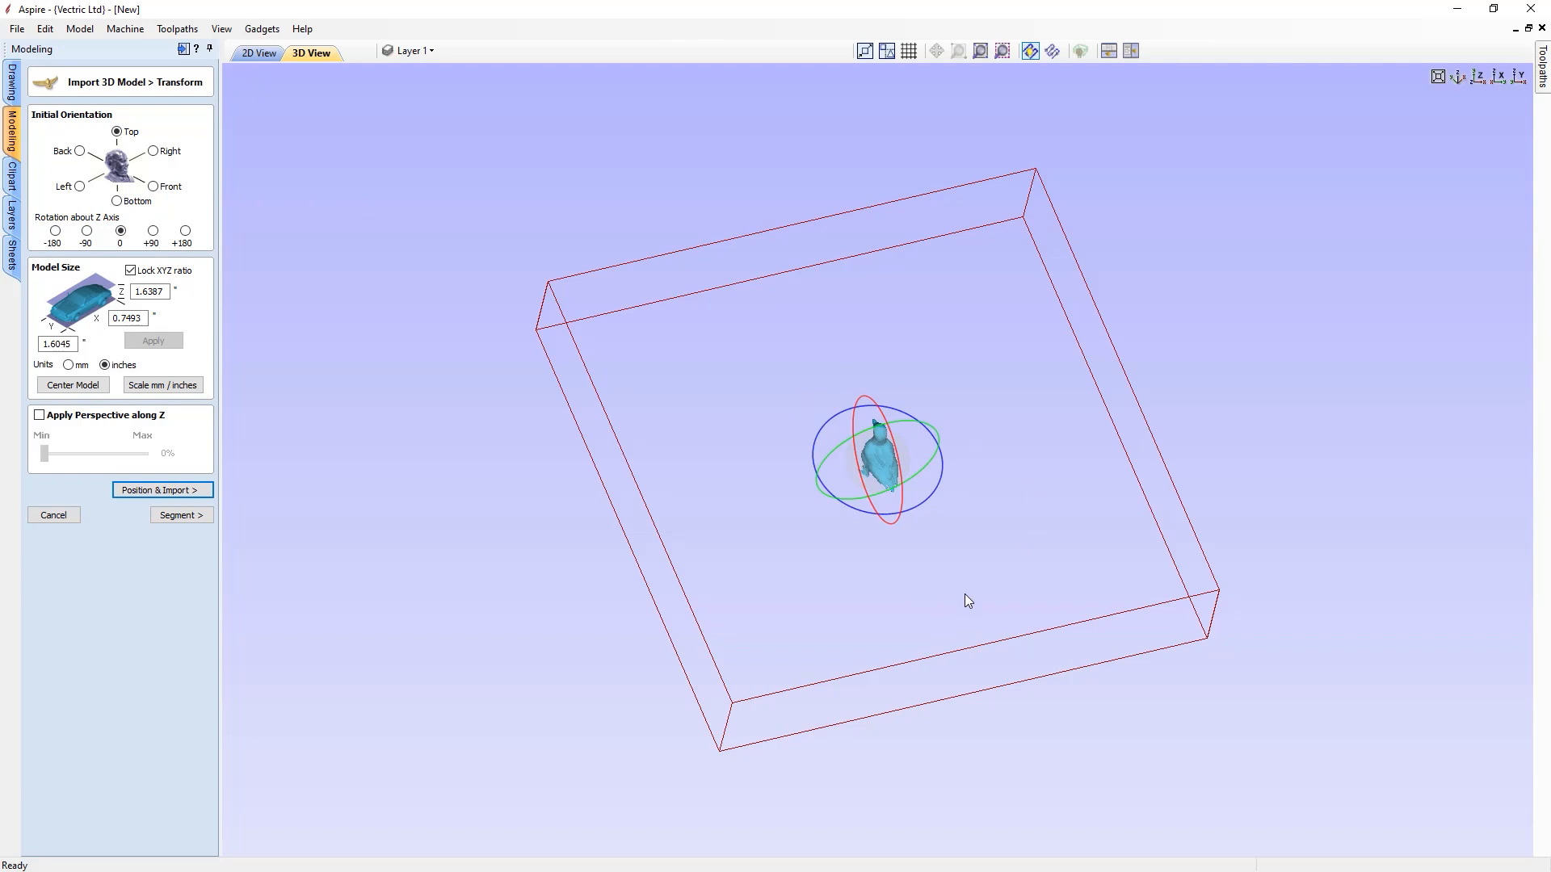
- Try rotating the seagull about single axes with the rotation rings around the model
scroll(1077, 629, up, 8)
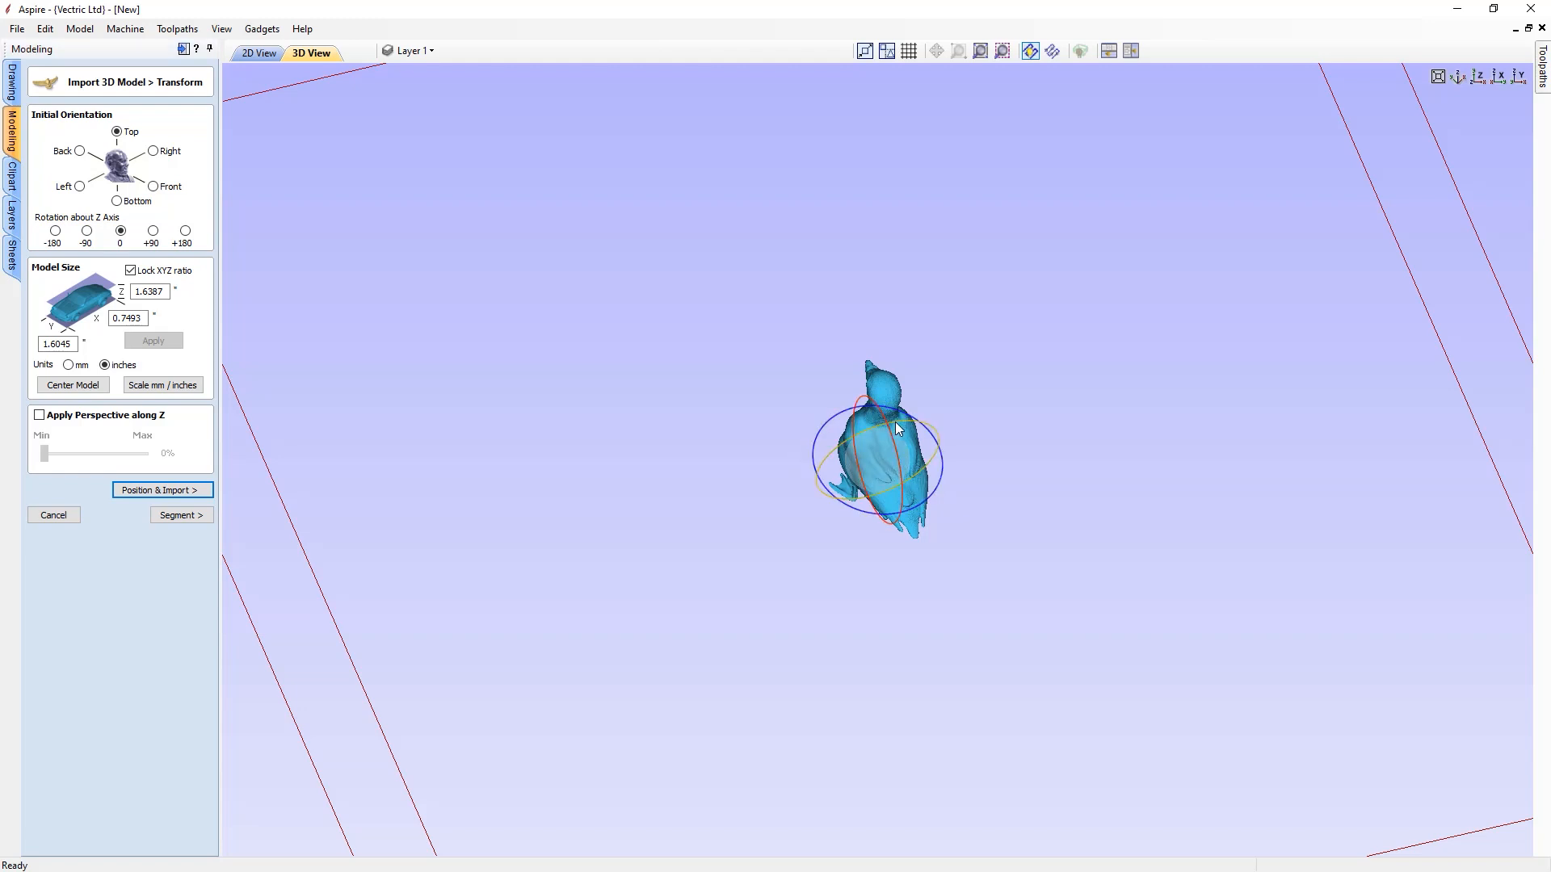
drag(664, 547, 611, 588)
drag(429, 688, 554, 623)
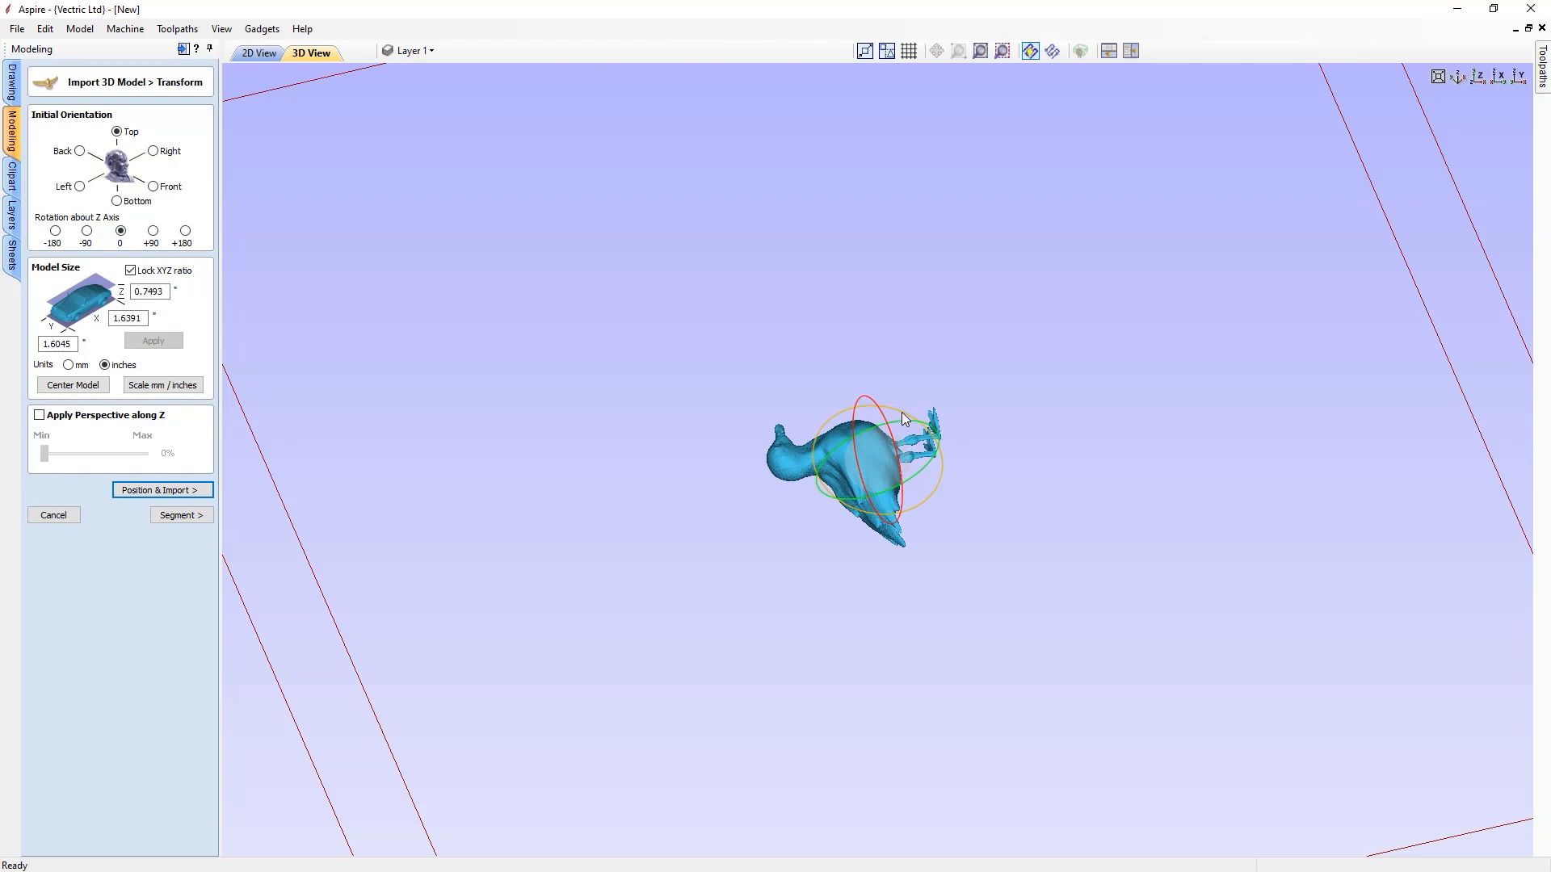
drag(943, 459, 919, 526)
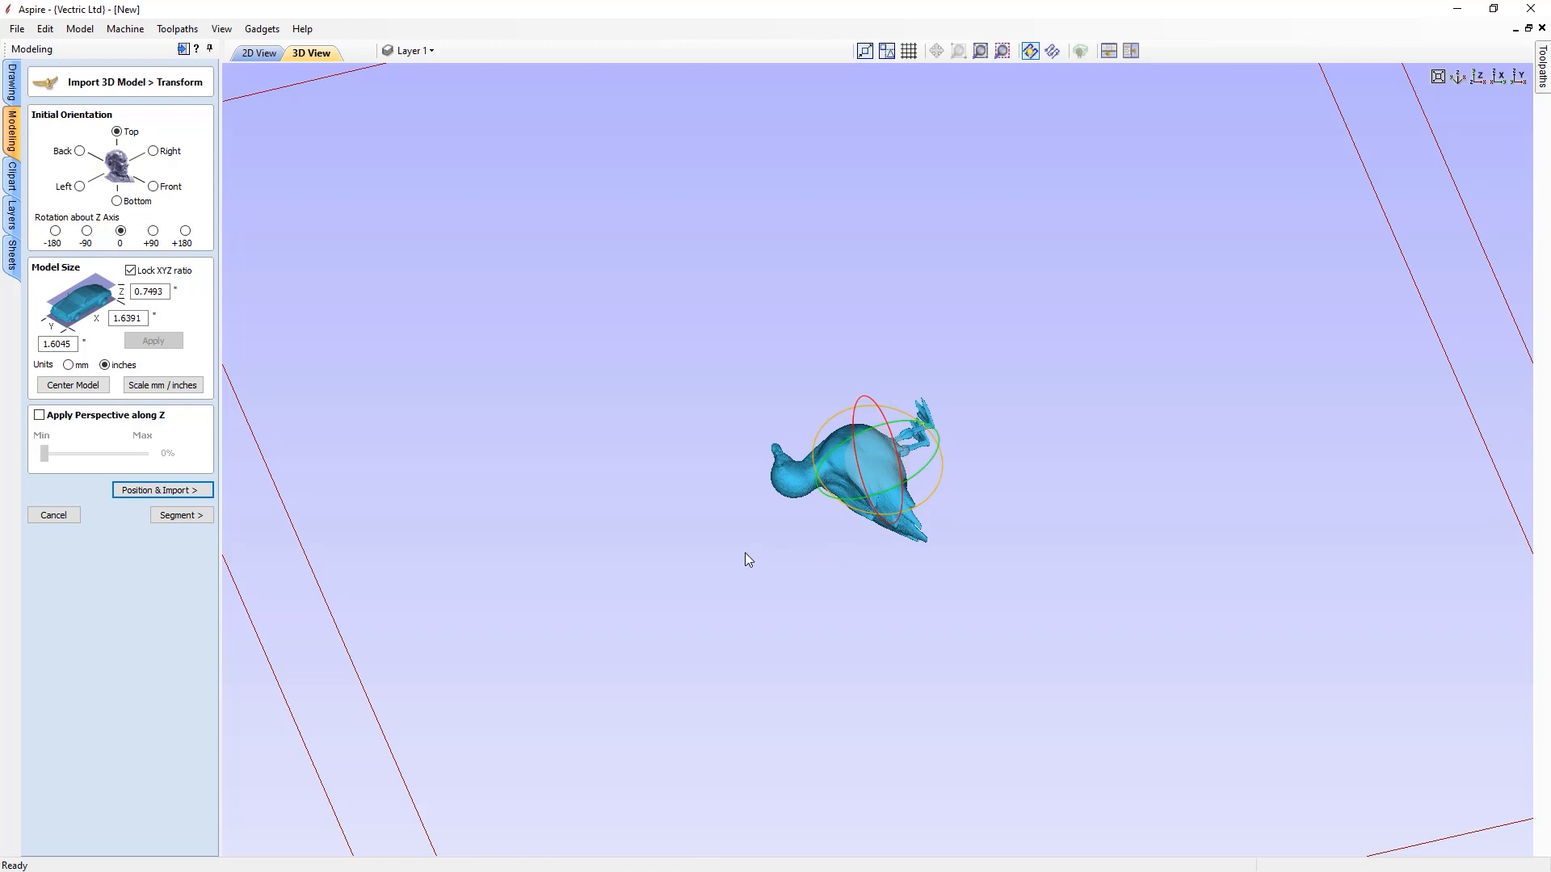
drag(743, 442, 753, 454)
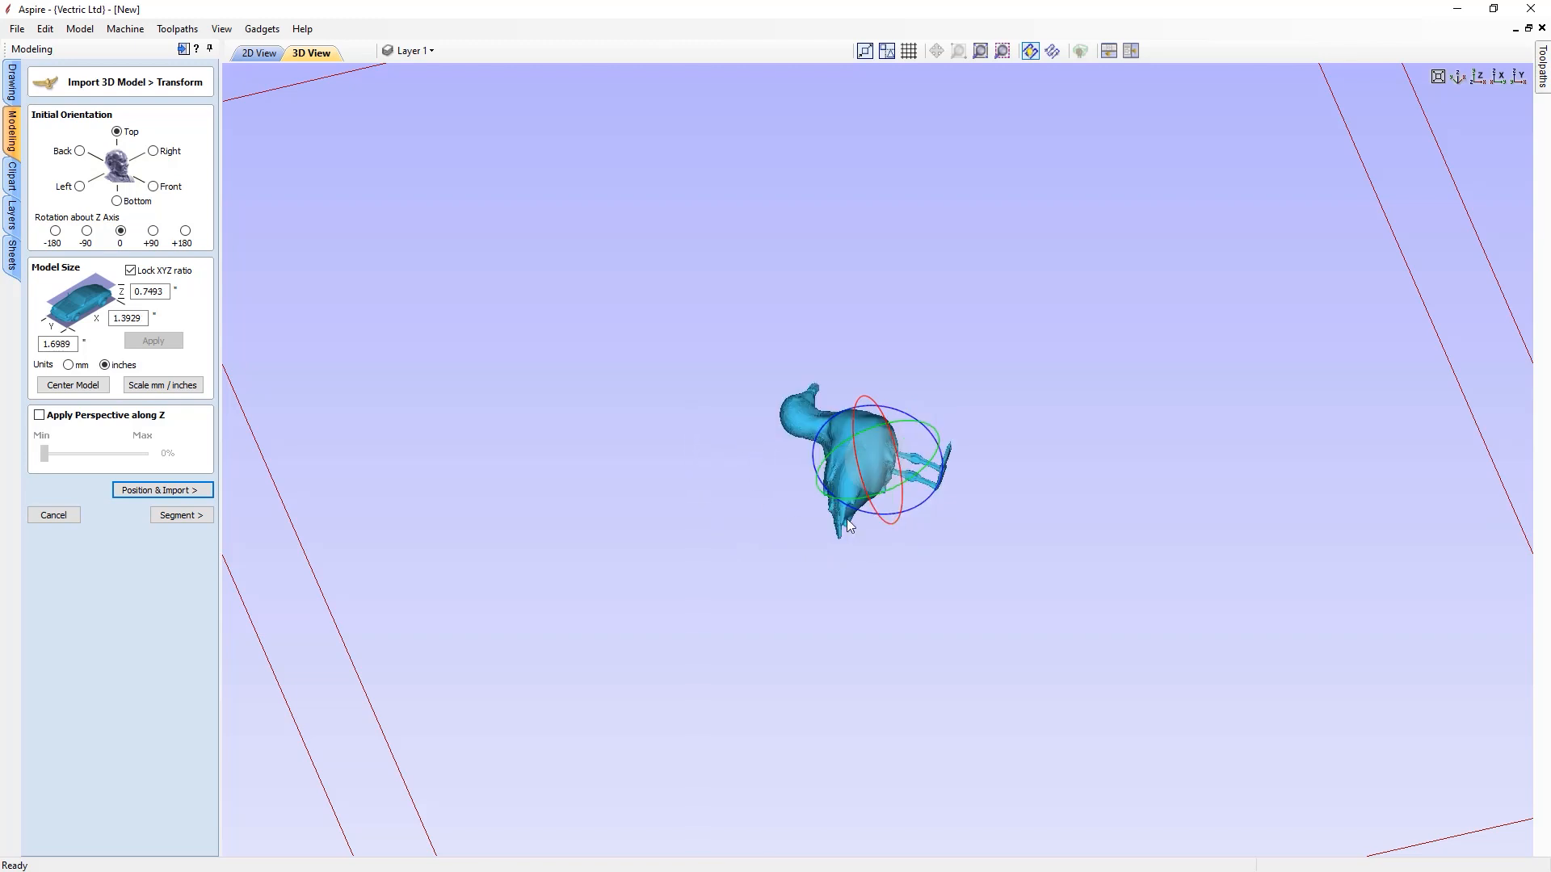
- Try rotating the seagull freely in all directions about its centre
scroll(879, 491, up, 5)
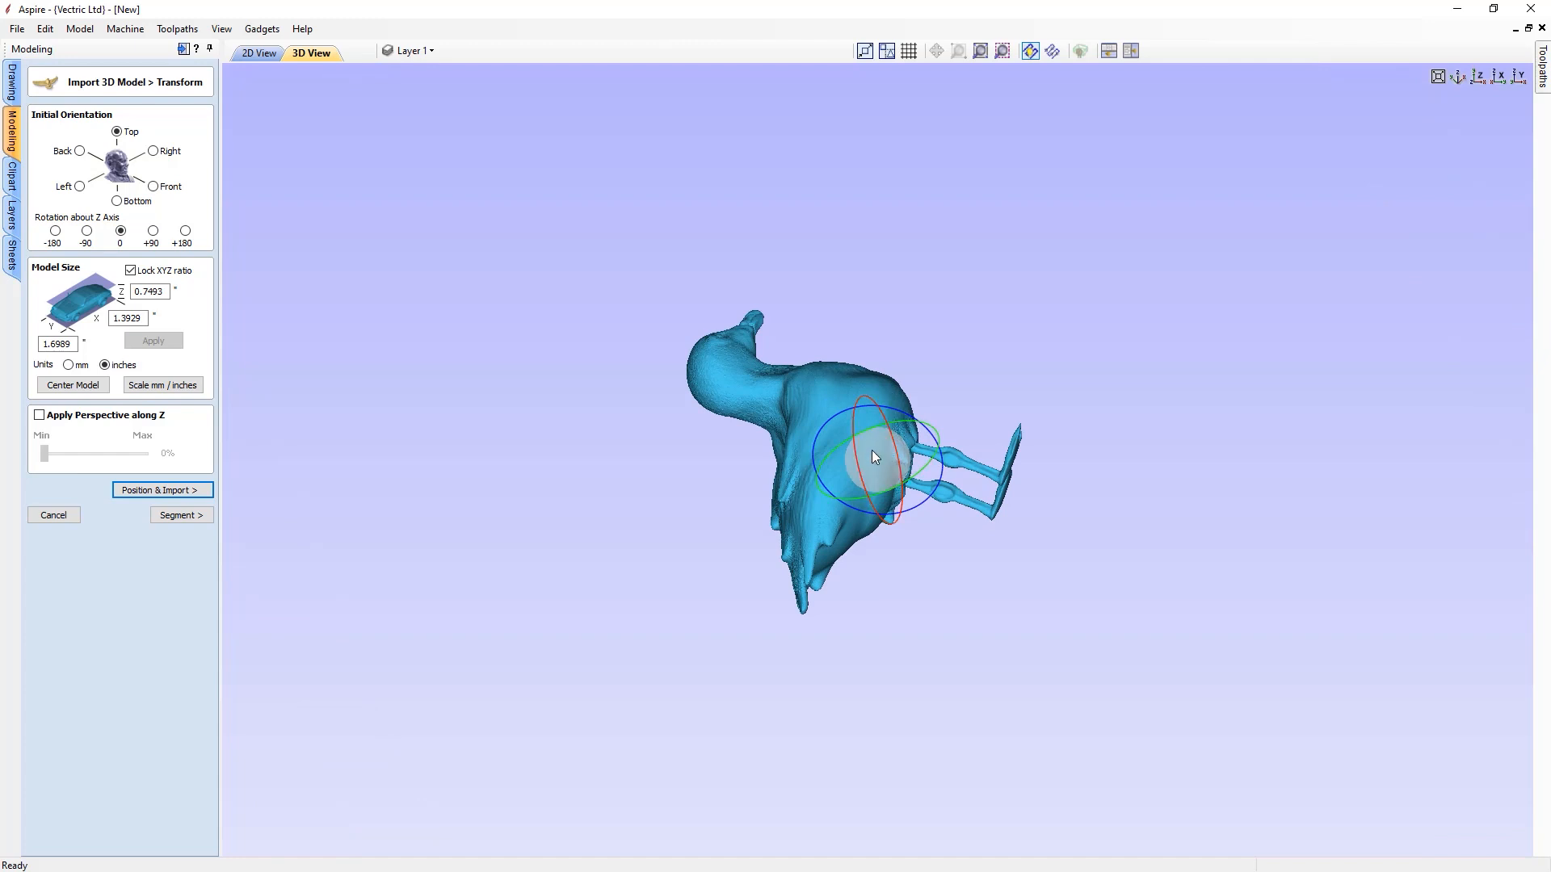
drag(874, 449, 843, 512)
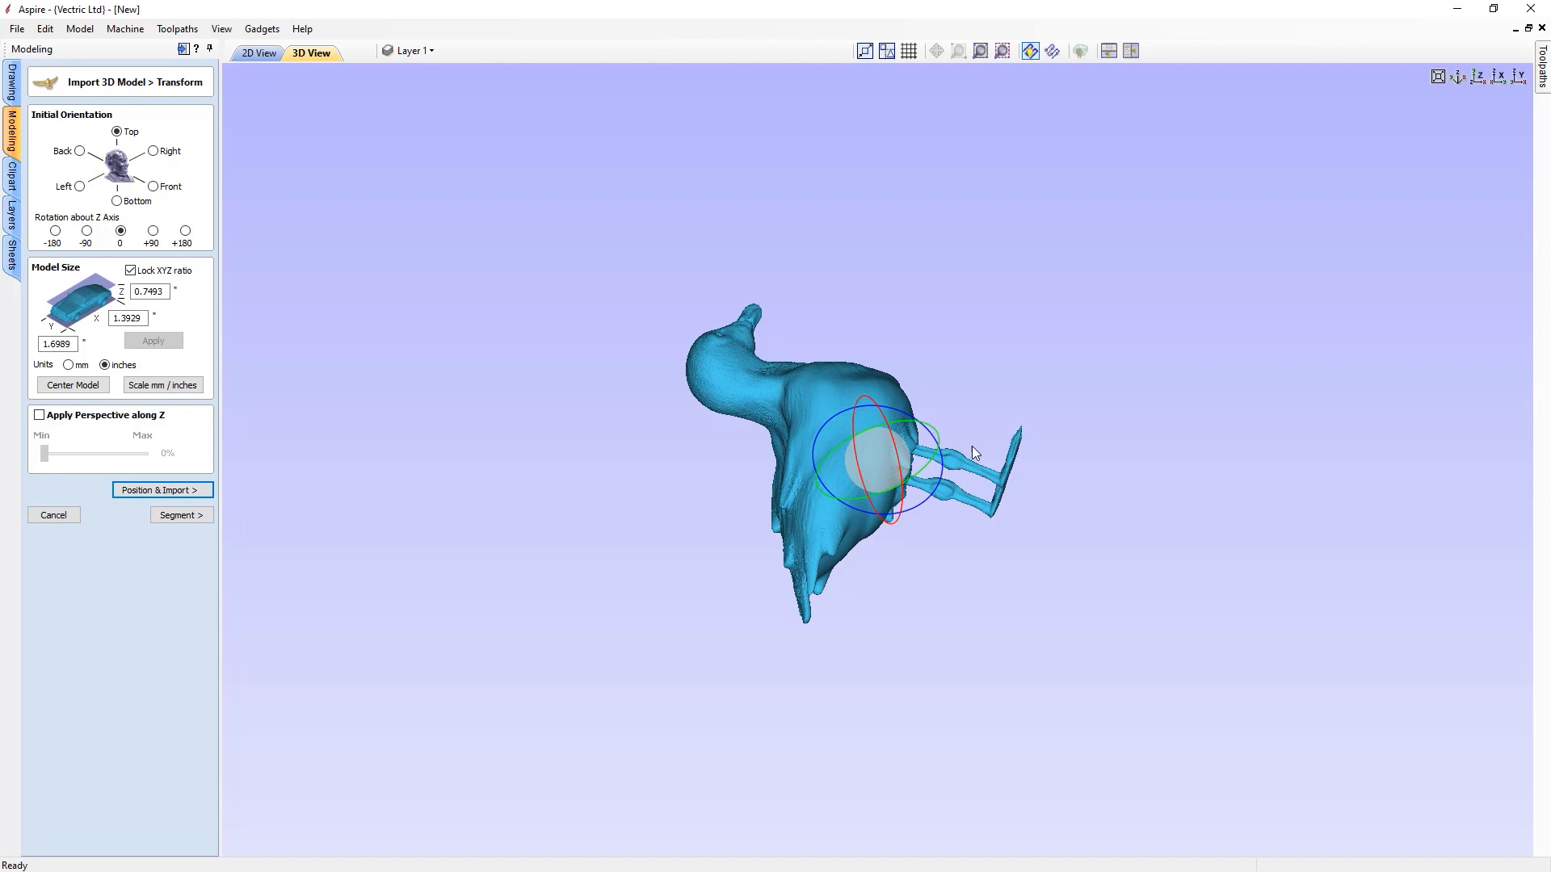
drag(1014, 487, 1002, 584)
drag(875, 484, 951, 432)
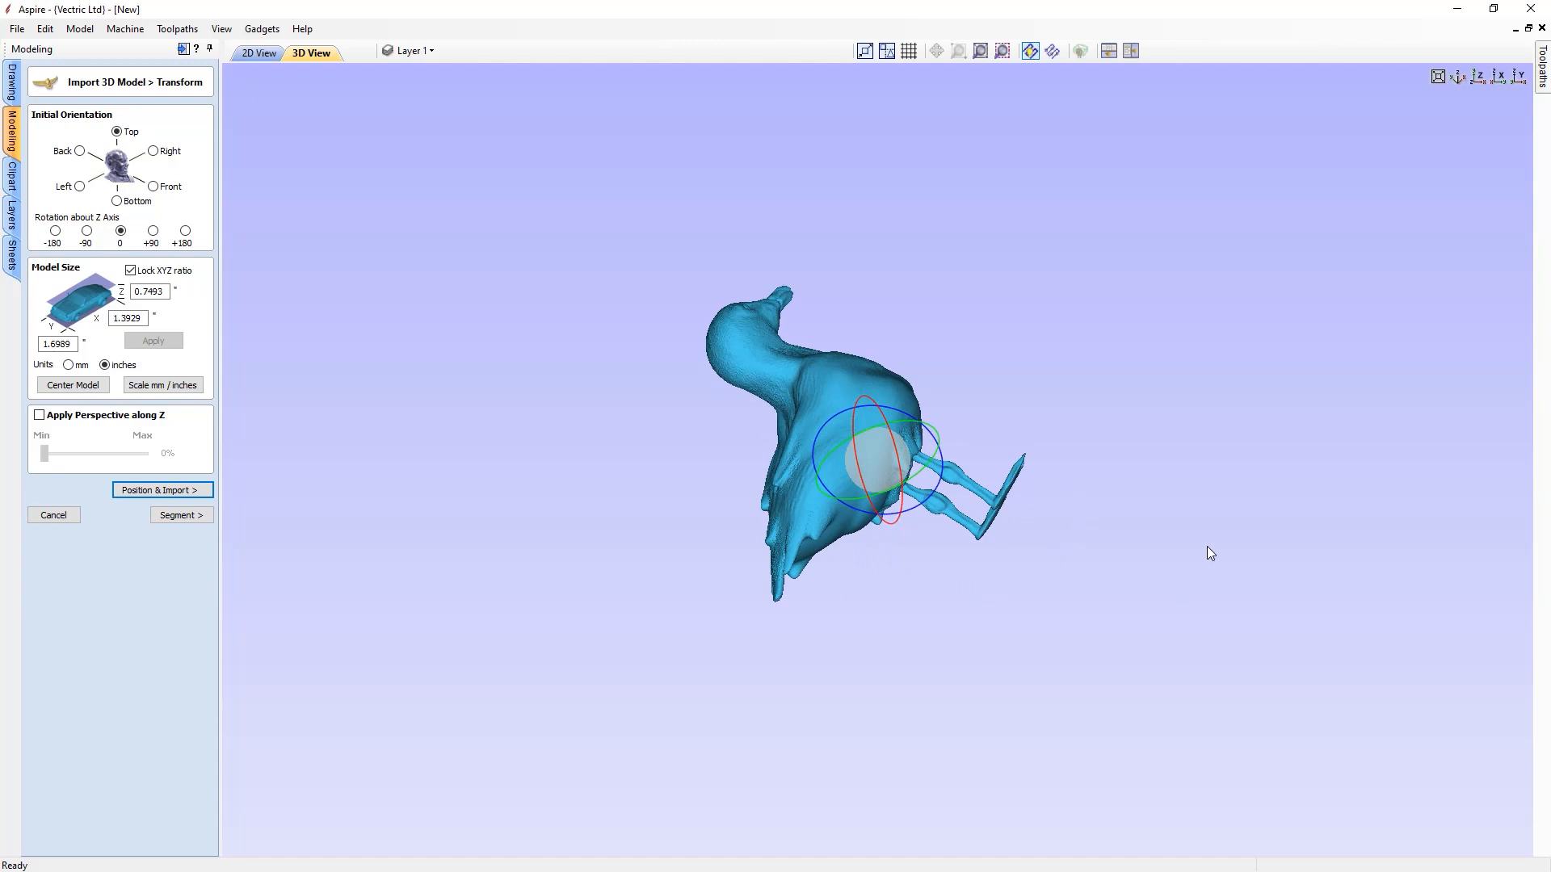
drag(1207, 552, 1162, 552)
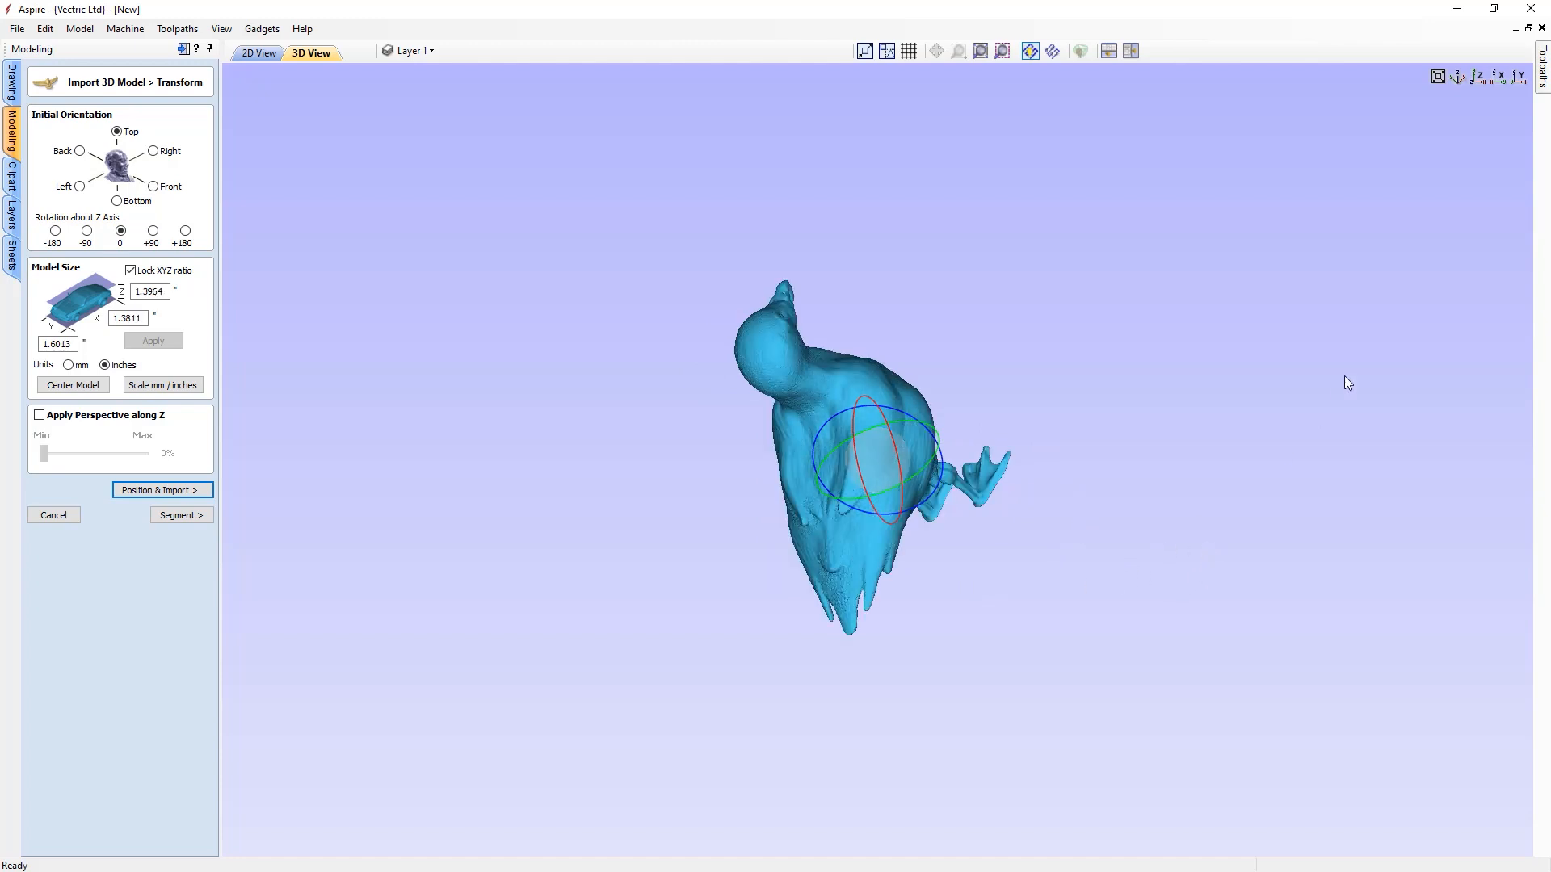
click(1458, 79)
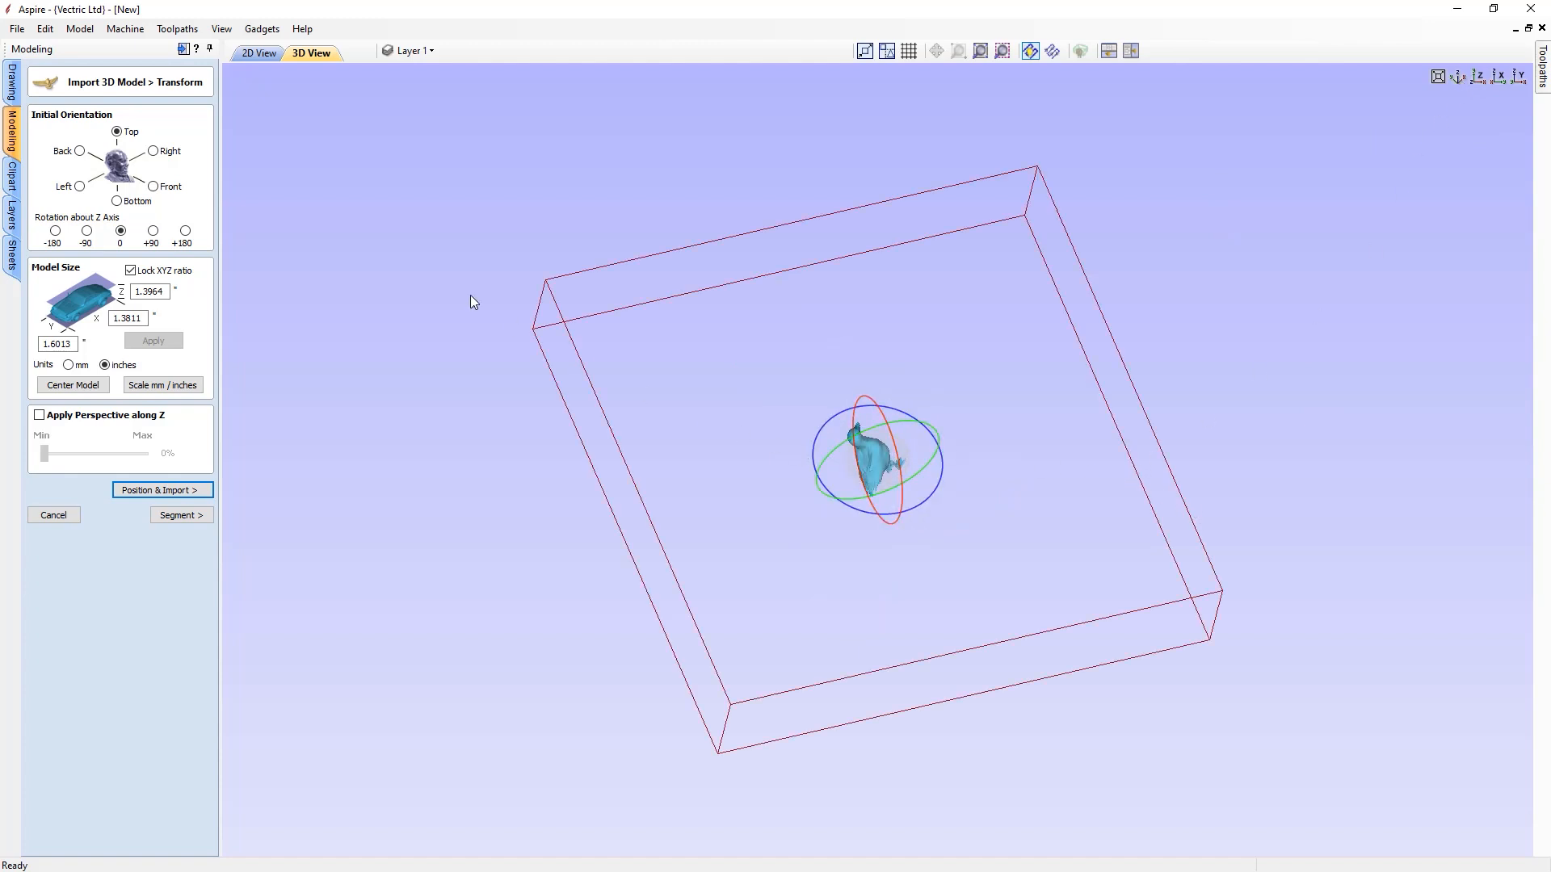
- Orient the seagull as a side profile using the Right initial orientation and a -90 degree rotation about Z
click(154, 152)
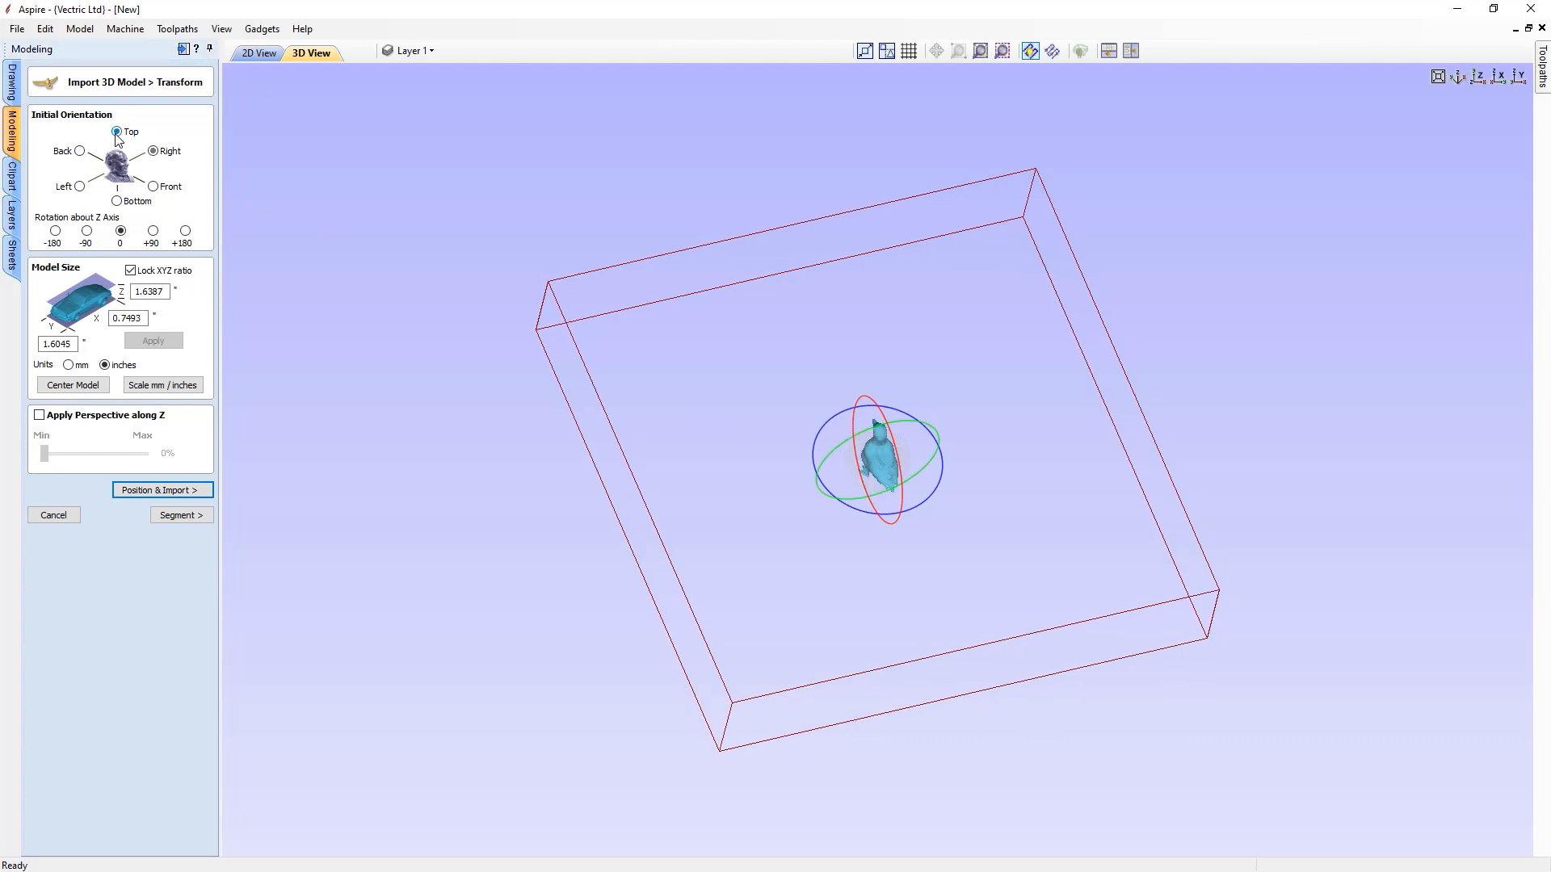
click(153, 154)
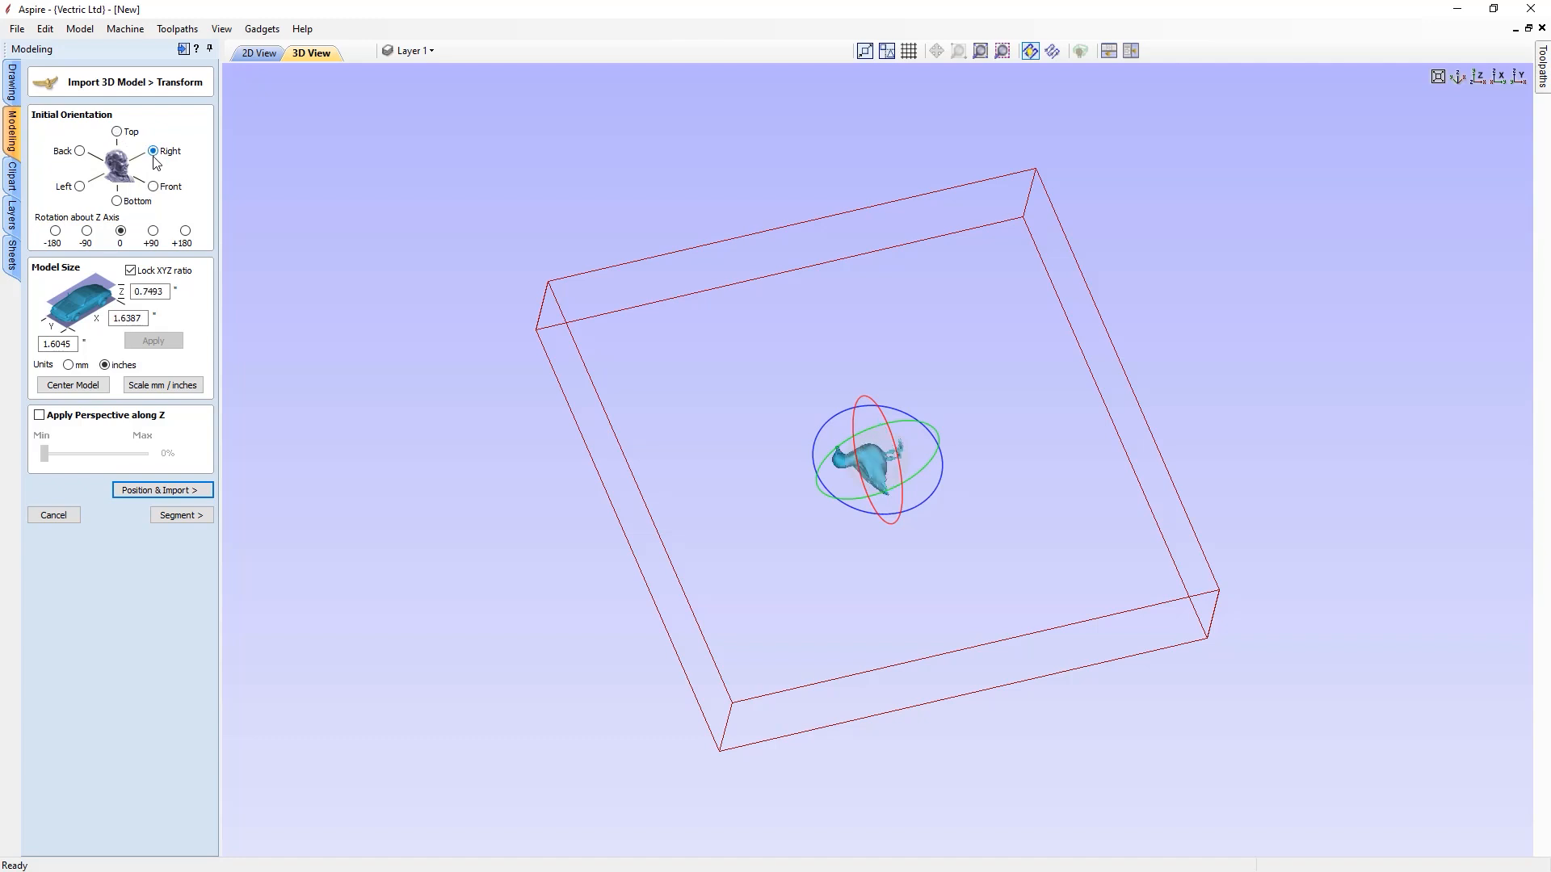
click(88, 233)
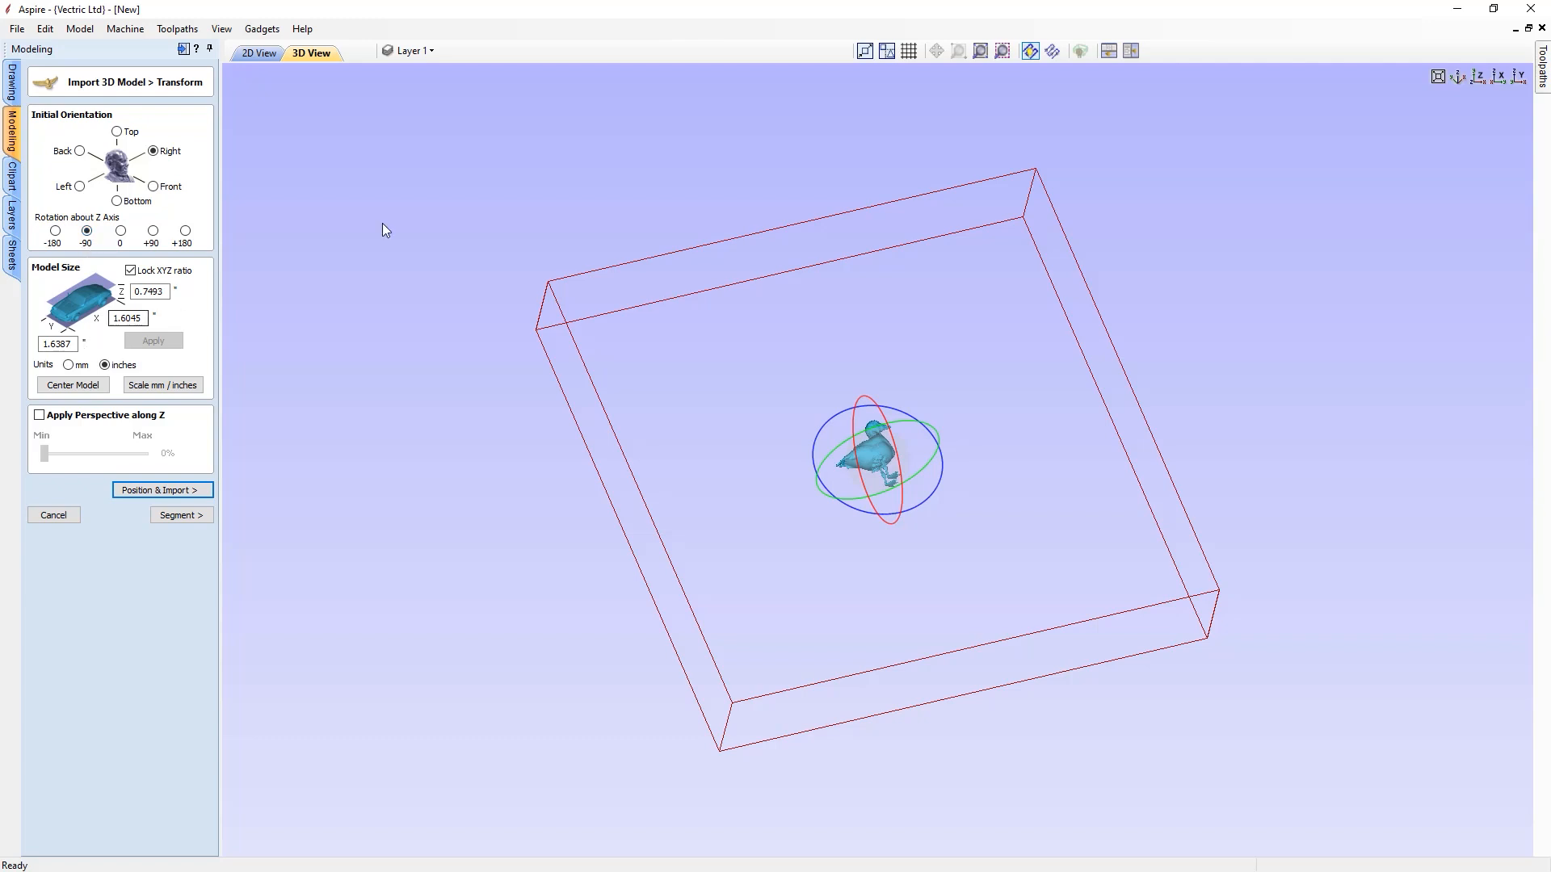
click(1475, 76)
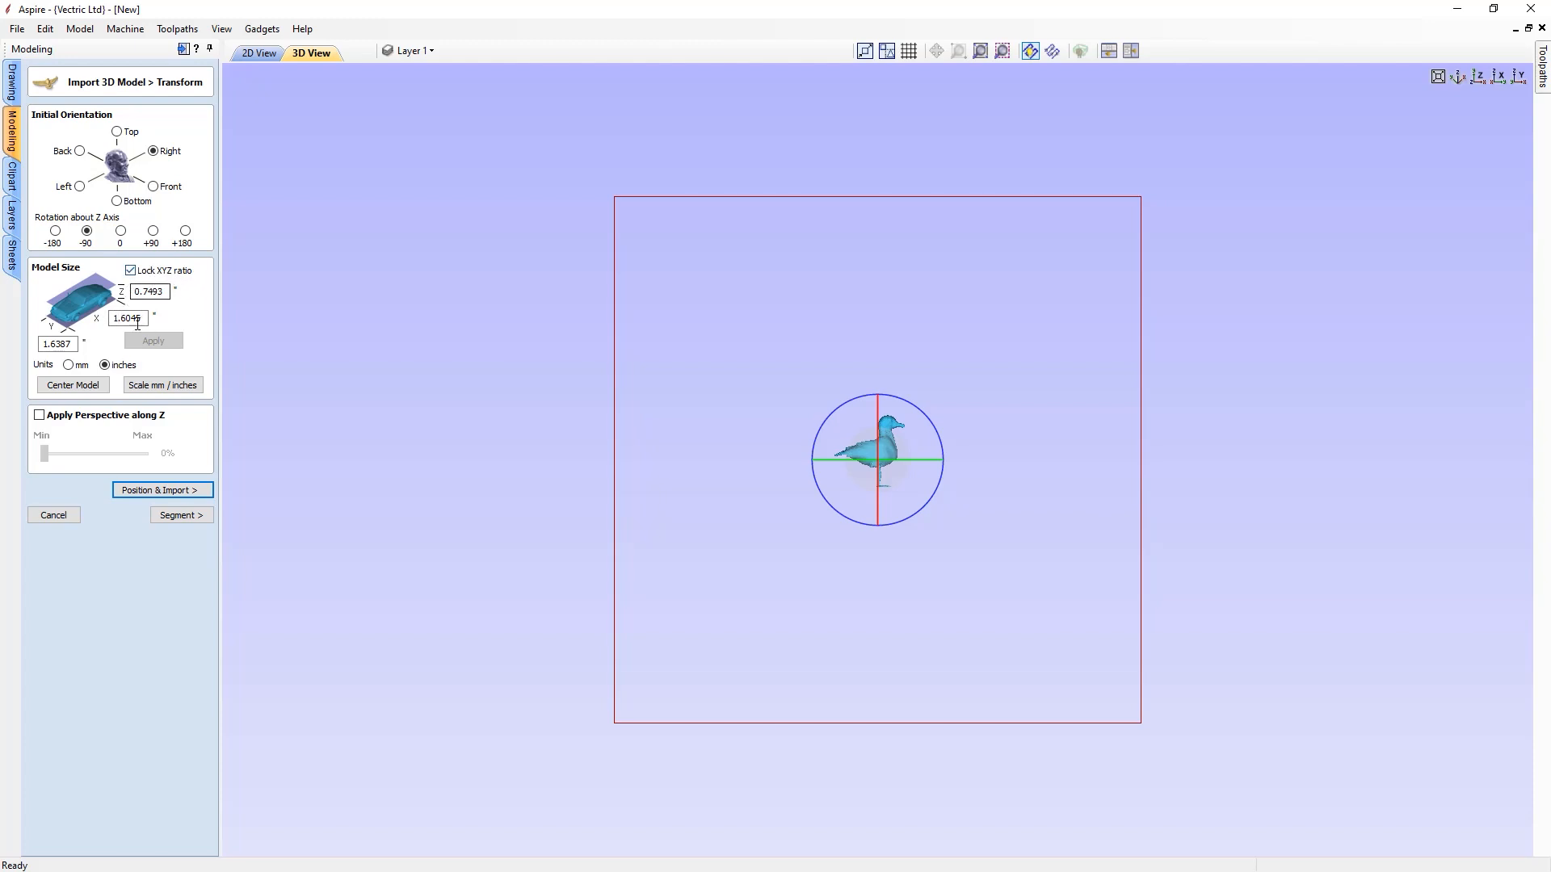
- Scale the seagull to 7 inches in X with the XYZ ratio locked, and apply the size
click(72, 347)
drag(143, 317, 100, 316)
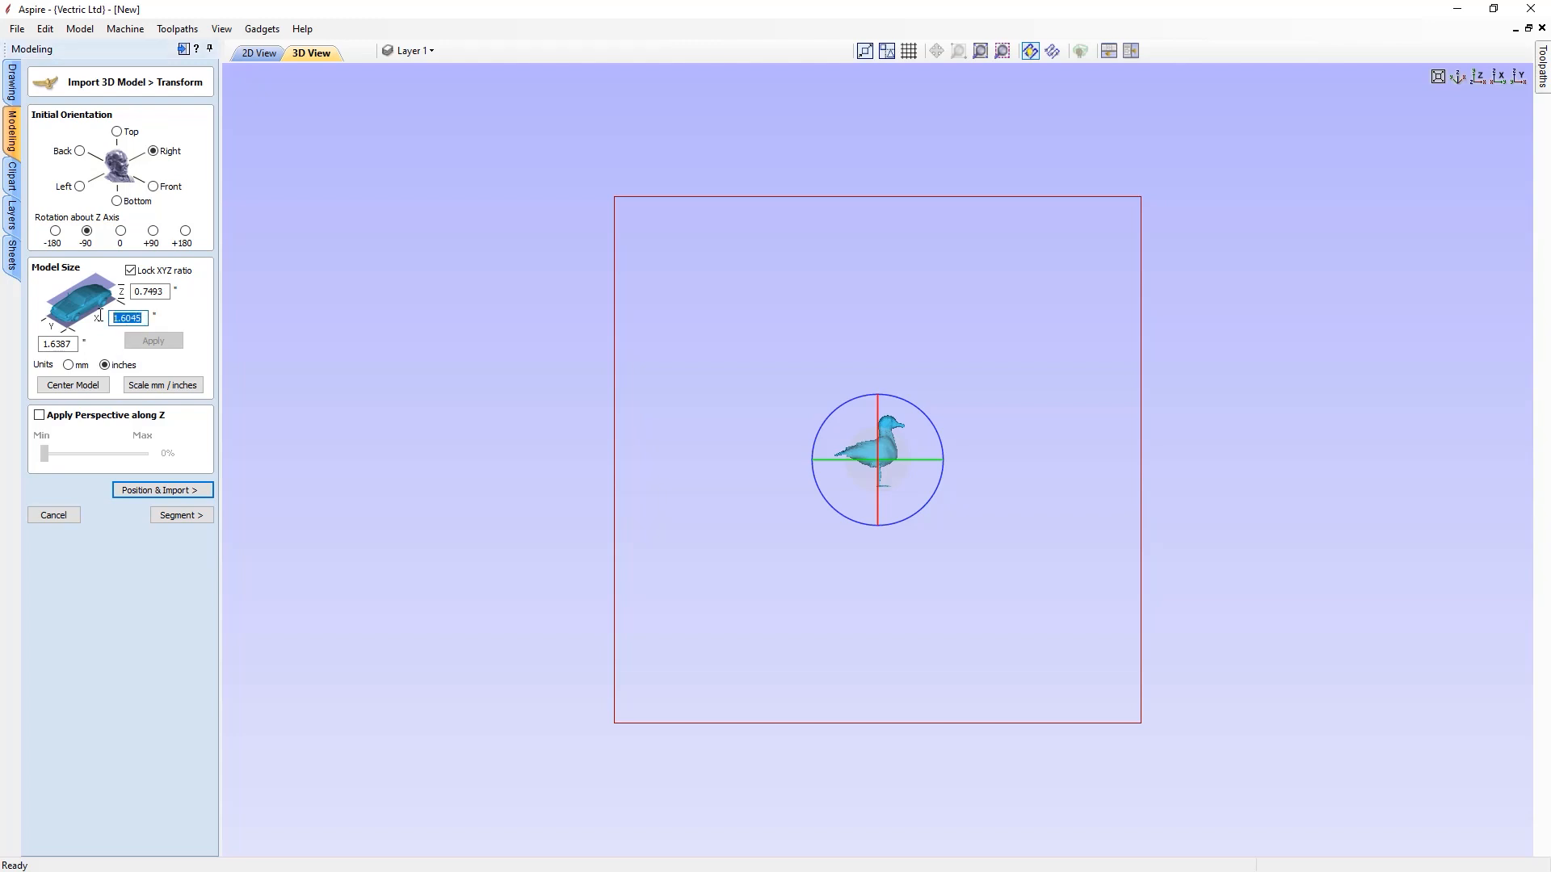
text(7)
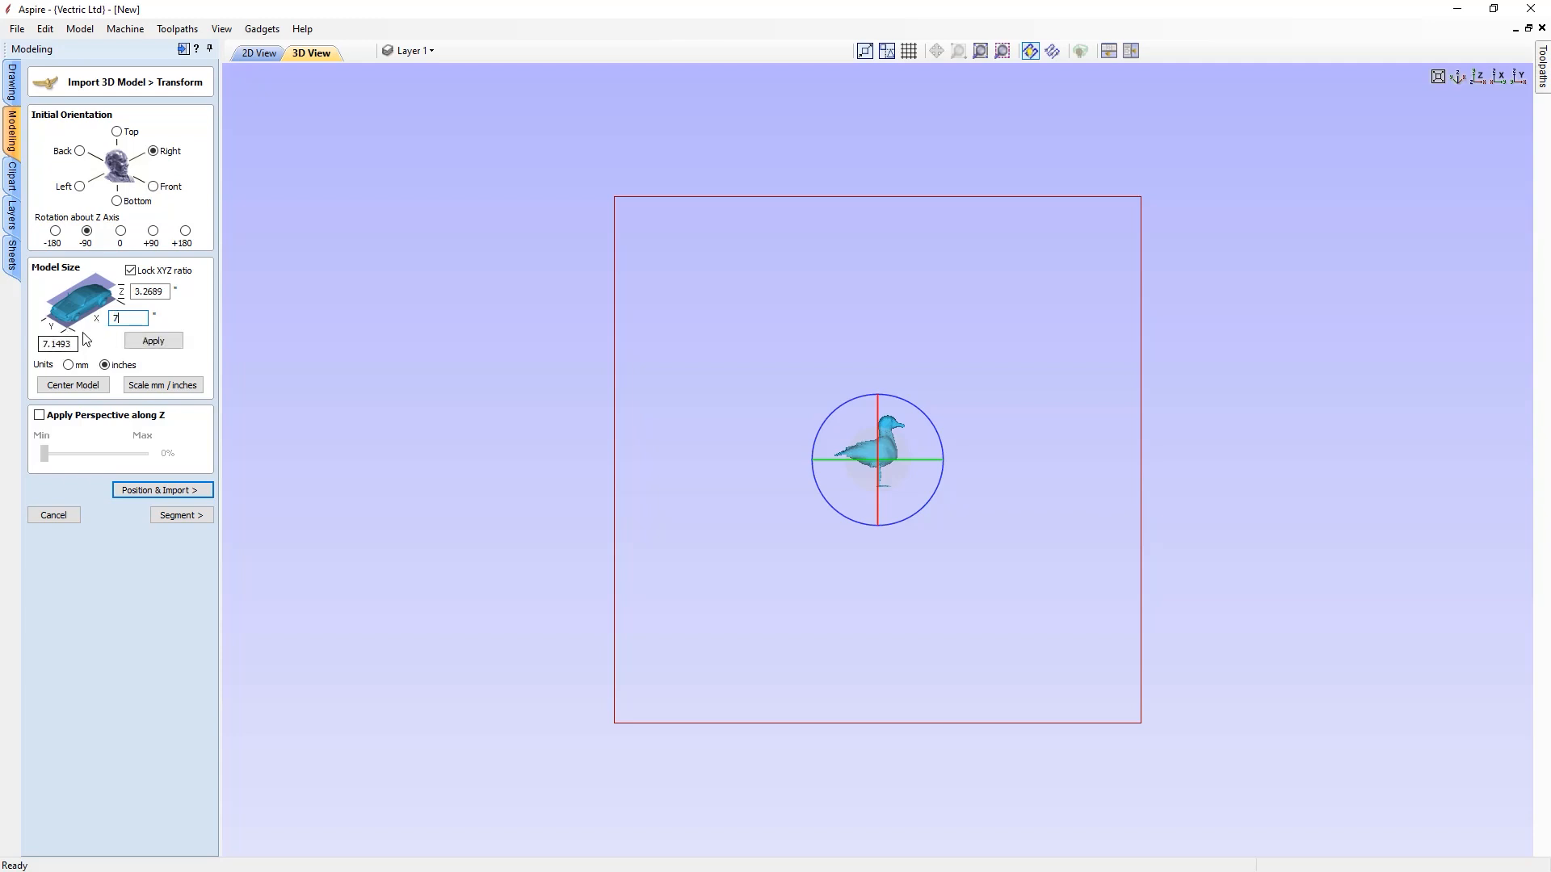
click(170, 342)
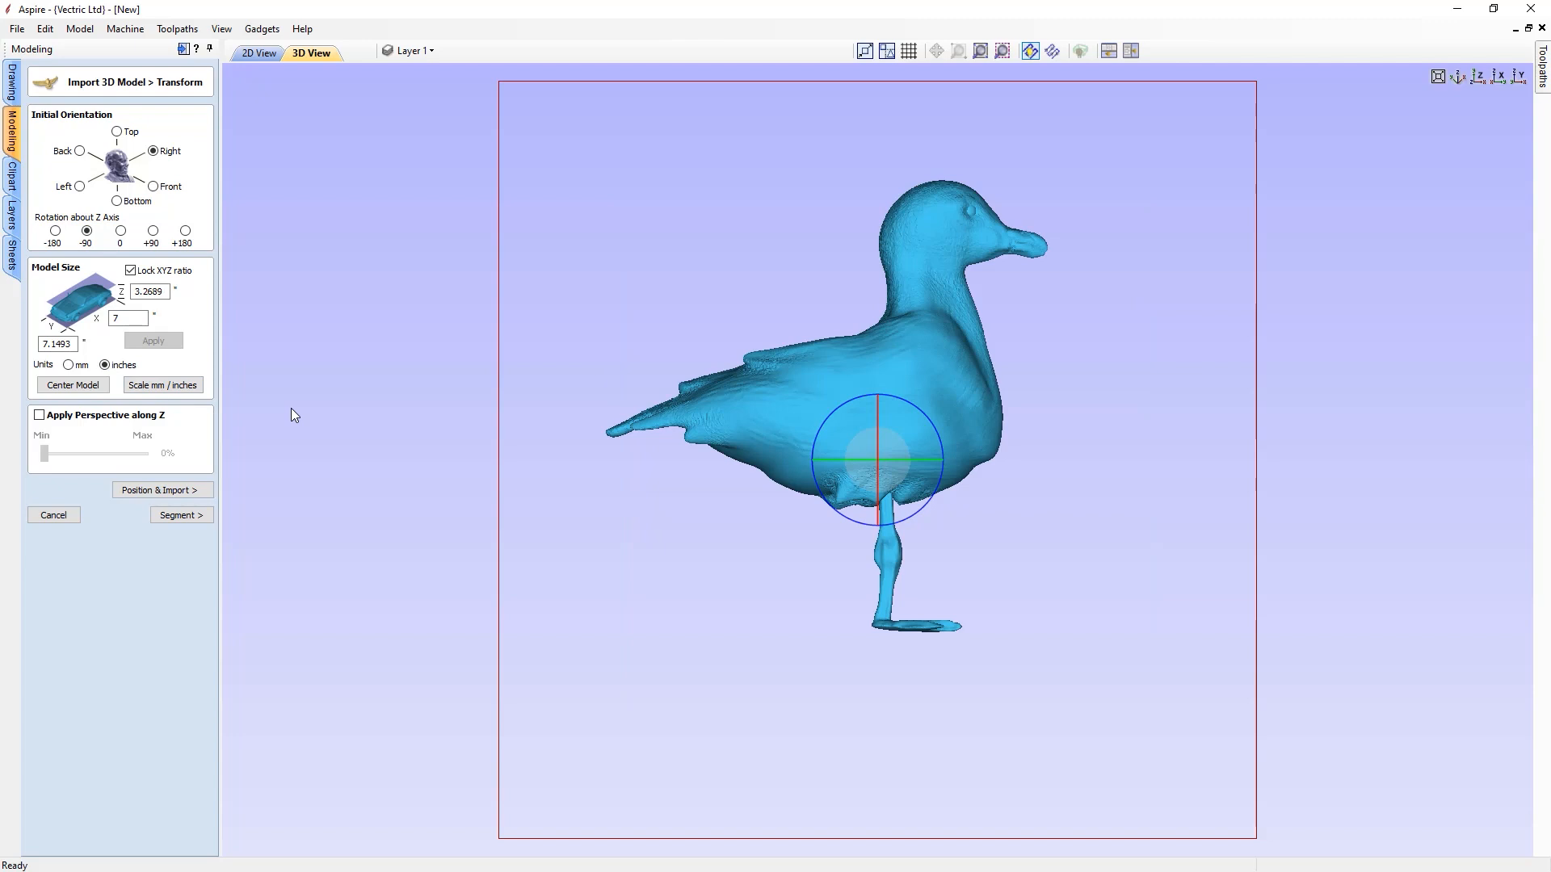
- Proceed to the positioning stage of the import and examine where the modeling plane cuts through the seagull
drag(584, 429, 1128, 438)
drag(927, 409, 540, 417)
scroll(645, 358, down, 2)
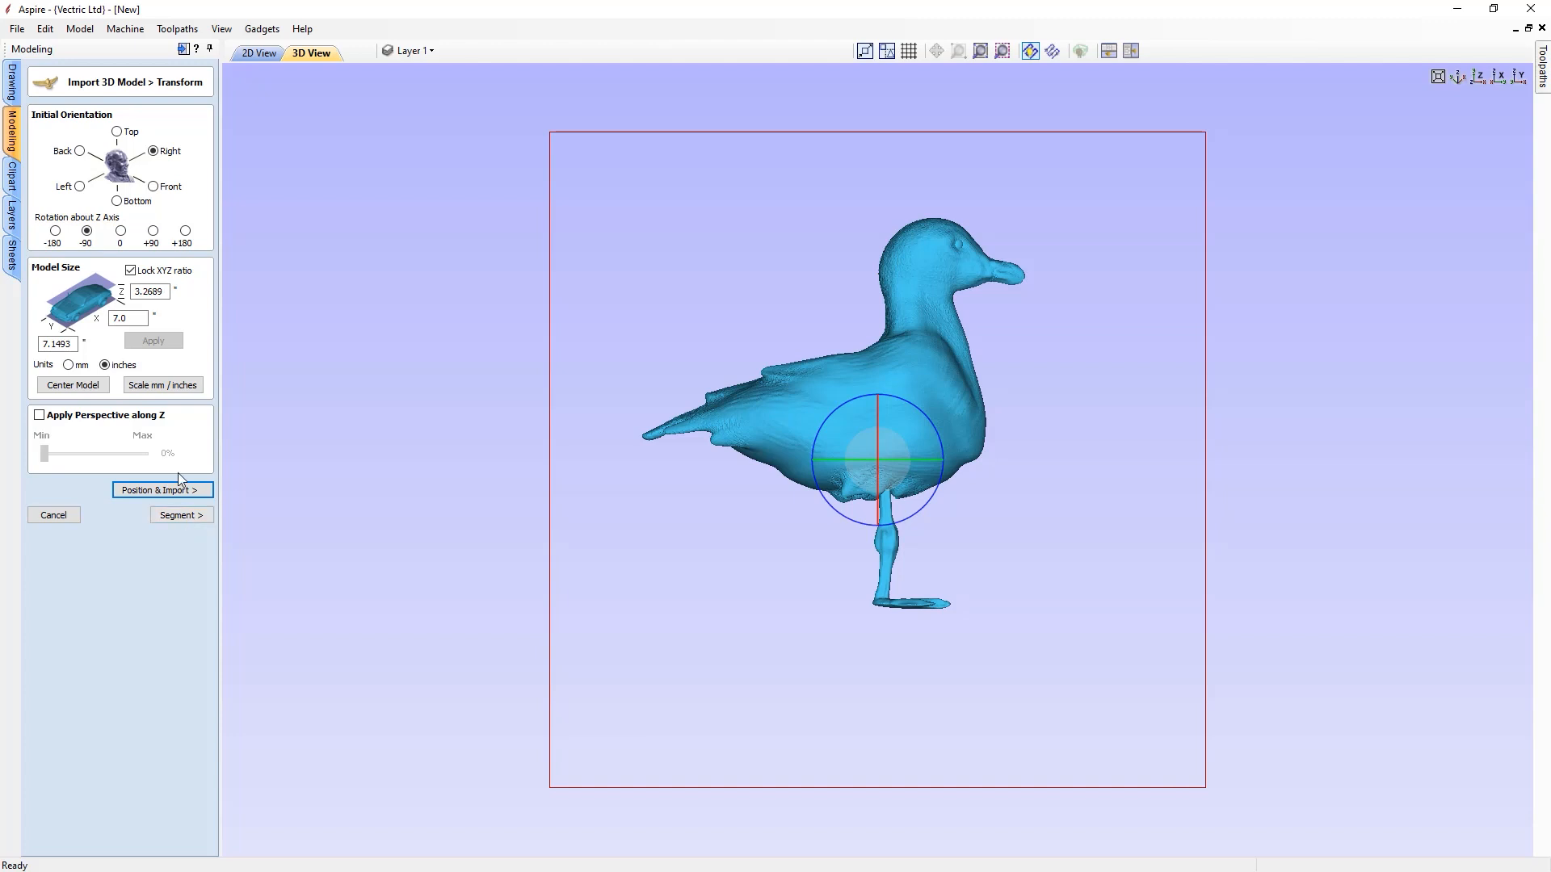
click(161, 490)
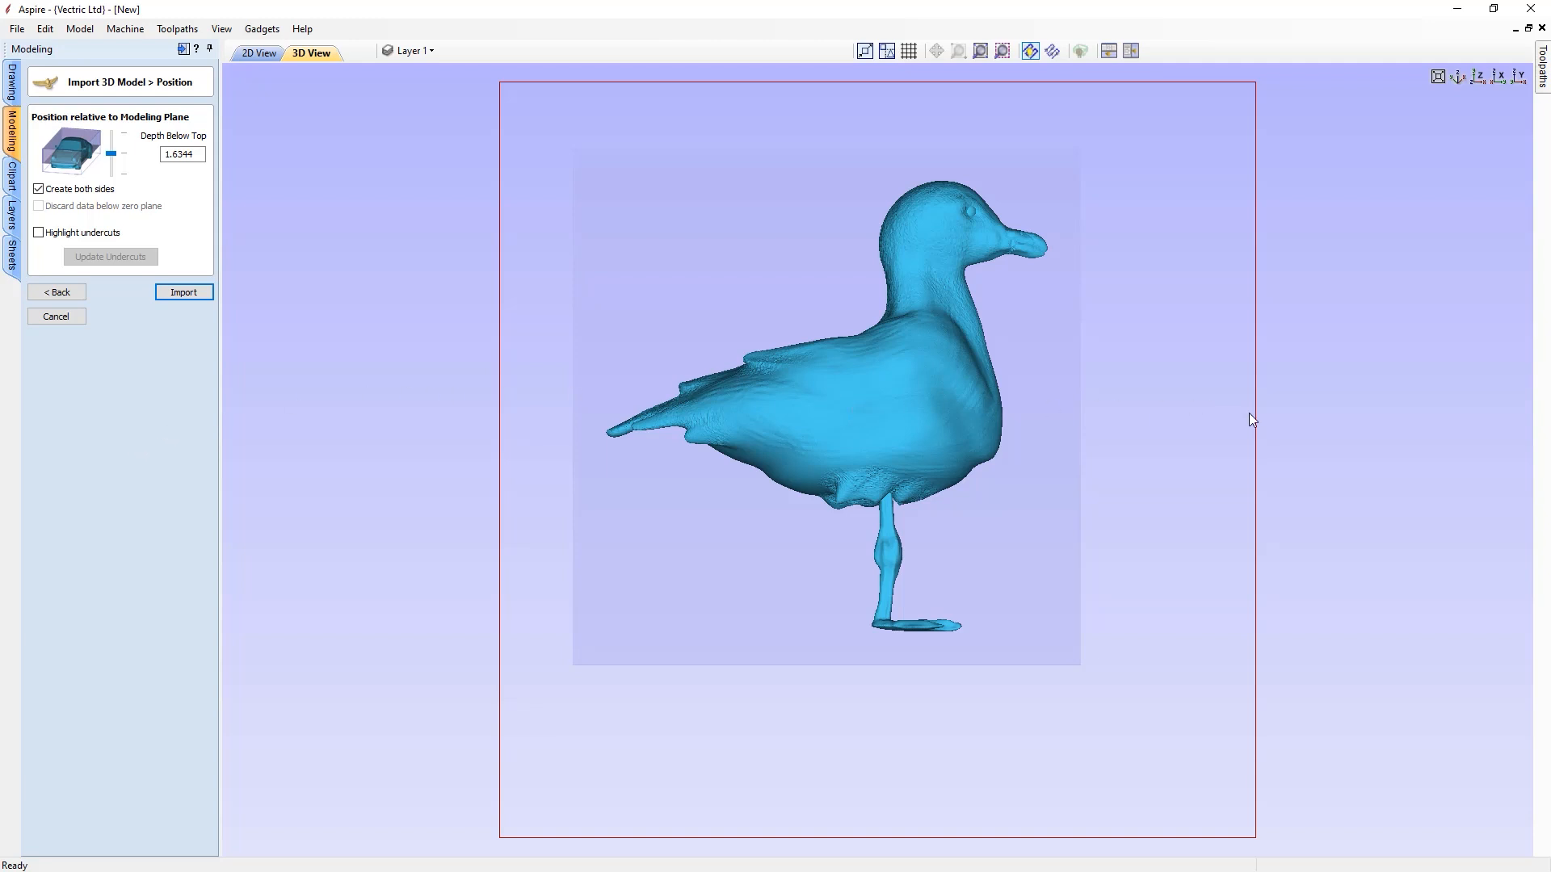
drag(1108, 414, 635, 393)
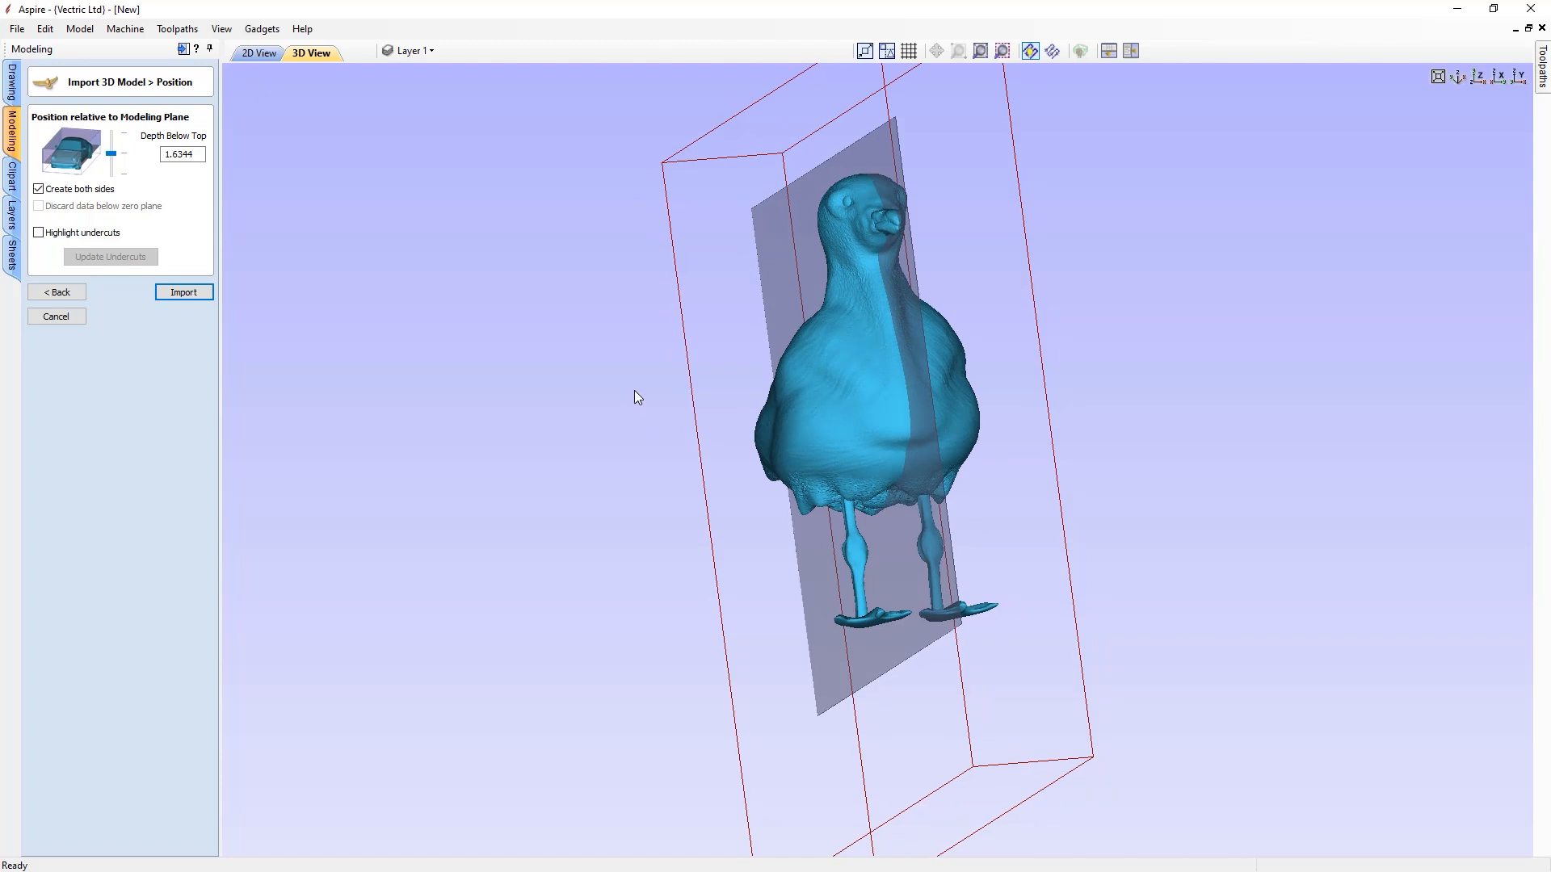
- Highlight the seagull's undercuts relative to the modeling plane and examine them from several sides and from straight above
drag(1305, 525, 1052, 395)
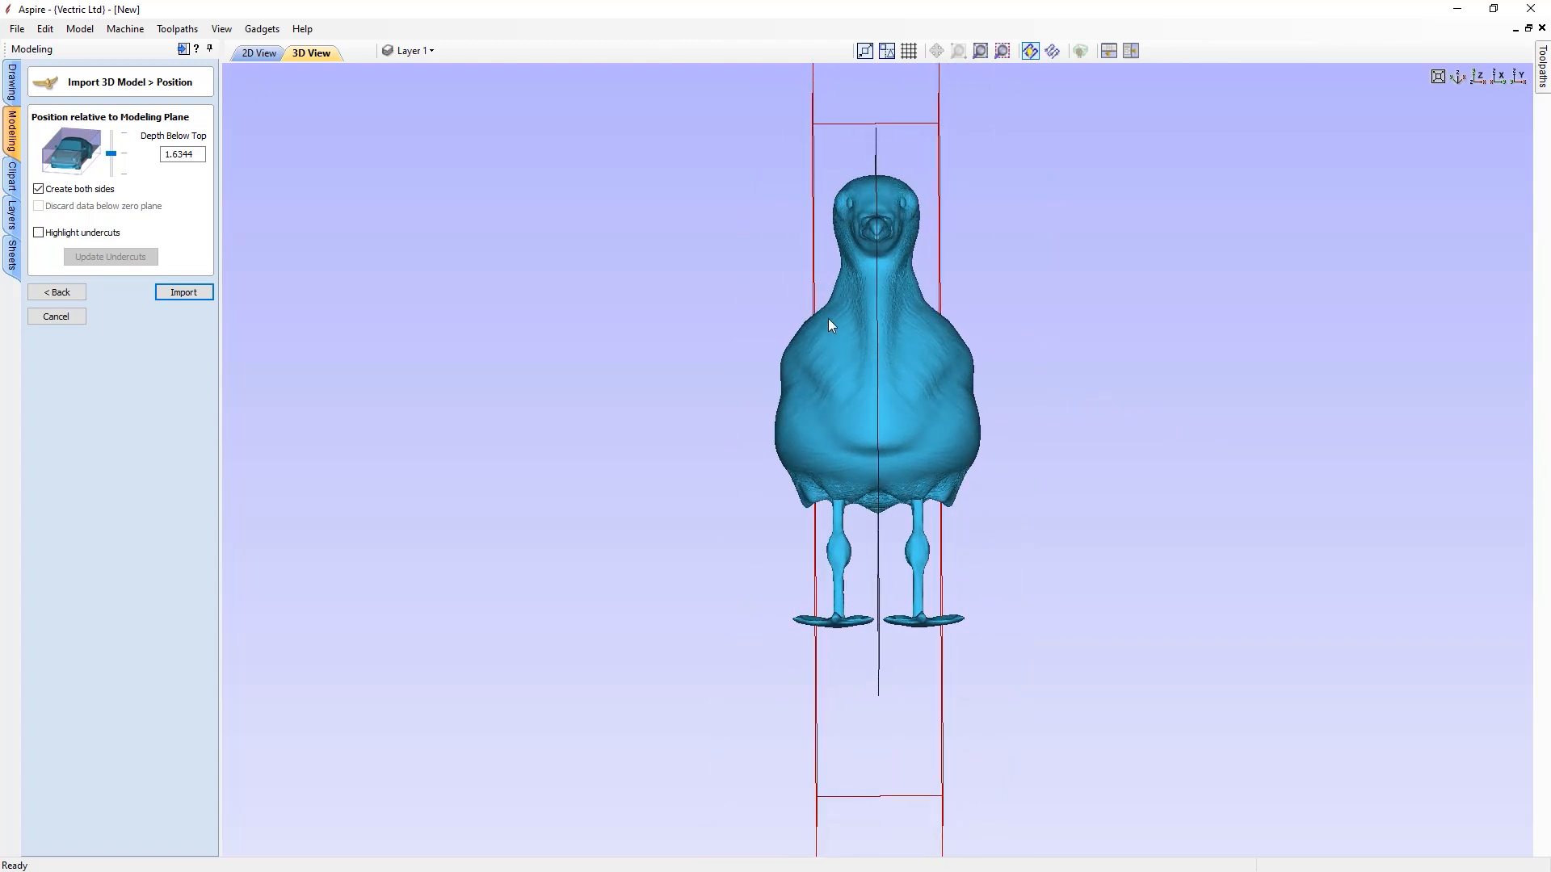
drag(1006, 271, 876, 533)
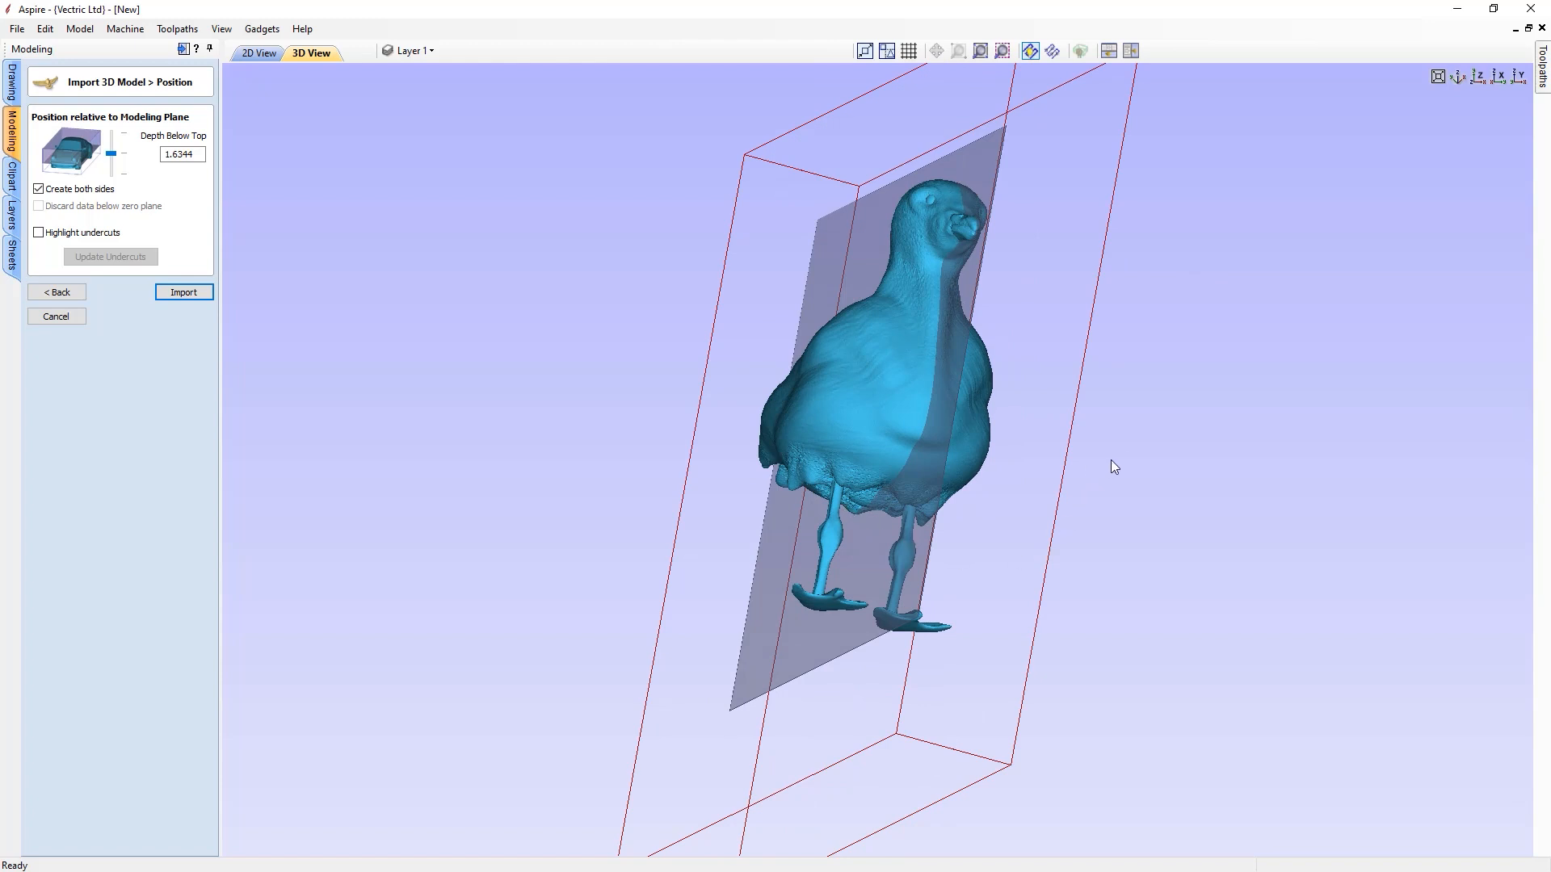
drag(1111, 467, 916, 574)
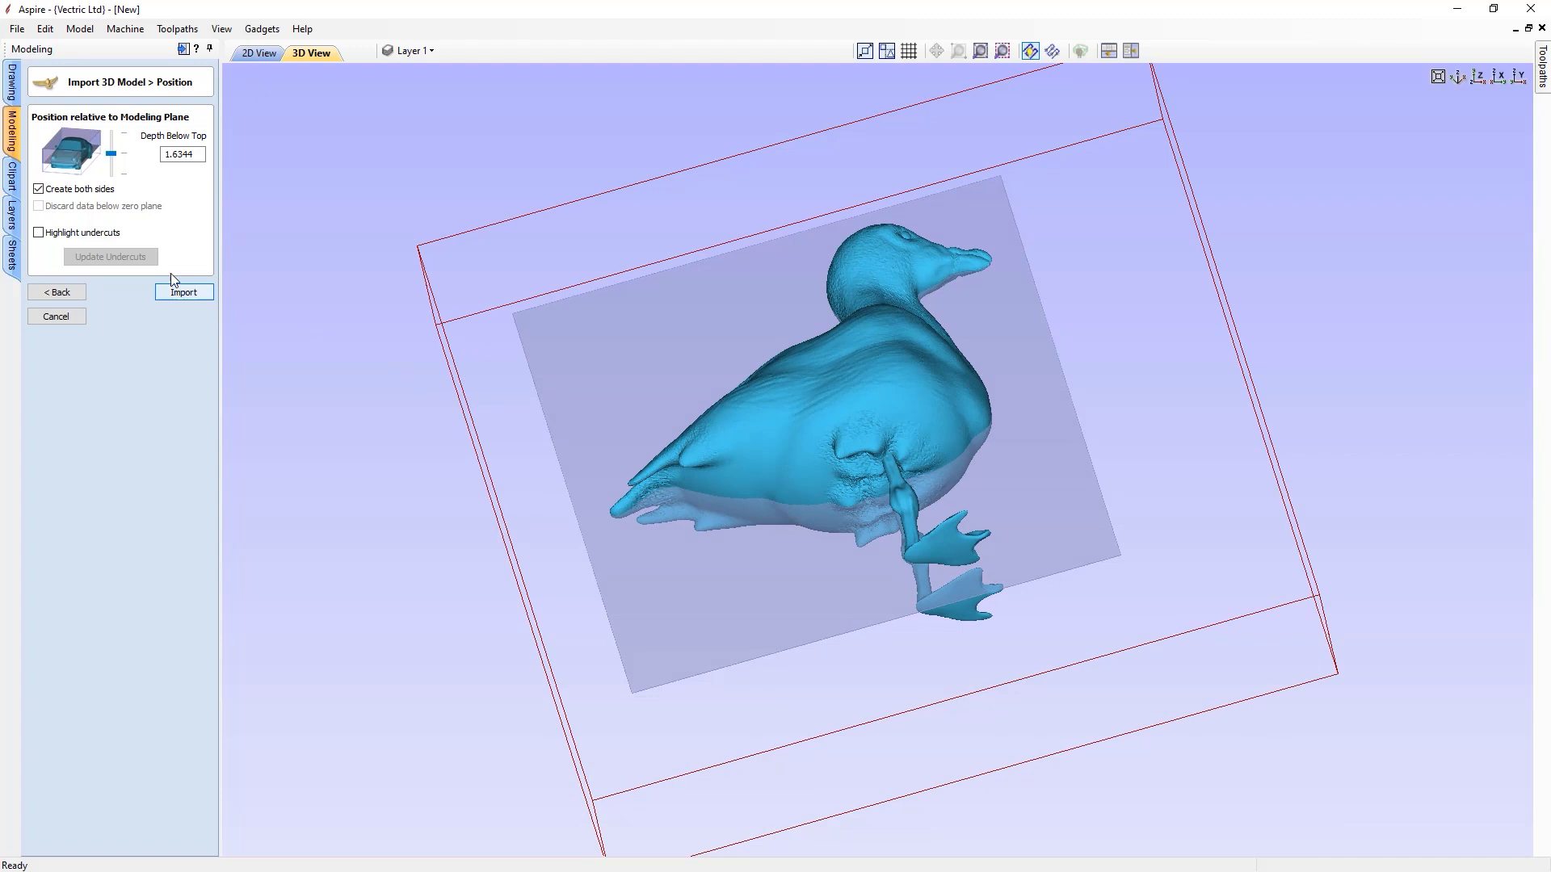
click(83, 233)
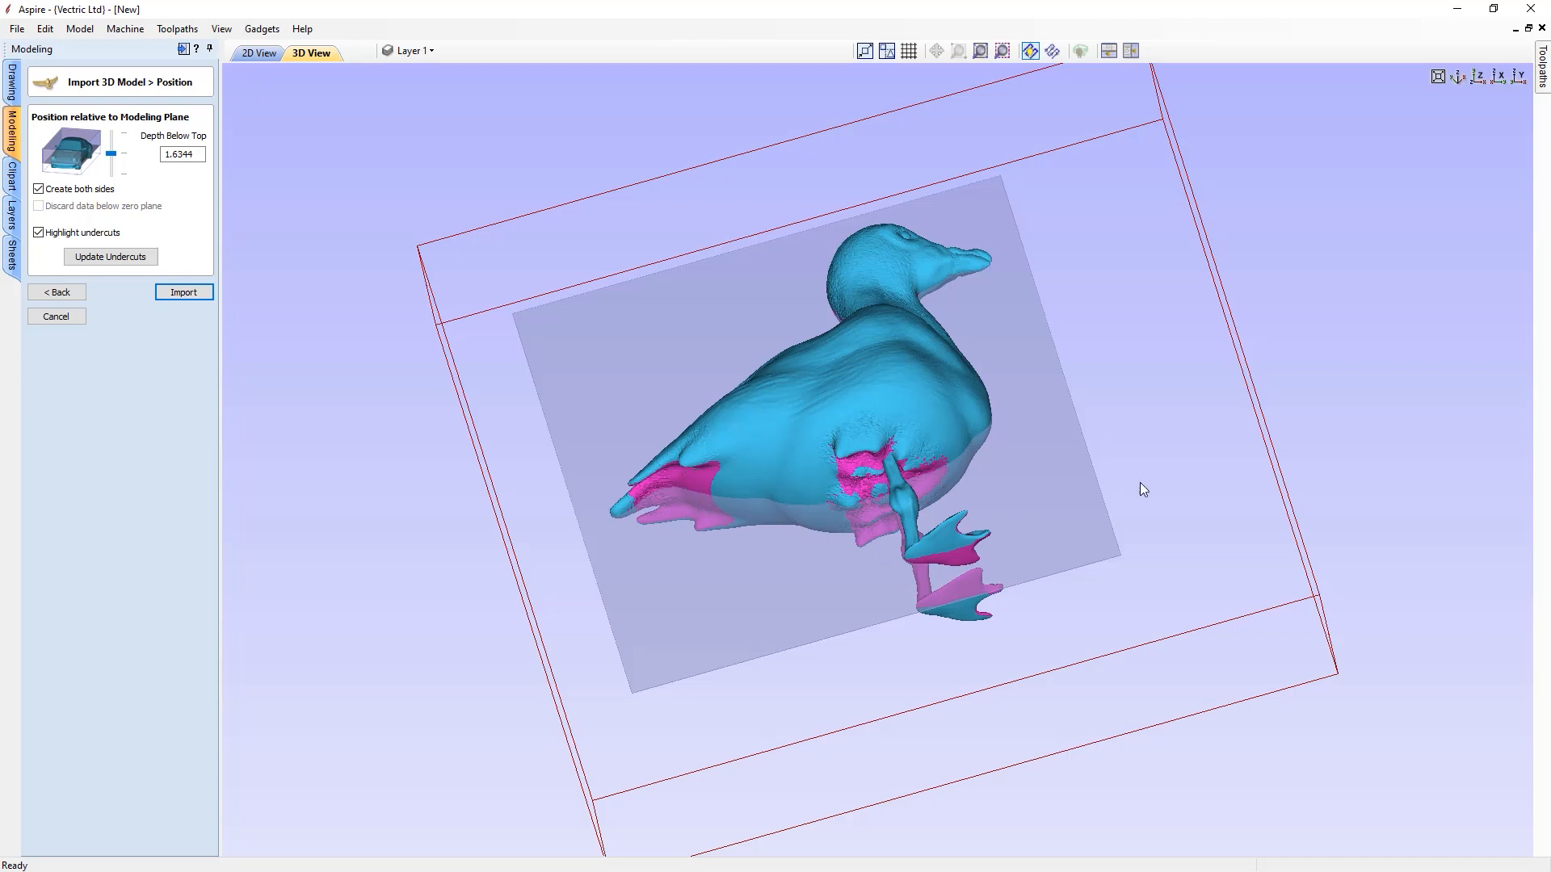
drag(1203, 478, 782, 534)
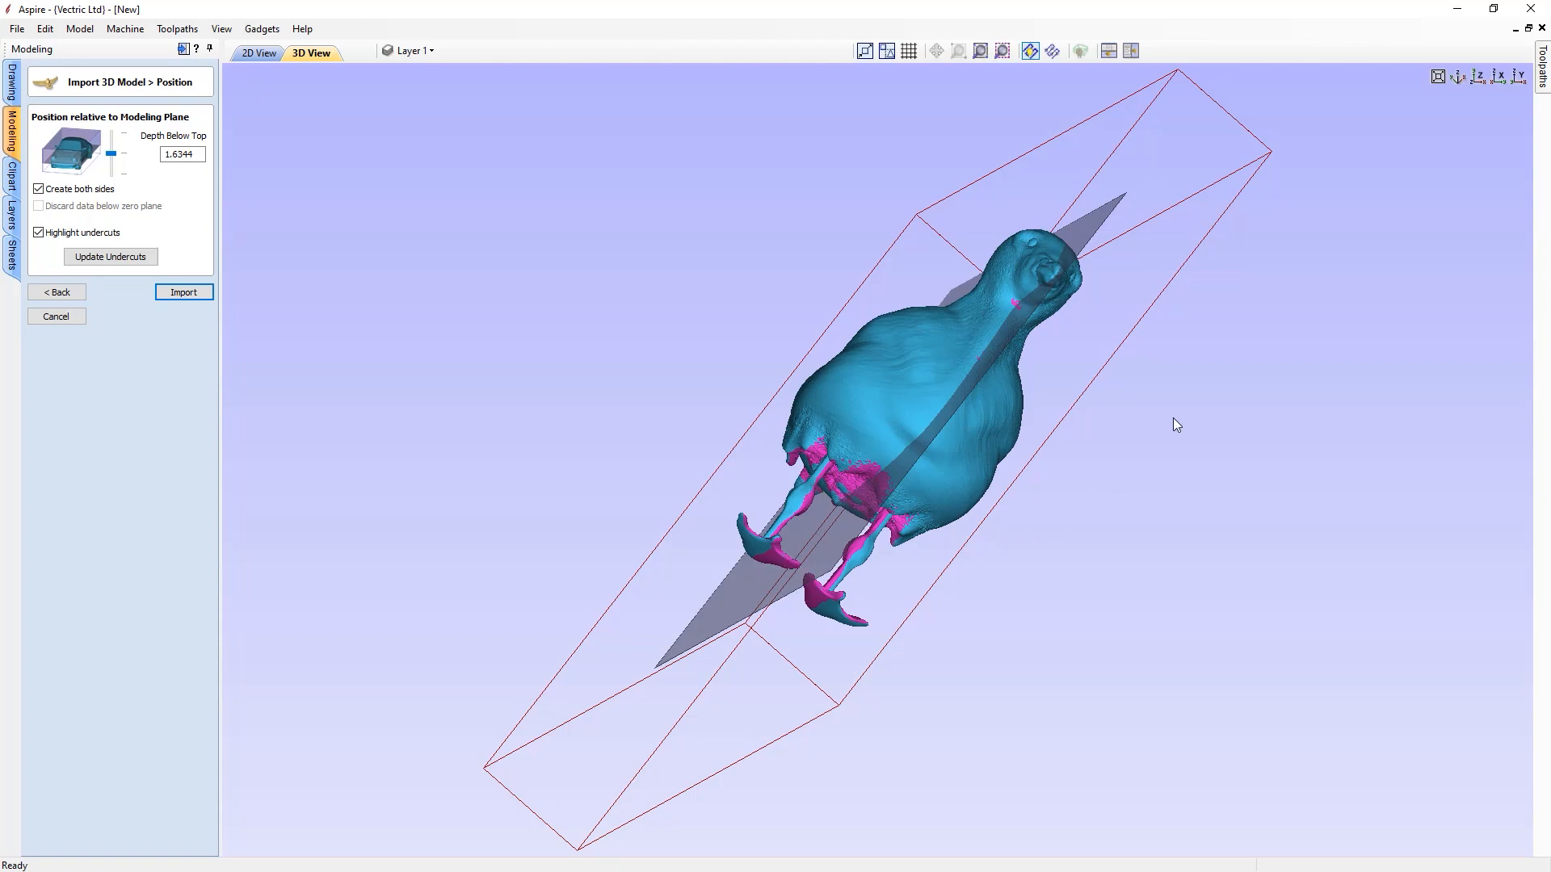
drag(1305, 438, 910, 486)
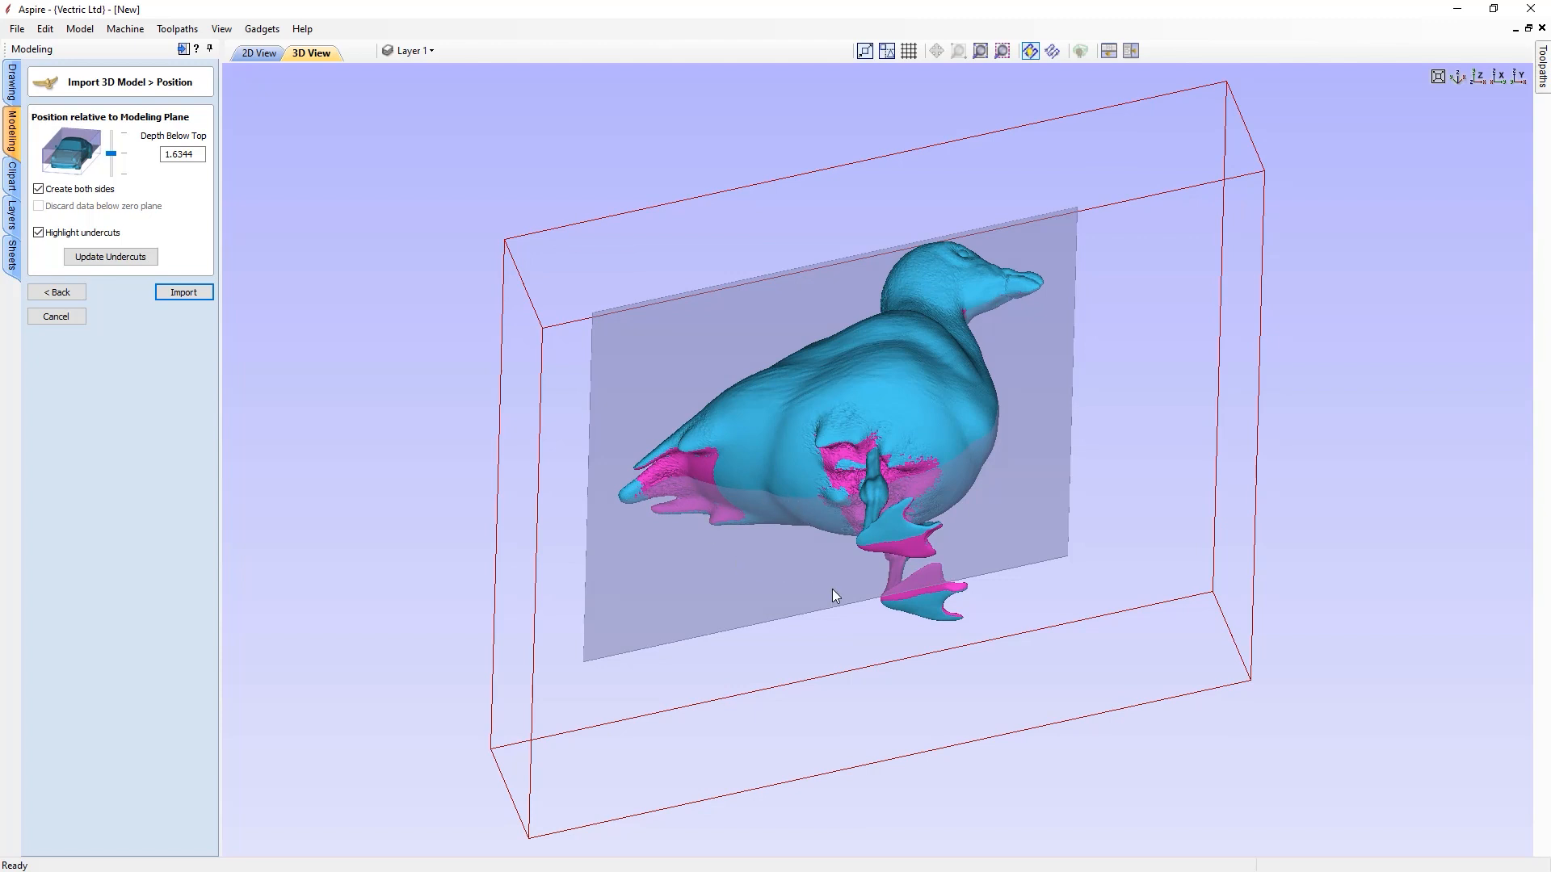
drag(1184, 537, 1138, 629)
drag(1154, 655, 893, 410)
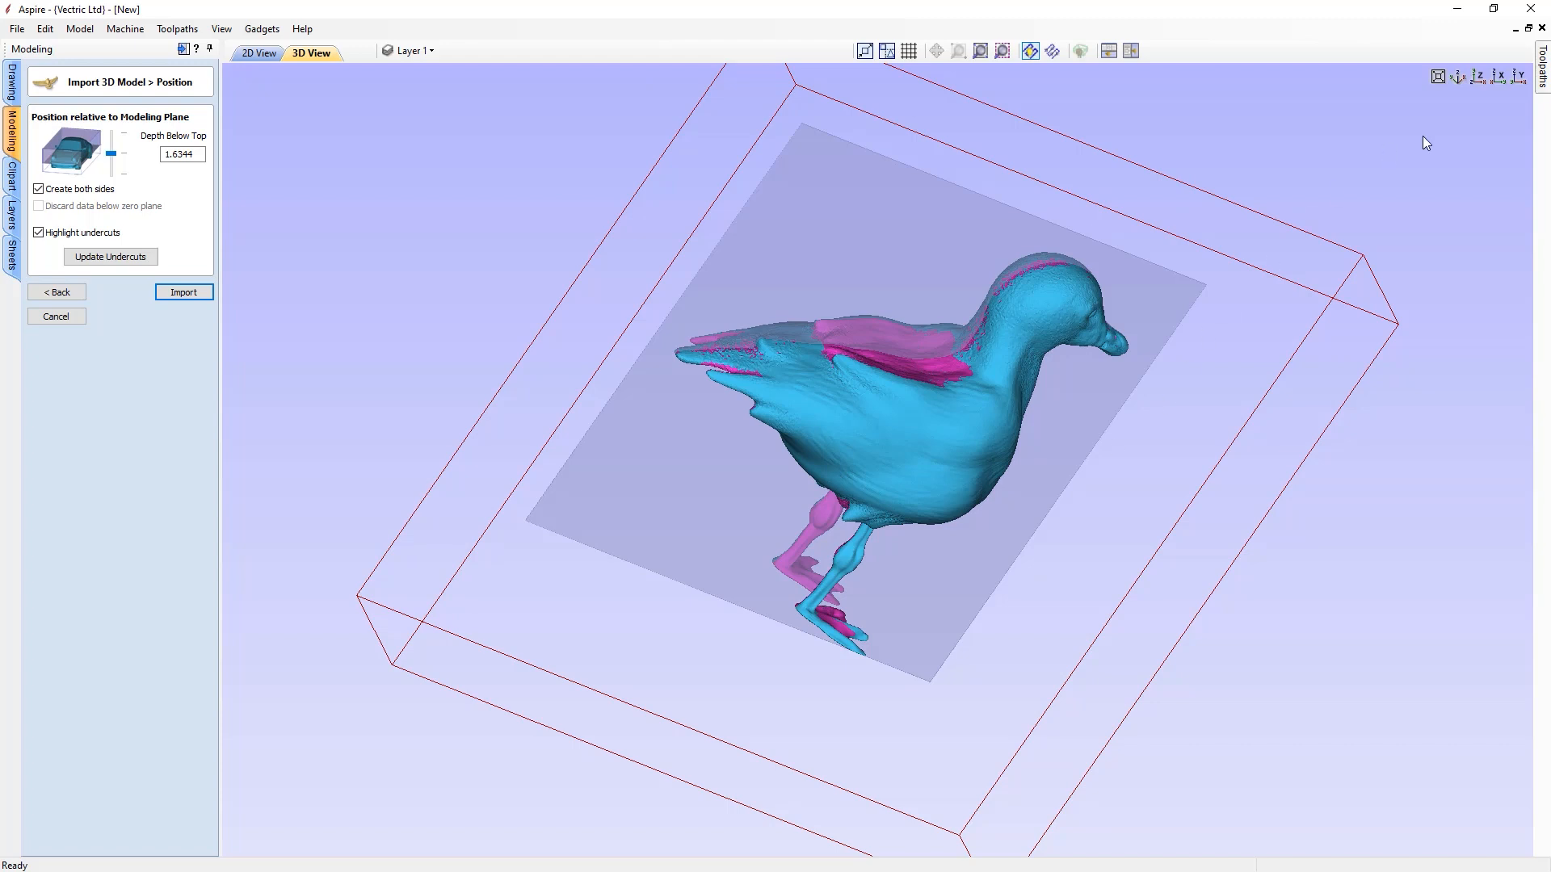
click(1478, 79)
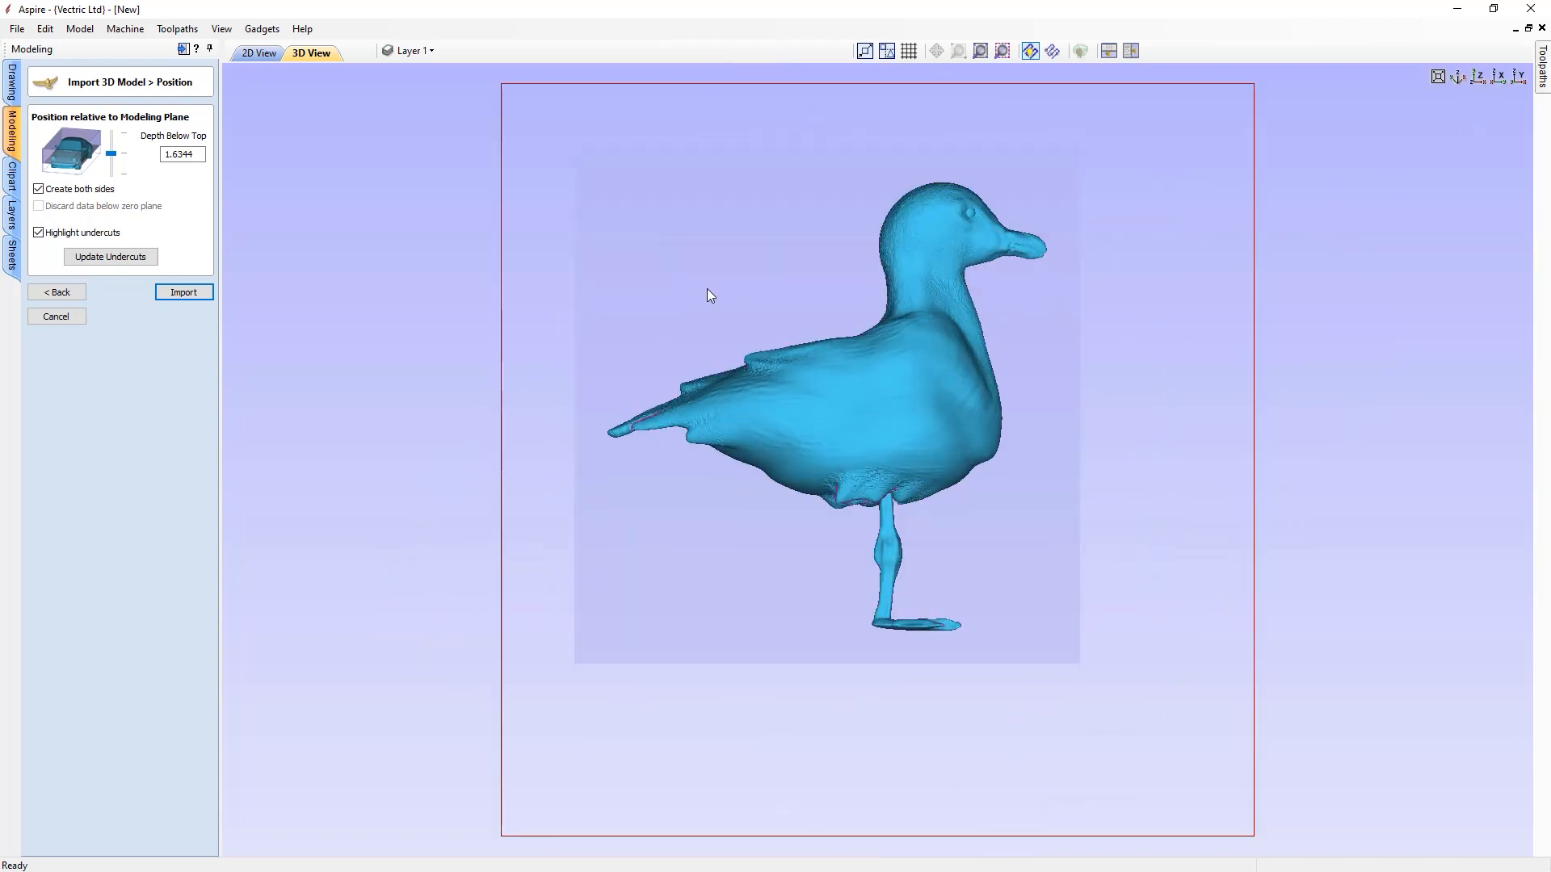
- Import both sides of the seagull and move the bottom and top components apart on the material, with the 2D and 3D views tiled
click(185, 293)
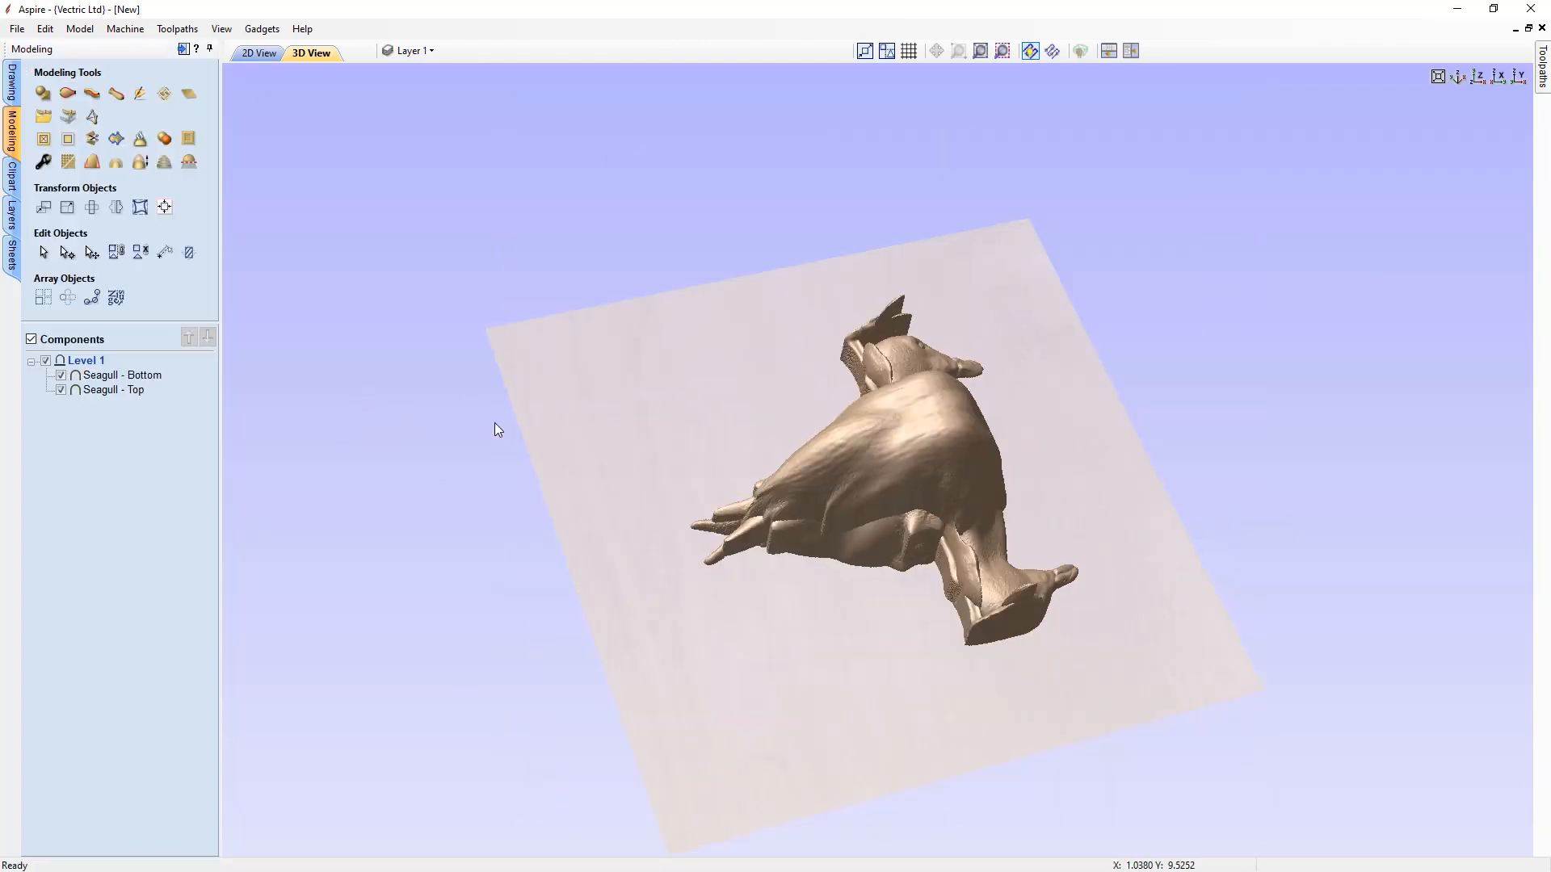
click(1129, 50)
click(619, 456)
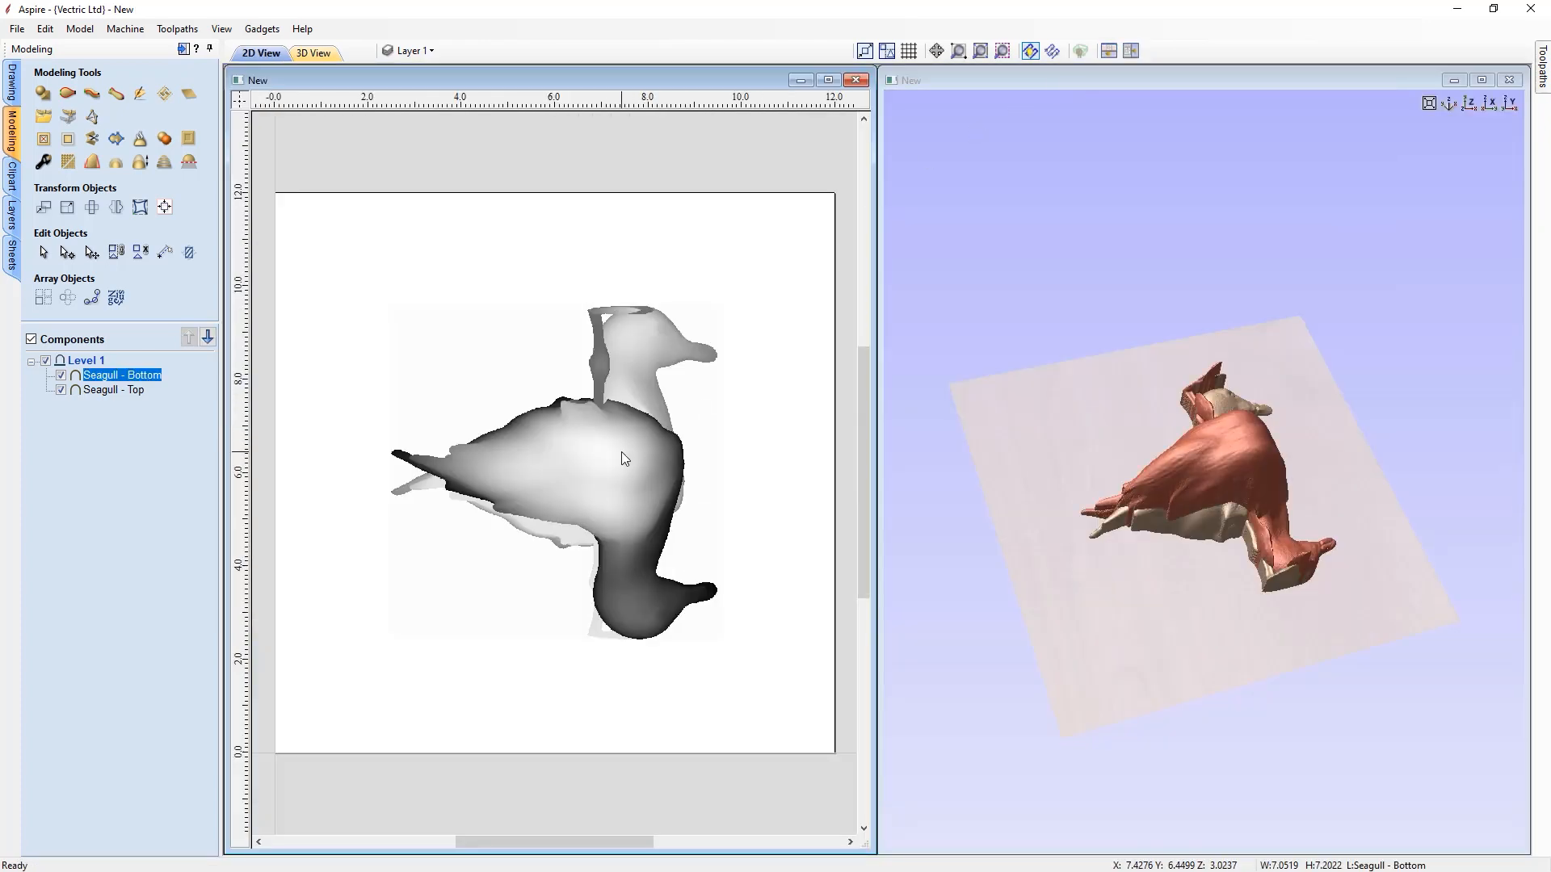
drag(624, 455, 539, 344)
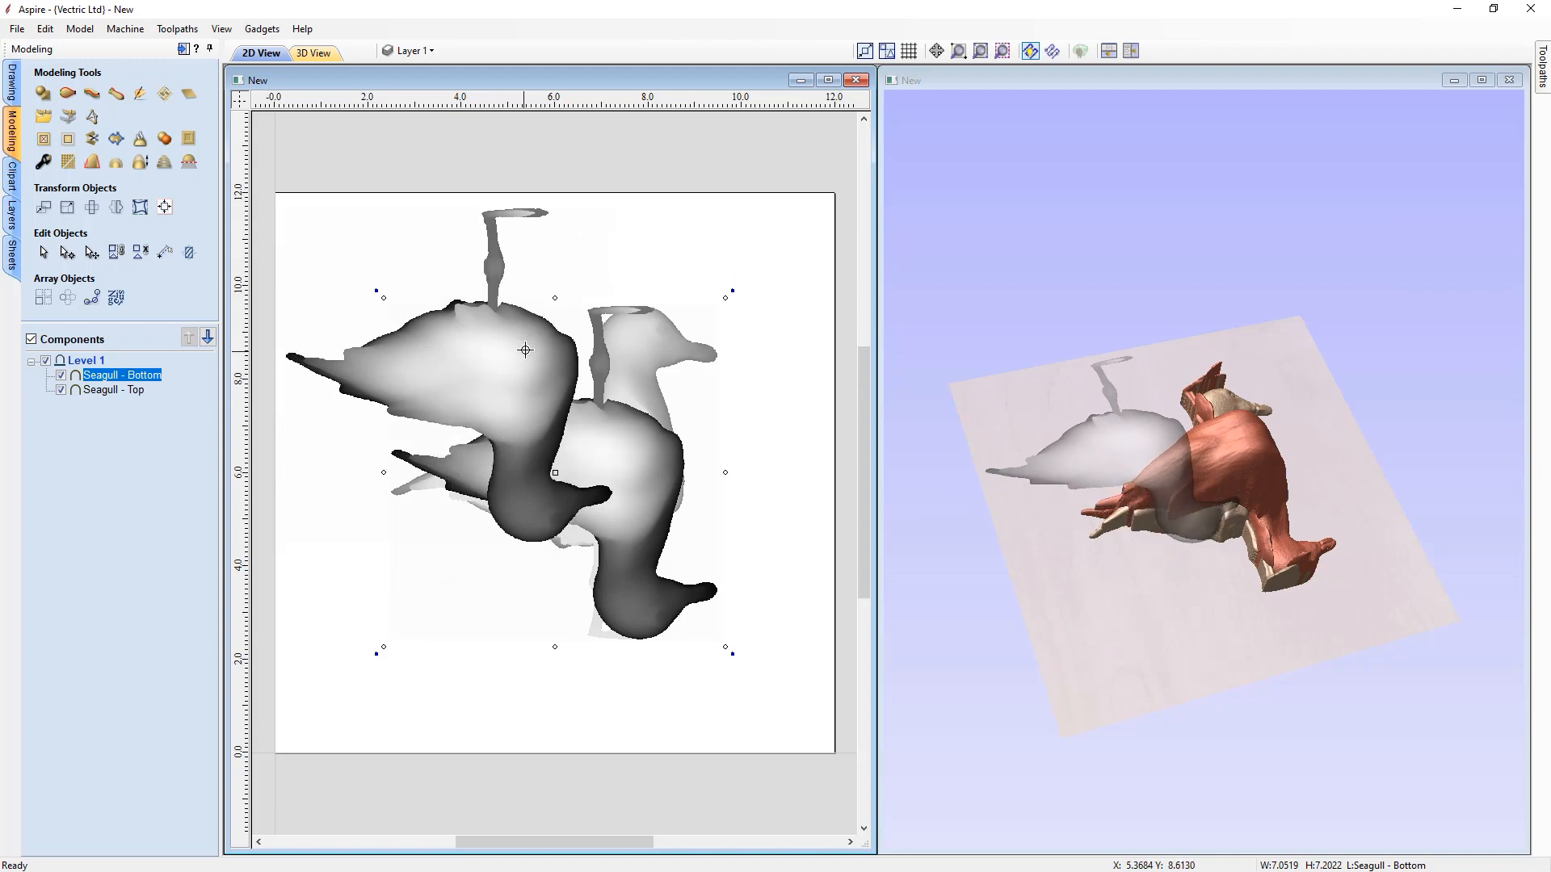
click(631, 452)
click(631, 458)
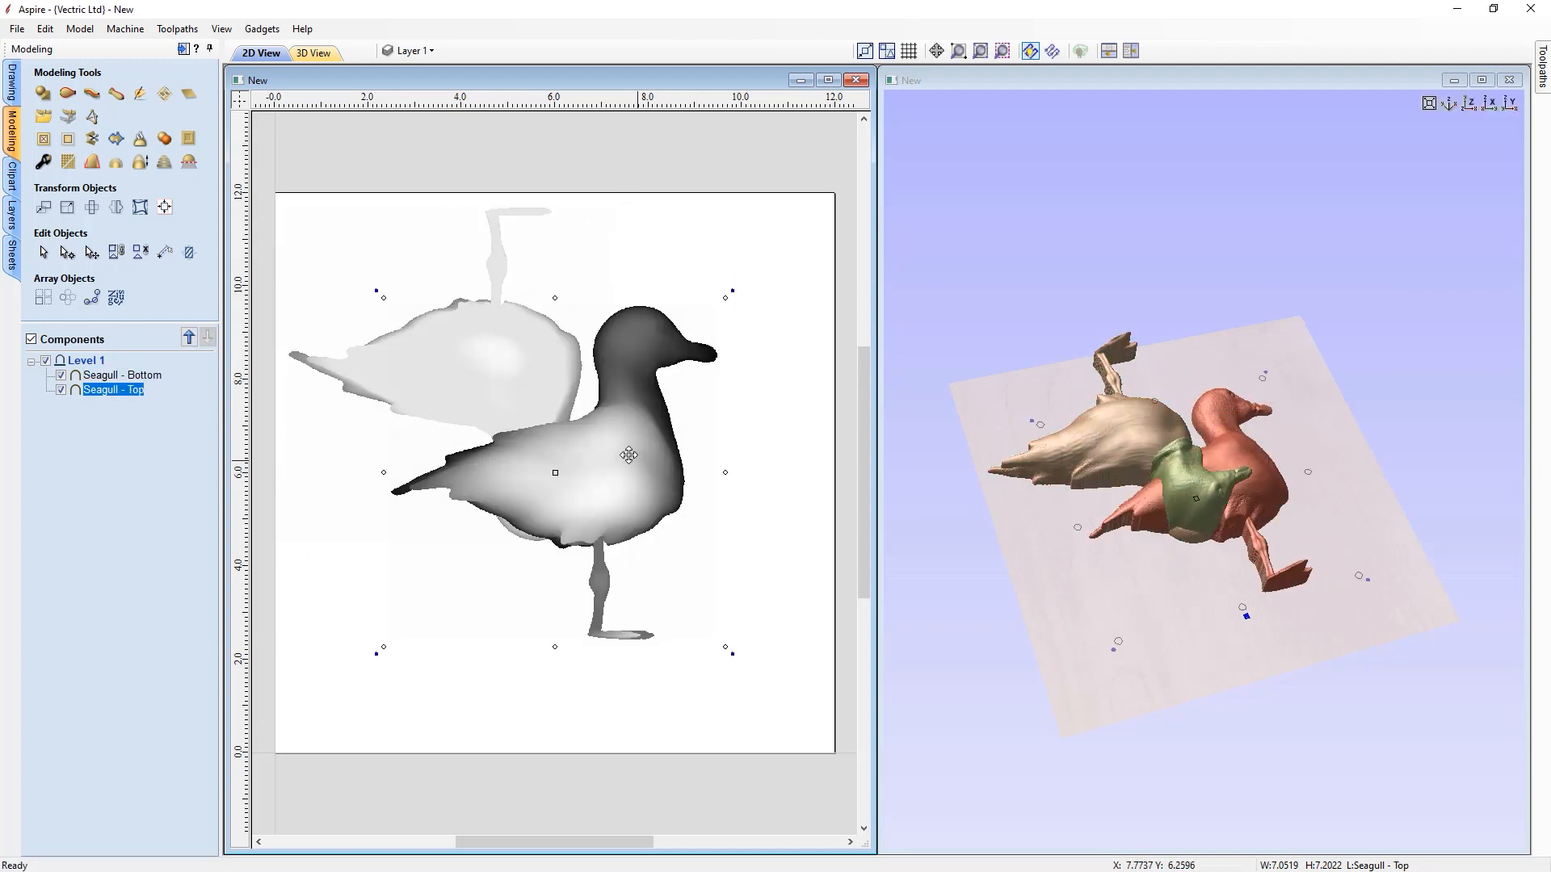
drag(630, 456, 720, 550)
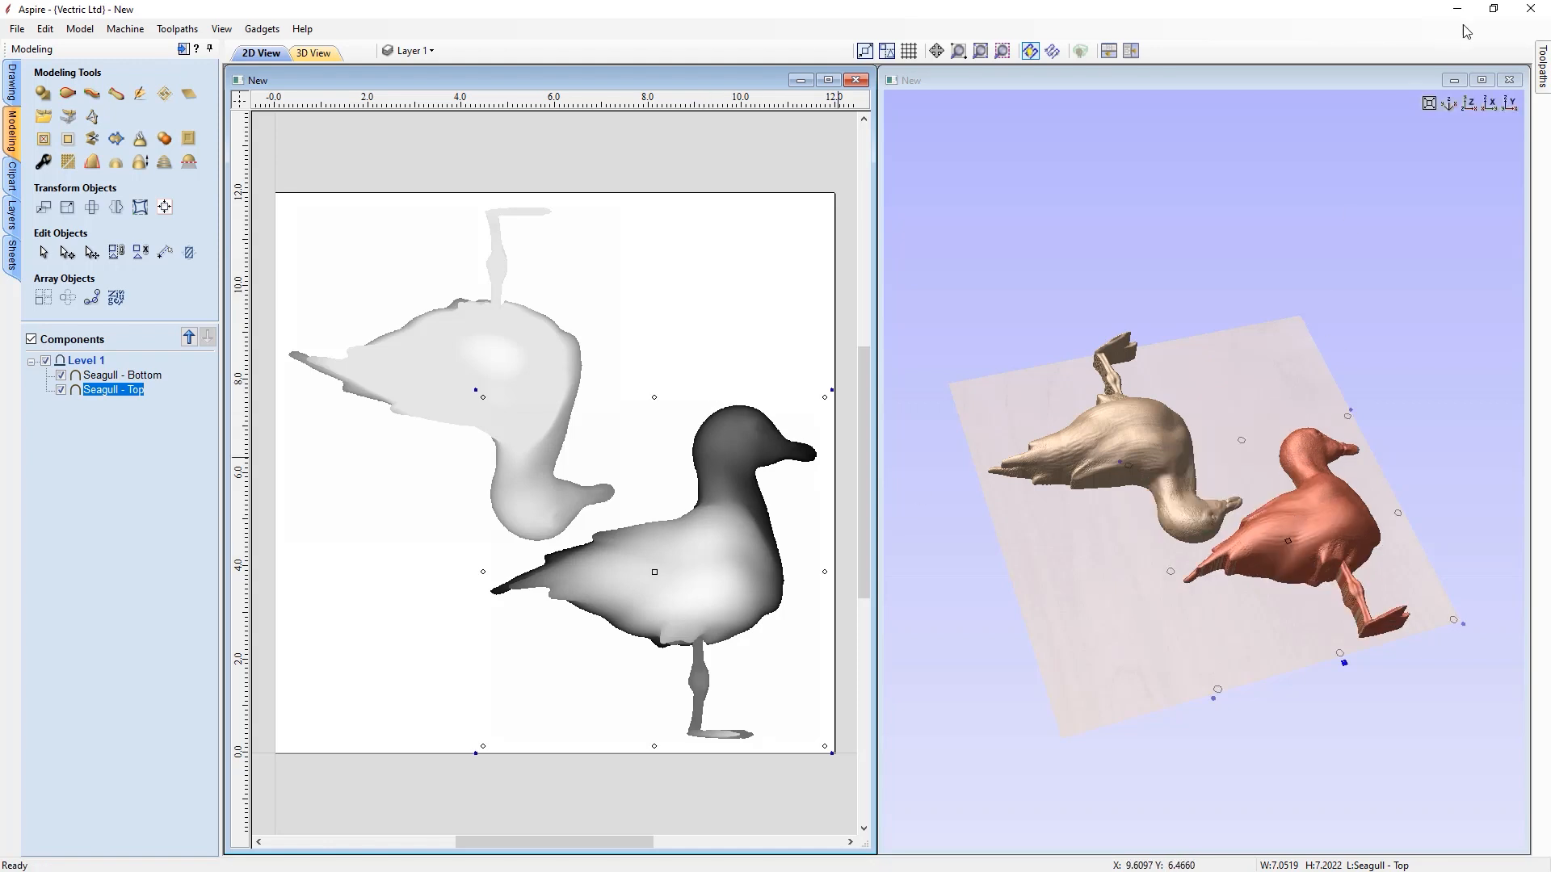
- Examine the two separated seagull components in the full-size 3D view from the side, at an angle and from above
click(1482, 80)
drag(1192, 421, 459, 480)
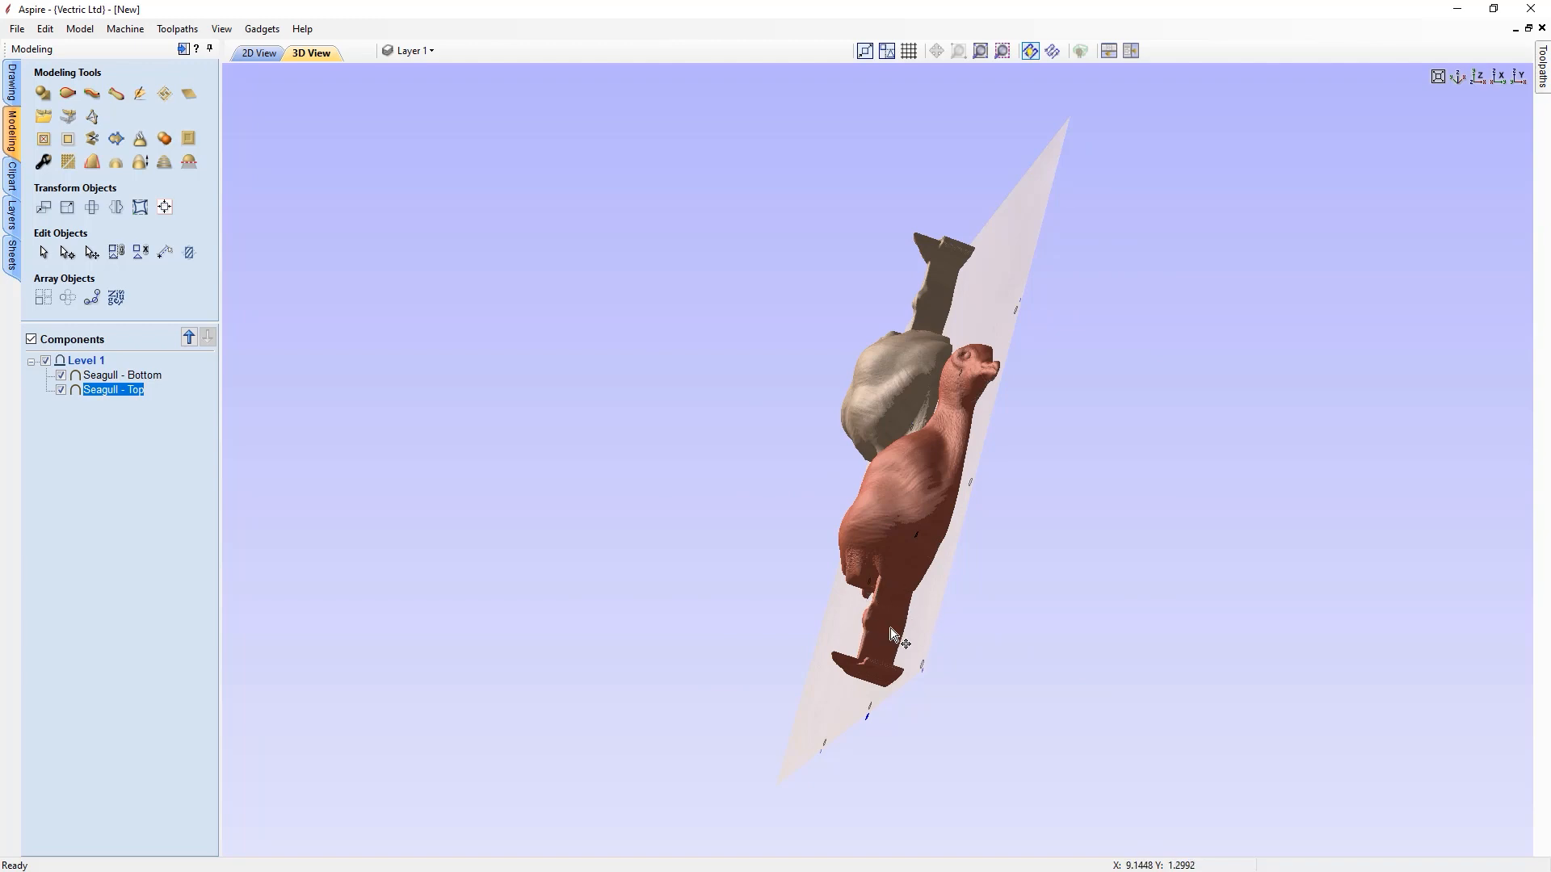
drag(1013, 267, 1132, 546)
drag(1042, 608, 1275, 749)
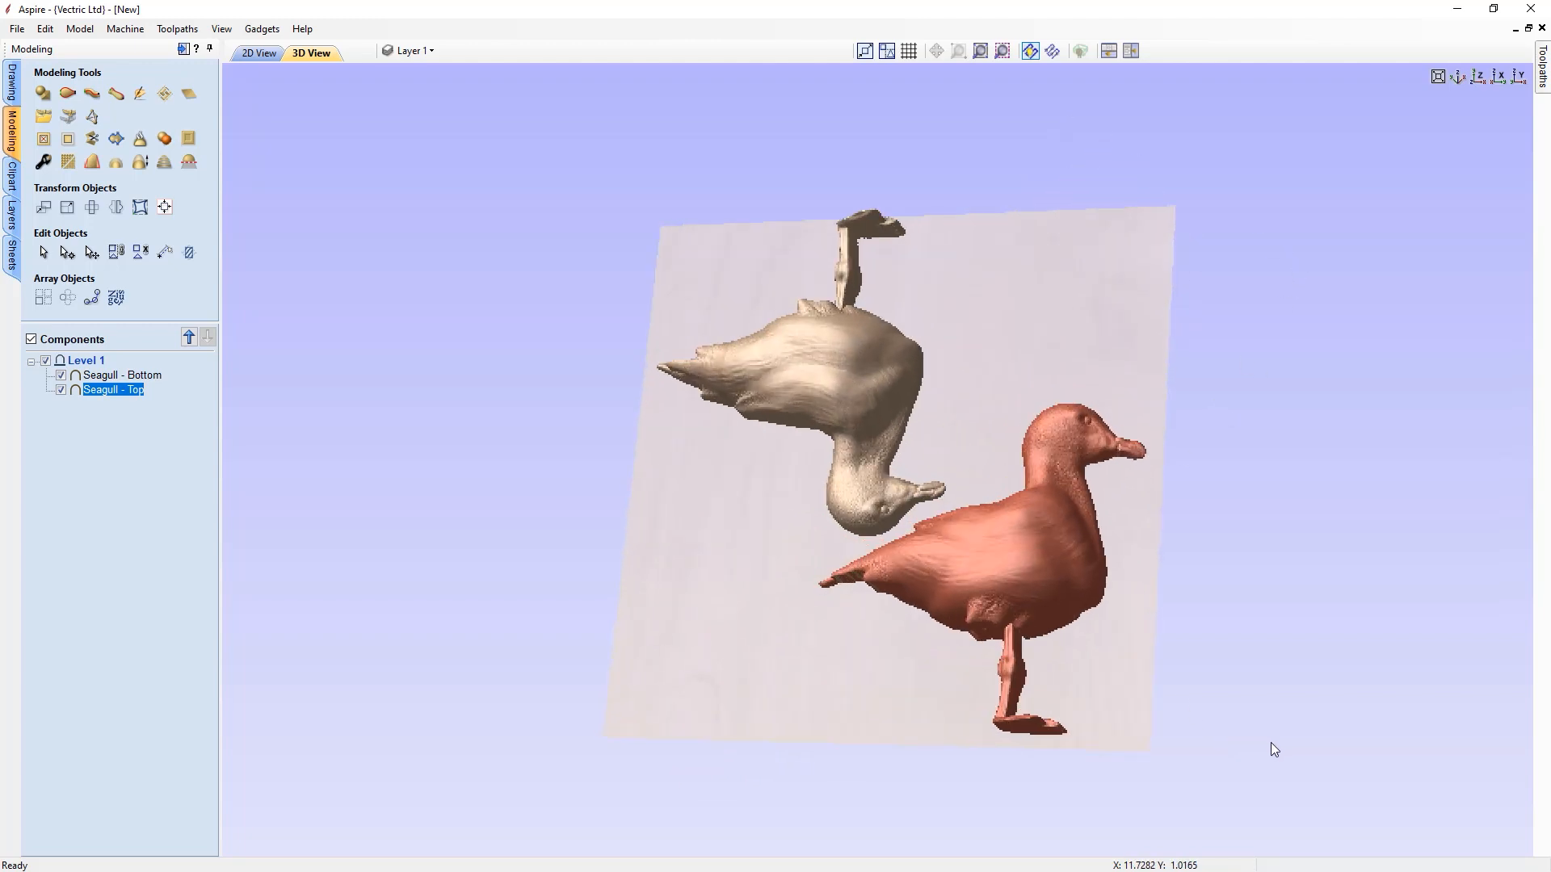
drag(973, 407, 969, 518)
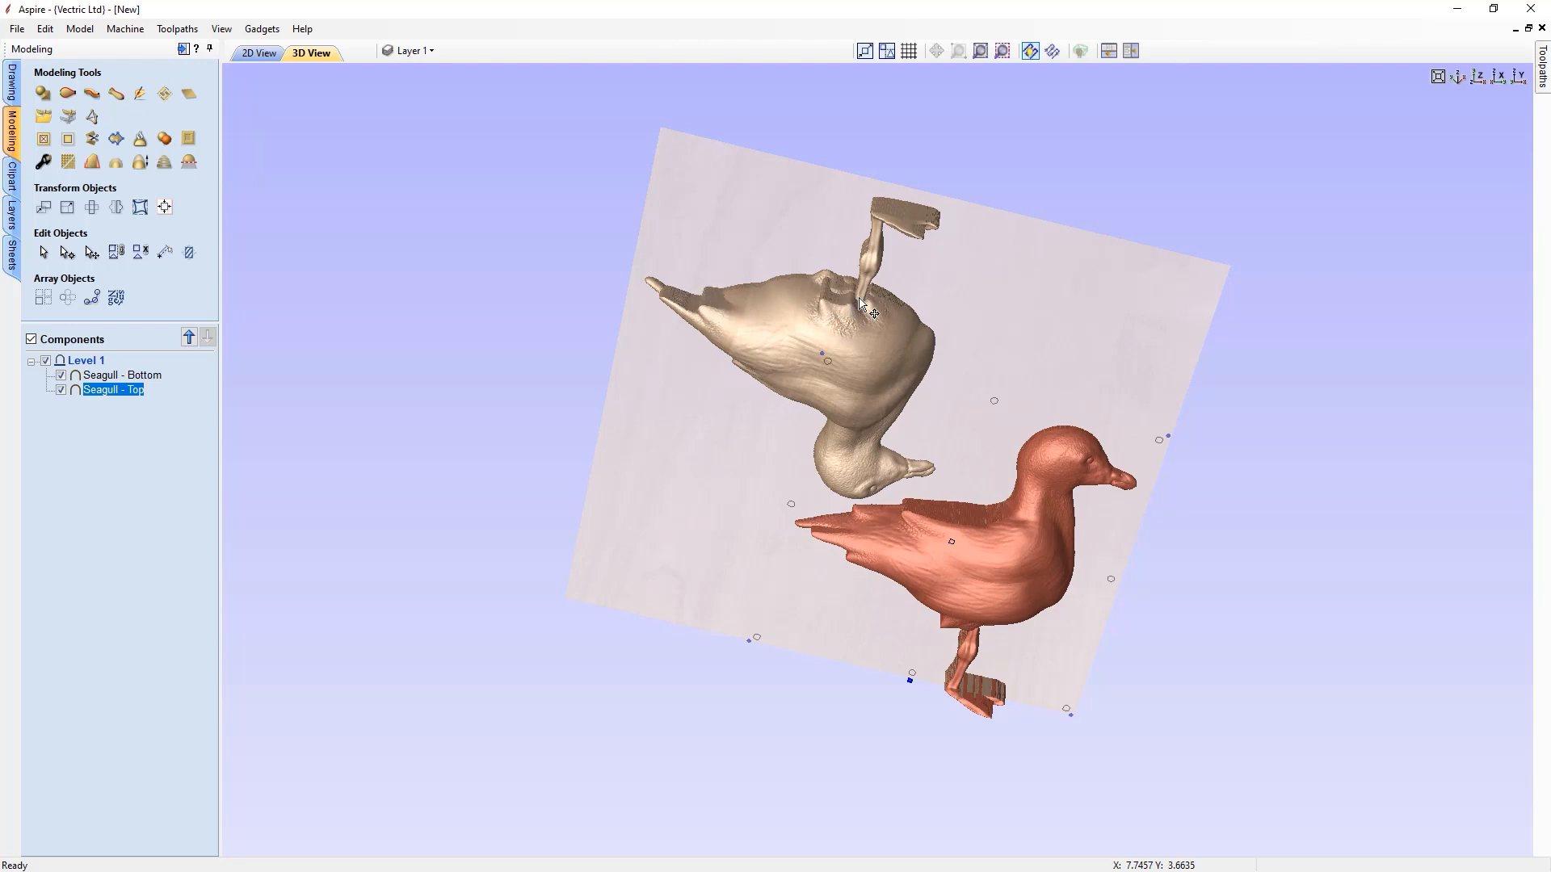
click(1479, 76)
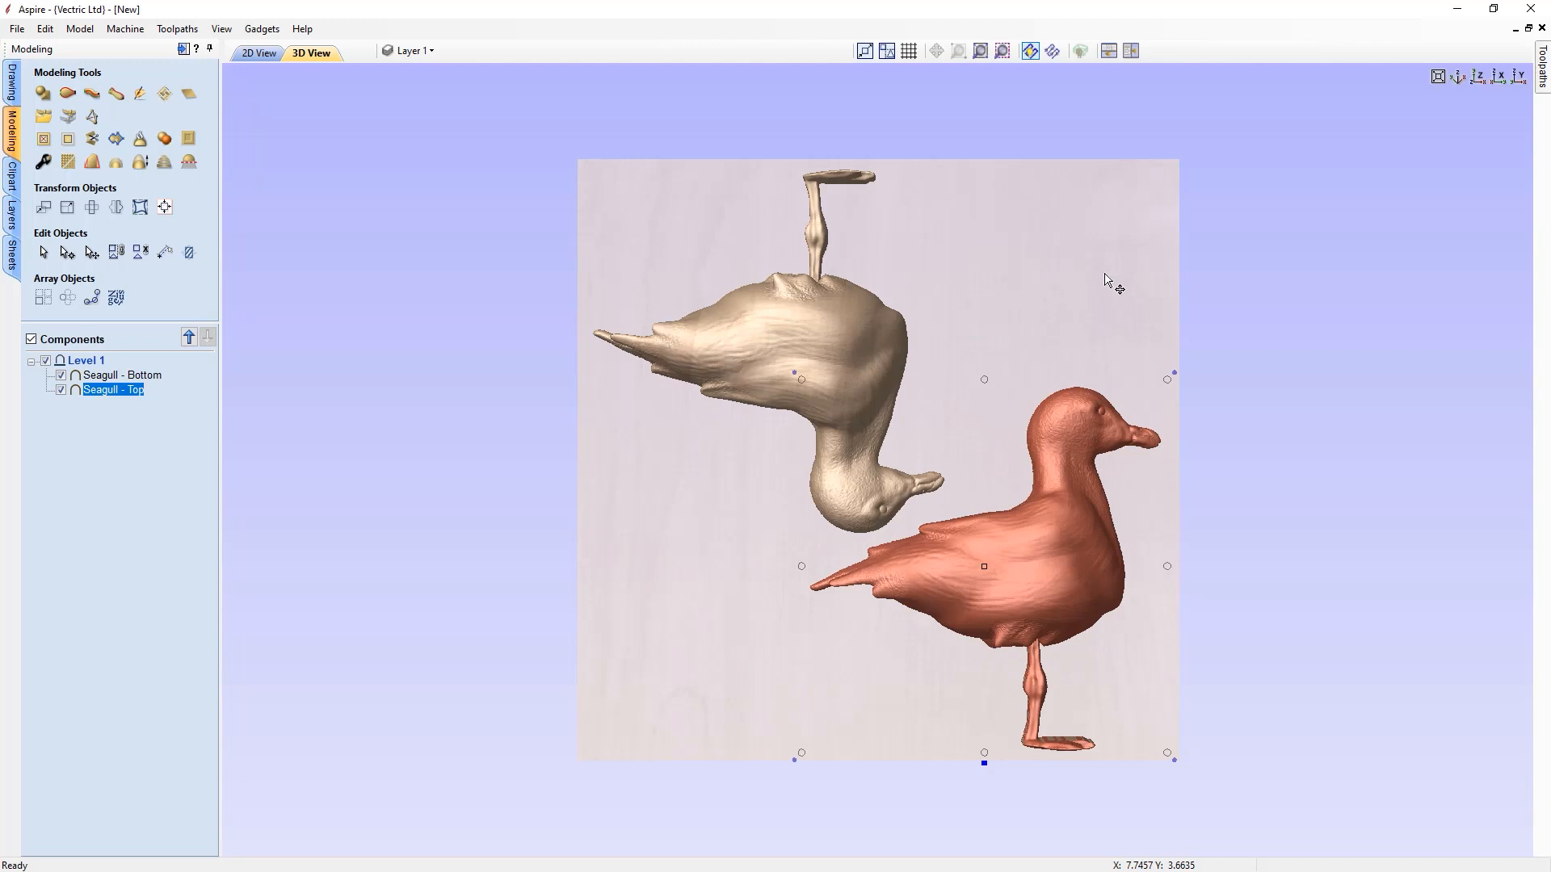
- Re-import the Seagull - Top component and go back through the transform stage to the segmenting stage
mouse_move(117, 393)
right_click(117, 390)
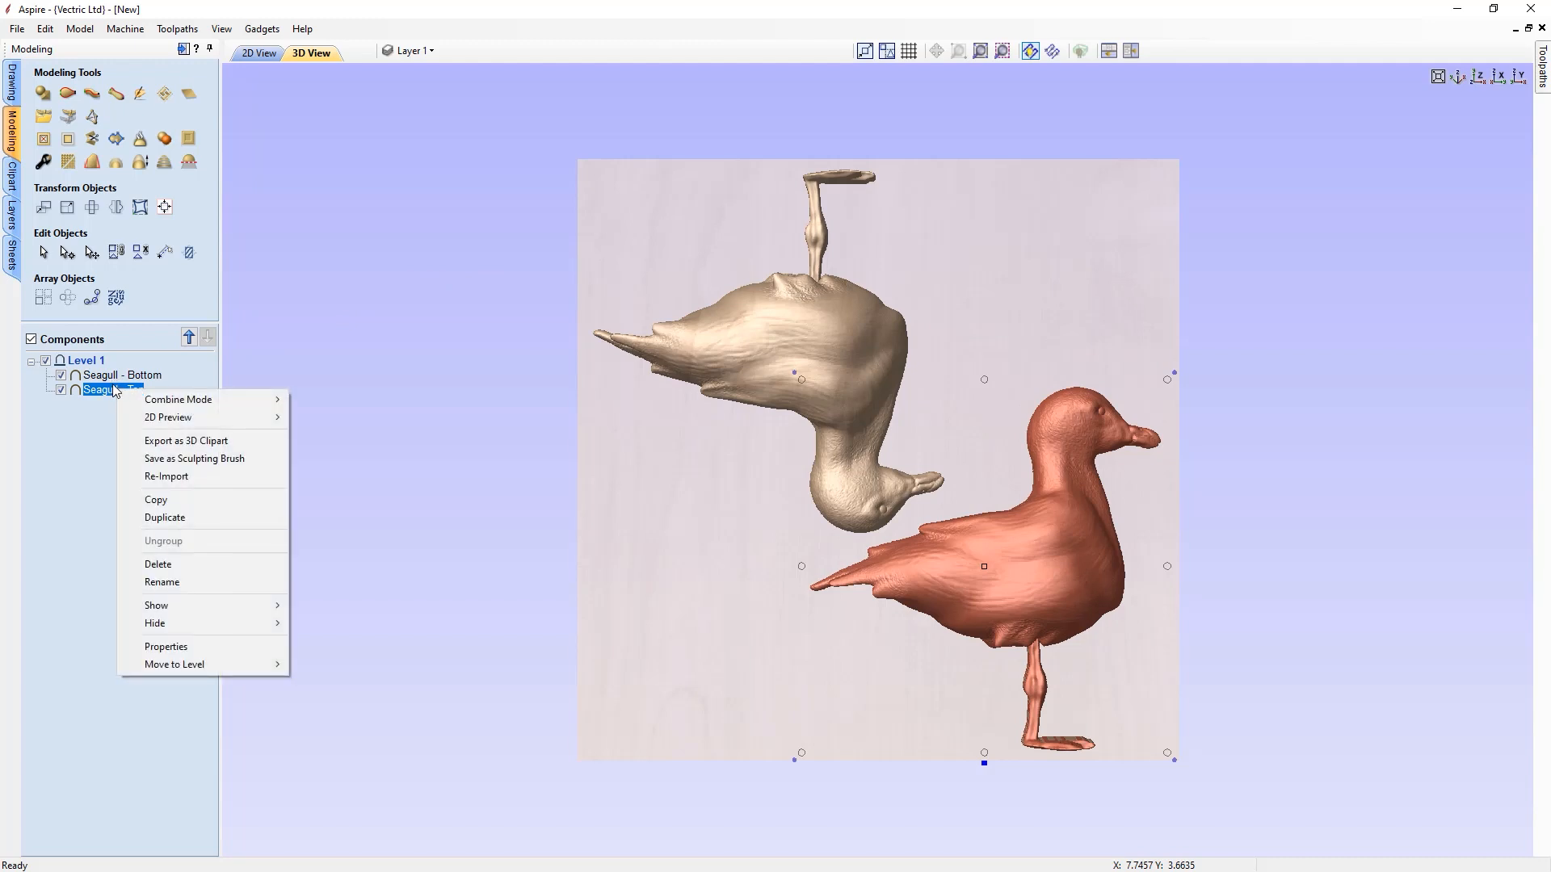
click(225, 477)
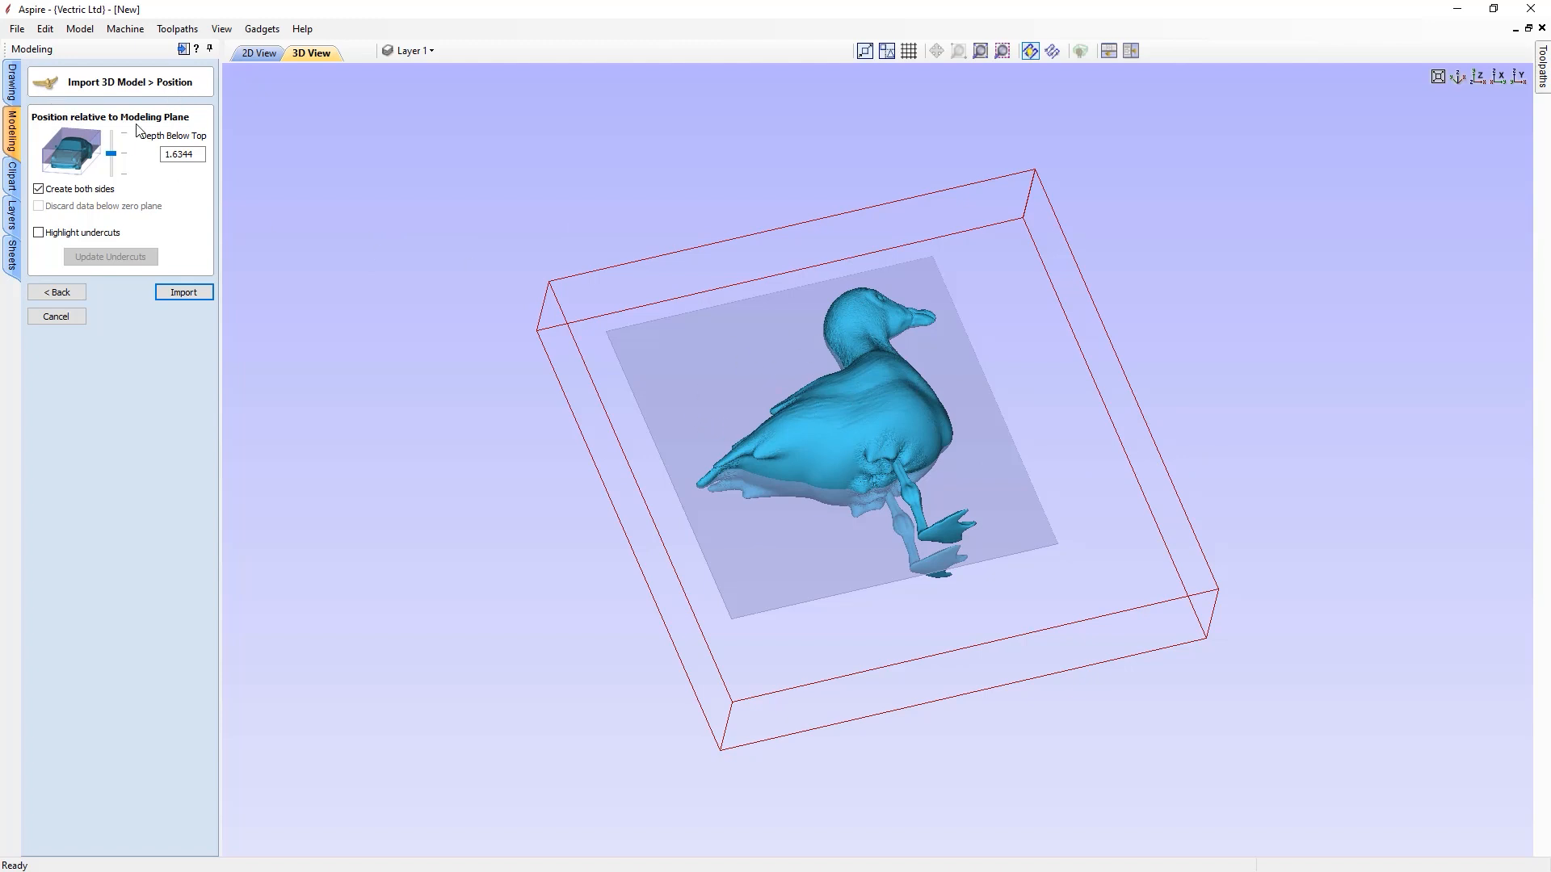
click(57, 292)
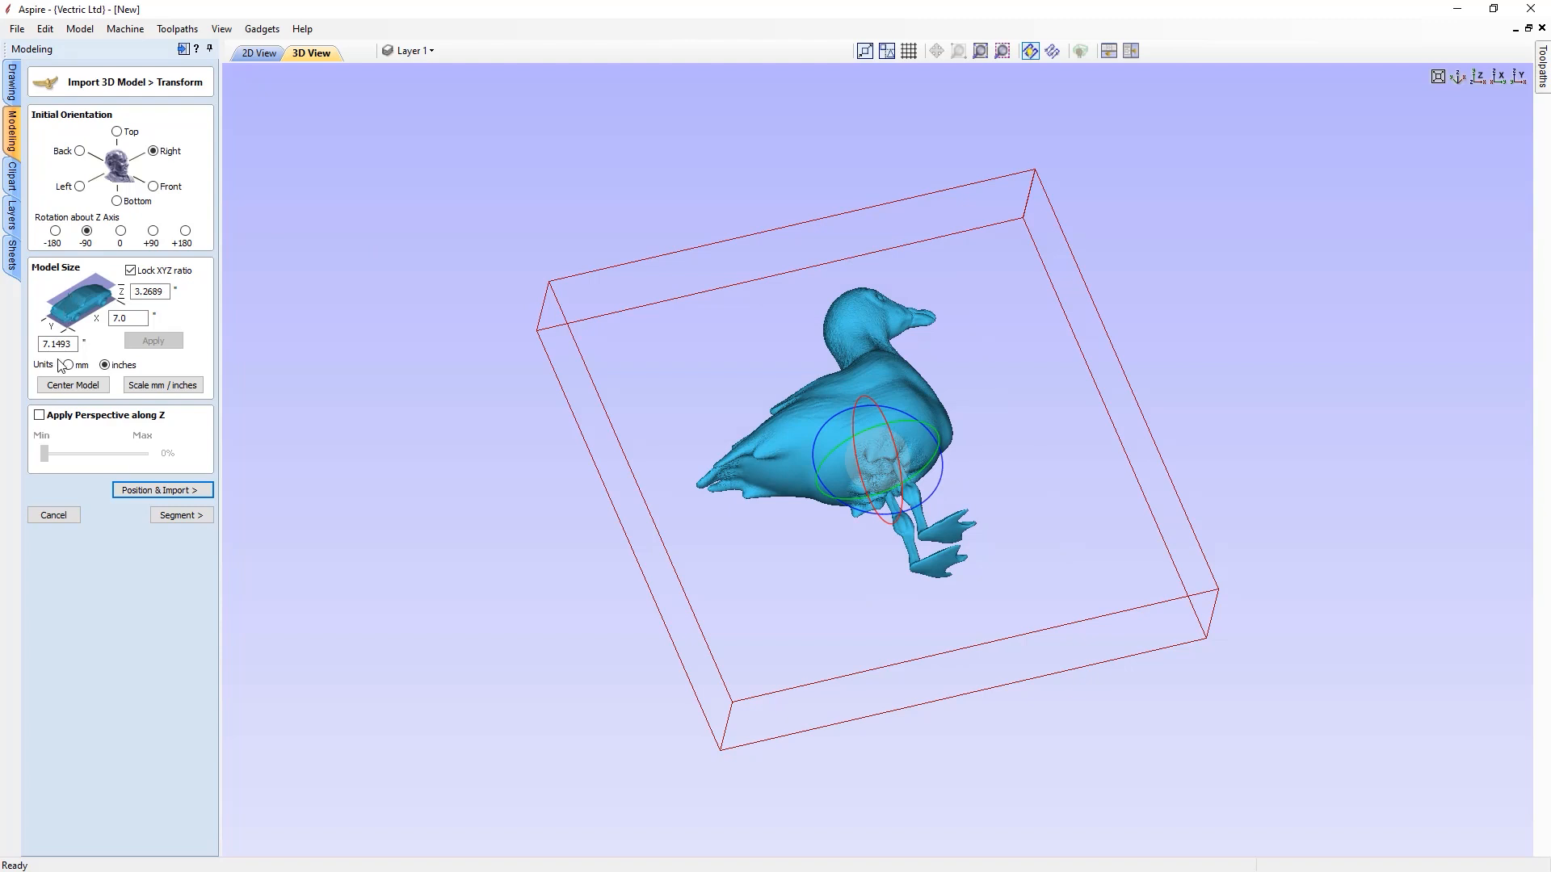
click(190, 516)
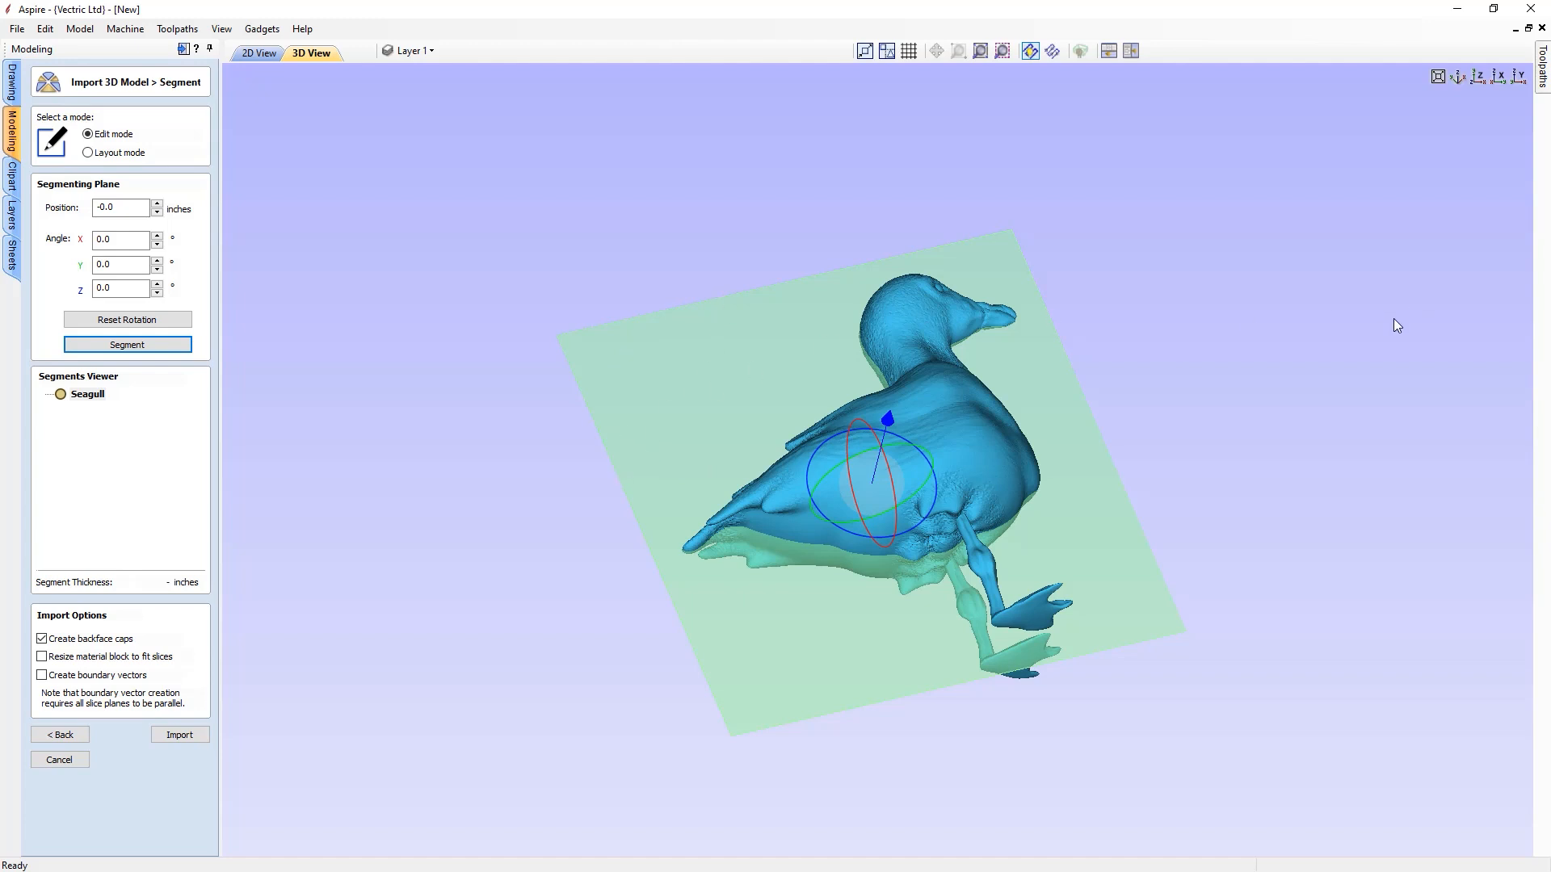
- Rotate the segmenting plane about X so it cuts horizontally through the seagull, and set its X angle to 90.0 degrees
click(1492, 76)
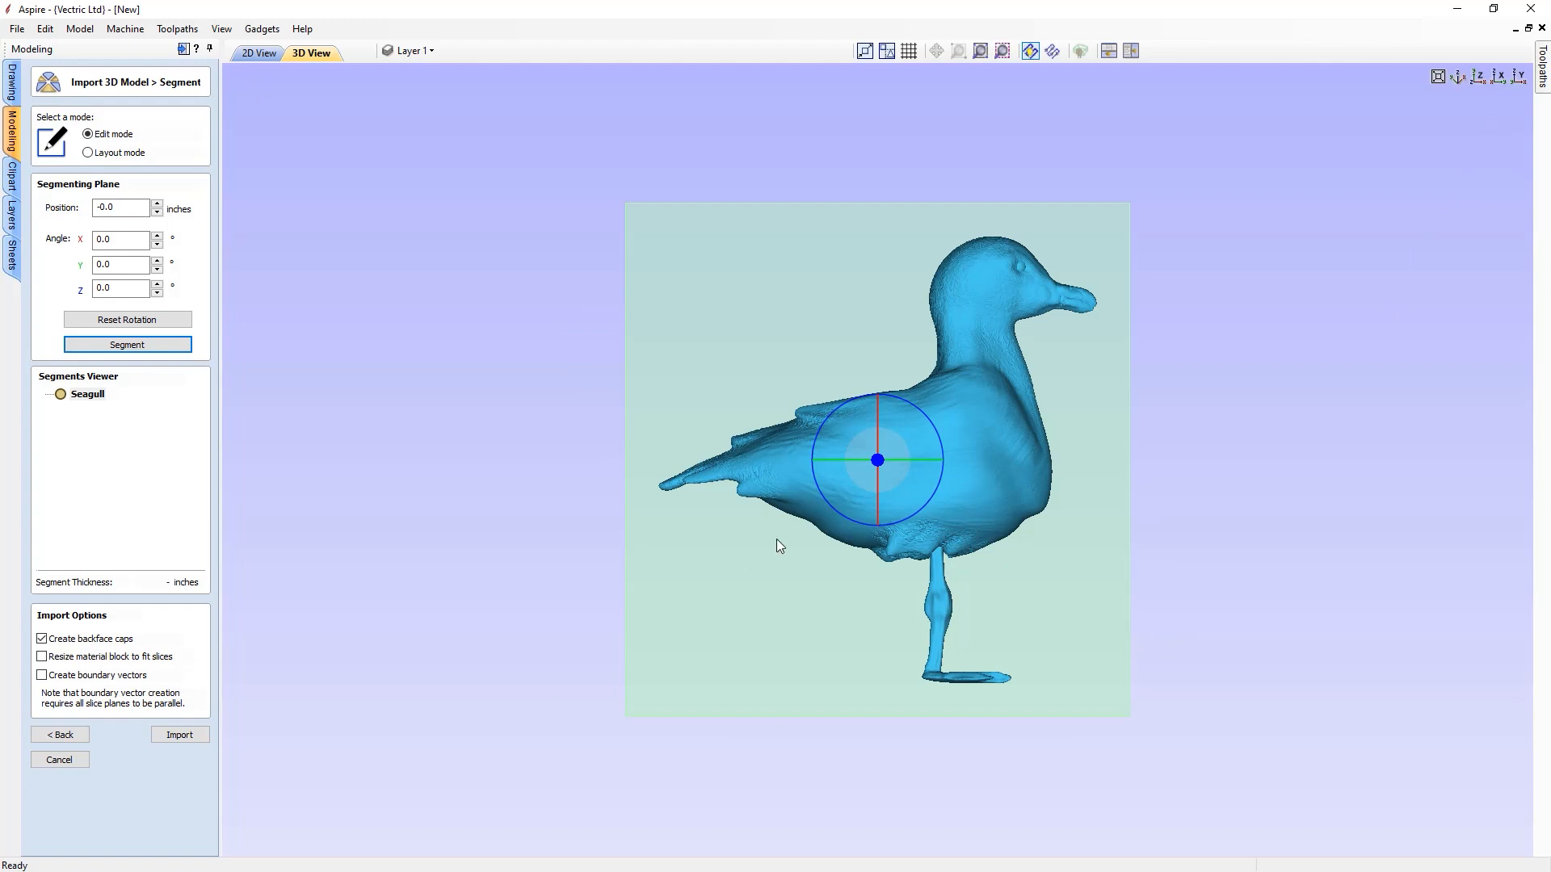
drag(877, 402, 749, 868)
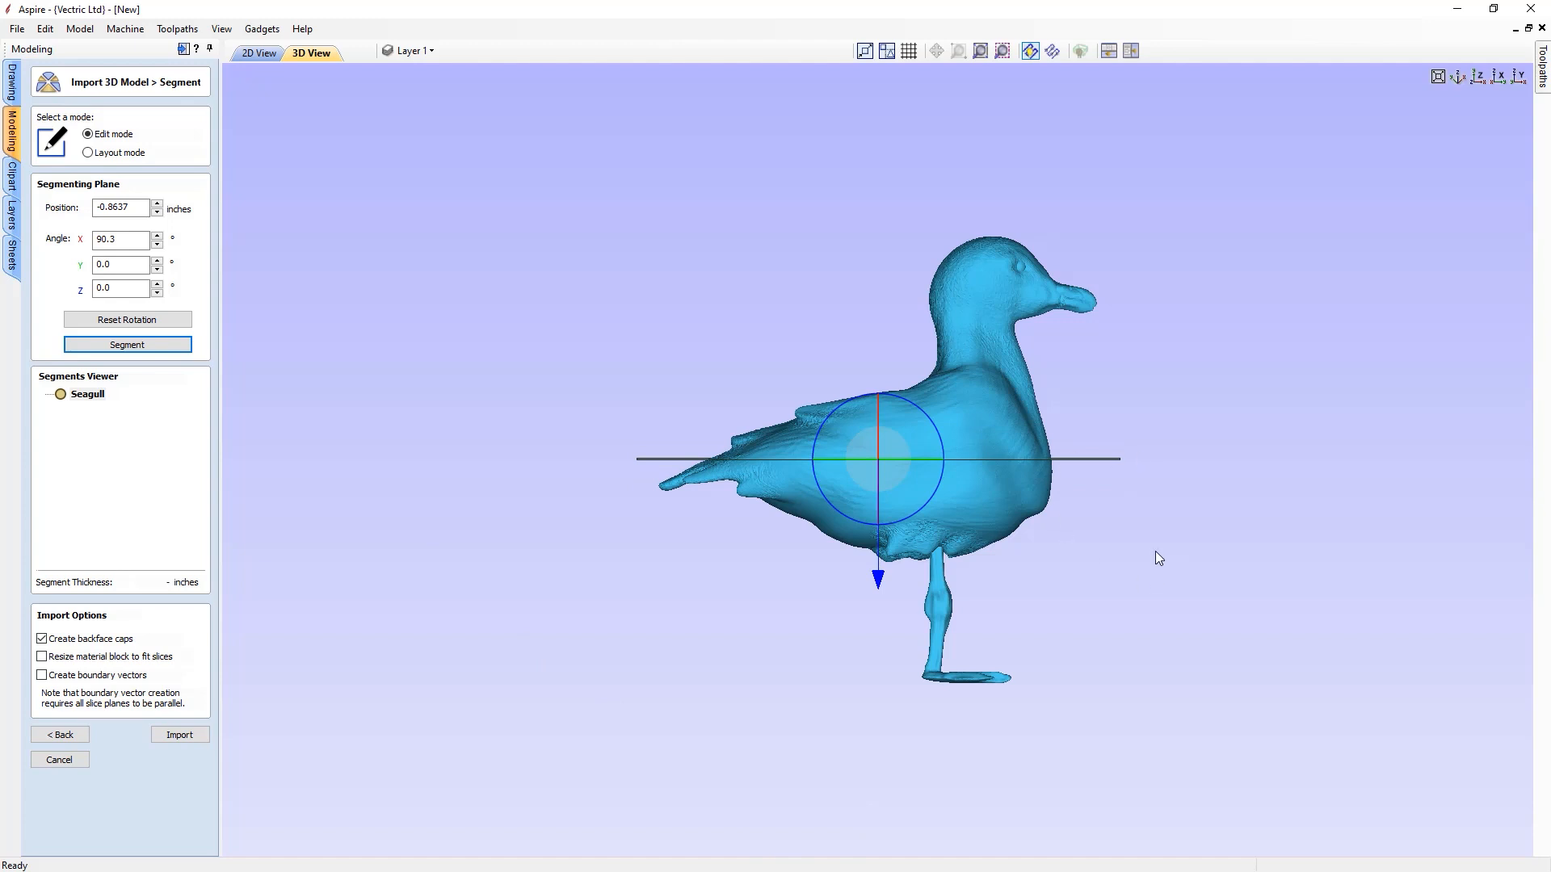
drag(666, 333, 1166, 399)
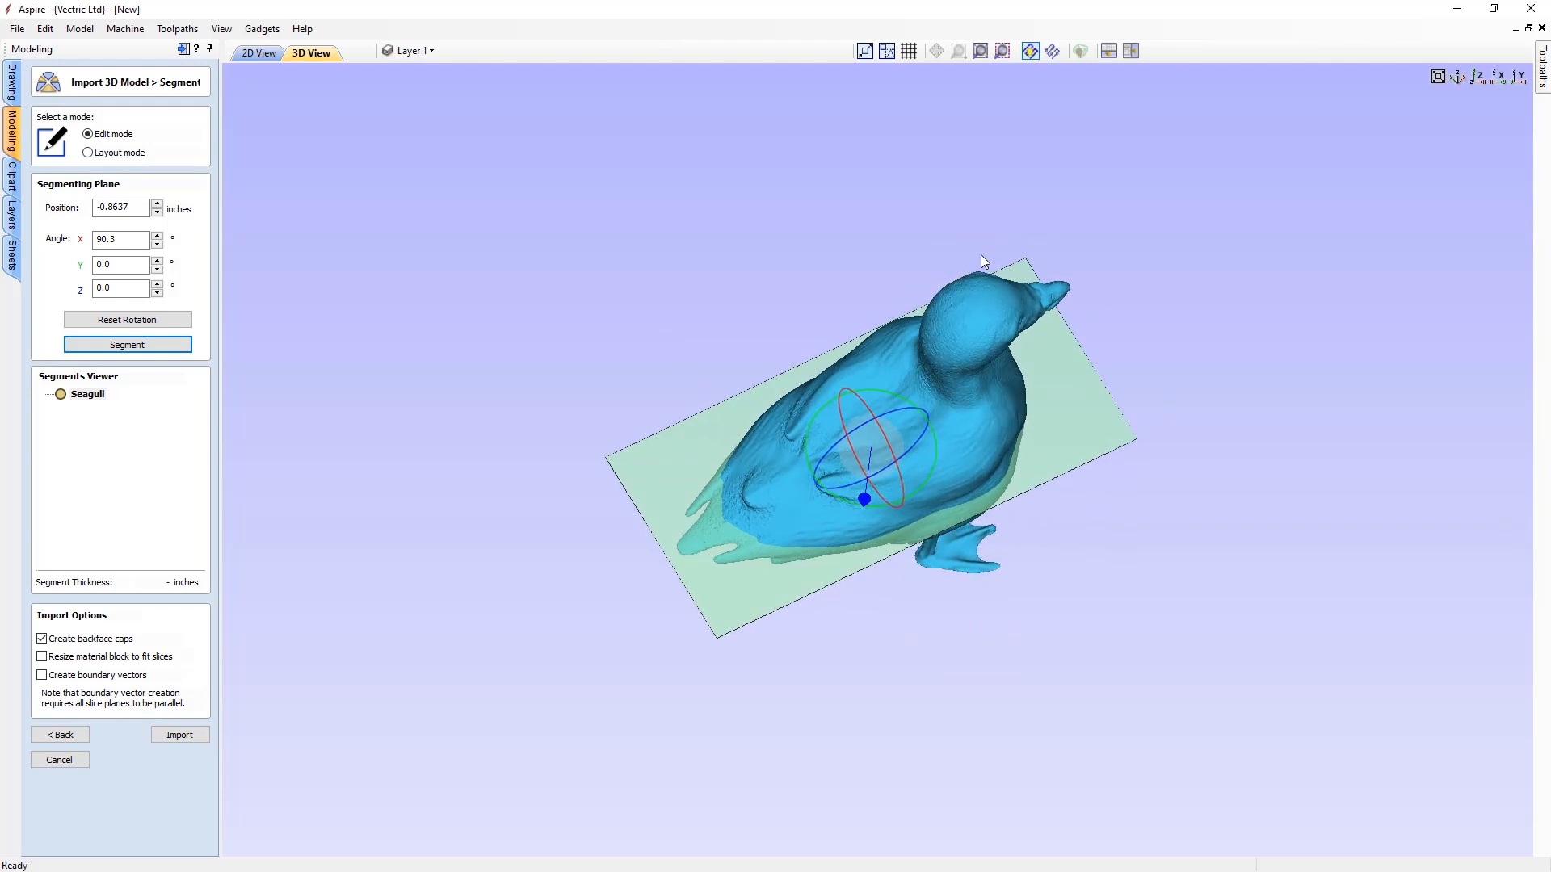
drag(1031, 627, 677, 544)
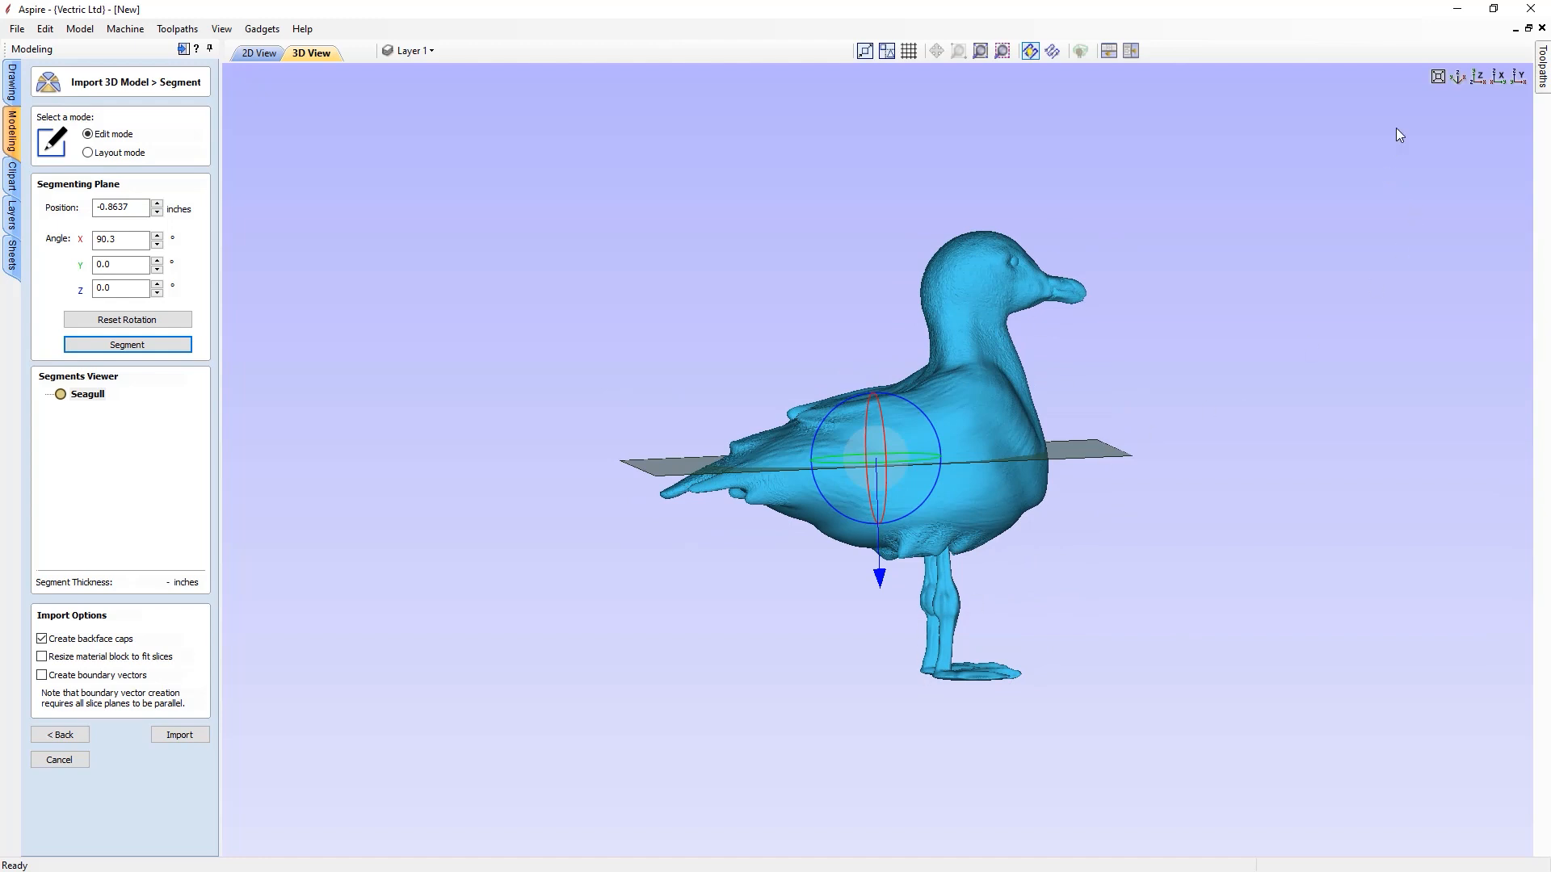
click(1477, 77)
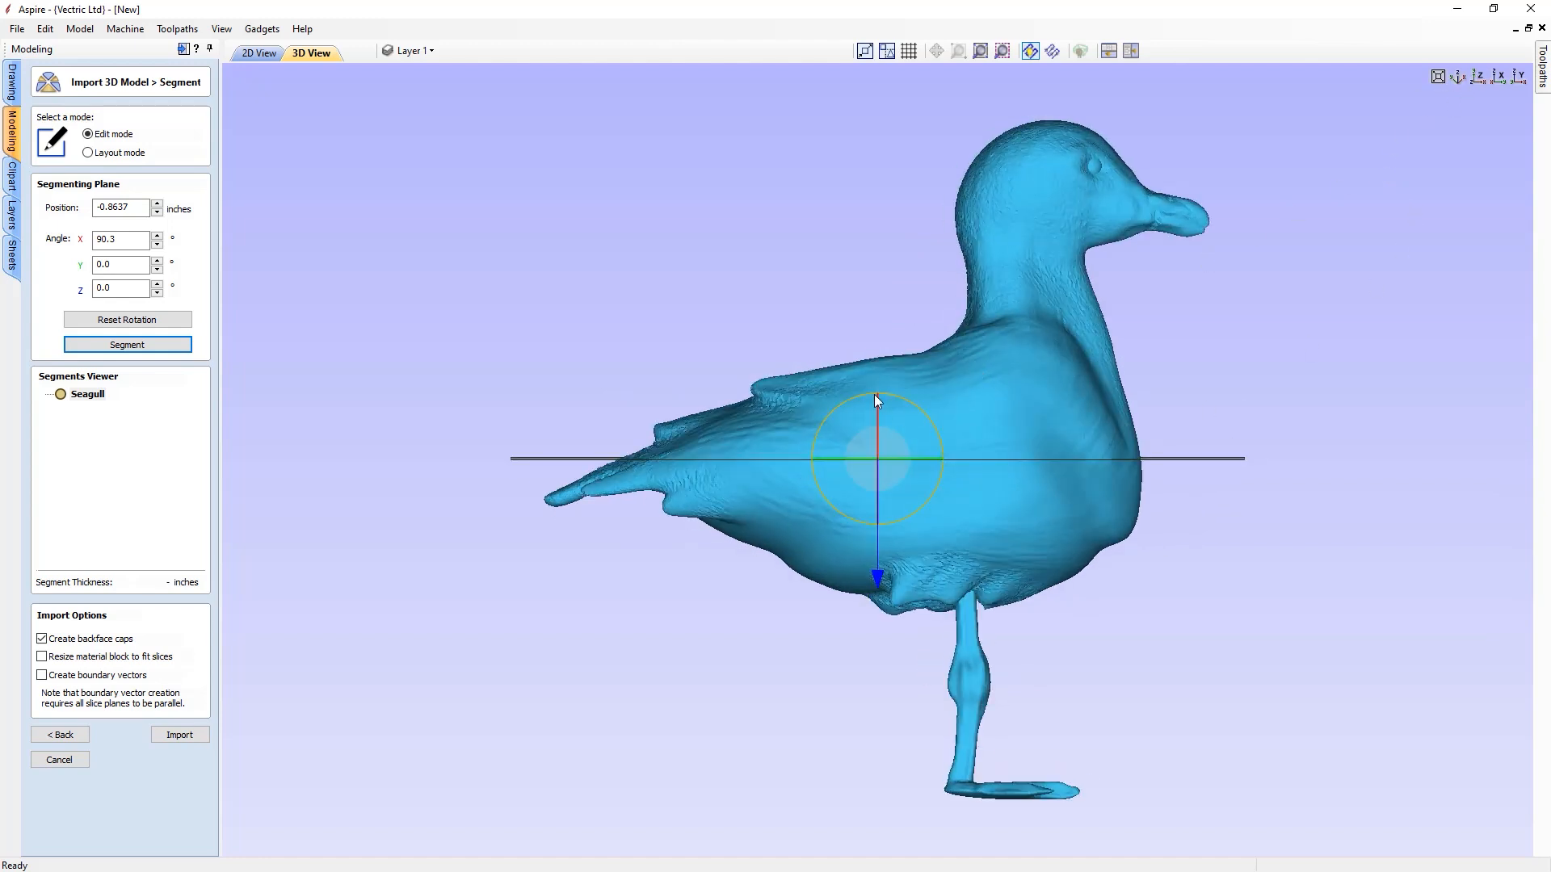
drag(112, 239, 146, 247)
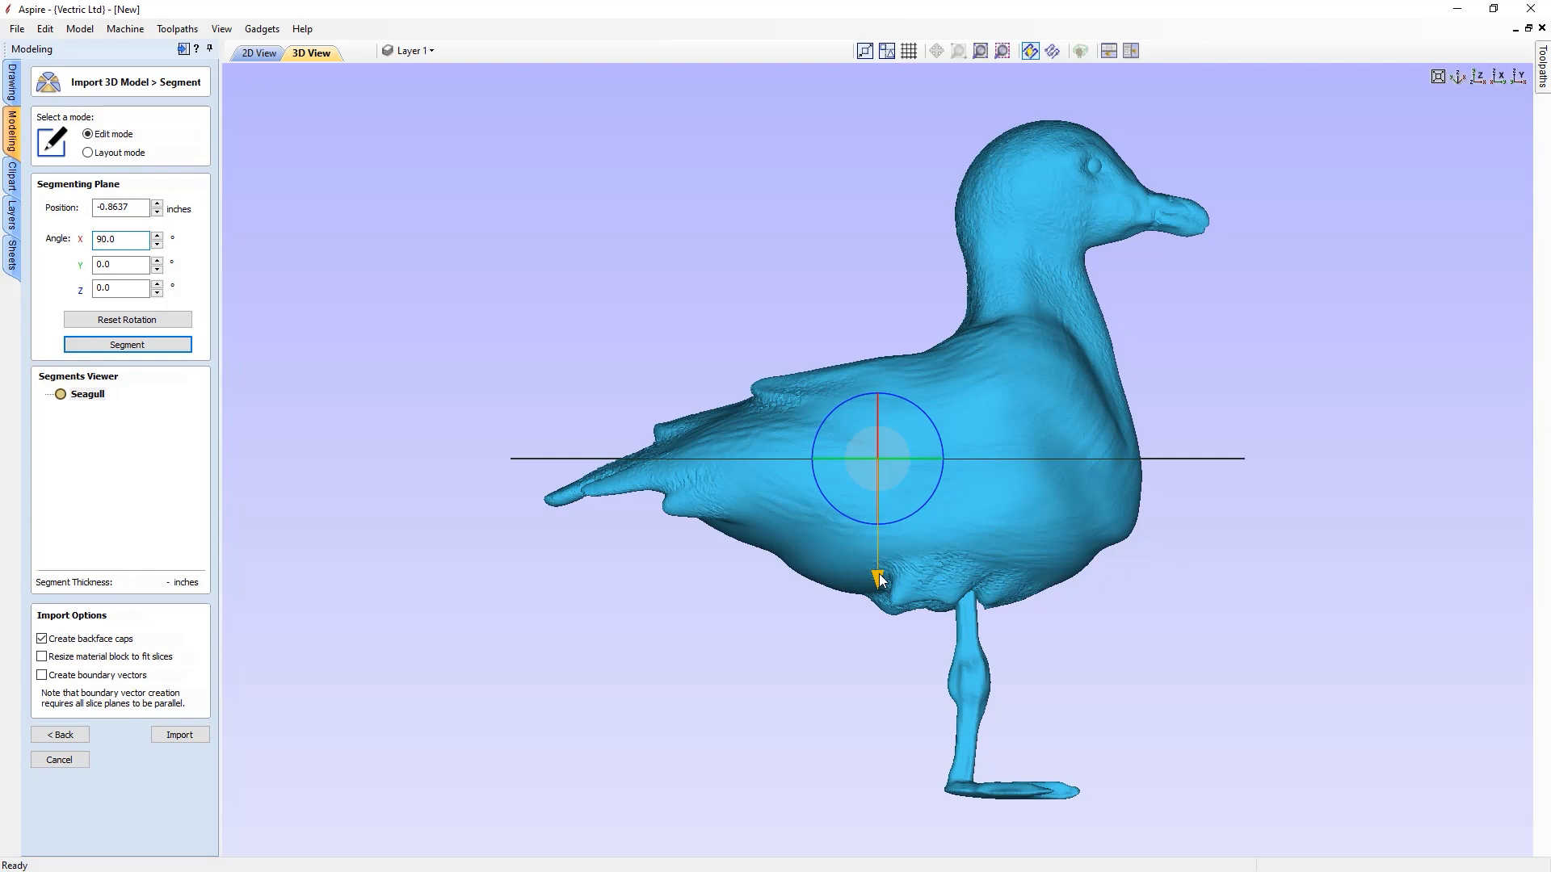
- Try shifting the segmenting plane up and down through the seagull's body, both freely and in small position increments
drag(881, 578, 876, 454)
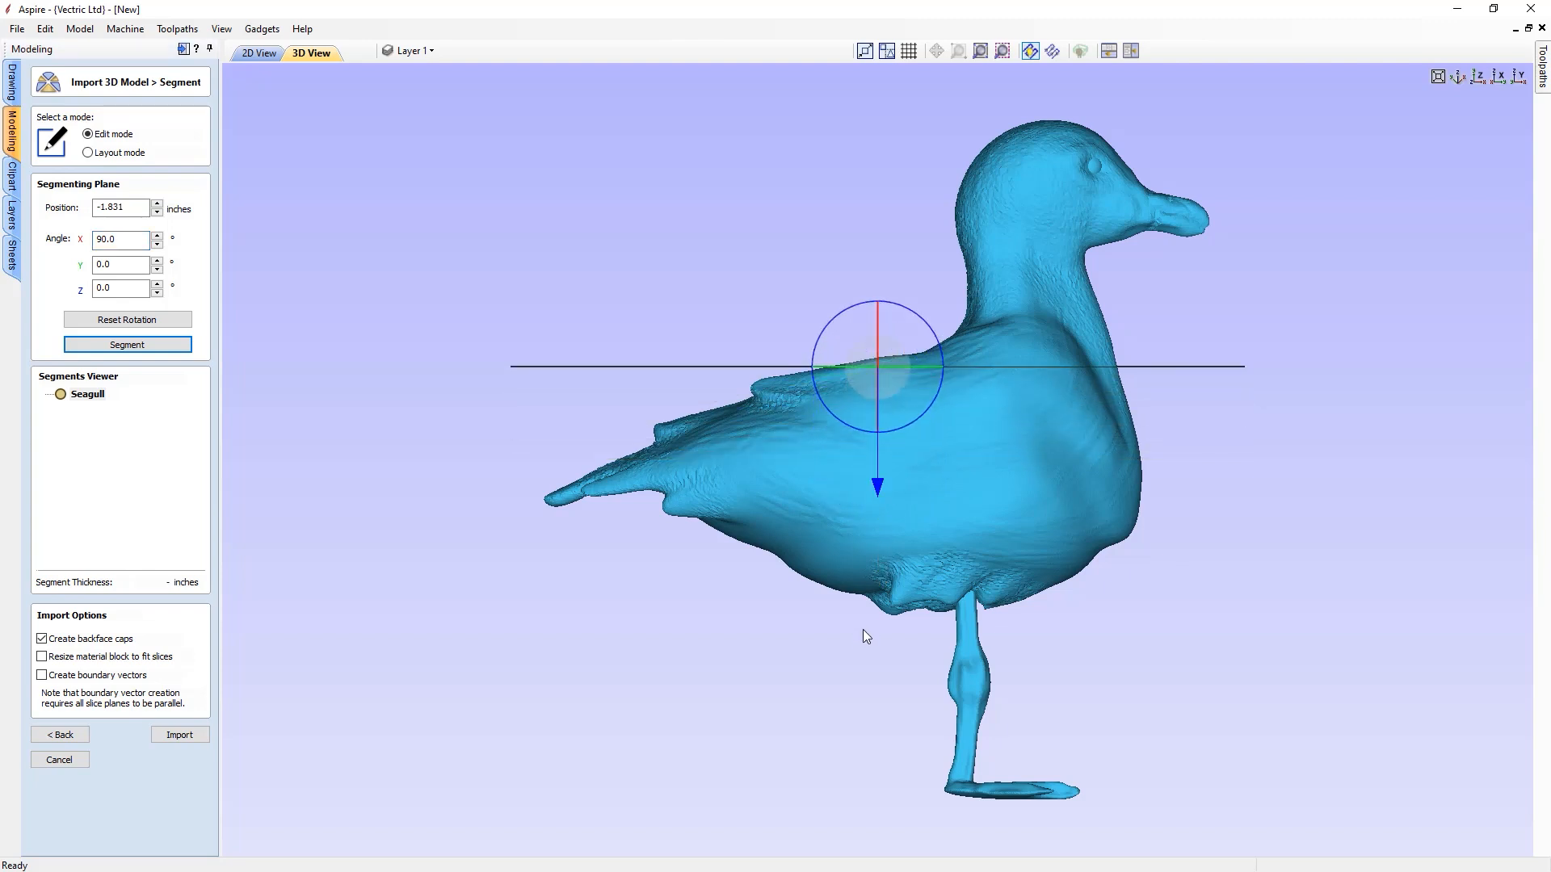
drag(879, 483, 877, 588)
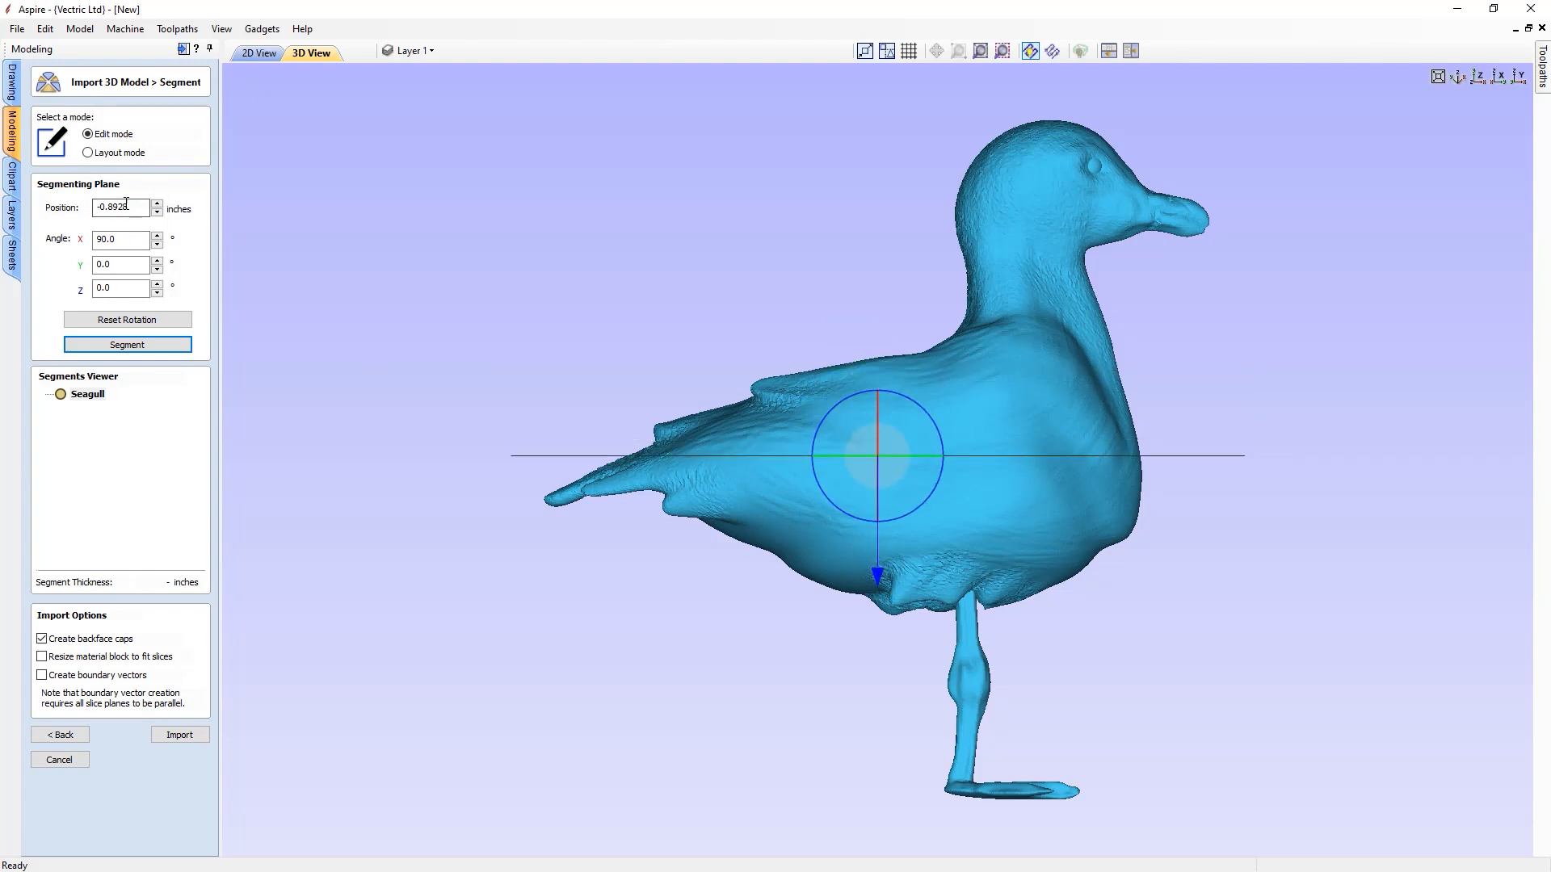
click(158, 205)
click(159, 205)
click(160, 206)
click(160, 206)
click(158, 213)
click(159, 212)
click(158, 212)
click(158, 212)
click(158, 213)
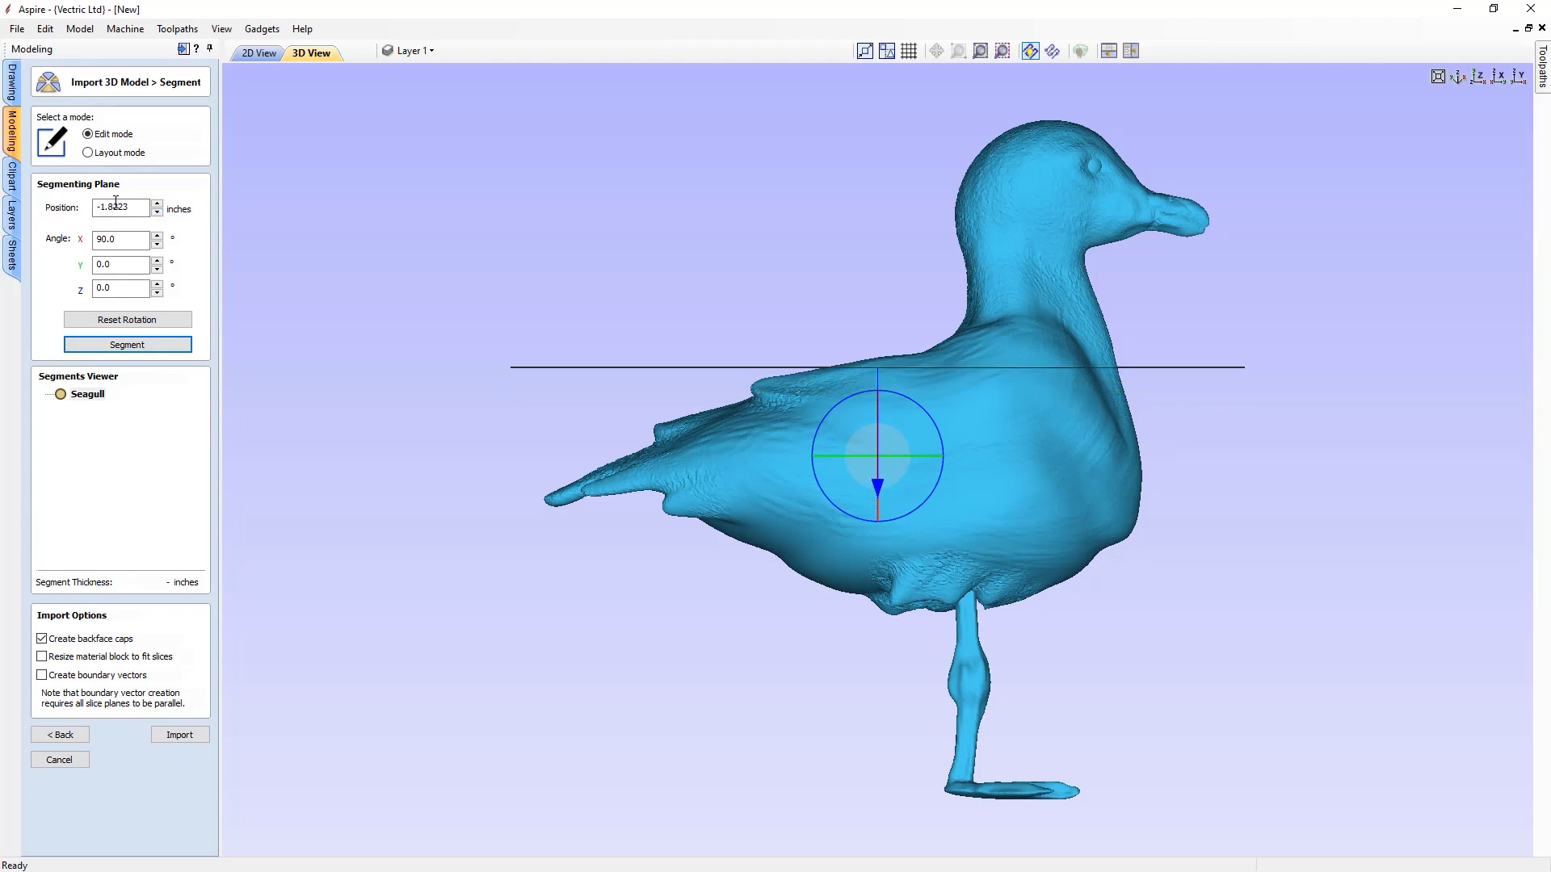
- Place the segmenting plane at the base of the seagull's neck, at about -2.37 inches, and segment the model there
drag(875, 486, 876, 425)
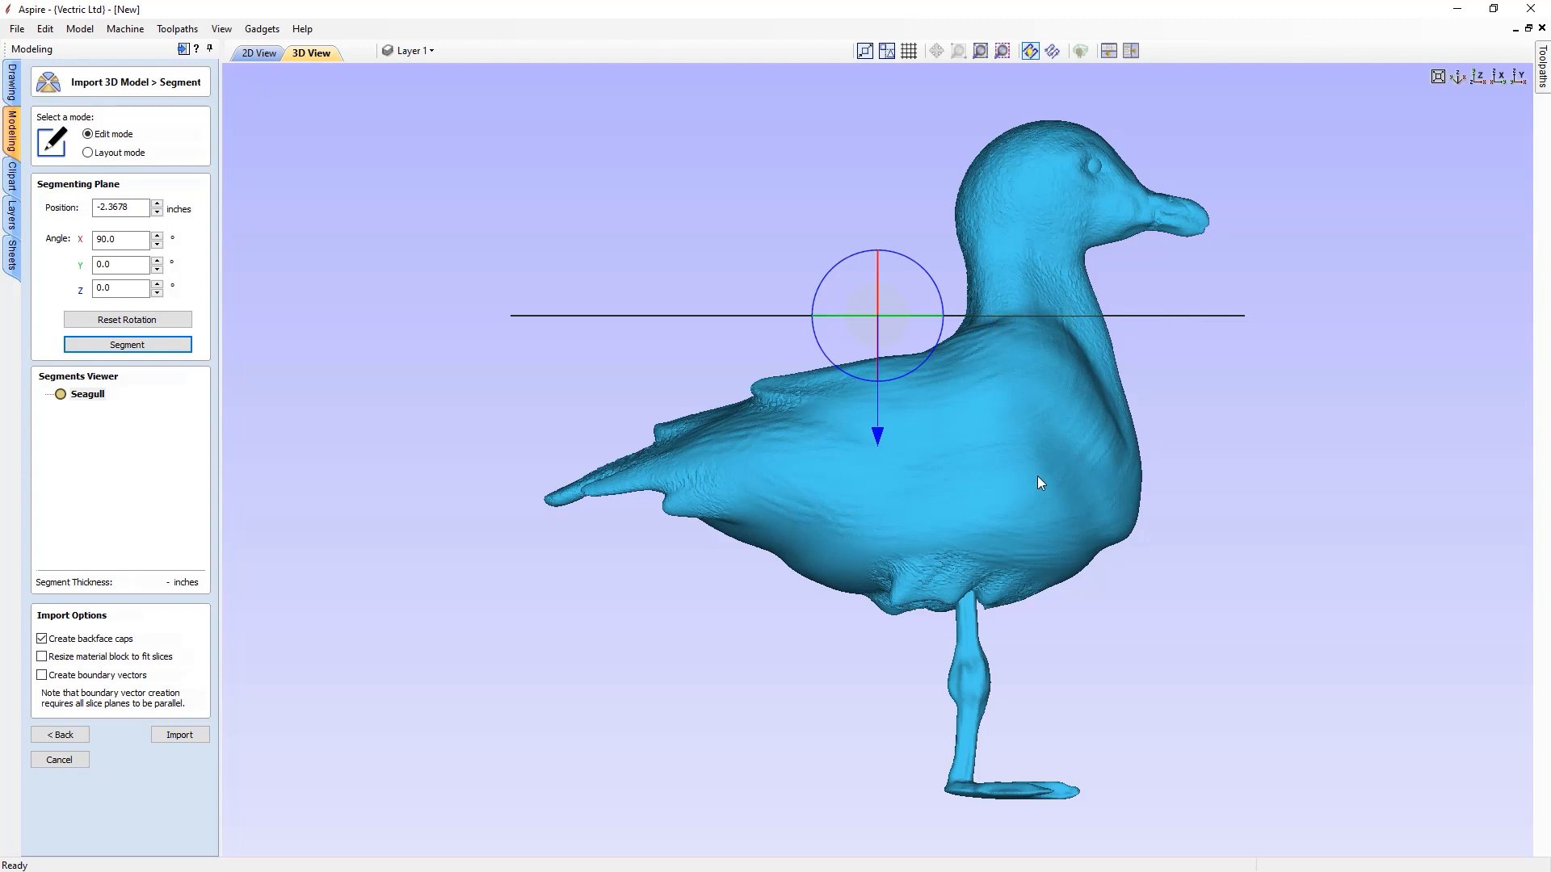
click(127, 345)
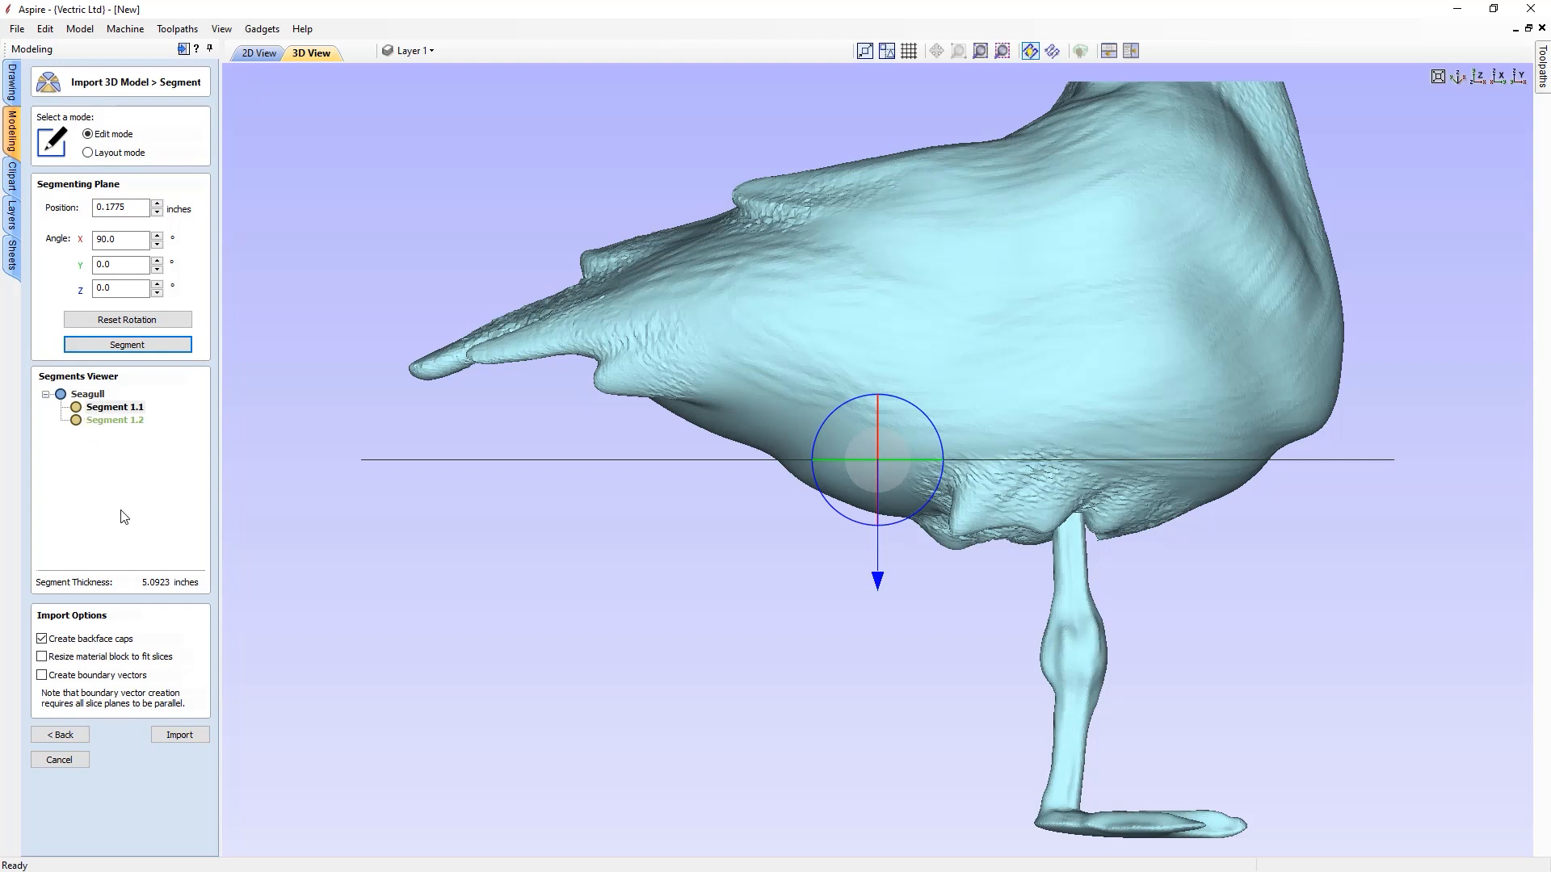
- Examine the whole segmented seagull, the head segment and the body segment one after another
click(89, 395)
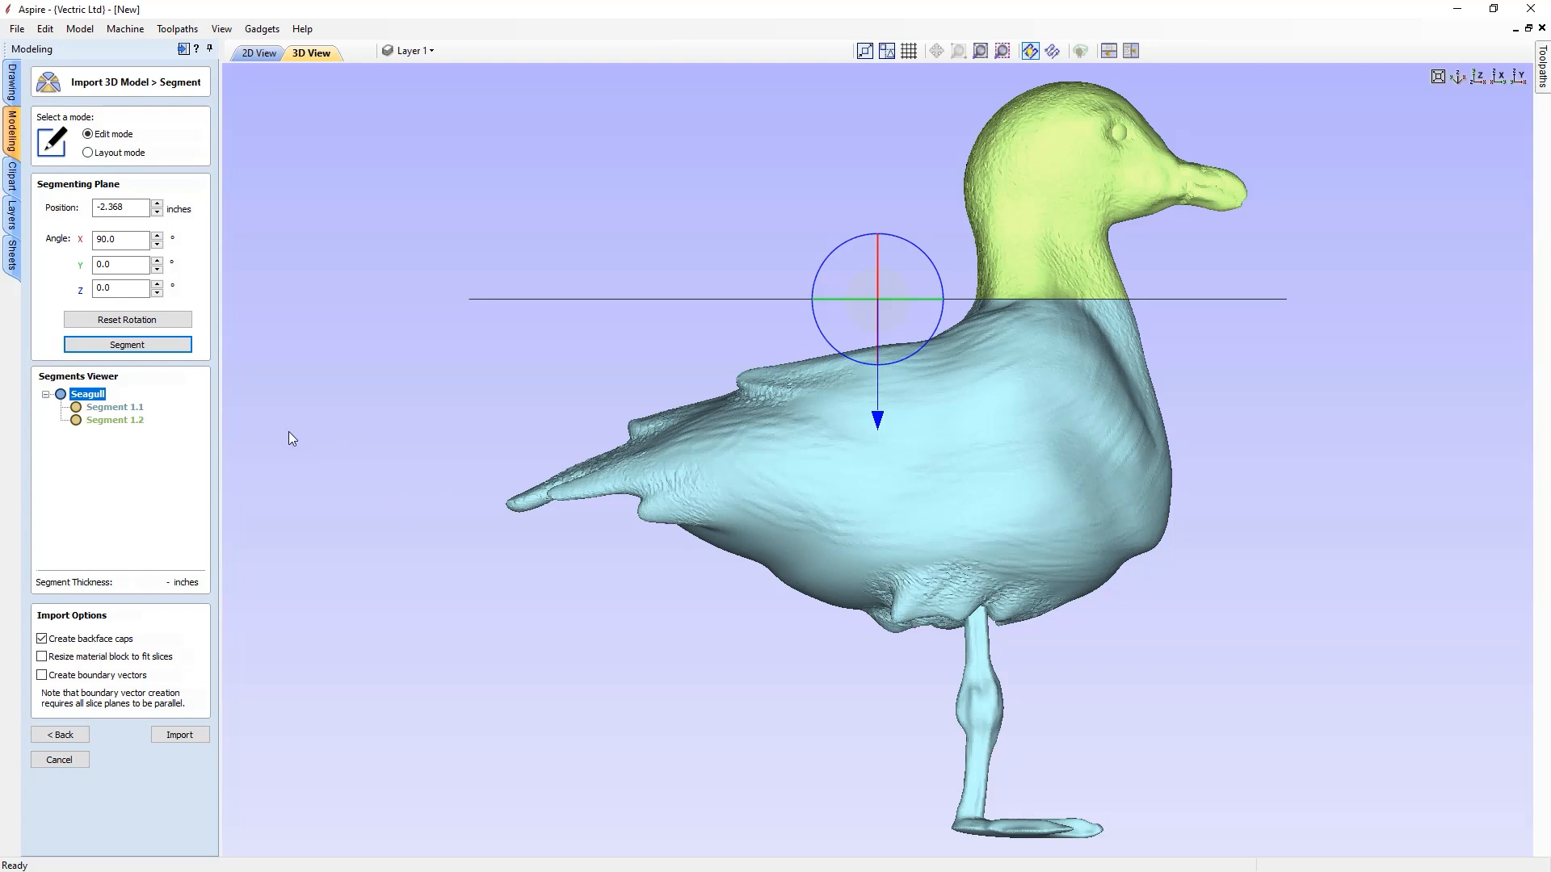
click(114, 421)
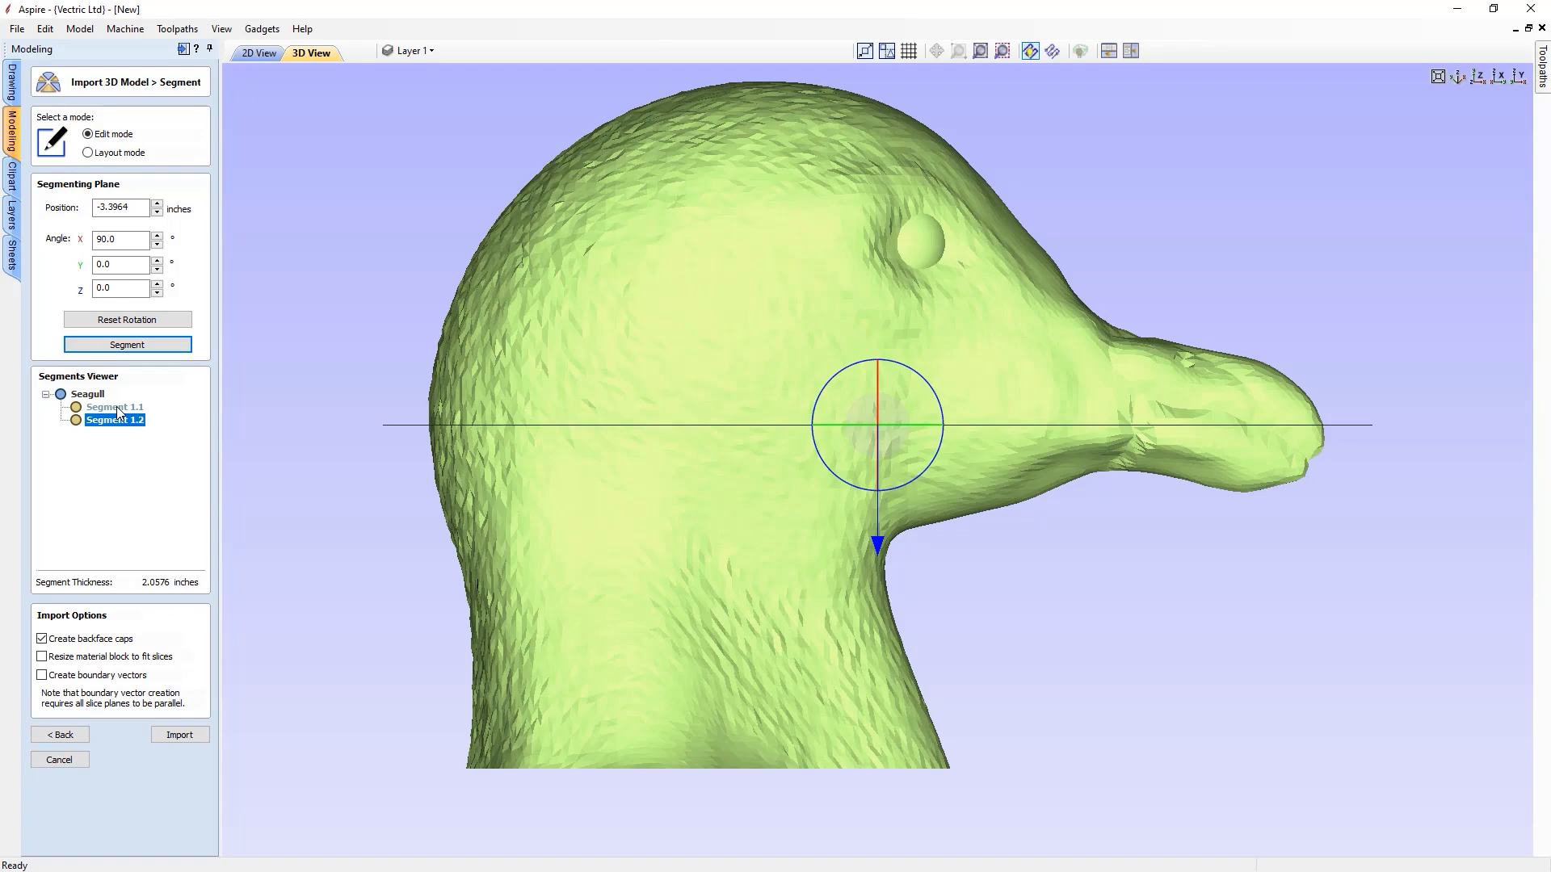
click(116, 408)
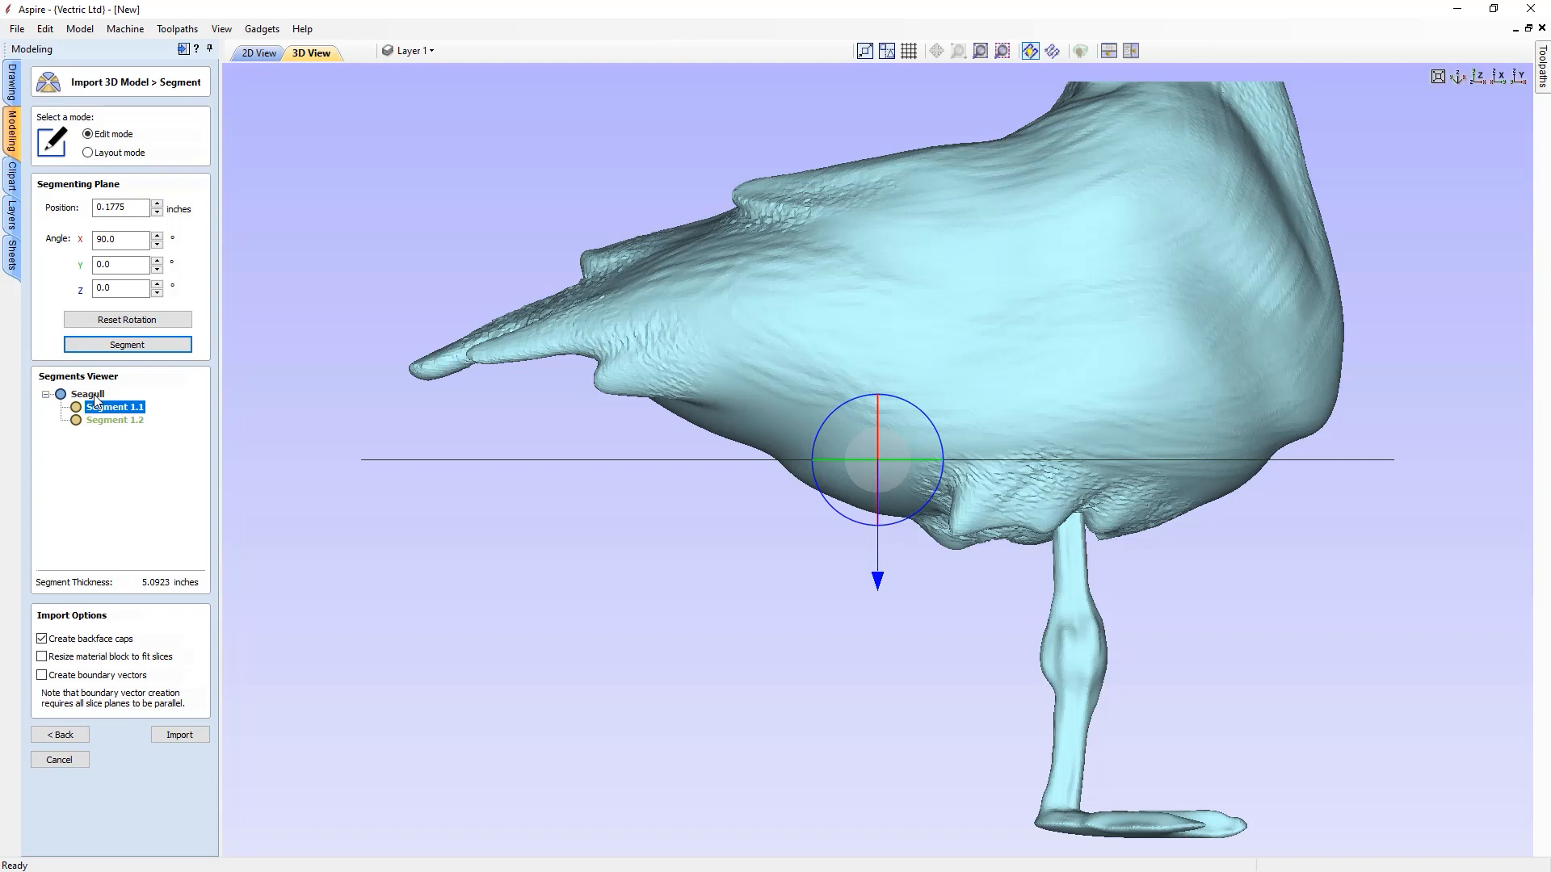
- Rename the seagull's head segment as Head
click(96, 396)
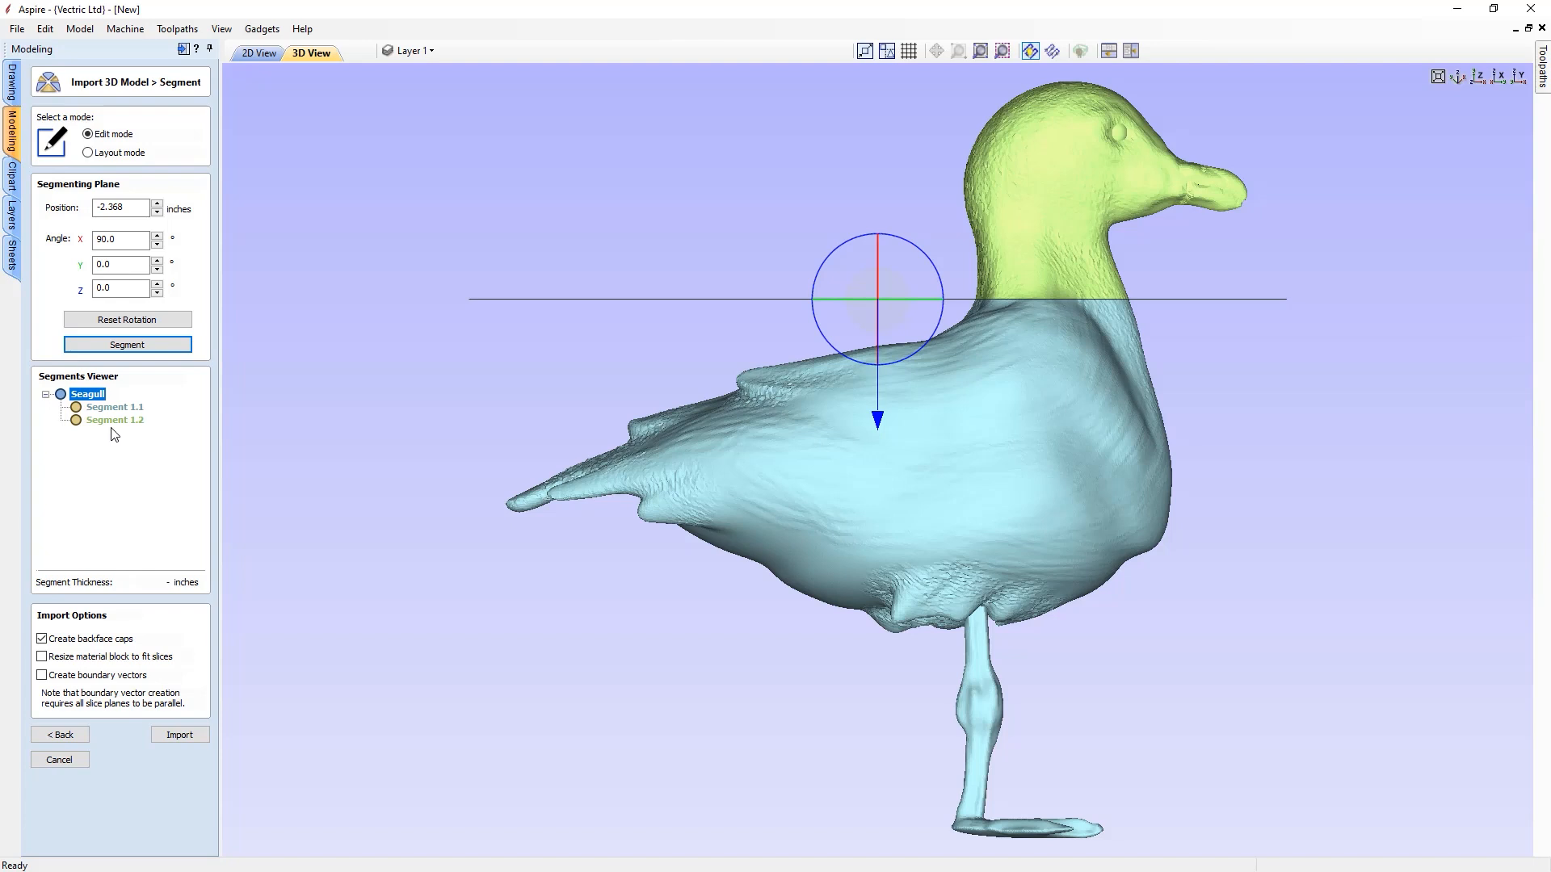
click(110, 423)
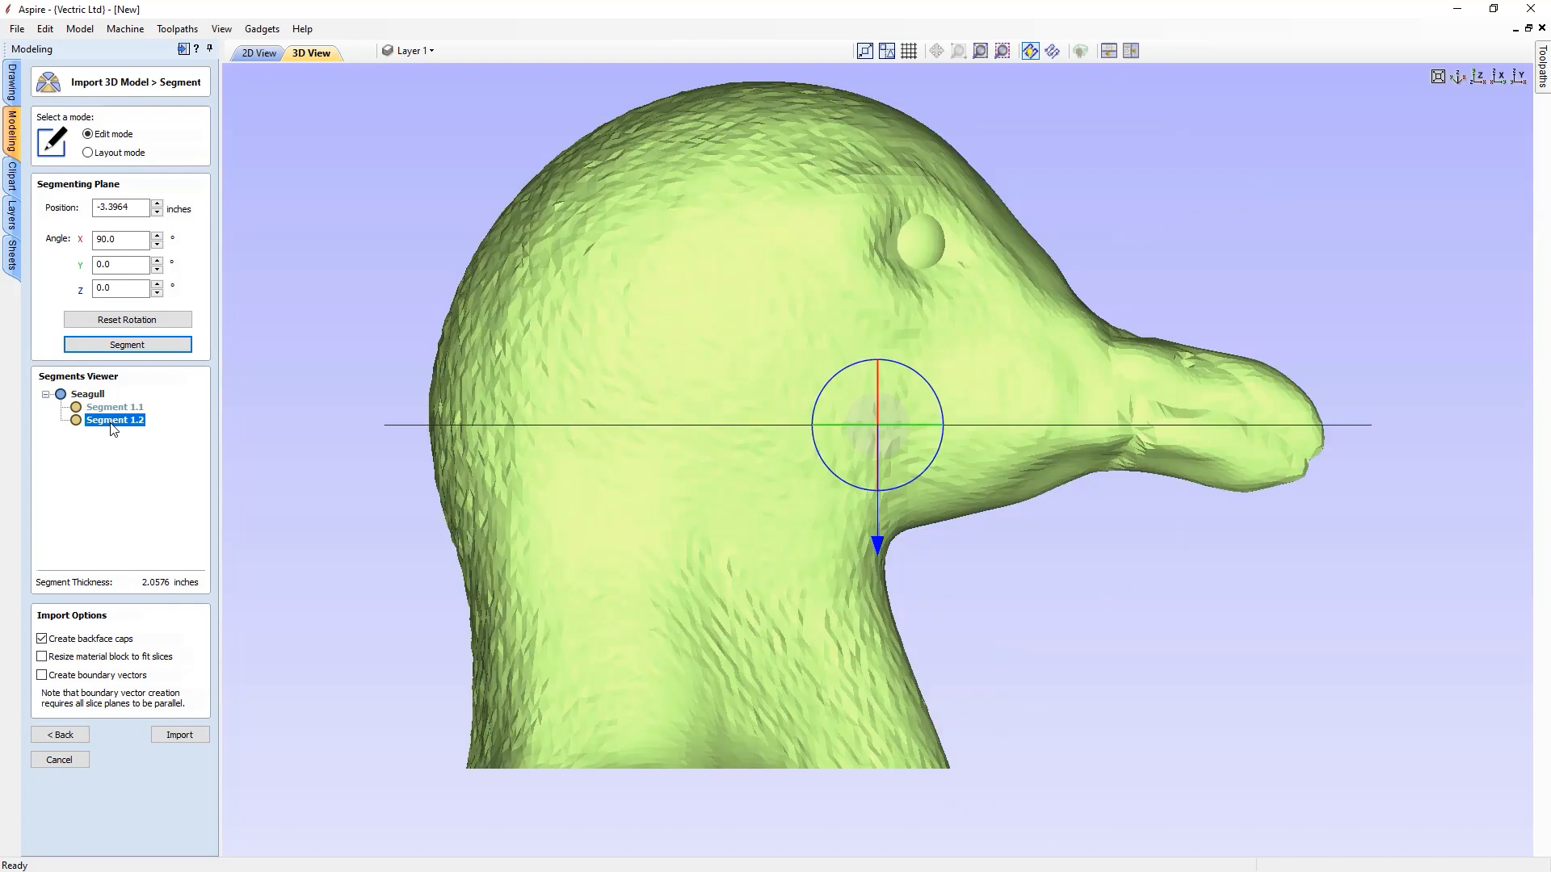
right_click(110, 423)
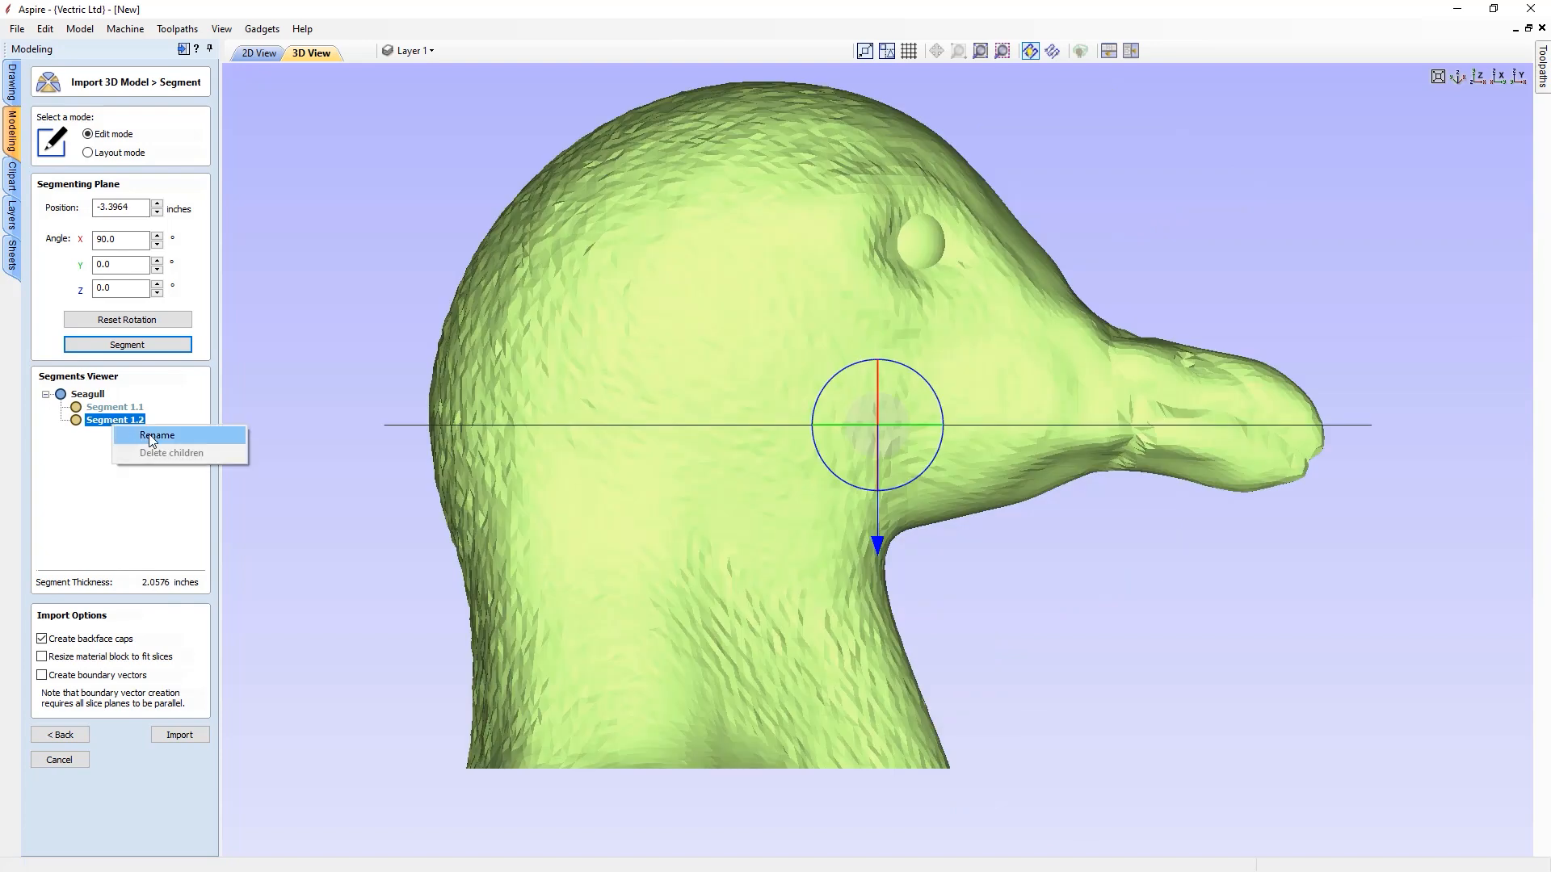
click(156, 434)
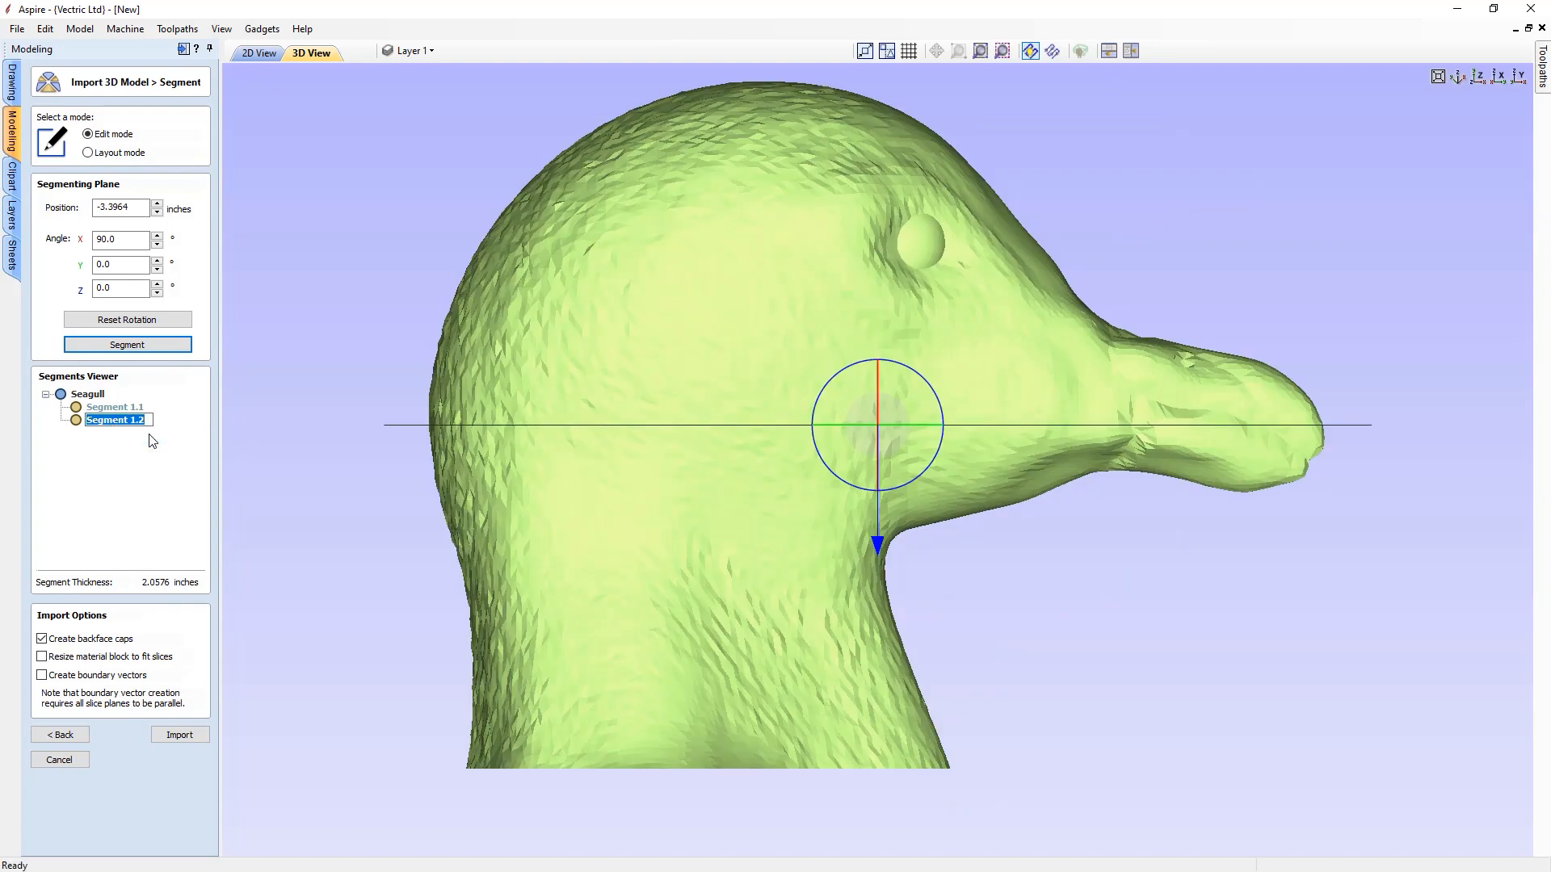
text(Head)
key(Return)
- Rename the remaining segment below the neck as Body
click(127, 412)
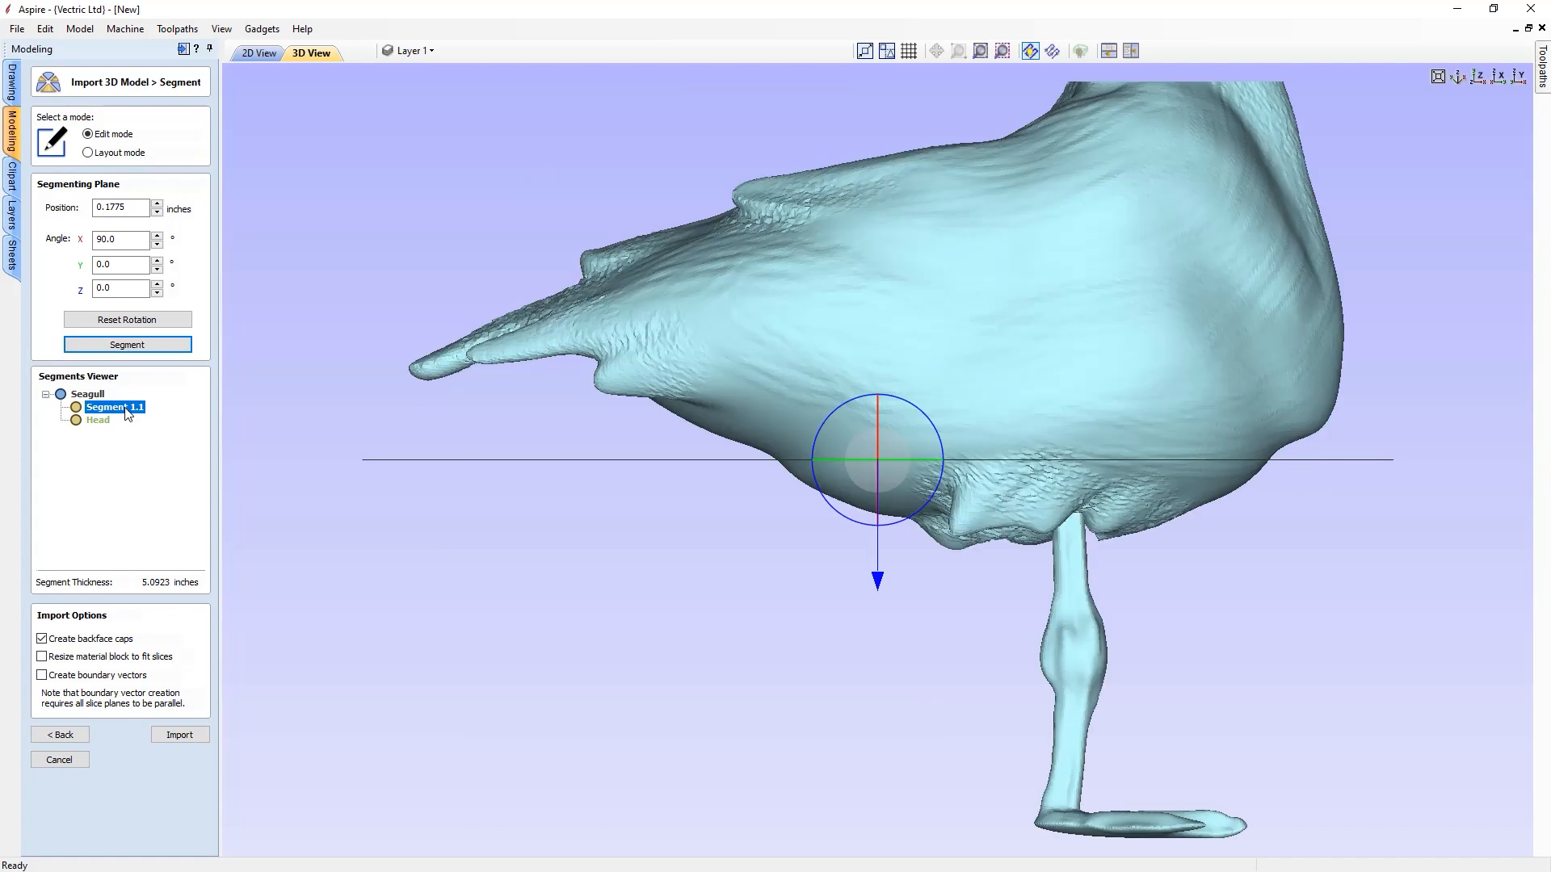
right_click(126, 412)
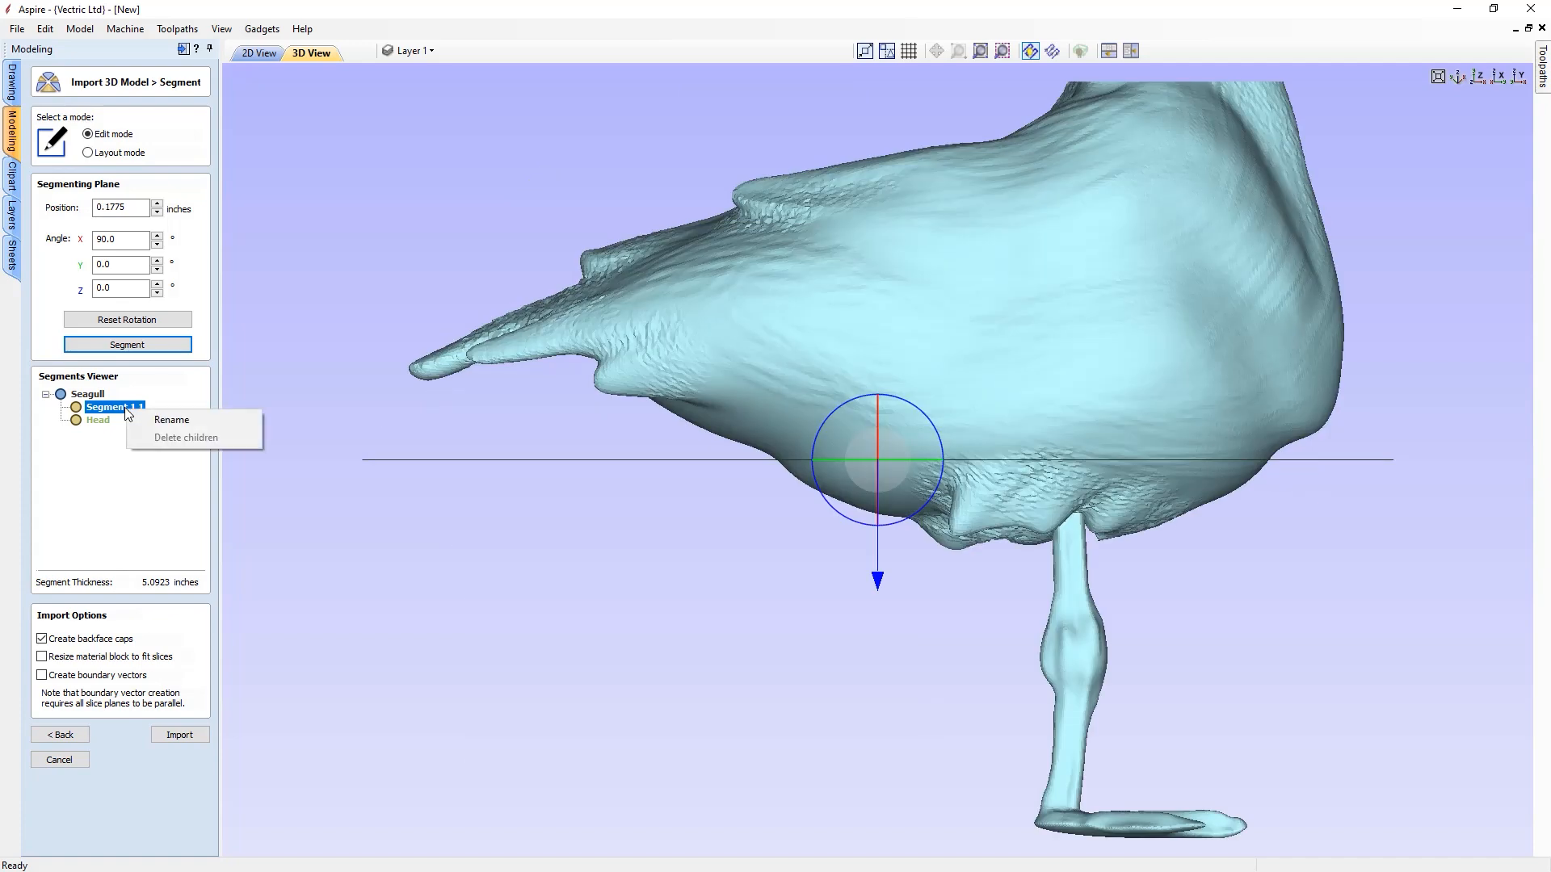
click(157, 416)
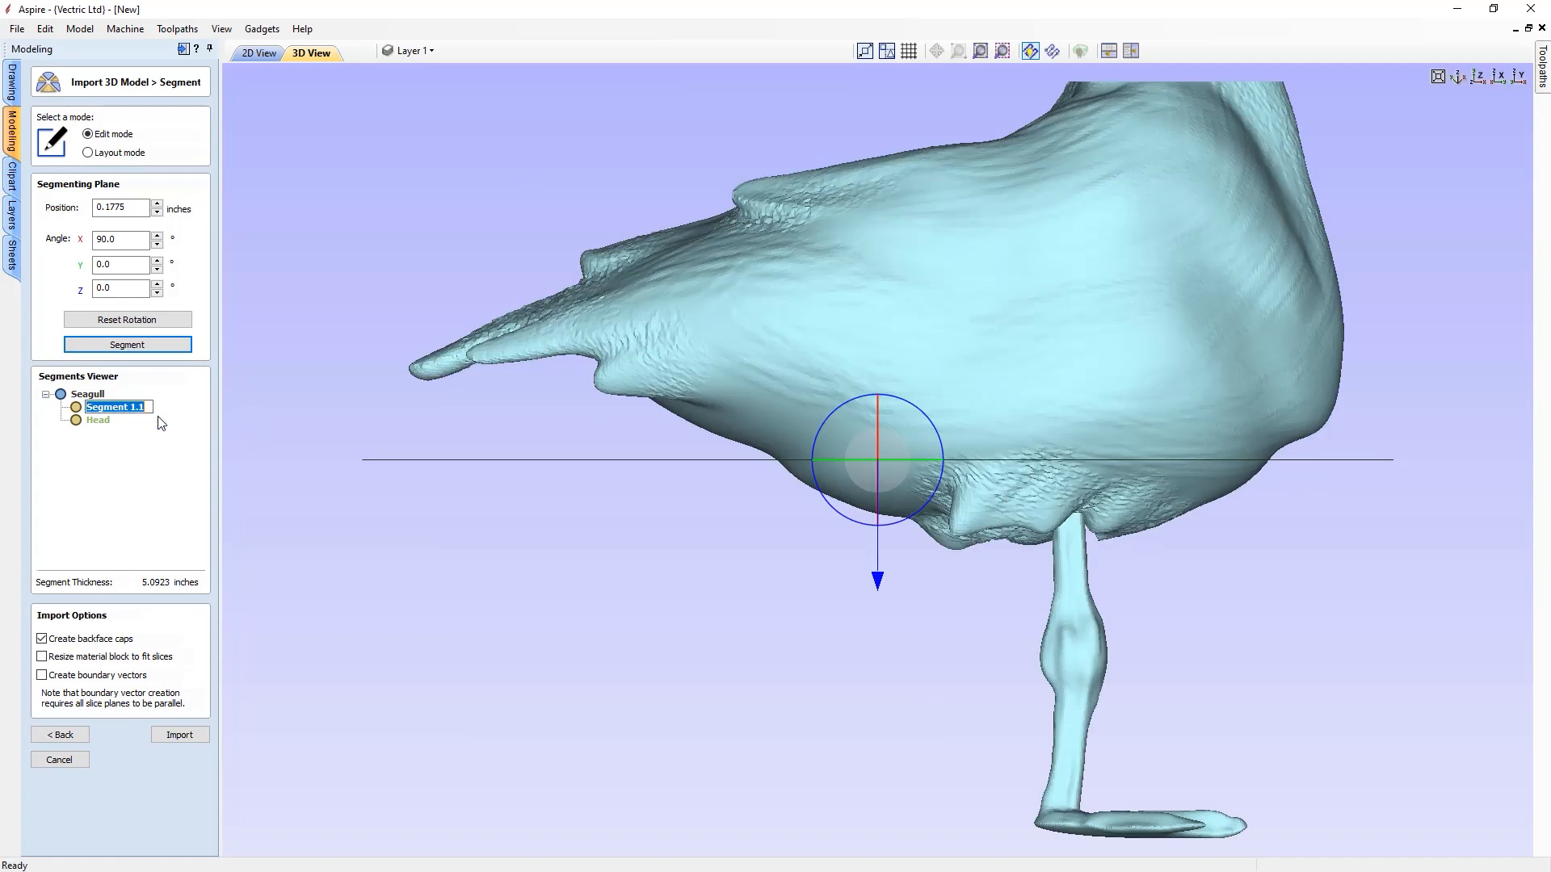
text(B)
text(oy)
text(dy)
key(Return)
- Place the segmenting plane just above the seagull's feet, at about 2.52 inches, and segment the Body there
drag(883, 583, 876, 870)
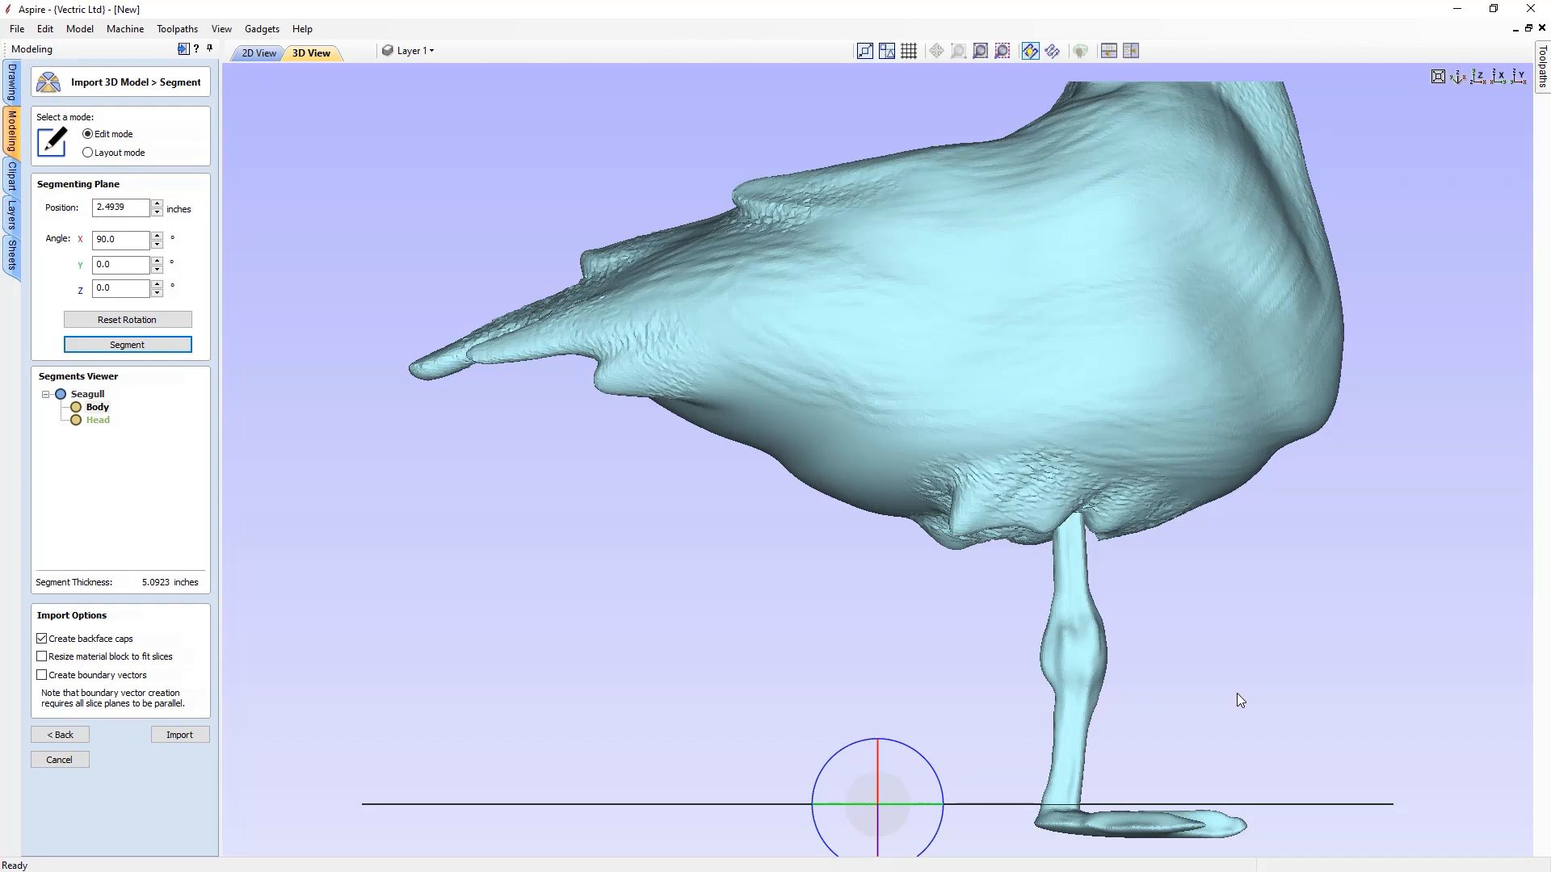
middle_drag(1191, 577, 1092, 321)
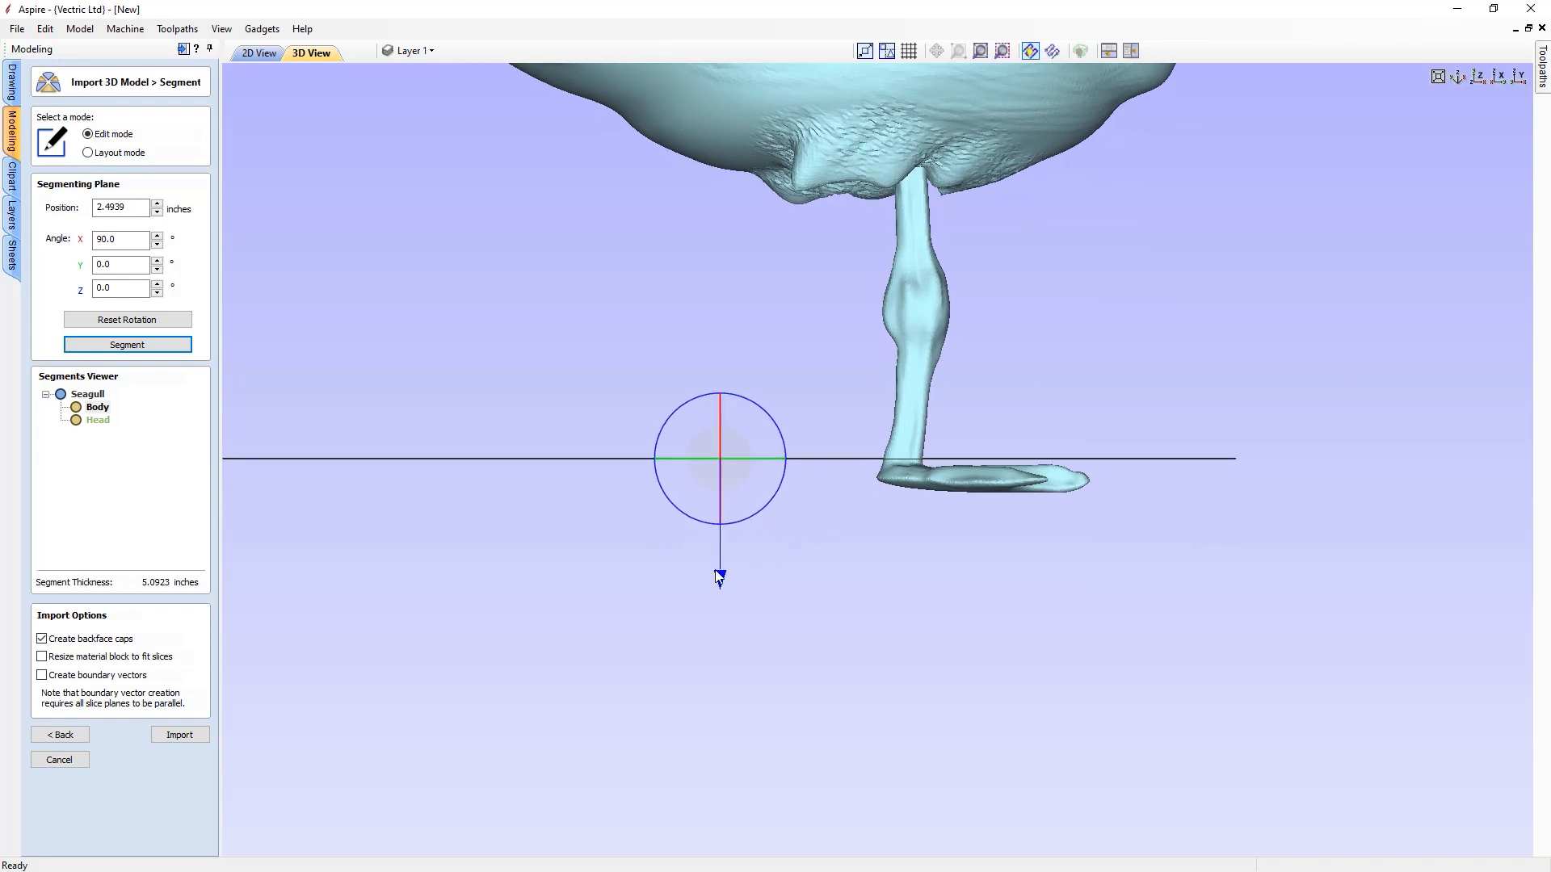
drag(721, 579, 720, 584)
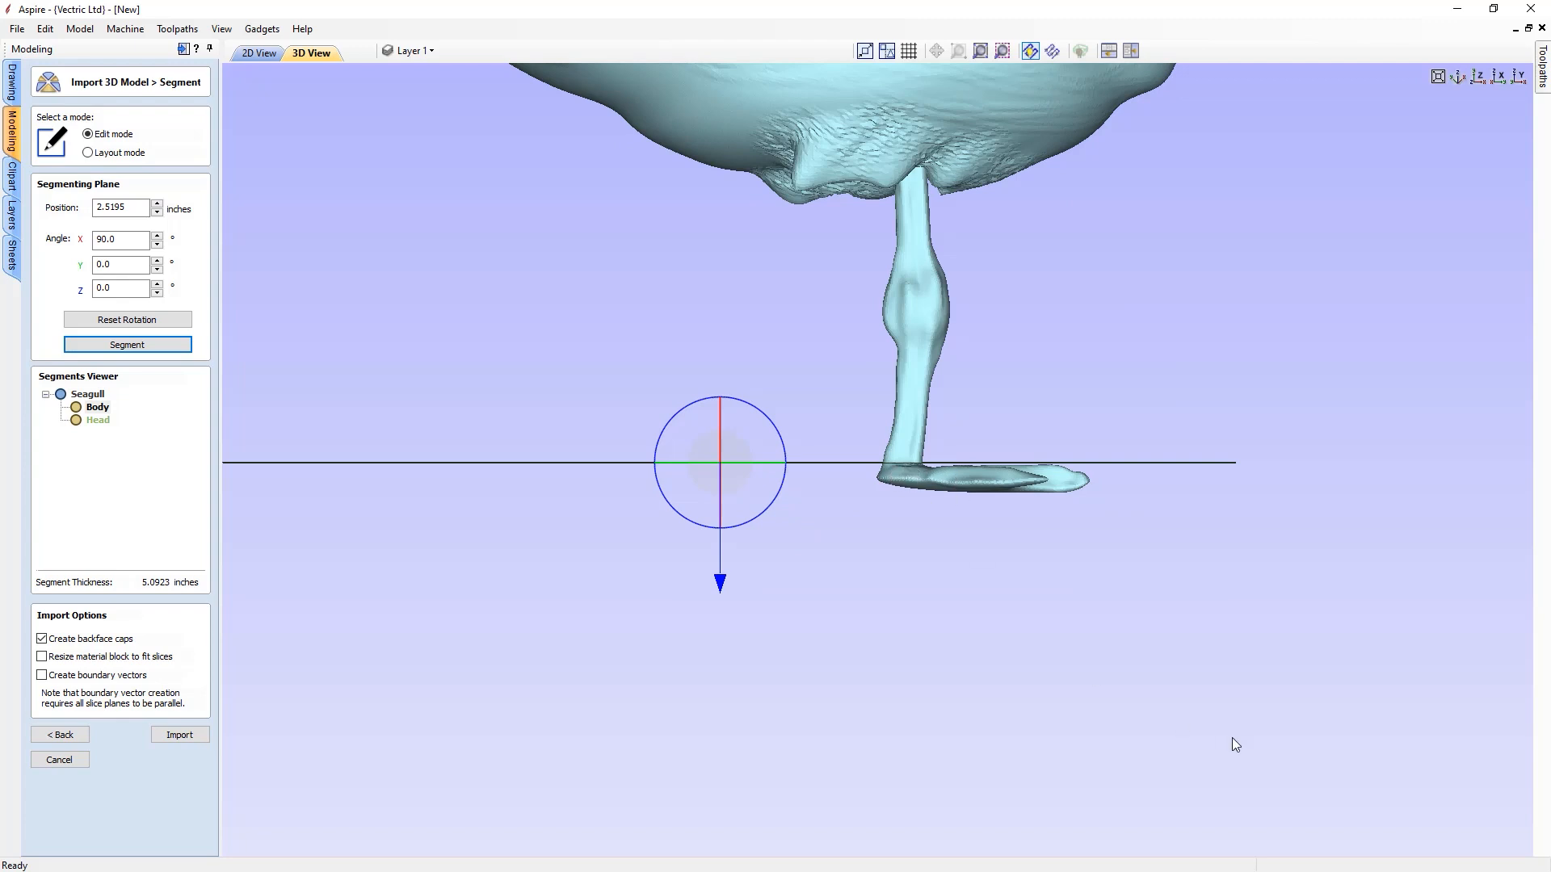
click(146, 348)
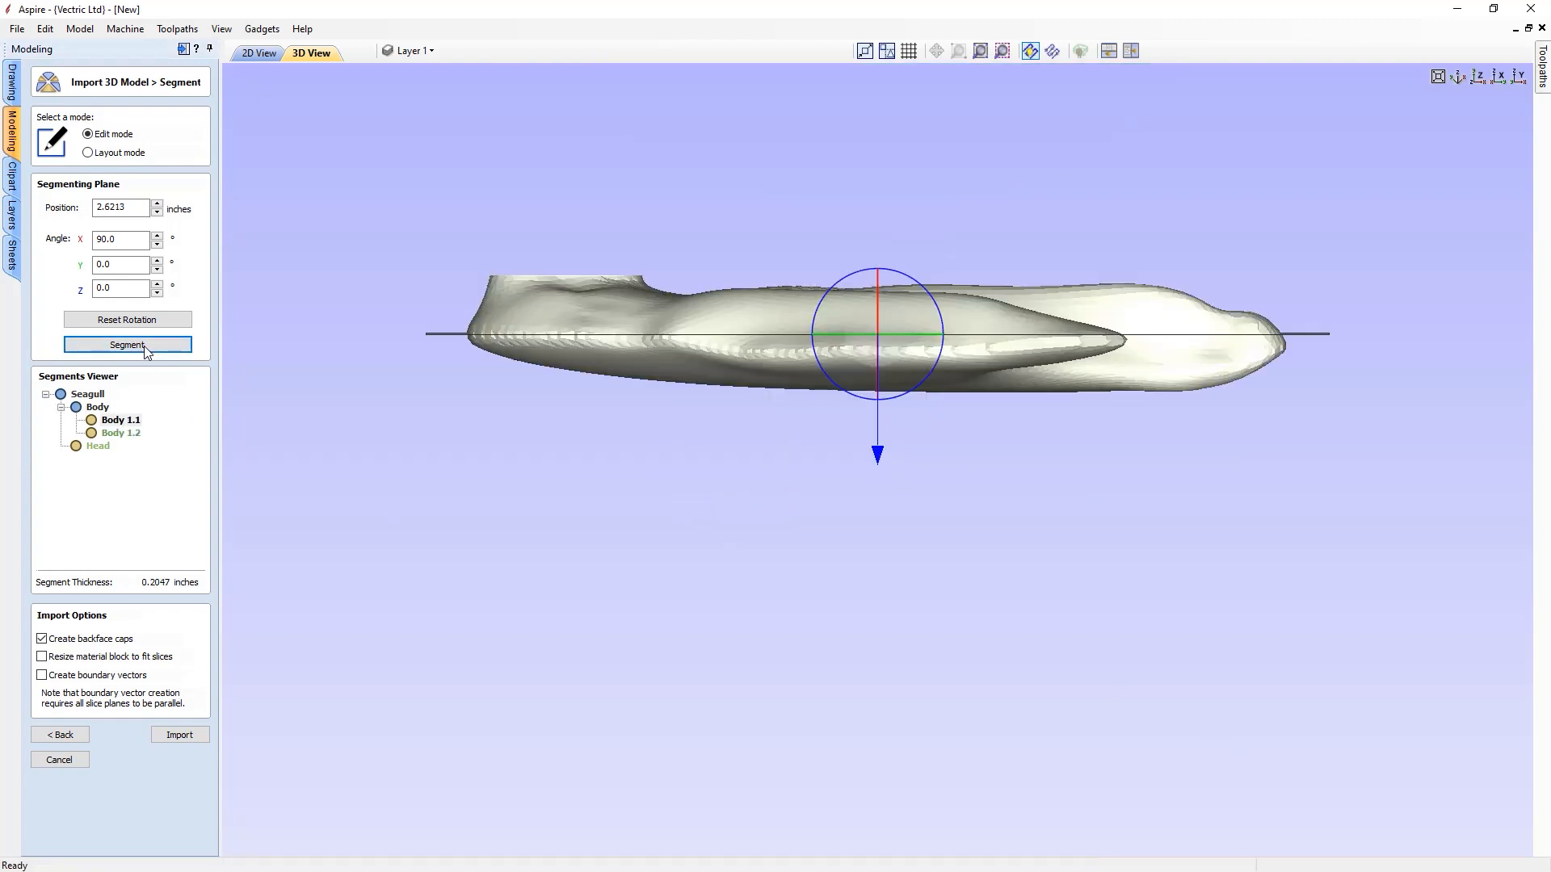
- Rename the Body's new feet segment, Body 1.1, as Feet
click(98, 407)
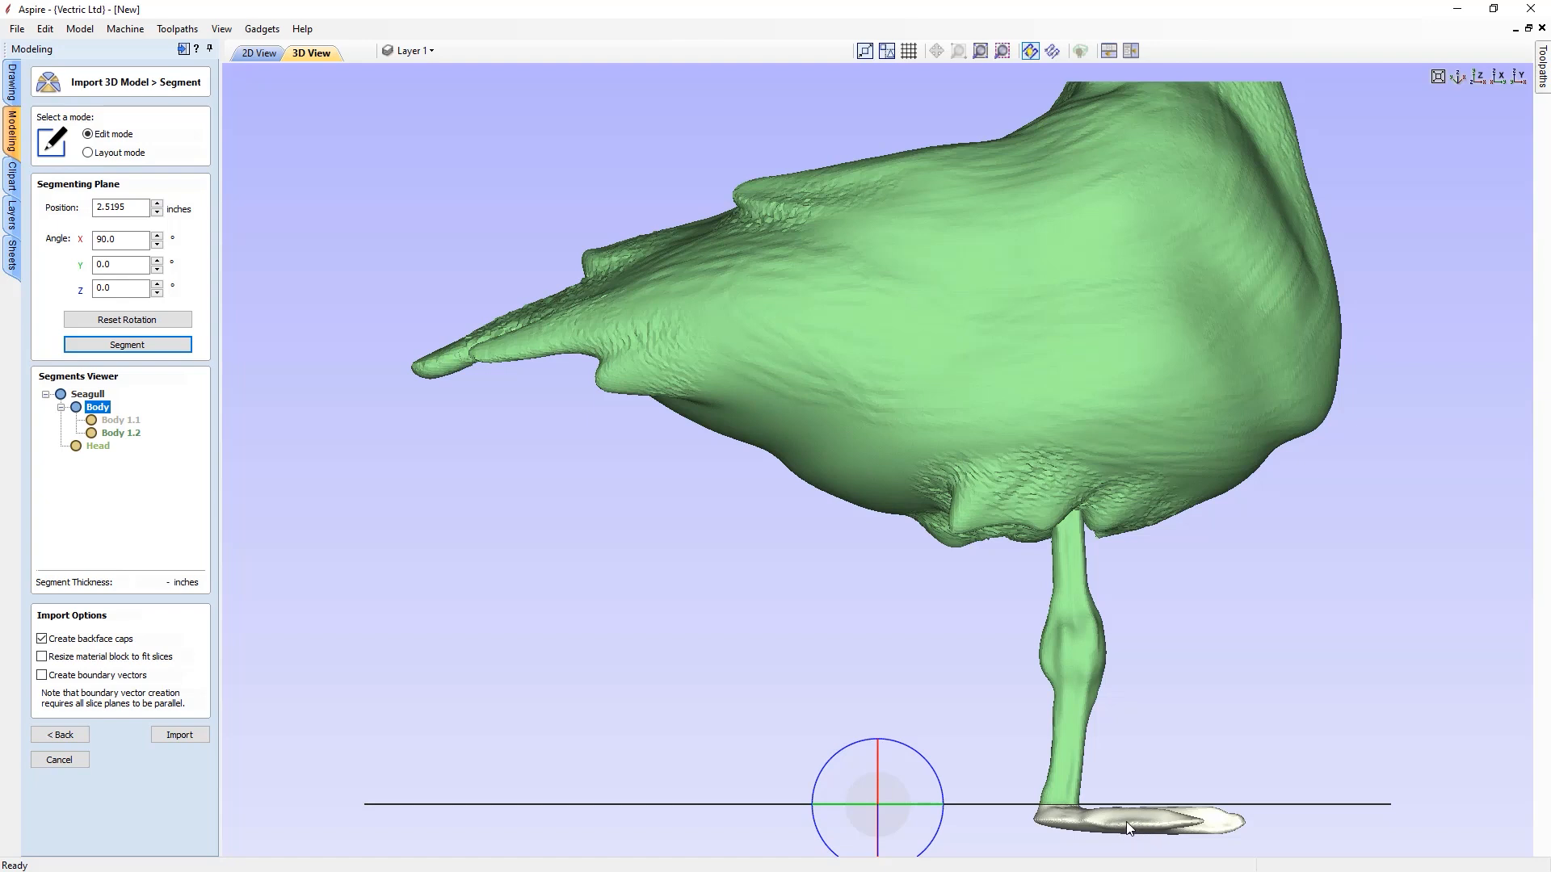
click(123, 421)
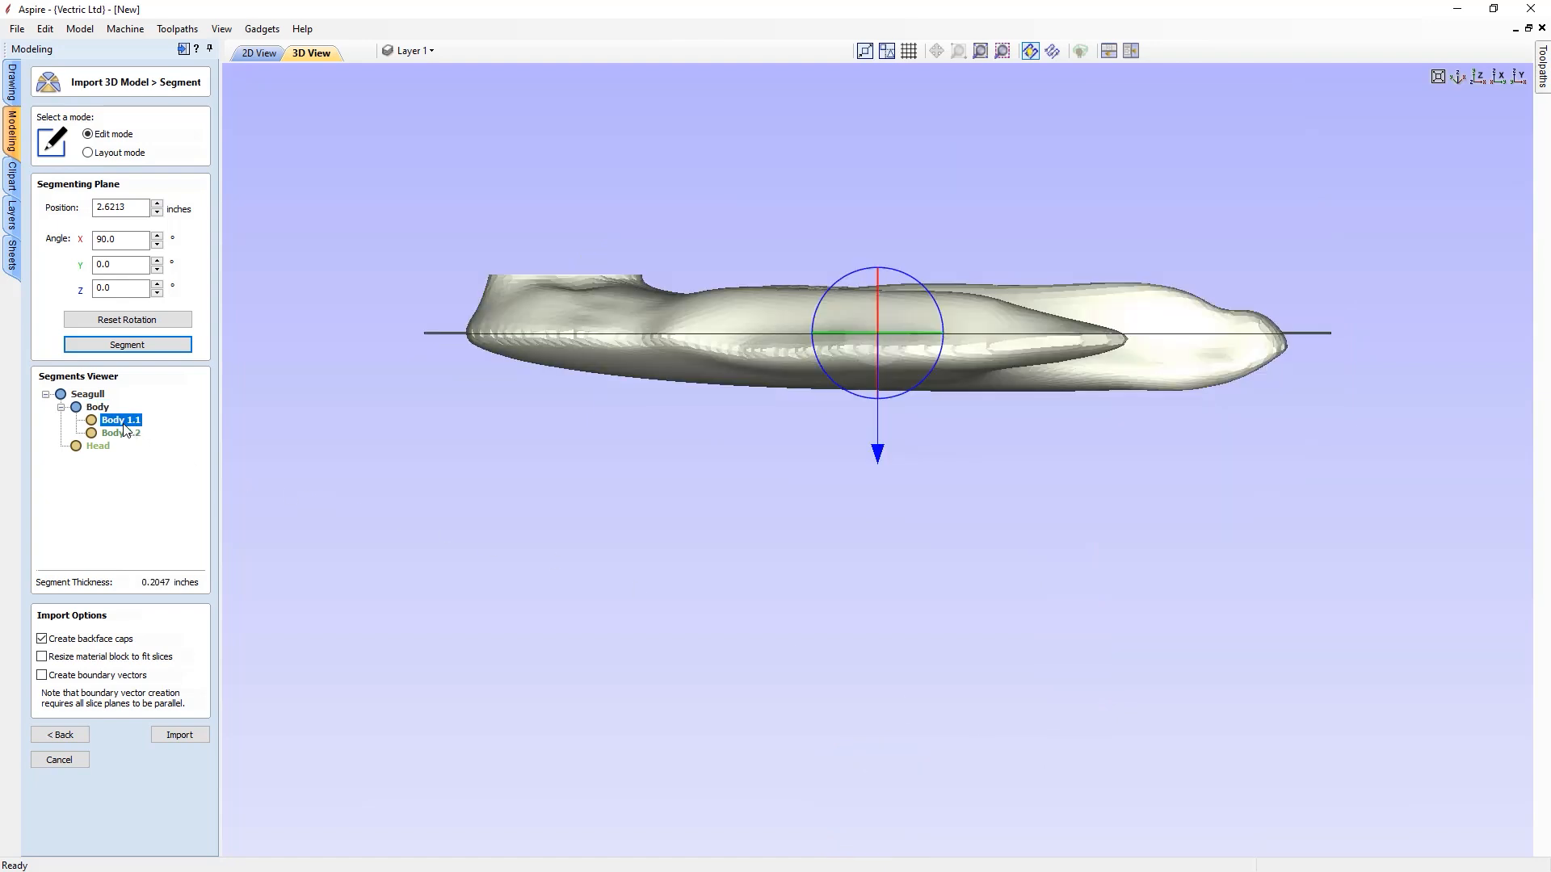
right_click(124, 425)
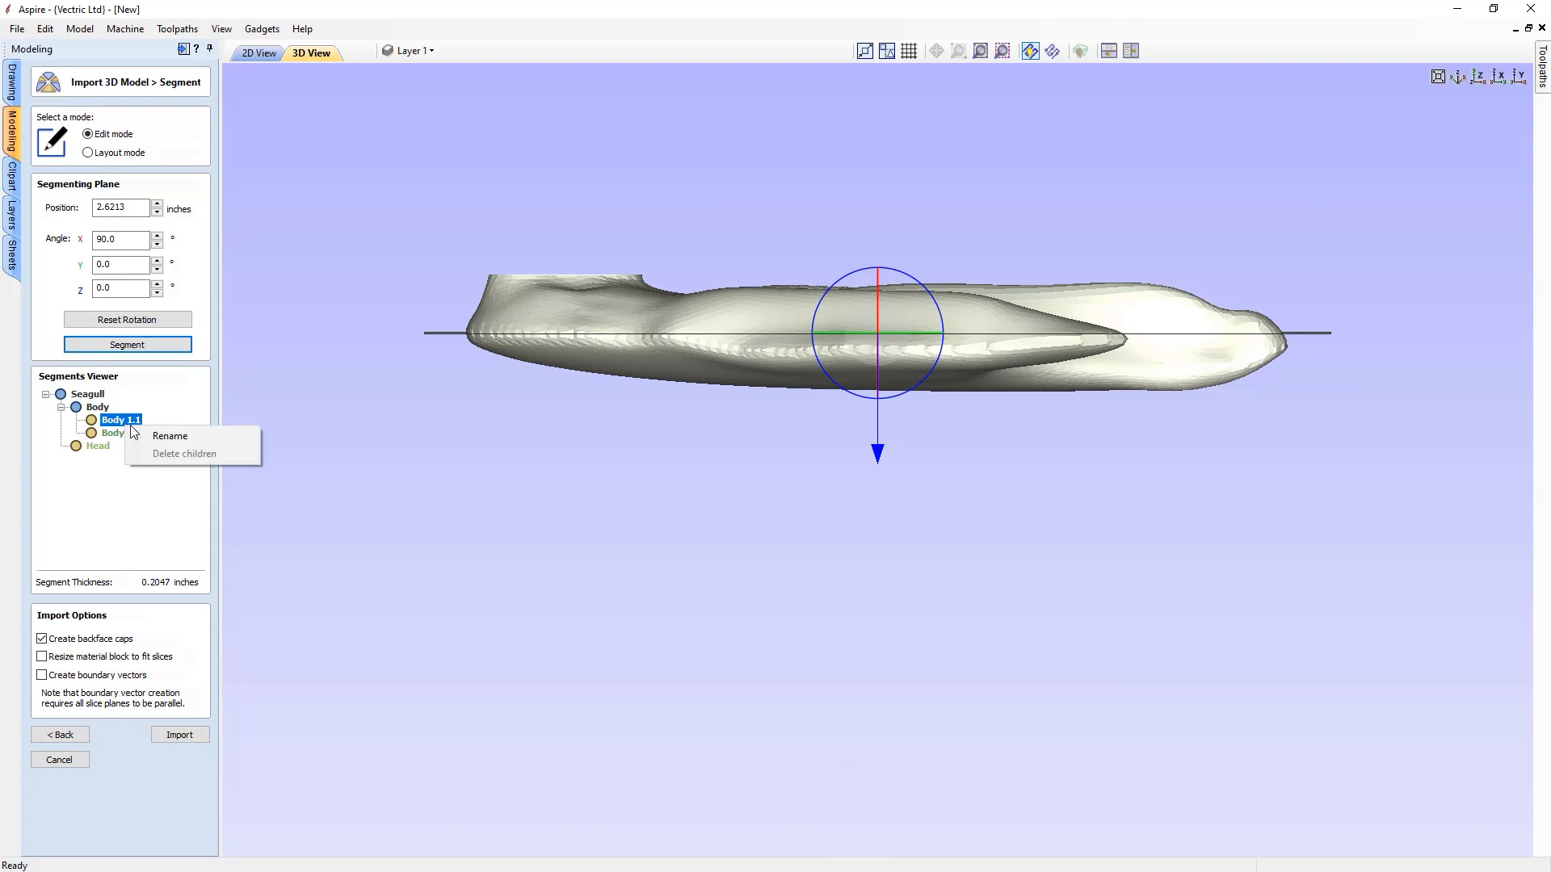
click(145, 433)
text(Feet)
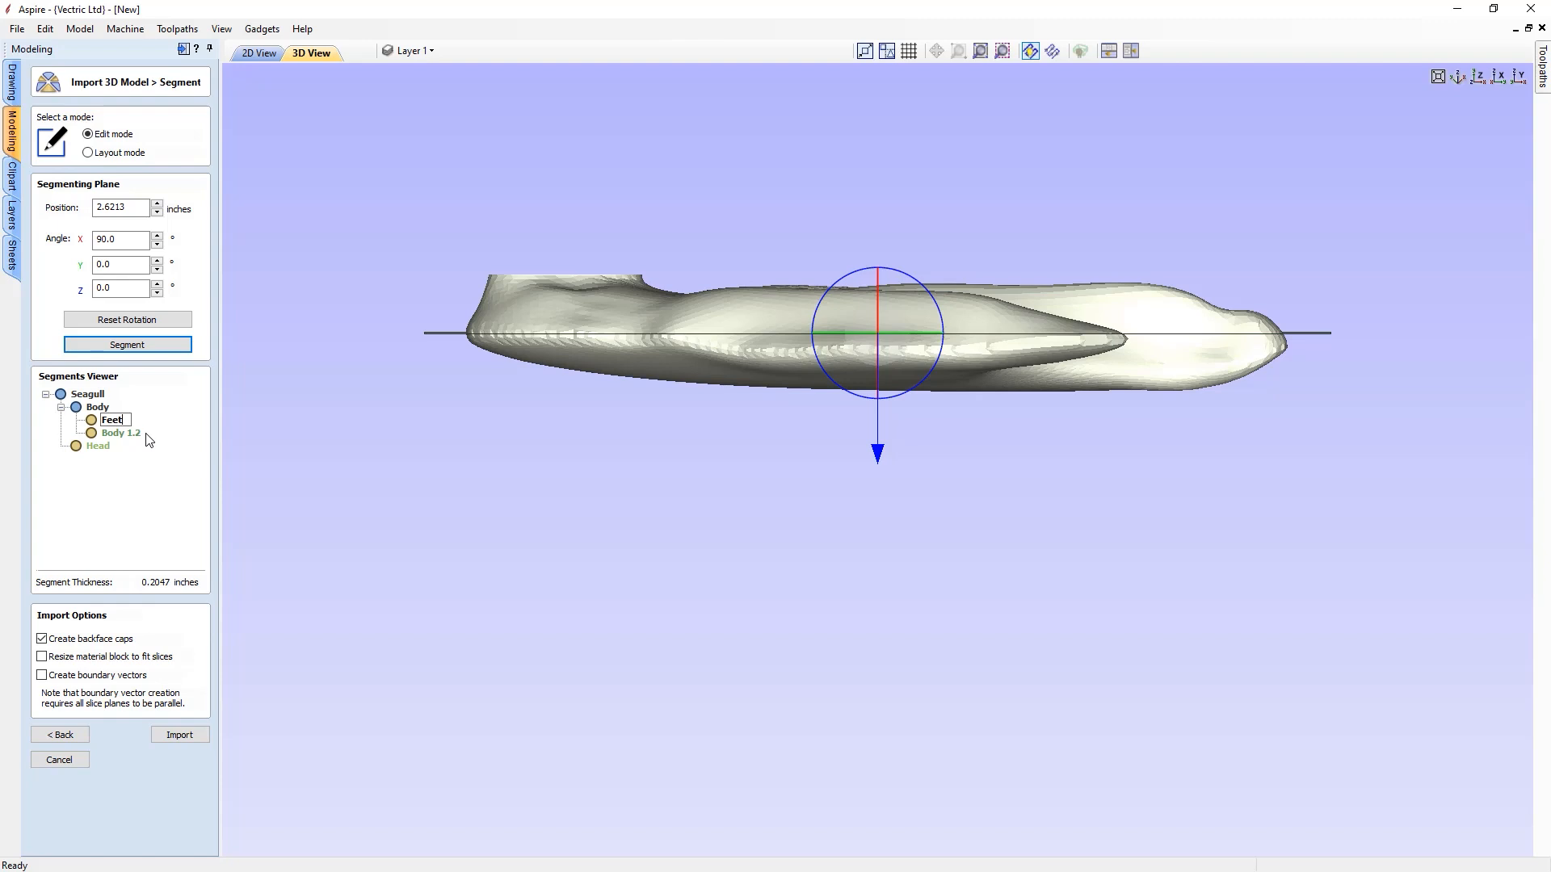
- Rename the Body 1.2 segment, containing the torso and legs, as Body
click(131, 434)
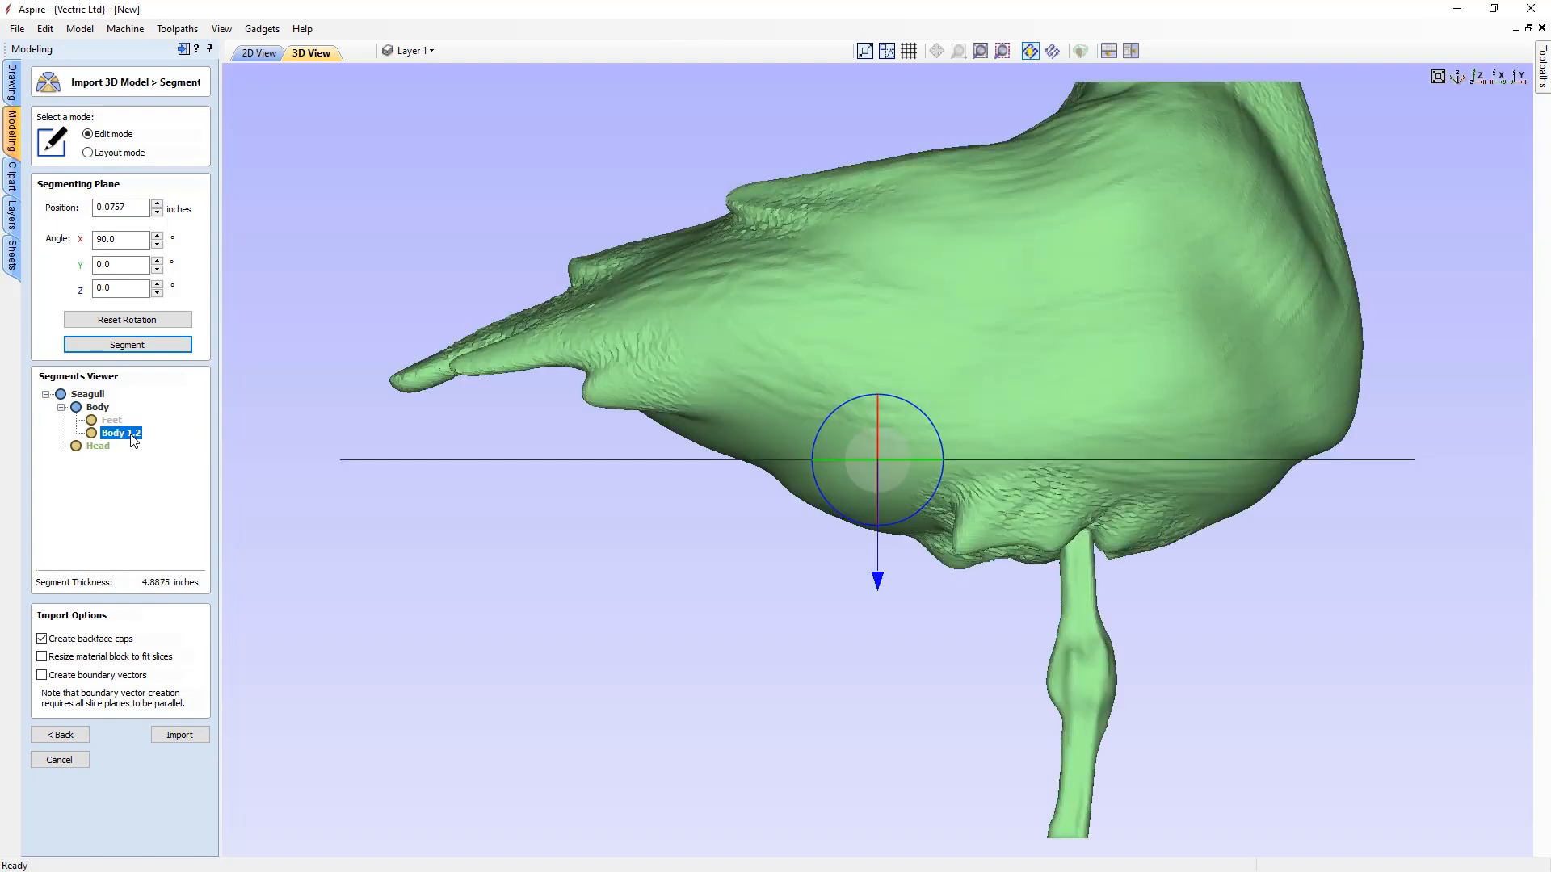
right_click(128, 440)
click(153, 445)
drag(126, 433, 160, 436)
key(BackSpace)
key(BackSpace)
key(Return)
- Examine the Head, Body and Feet segments individually, the parent Body, and the whole segmented seagull
click(99, 447)
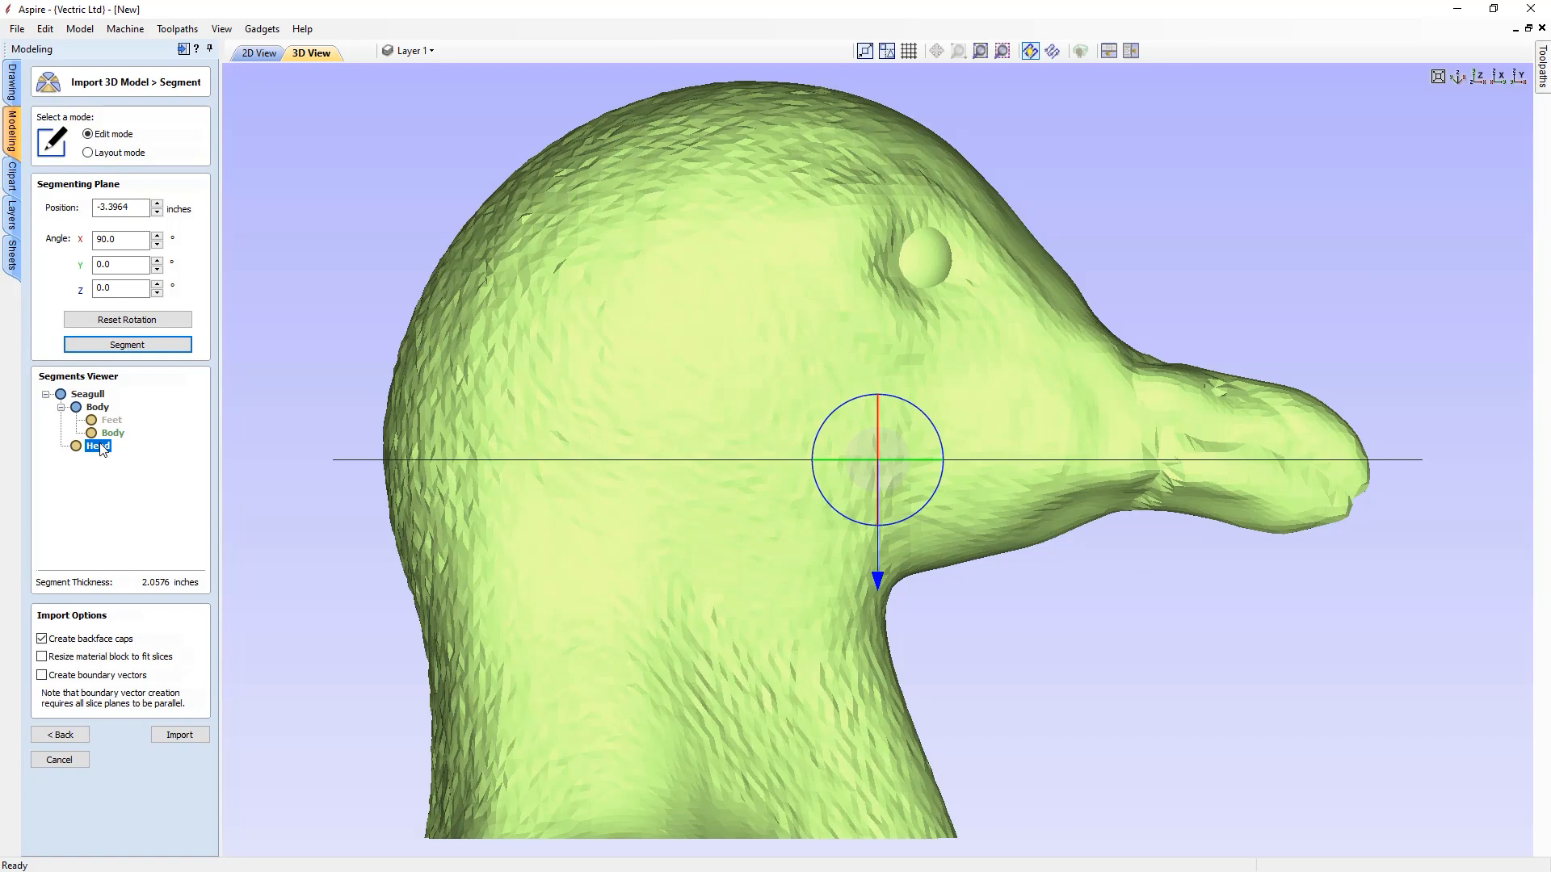
click(114, 433)
click(112, 421)
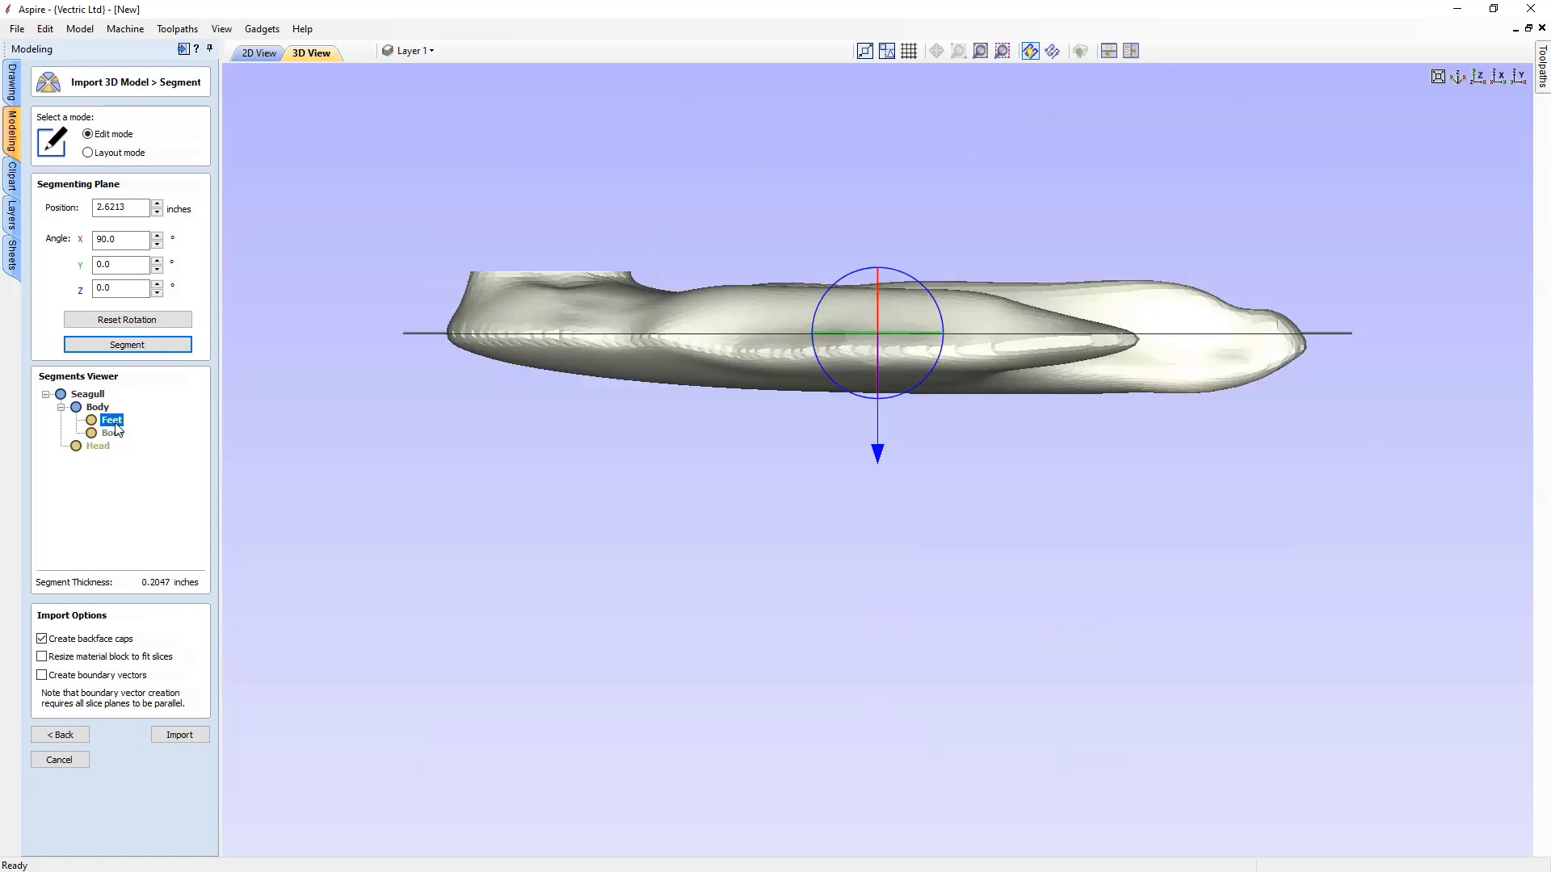
click(92, 409)
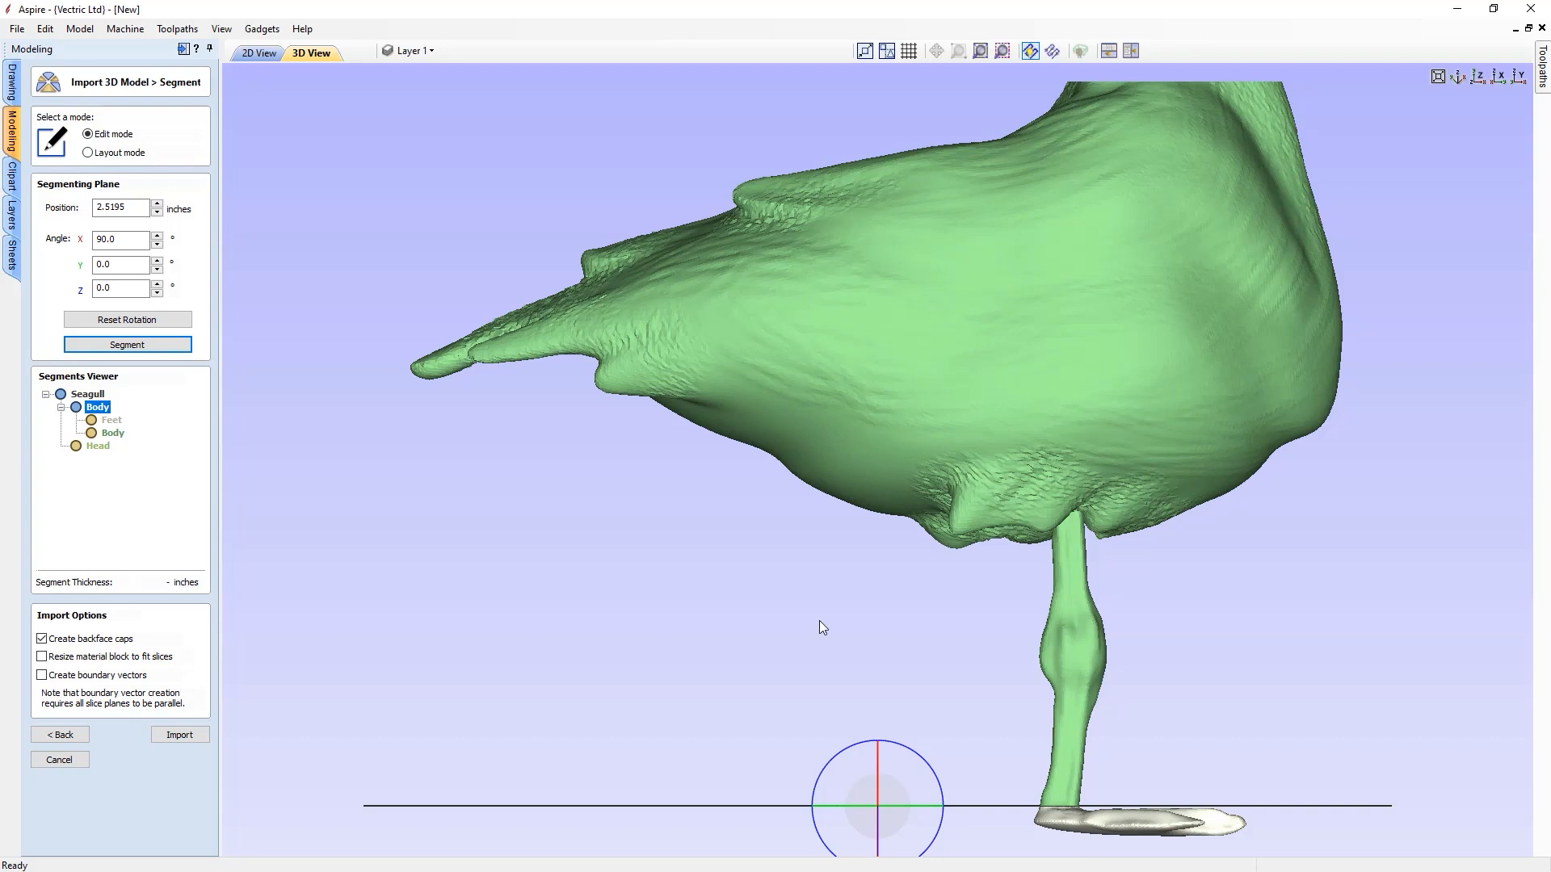
click(89, 394)
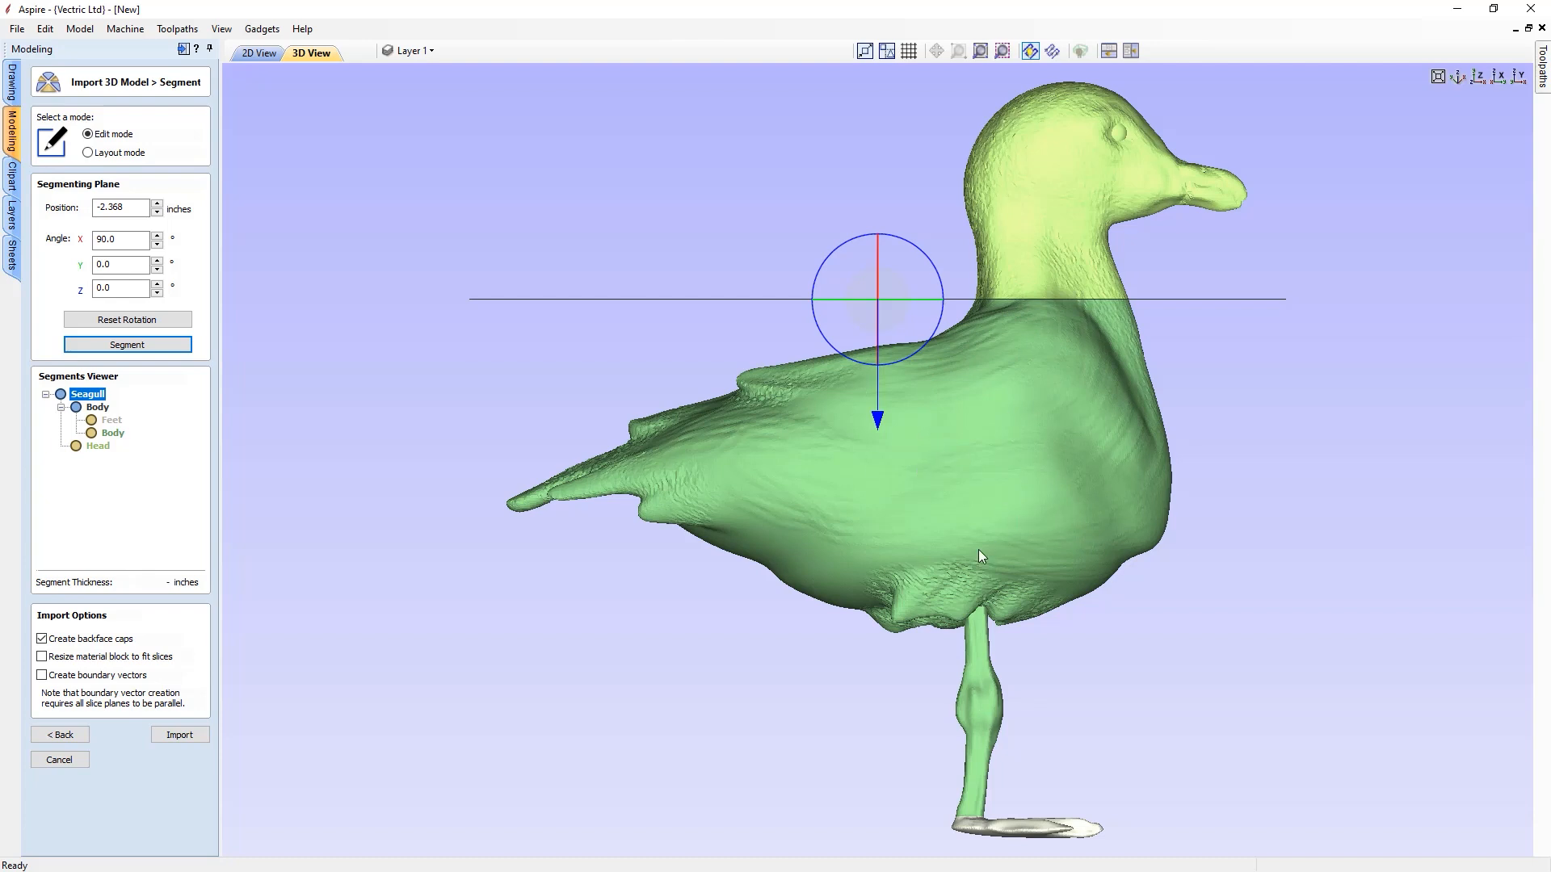
- Lay out the segments in Layout mode and flip the Feet segment's orientation so the ankle cuts face up
click(1043, 831)
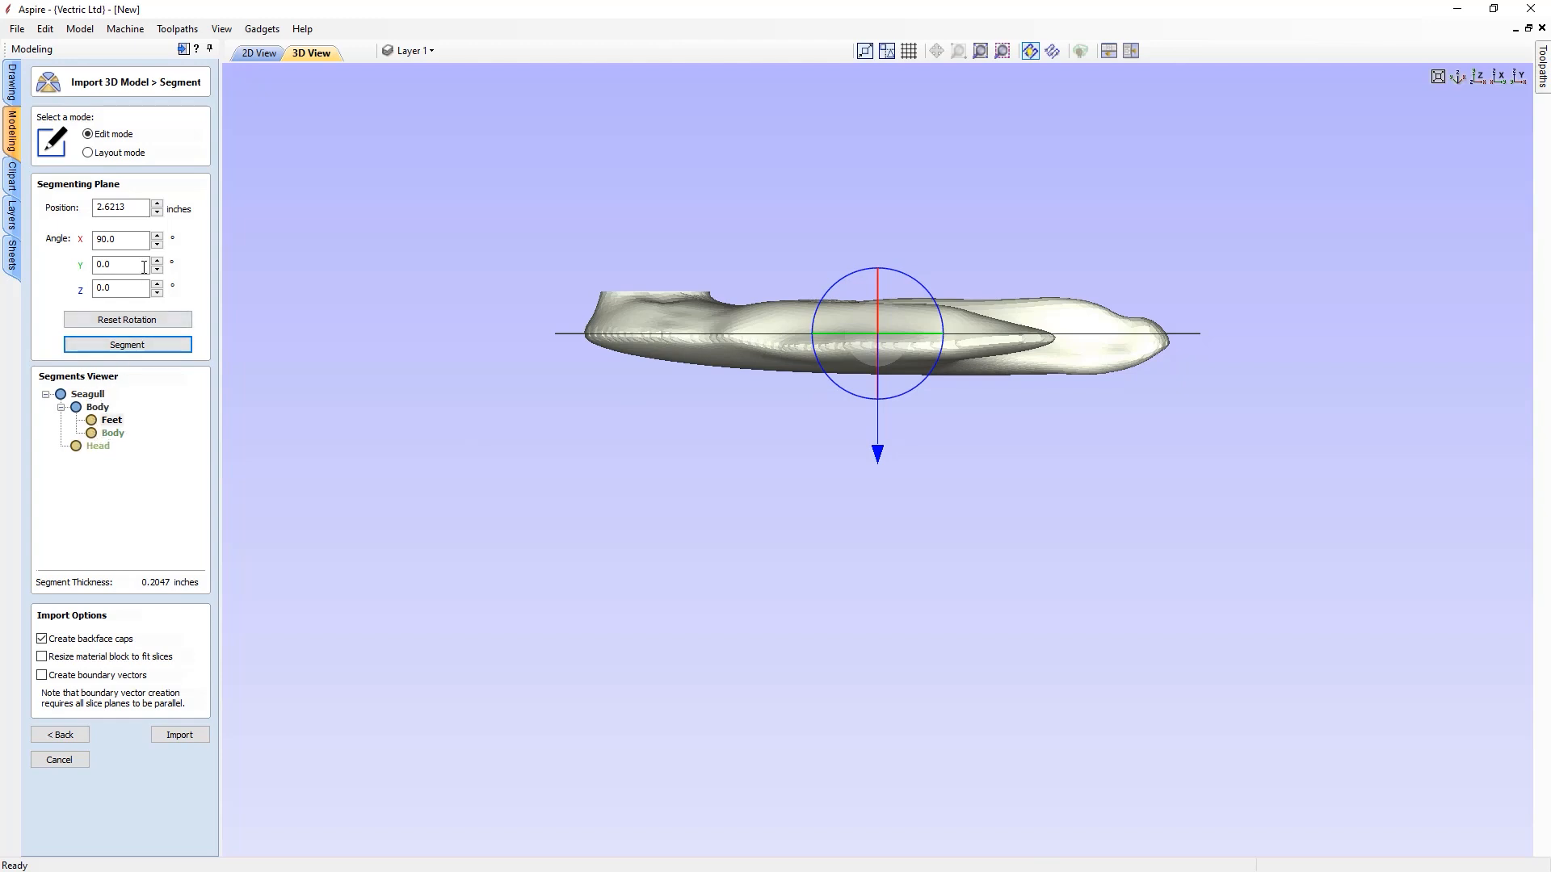
click(89, 153)
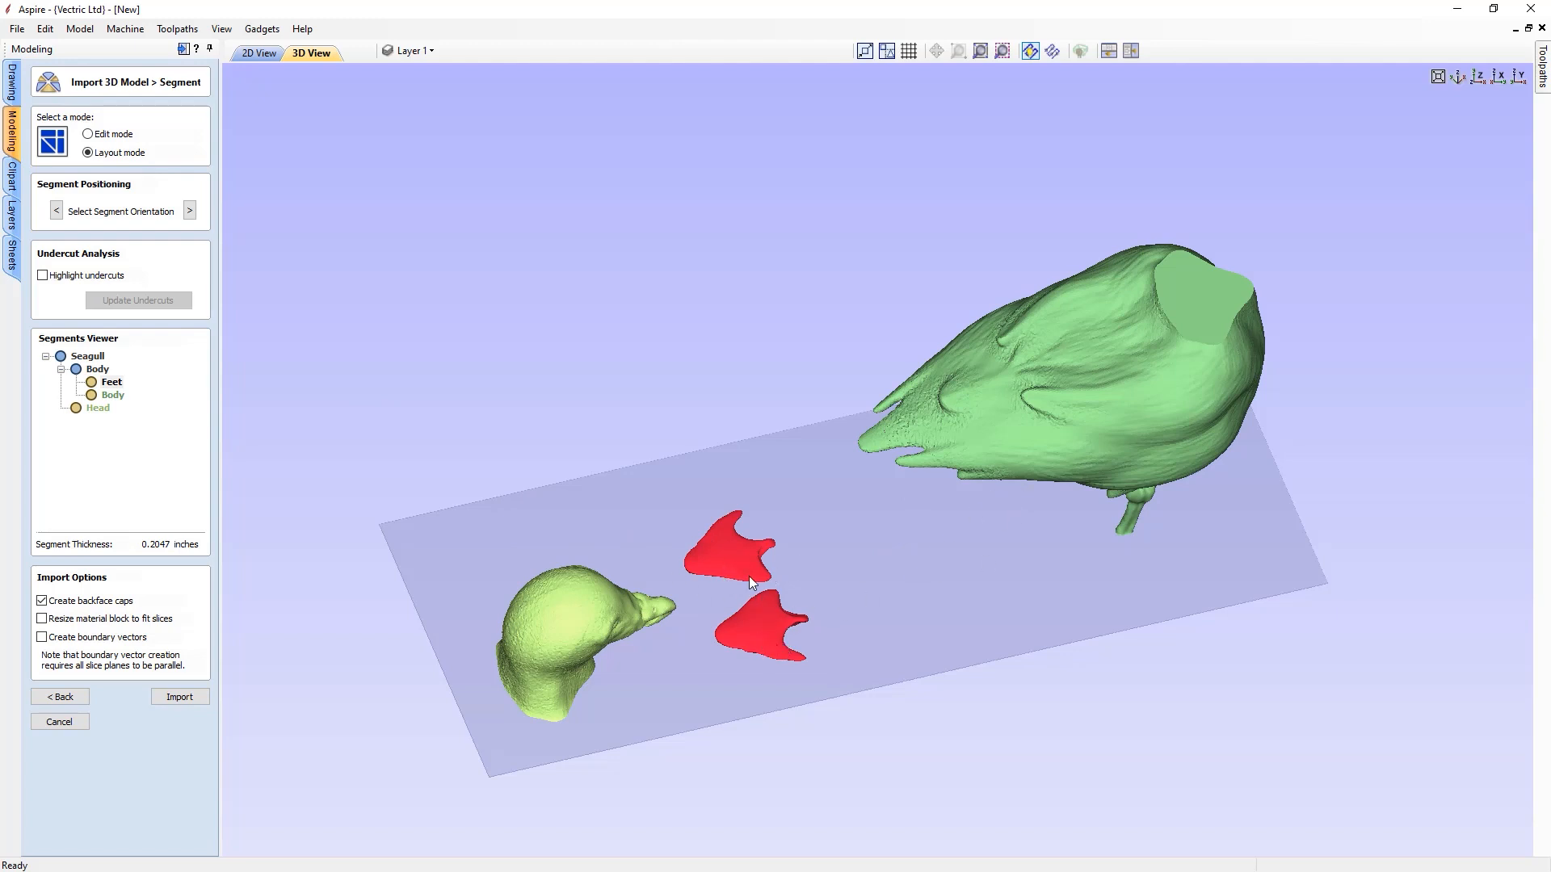
drag(913, 637, 683, 627)
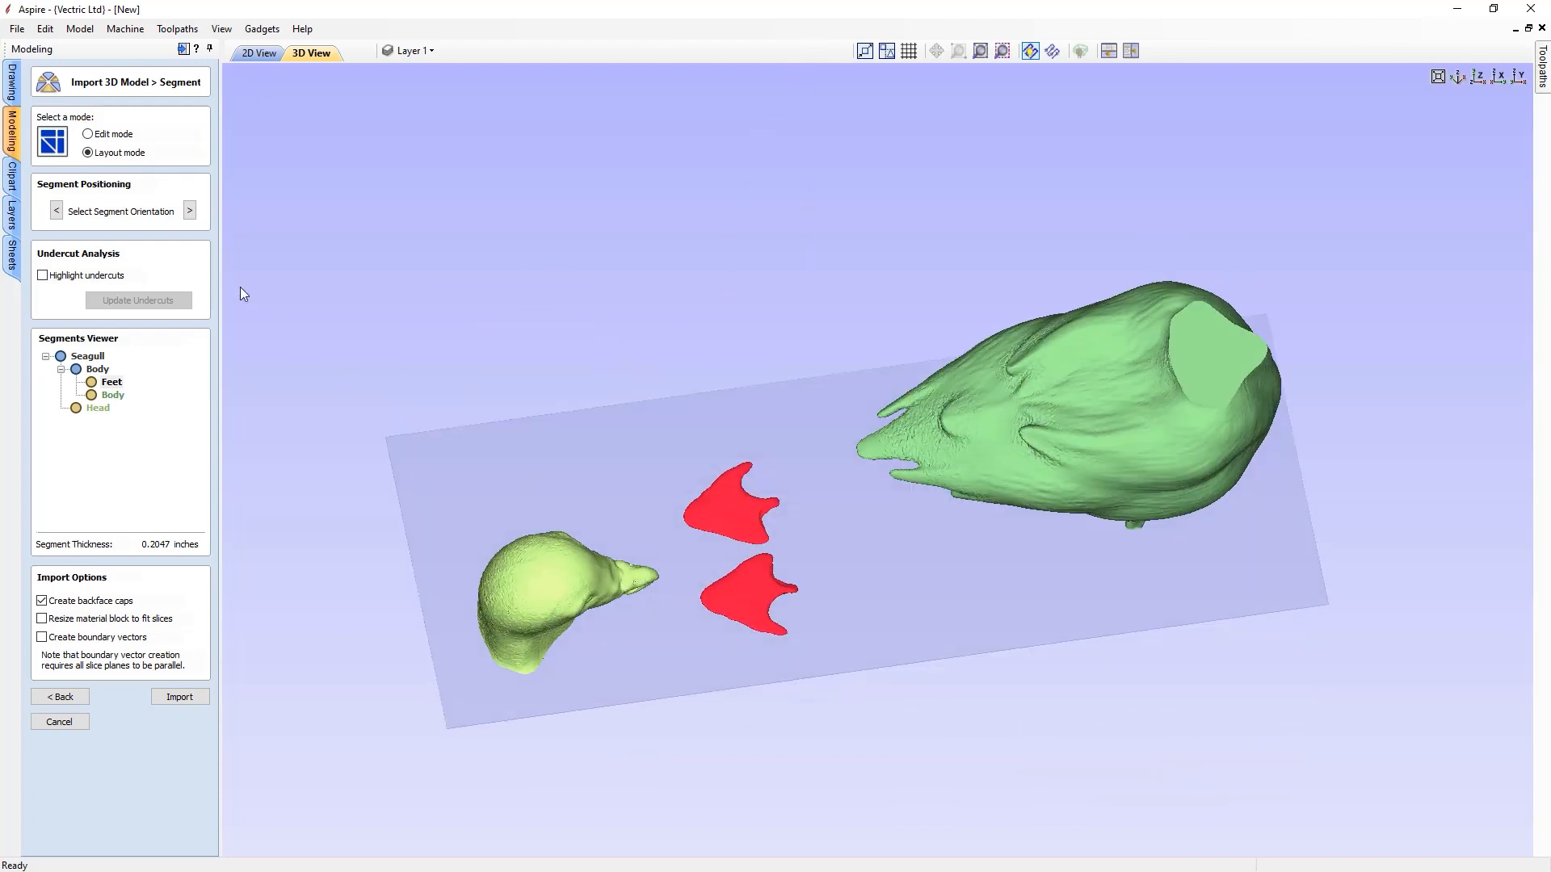
click(189, 211)
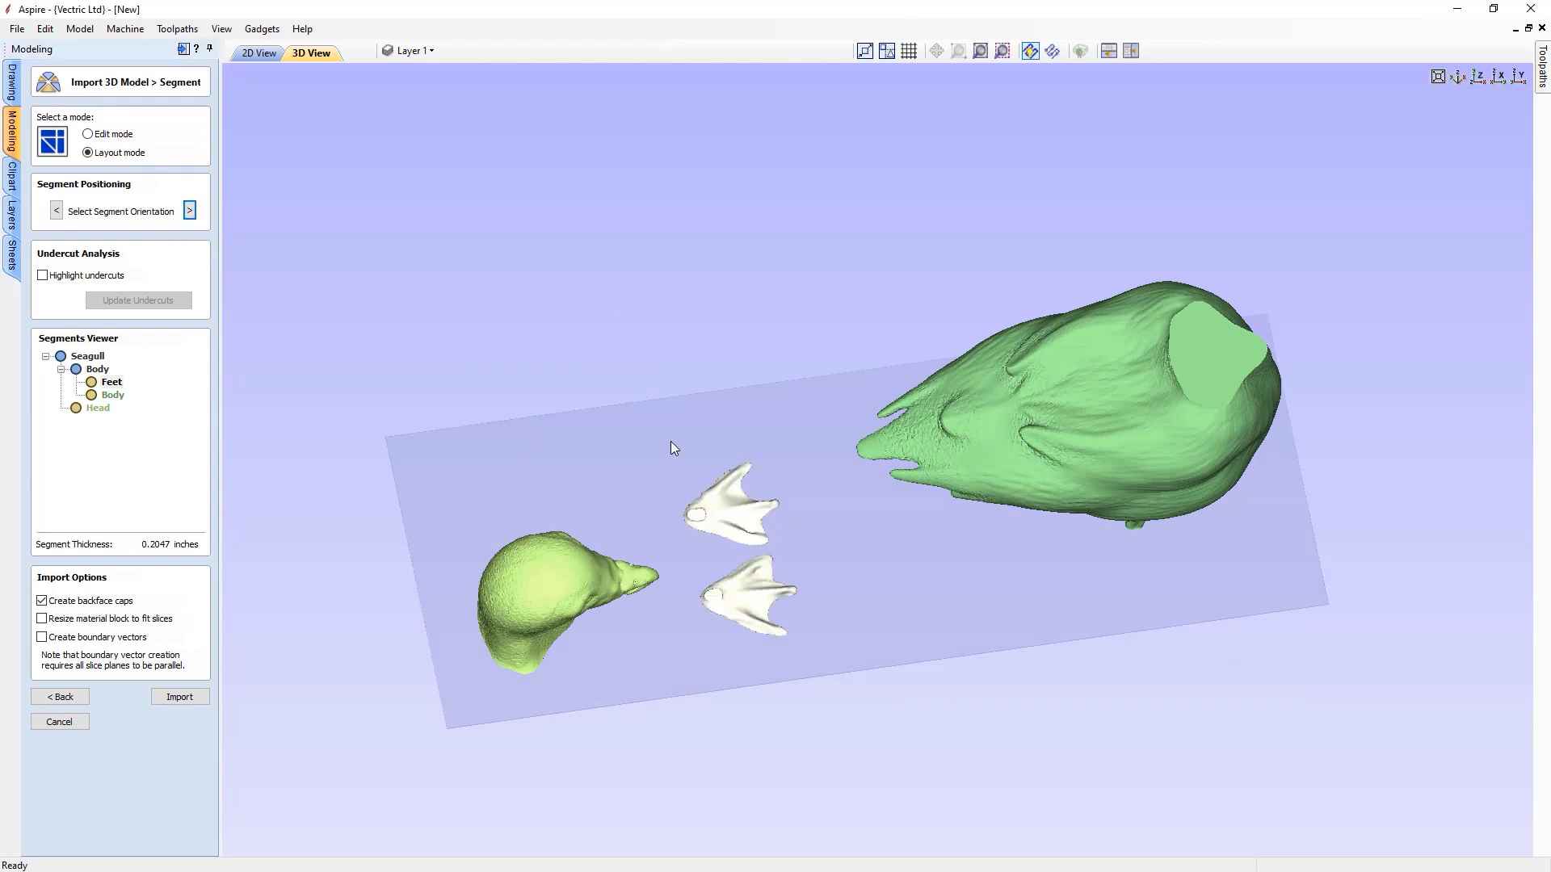
- Examine the laid-out head, feet and body segments from several angles, including how the body stands on its legs
drag(823, 552, 530, 345)
drag(560, 425, 704, 551)
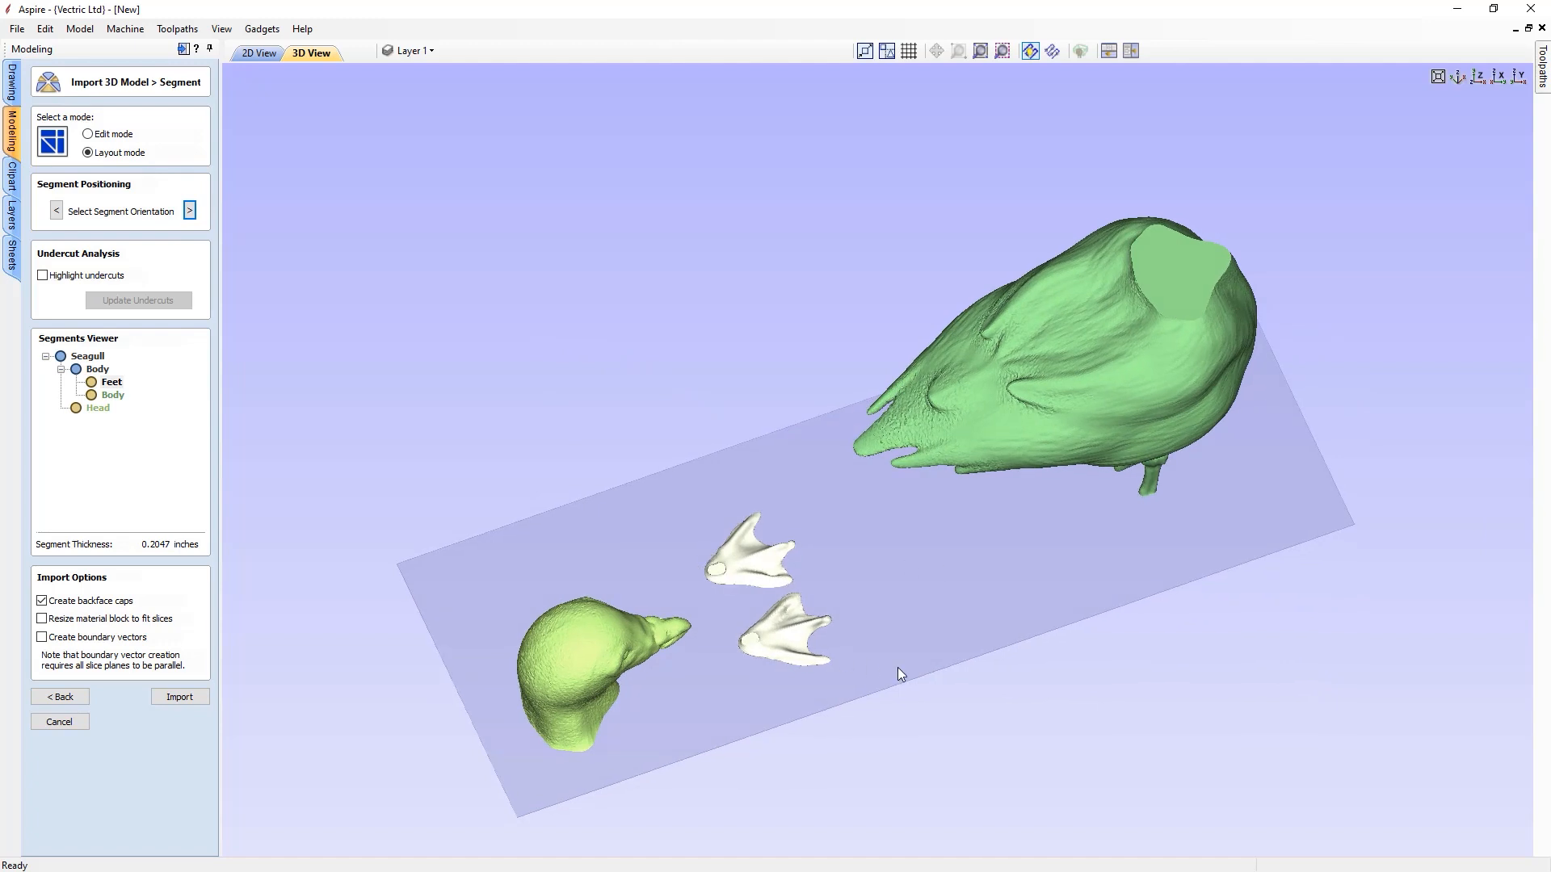
drag(985, 615, 734, 535)
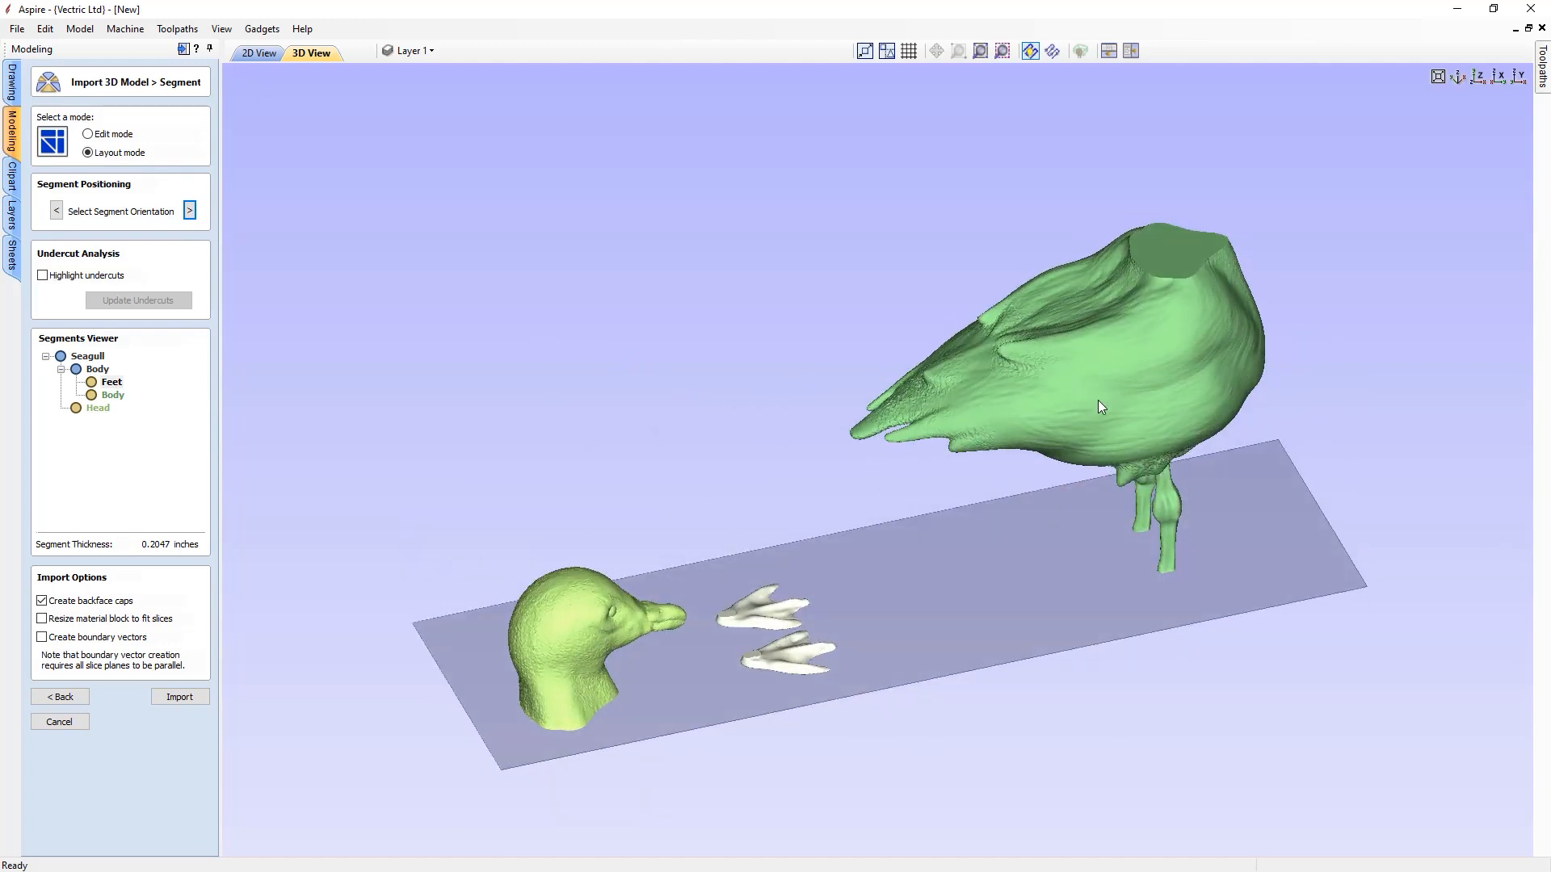
drag(967, 616, 1067, 393)
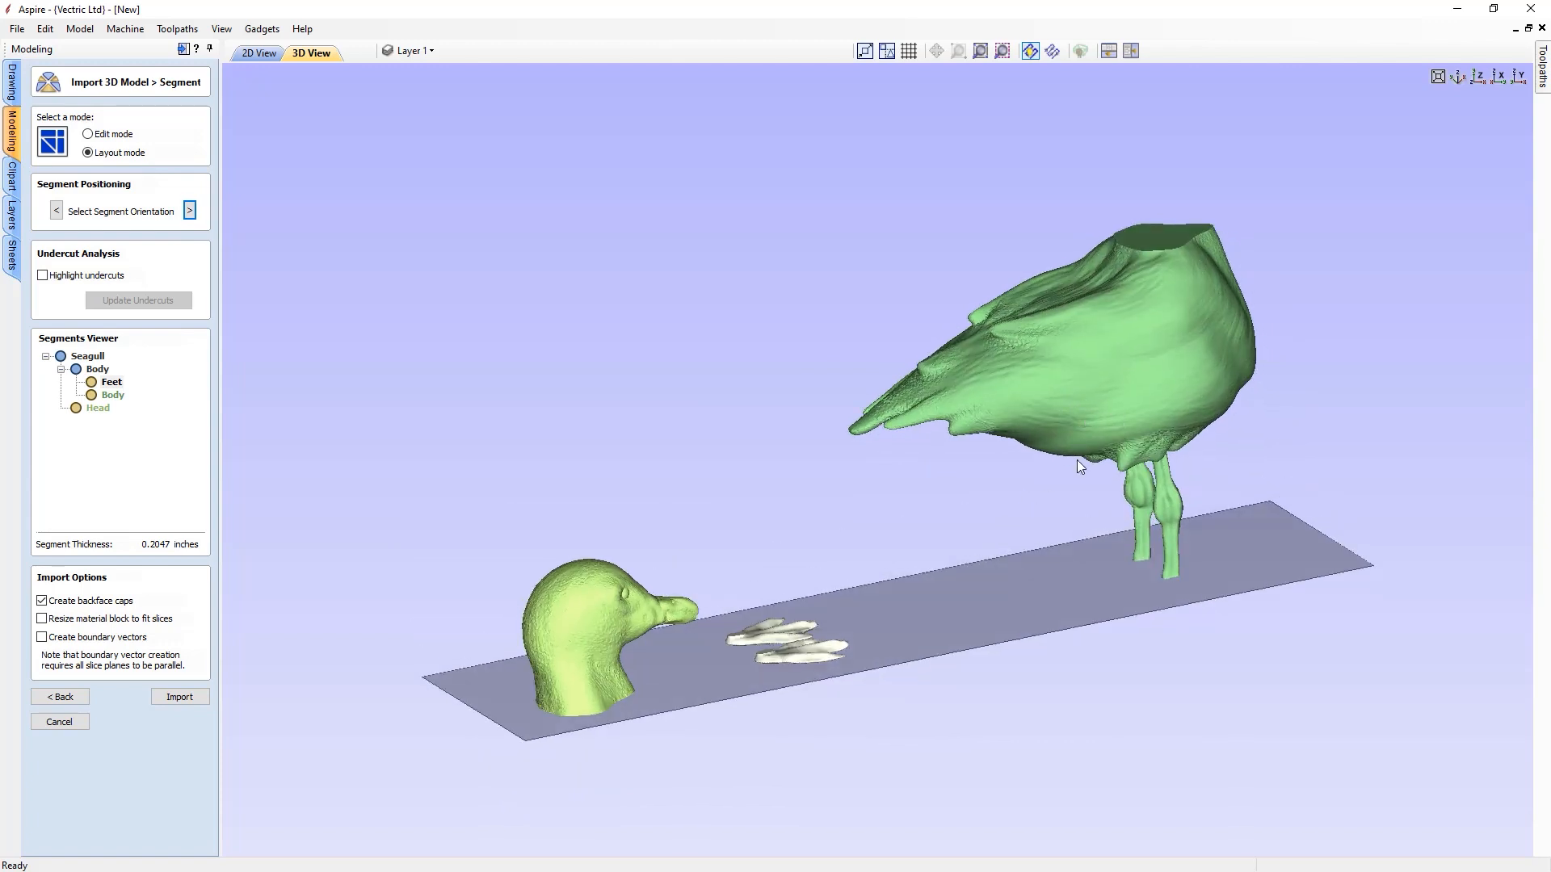
drag(987, 612, 794, 759)
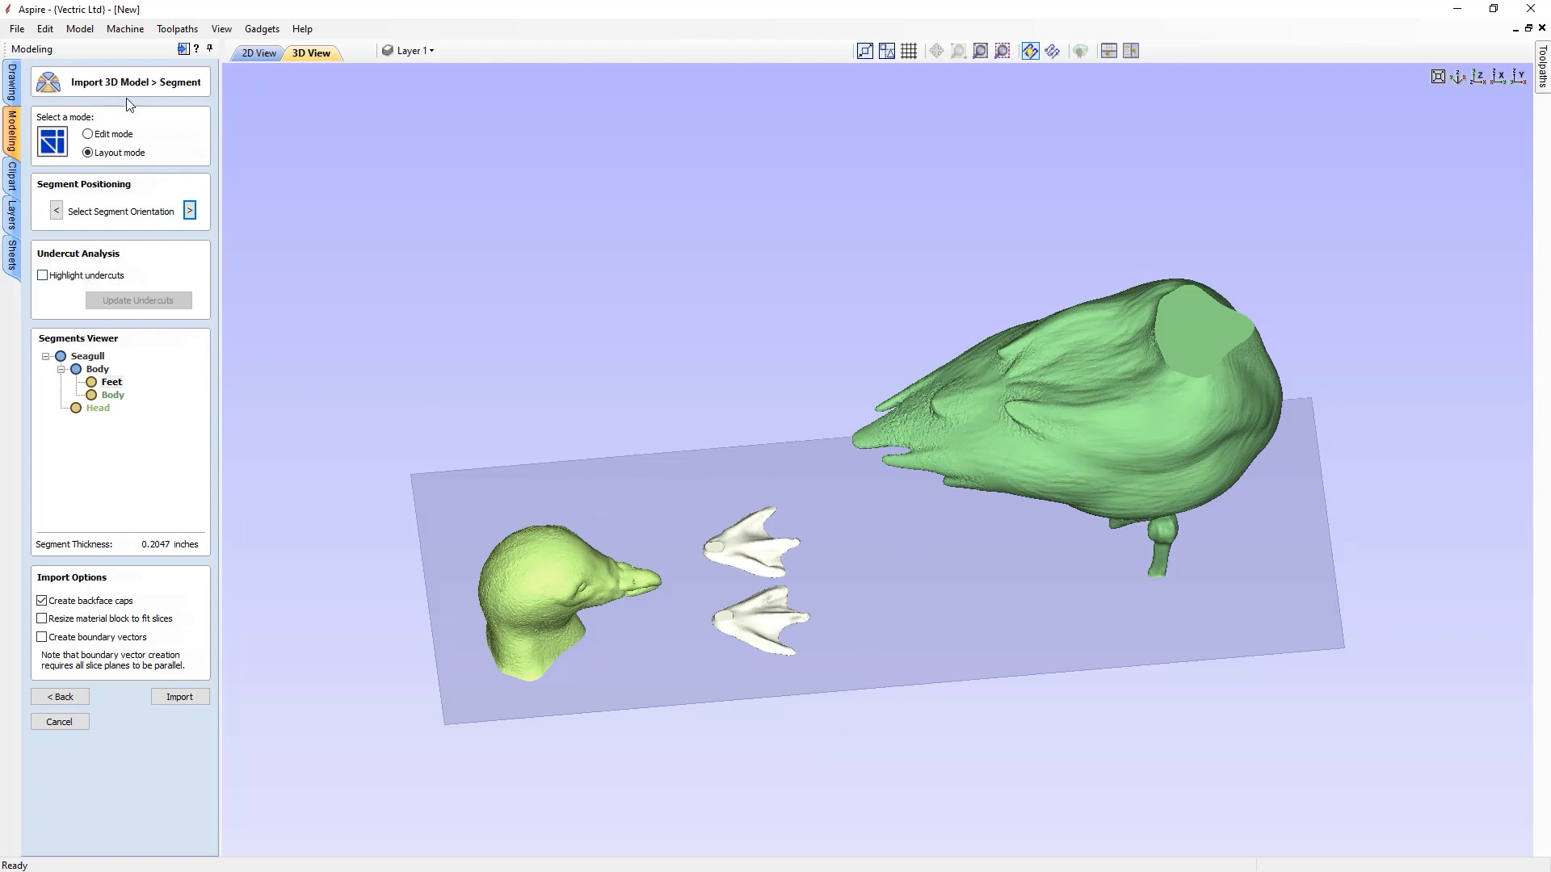
- Return to Edit mode and segment the Body at the top of the legs, with the segmenting plane at about 0.75 inches
click(88, 134)
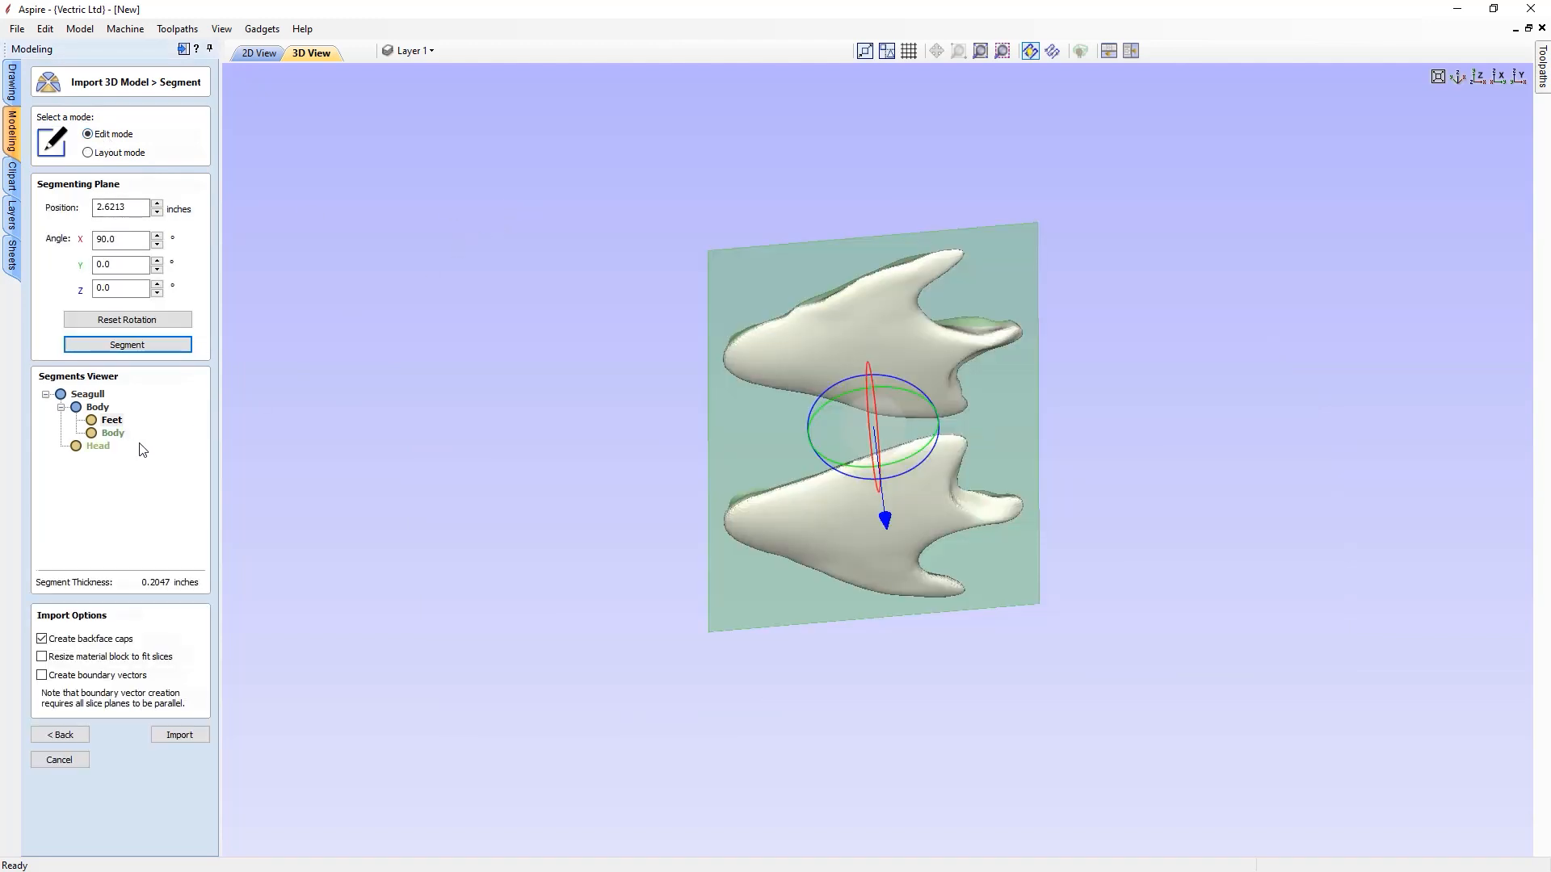
click(113, 434)
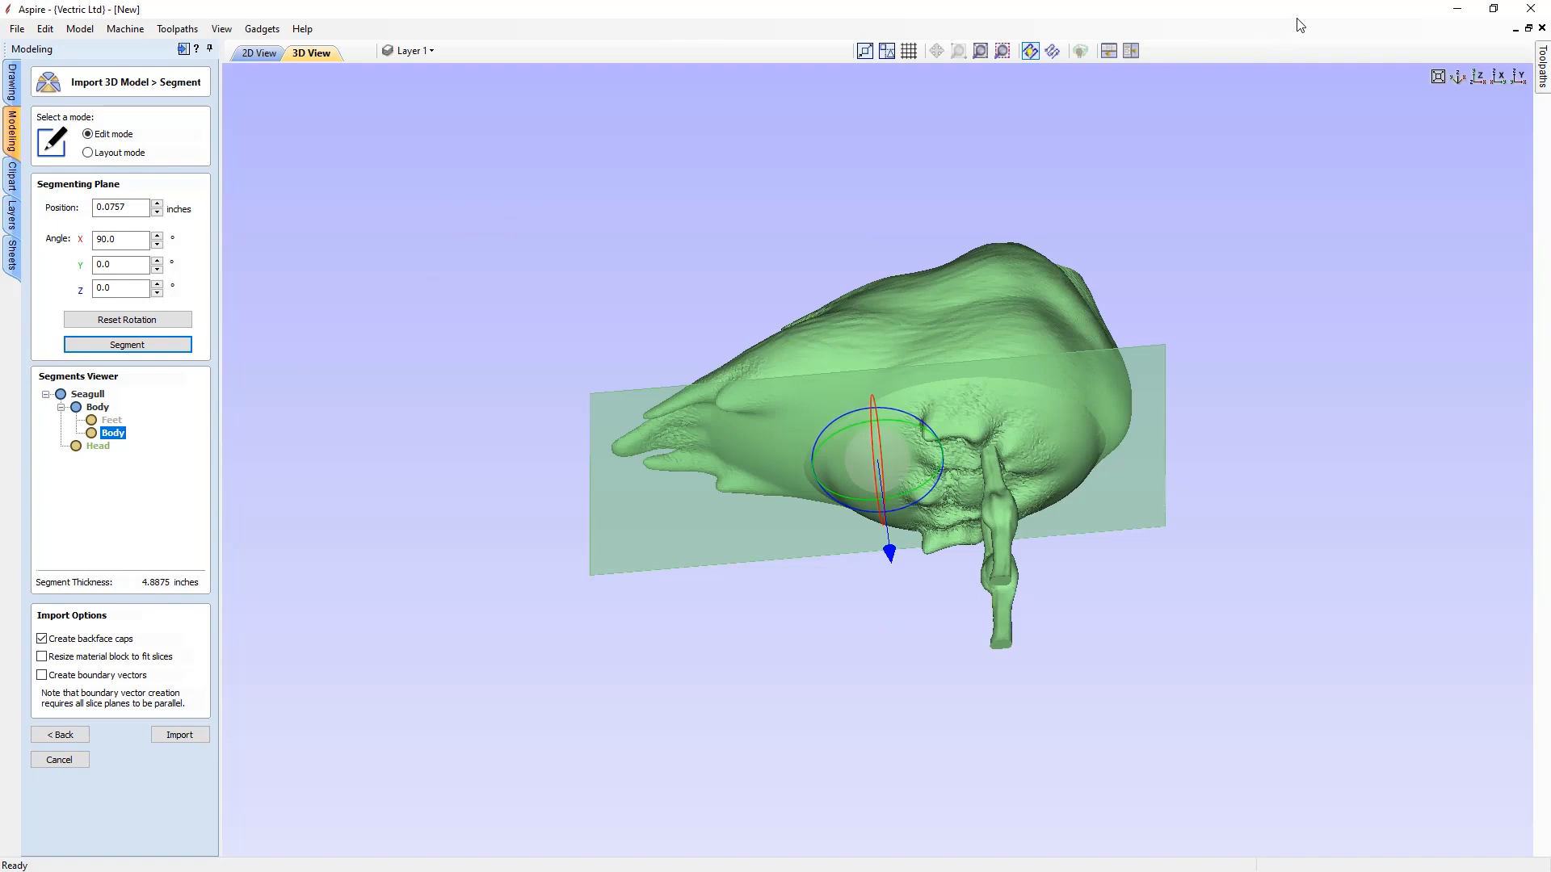
click(1480, 77)
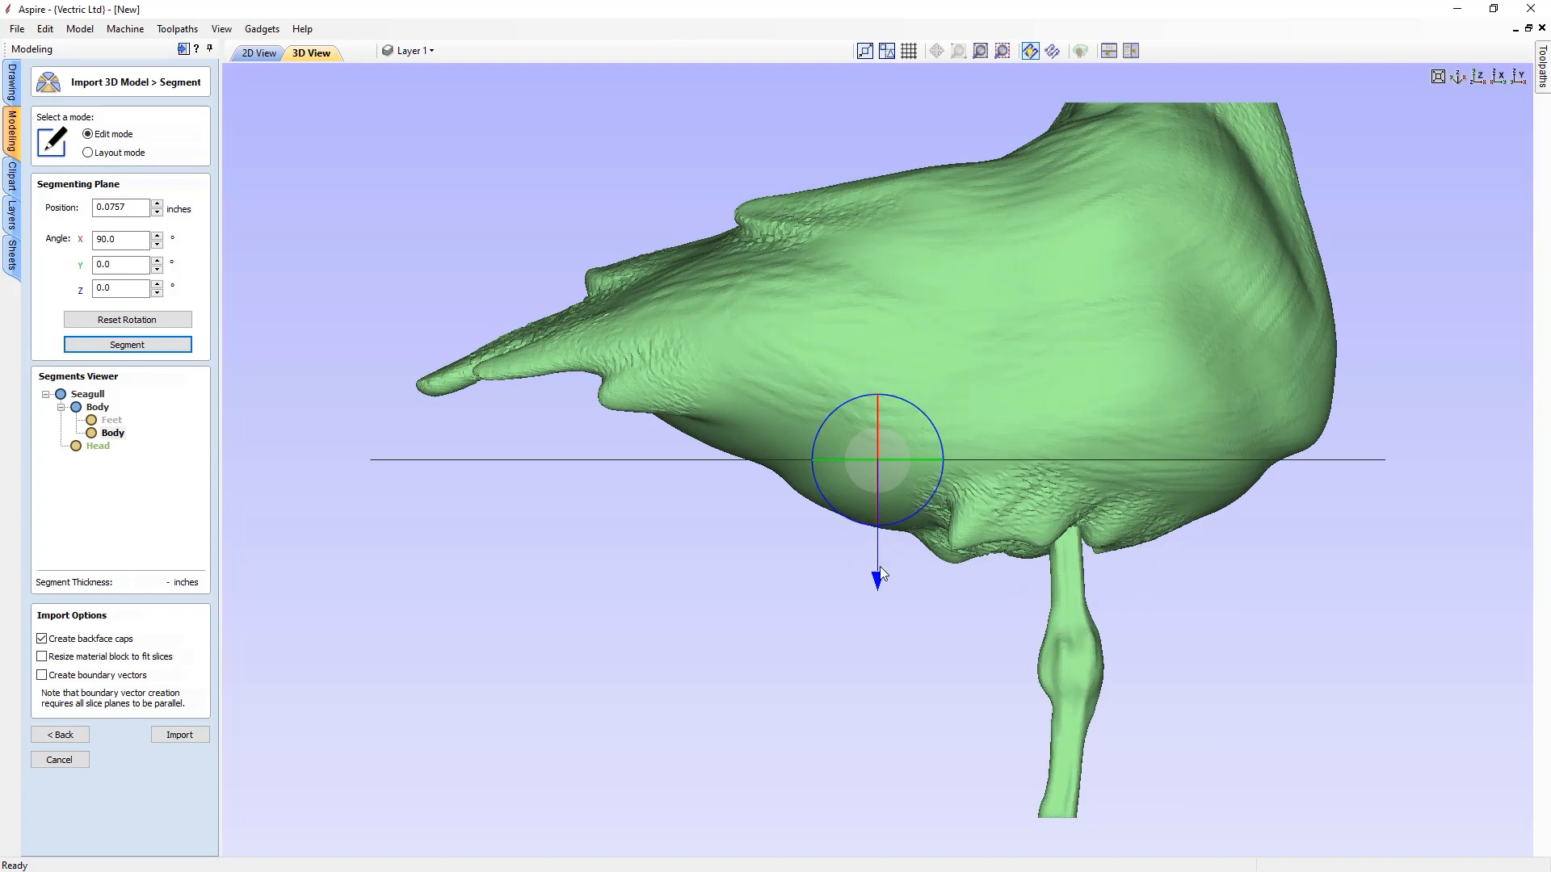
drag(878, 576, 872, 665)
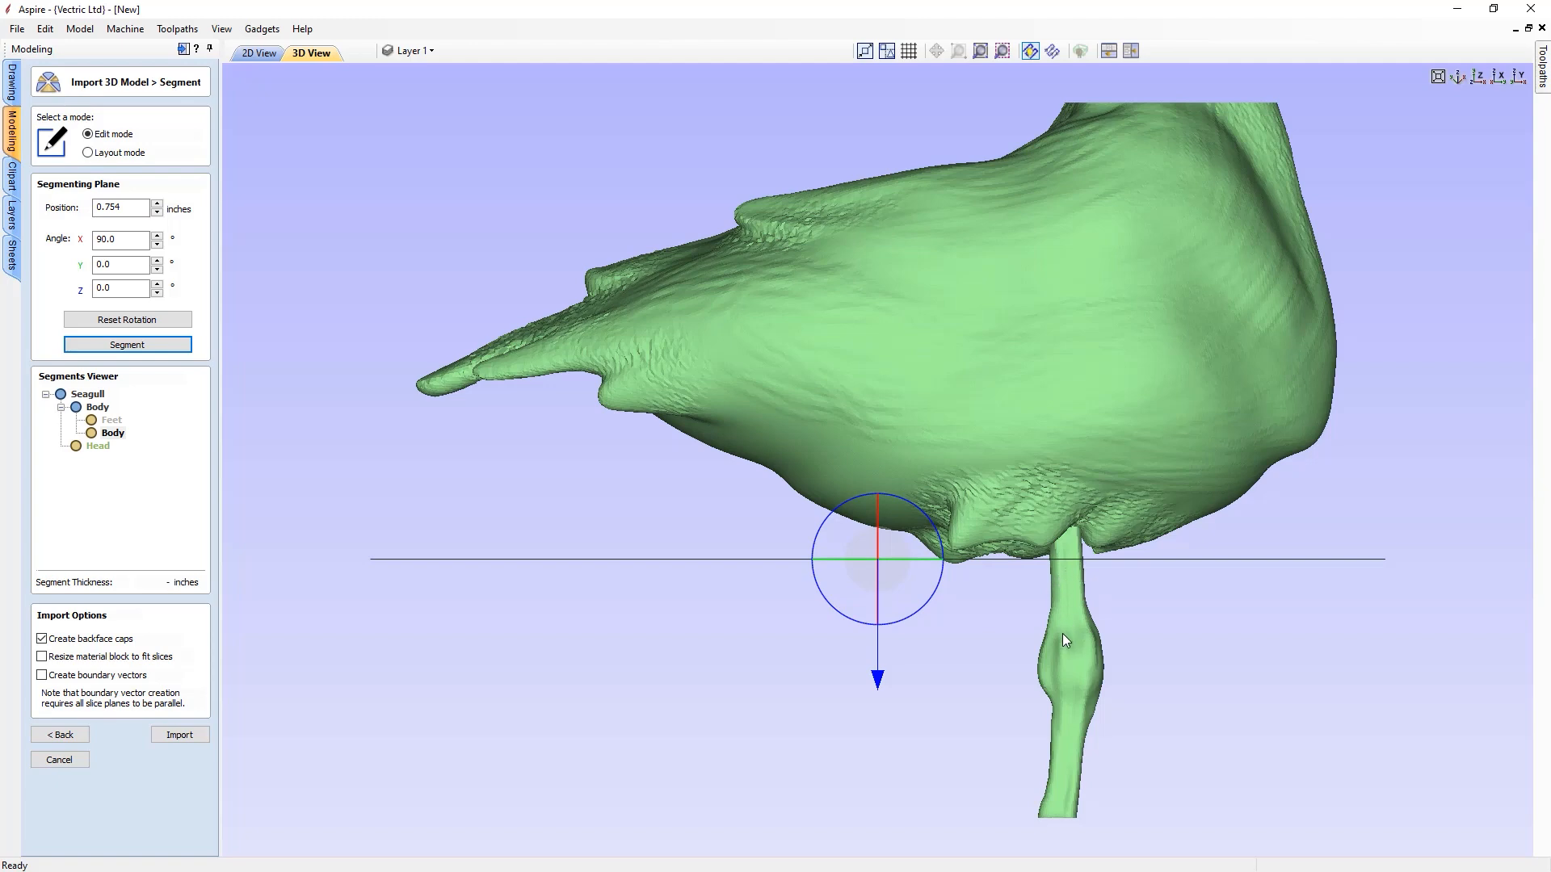
drag(1017, 622, 521, 642)
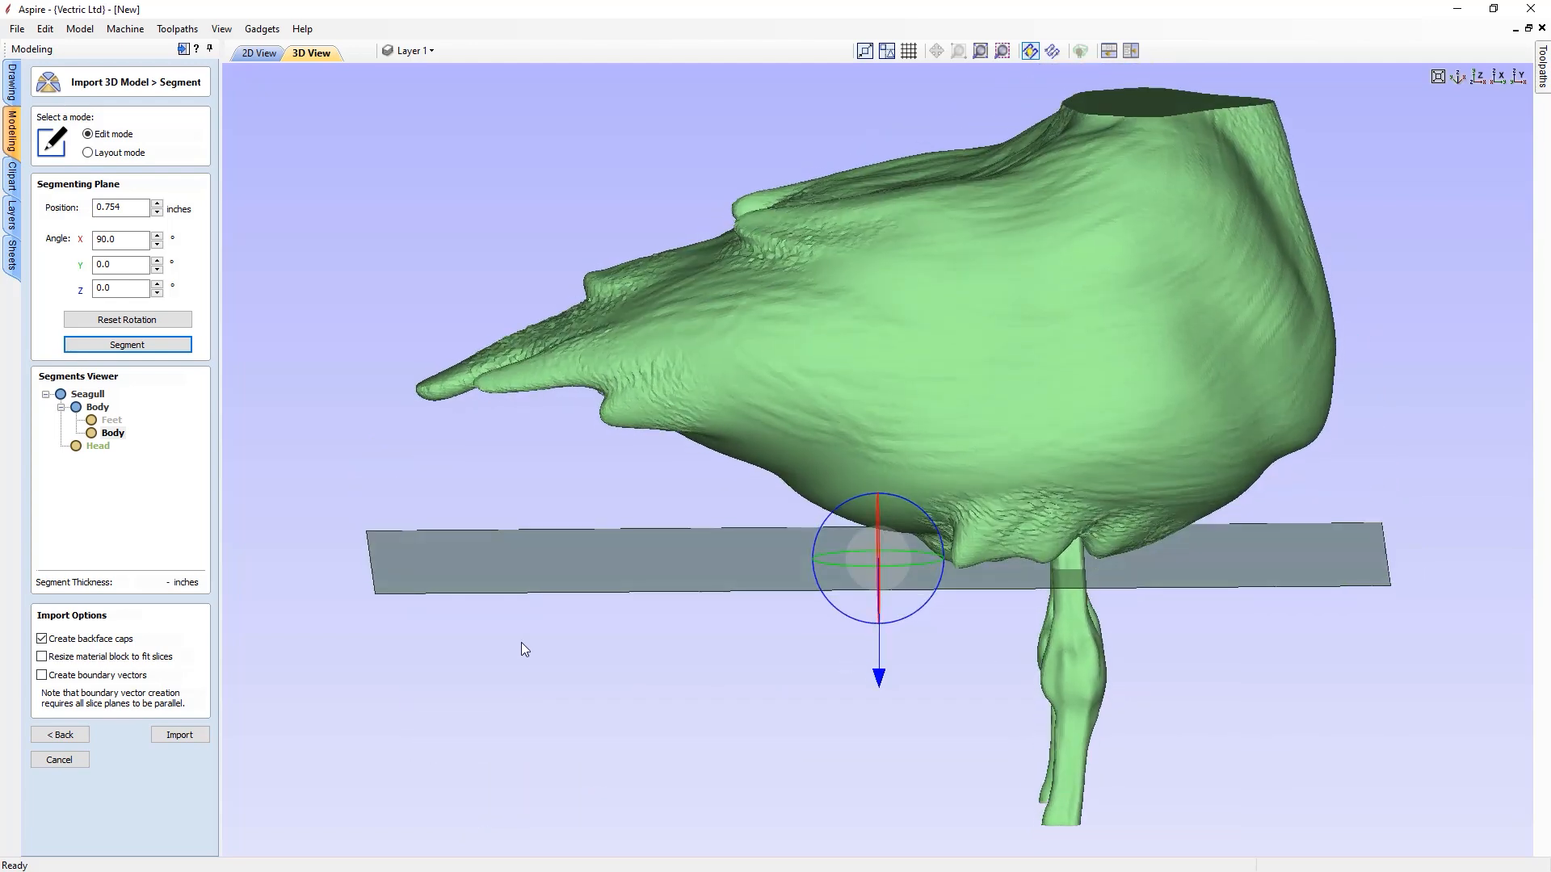
click(159, 345)
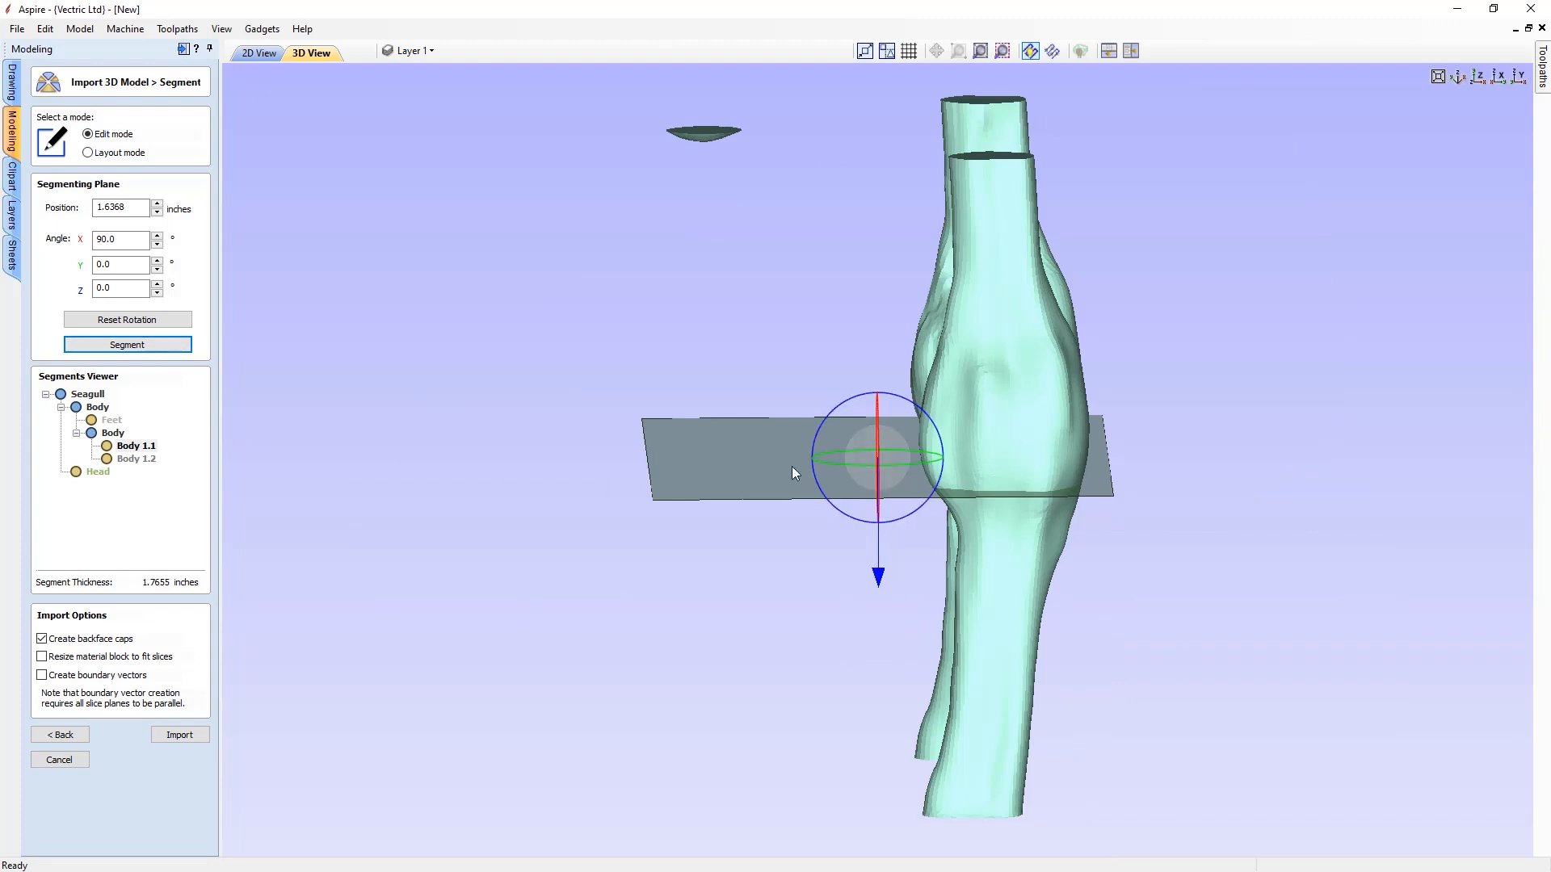
drag(870, 397, 646, 226)
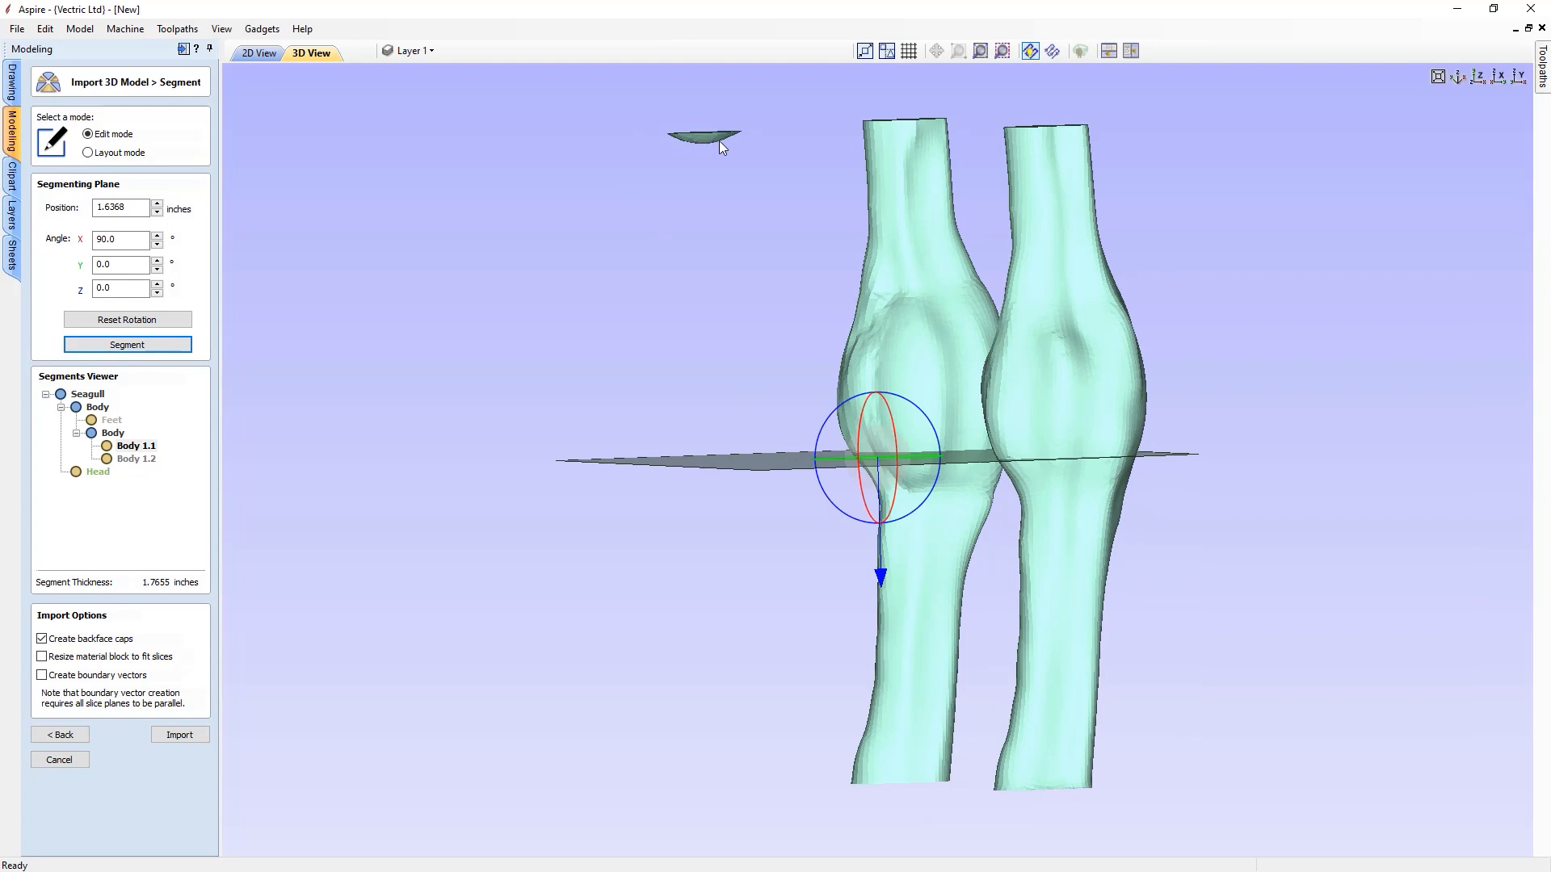
- Rename the Body 1.1 segment as Legs
drag(699, 266, 508, 334)
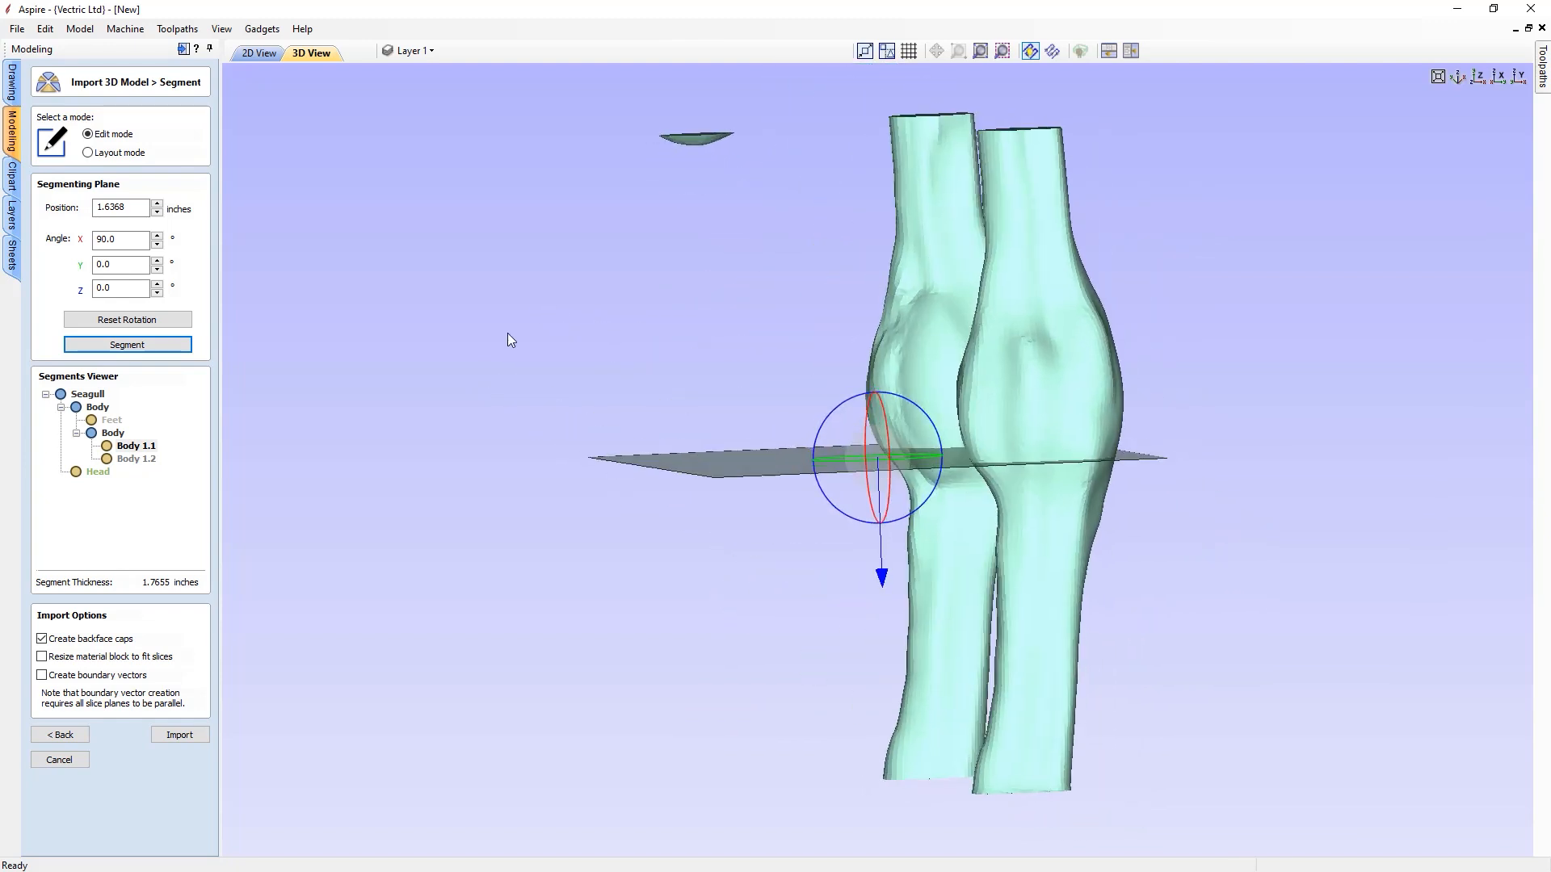
right_click(142, 450)
click(201, 462)
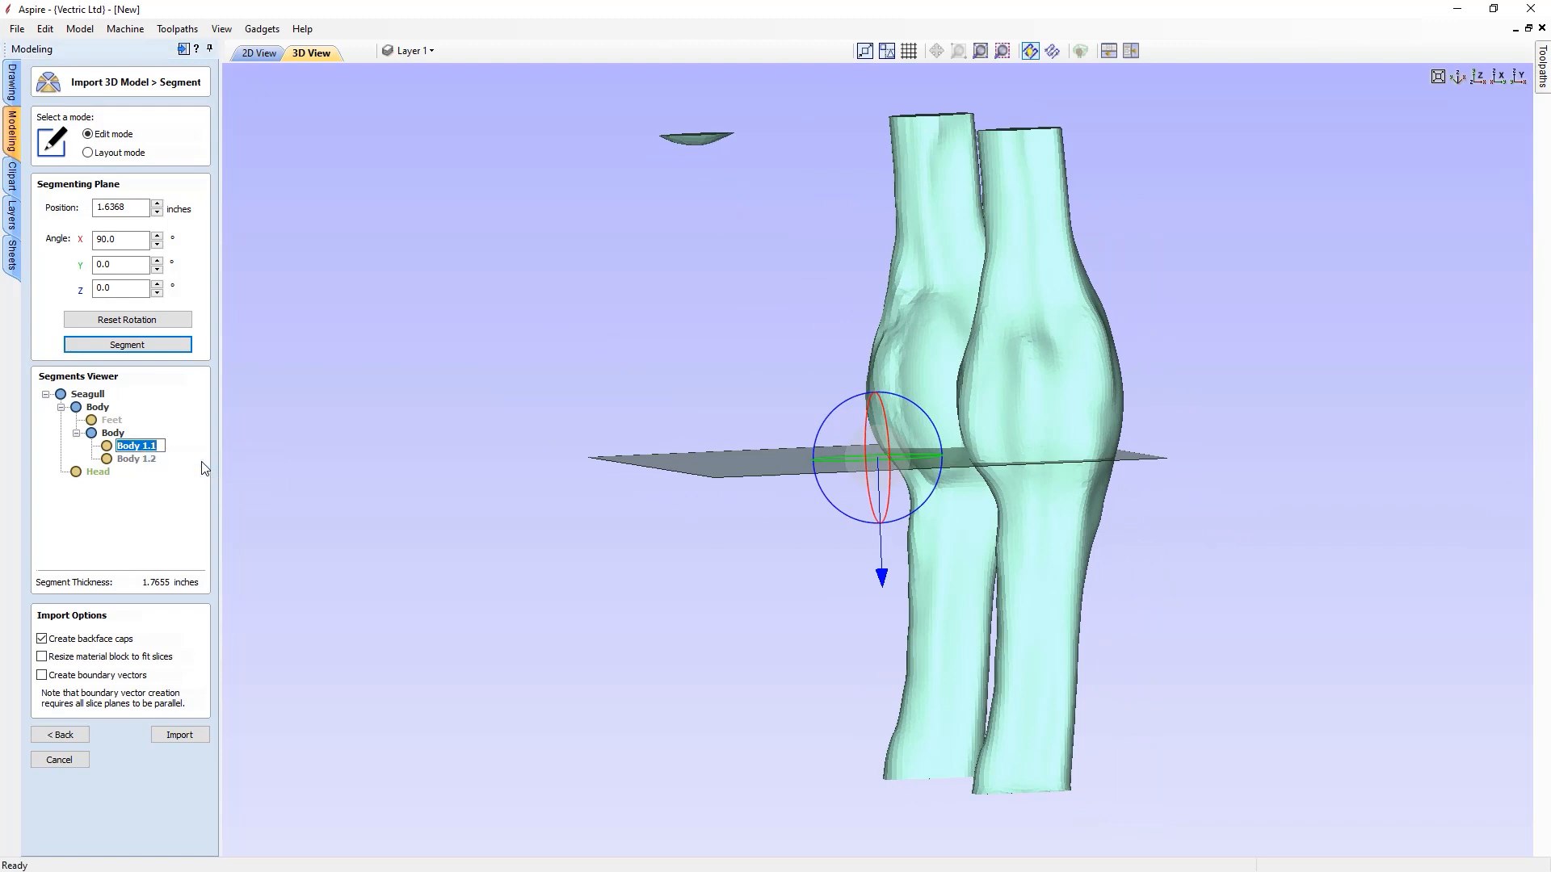
text(Legs)
- Segment Legs with the plane turned to about -90° in Z at about 0.17 inches, splitting the stray sliver from the two legs
drag(1363, 365, 664, 474)
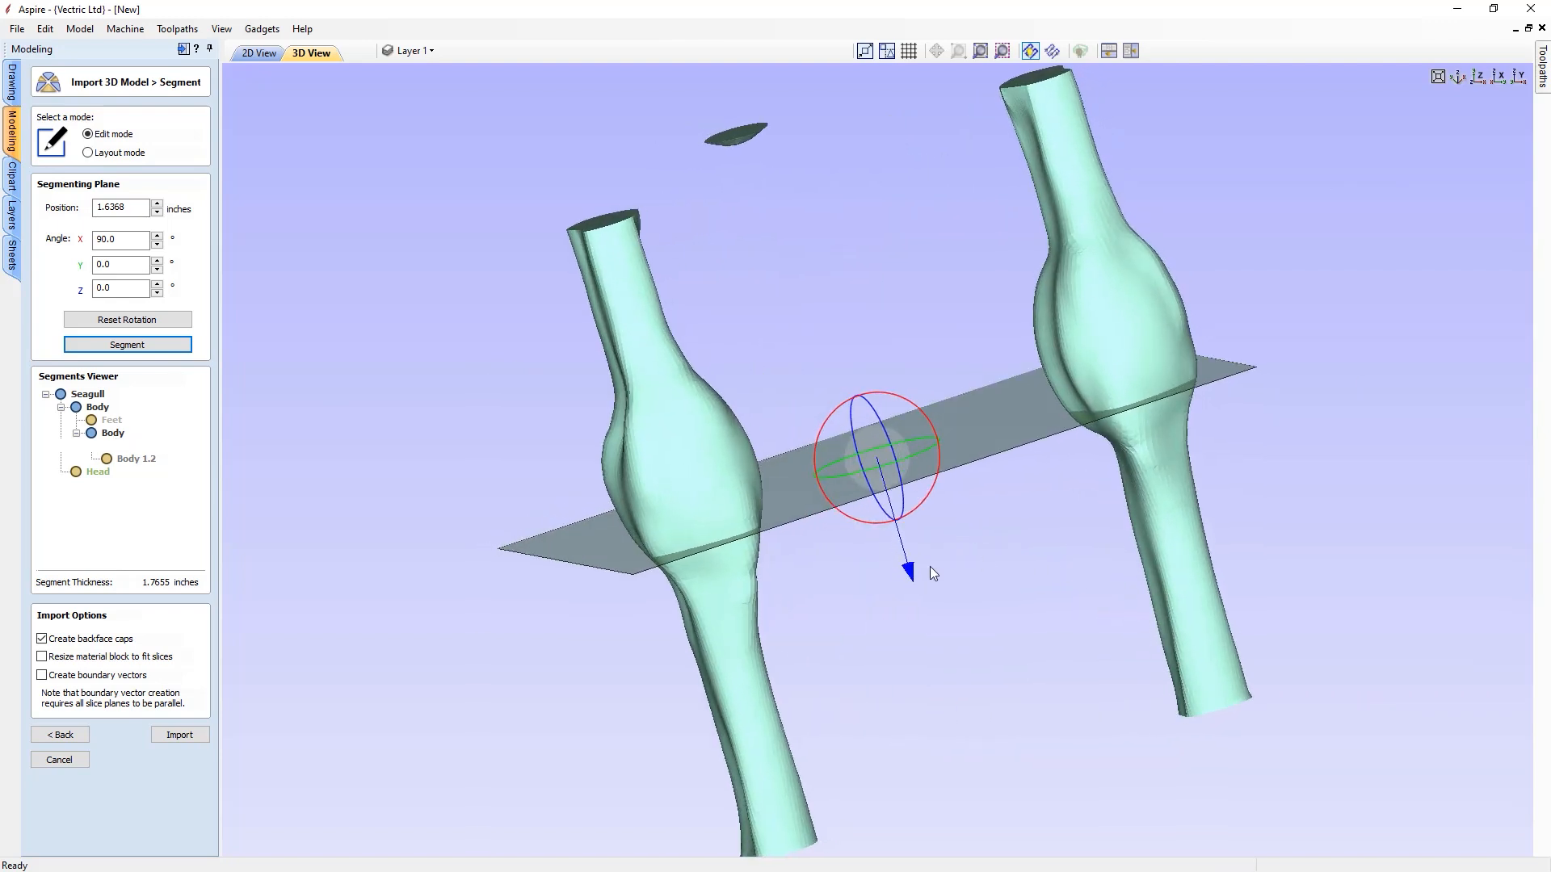
drag(775, 284, 753, 341)
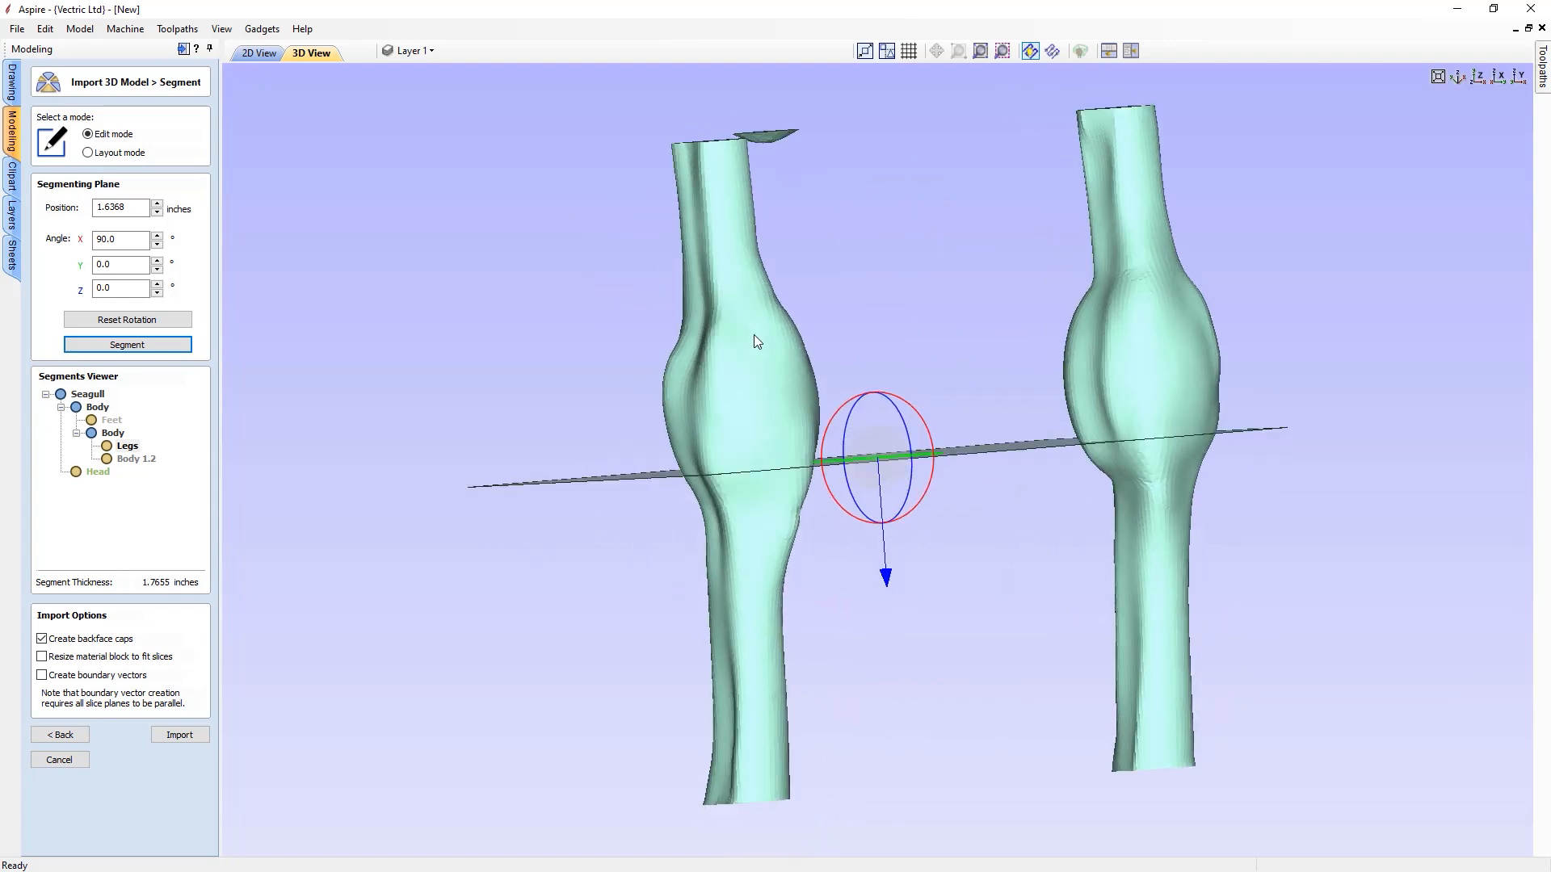
drag(496, 356, 849, 465)
drag(845, 399, 1082, 548)
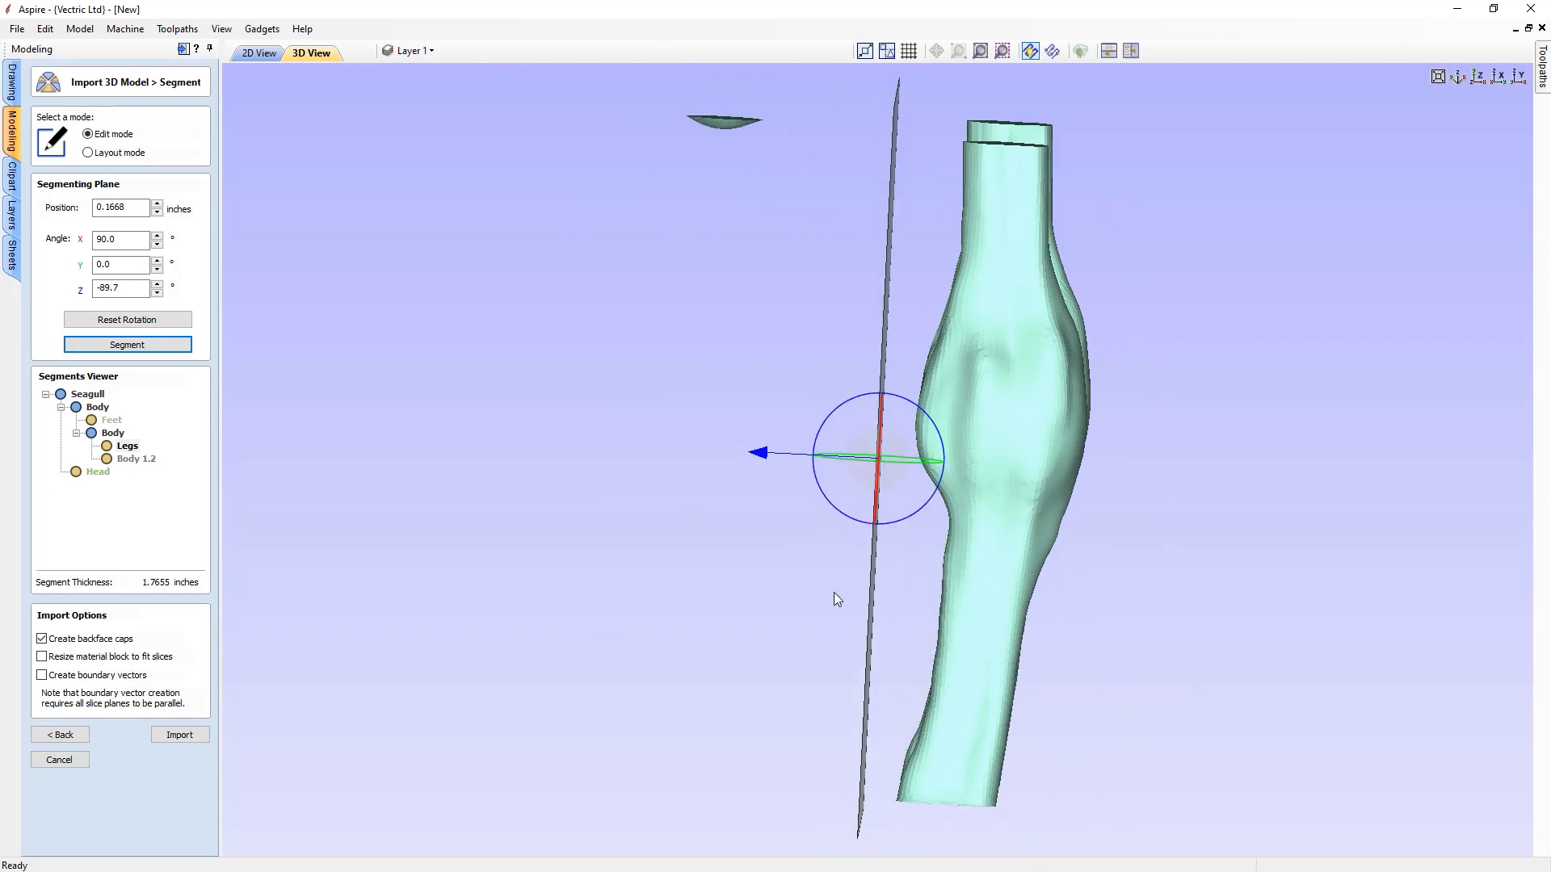
click(129, 345)
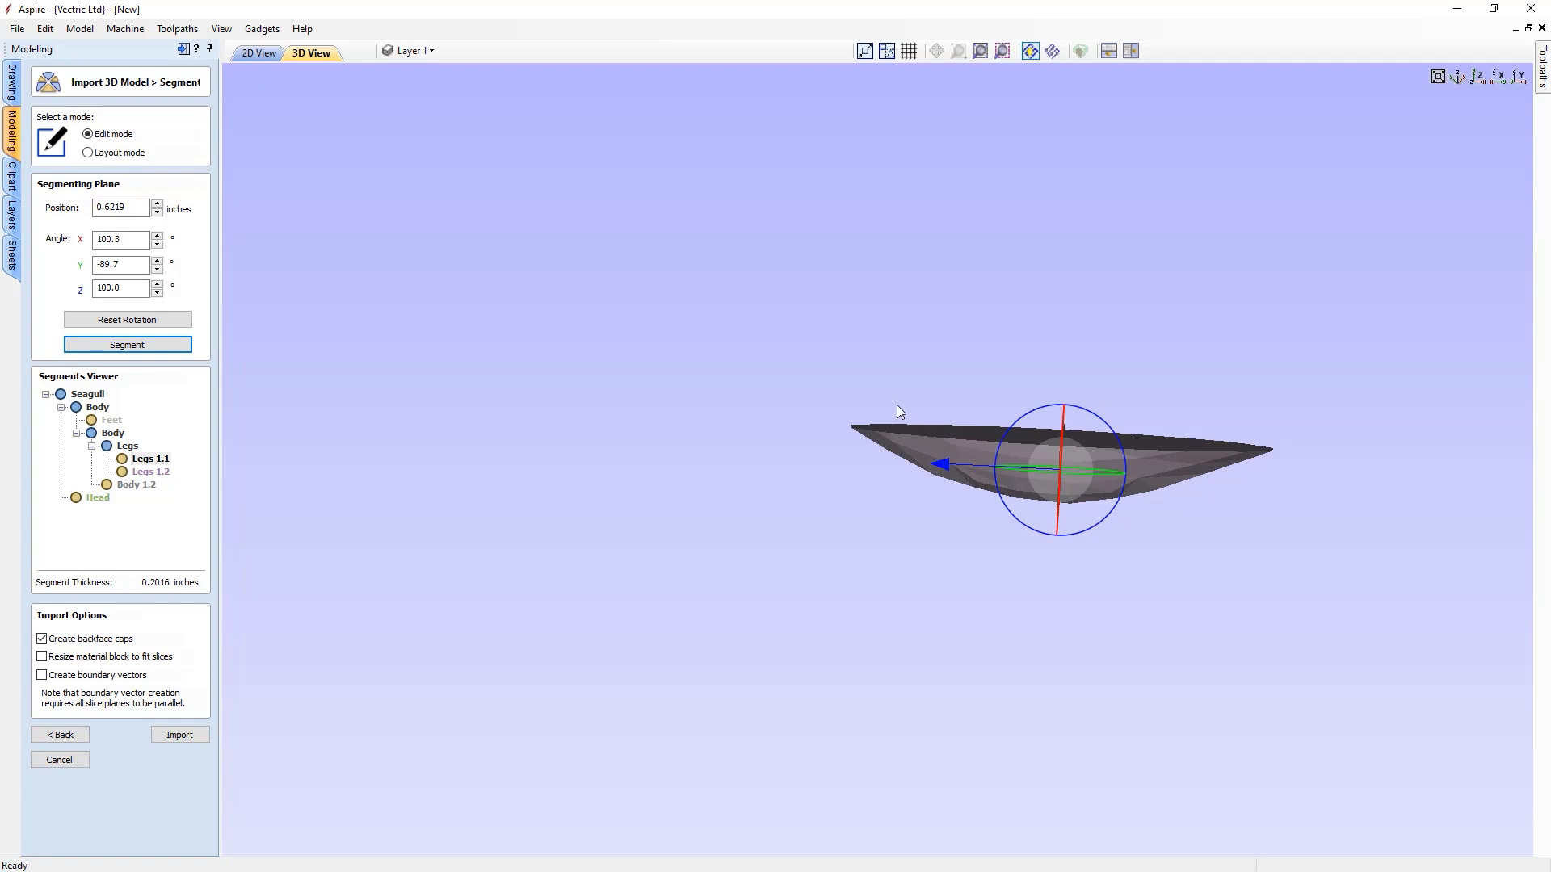
- Select the Legs 1.2 segment and rotate its segmenting plane to a Y angle of about -27°
click(153, 472)
drag(554, 434, 273, 439)
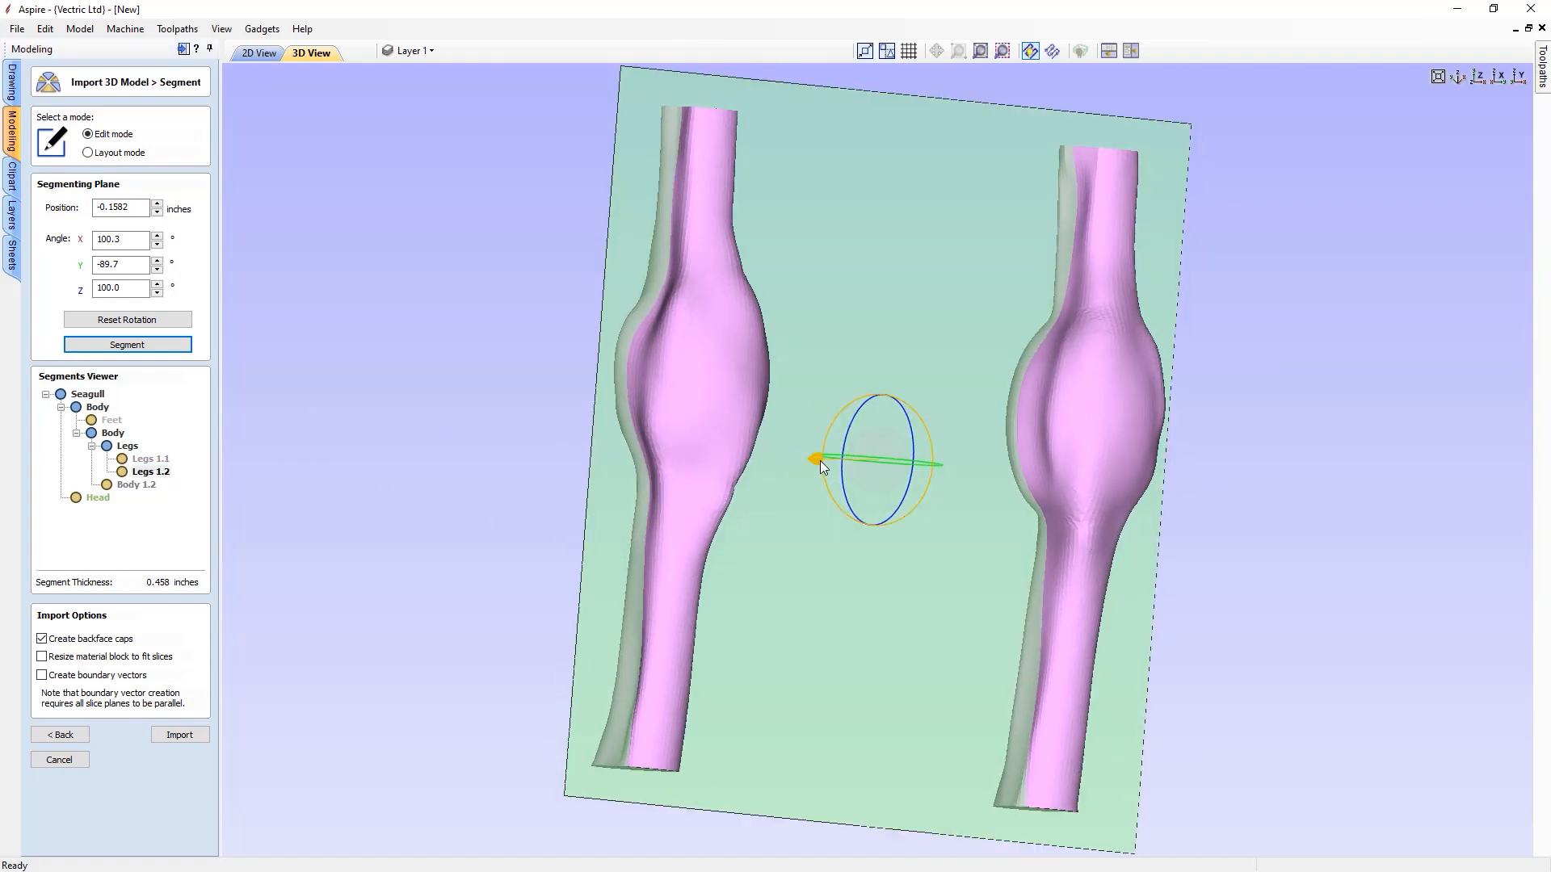
drag(381, 482, 634, 517)
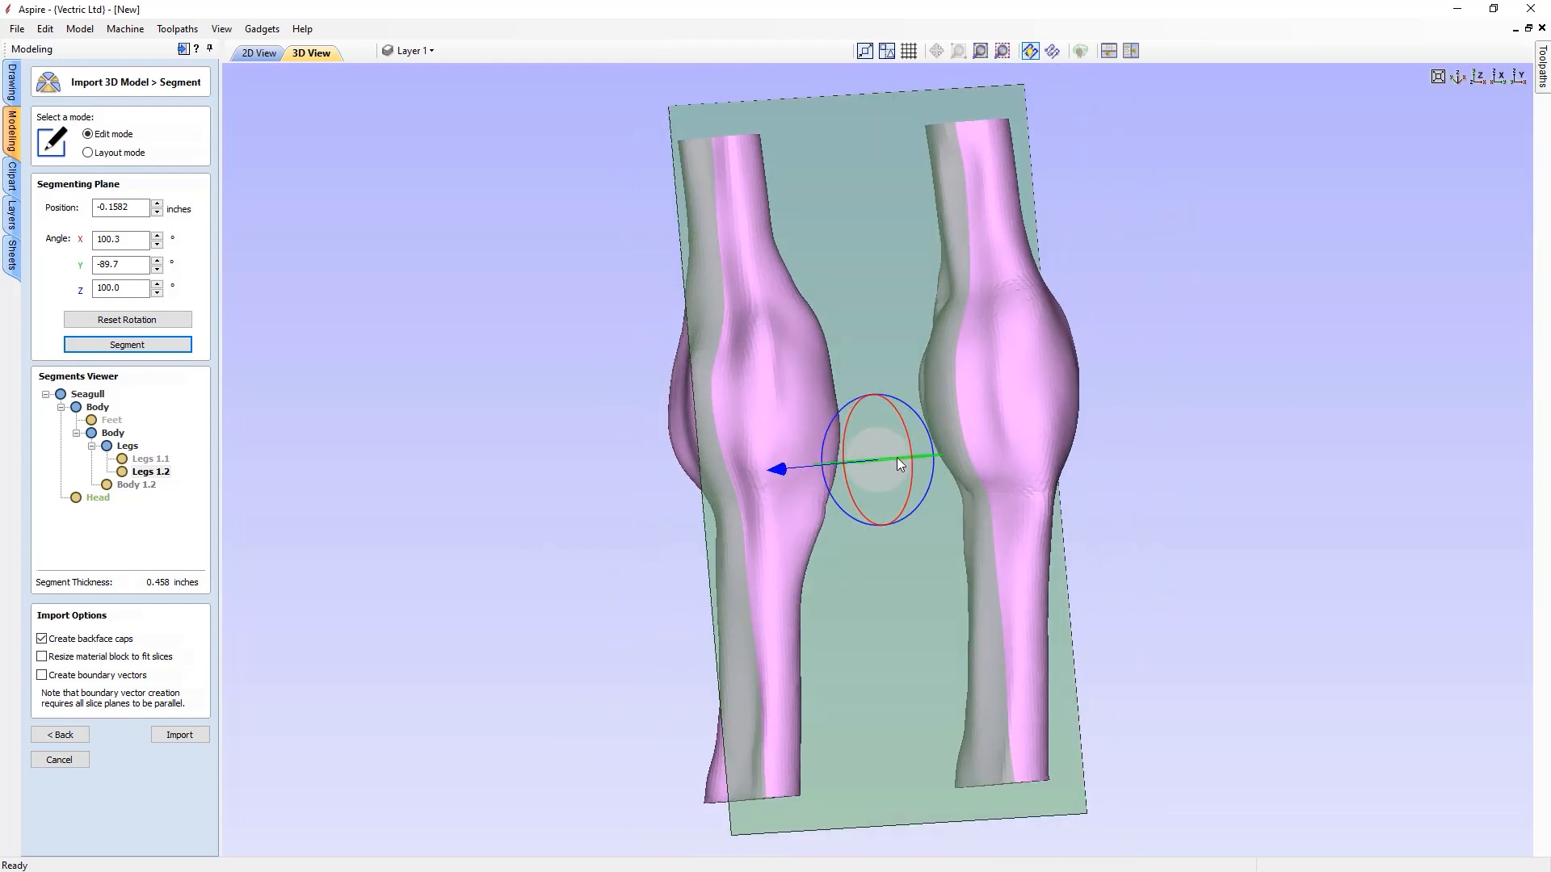
drag(928, 456, 1067, 469)
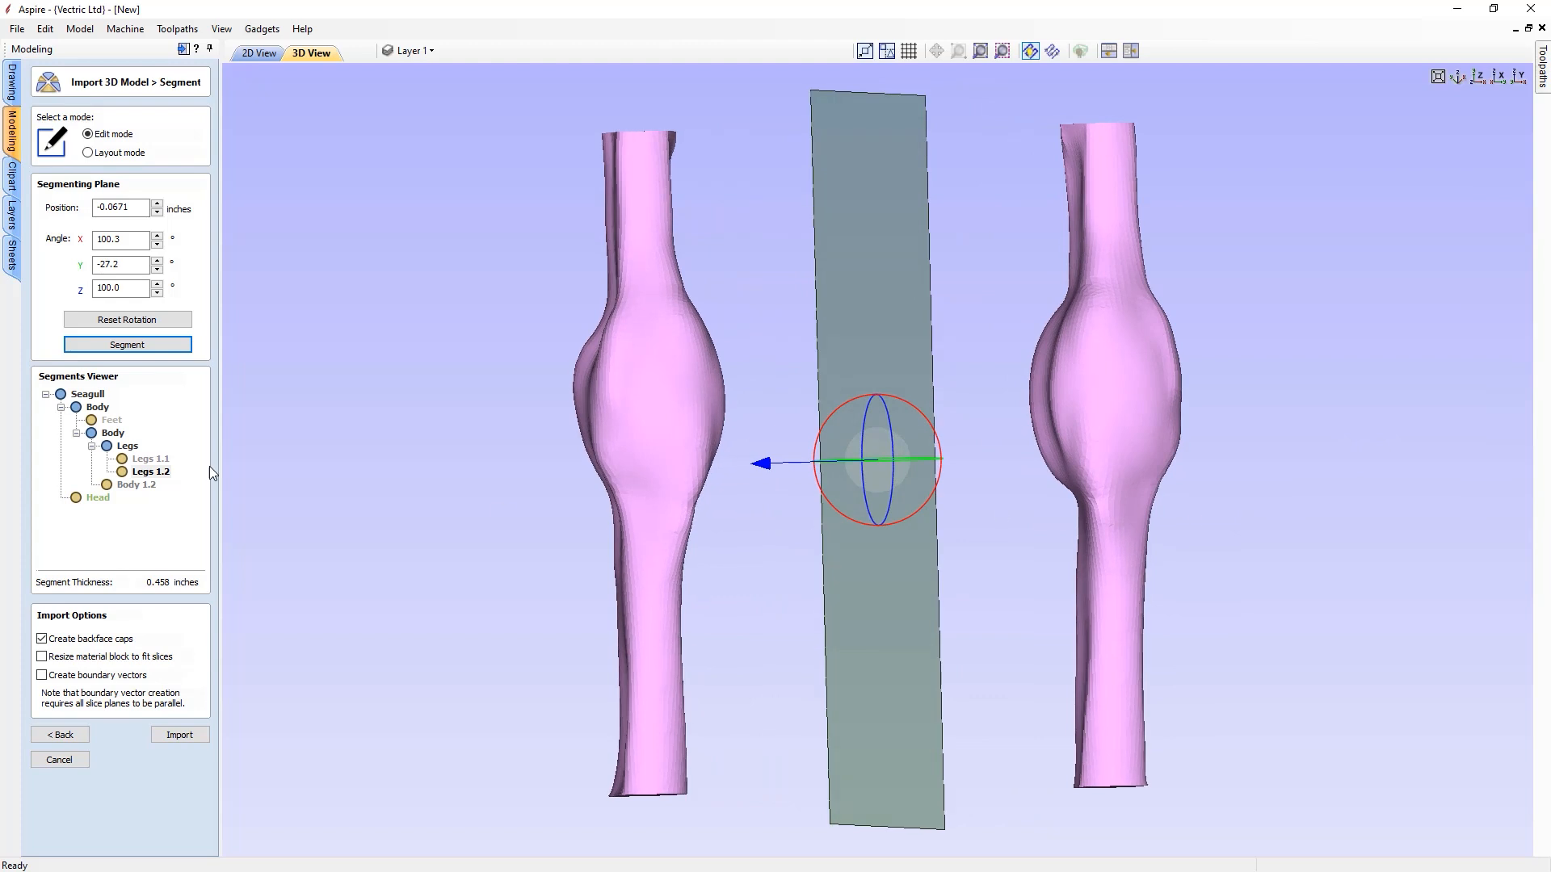
drag(129, 264, 43, 271)
text(-90)
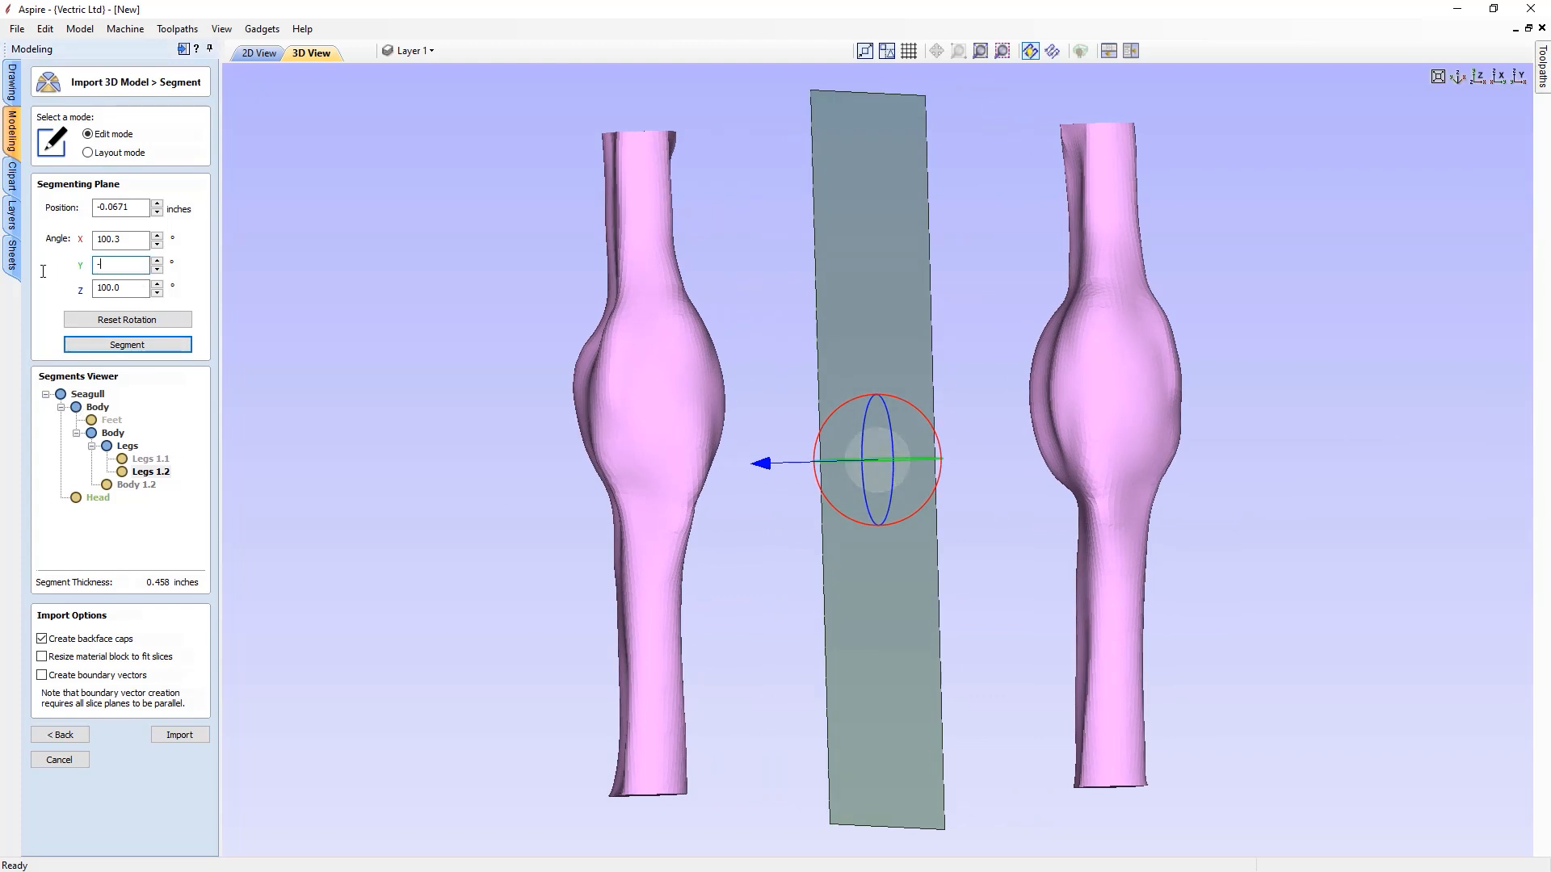
key(Return)
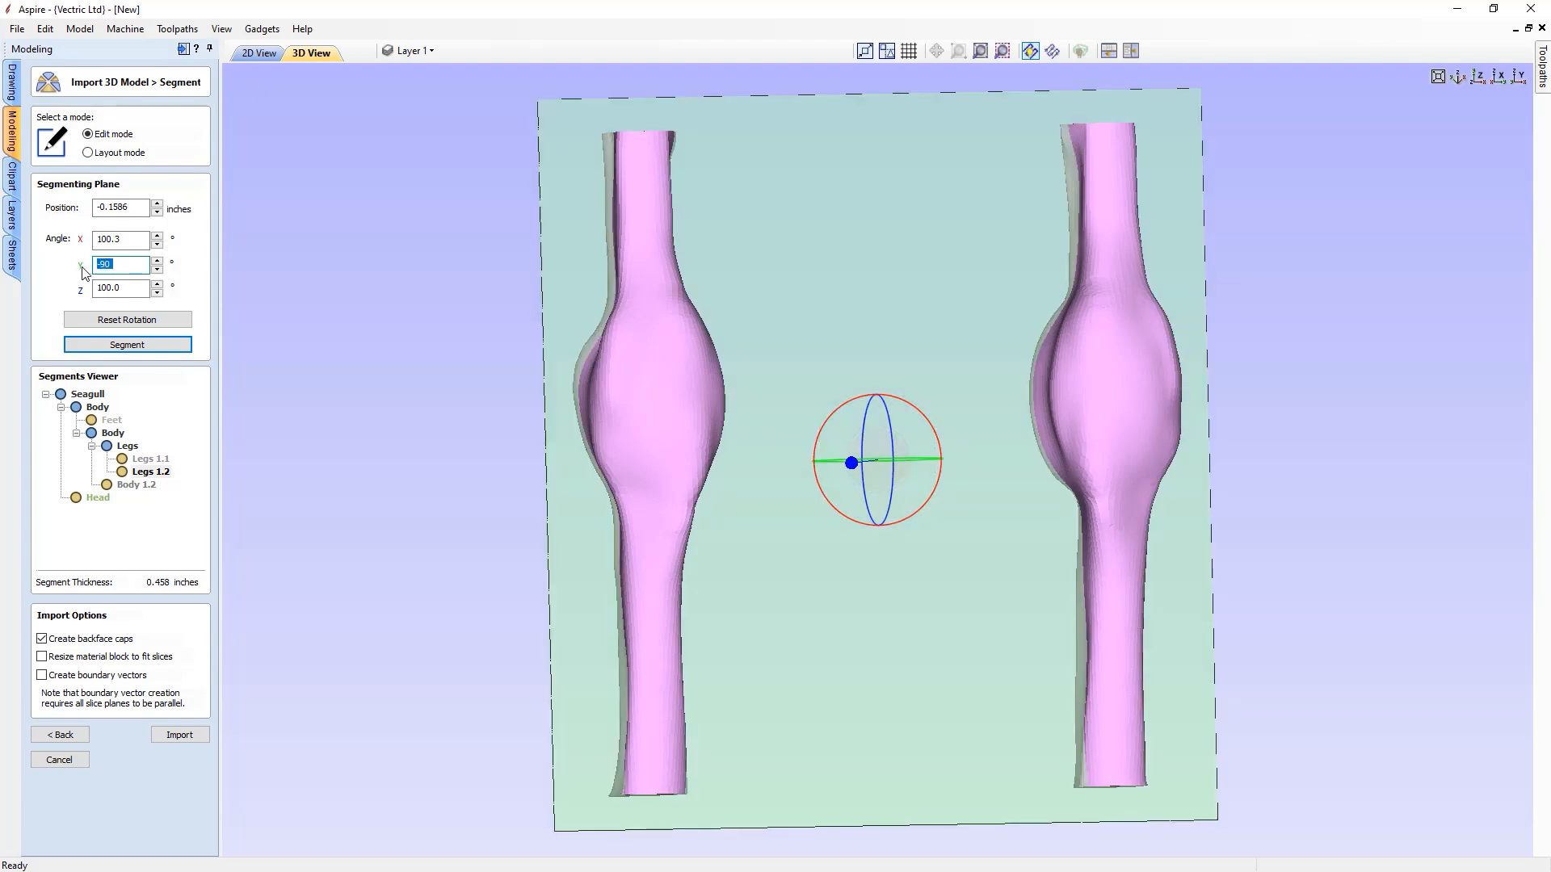
- Set the segmenting plane's Y angle to 0° and segment Legs 1.2 into two separate legs
text(0)
key(Return)
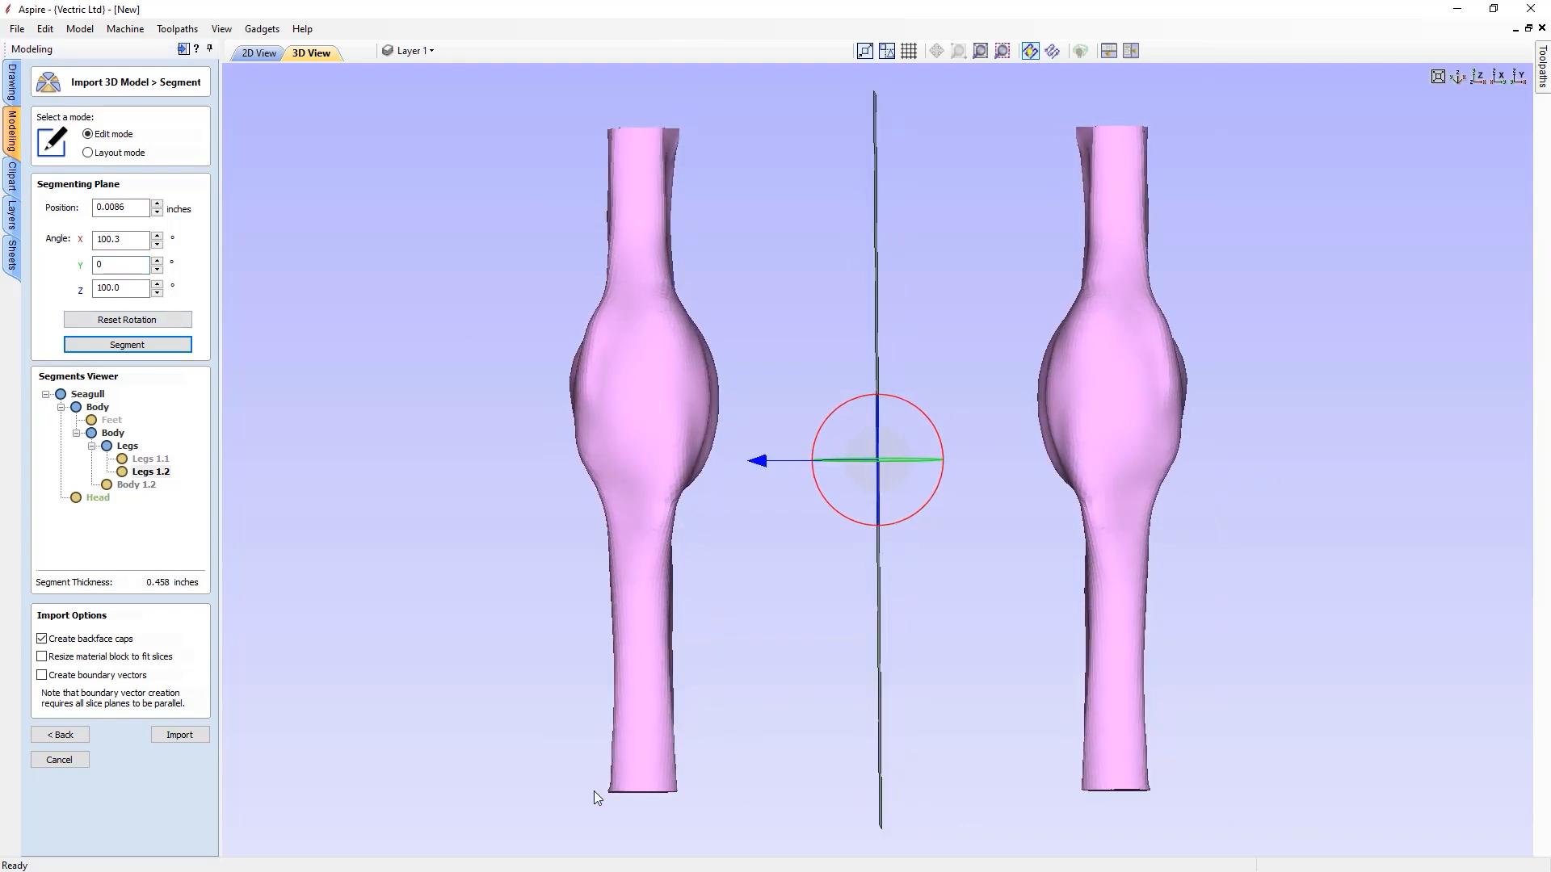
click(178, 346)
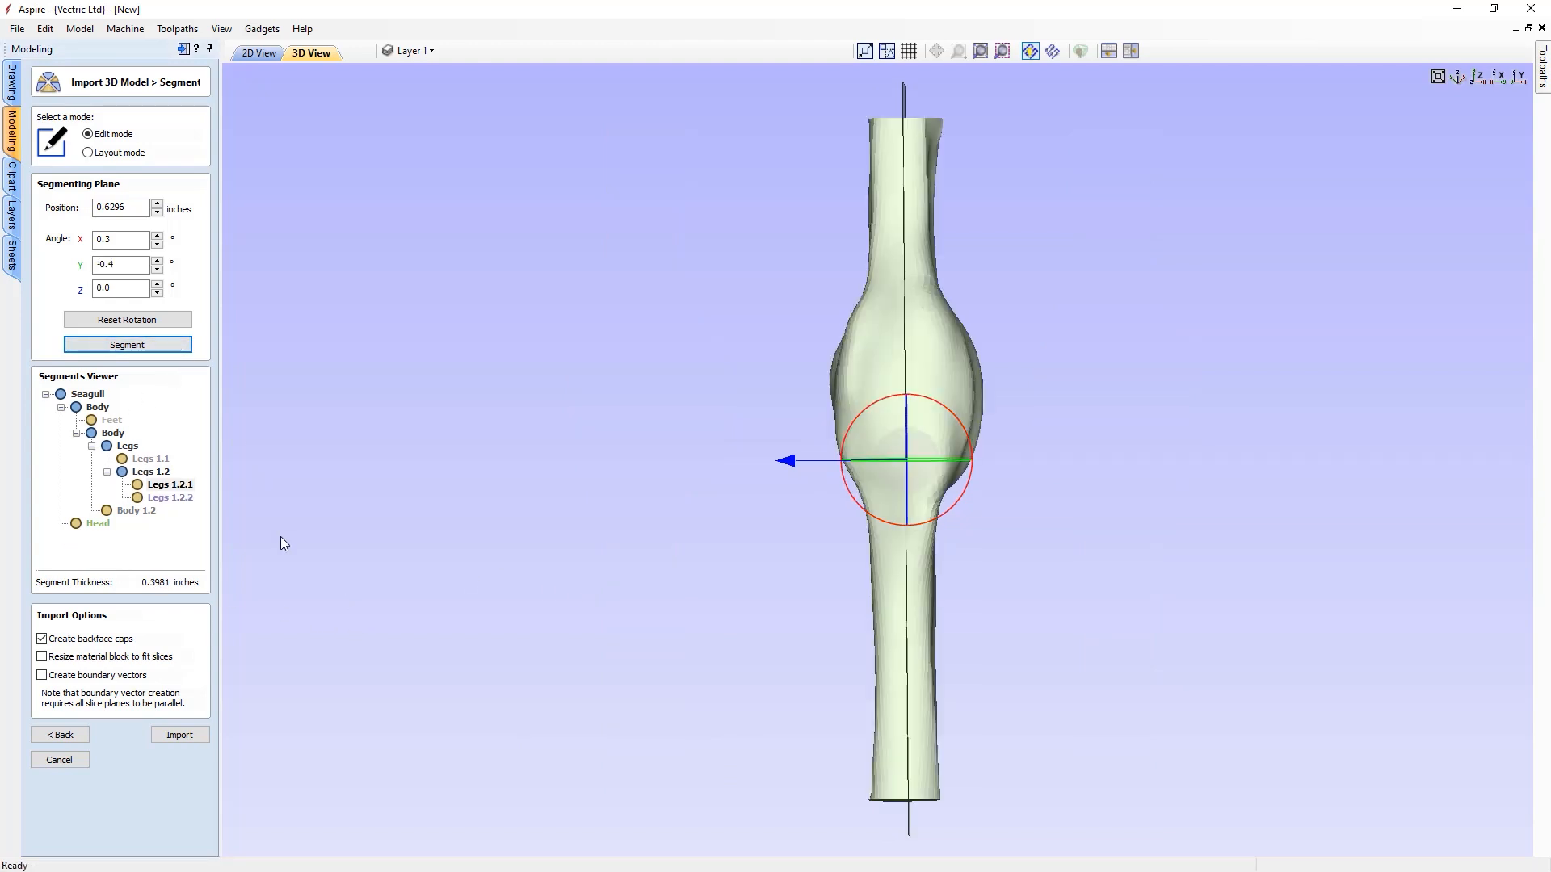
- Examine the two separate legs, their parent segment, the Legs 1.1 sliver and the underside of Body 1.2
click(170, 498)
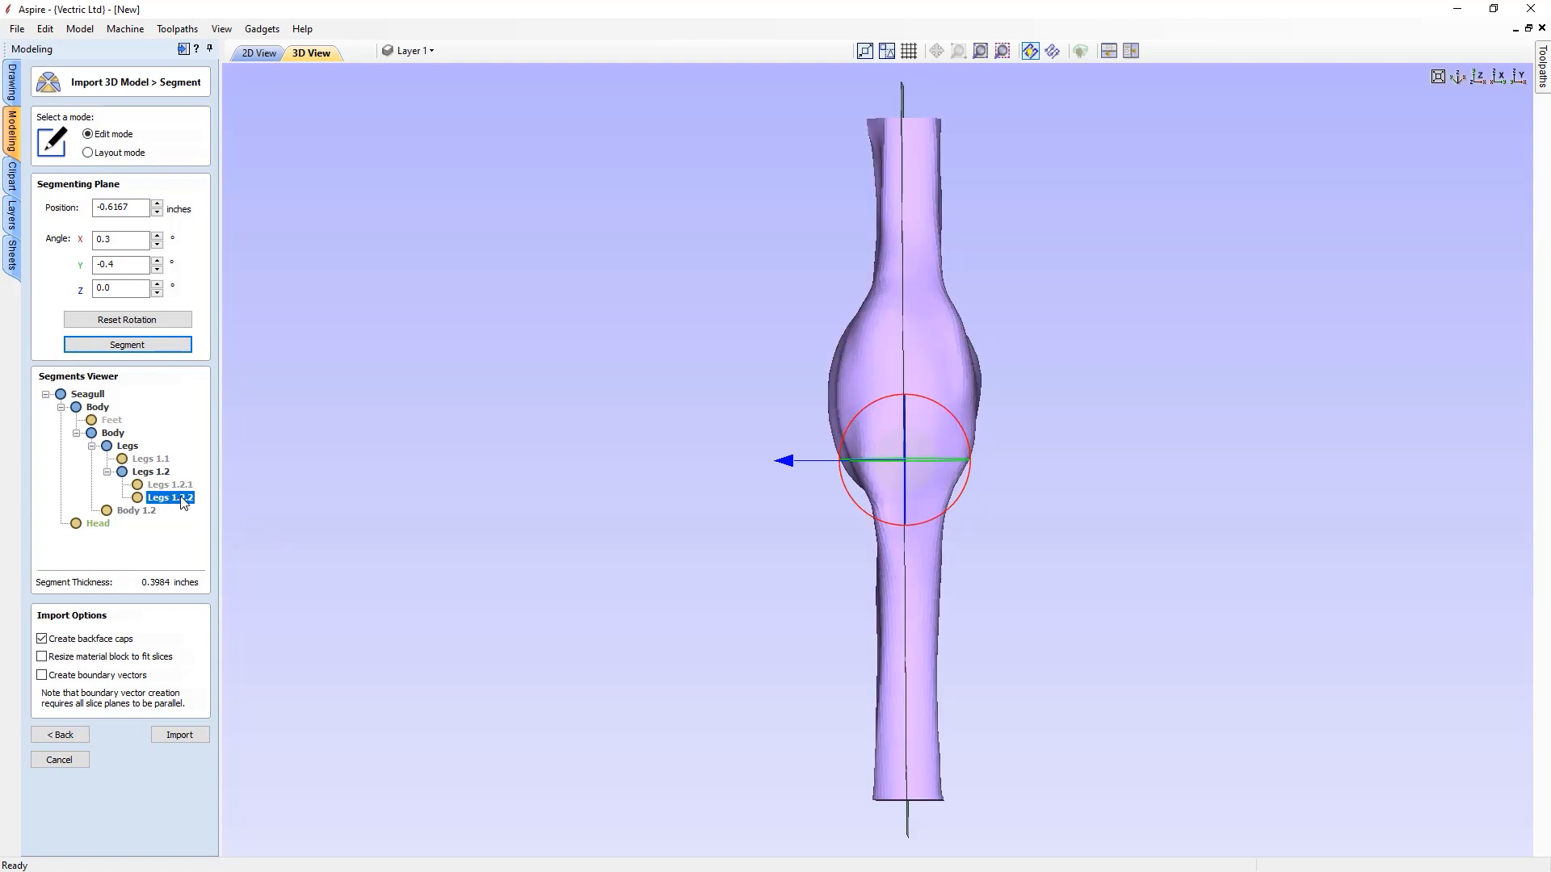
click(155, 485)
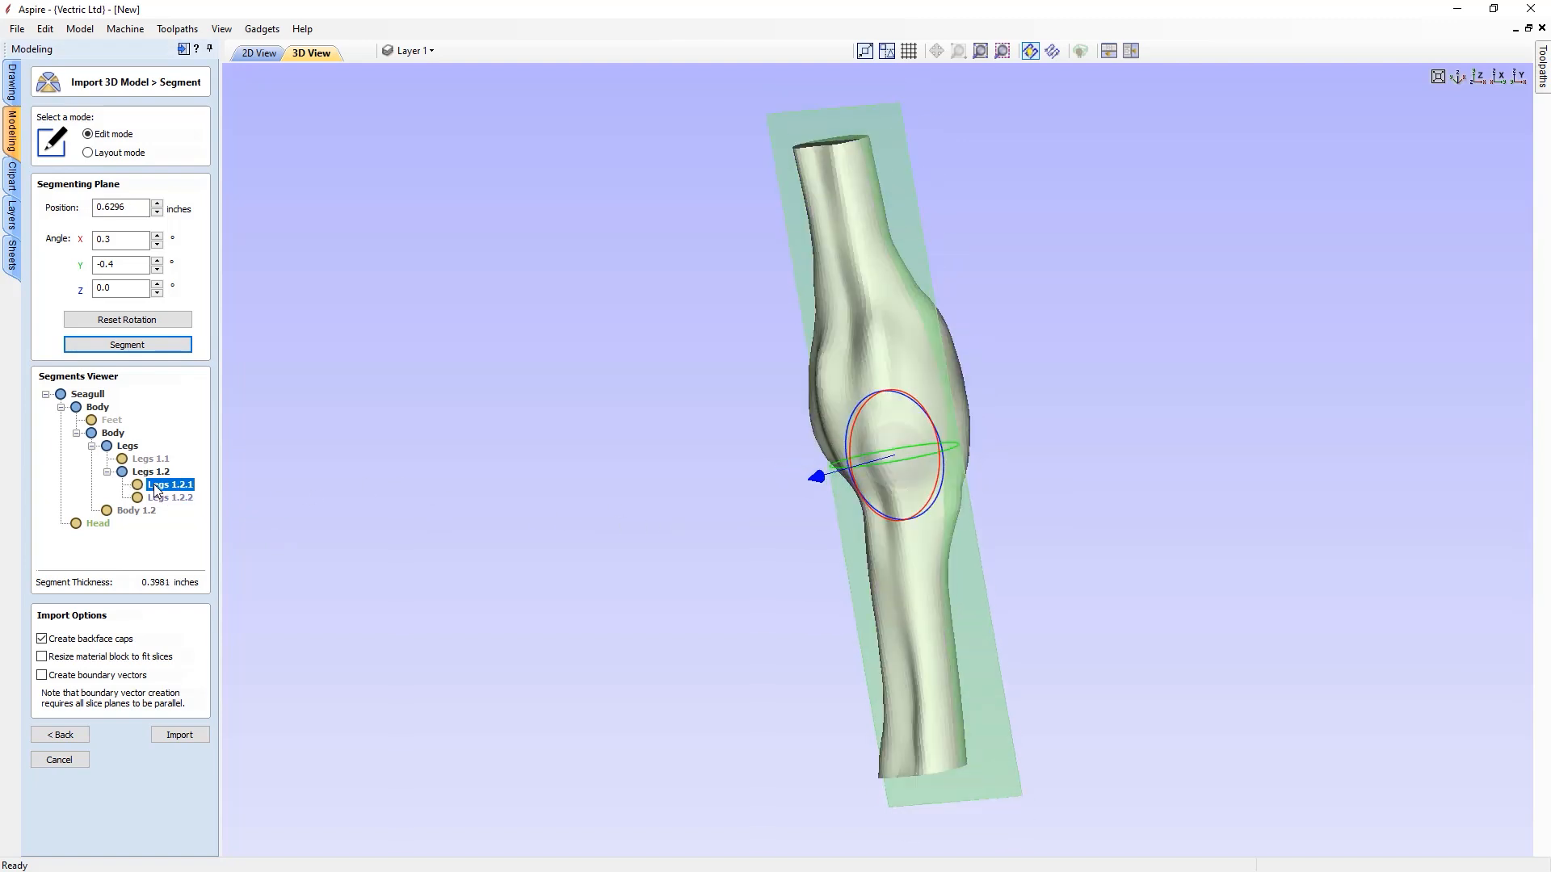
click(155, 475)
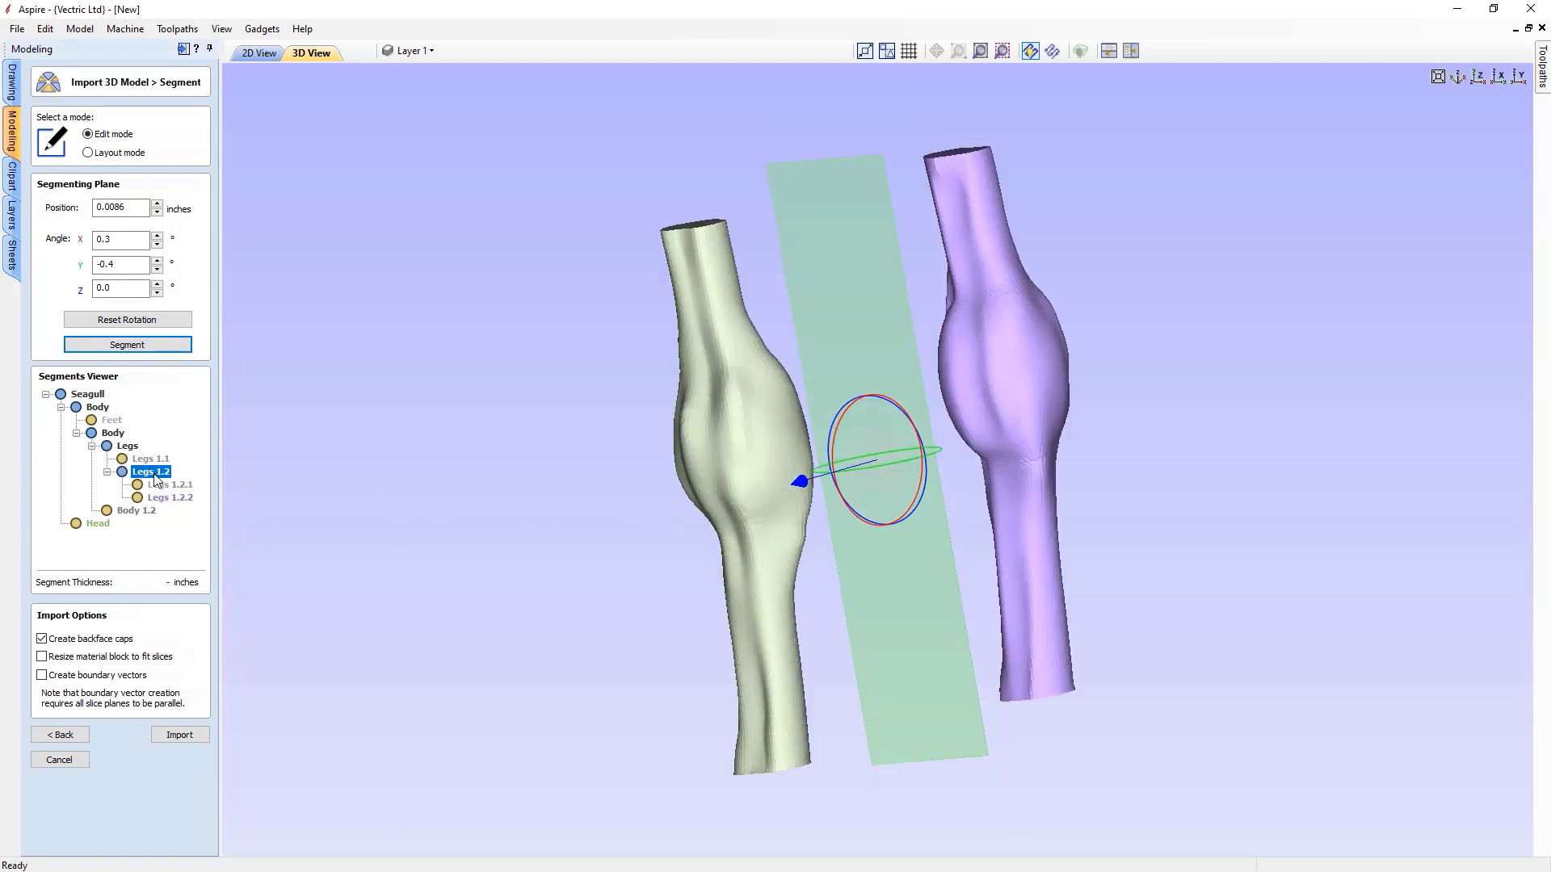
click(150, 460)
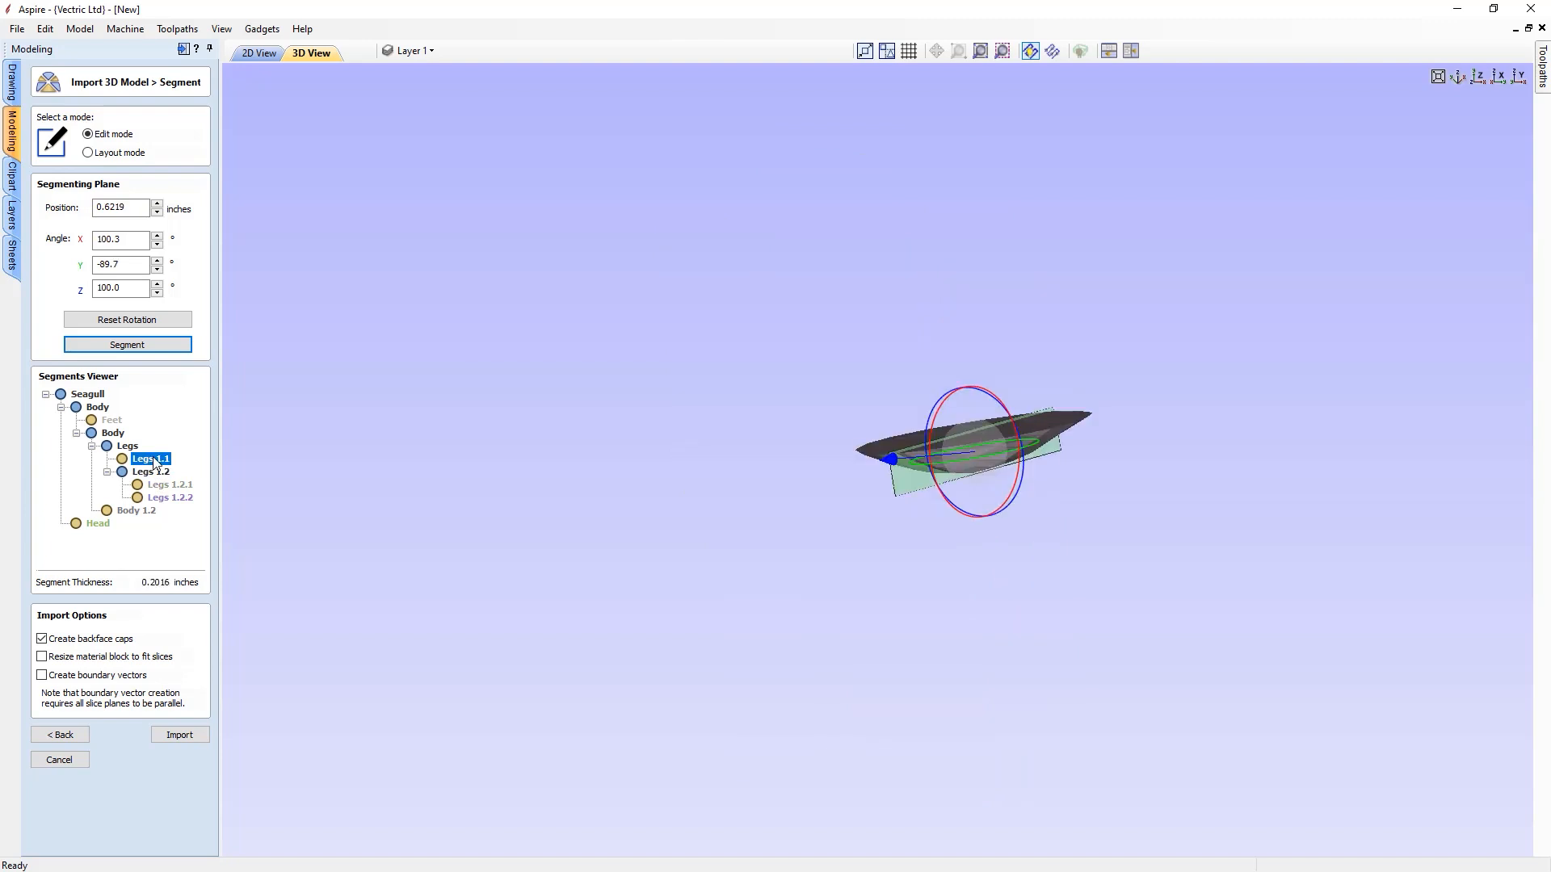
click(142, 511)
drag(772, 707, 753, 302)
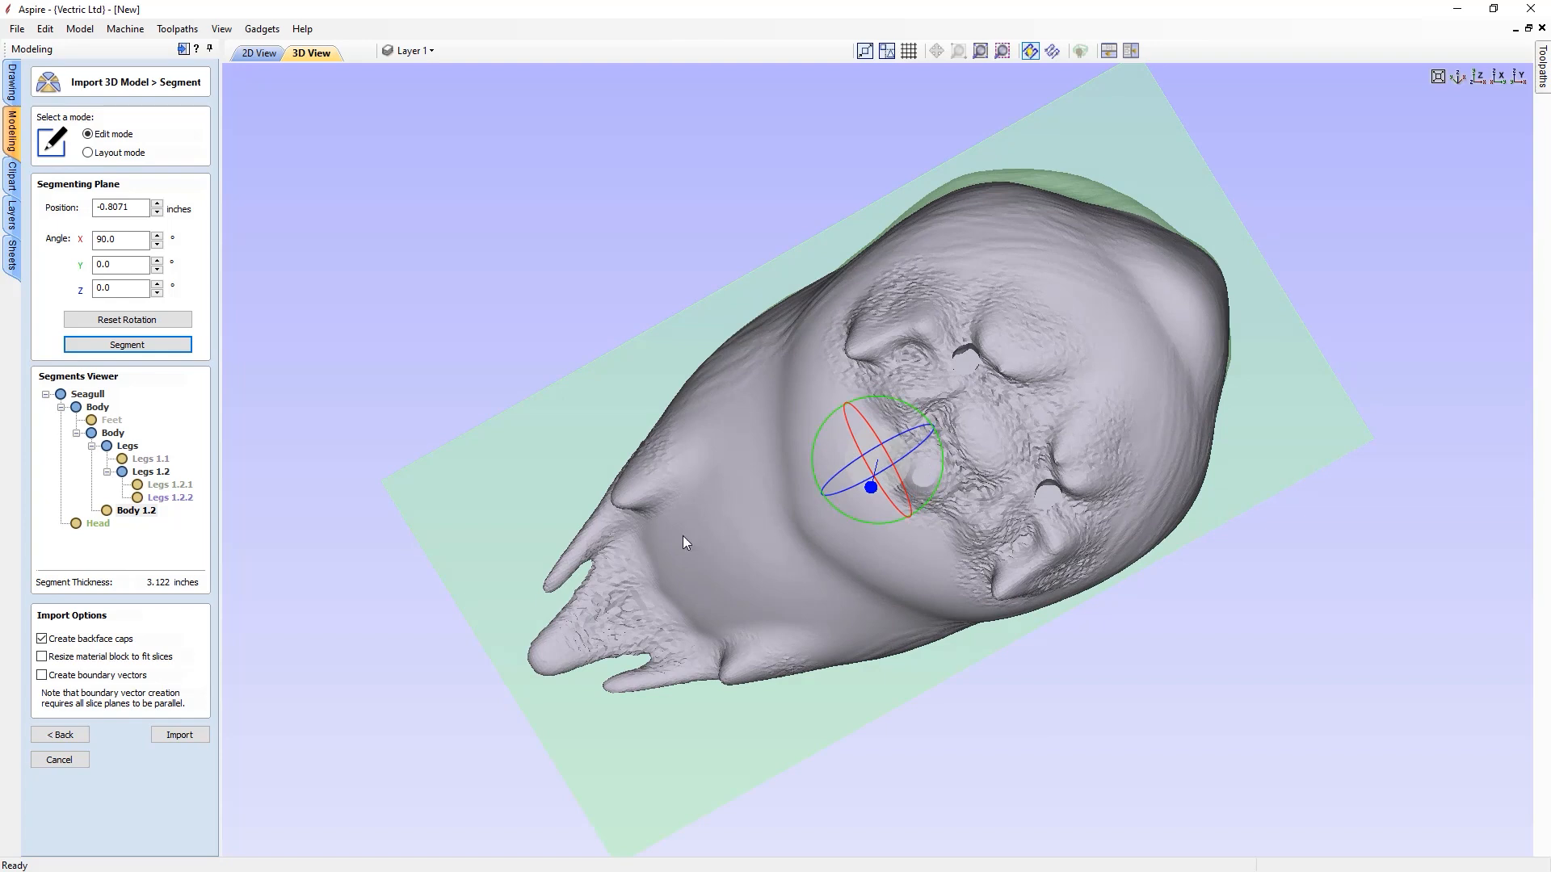
- Merge the Legs 1.1 sliver into the Body 1.2 segment and inspect the combined body from several angles
click(159, 461)
drag(153, 459, 126, 517)
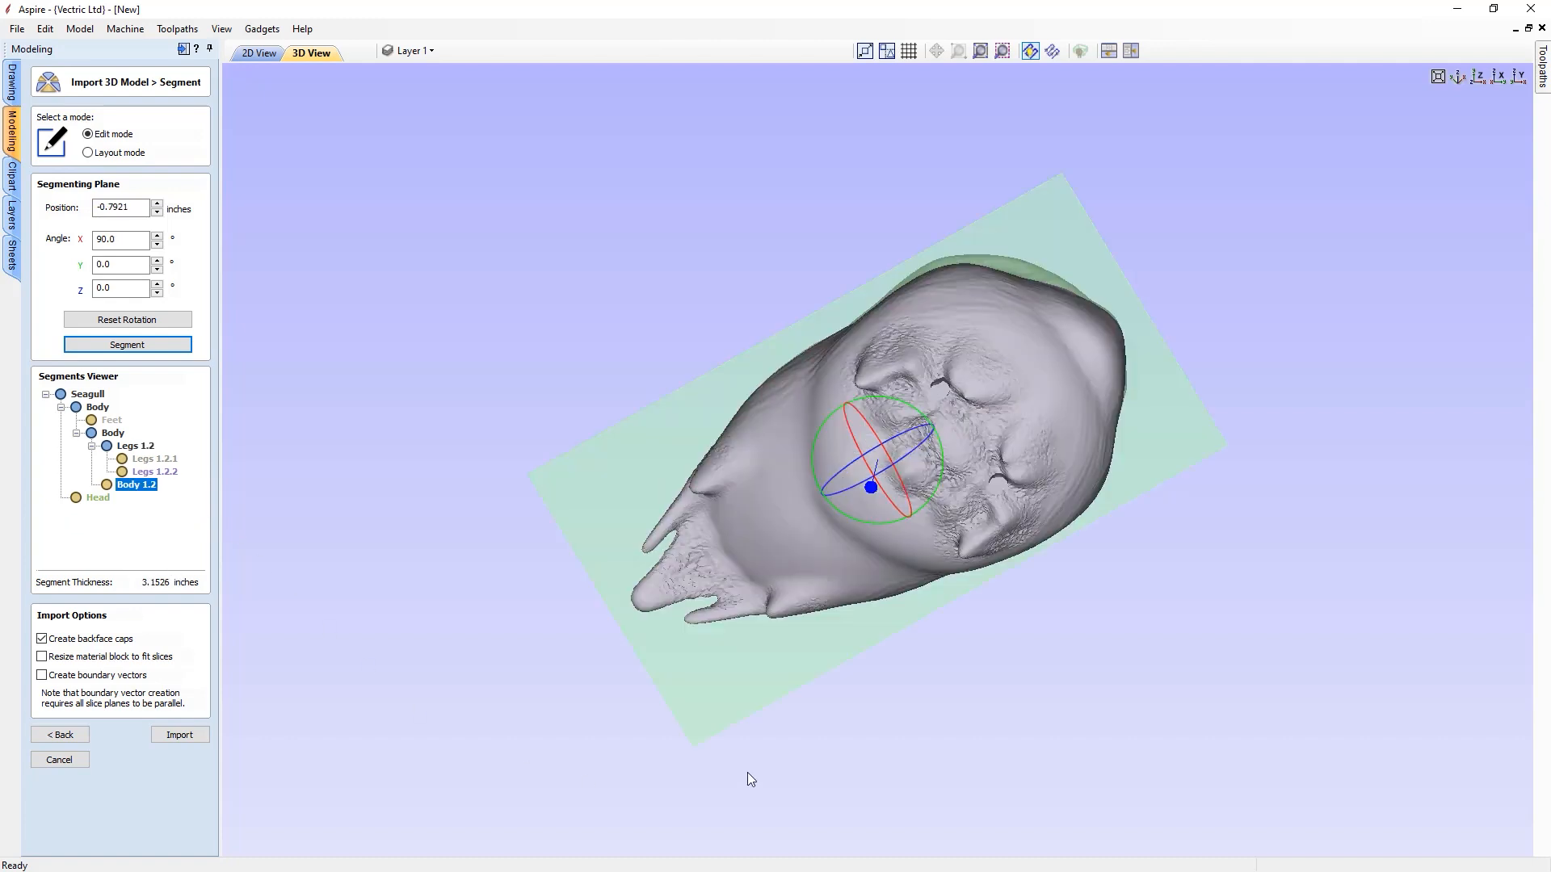
drag(904, 685, 482, 781)
drag(575, 663, 903, 423)
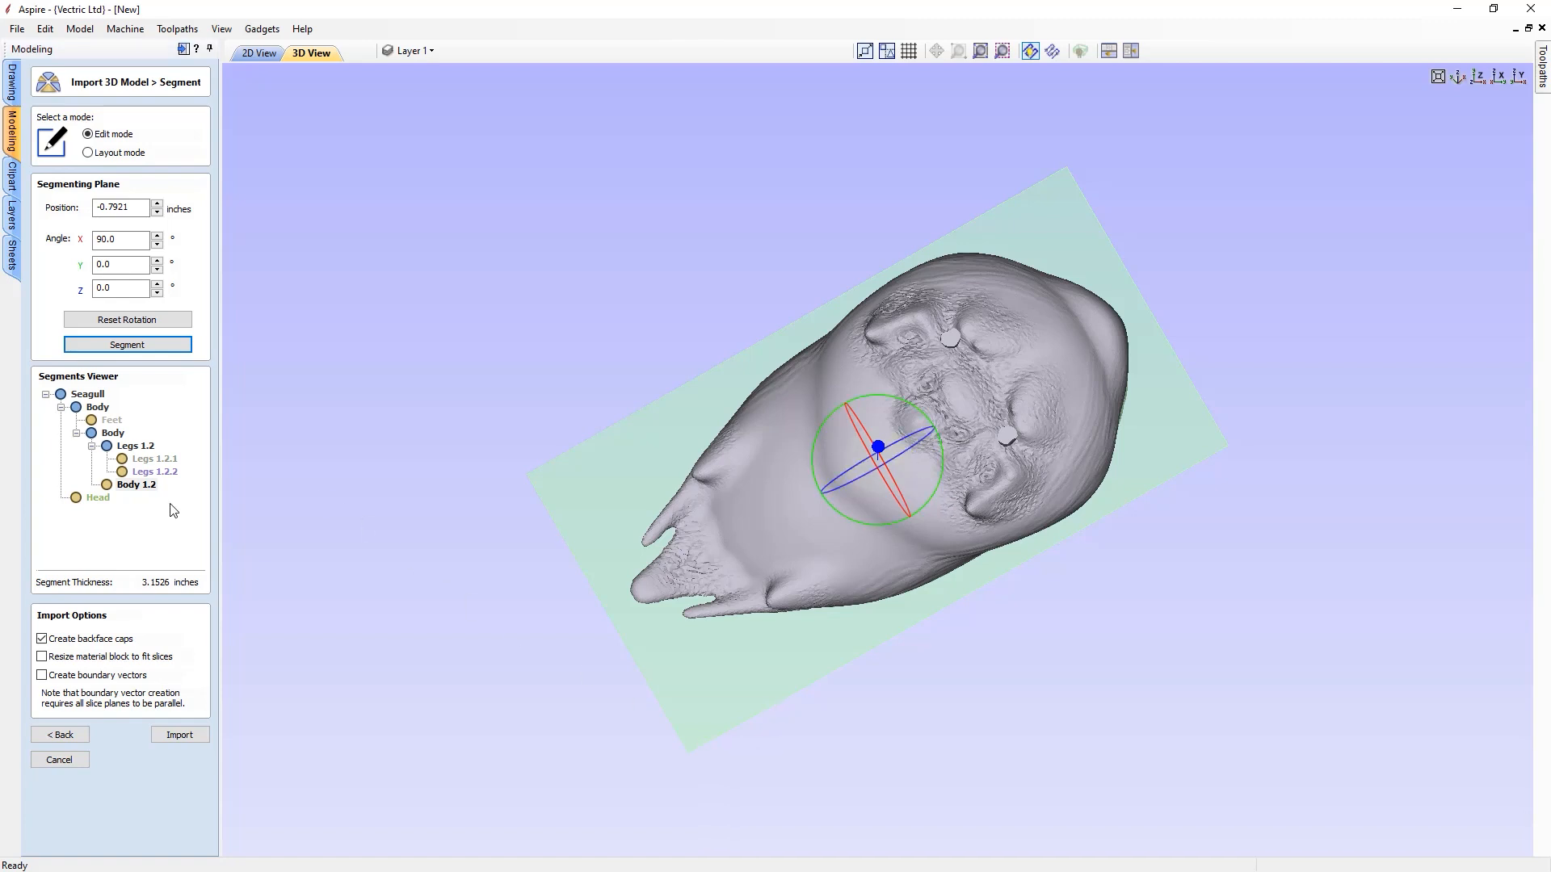
drag(751, 273, 834, 700)
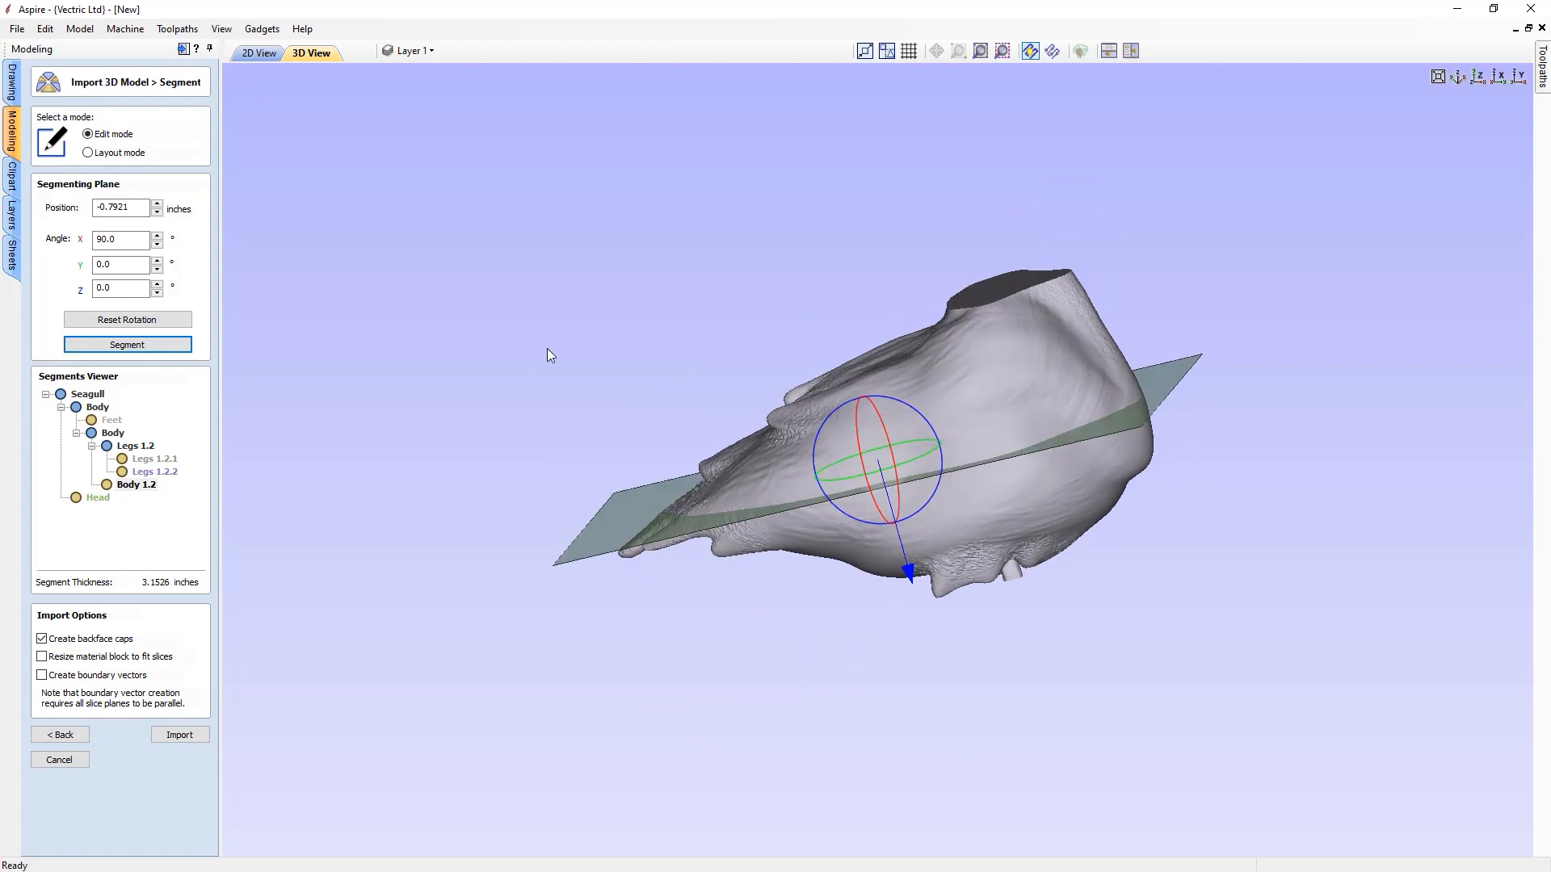
drag(533, 357, 249, 296)
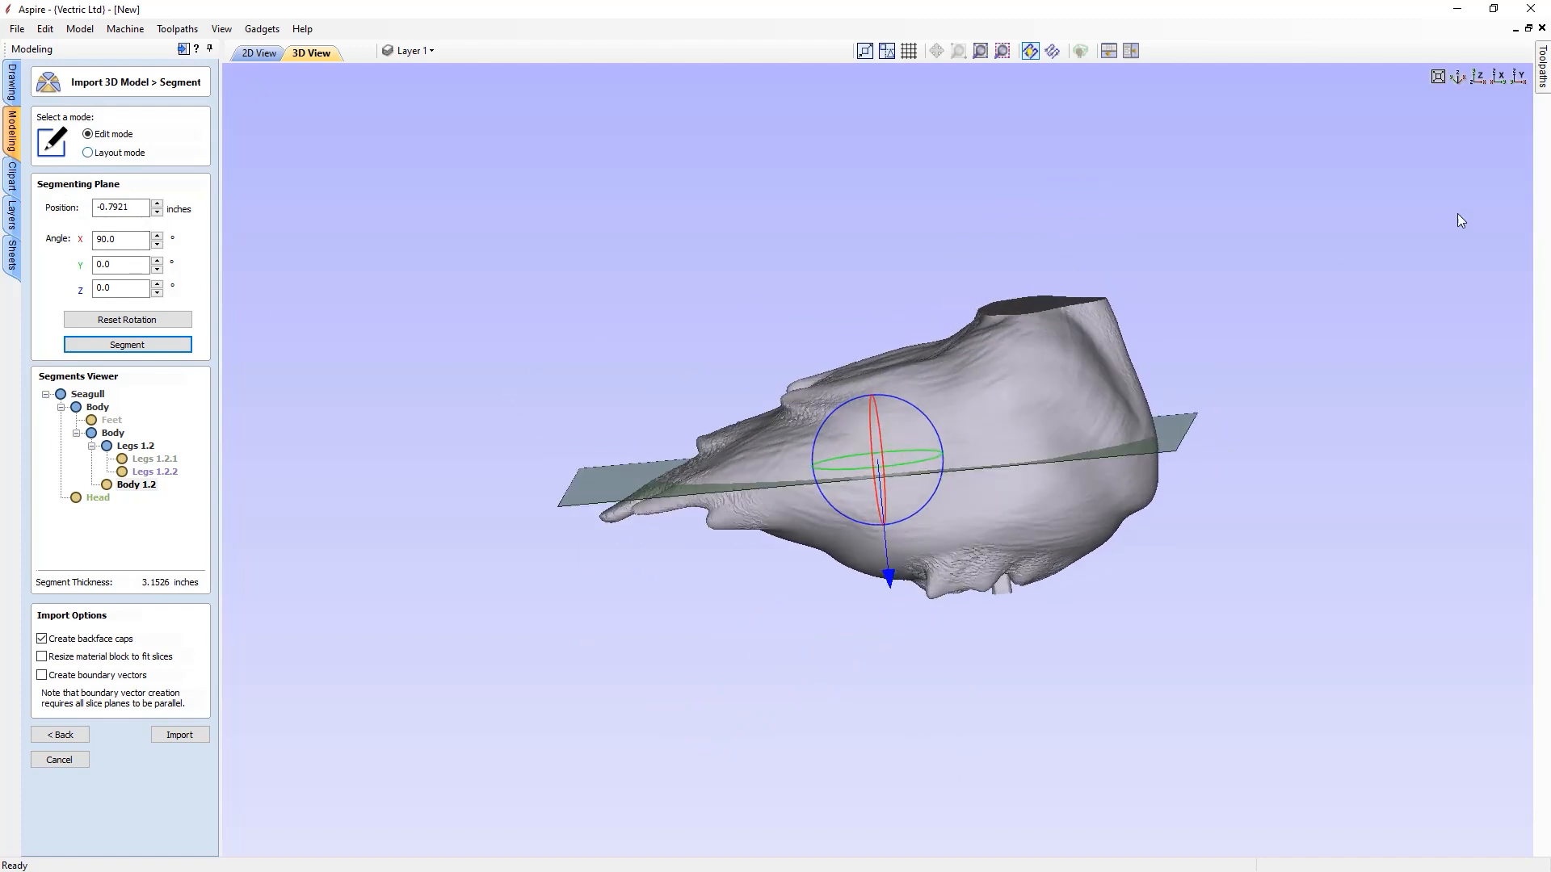
- Switch to Layout mode, try the next orientation for Body 1.2 and return it to its lying position
click(101, 153)
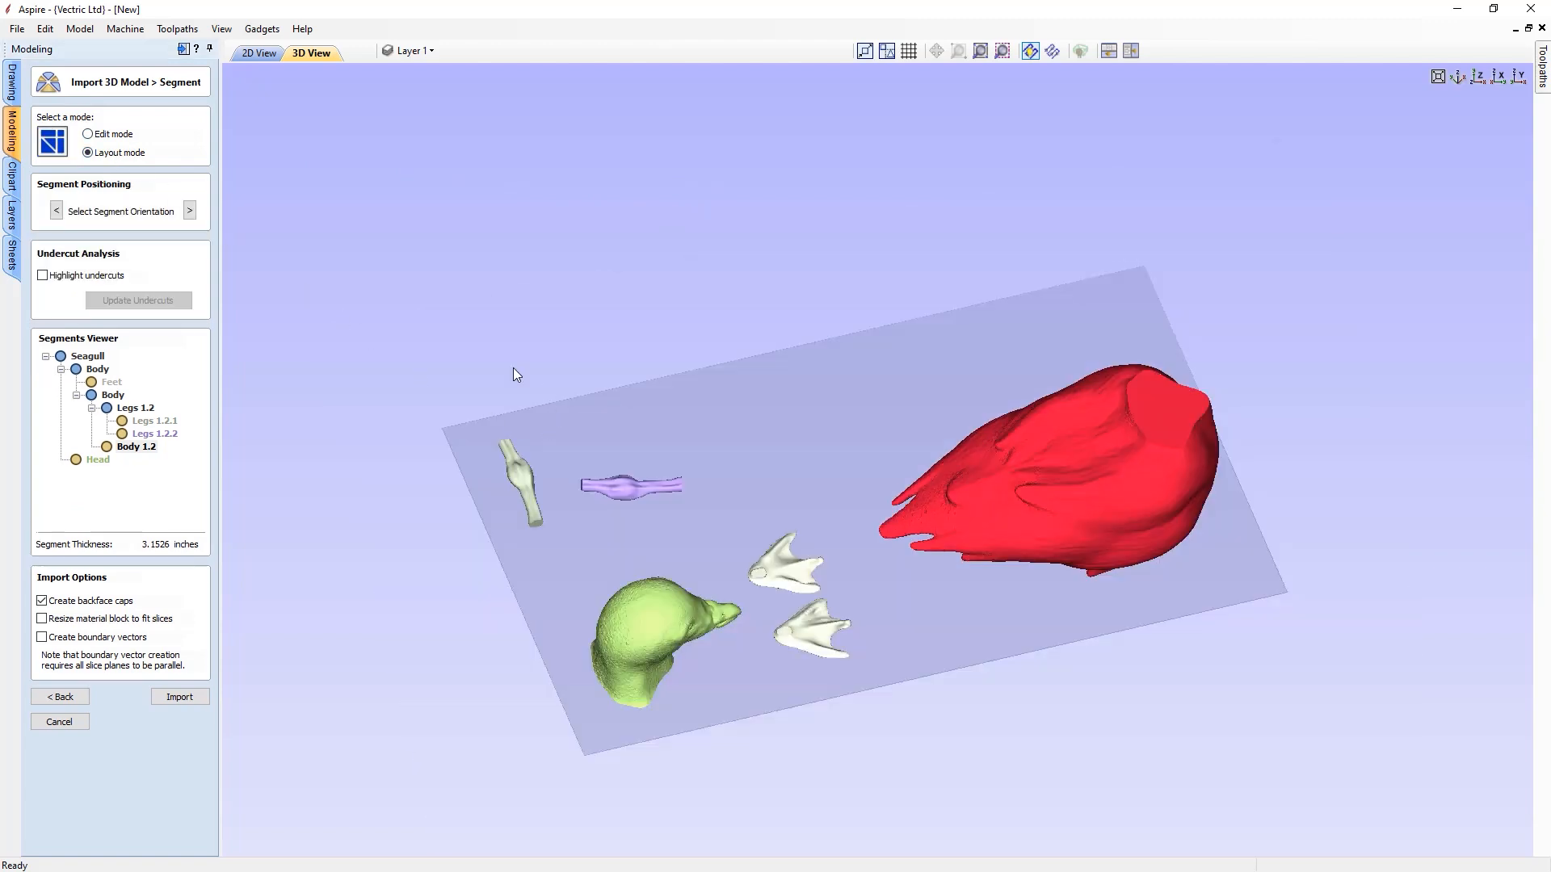
drag(766, 512, 824, 542)
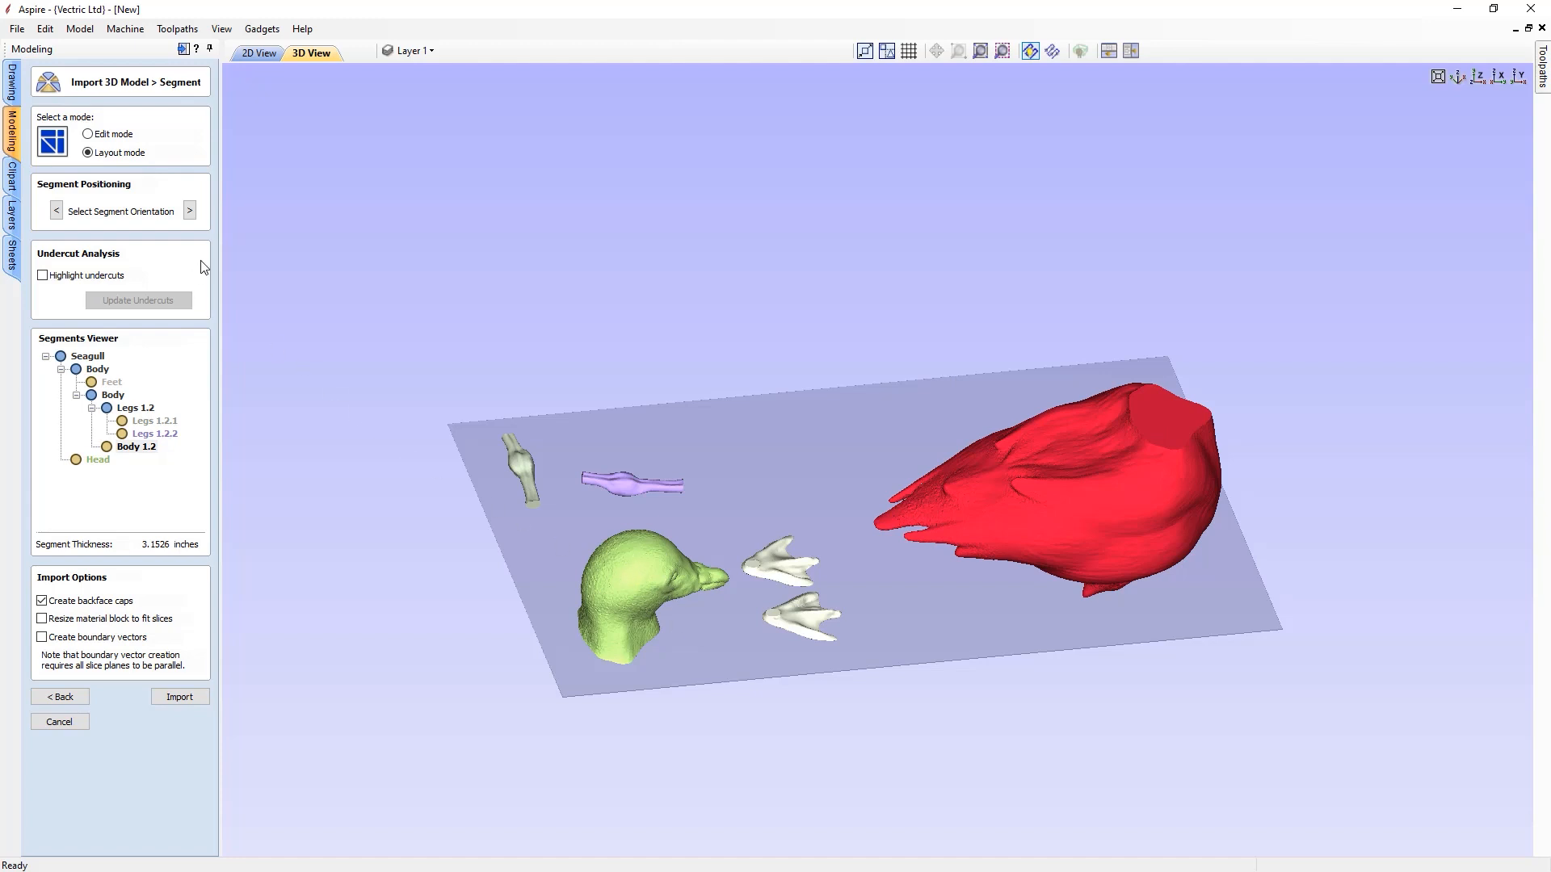
click(190, 212)
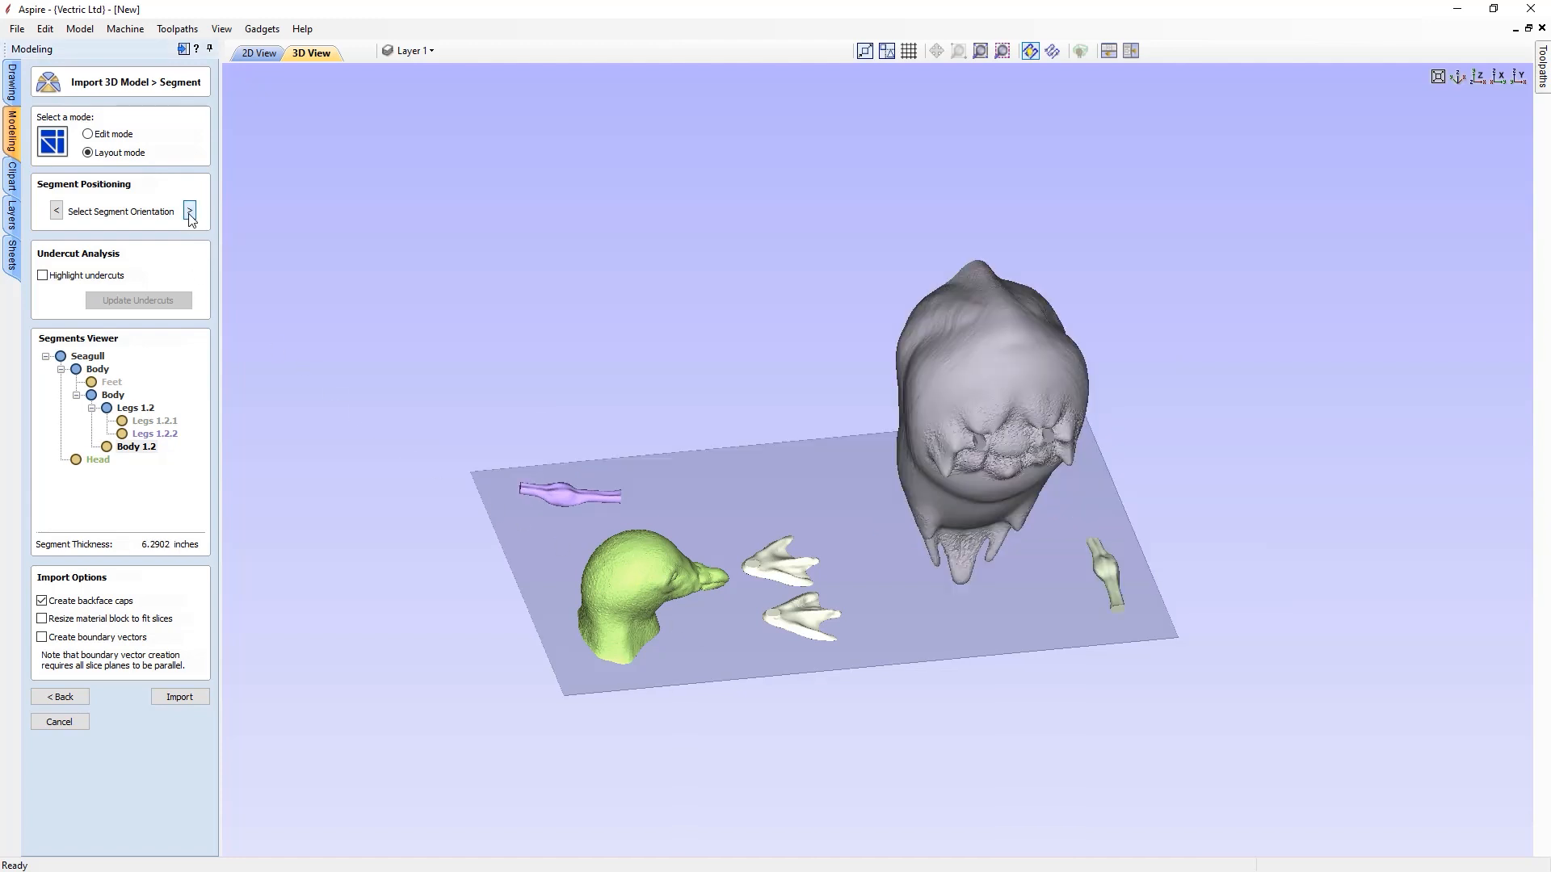
click(56, 210)
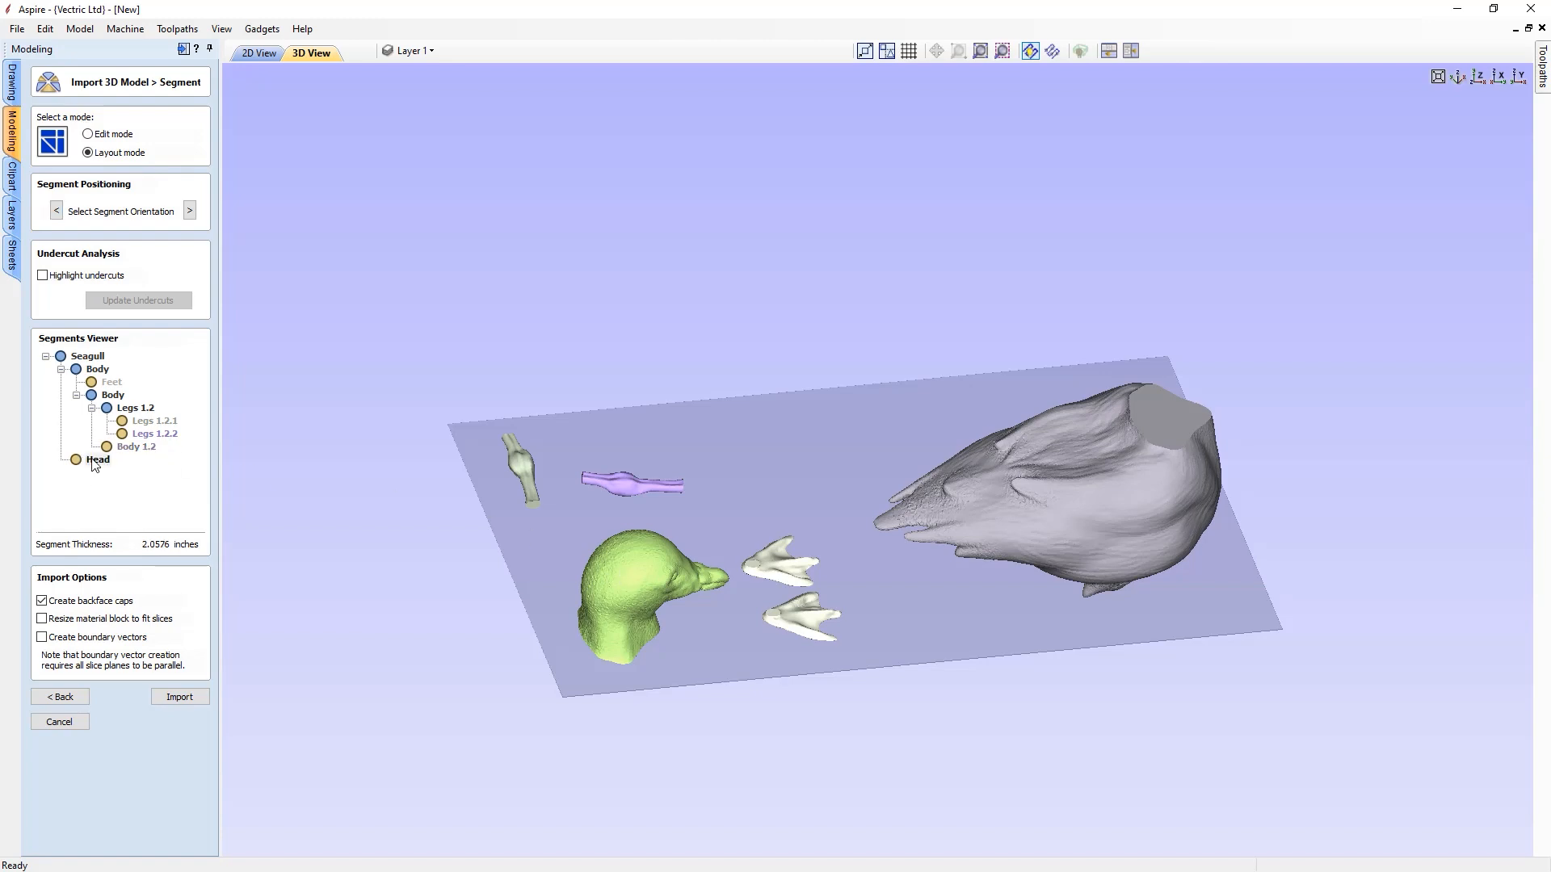
- Change the Head segment's orientation so the head lies on its side with the neck cut facing sideways
click(621, 572)
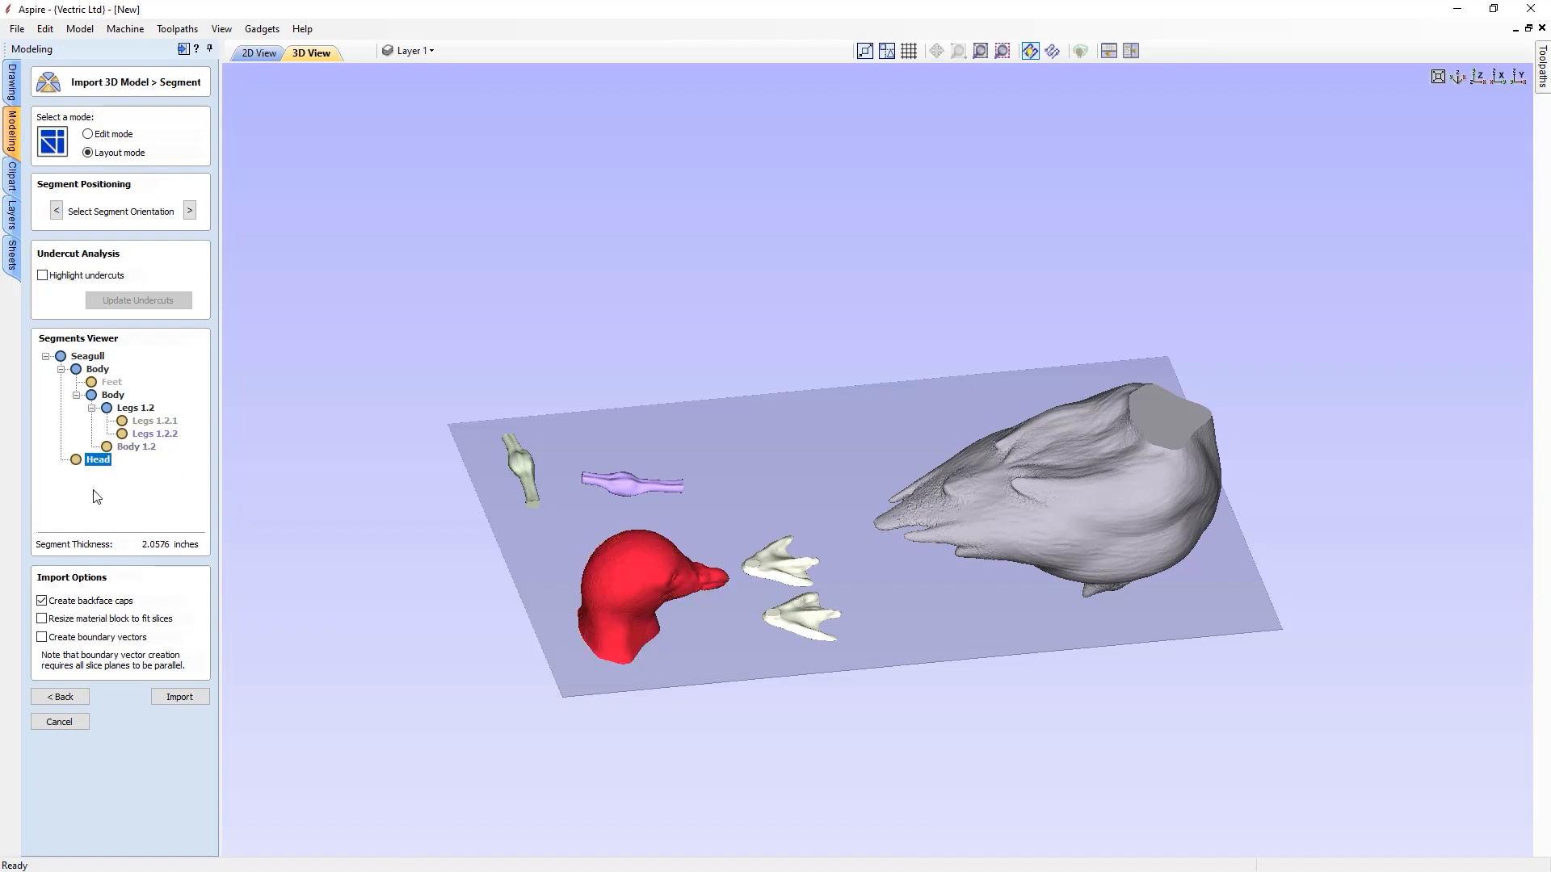
click(1034, 488)
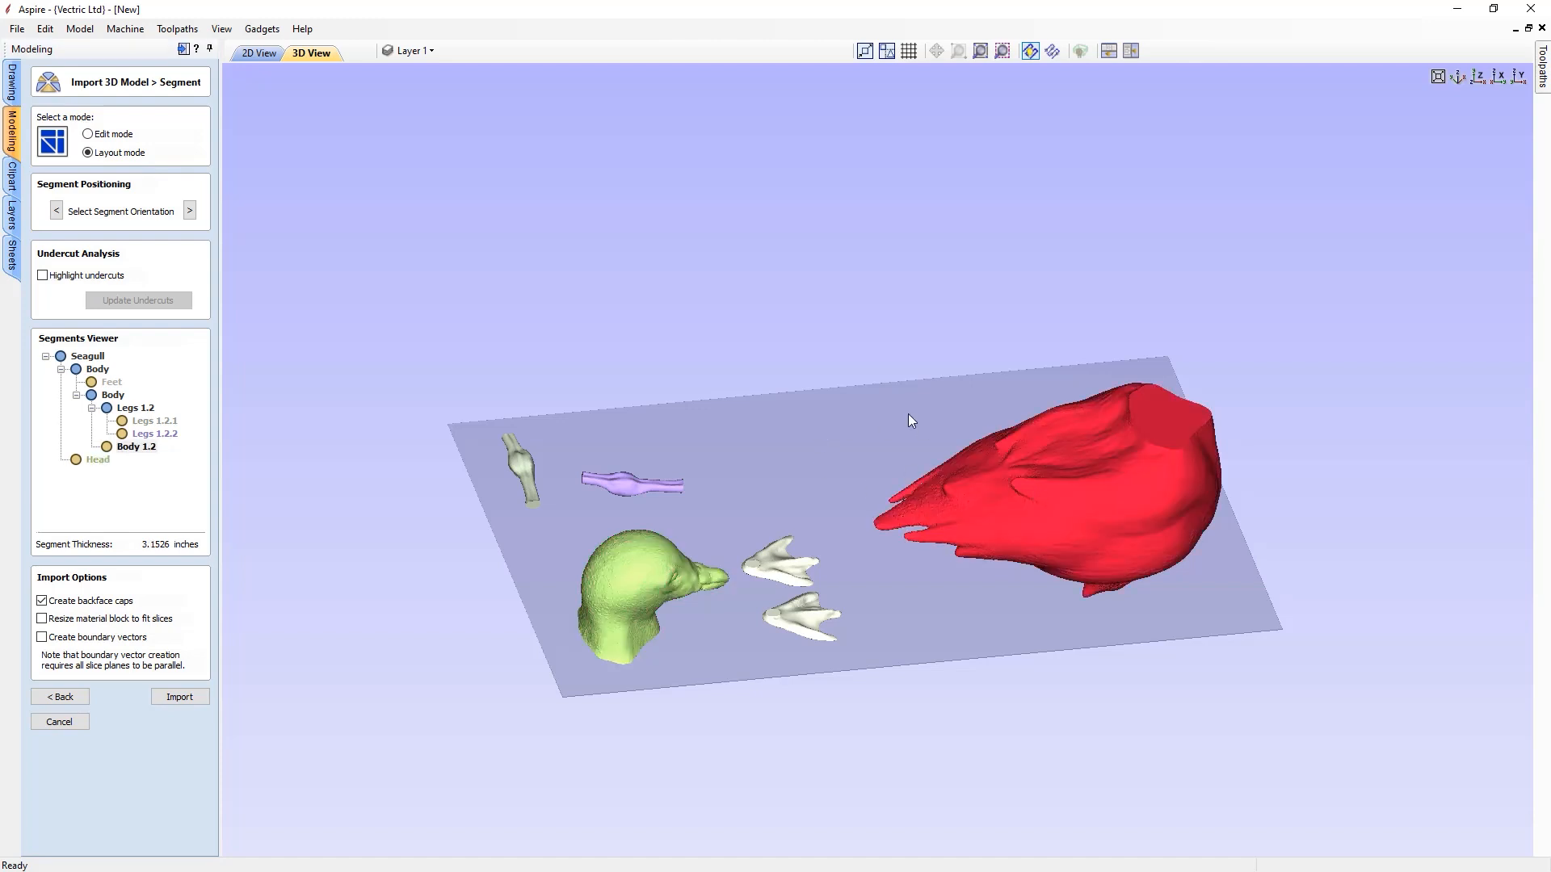
click(641, 570)
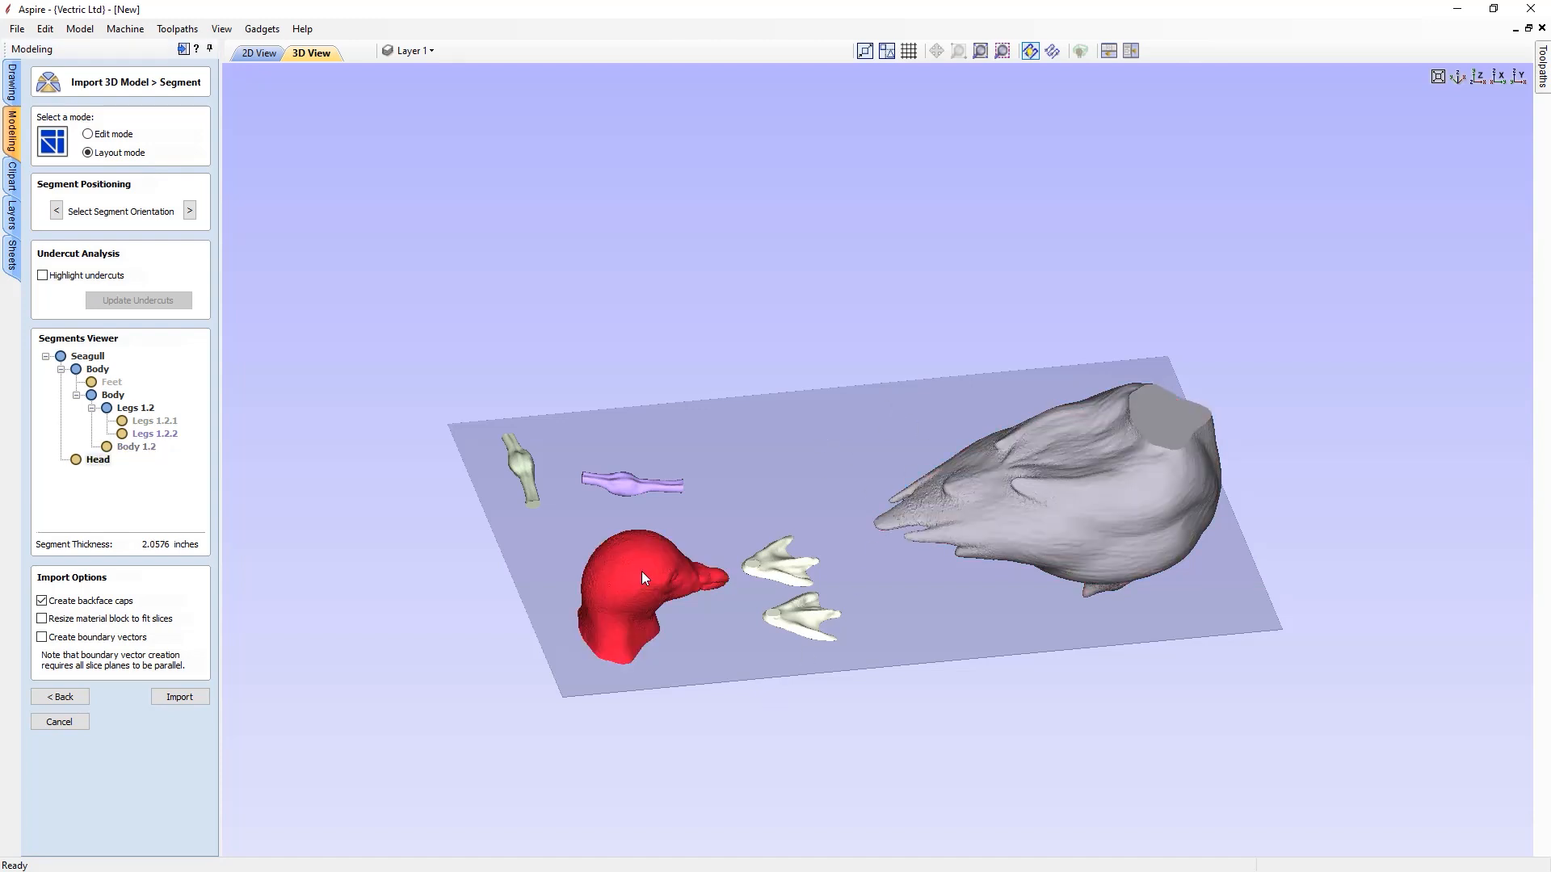
click(189, 211)
click(189, 211)
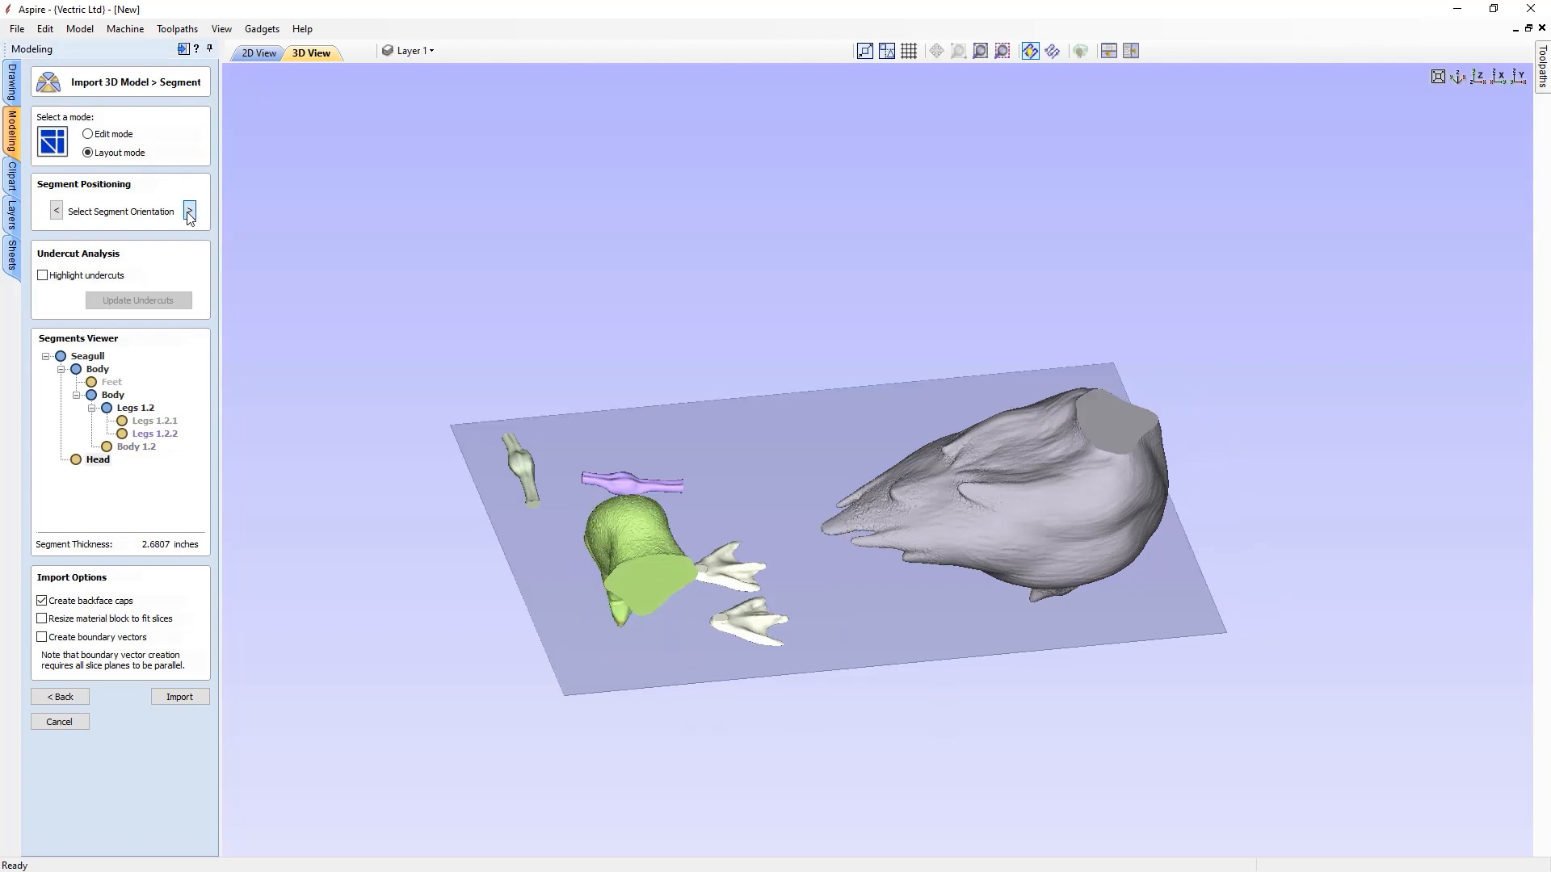
click(189, 211)
click(189, 211)
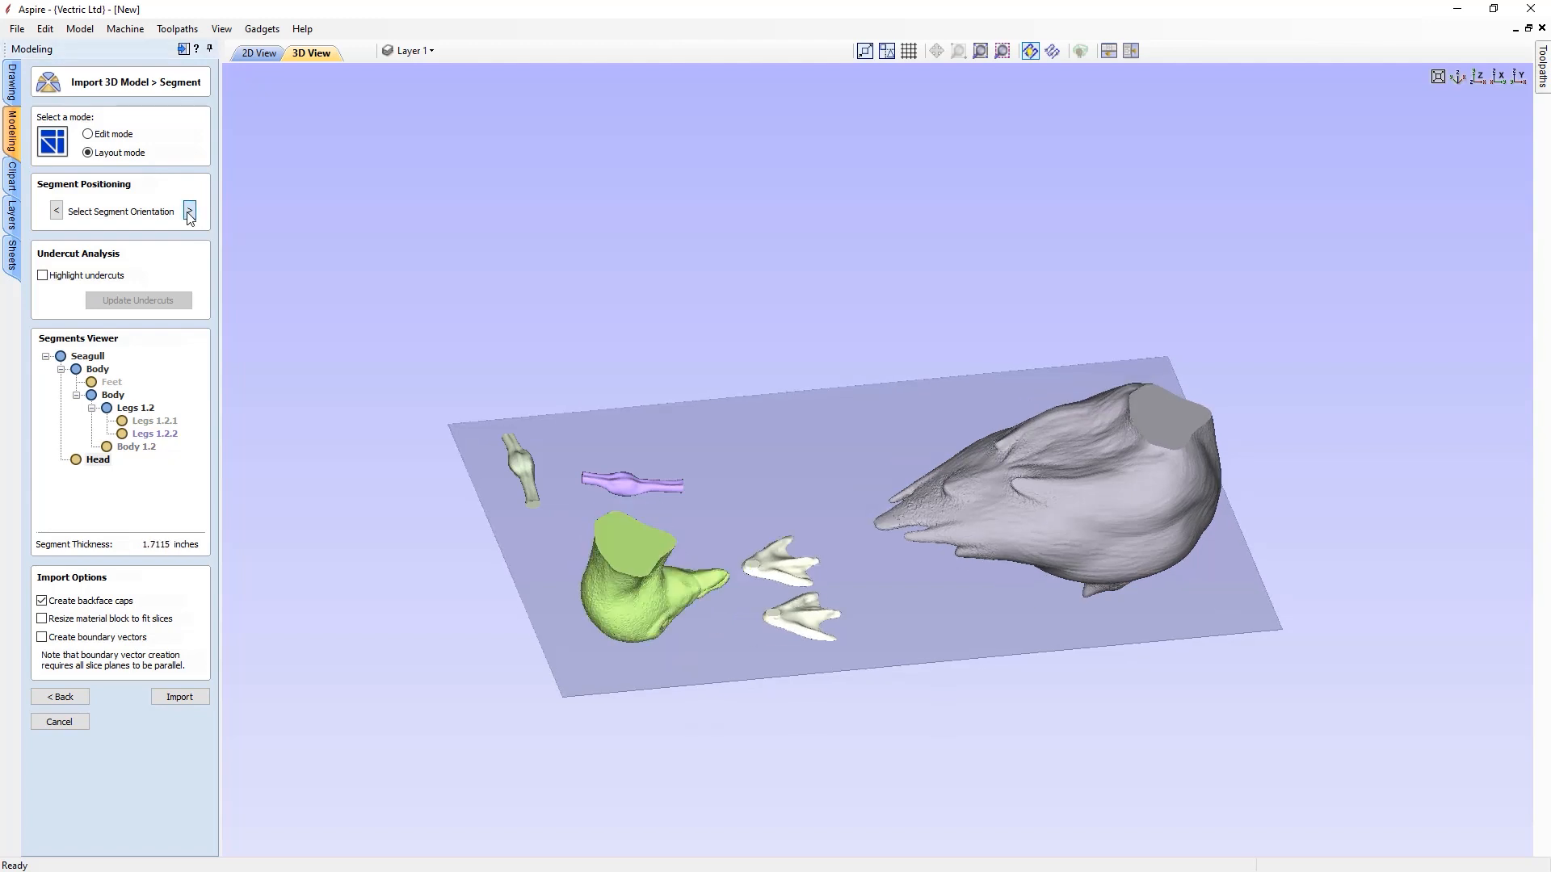
drag(987, 613, 976, 677)
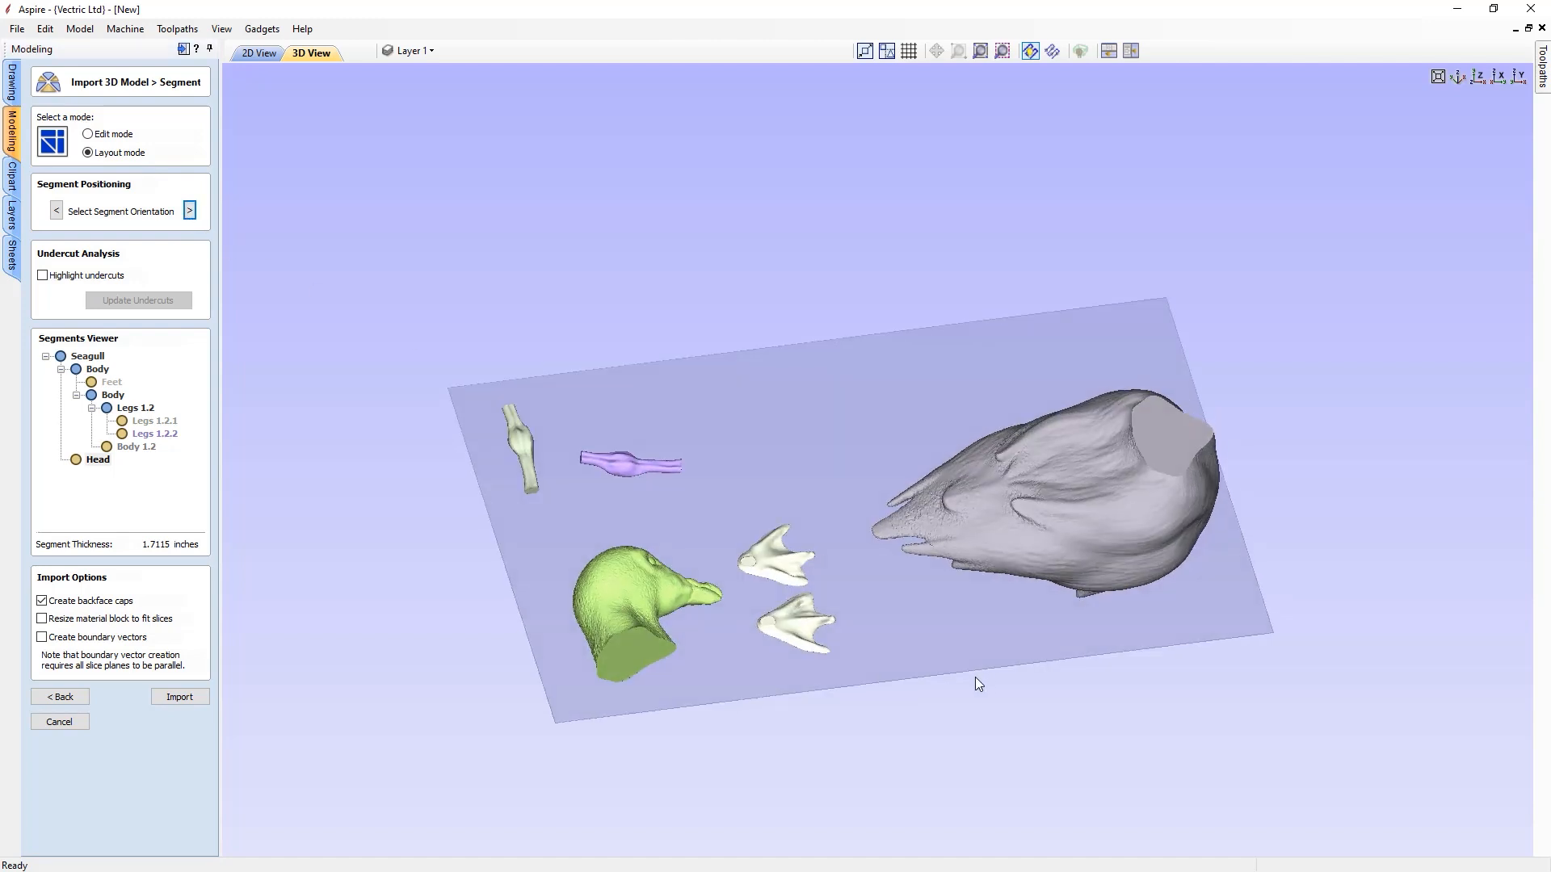
- Highlight the undercuts on the laid-out segments and examine them from above and below
click(43, 275)
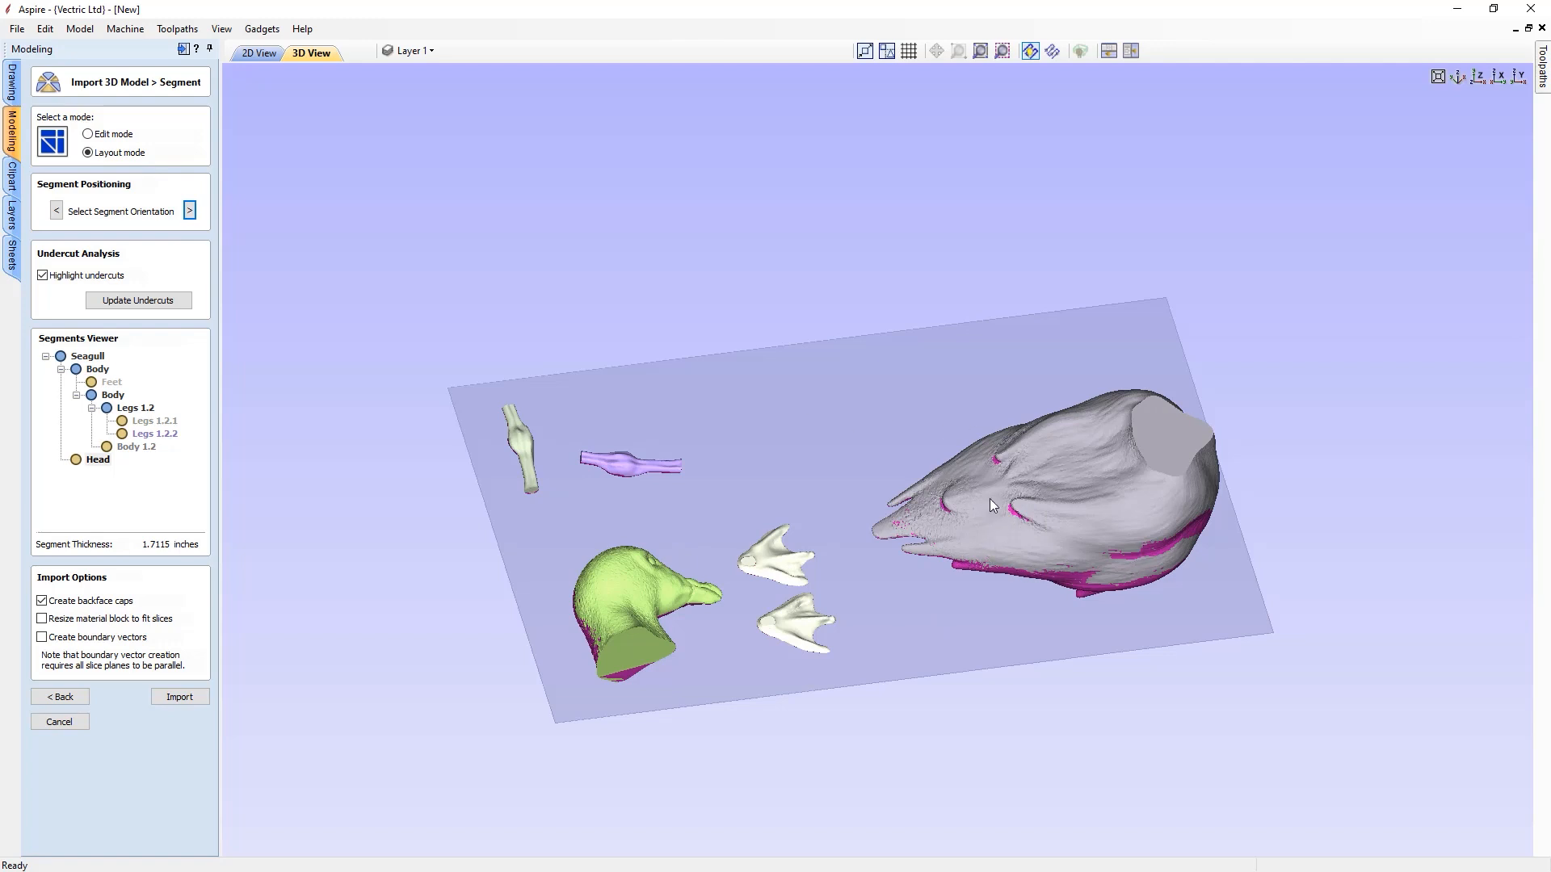
drag(1016, 627, 551, 423)
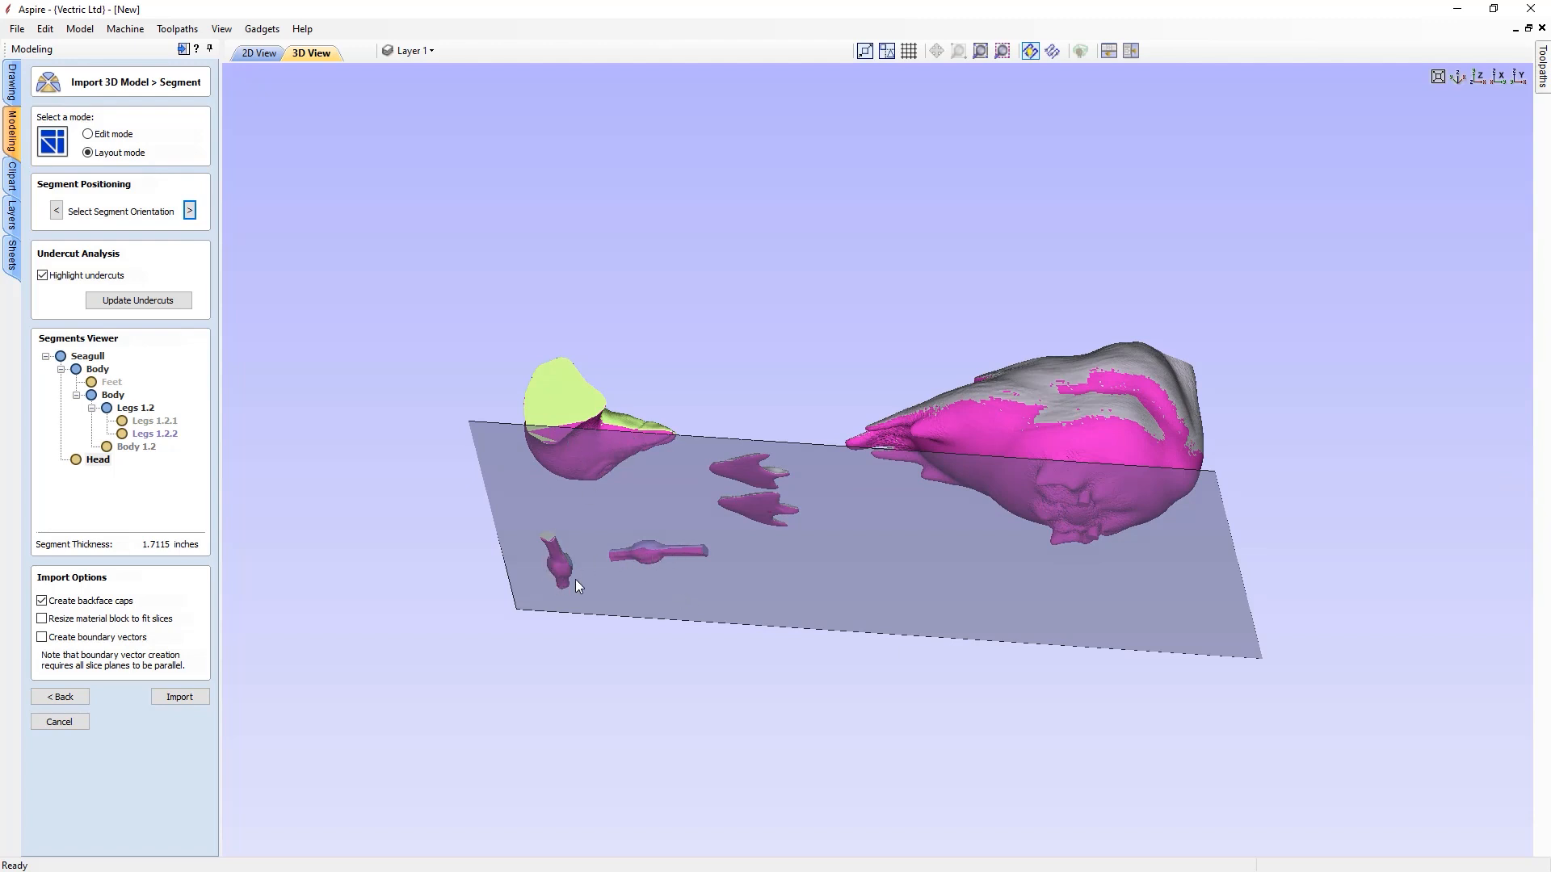
mouse_move(674, 496)
mouse_down()
mouse_move(677, 688)
mouse_move(927, 727)
mouse_move(595, 651)
mouse_move(659, 476)
mouse_up()
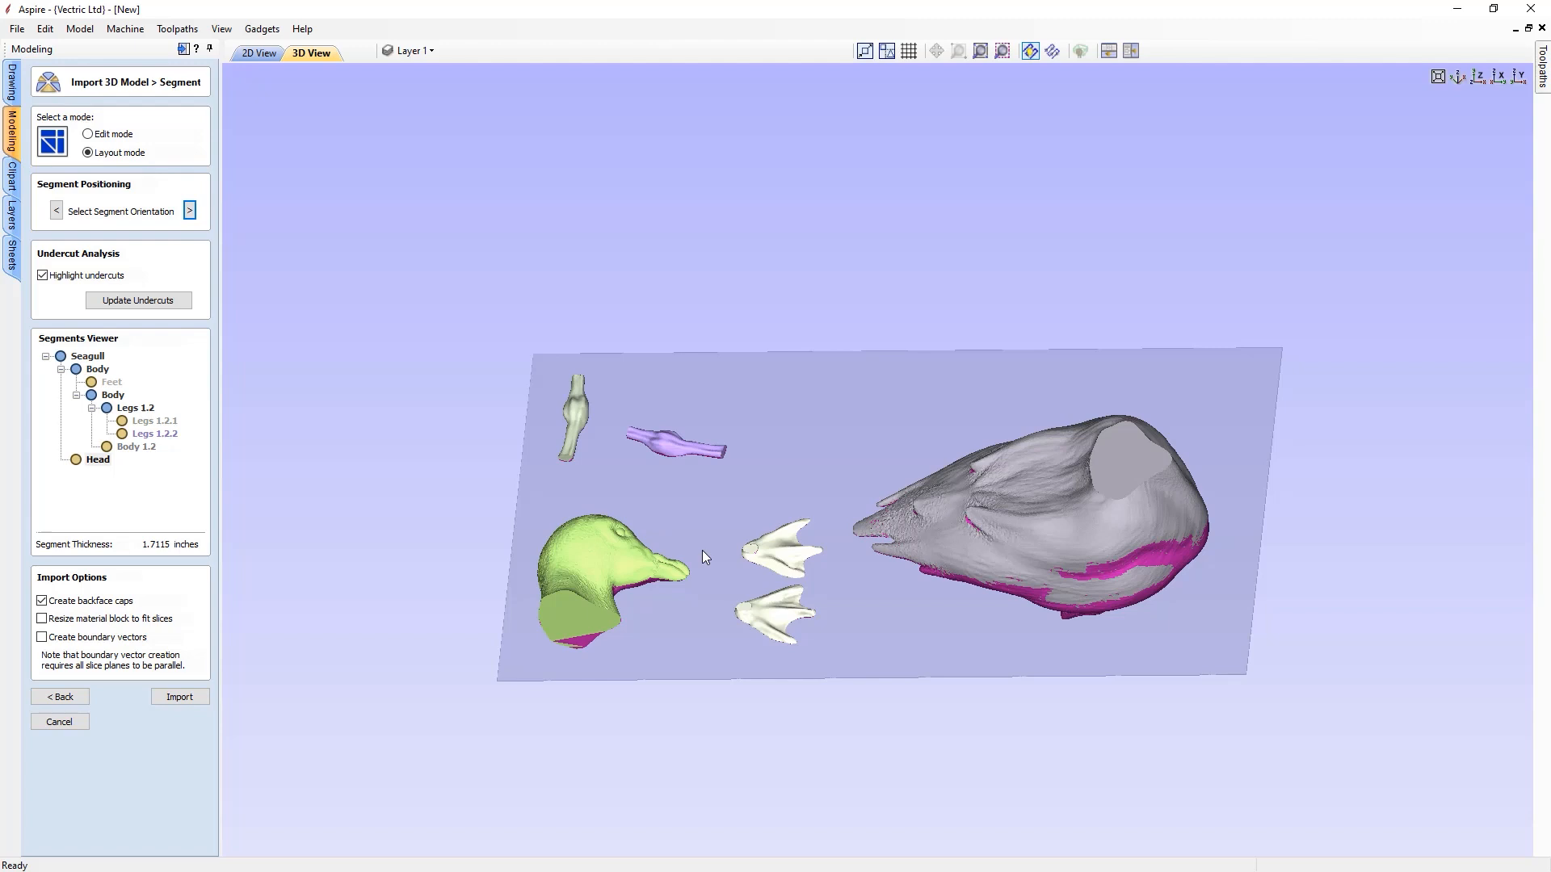
- Examine the highlighted undercuts on the body, head, legs and feet from the underside, at low angles and from directly above
drag(802, 665, 741, 414)
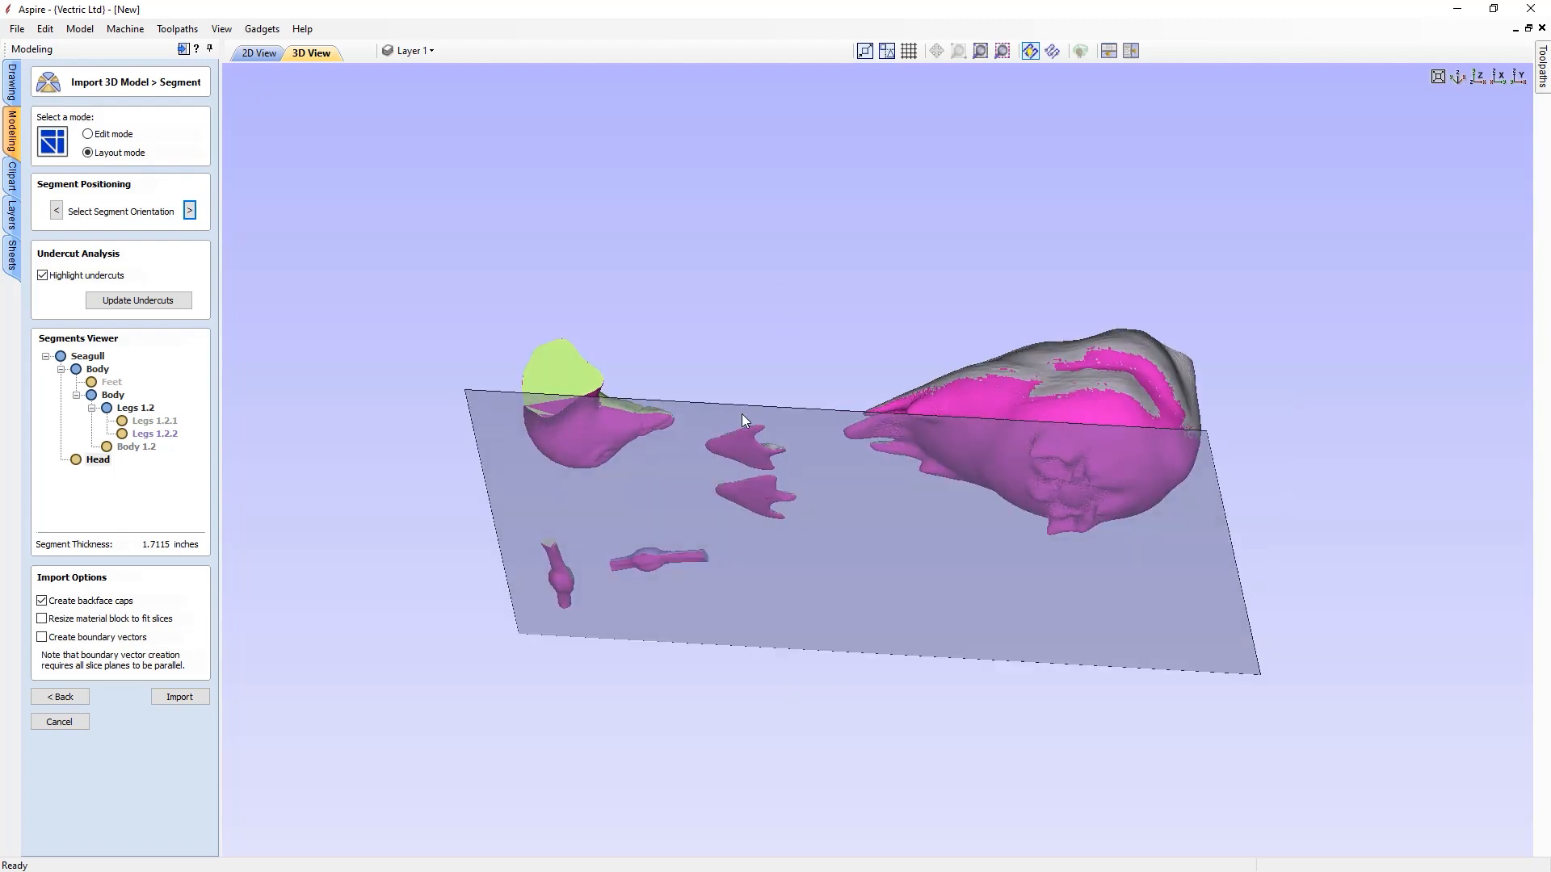
mouse_move(757, 585)
mouse_down()
mouse_move(754, 788)
mouse_move(825, 608)
mouse_move(868, 688)
mouse_move(772, 558)
mouse_up()
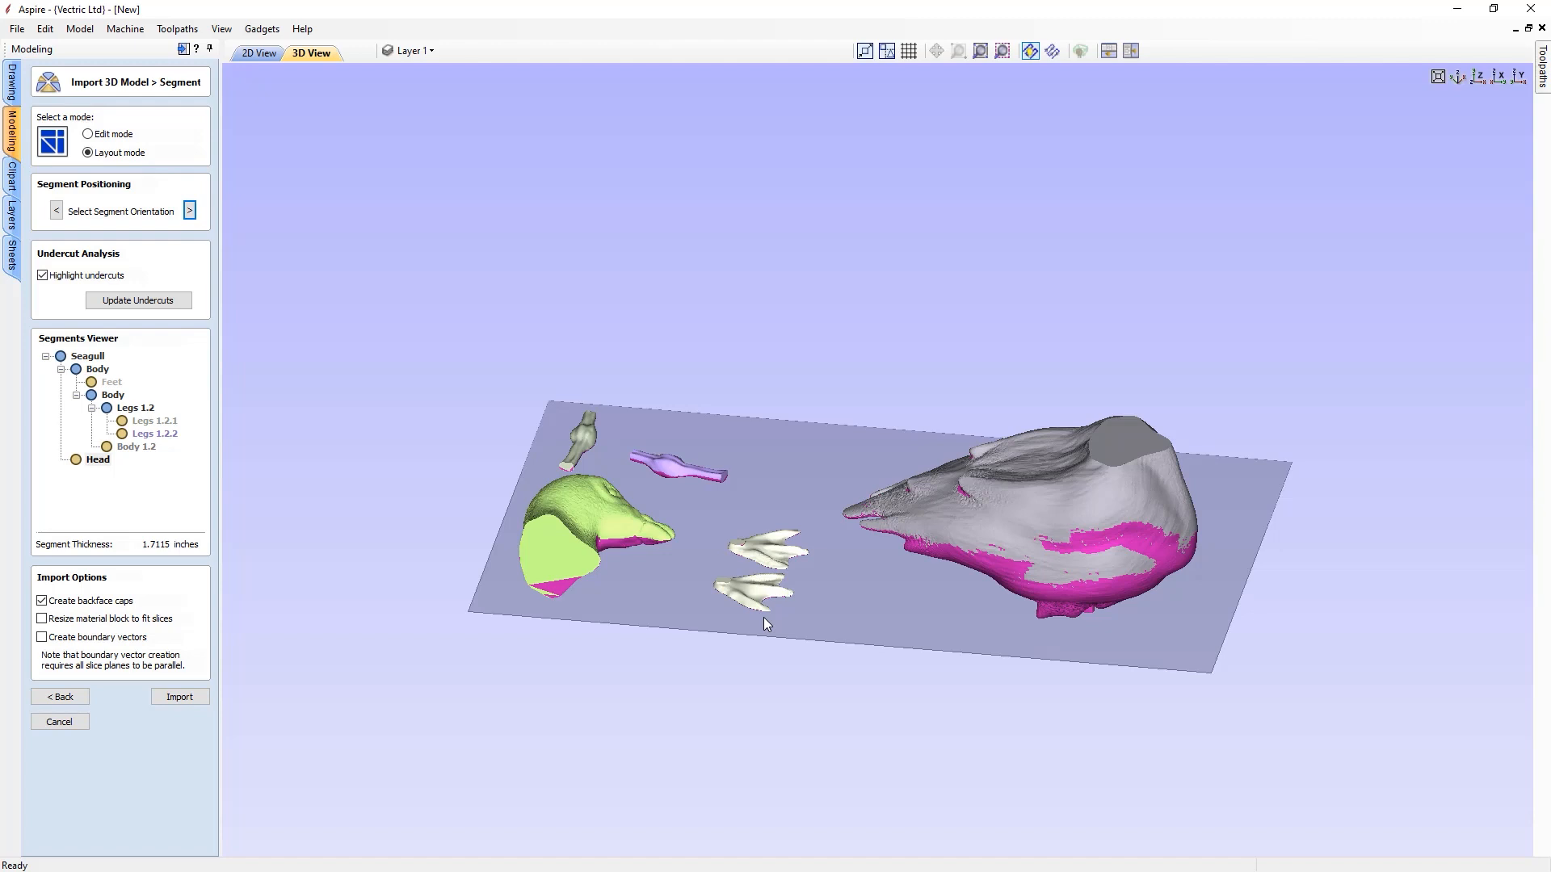
drag(934, 595, 927, 278)
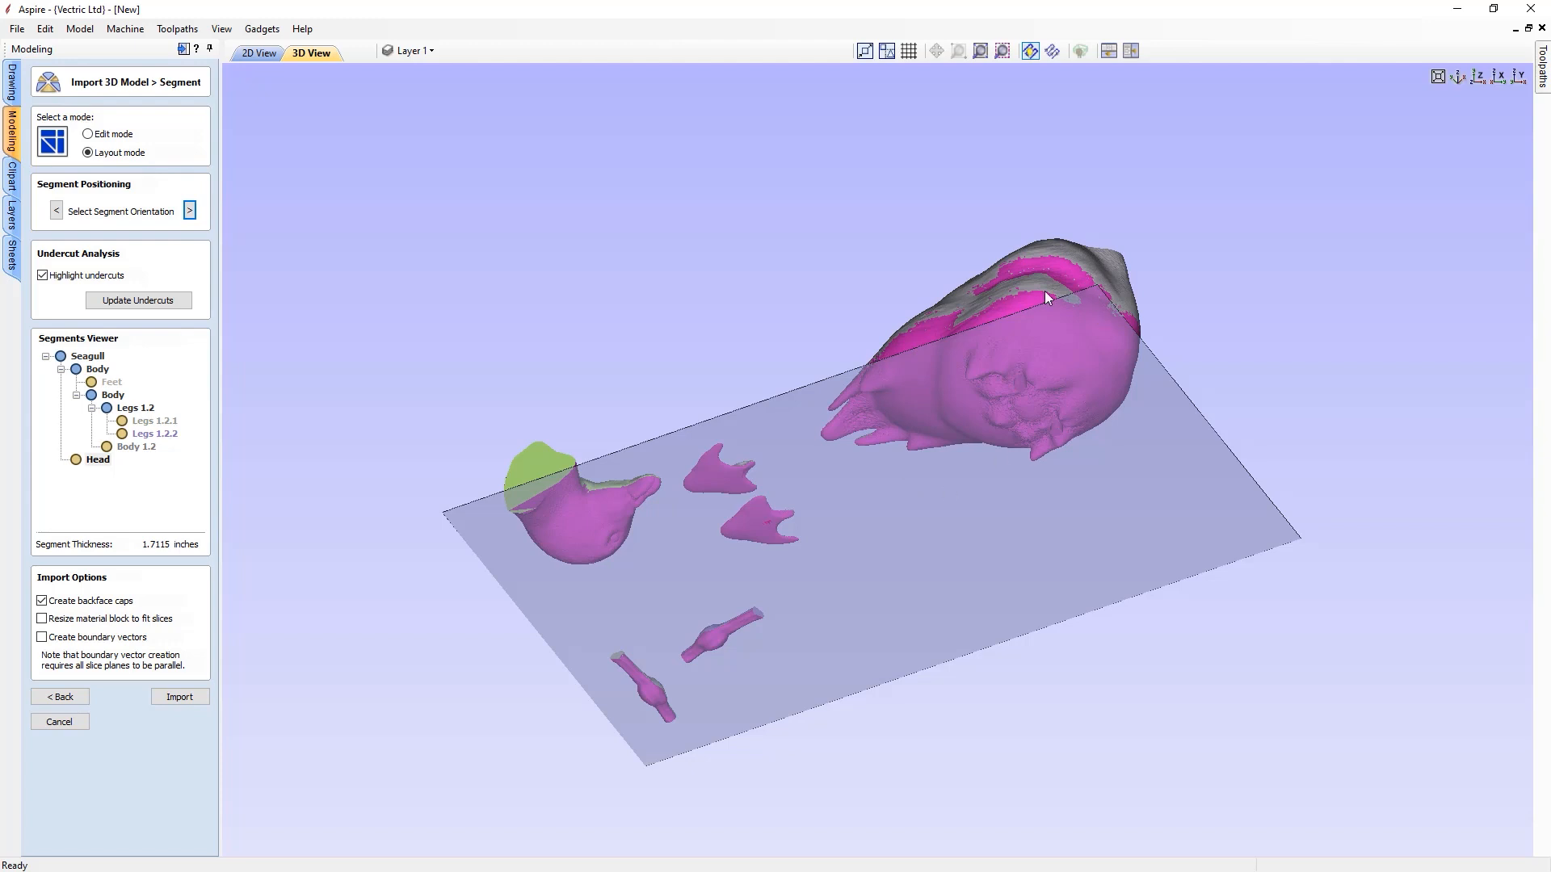
drag(975, 557, 1083, 424)
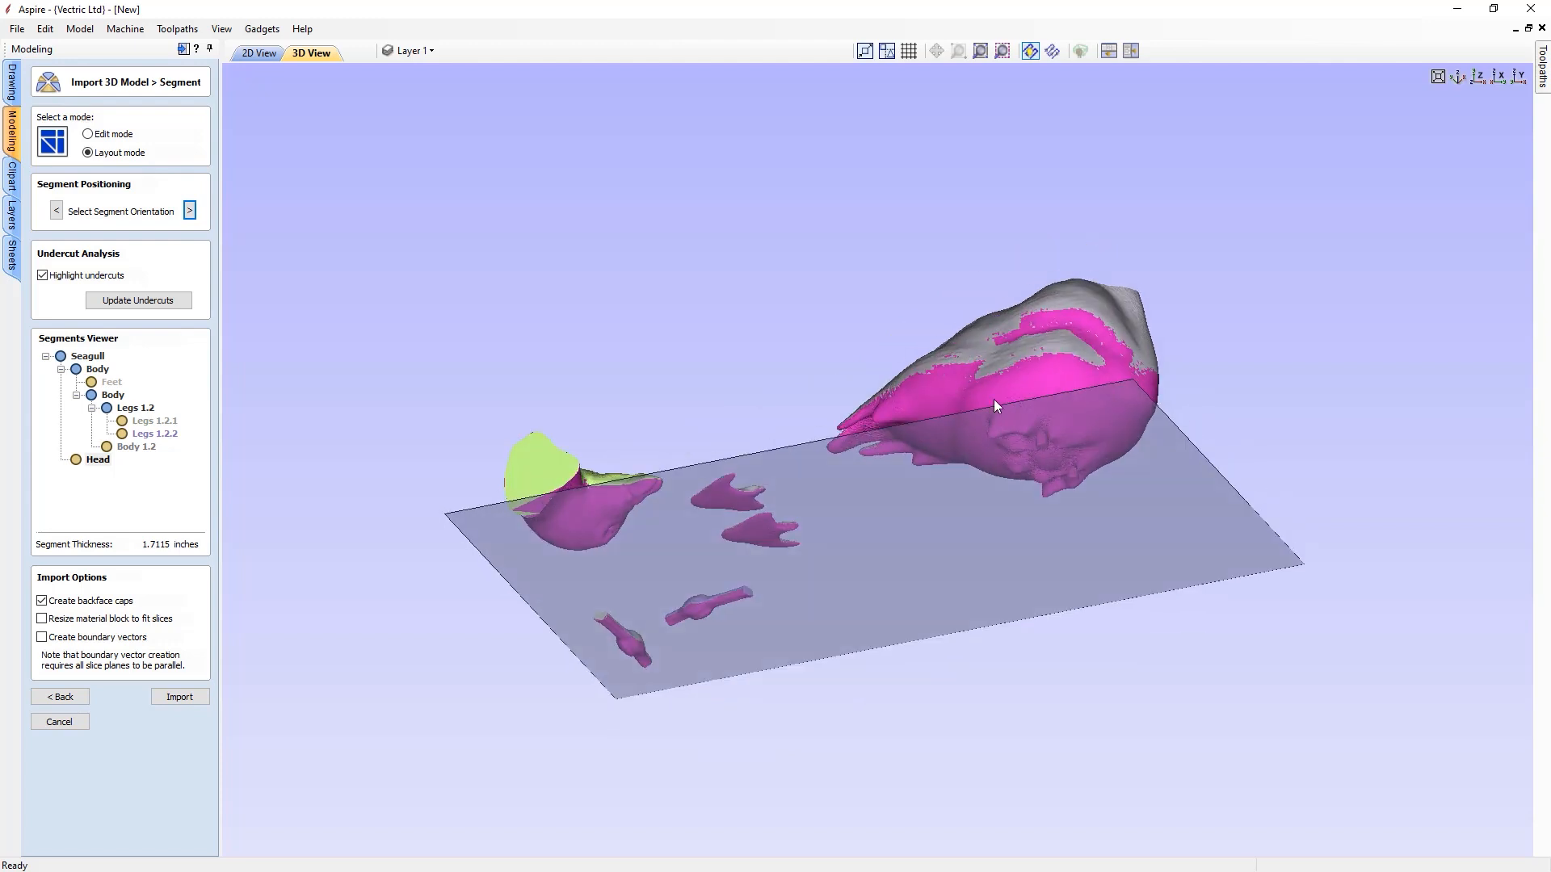
drag(1007, 669, 1019, 305)
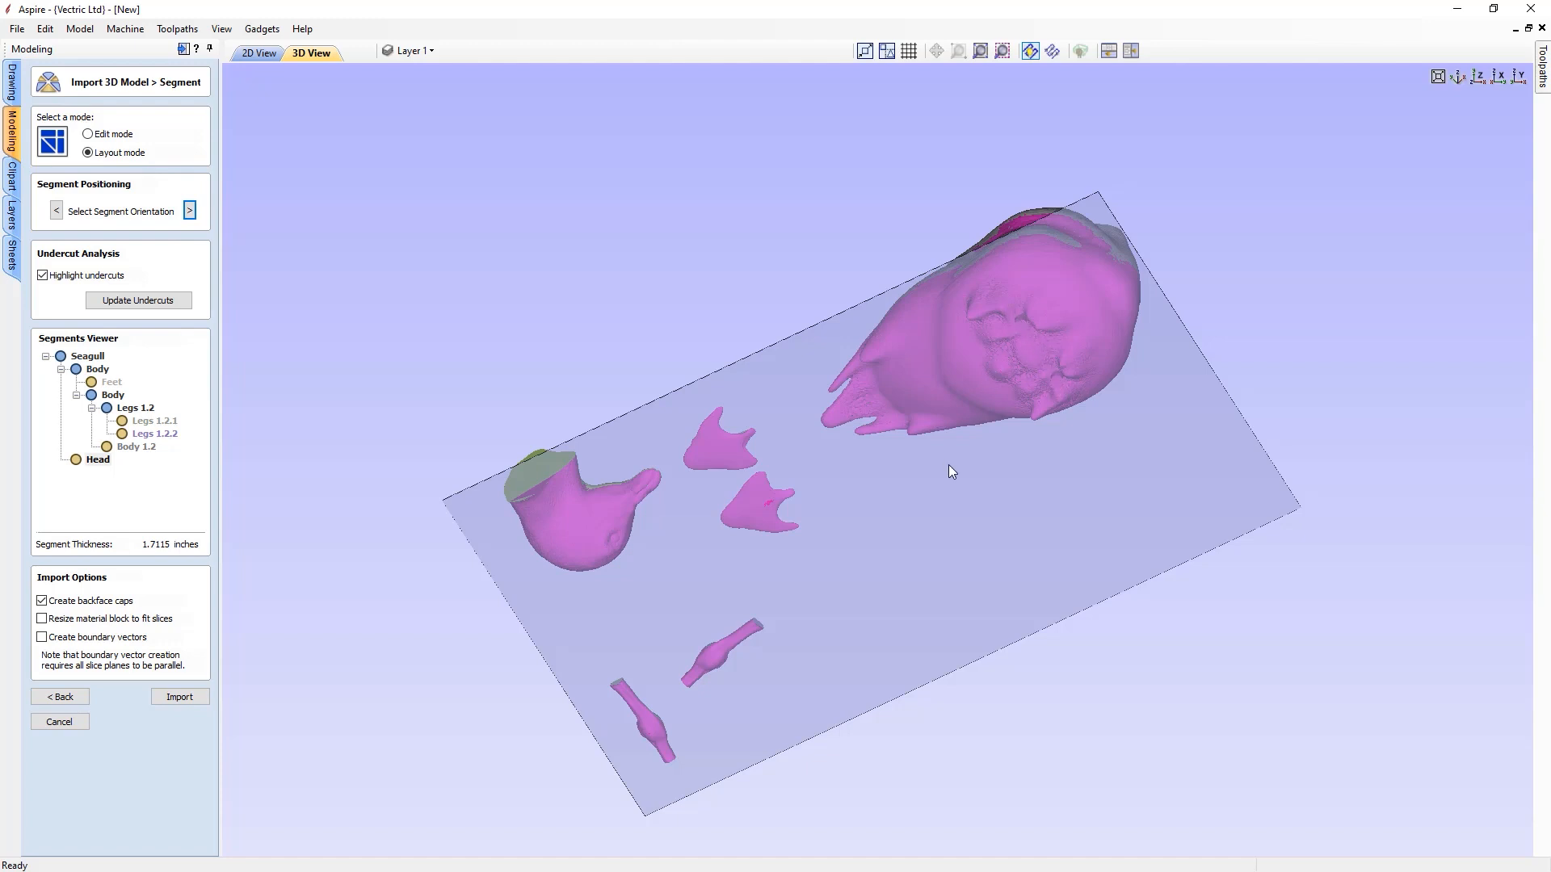
click(1478, 76)
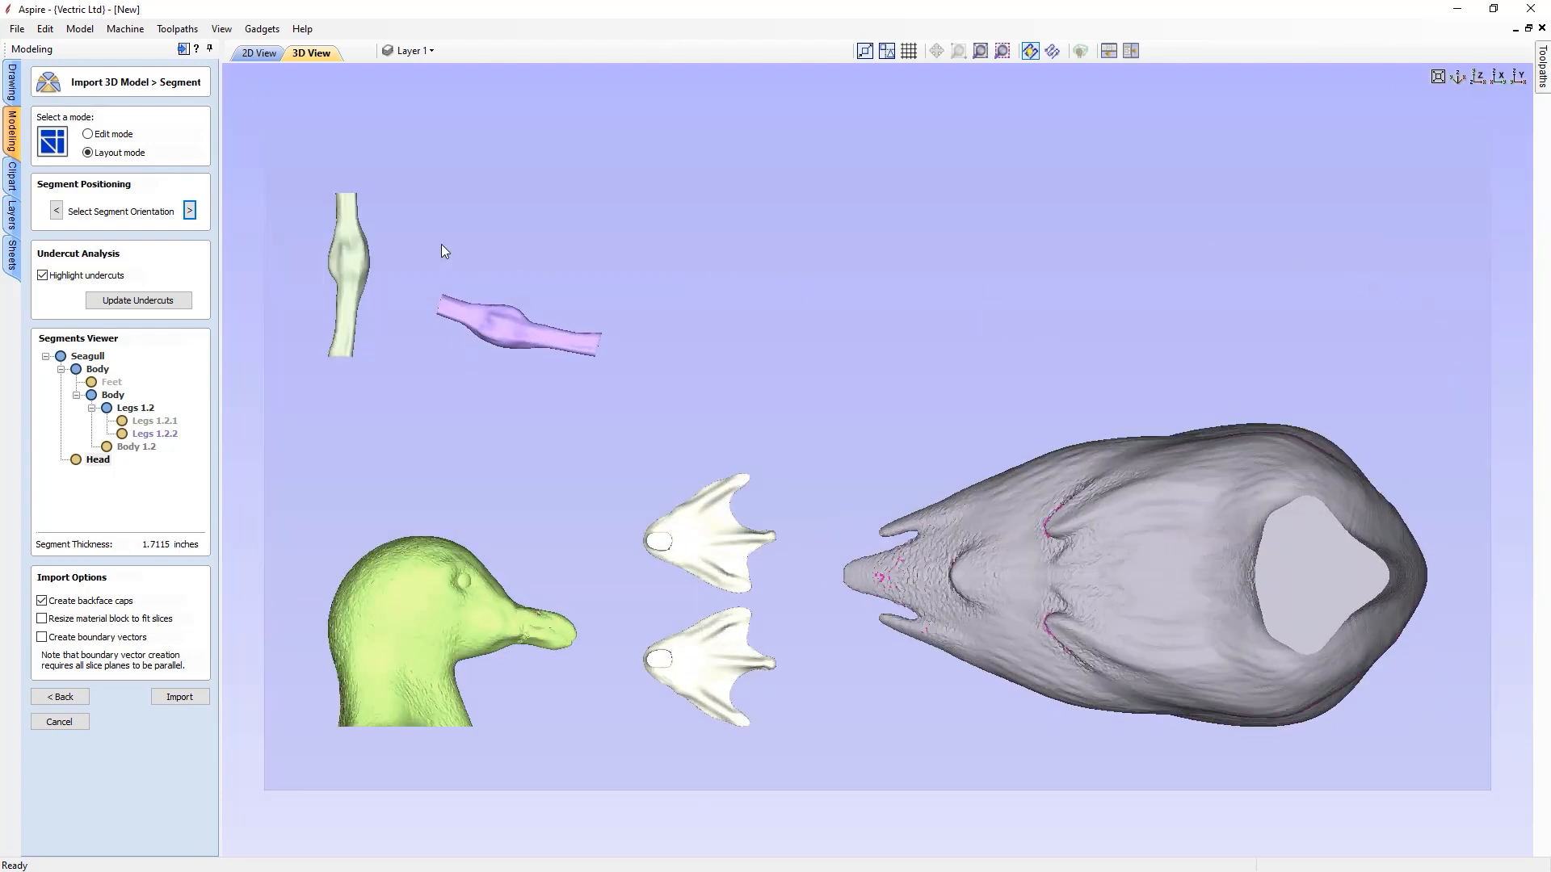
- In Edit mode, reset the segmenting plane's rotation, split the Head lengthwise into two side halves and inspect the cut face of Head 1.2
click(103, 135)
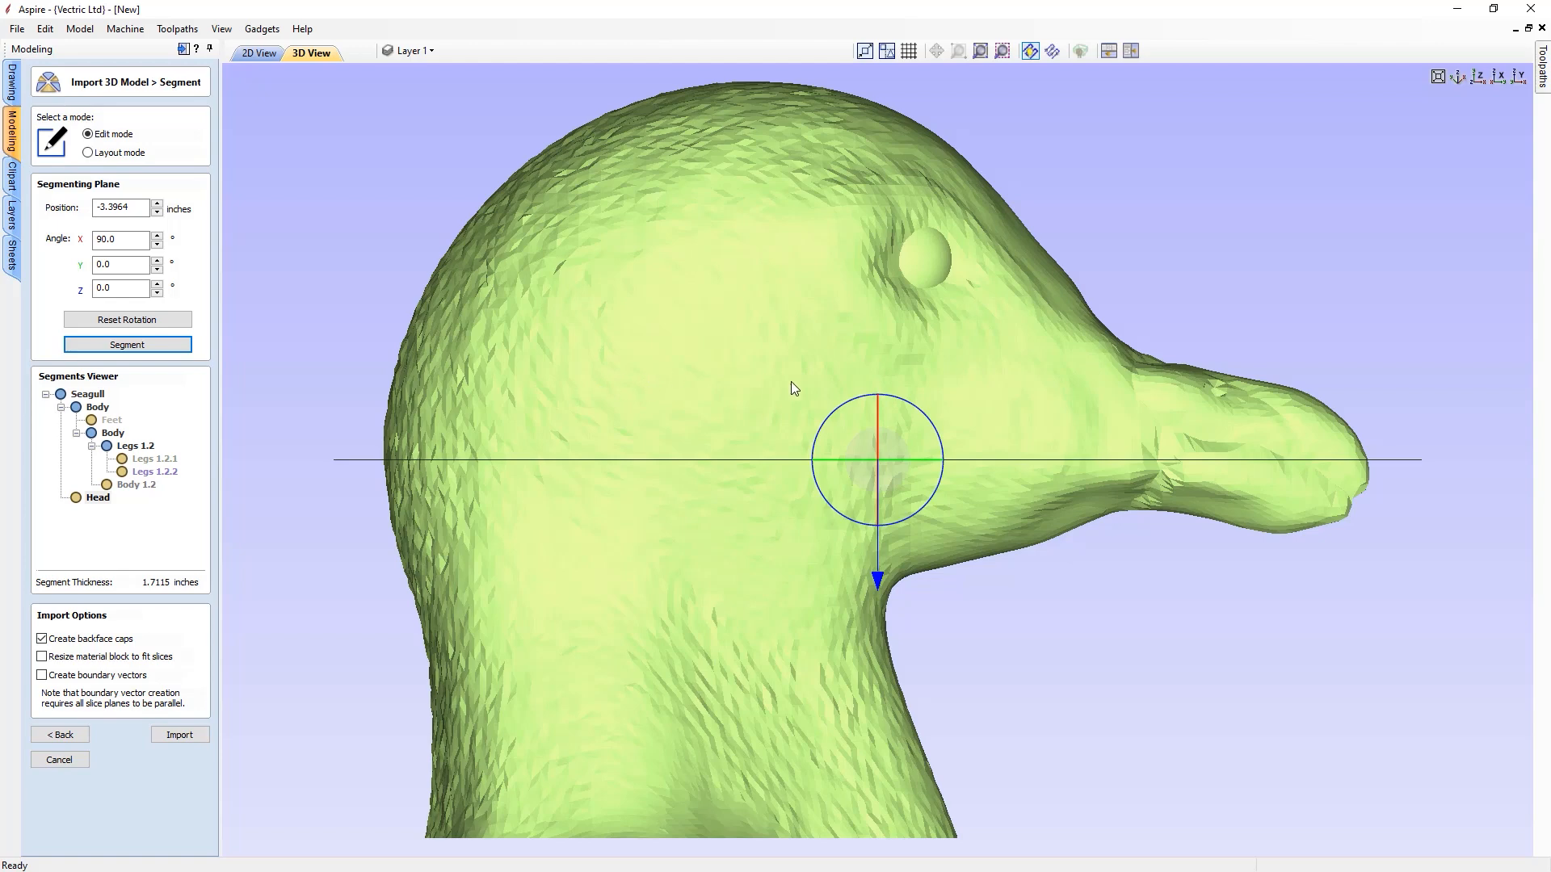
click(148, 321)
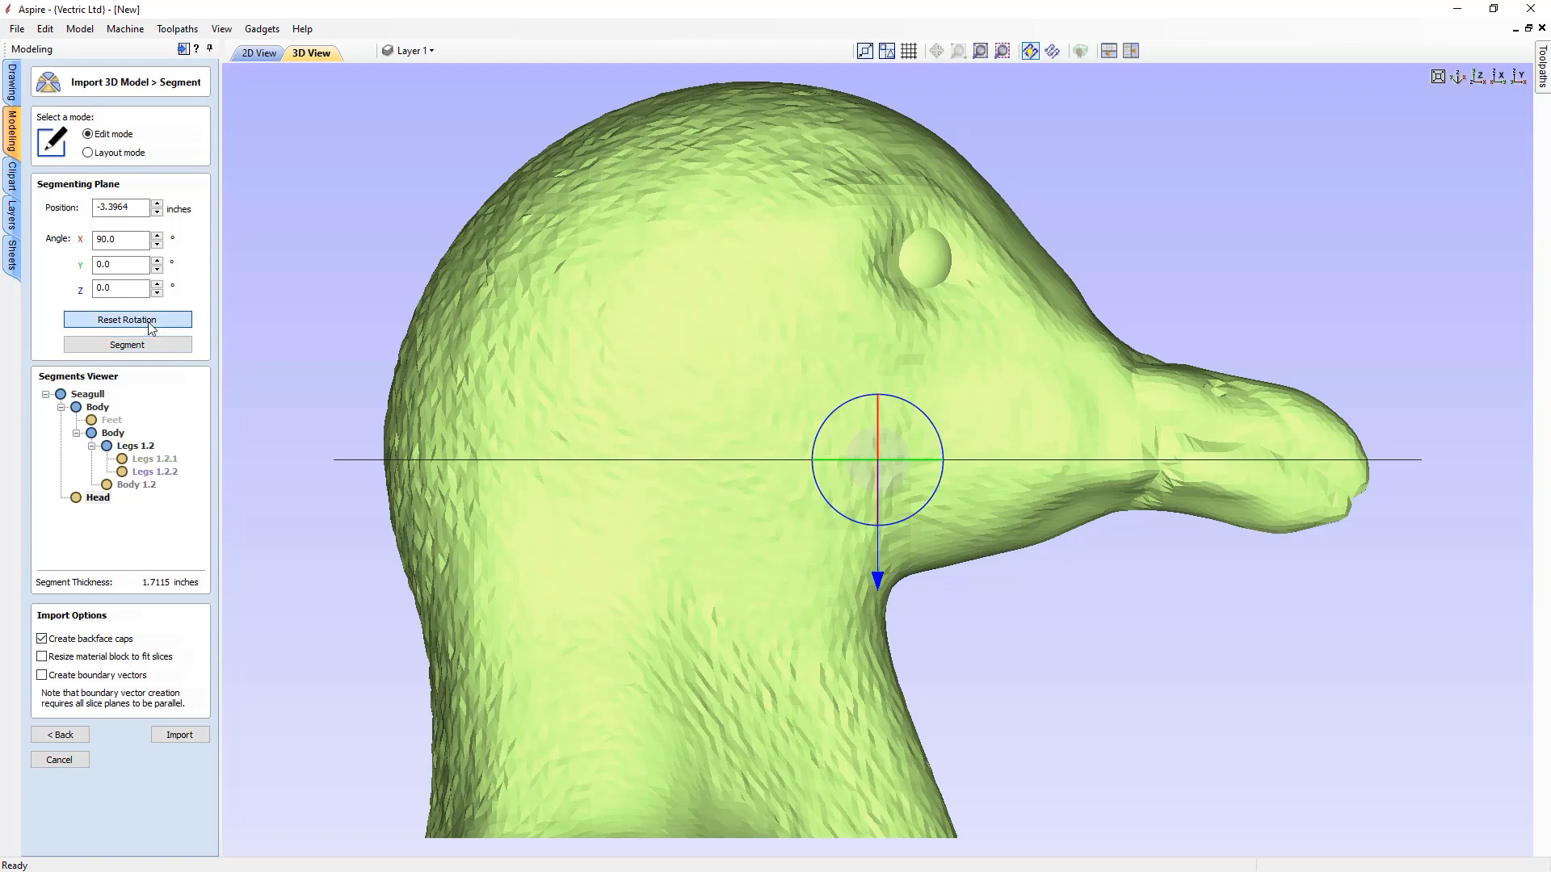
drag(285, 429, 1276, 470)
drag(1388, 414, 931, 441)
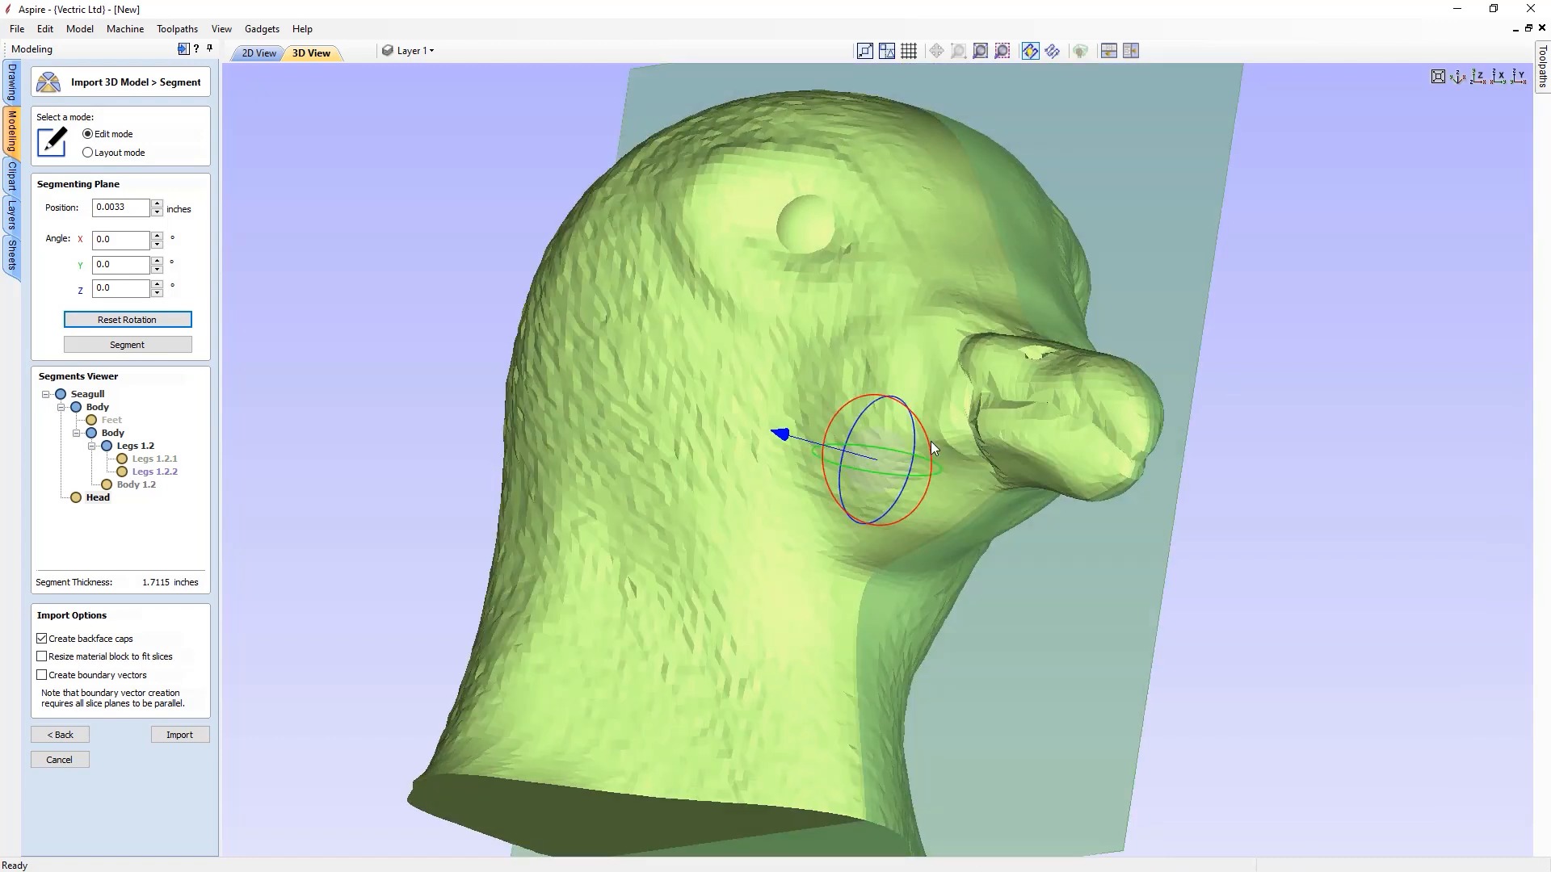
click(127, 345)
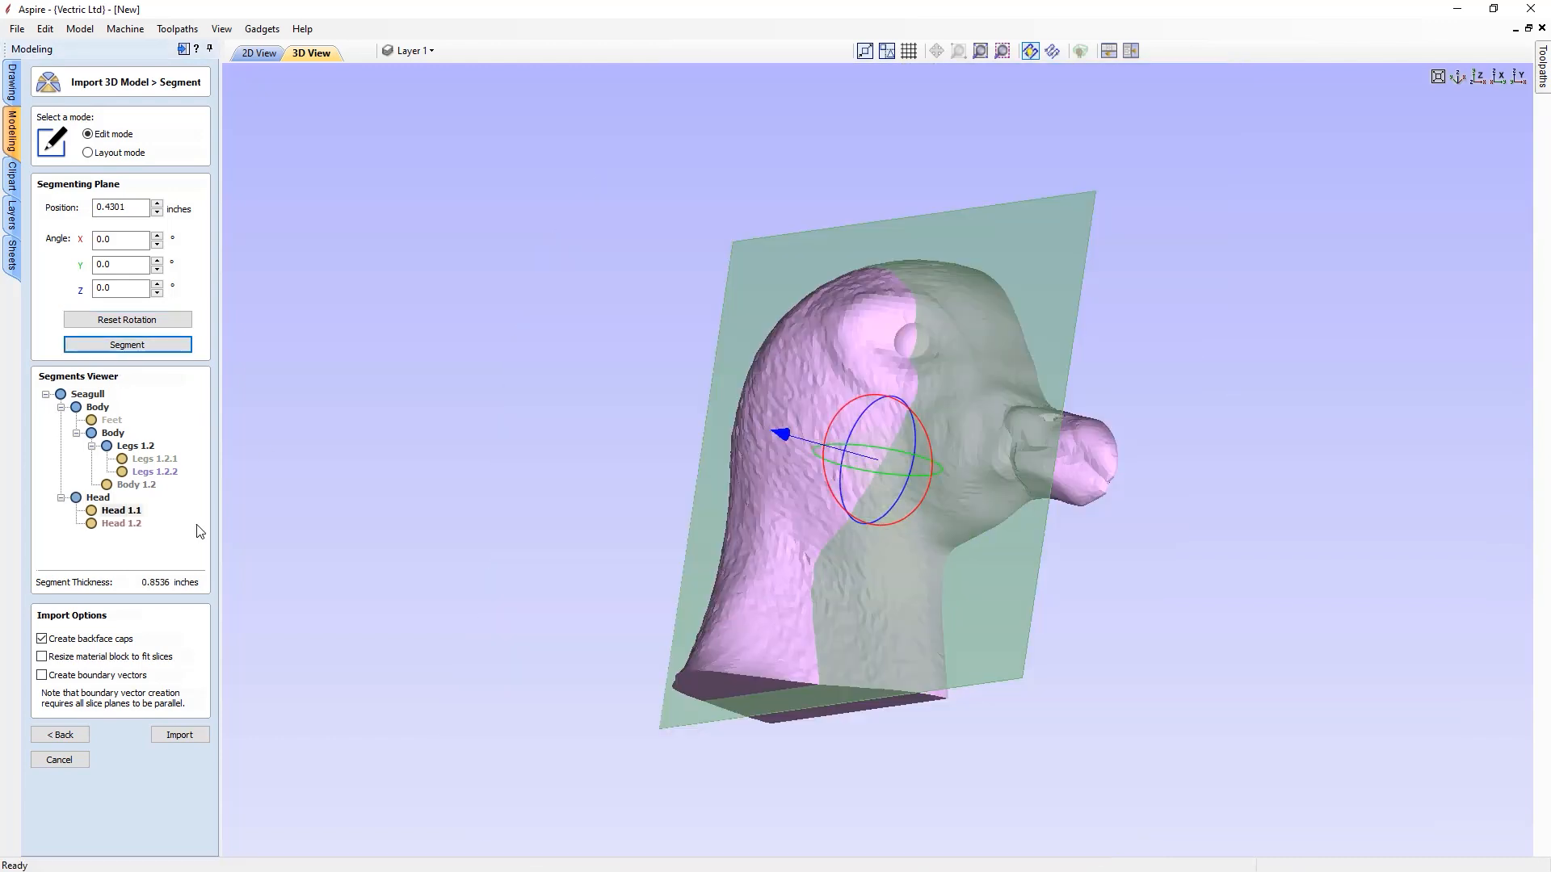
click(128, 526)
drag(1276, 493, 1438, 506)
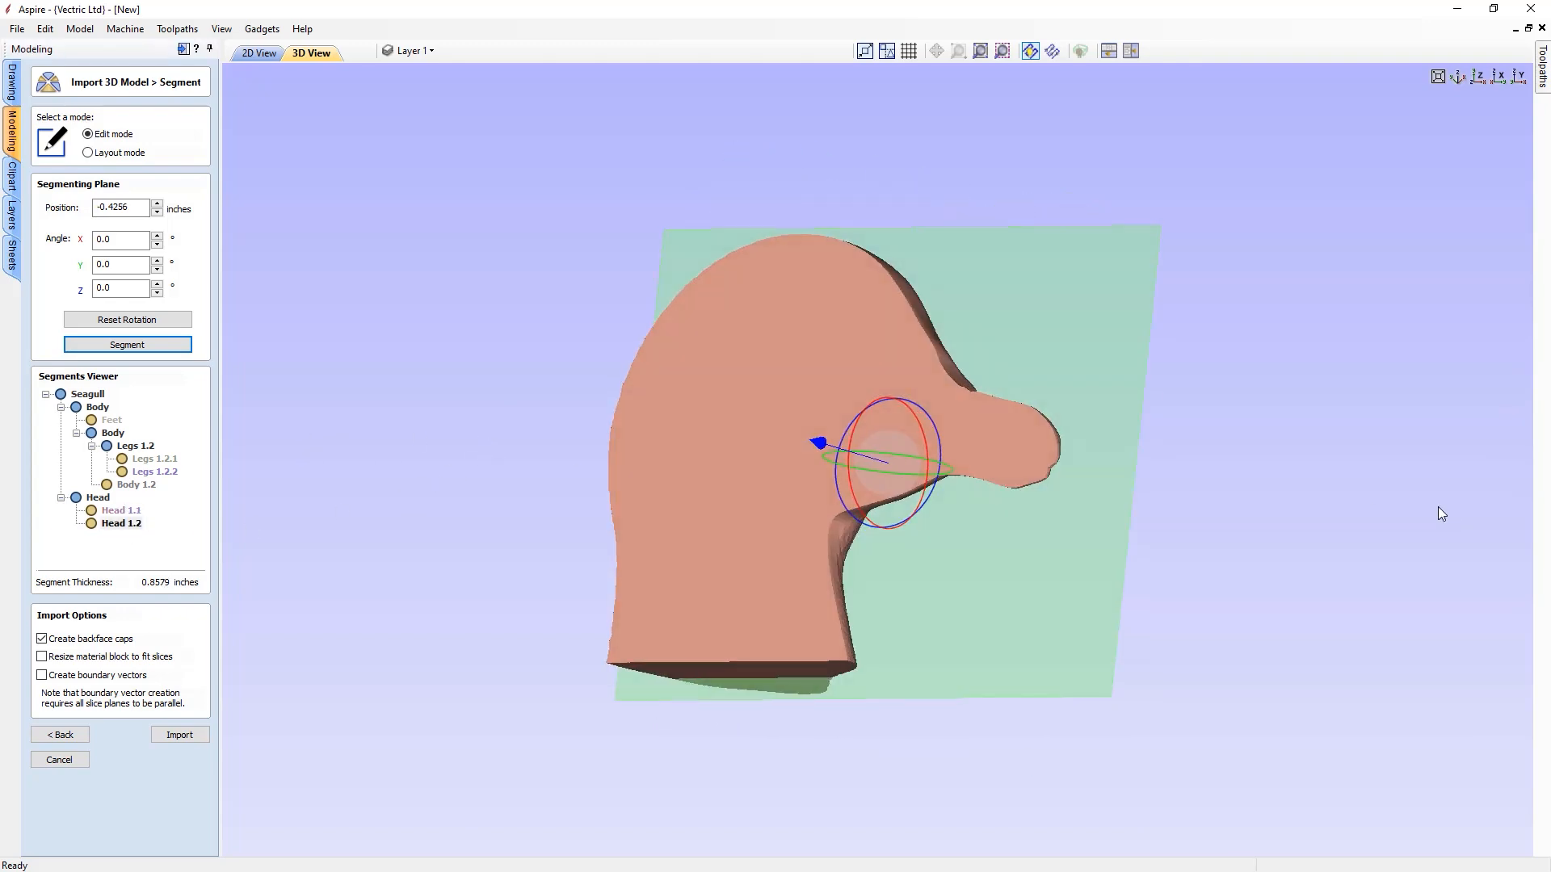
- Split Body 1.2 horizontally with the segmenting plane at -0.325 inches and inspect the lower half
click(136, 485)
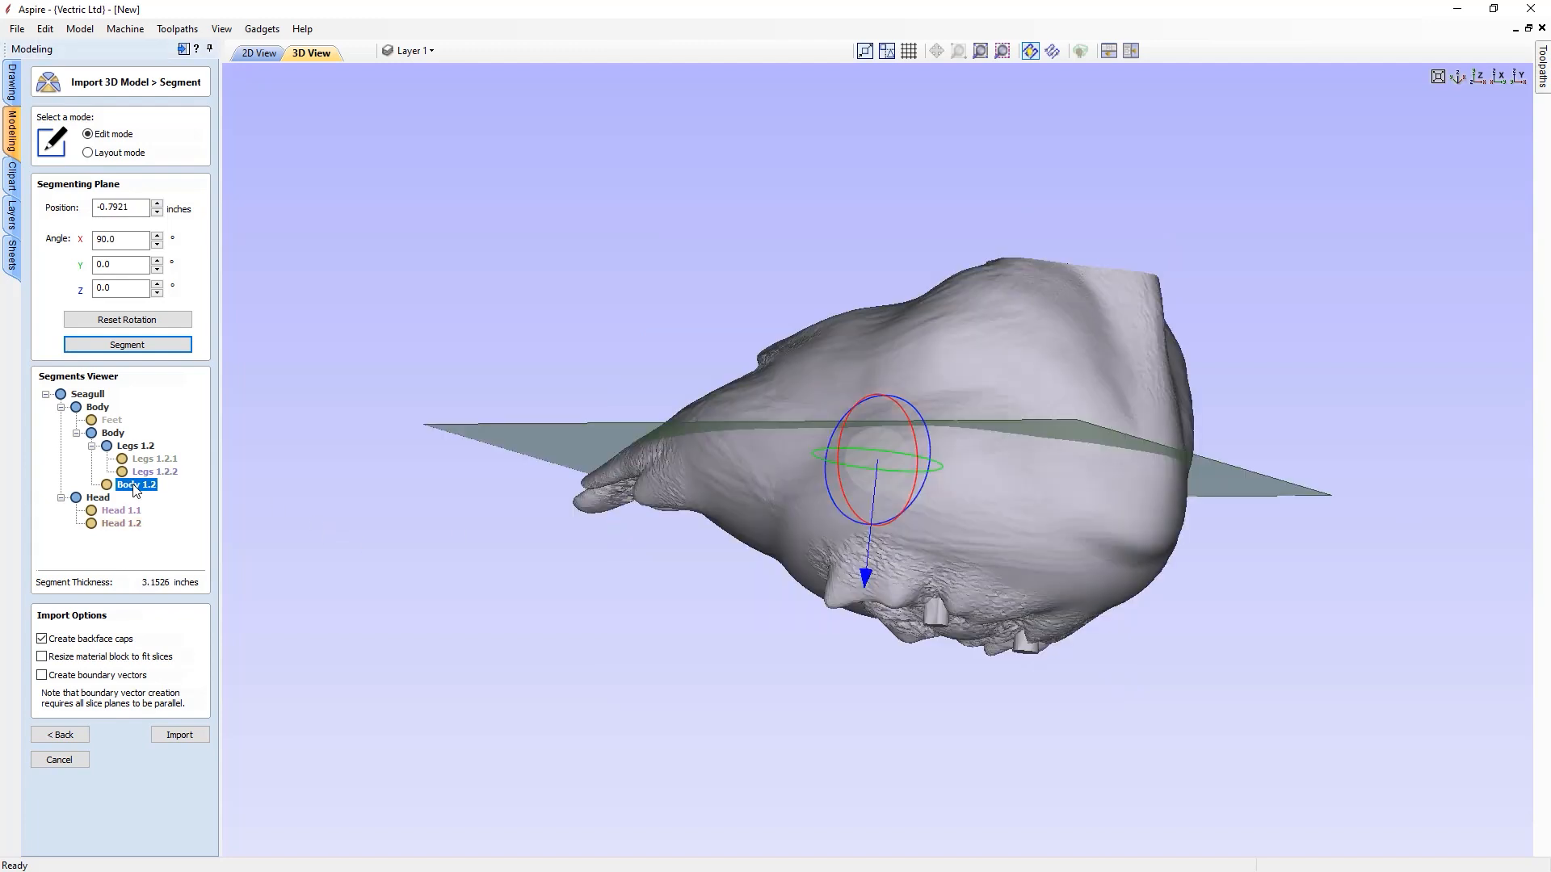
drag(764, 599, 846, 619)
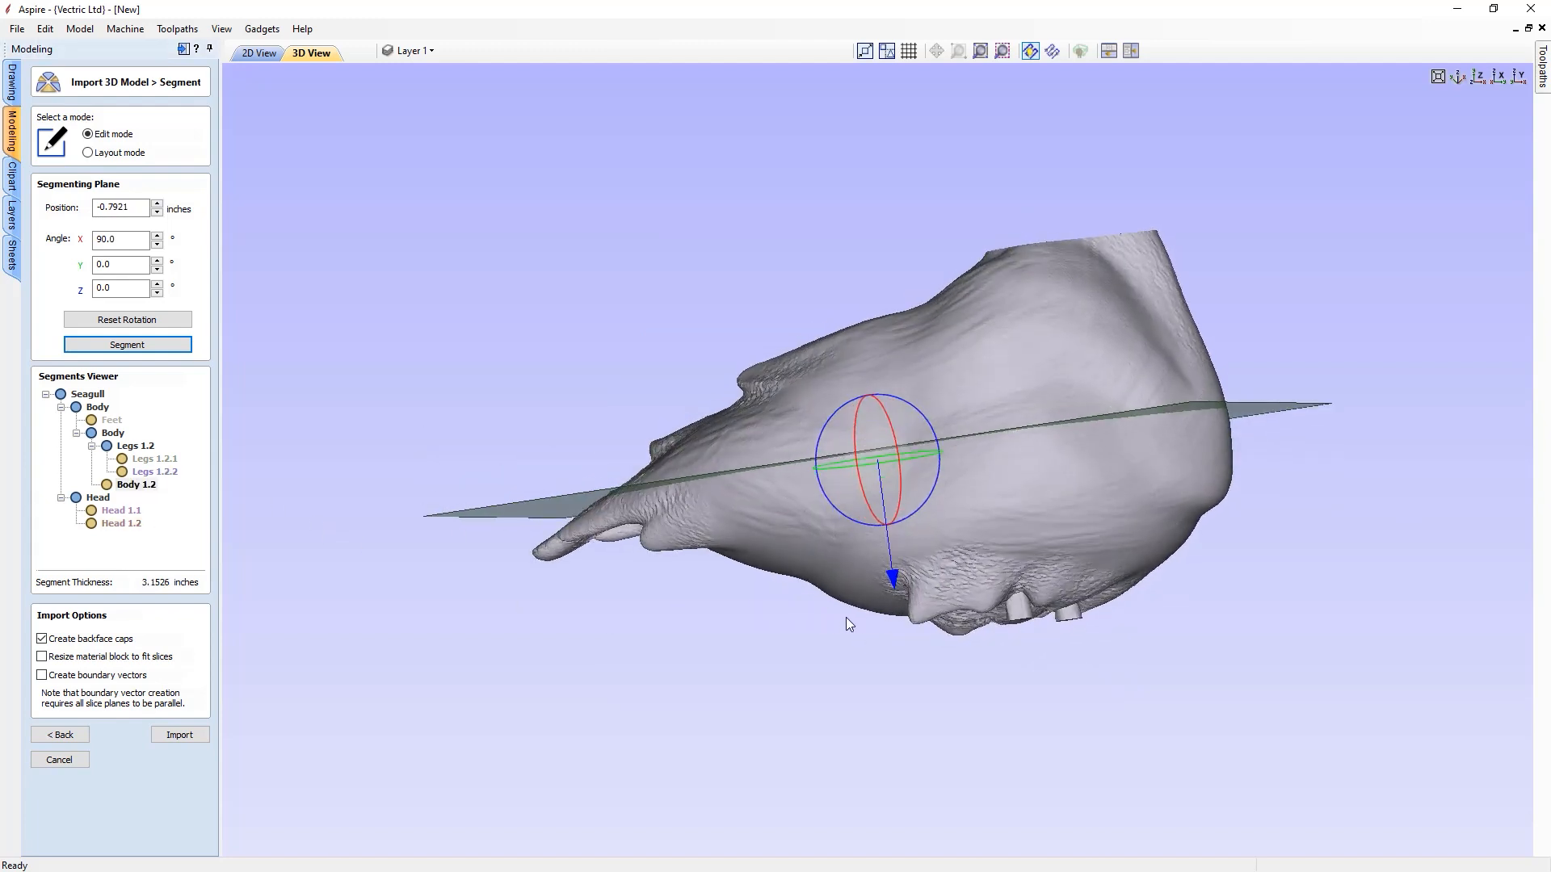
drag(697, 257, 747, 245)
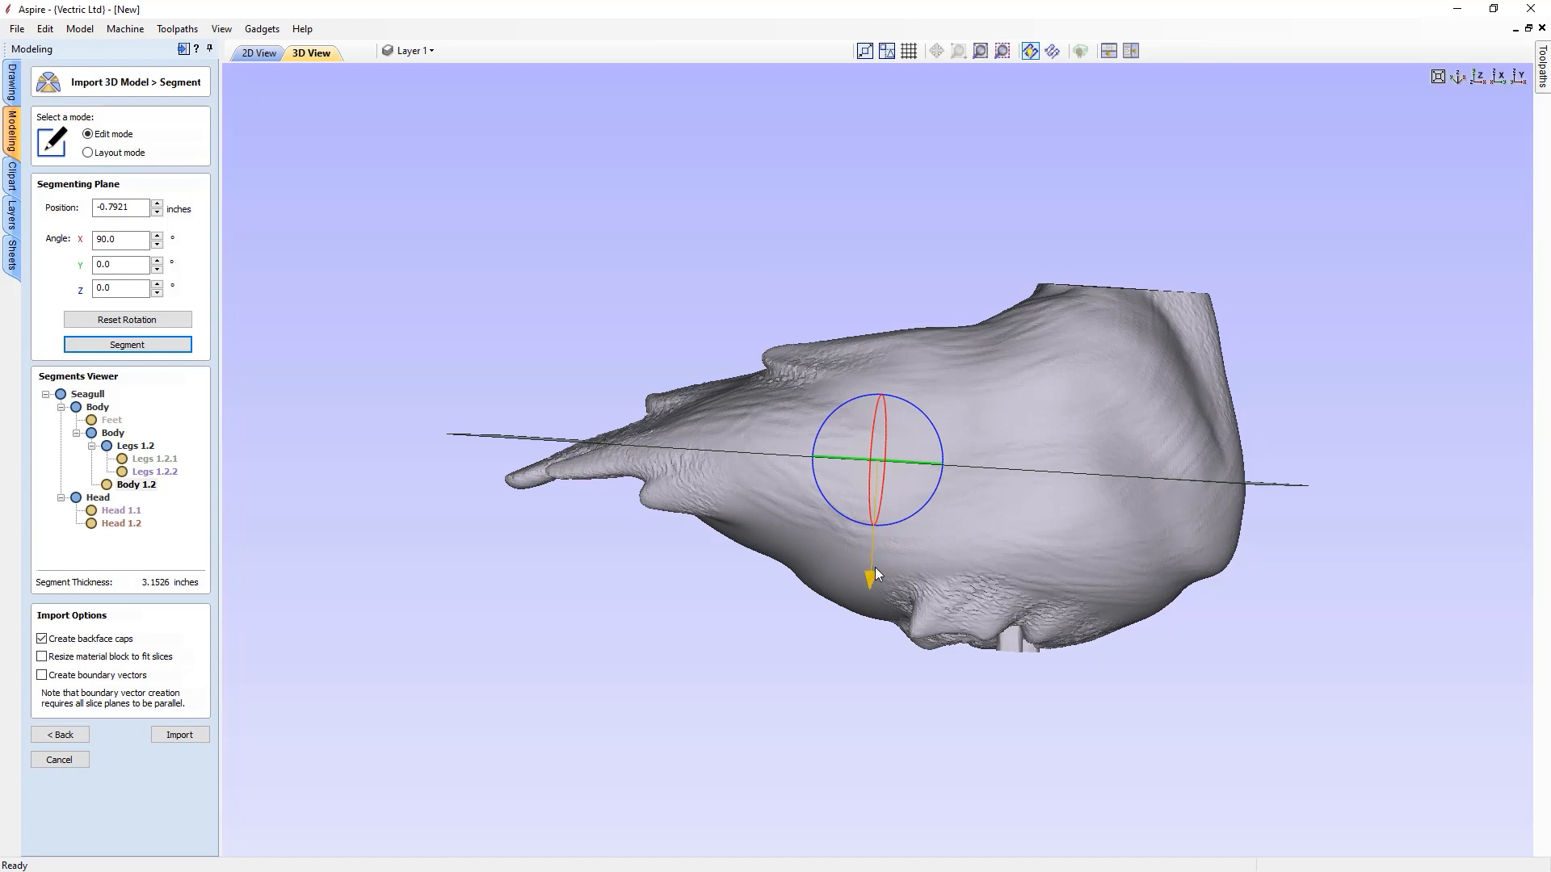
click(1483, 76)
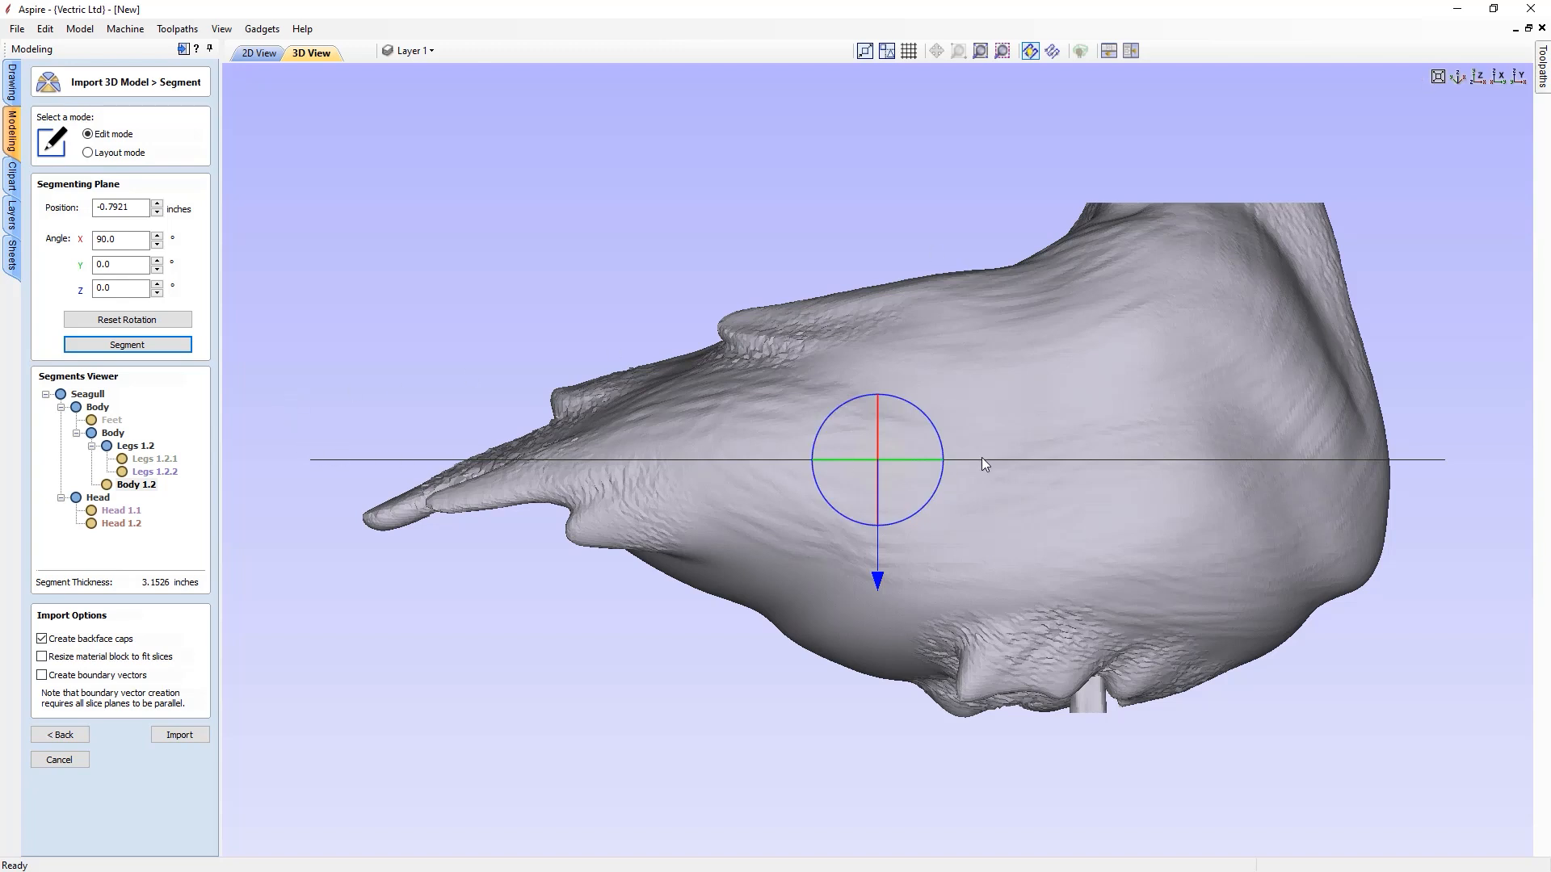
drag(878, 585, 880, 644)
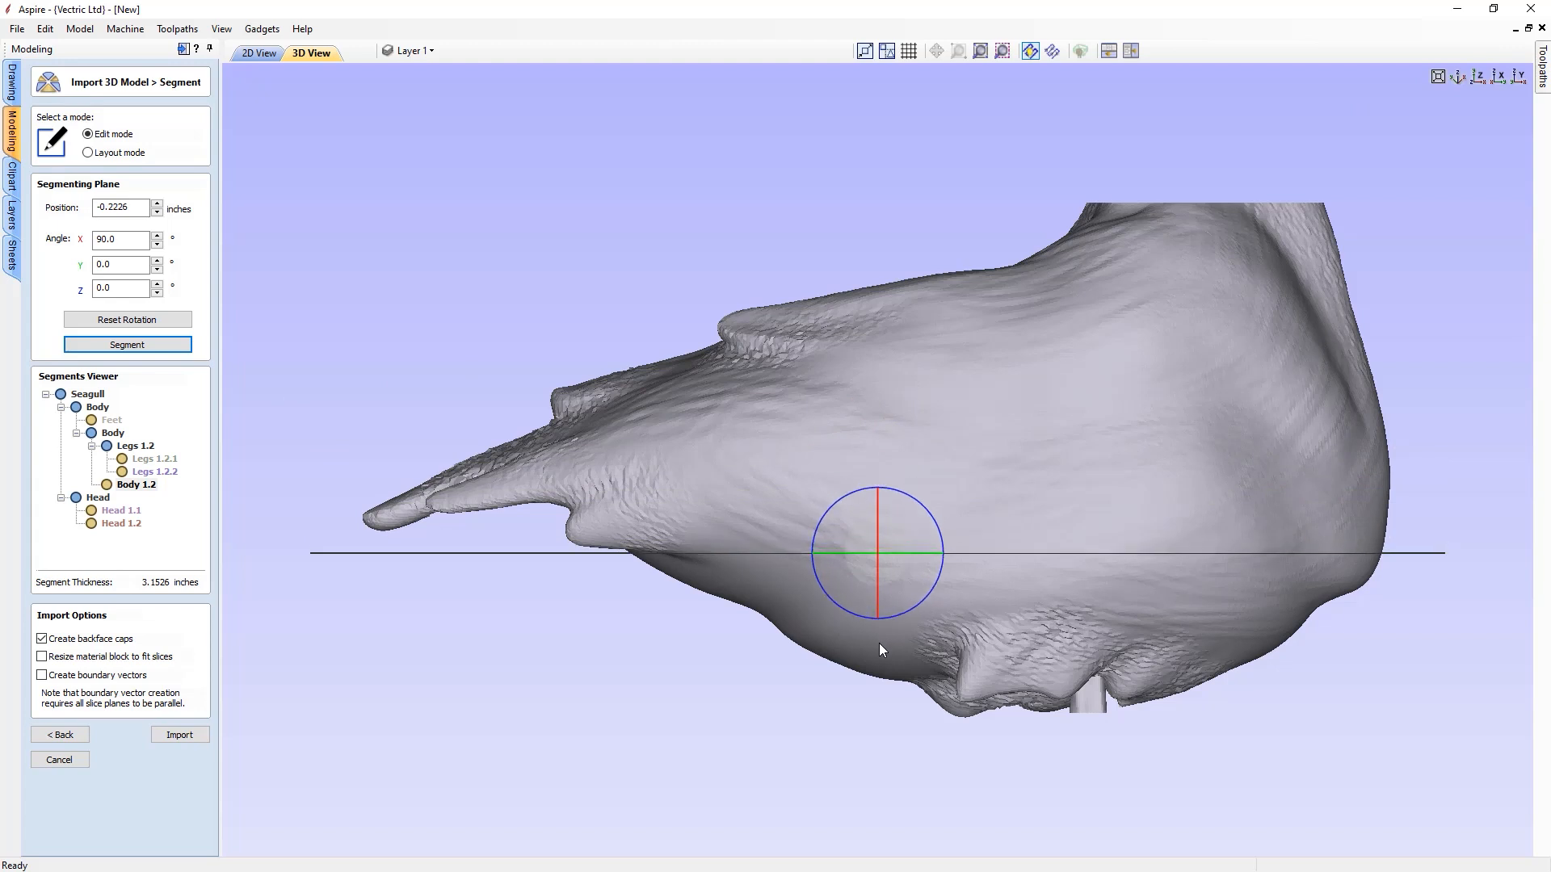
drag(879, 643, 880, 631)
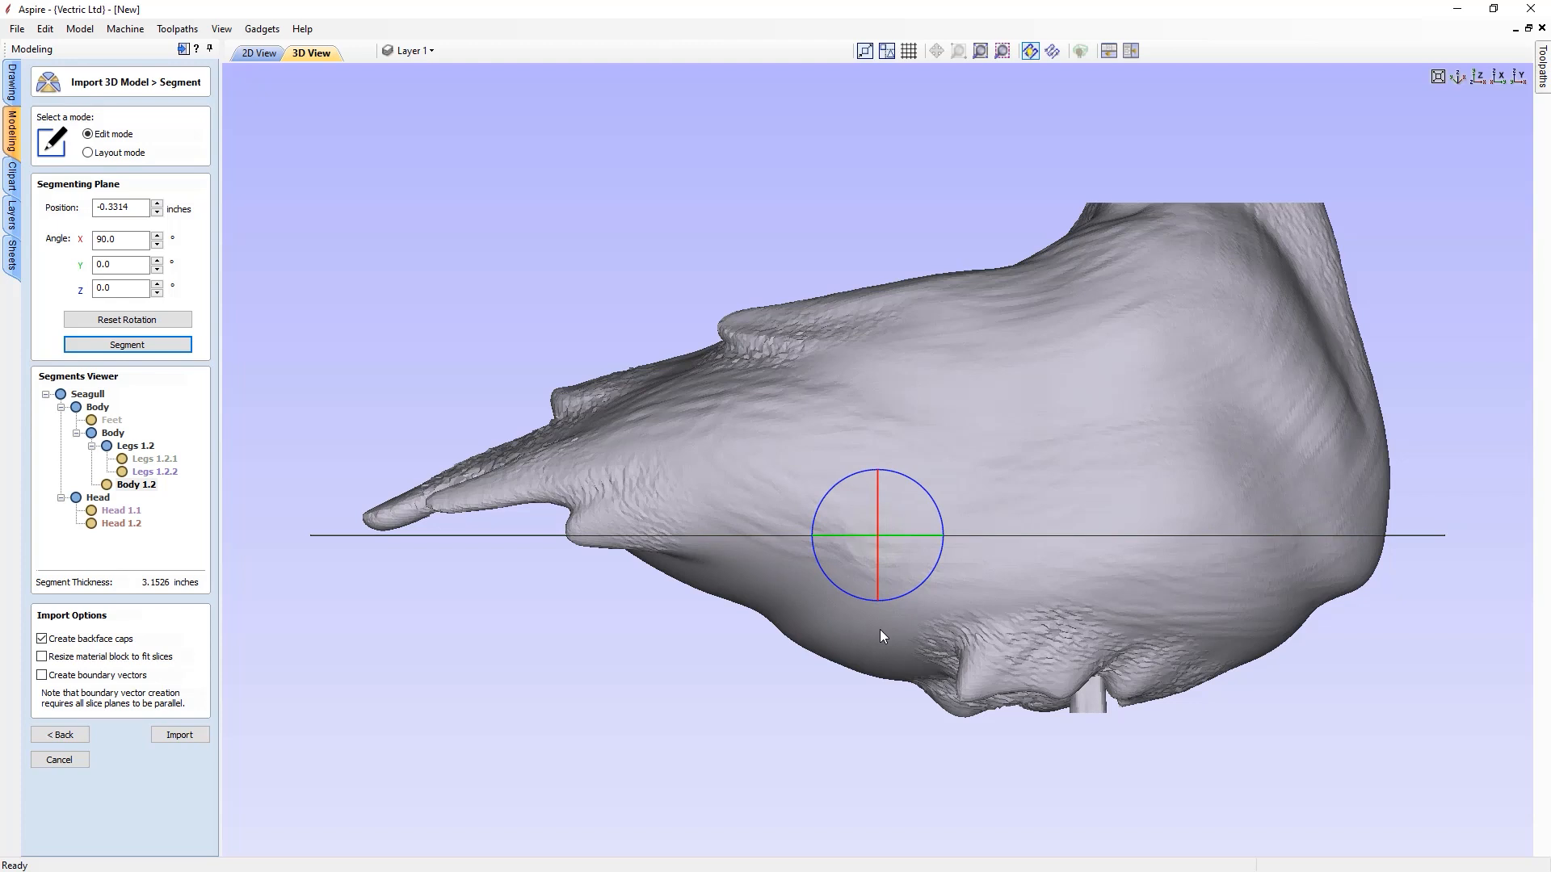
drag(880, 628, 880, 630)
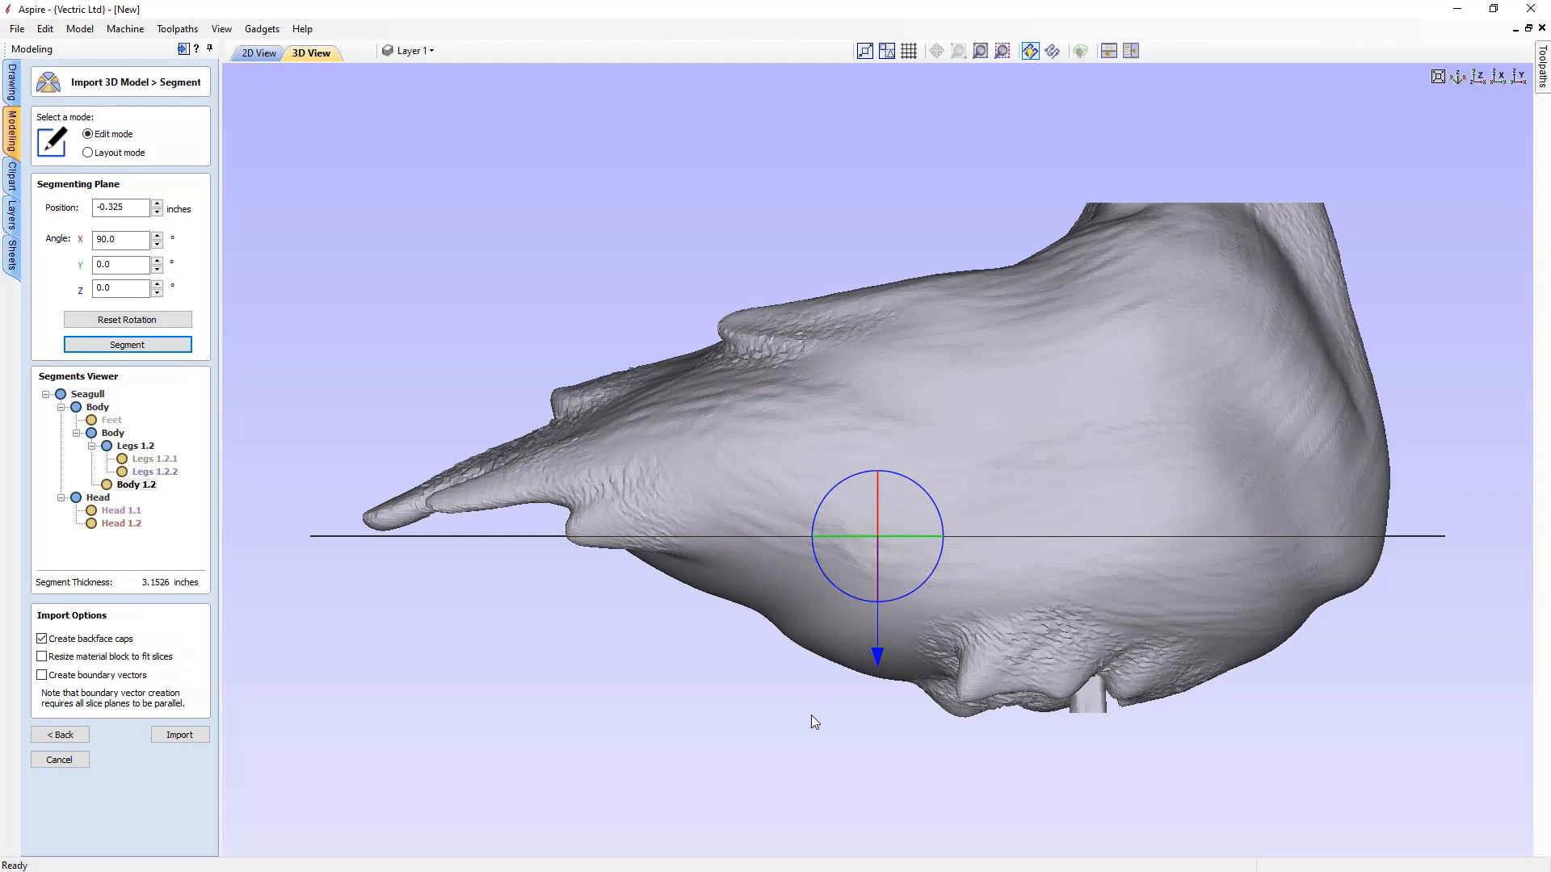
click(128, 351)
drag(848, 634, 904, 273)
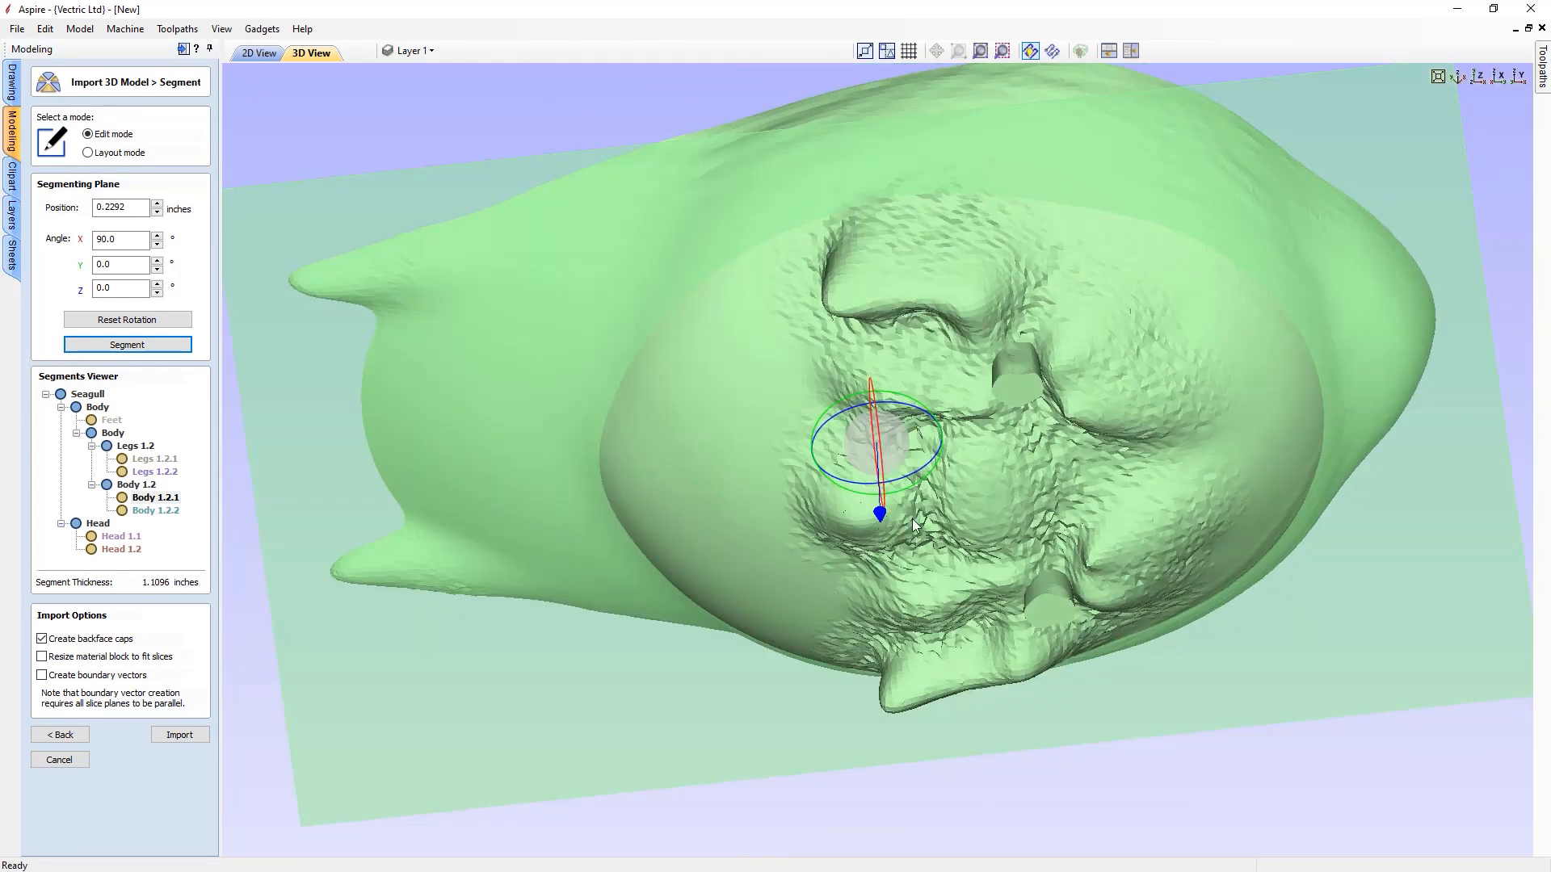
drag(912, 524, 924, 658)
- Rename the Body 1.2.1 segment as Underside and show all segments in Layout mode
right_click(158, 501)
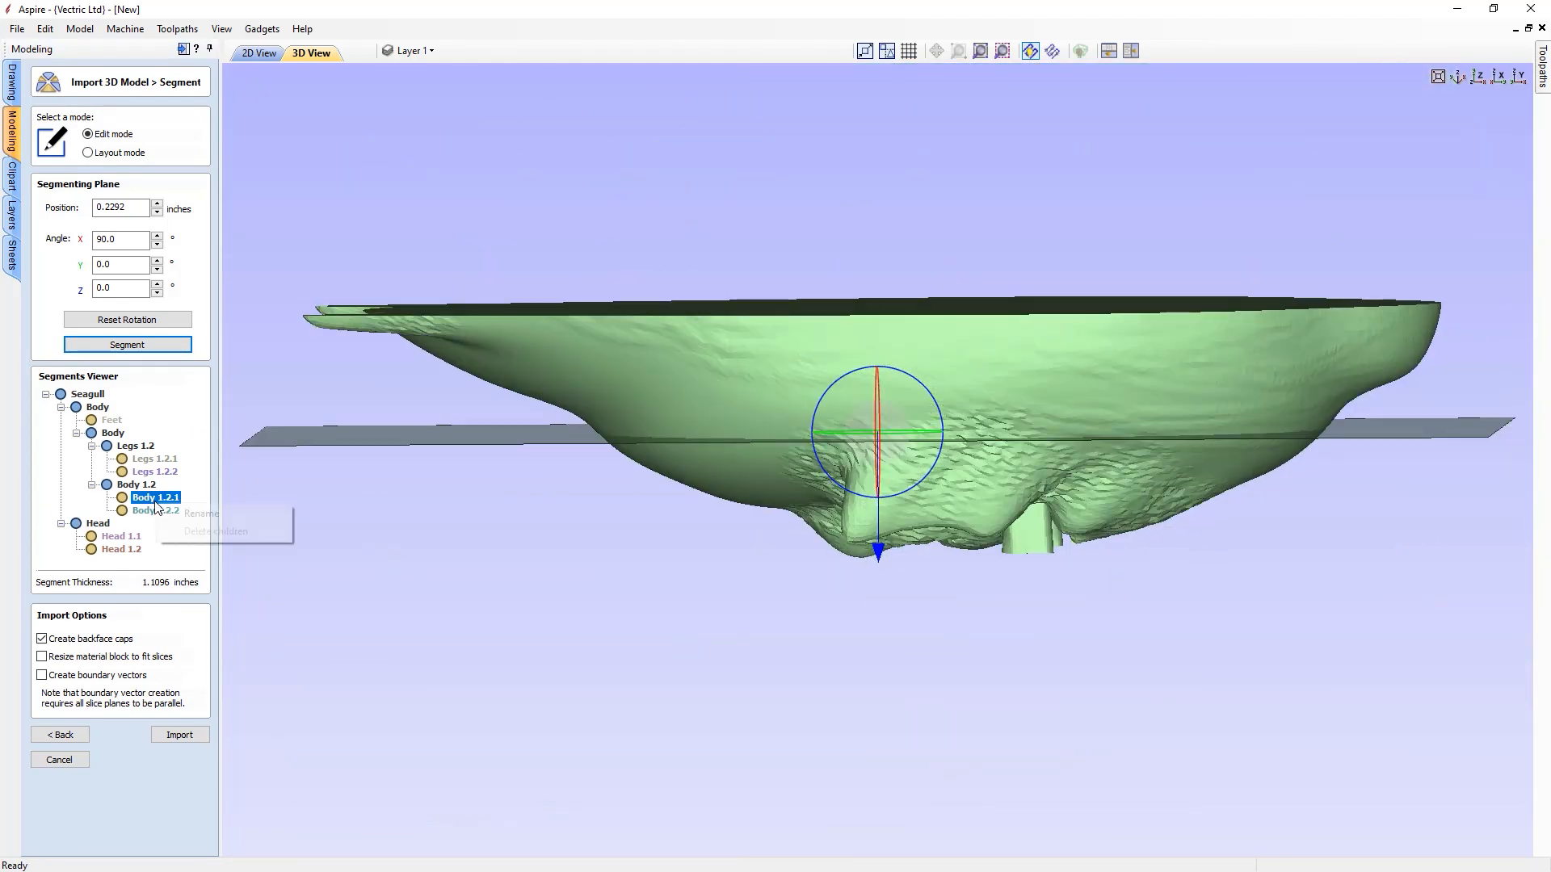
click(212, 518)
text(Undersid)
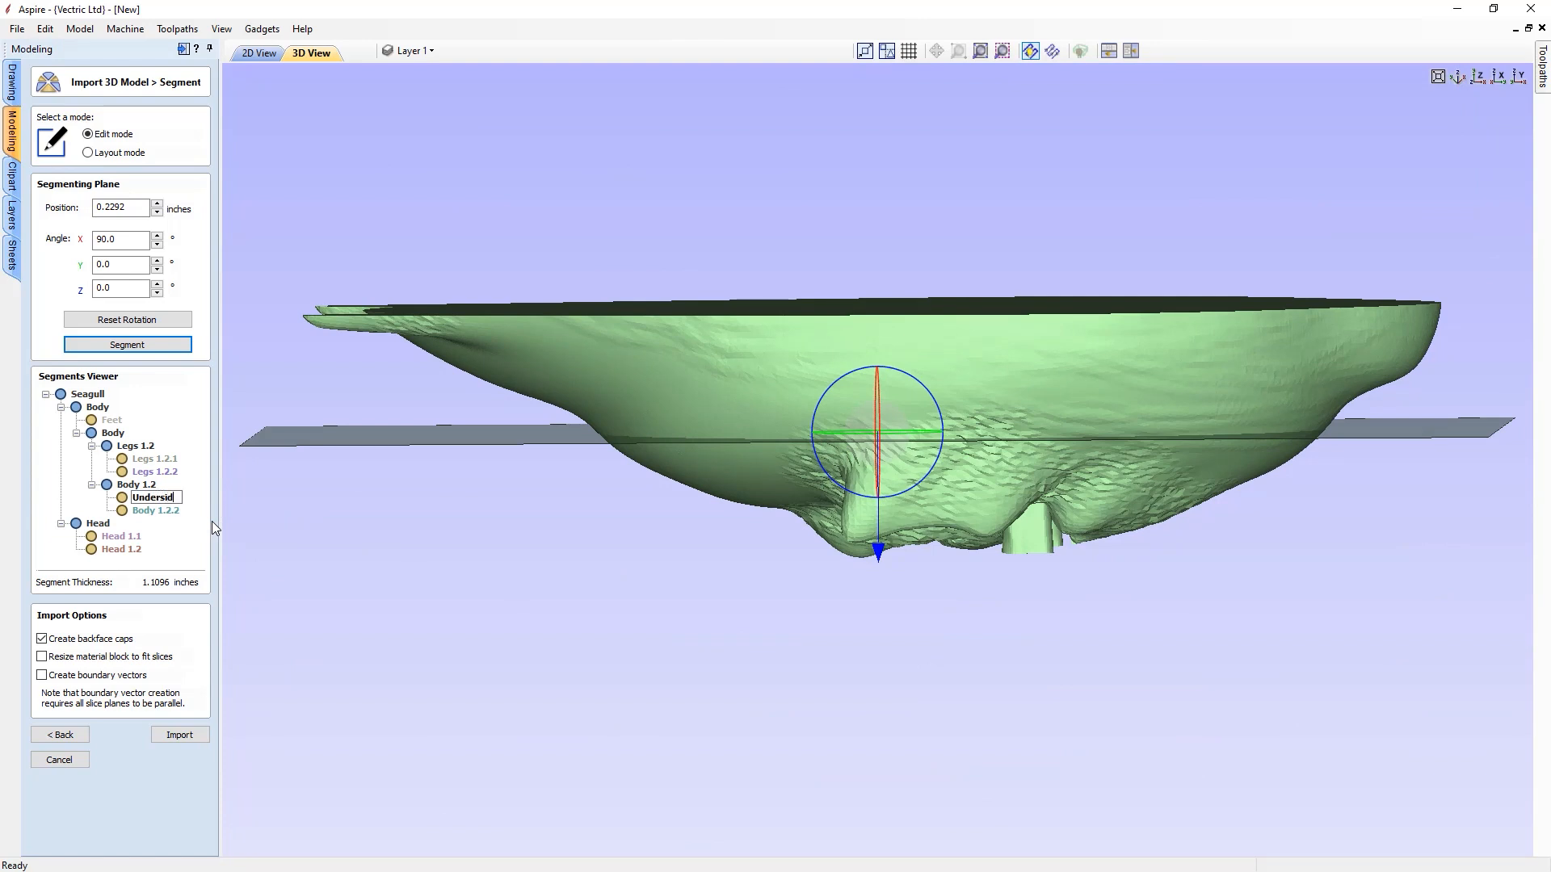
key(Return)
click(106, 159)
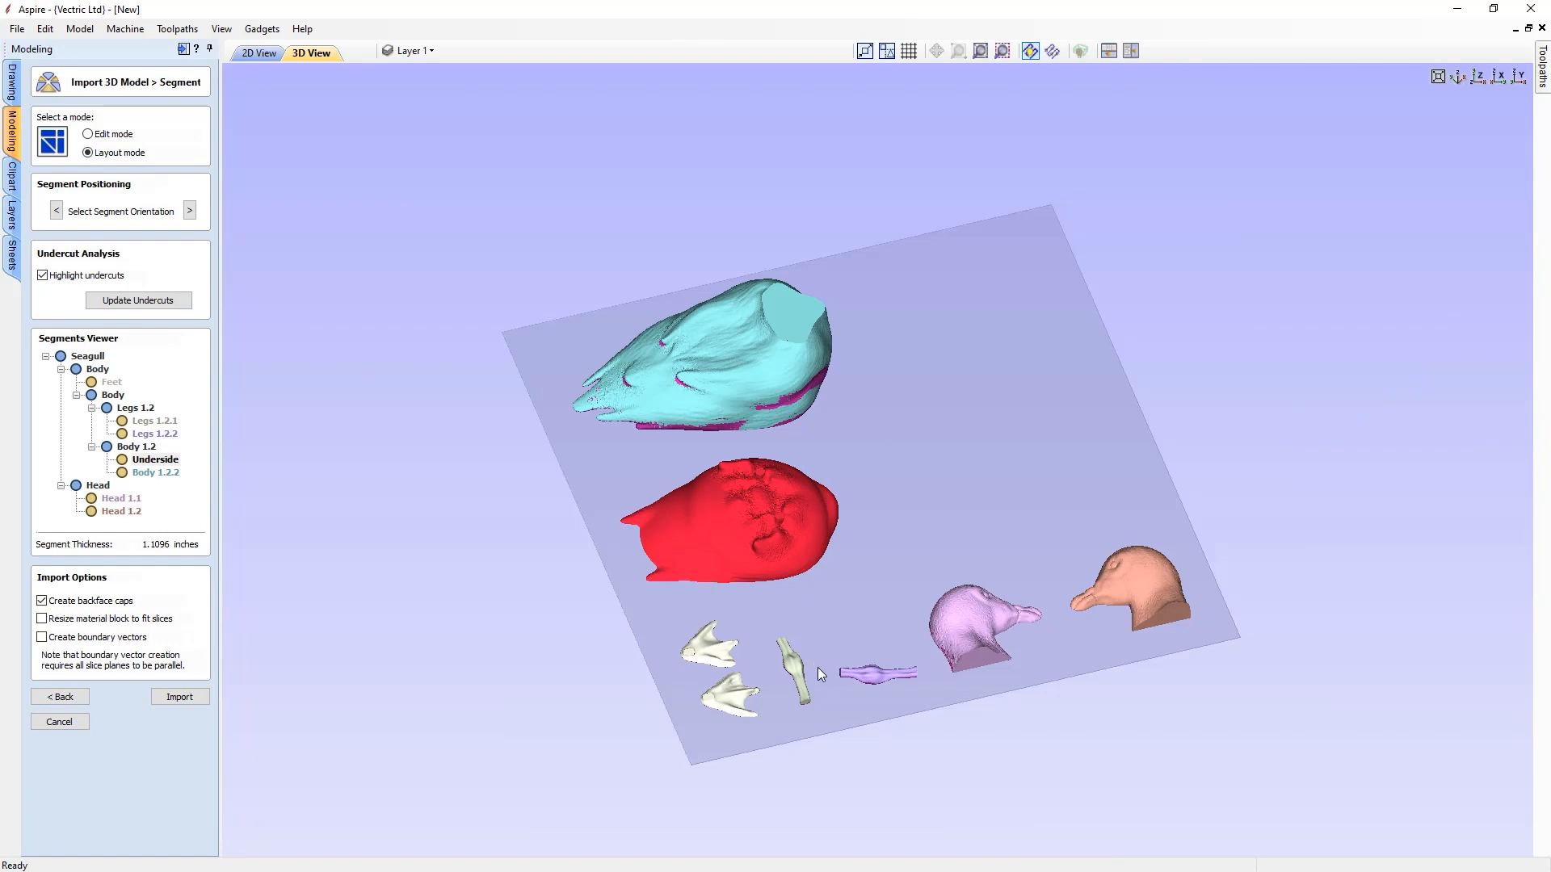
- Return to Edit mode and split Legs 1.2.1 lengthwise into two halves after resetting the segmenting plane's rotation
click(110, 137)
click(149, 458)
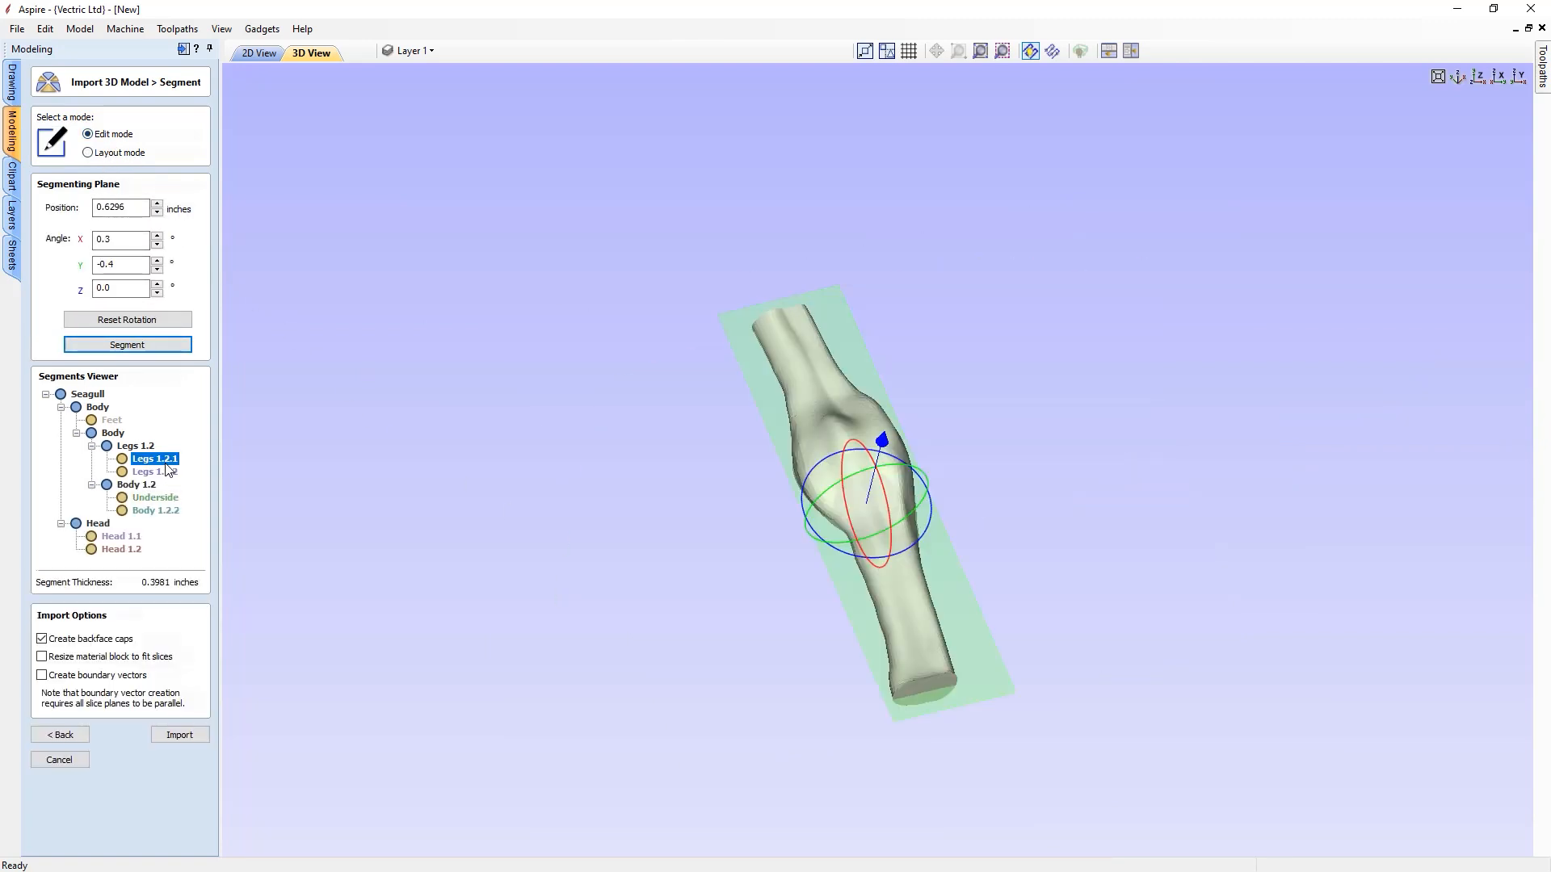
click(1478, 80)
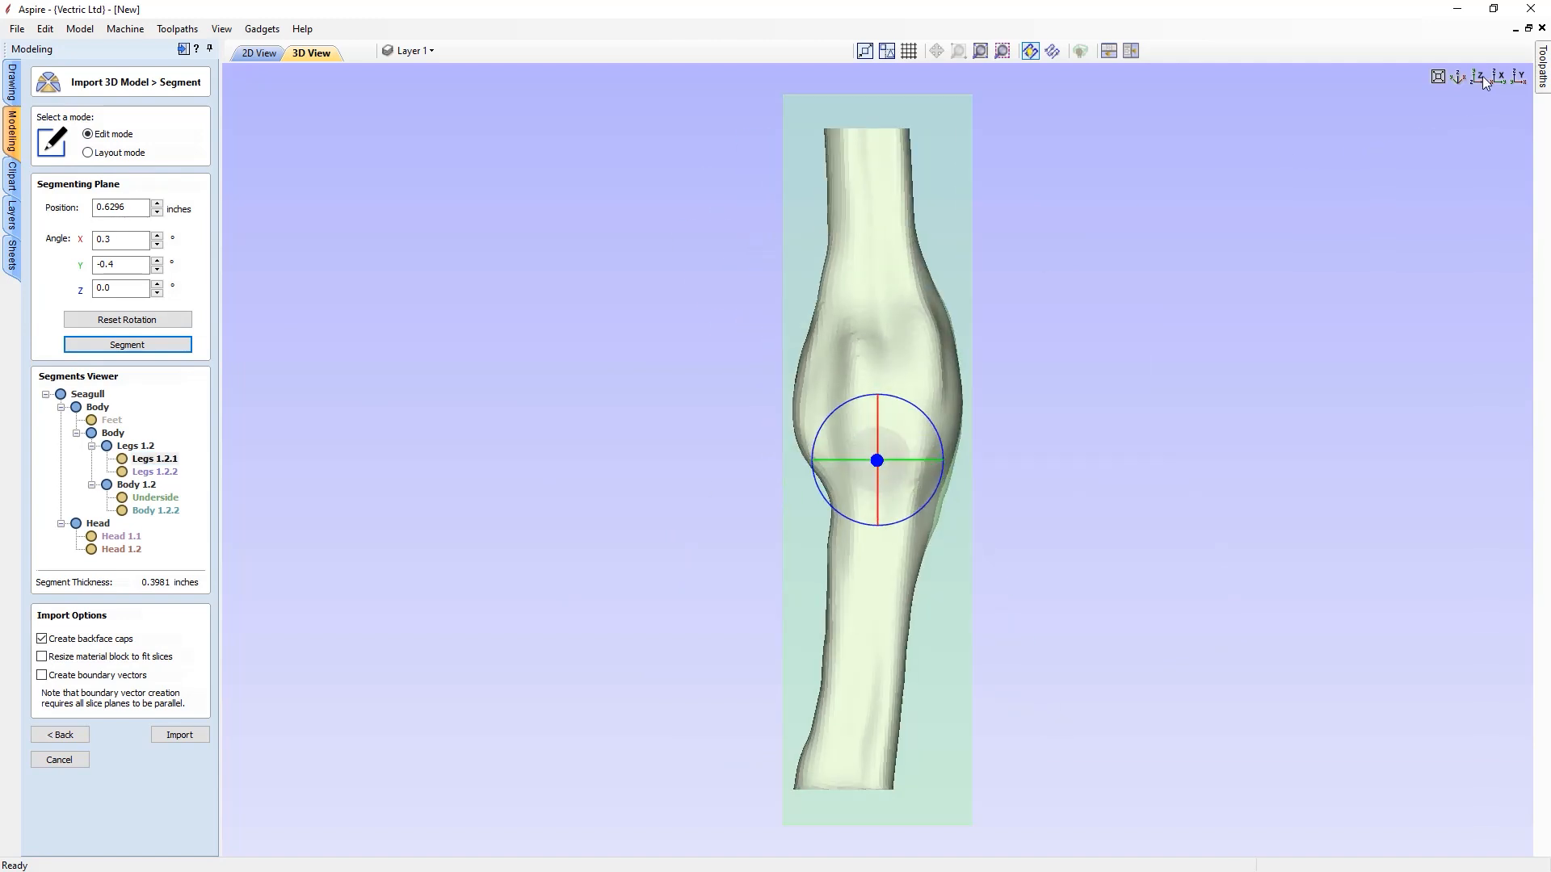
click(151, 321)
drag(1247, 404, 506, 438)
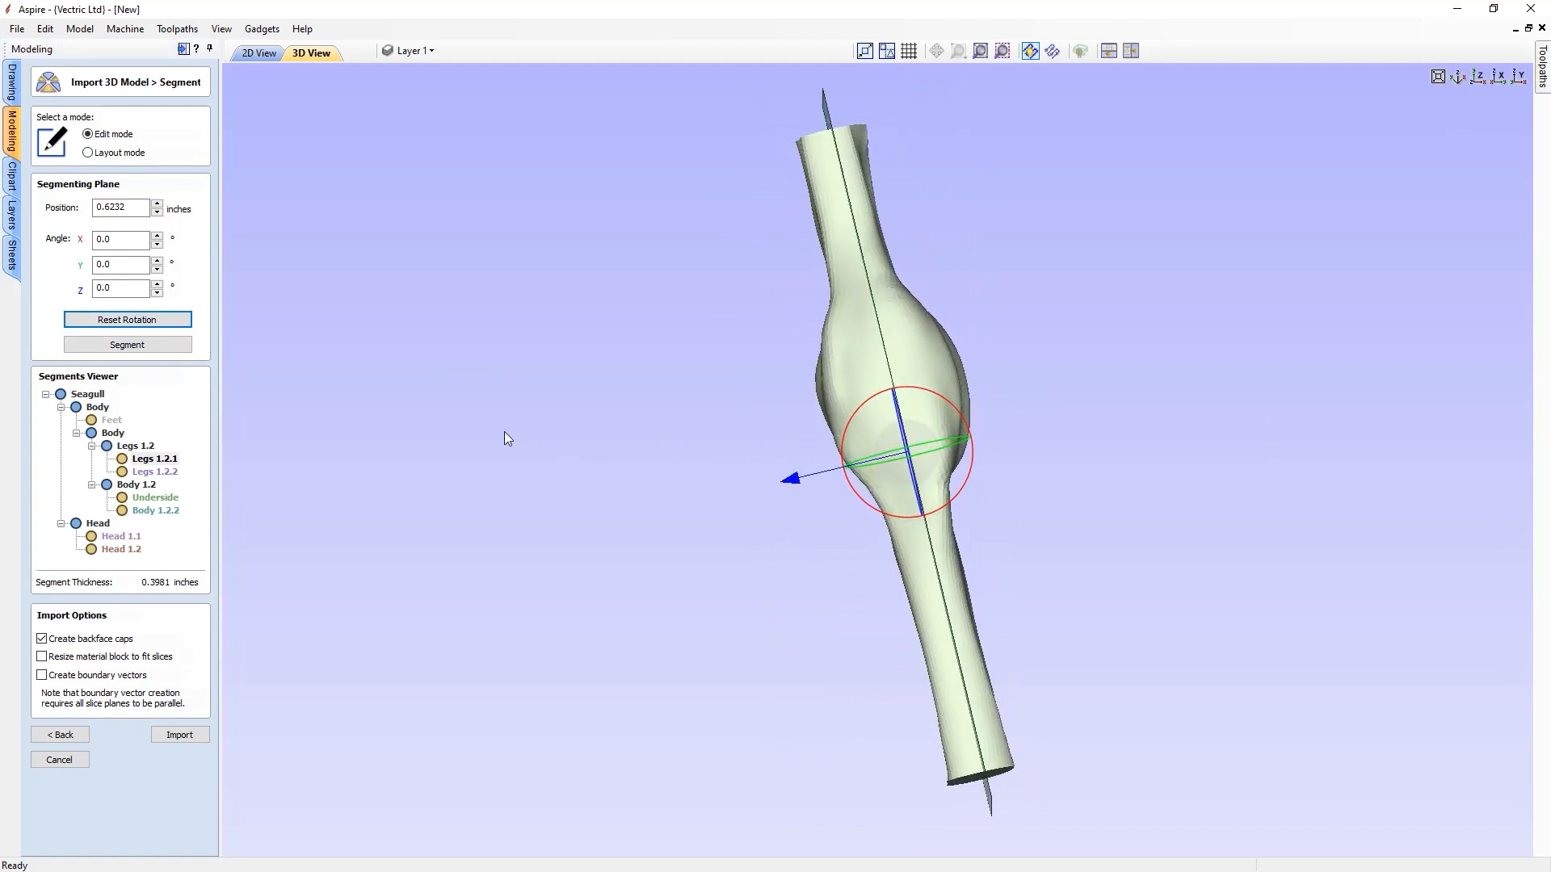
click(144, 345)
click(162, 485)
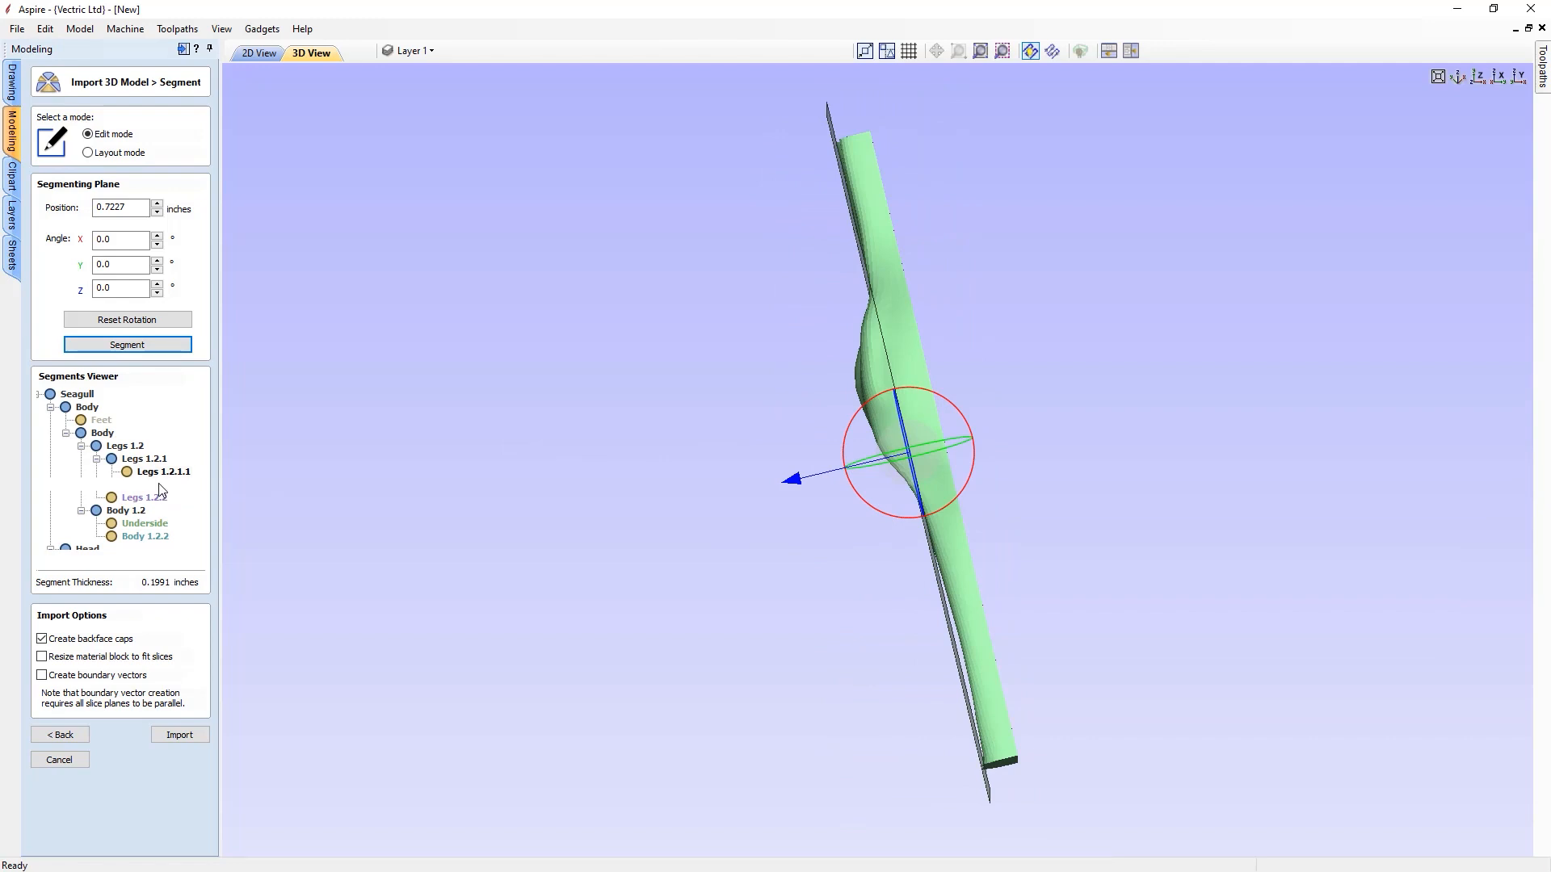
click(161, 472)
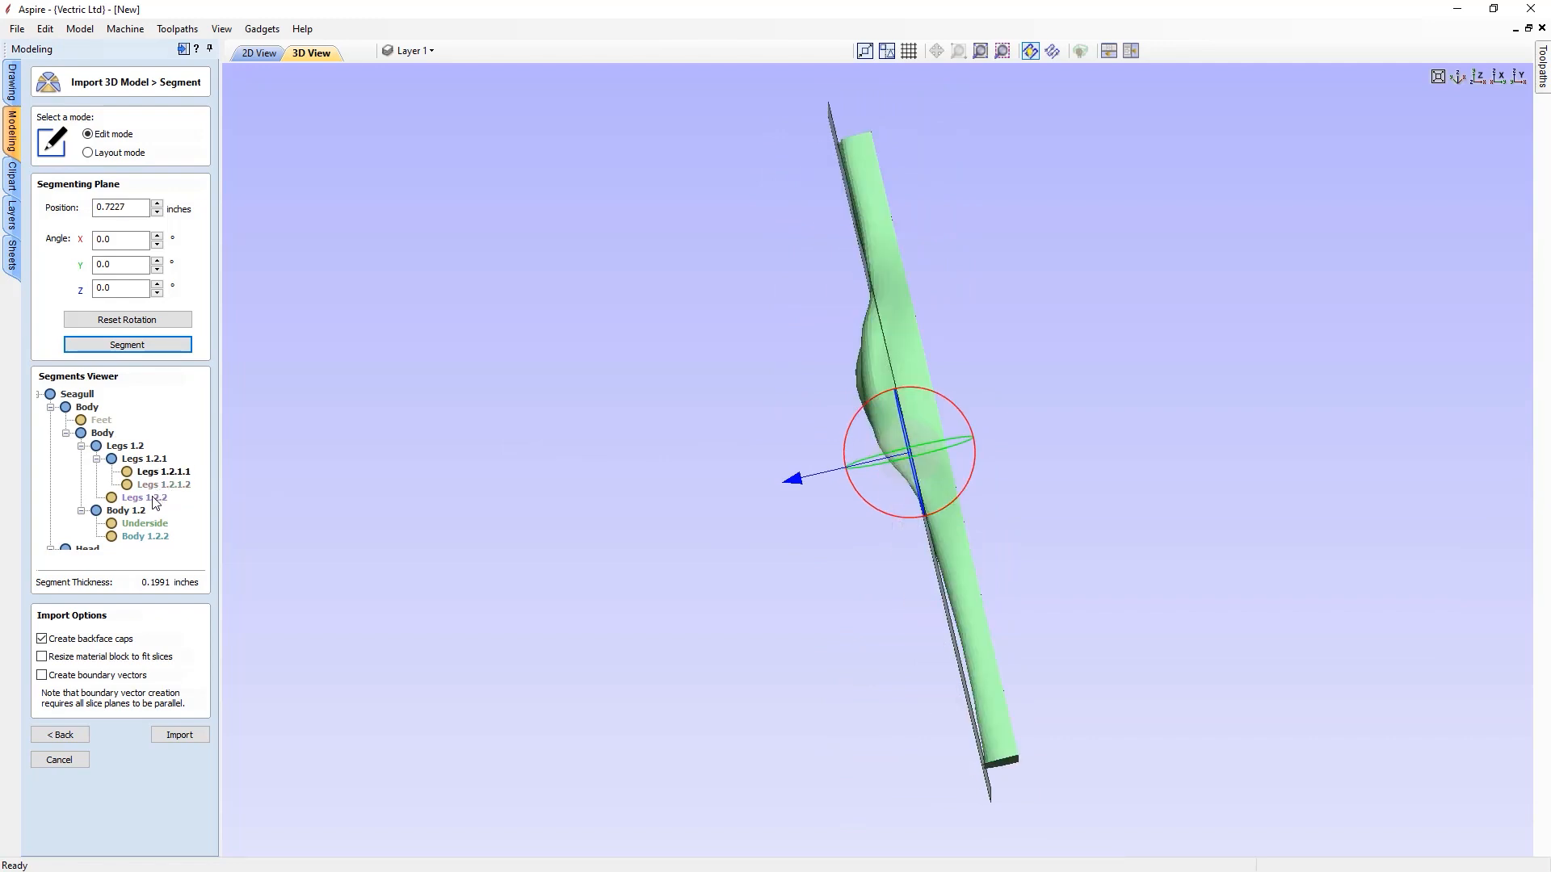
- Split Legs 1.2.2 lengthwise into two halves with the segmenting plane's rotation reset
click(146, 499)
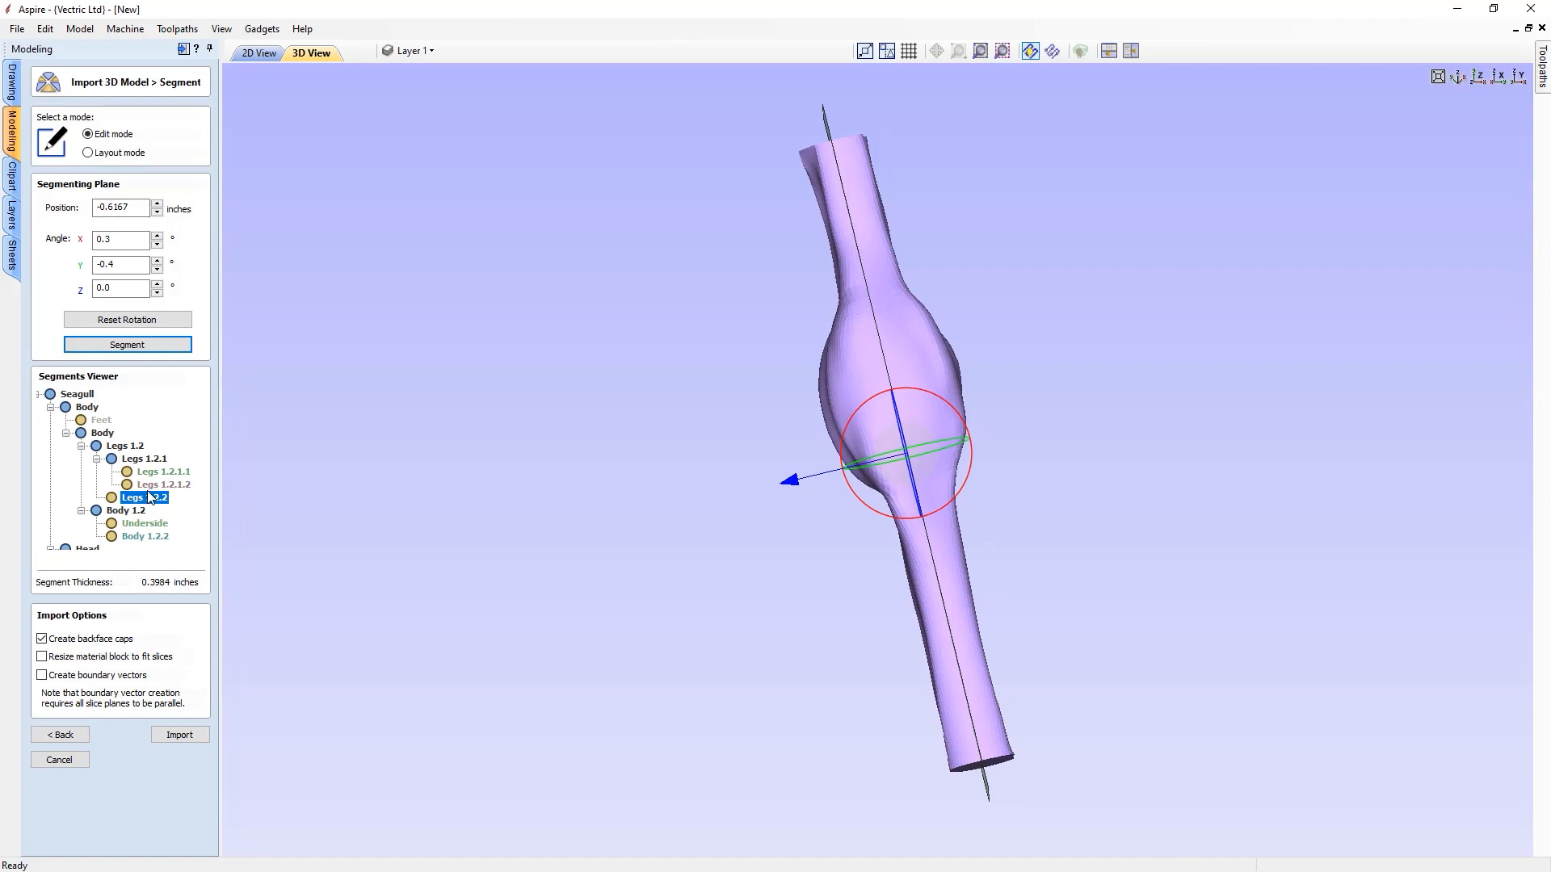
click(155, 328)
click(149, 344)
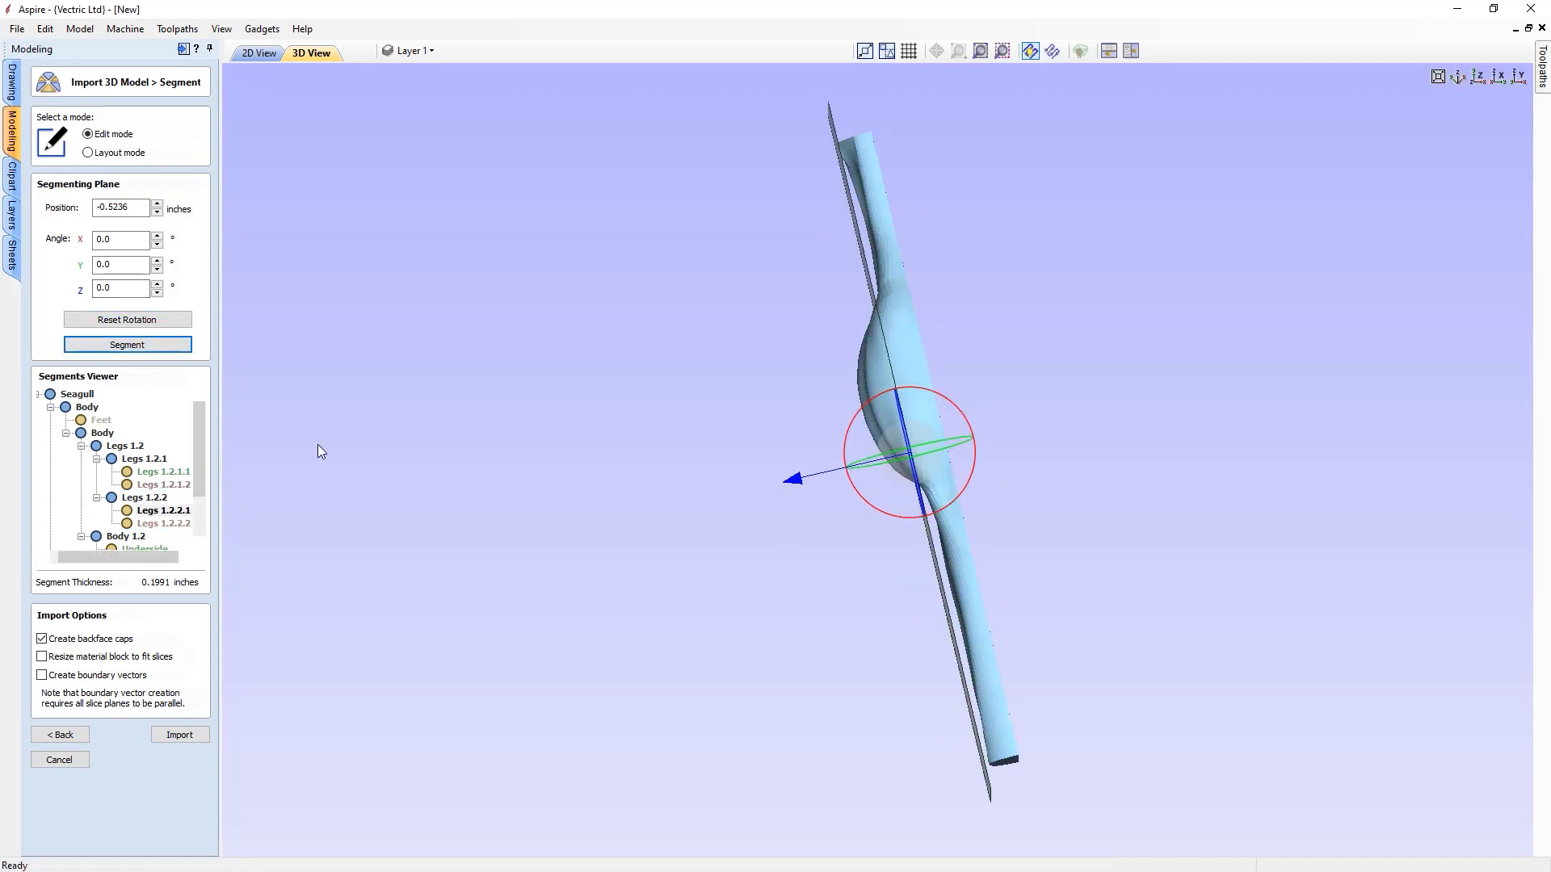
- Review the full segment tree, including the leg halves, Underside, Body 1.2.2 and the head halves
drag(195, 476, 196, 512)
click(143, 484)
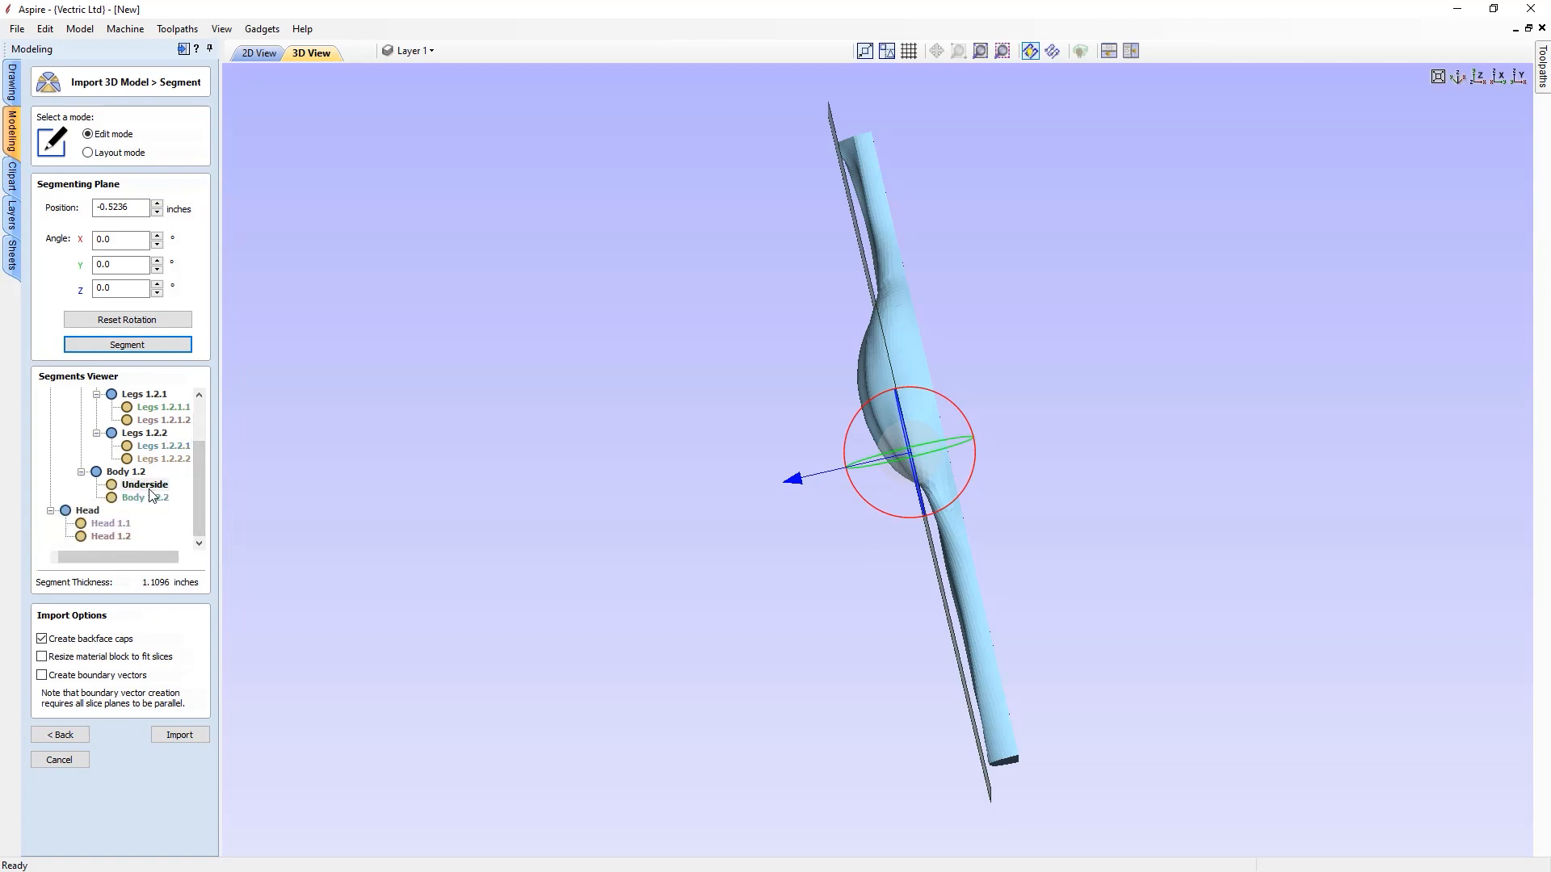
click(143, 497)
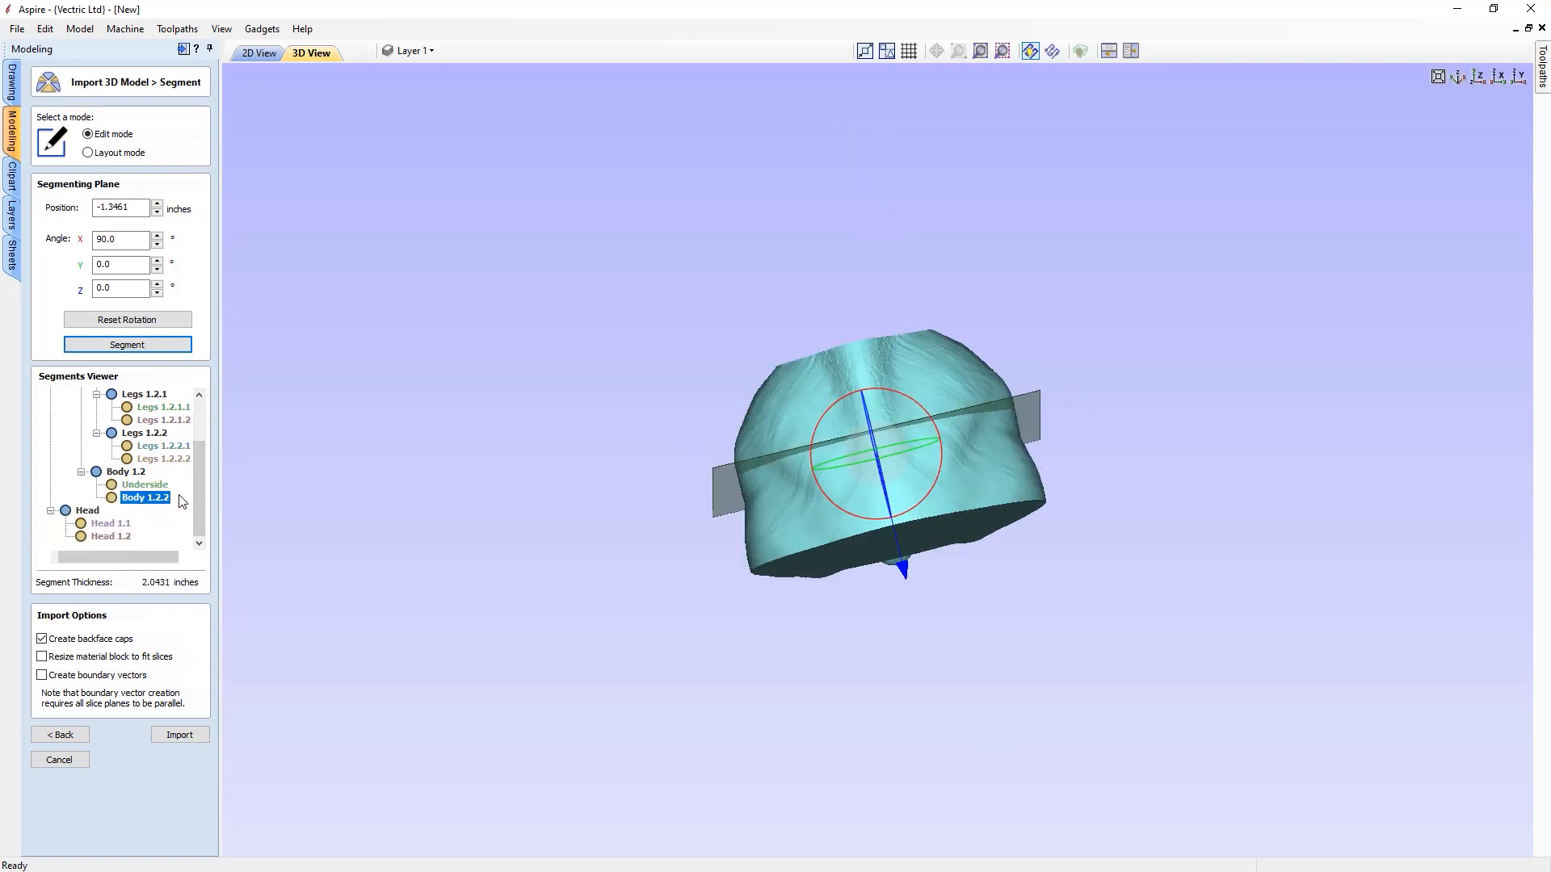
drag(197, 487, 216, 409)
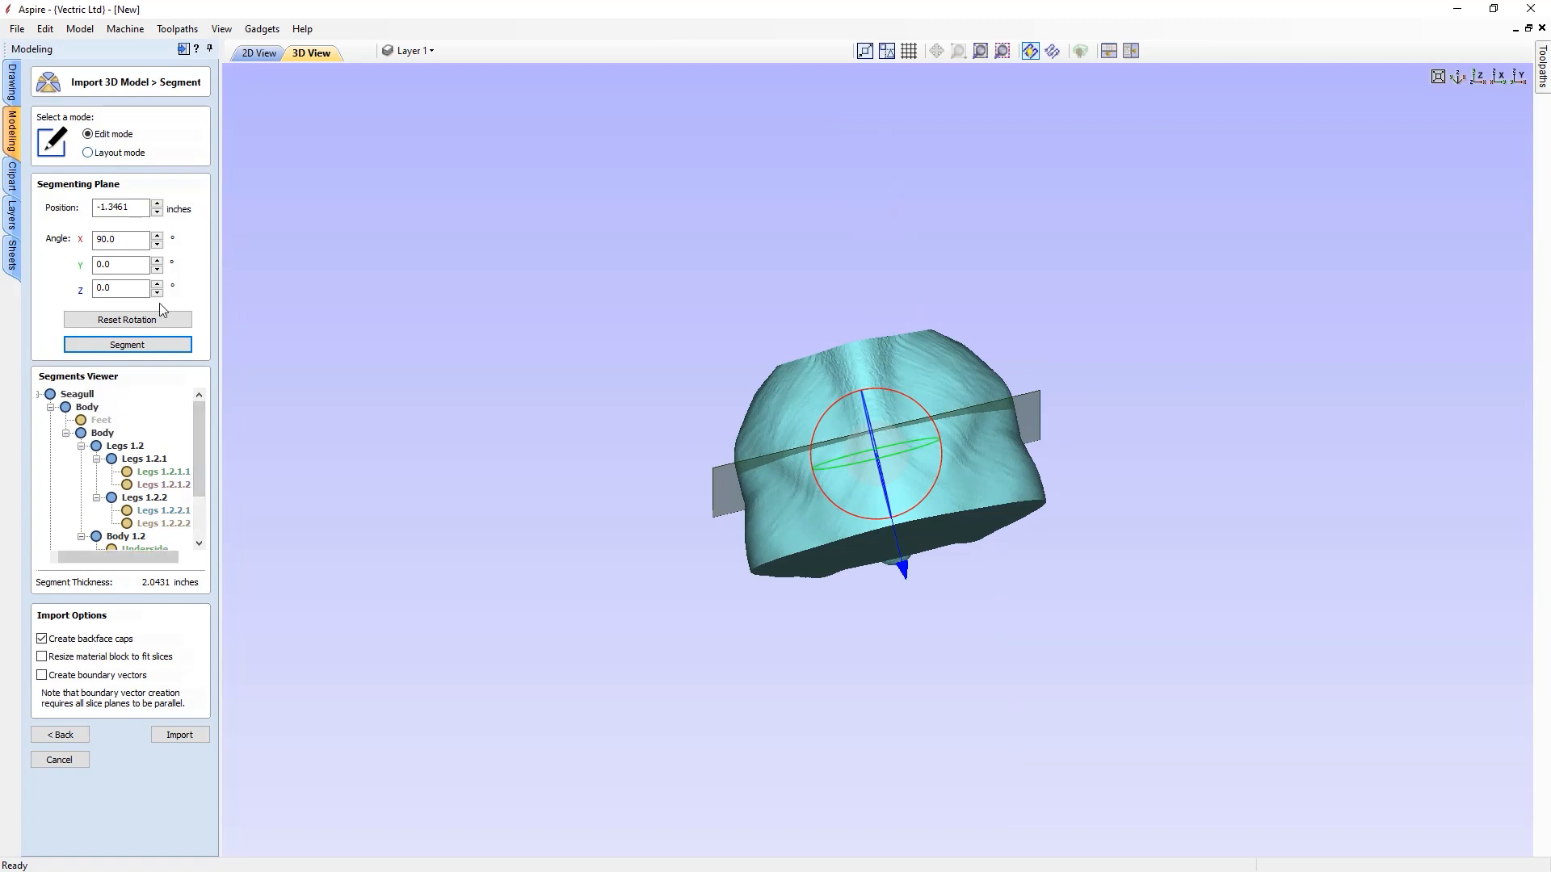
drag(202, 469, 201, 517)
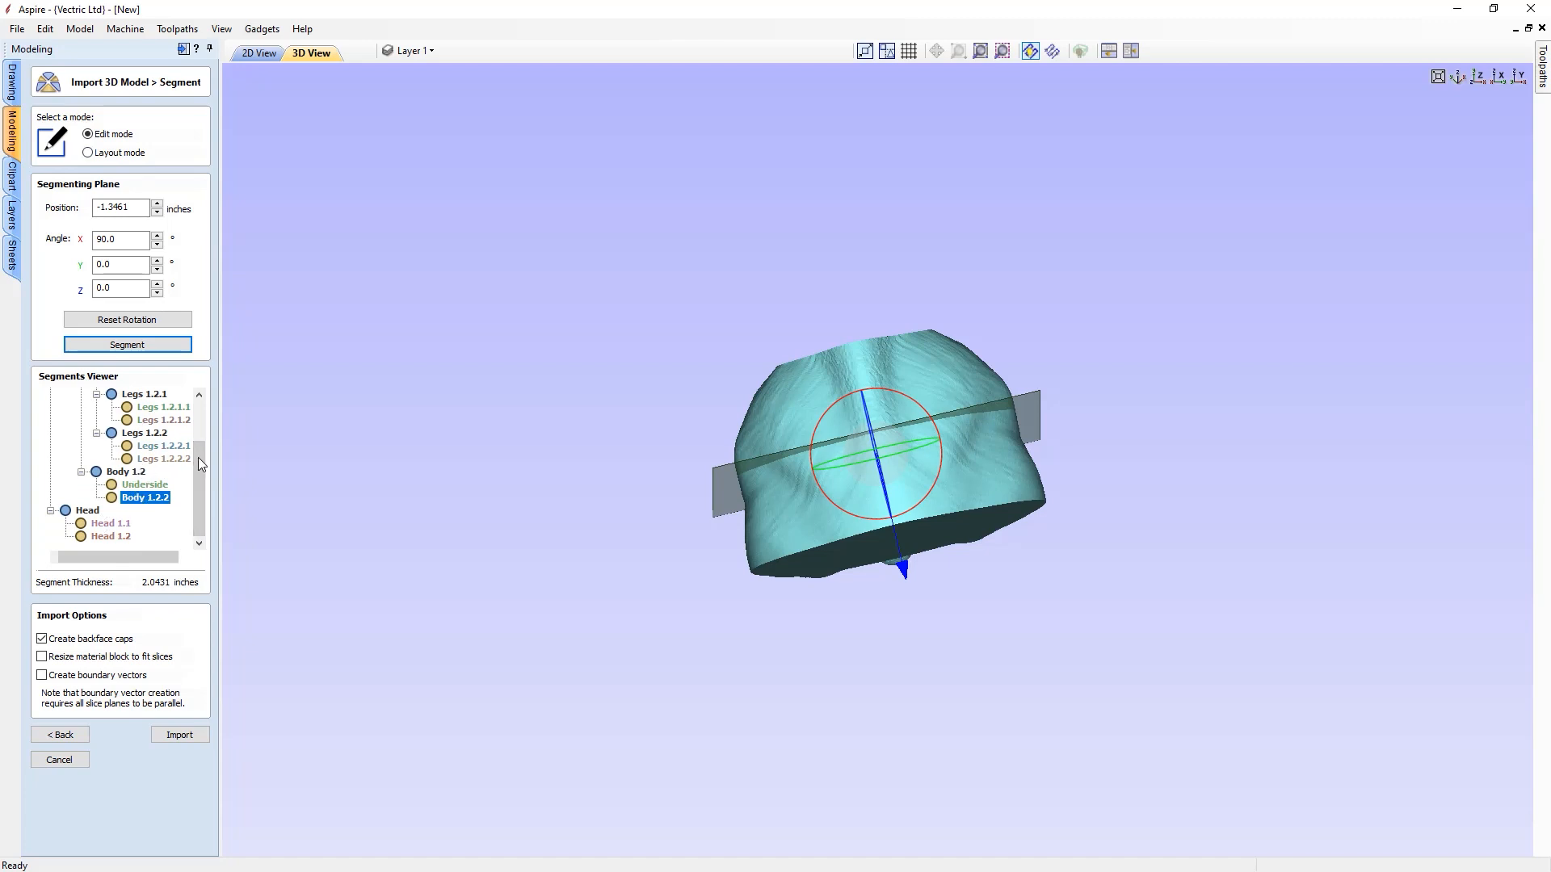
drag(199, 466, 201, 458)
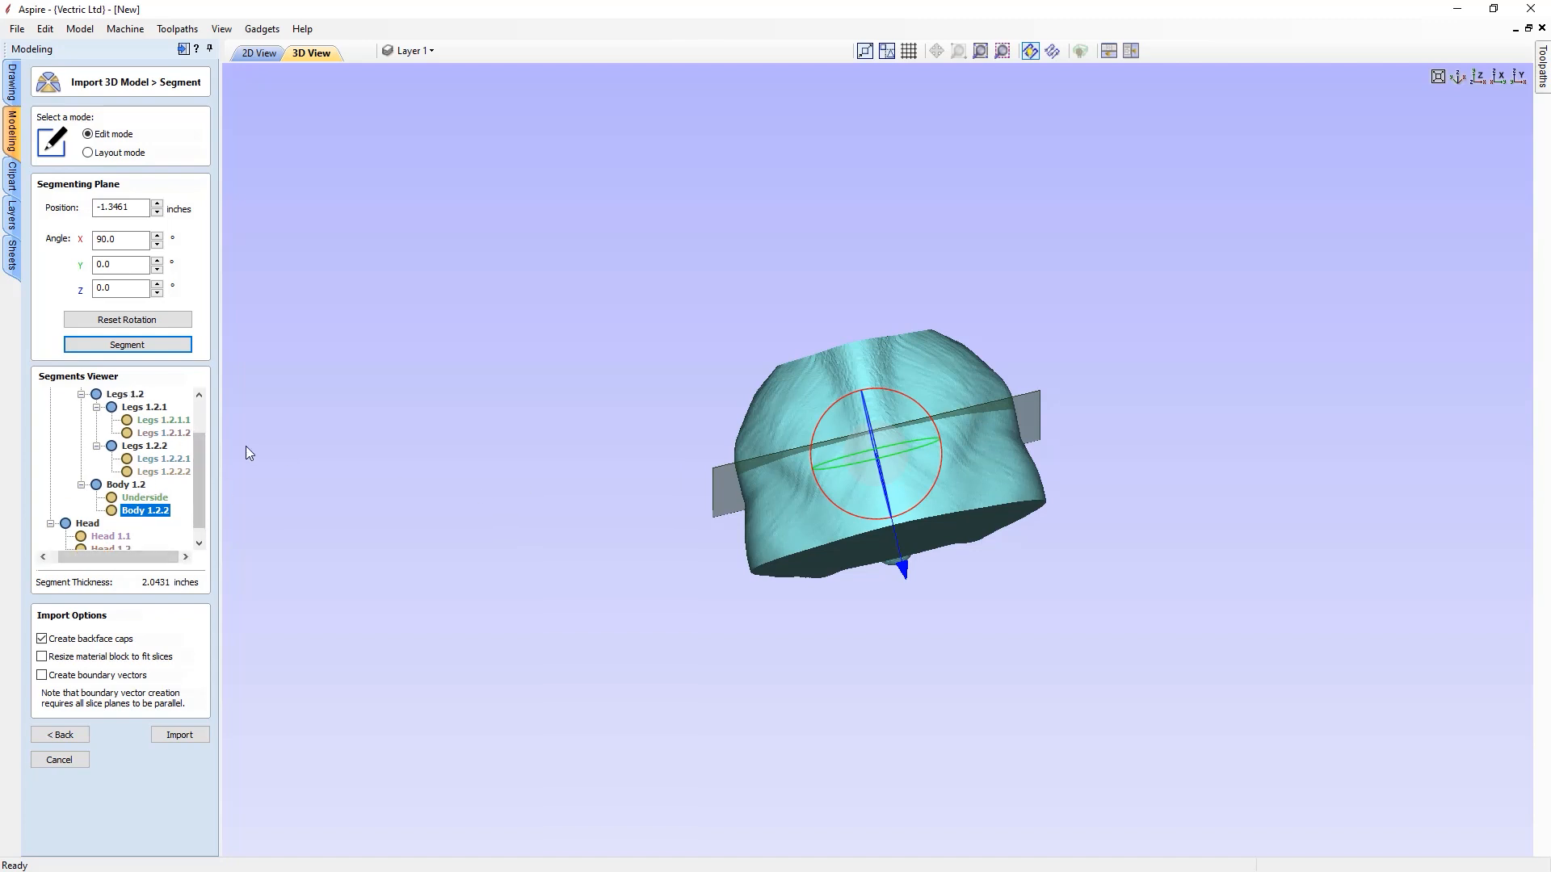
drag(202, 469, 210, 439)
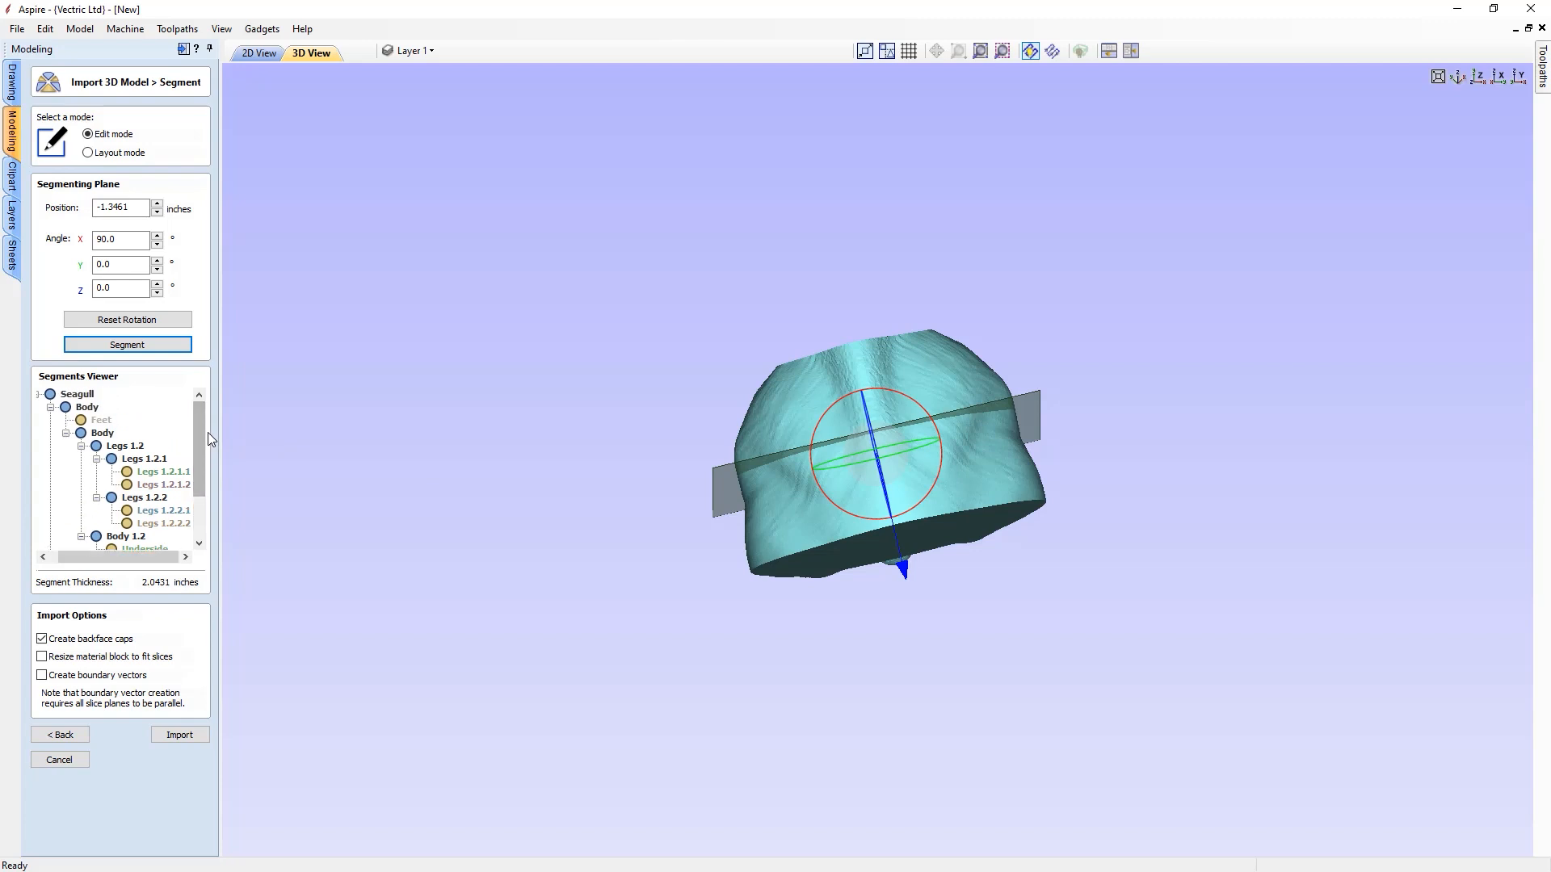
- Select the whole Seagull and review its segment tree against the coloured segments on the model
click(77, 394)
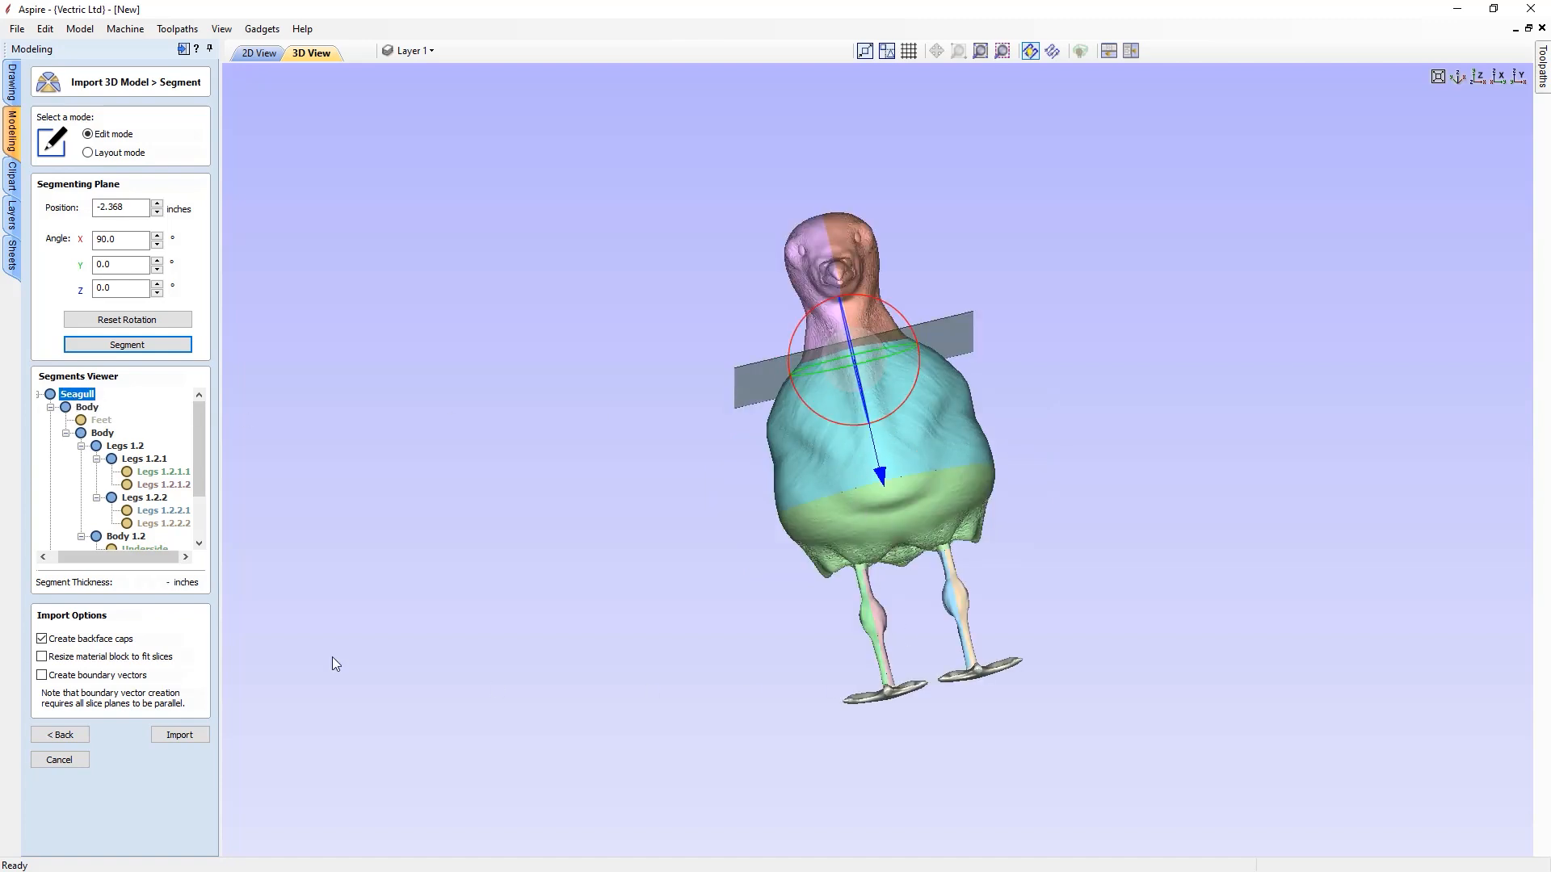
drag(195, 473, 197, 514)
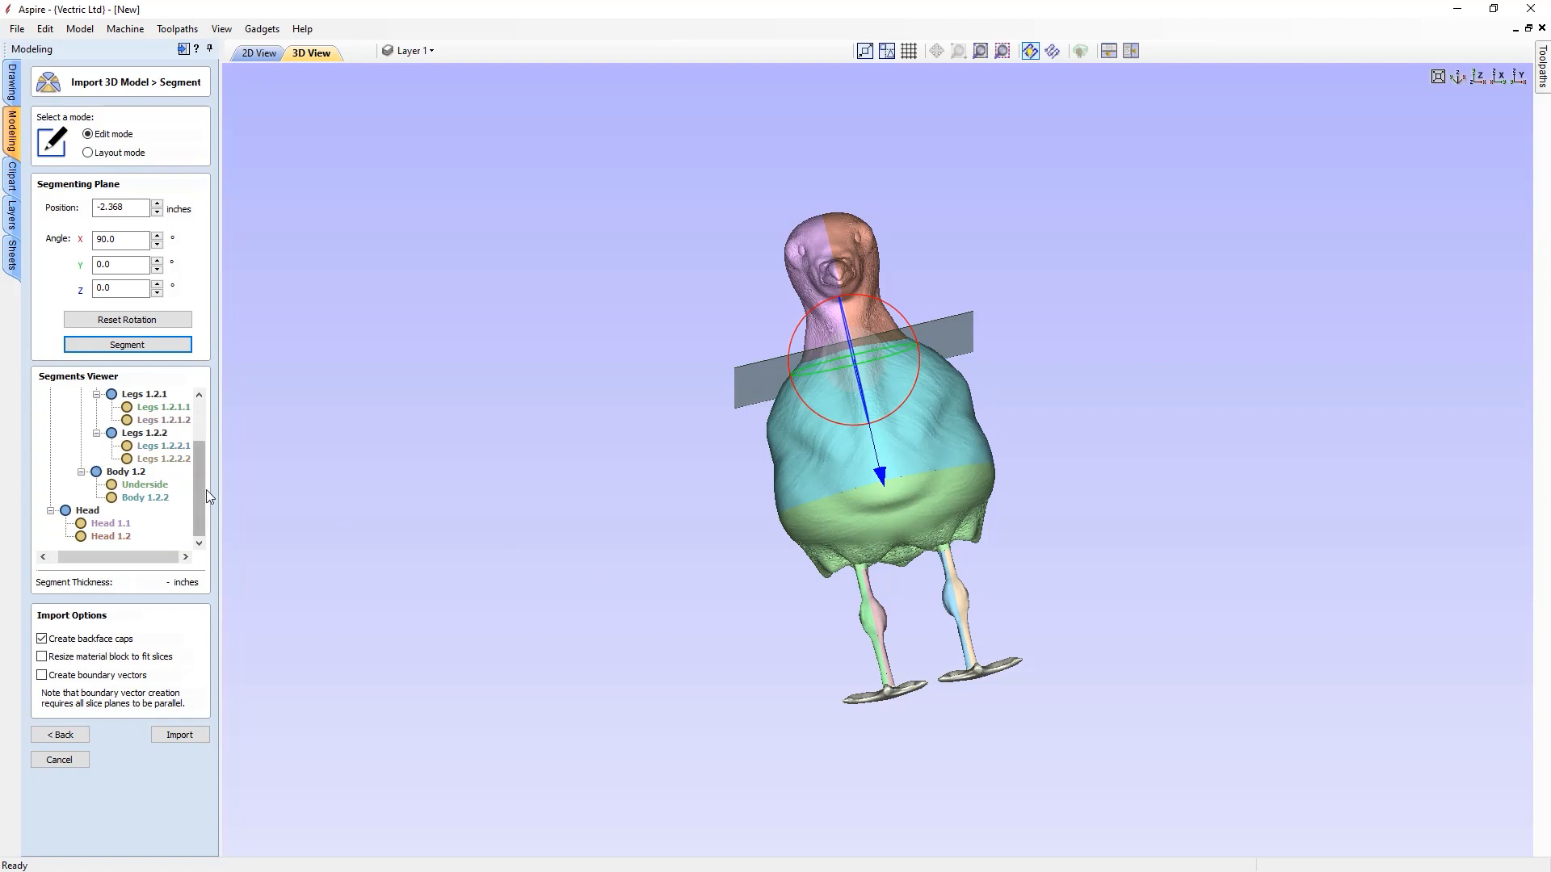
scroll(202, 489, up, 3)
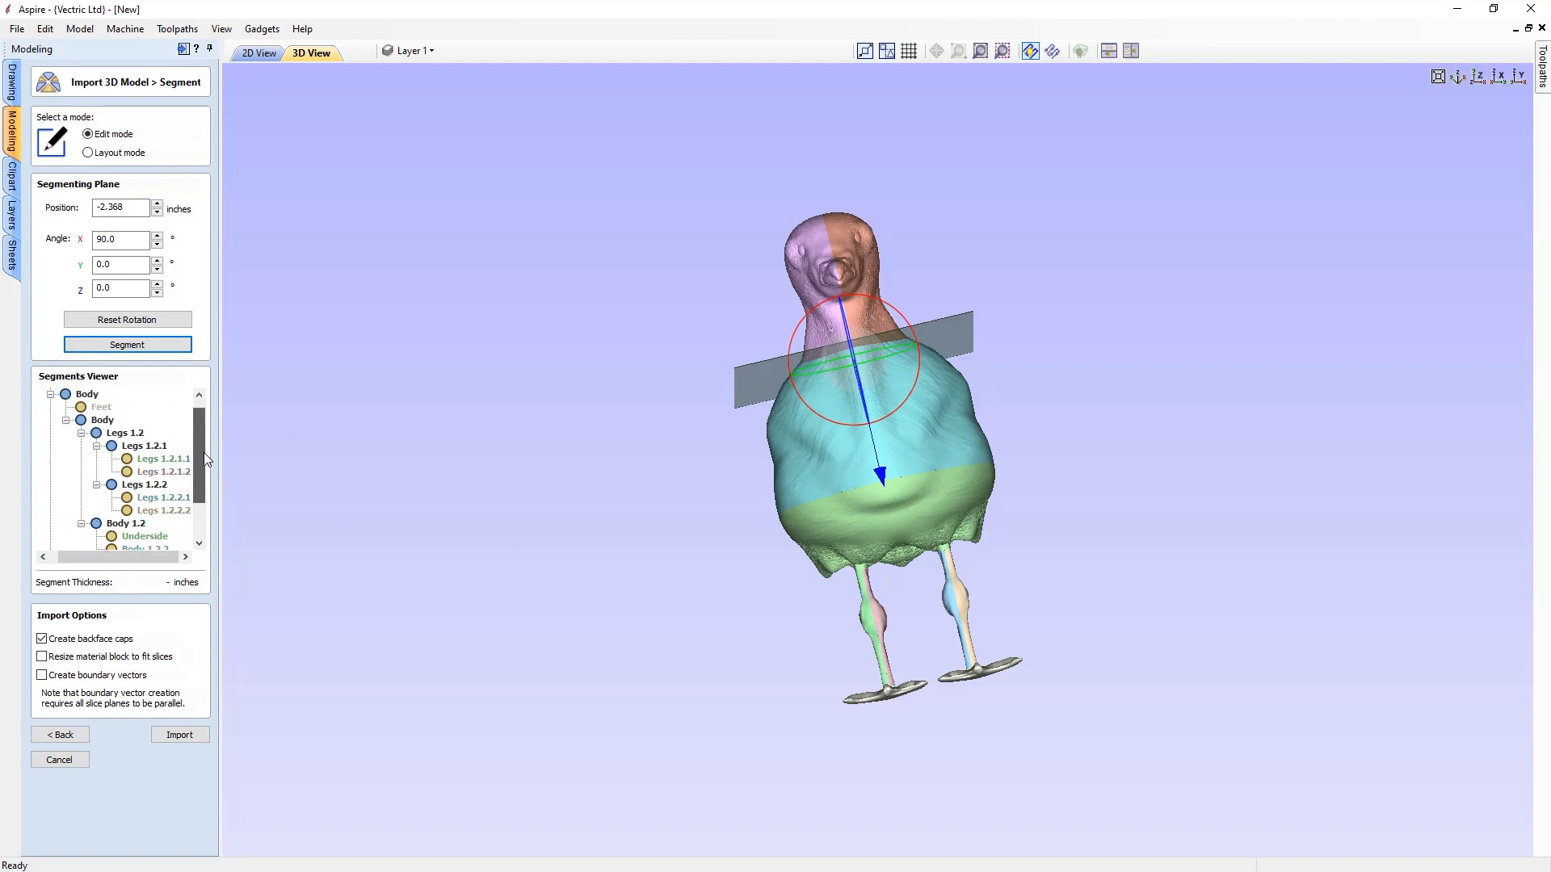
drag(1160, 620, 1142, 700)
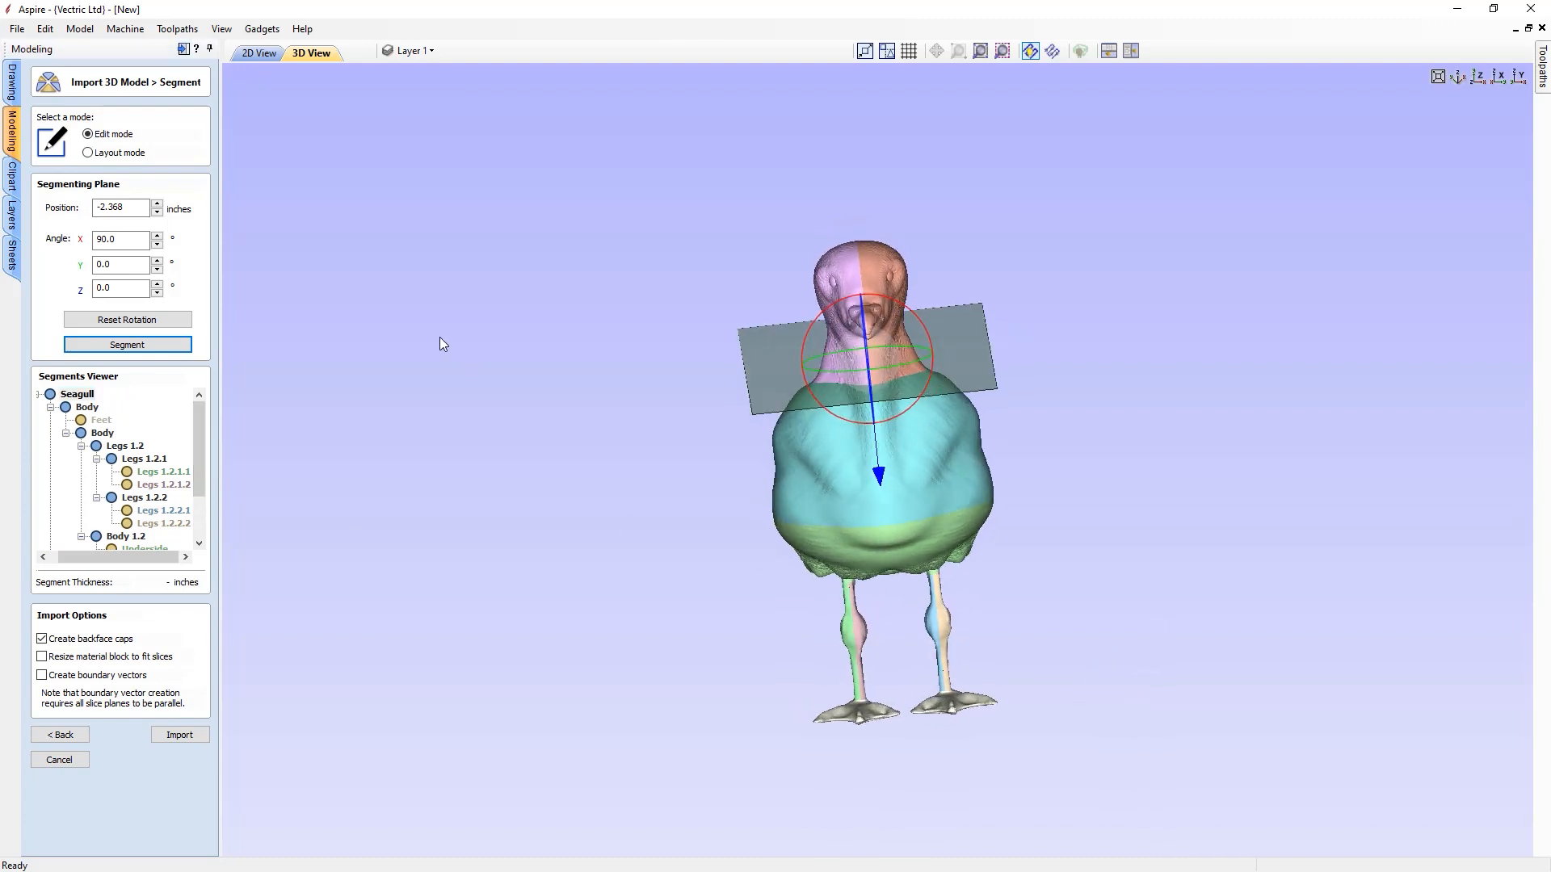
- Show all segments in Layout mode and examine the highlighted undercuts on the upper body, Underside and head halves
click(88, 152)
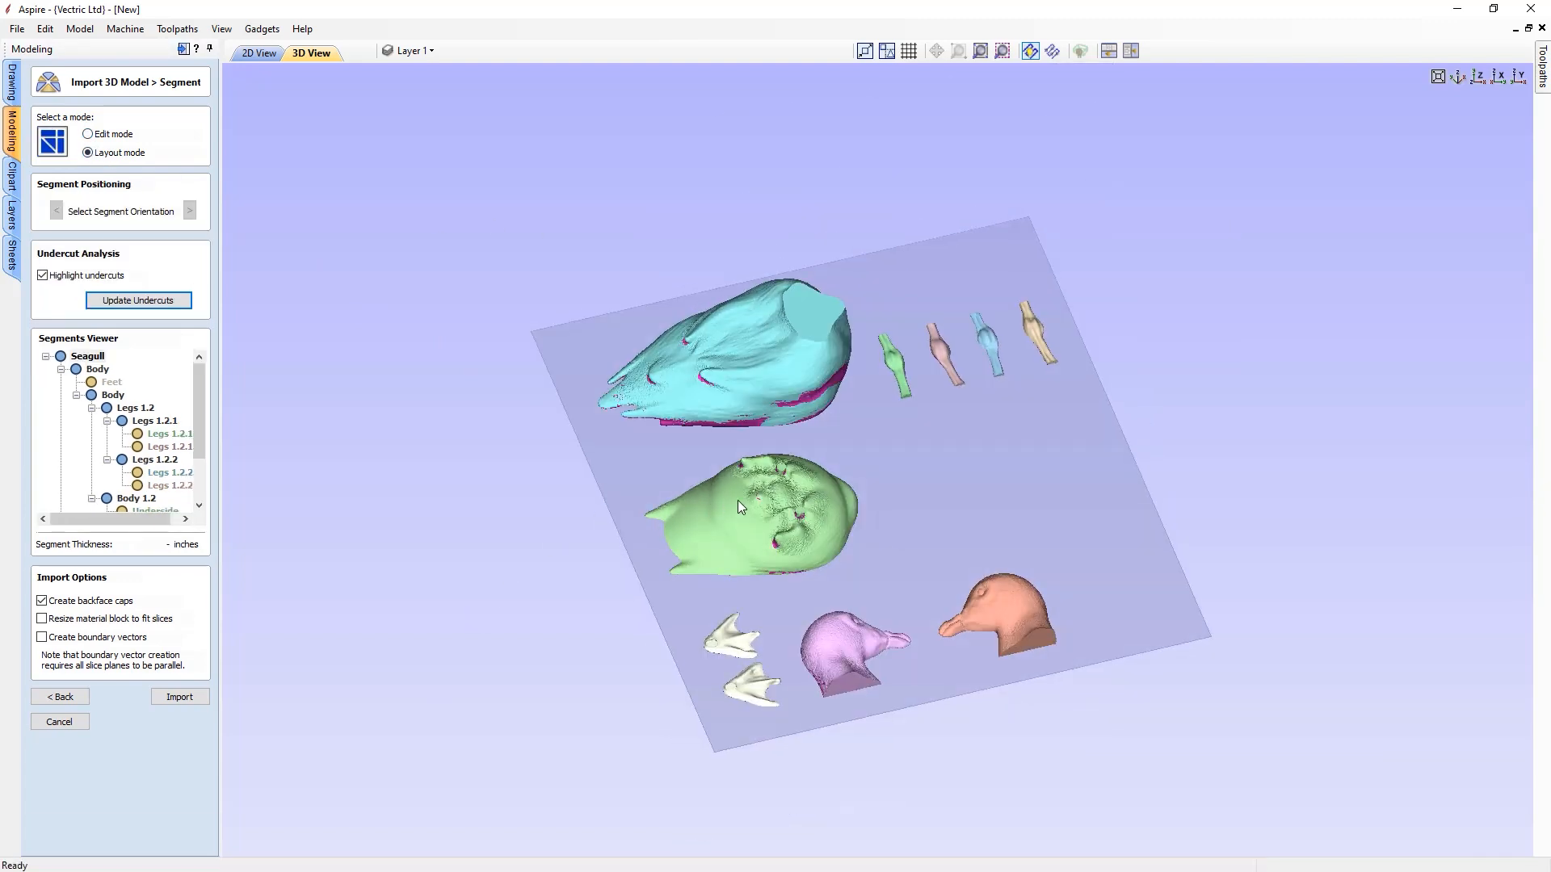
drag(890, 502, 808, 671)
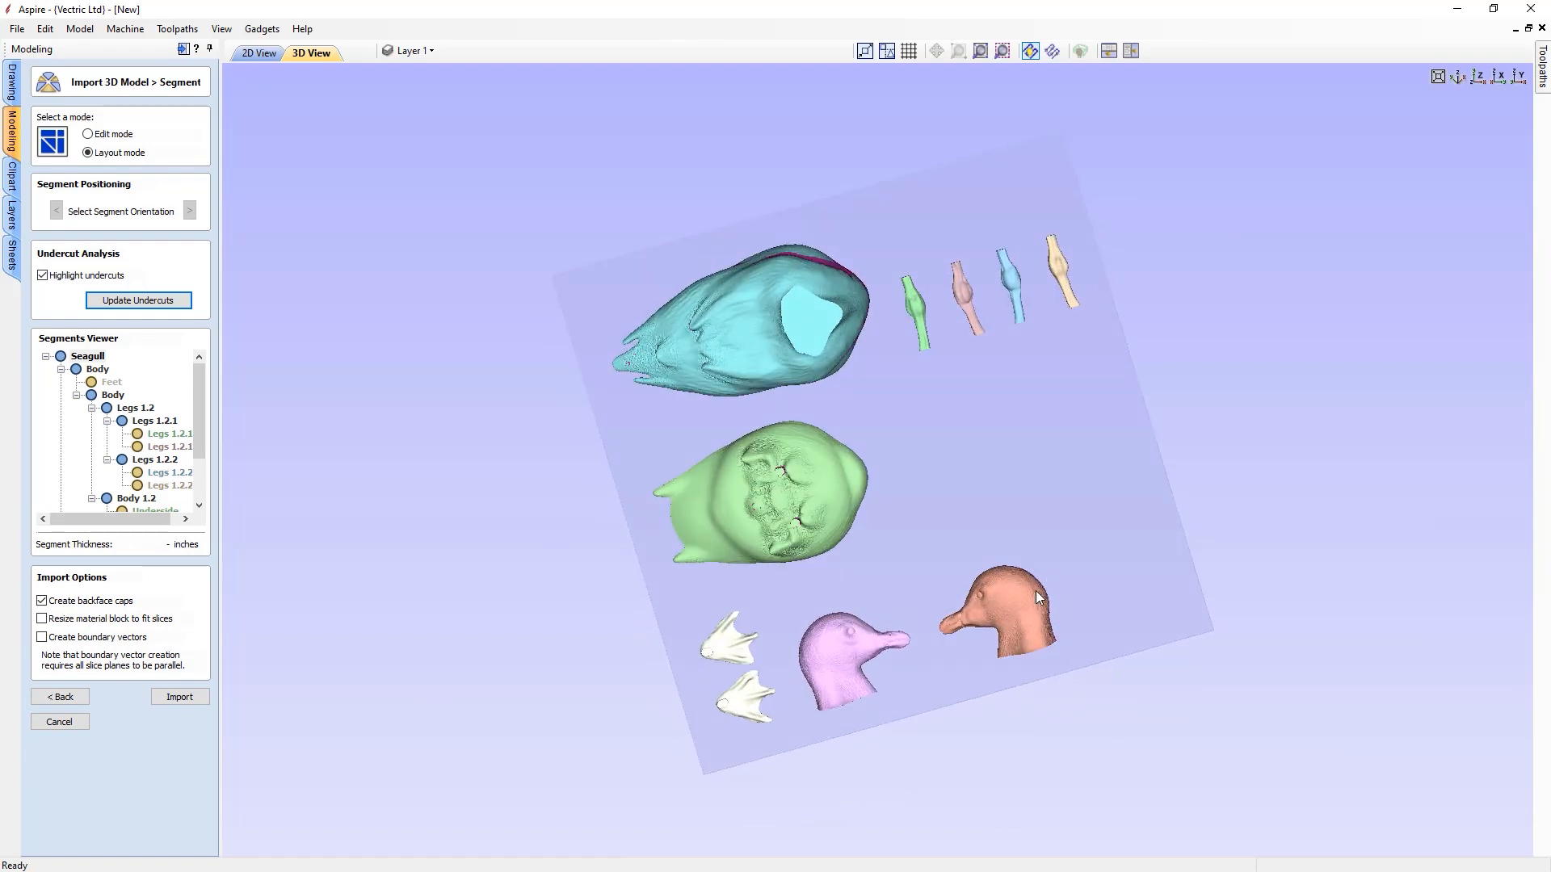
drag(903, 591, 711, 602)
scroll(1111, 649, up, 5)
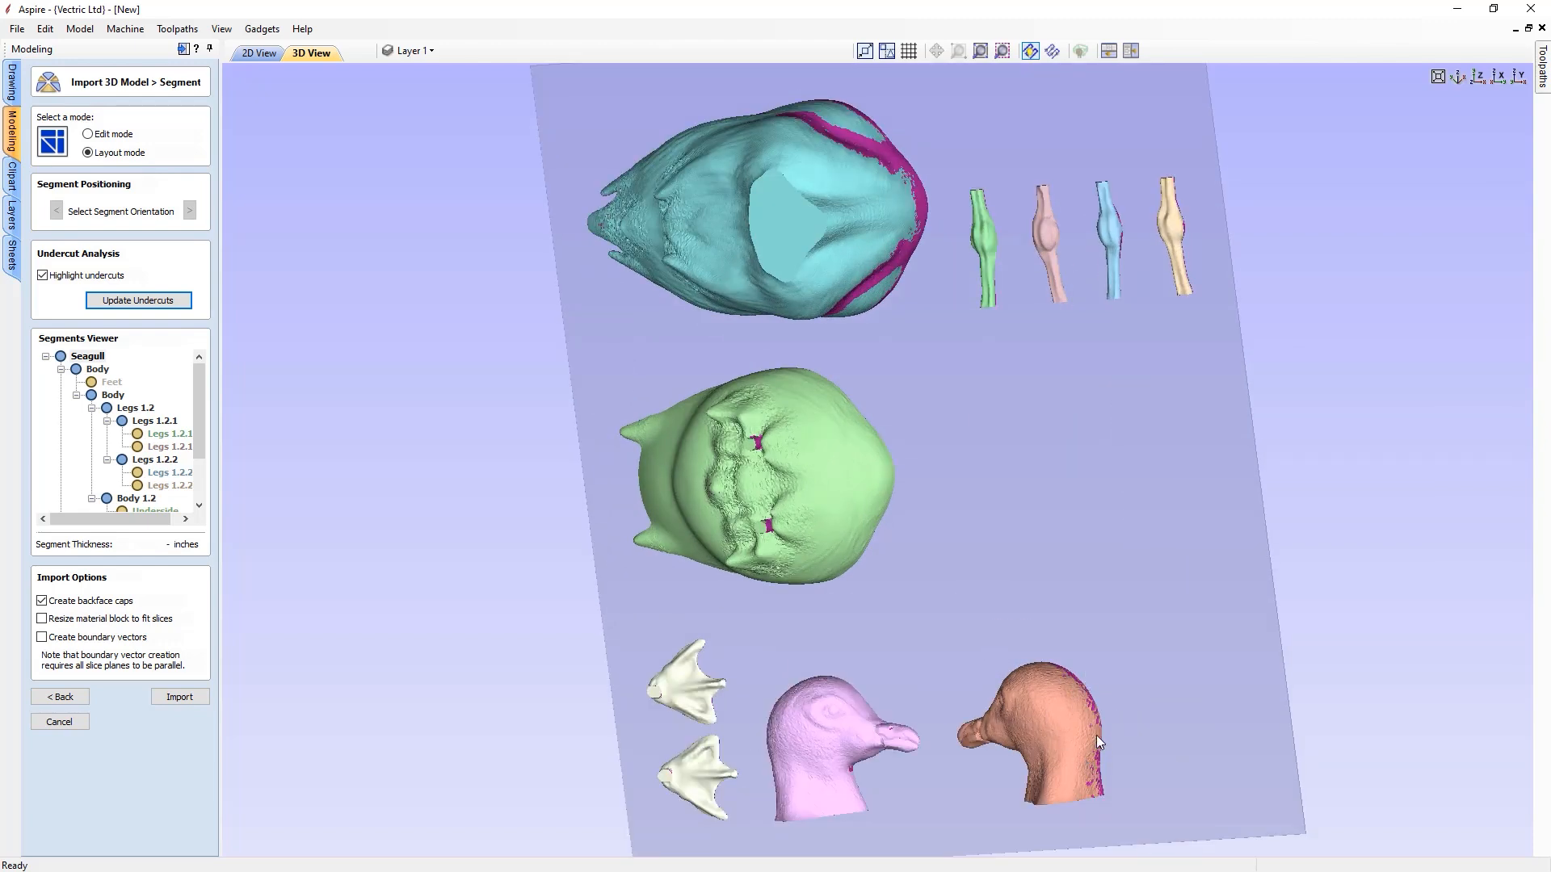
drag(955, 614, 745, 717)
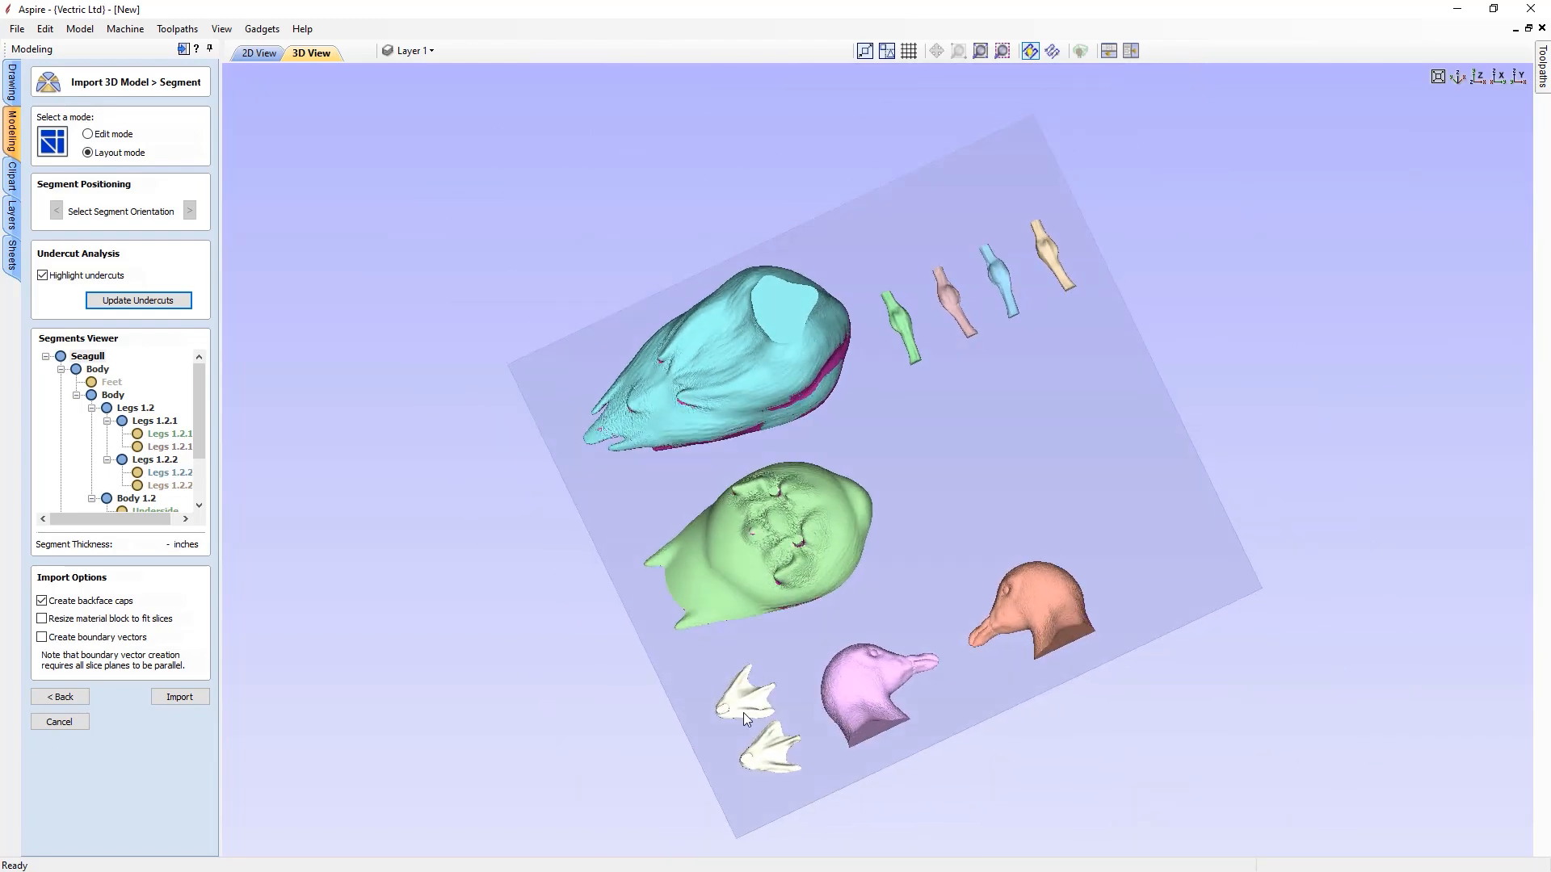
drag(932, 469, 751, 530)
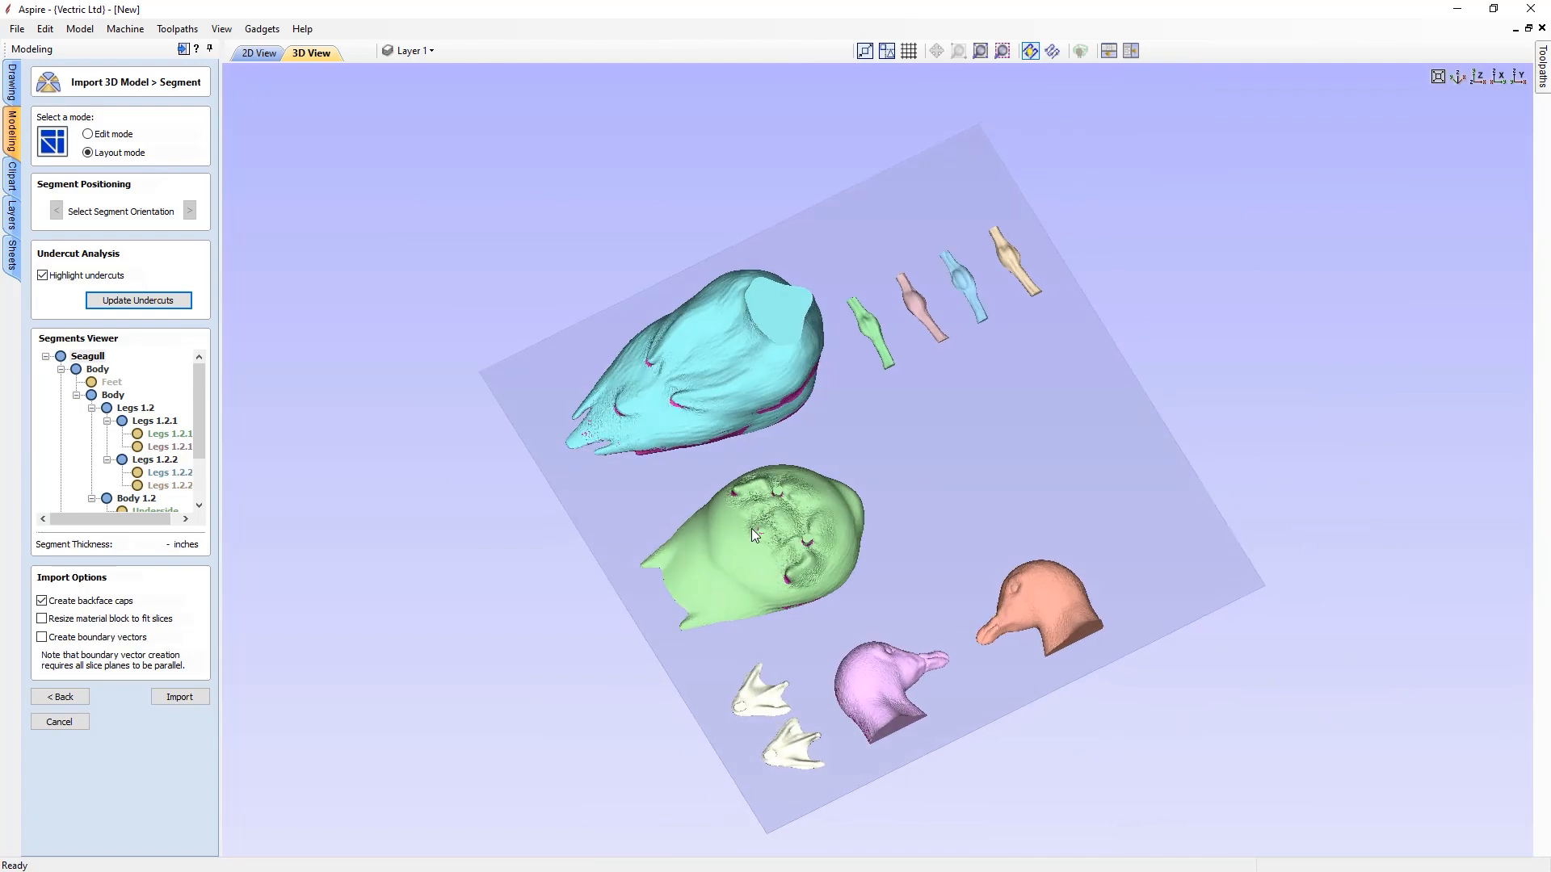
scroll(751, 530, up, 4)
drag(944, 517, 656, 709)
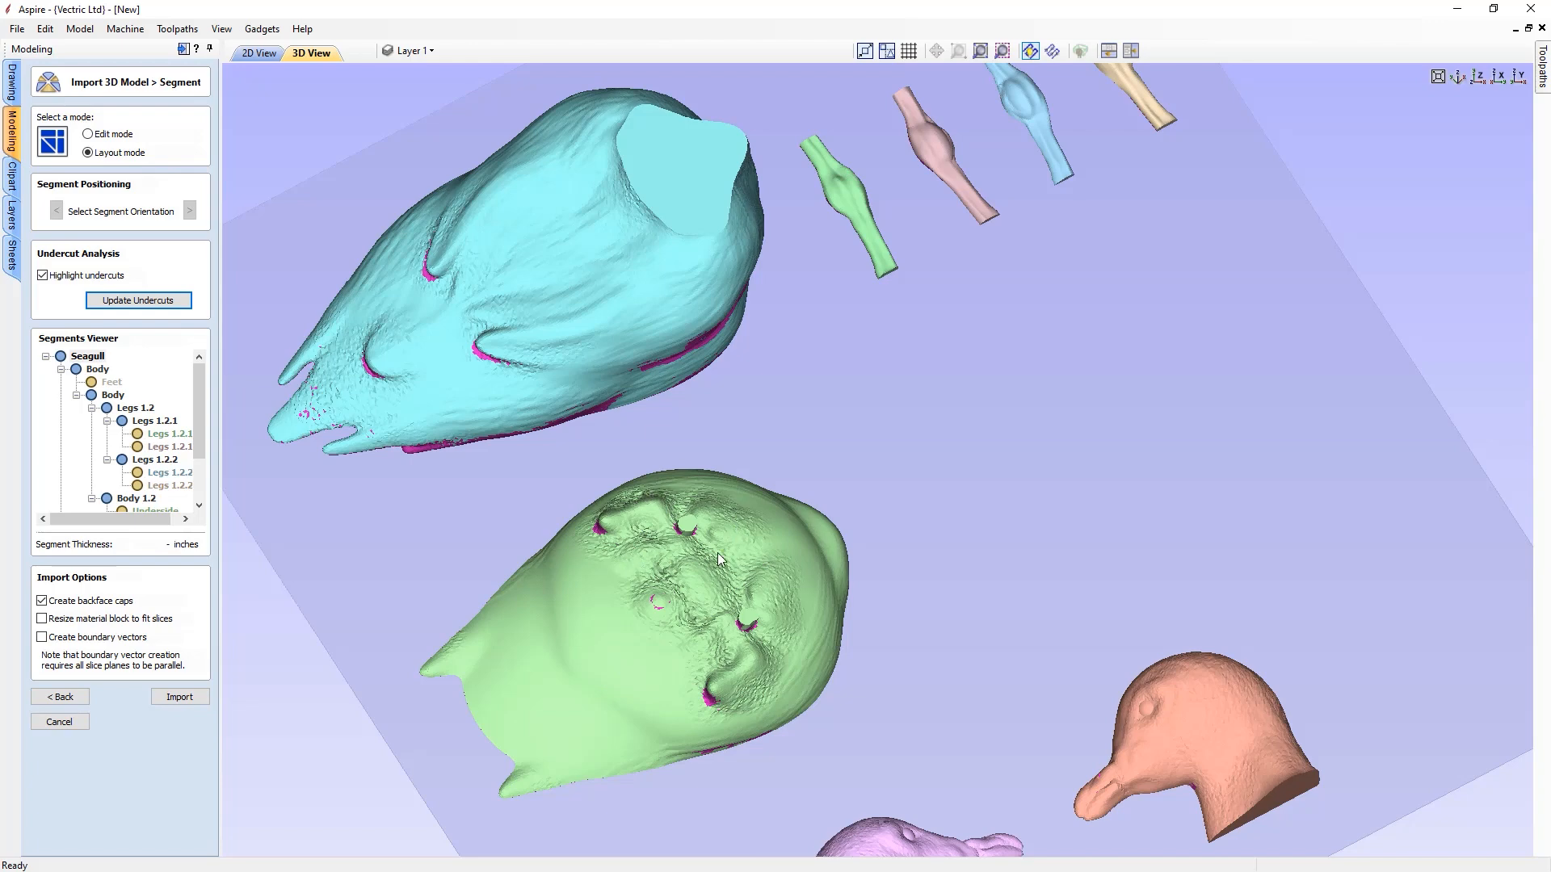
- Examine the four leg halves up close for undercuts
drag(1010, 509, 1032, 468)
middle_drag(1043, 445, 916, 641)
scroll(990, 373, up, 3)
drag(870, 428, 831, 407)
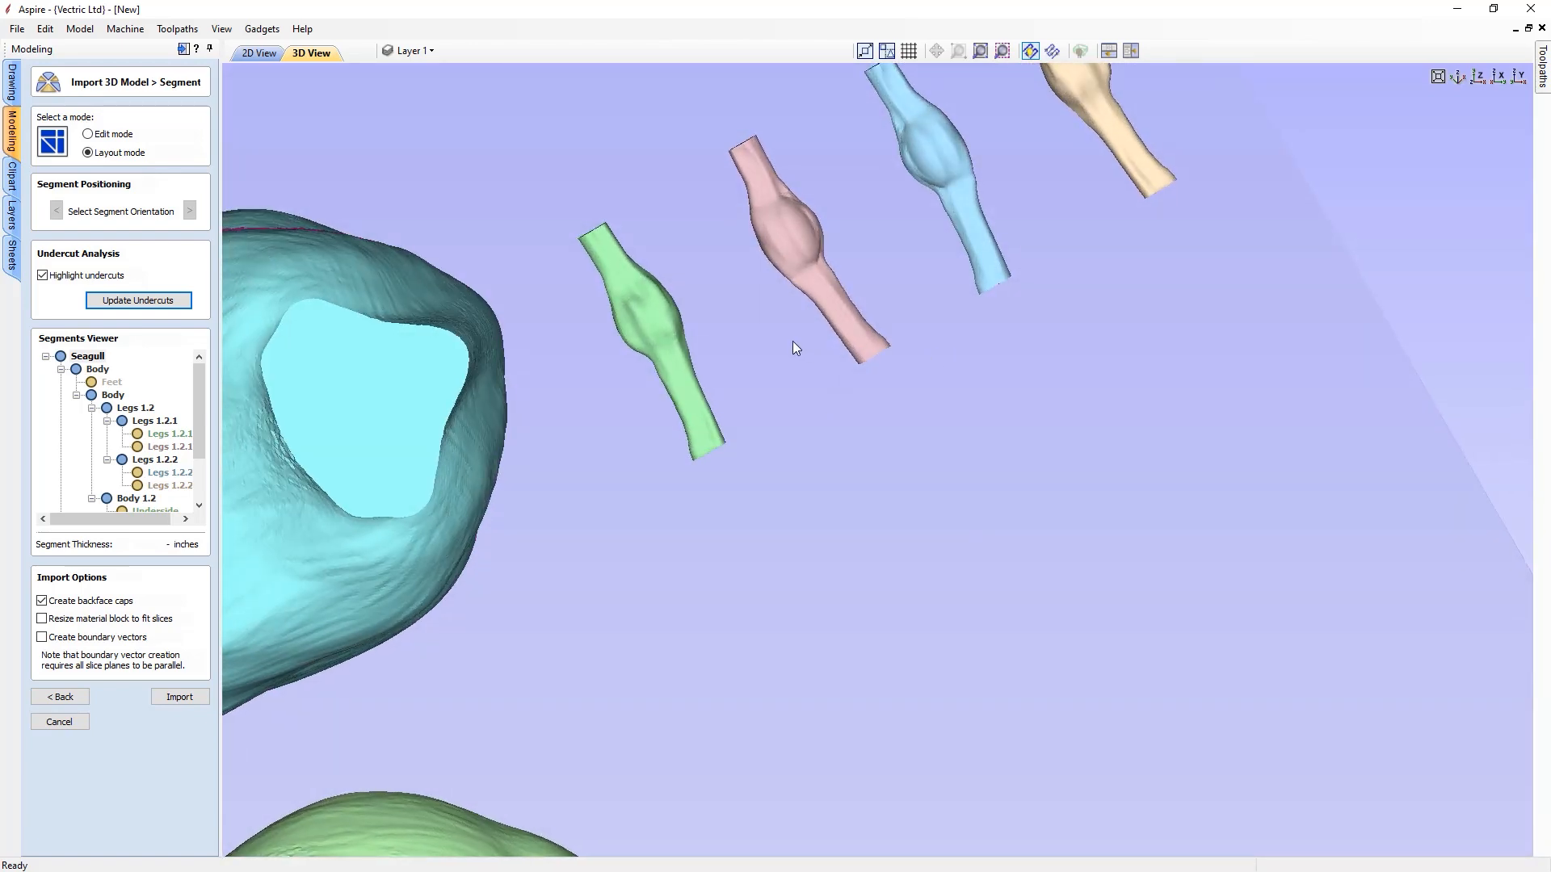
- Inspect the undercuts along the sides of the upper body segment and check the whole layout from above
scroll(1028, 386, down, 3)
middle_drag(937, 438, 1204, 288)
middle_drag(941, 451, 1007, 390)
drag(1007, 390, 1163, 588)
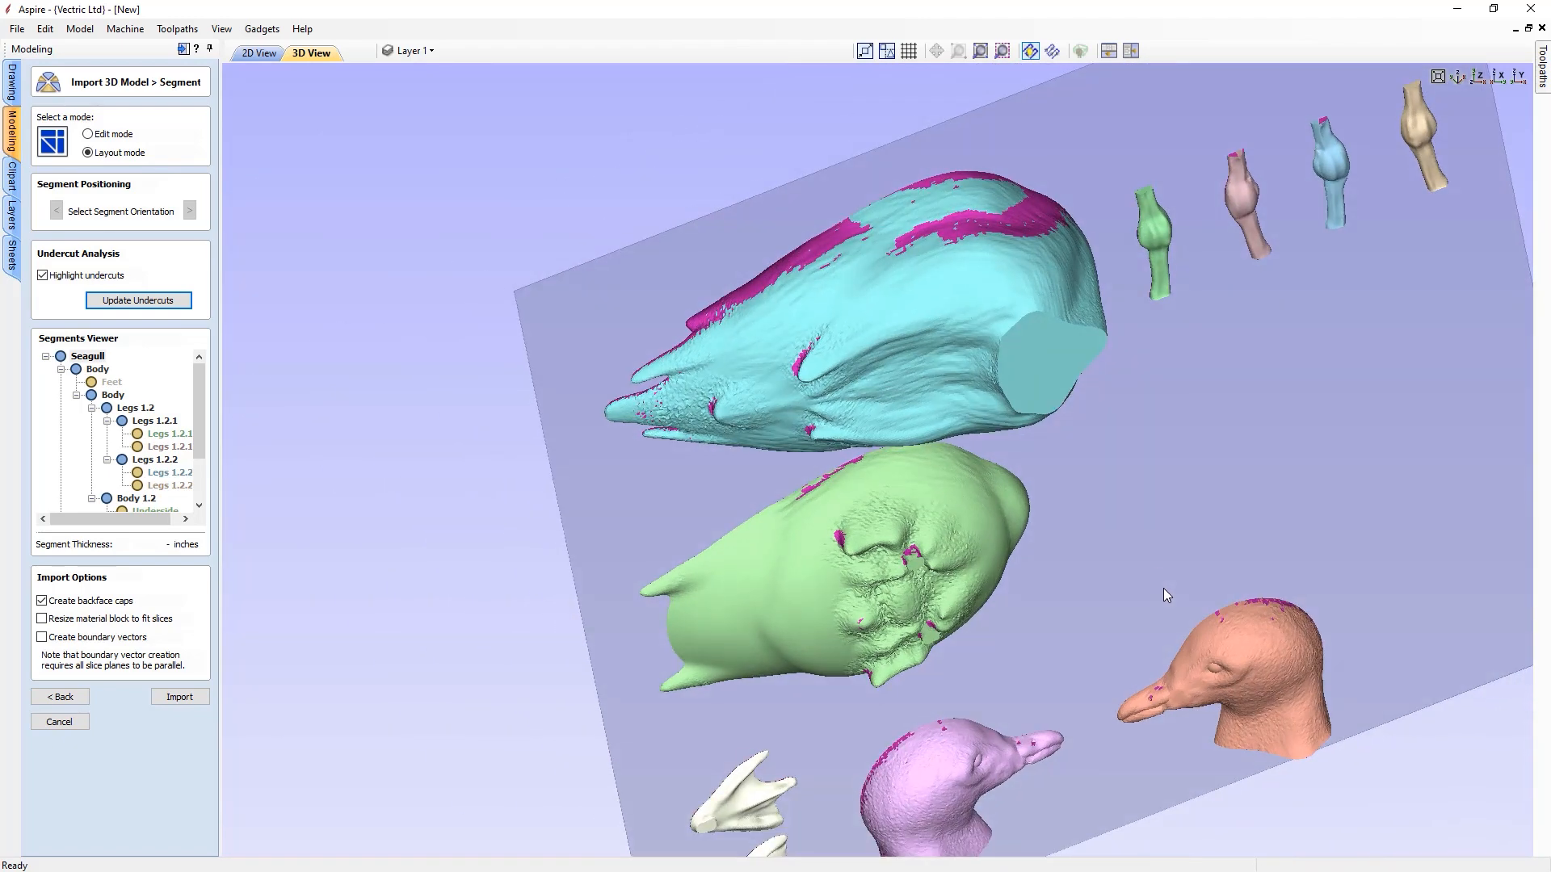
drag(1131, 483, 816, 300)
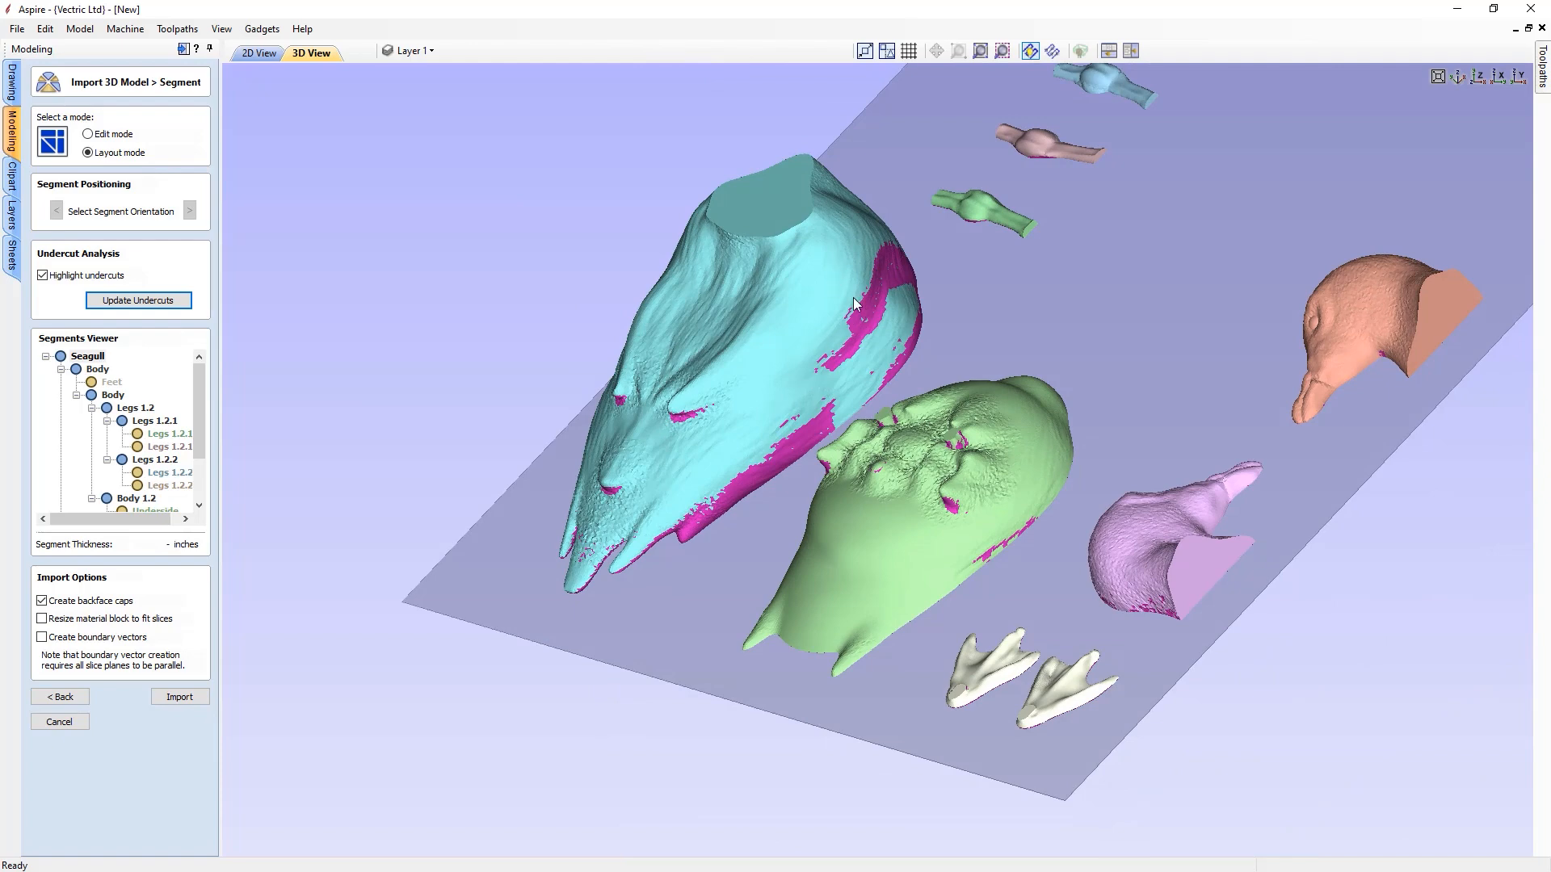
drag(1122, 329, 1000, 551)
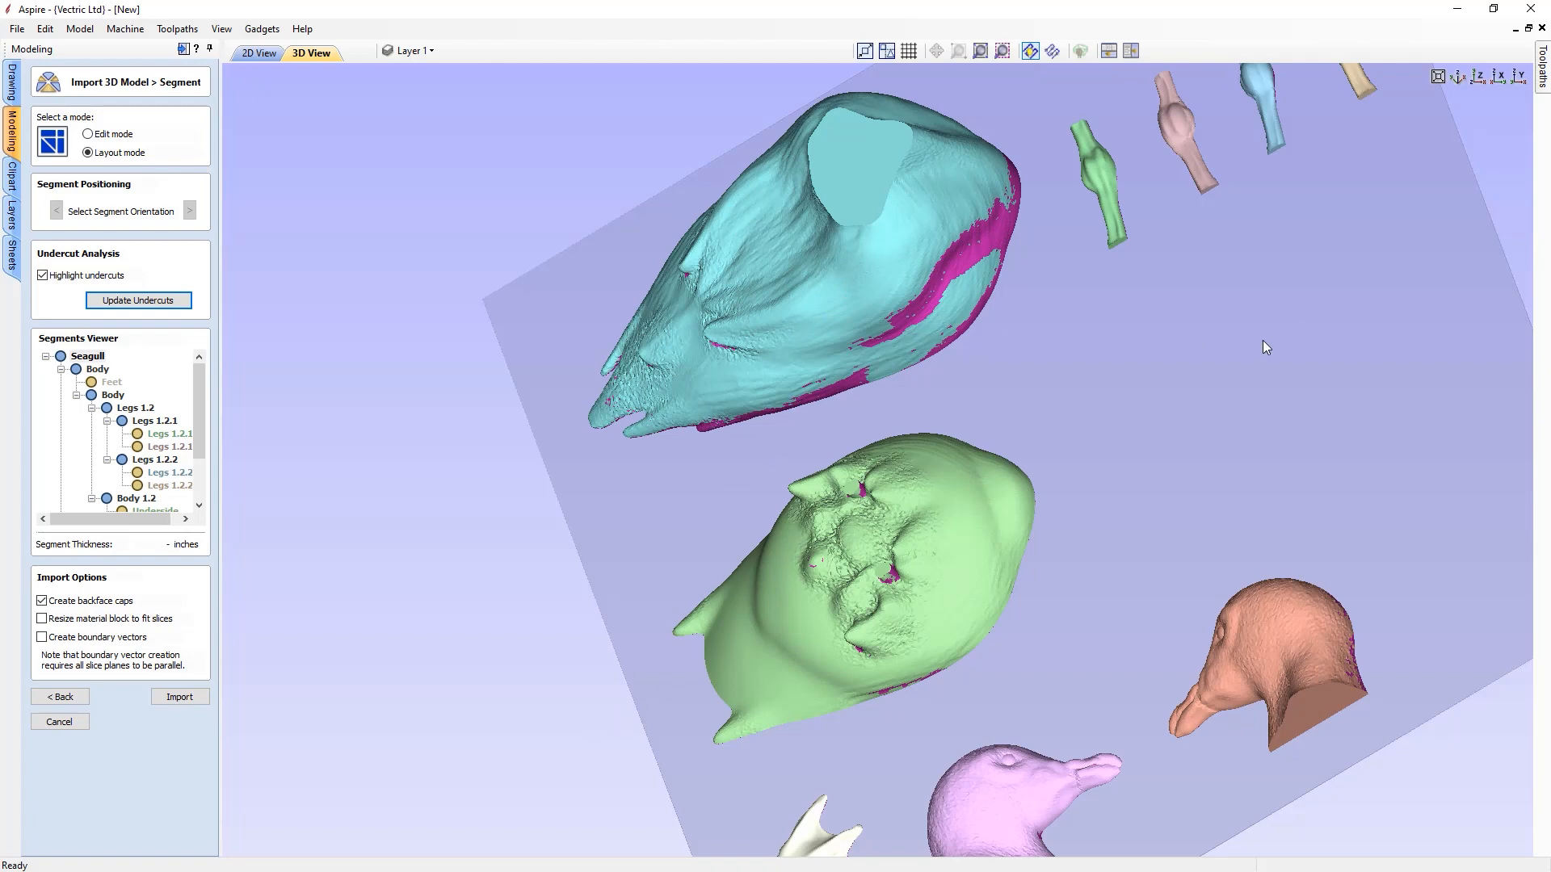
click(1477, 74)
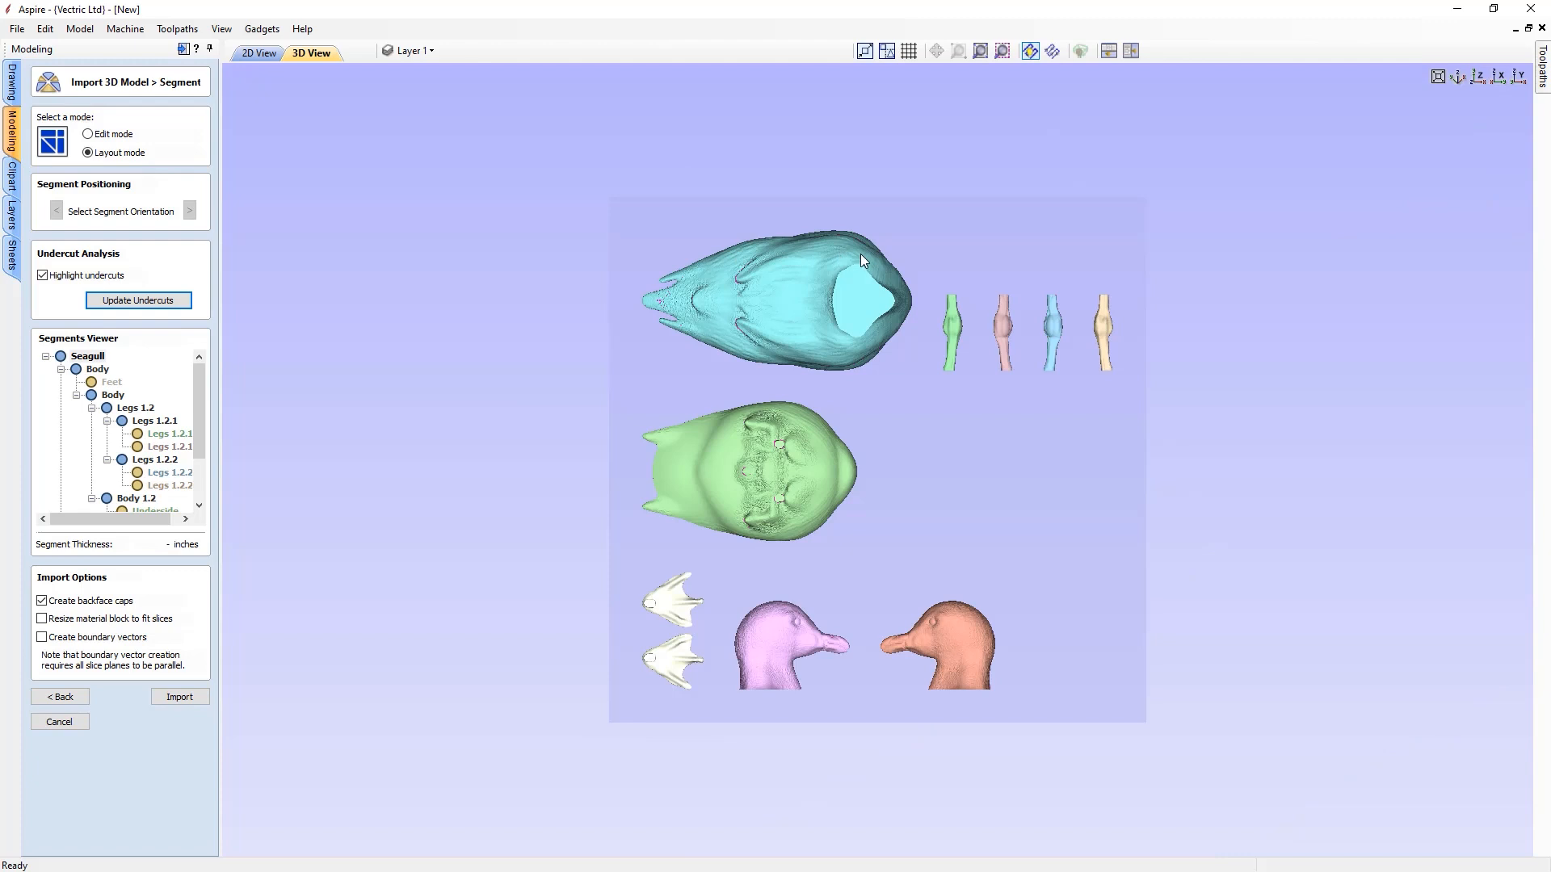
- Return to Edit mode and split Body 1.2.2 horizontally with the segmenting plane at position -1.5769 inches
click(118, 140)
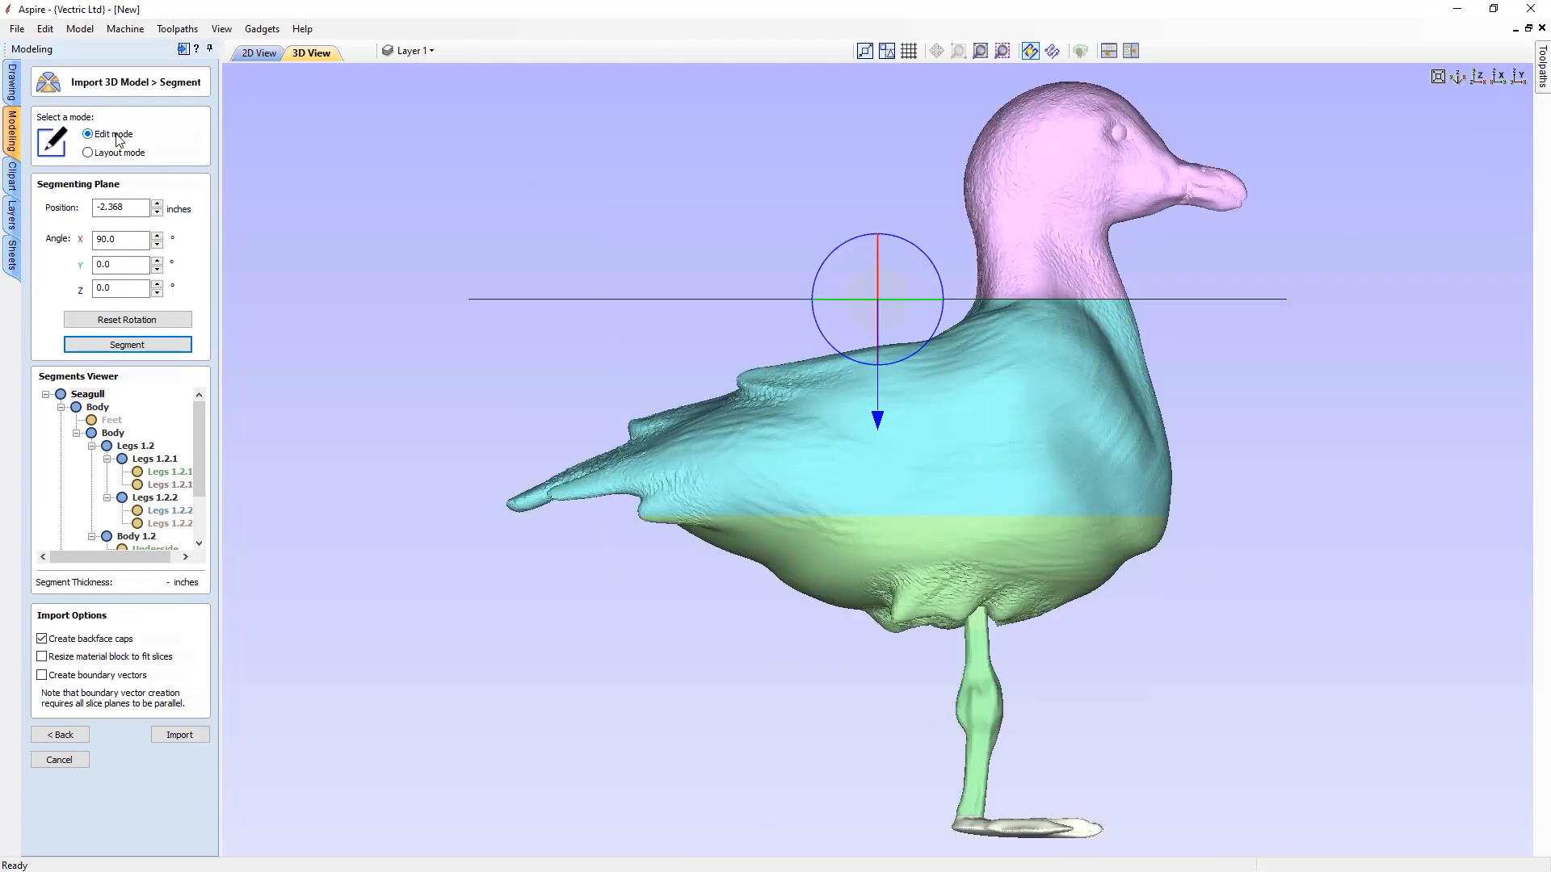
click(1009, 418)
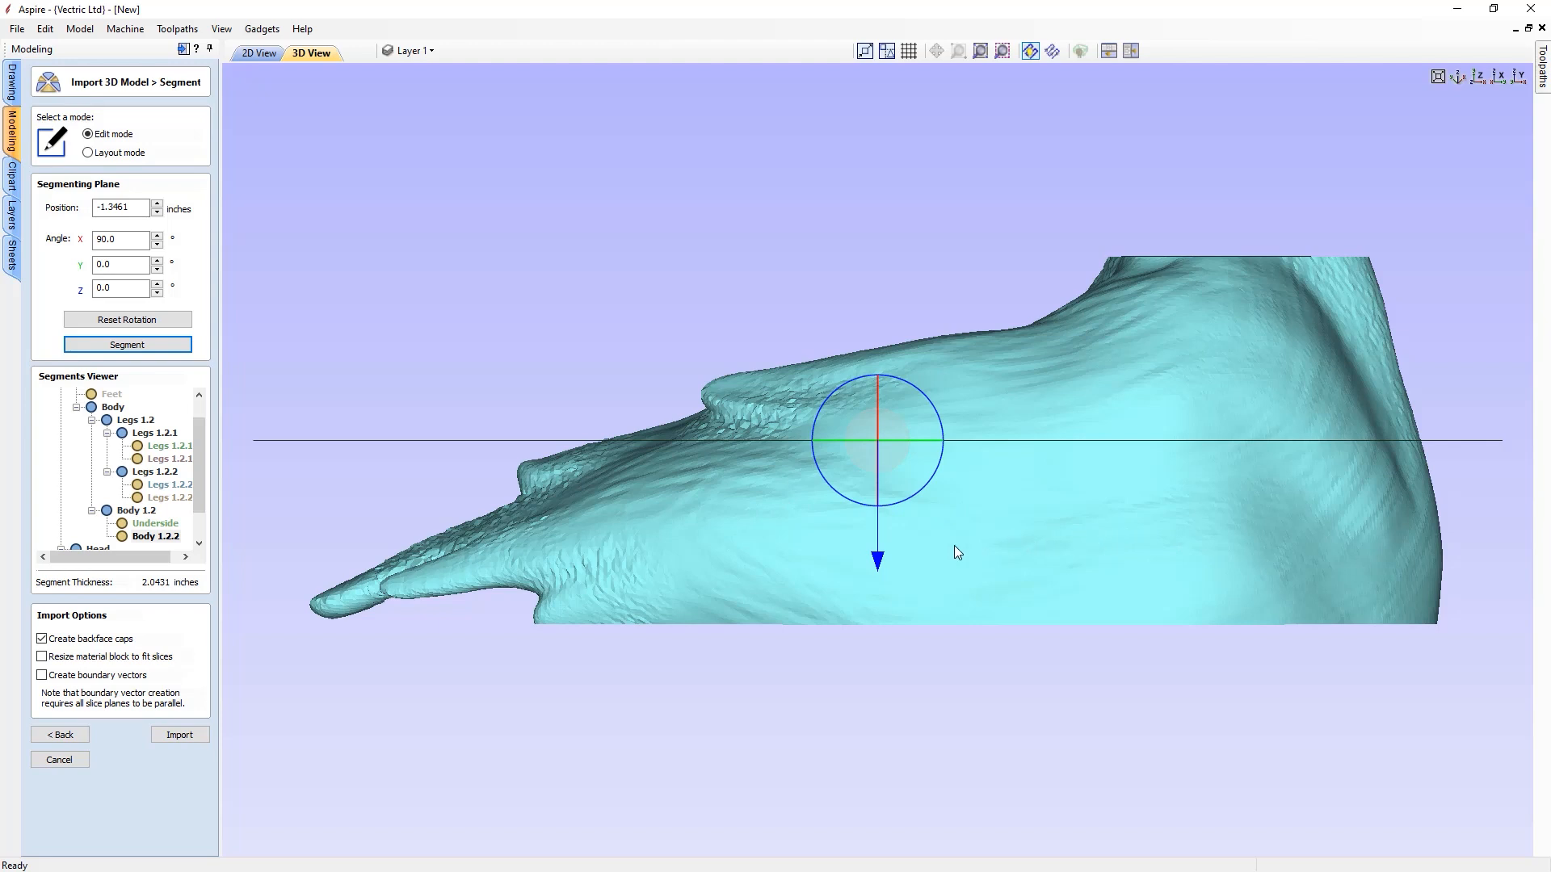
drag(875, 563, 883, 529)
drag(972, 708, 985, 814)
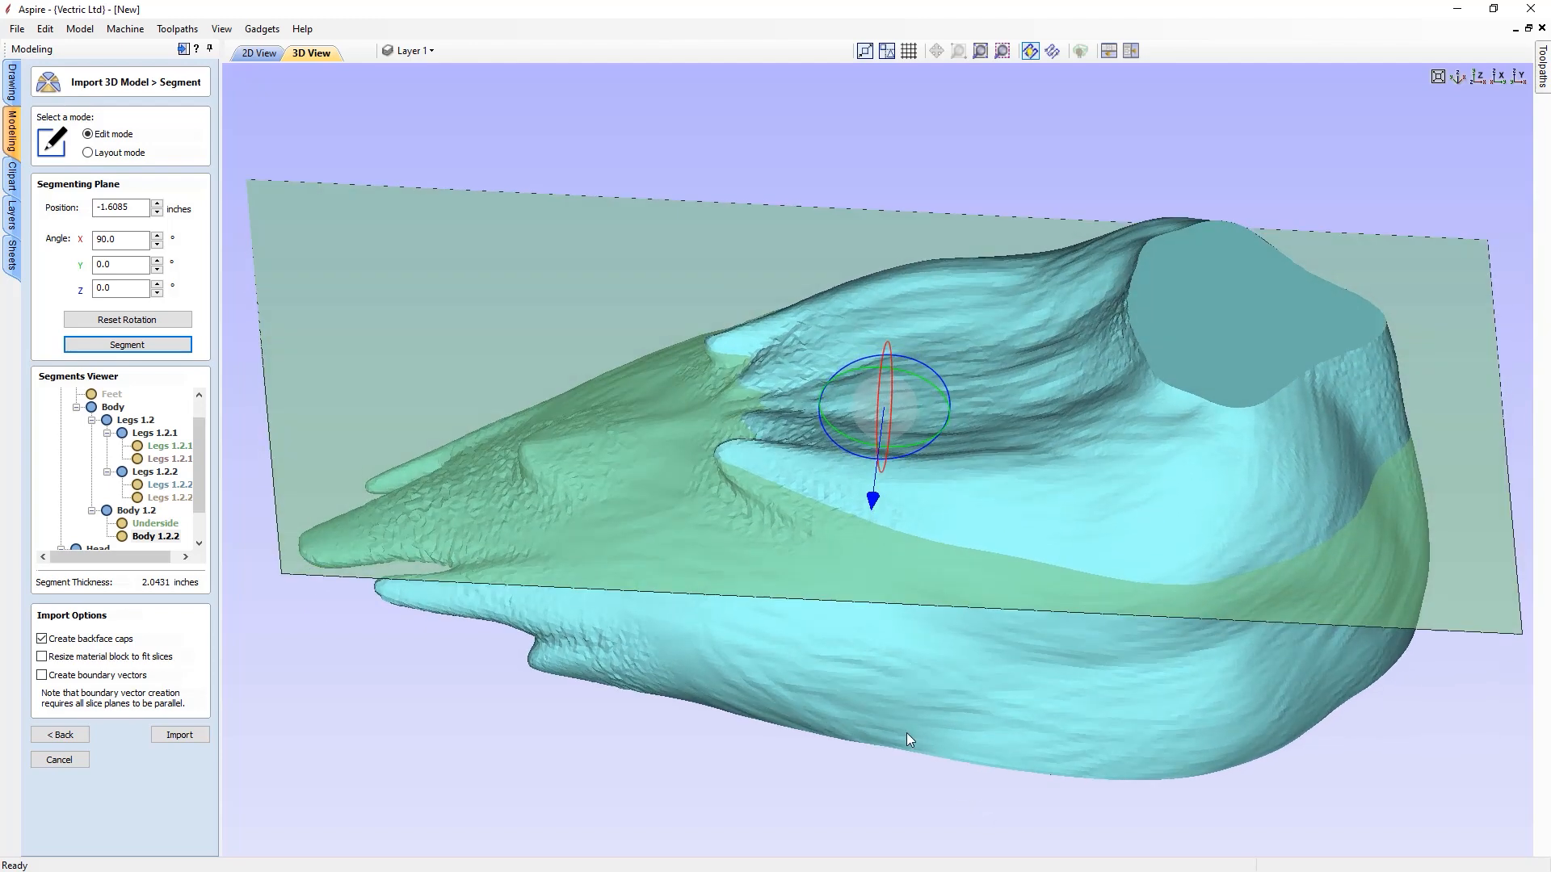
drag(875, 505, 870, 524)
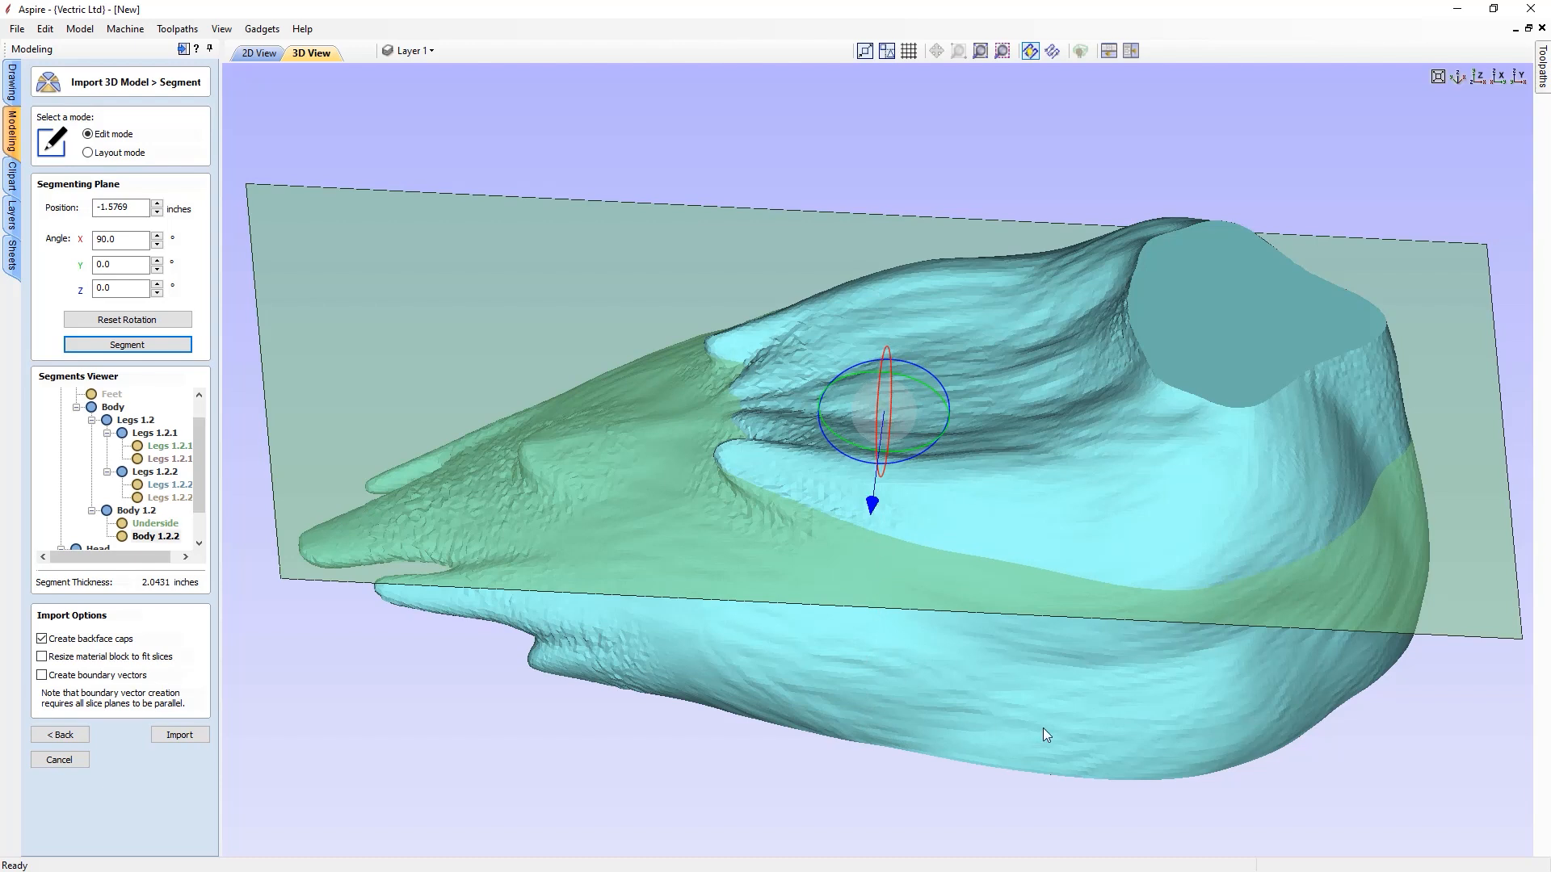
click(148, 348)
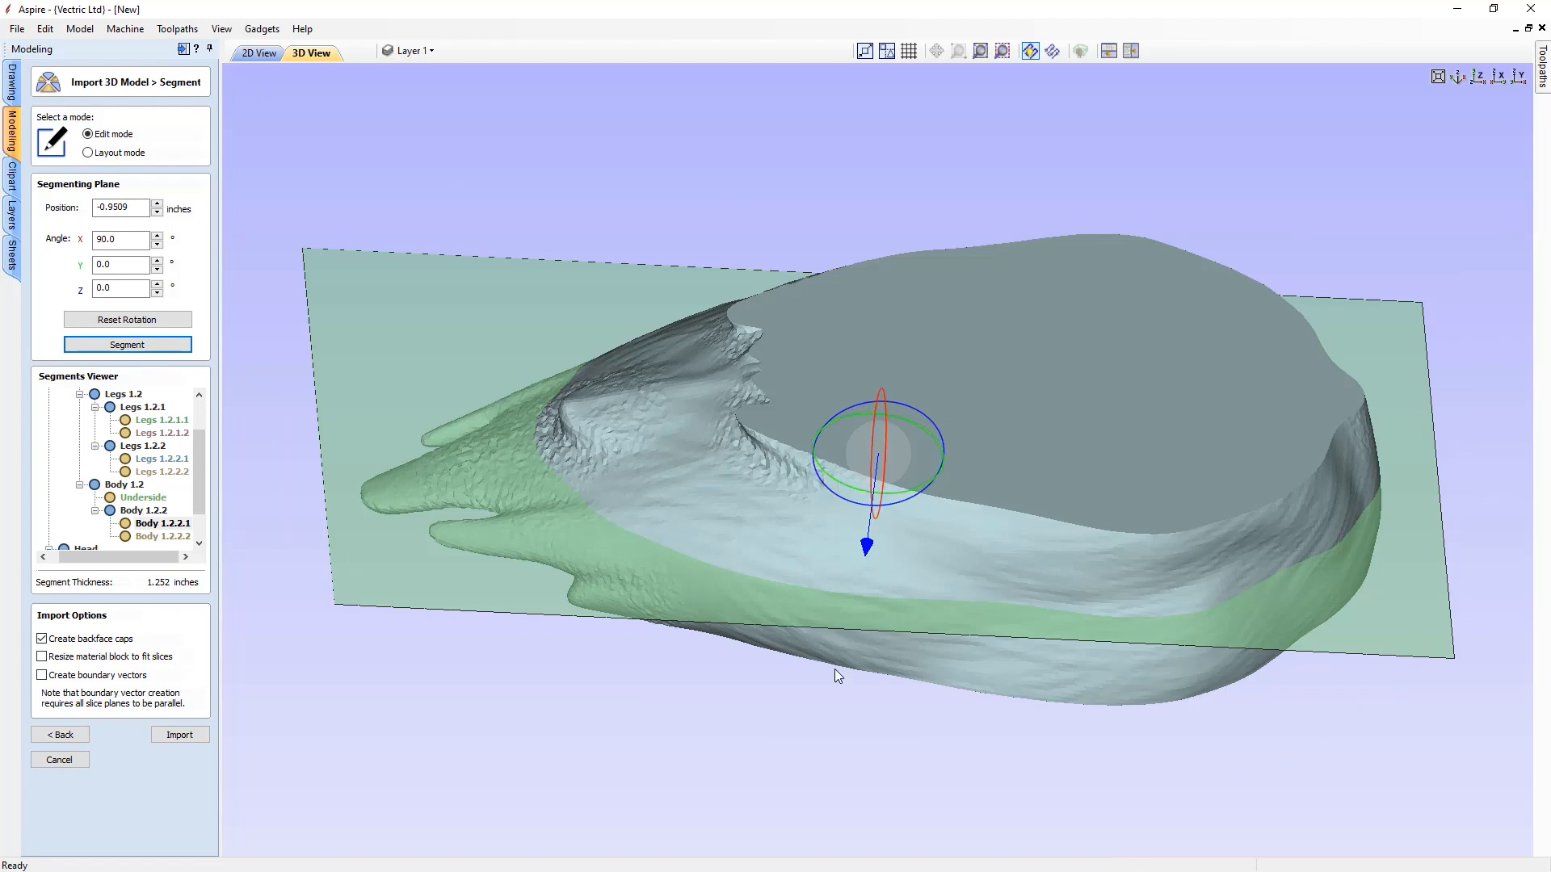
- Split Body 1.2.2.1 lengthwise into two halves with the segmenting plane's X angle set to 180°
drag(853, 664, 1146, 512)
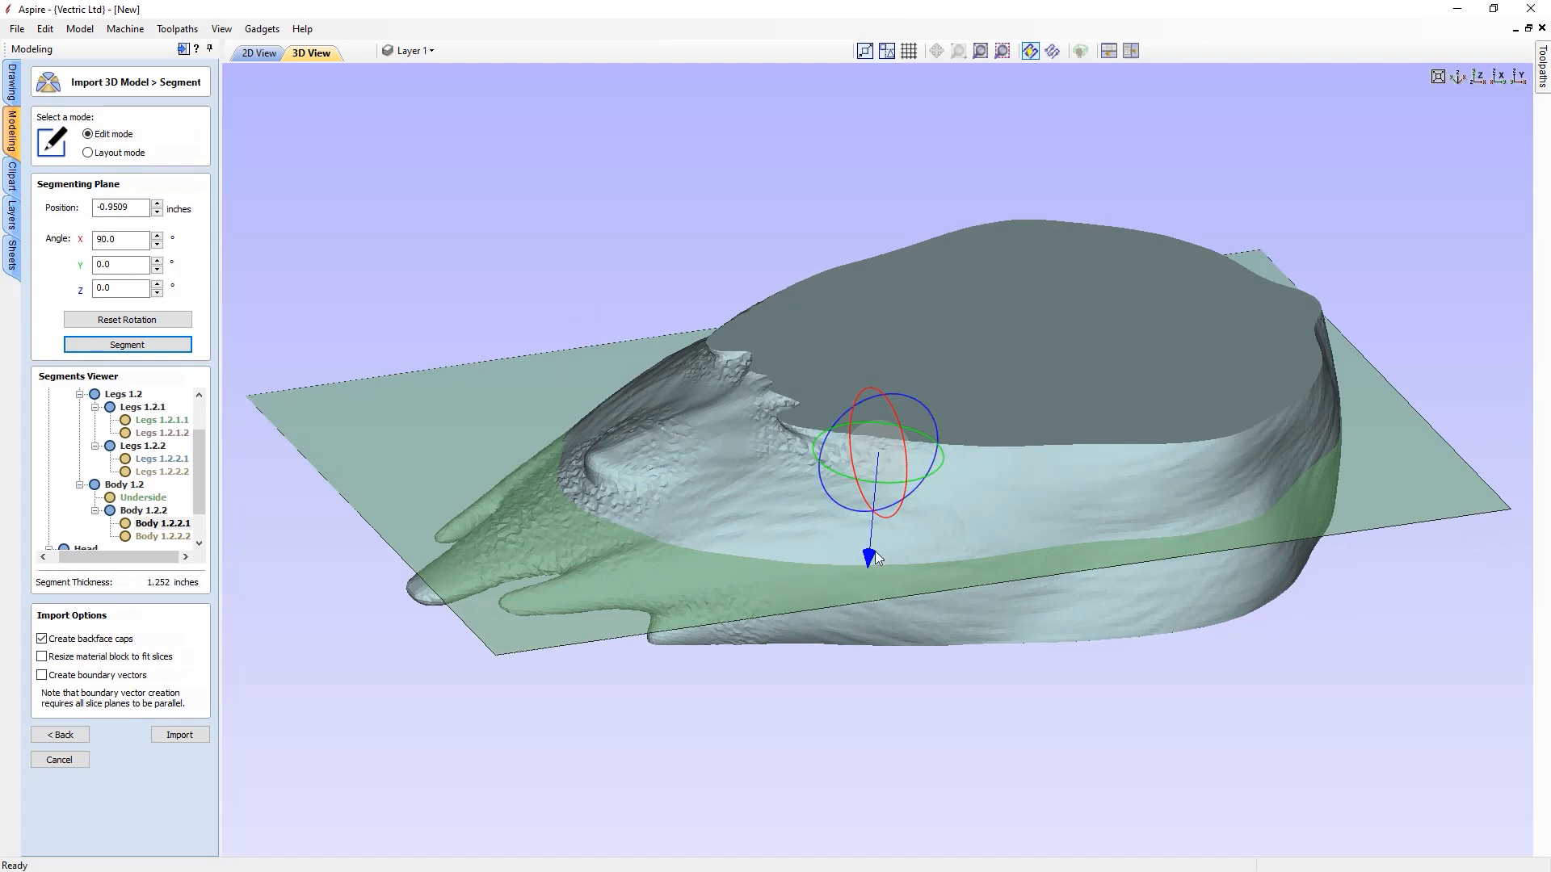
drag(908, 434, 902, 743)
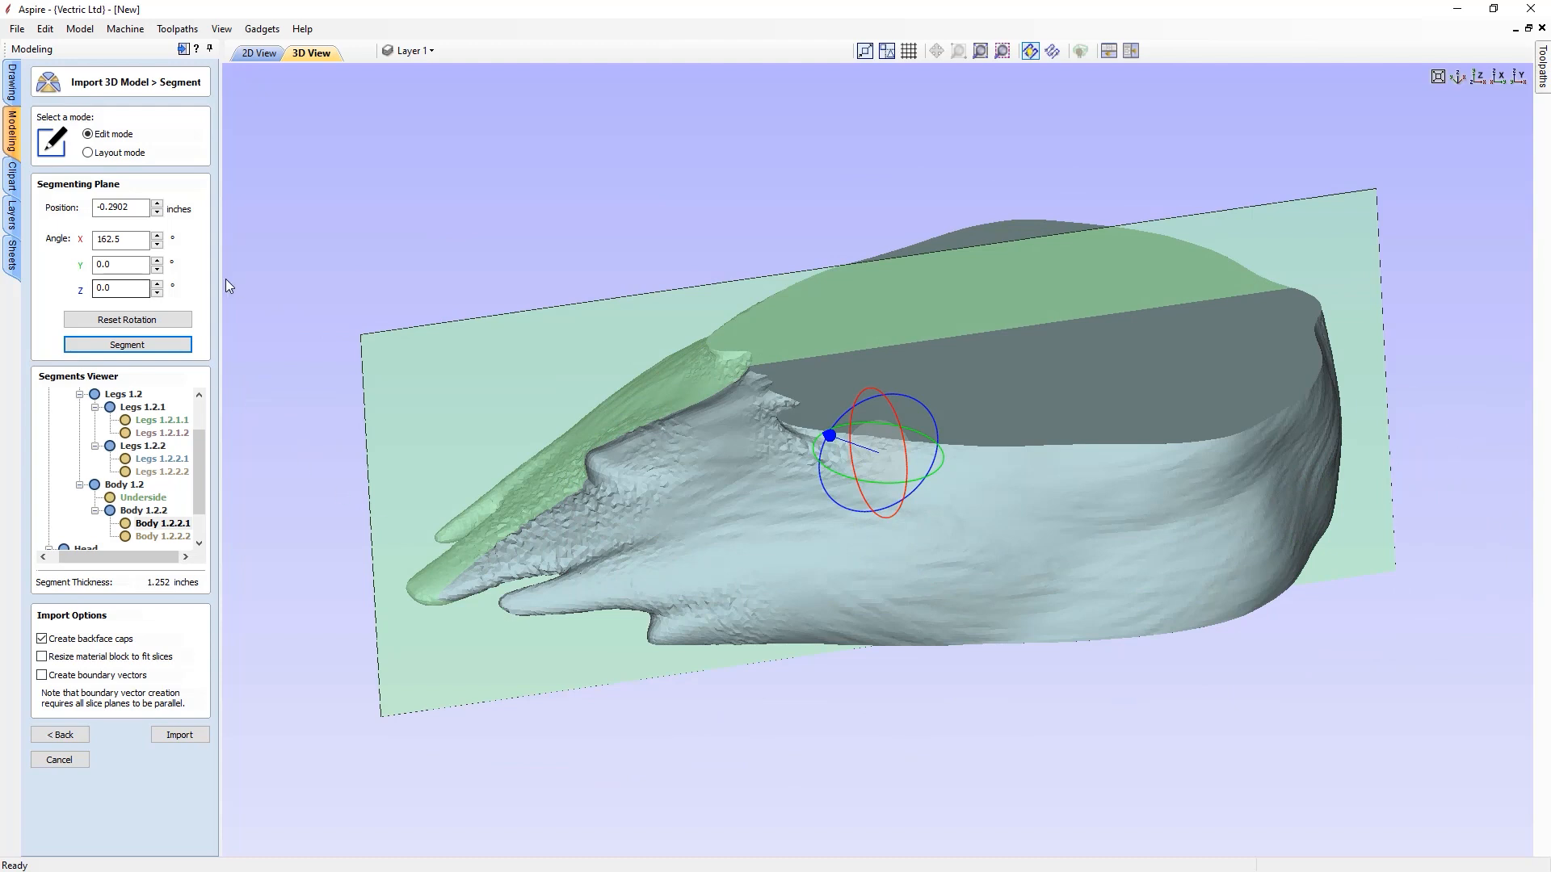
double_click(135, 238)
text(180)
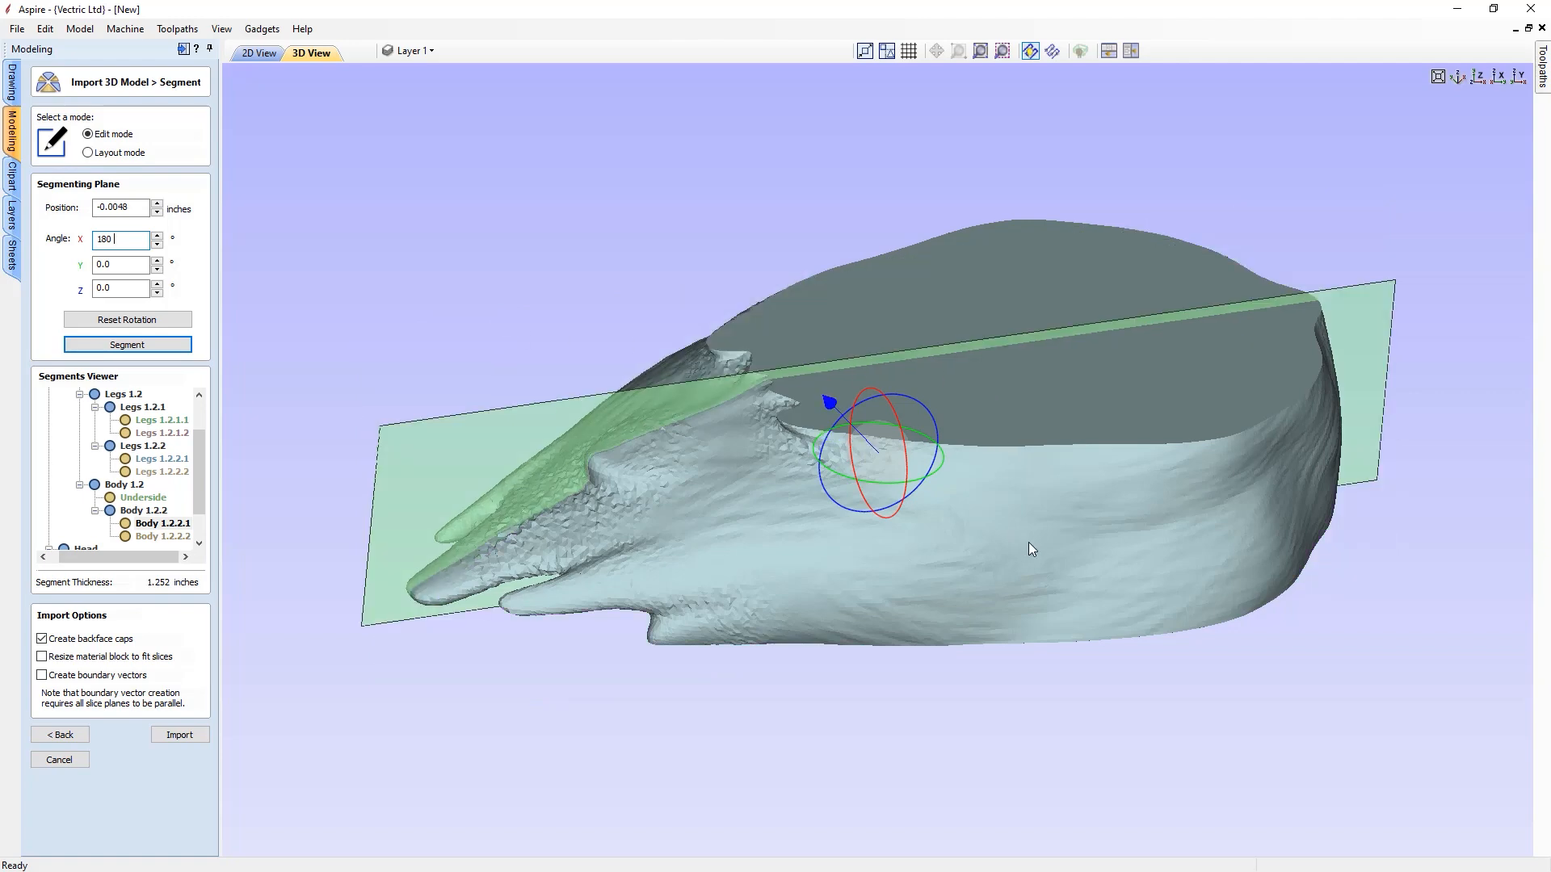
drag(1083, 563, 444, 613)
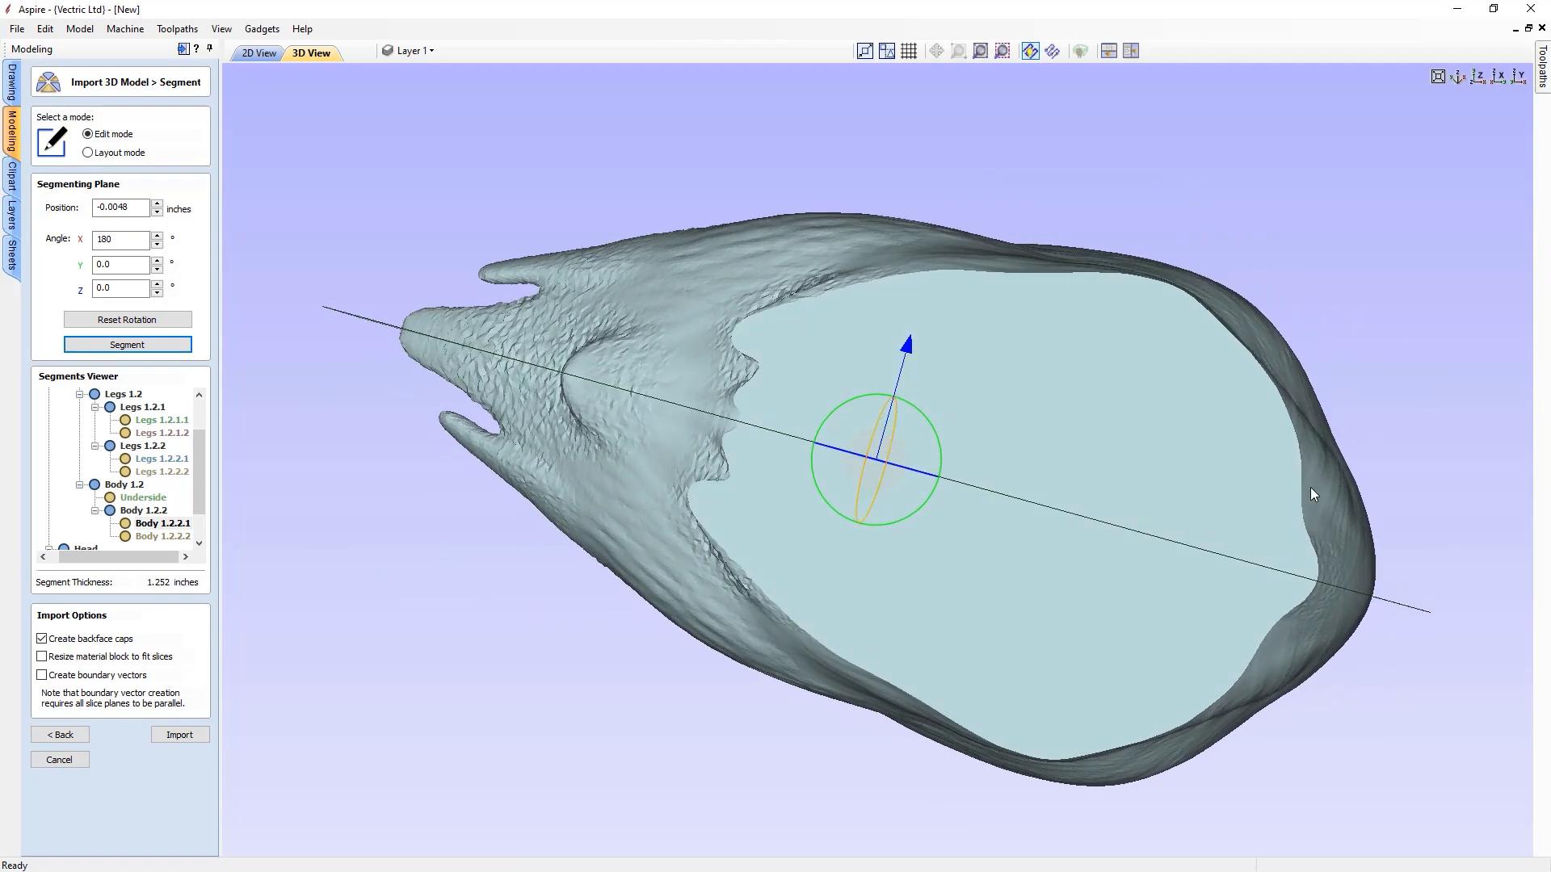
click(154, 347)
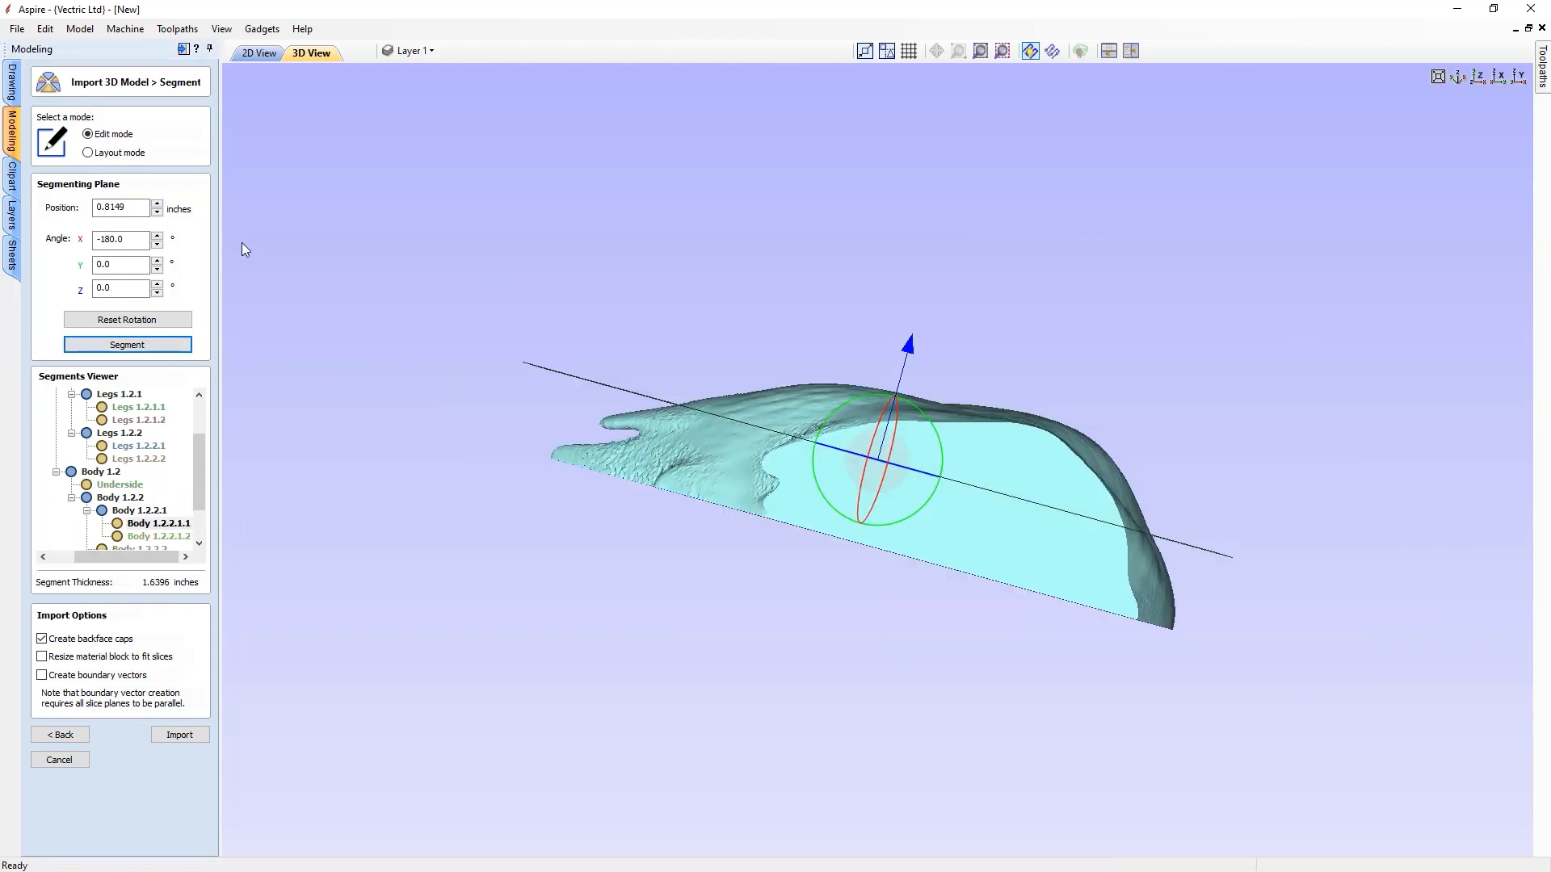
- Show the segments in Layout mode, clear the selection and examine the undercuts around the tail ends of the new body halves
click(113, 153)
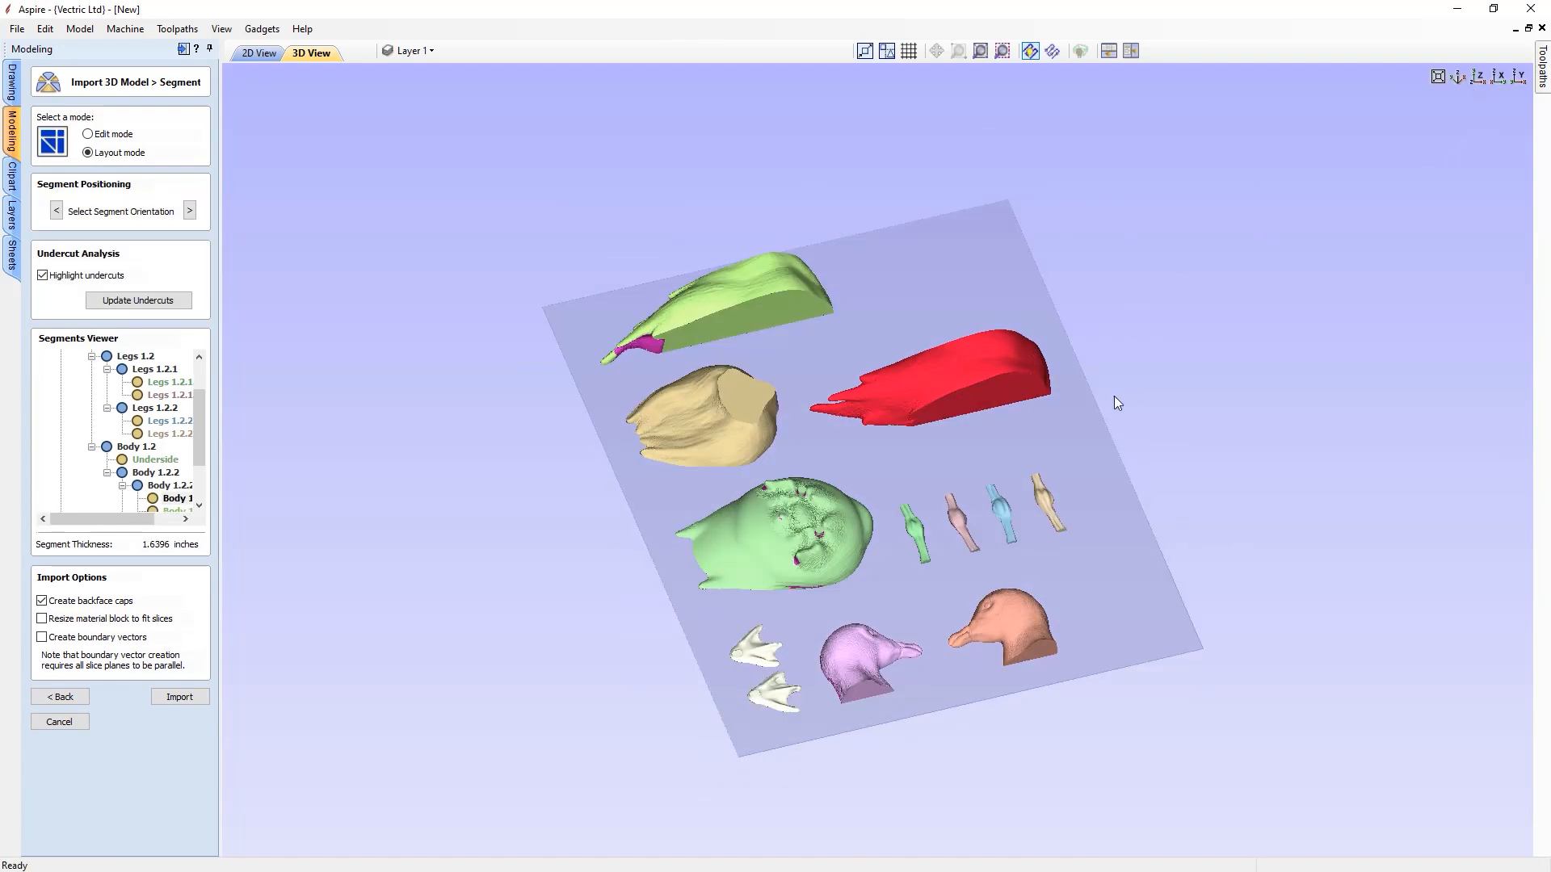
click(1048, 401)
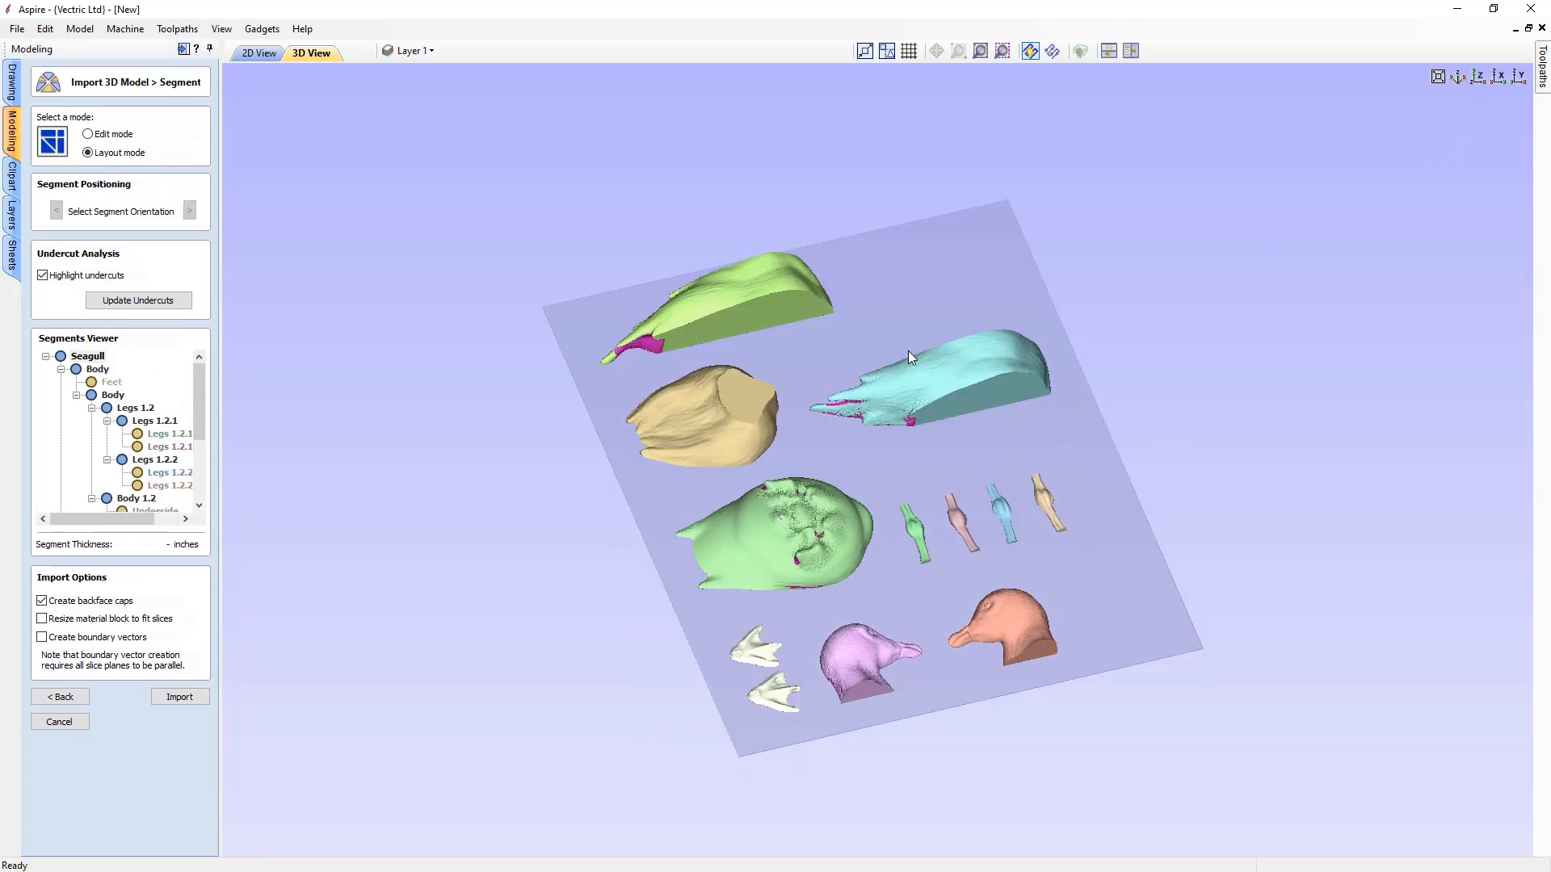
mouse_move(1080, 502)
mouse_down()
mouse_move(1152, 587)
mouse_move(1126, 518)
mouse_move(1090, 493)
mouse_up()
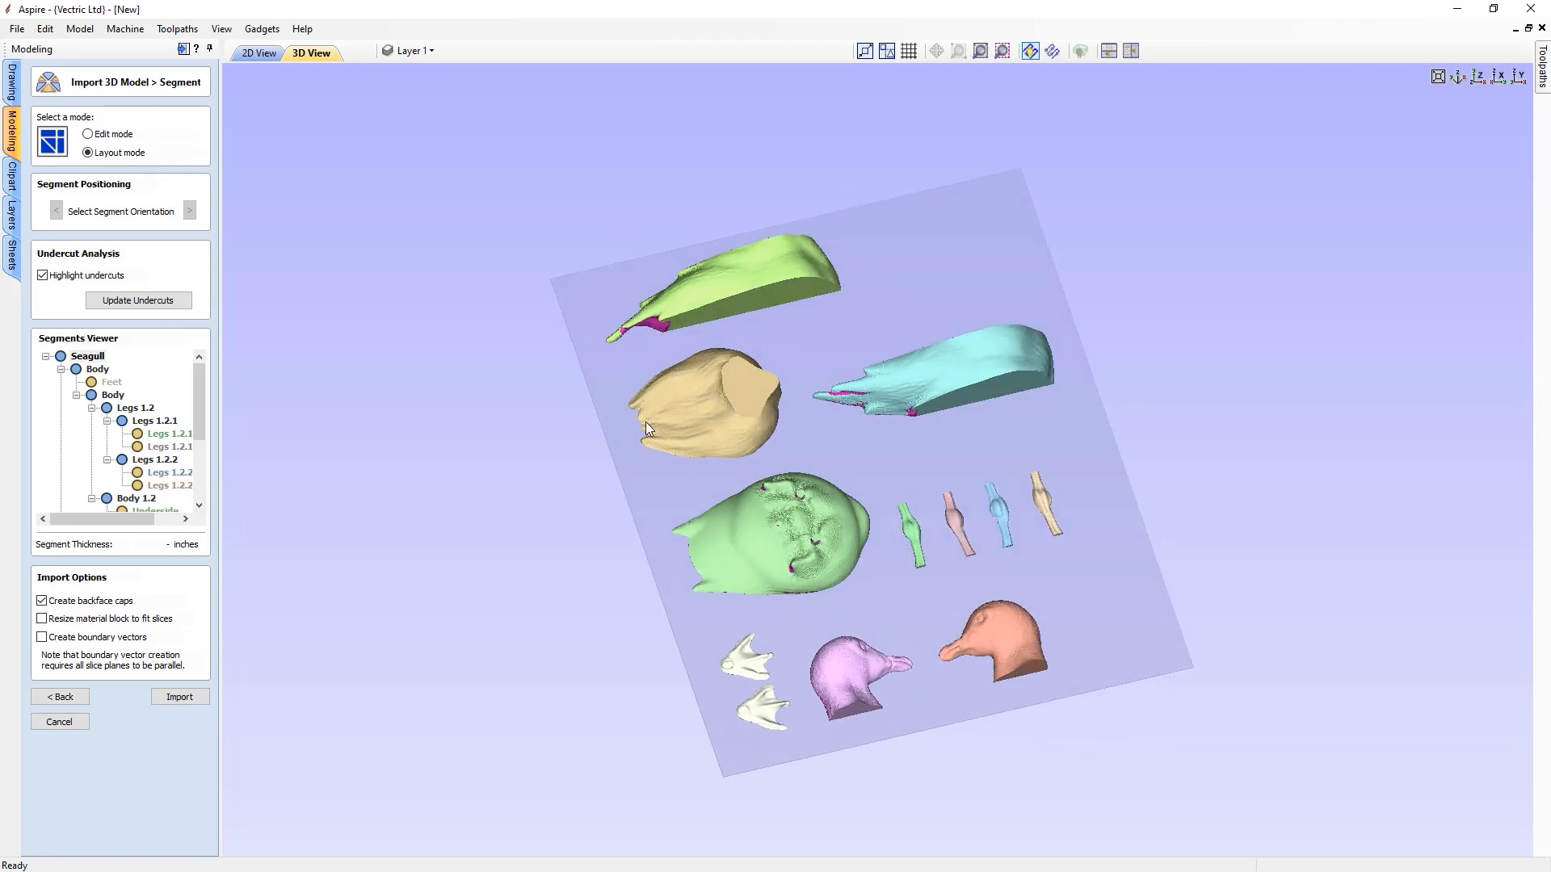
drag(652, 422, 671, 375)
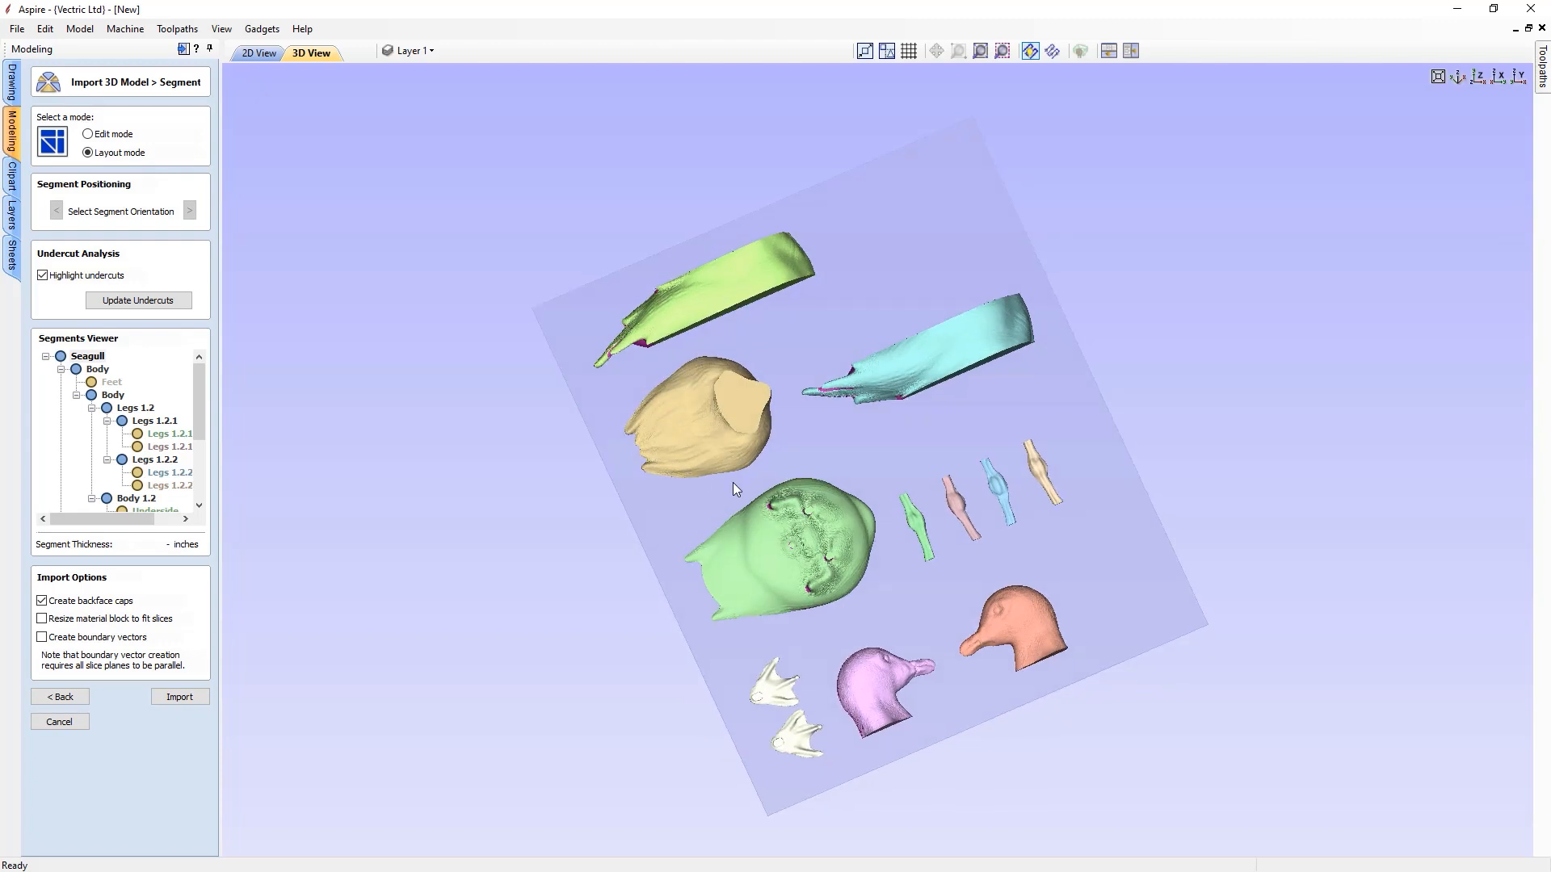
mouse_move(918, 353)
mouse_down()
mouse_move(918, 320)
mouse_move(893, 370)
mouse_up()
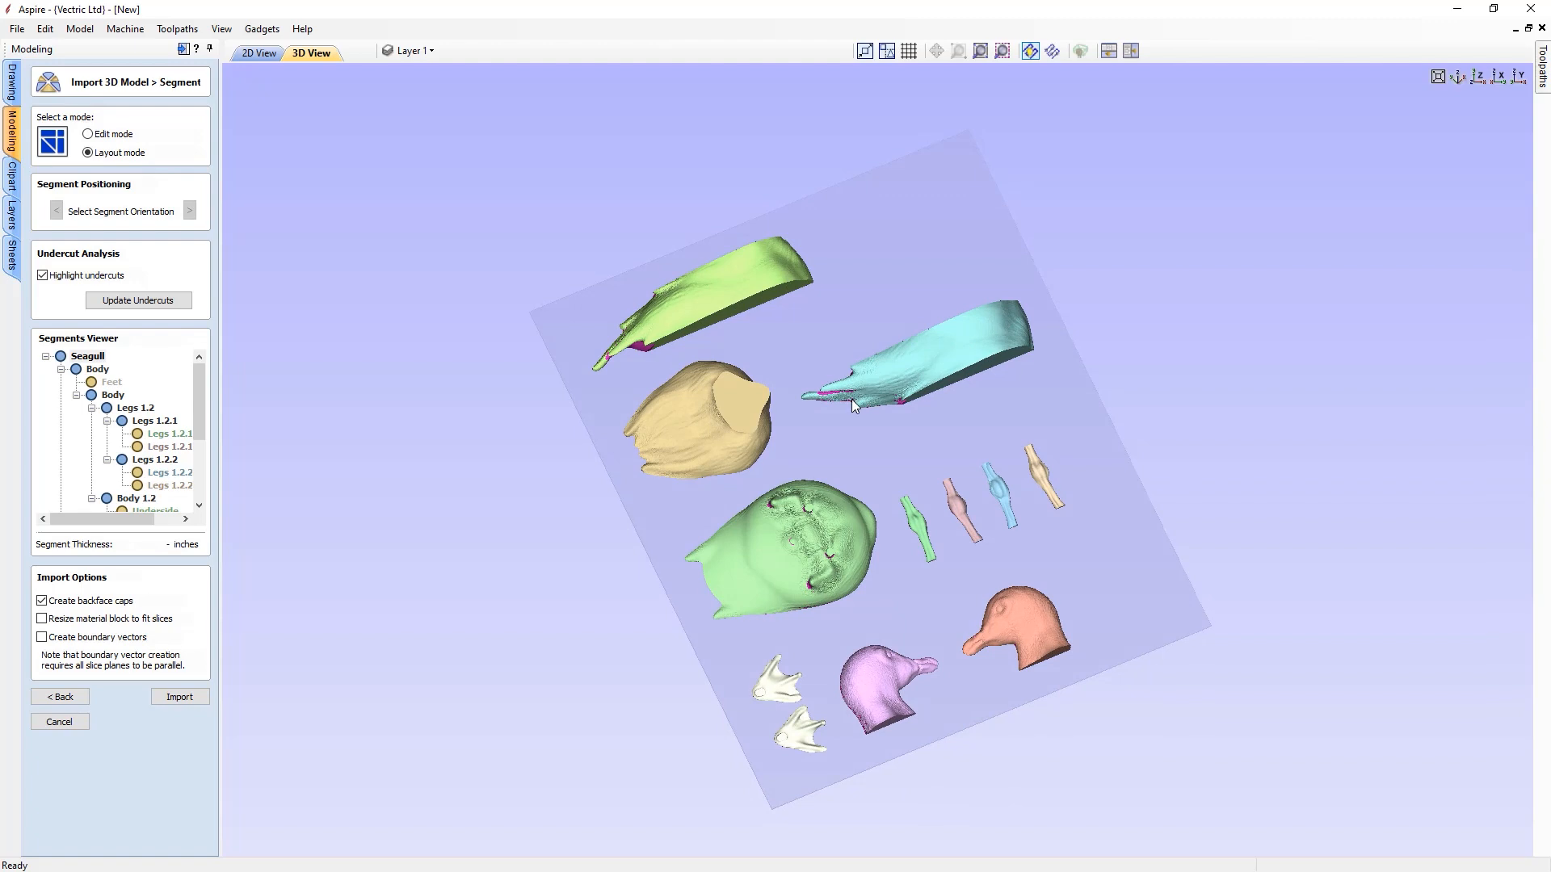
drag(948, 404, 957, 554)
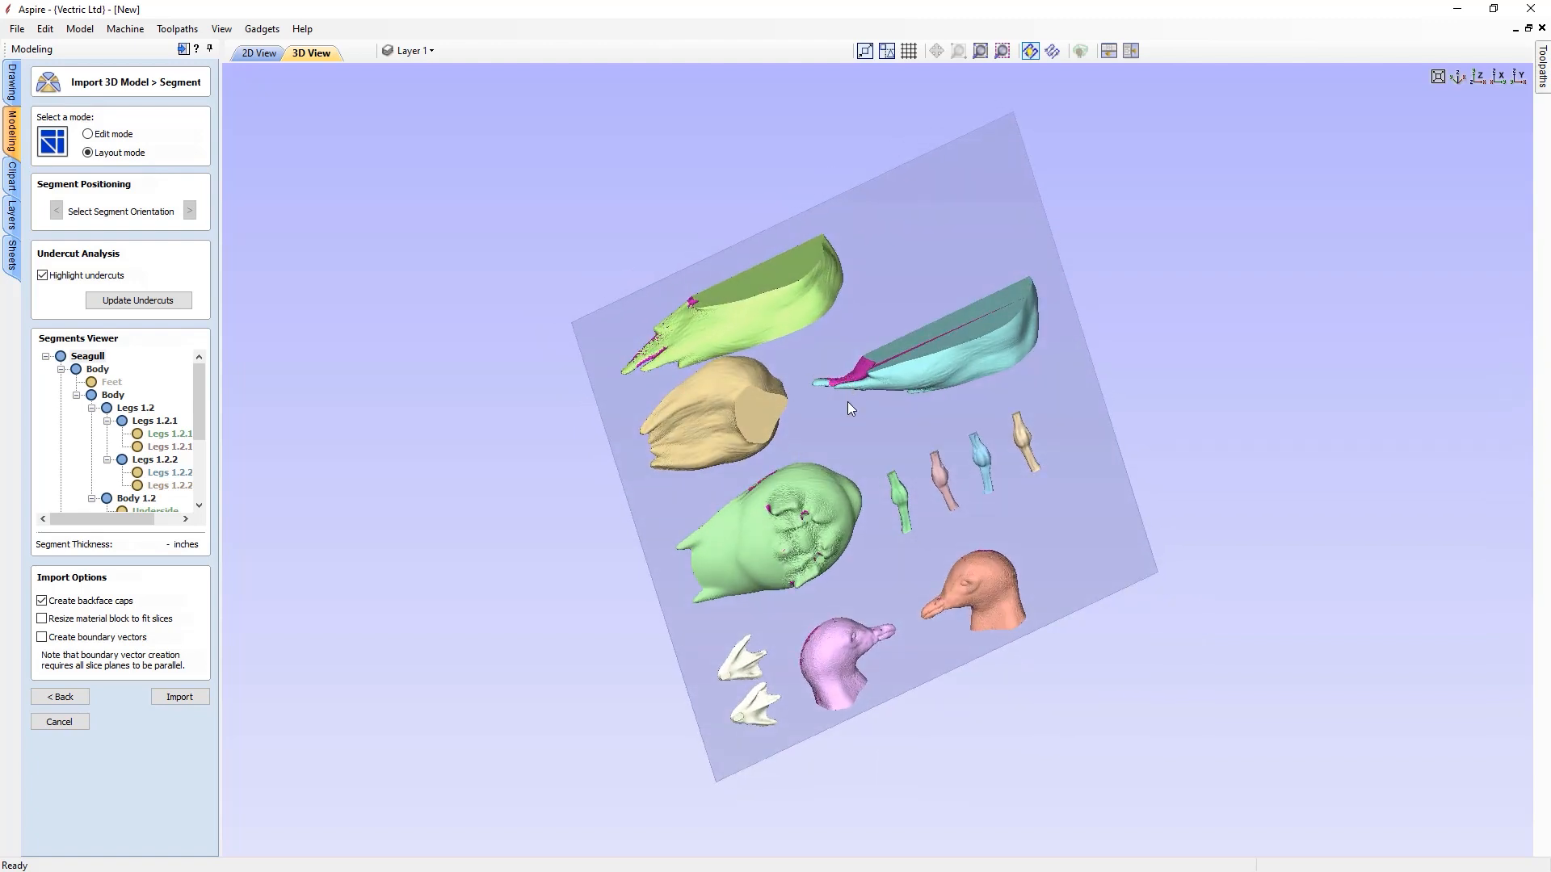
drag(830, 339, 648, 352)
drag(834, 323, 649, 343)
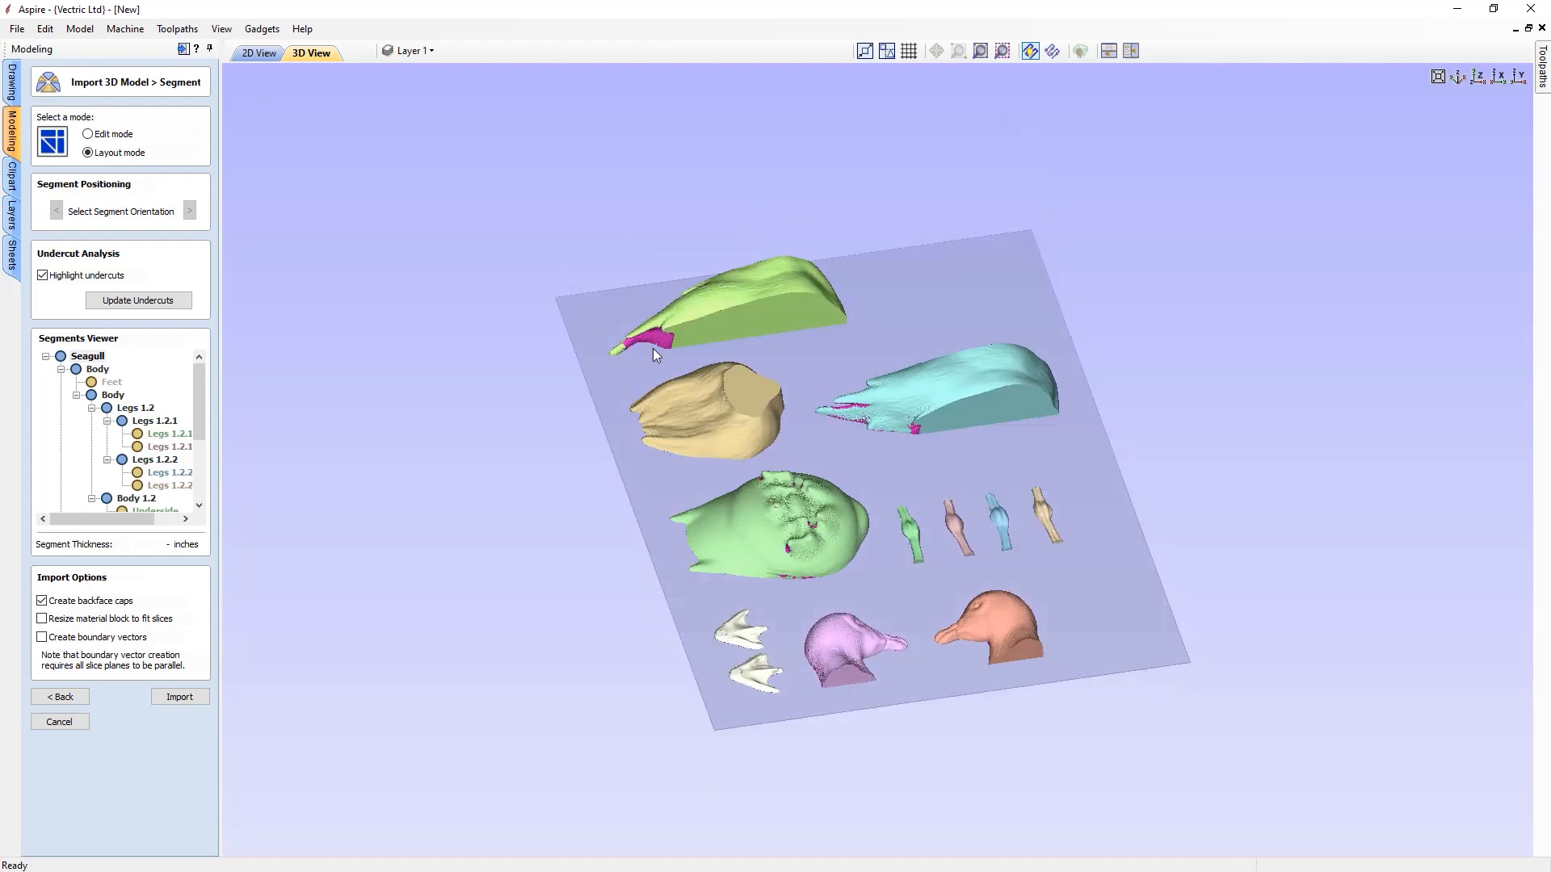
mouse_move(869, 471)
mouse_down()
mouse_move(823, 430)
mouse_move(845, 428)
mouse_move(855, 471)
mouse_move(921, 476)
mouse_move(860, 498)
mouse_move(892, 512)
mouse_move(899, 481)
mouse_up()
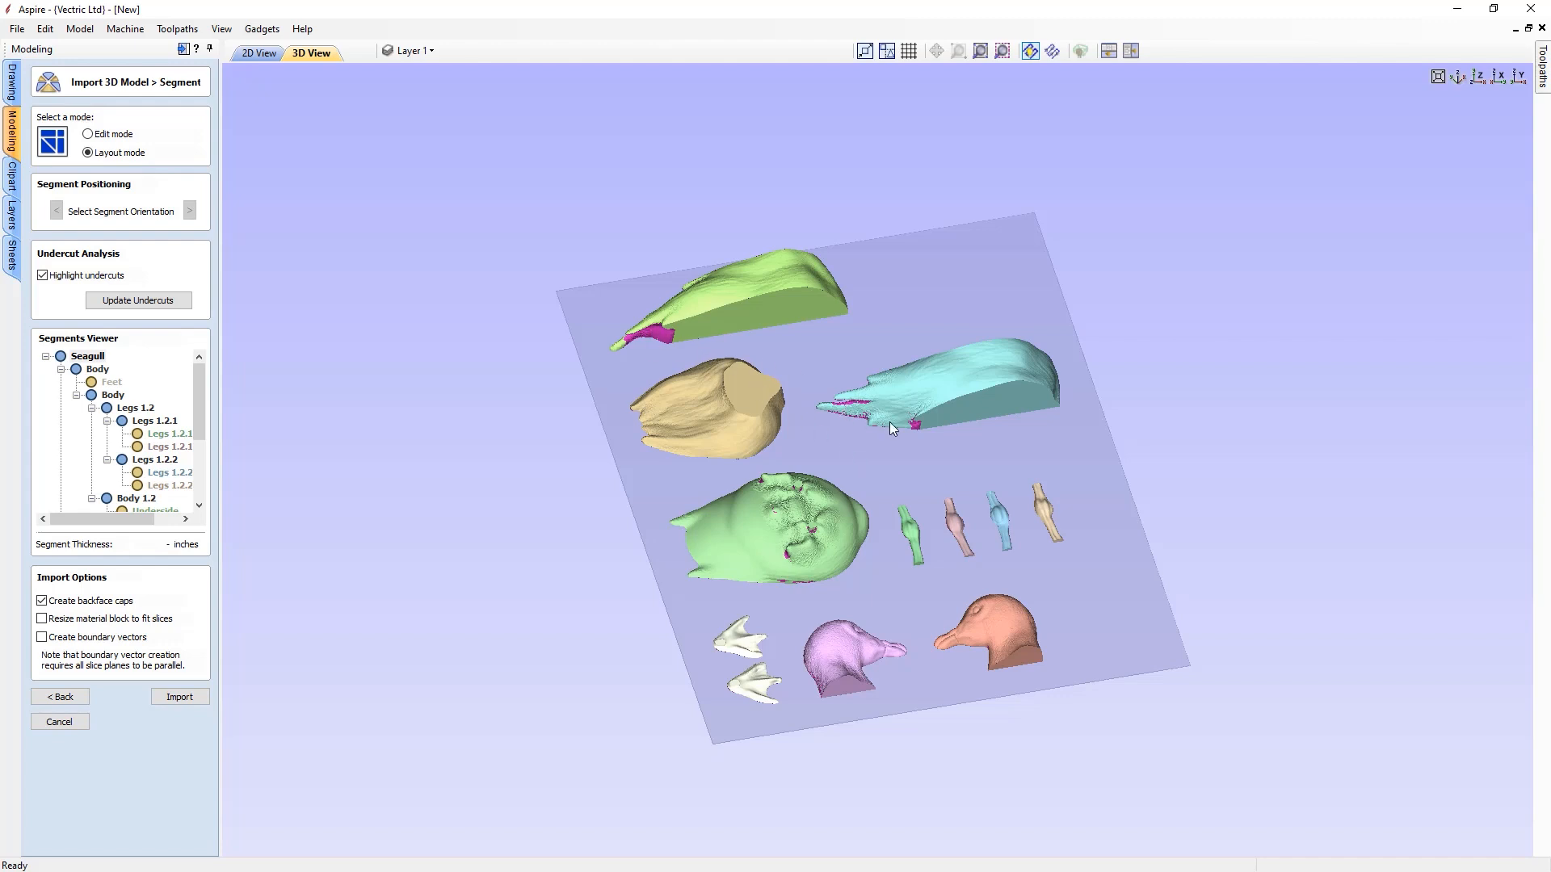
- Turn off the creation of backface caps for the laid-out segments
drag(887, 477, 875, 624)
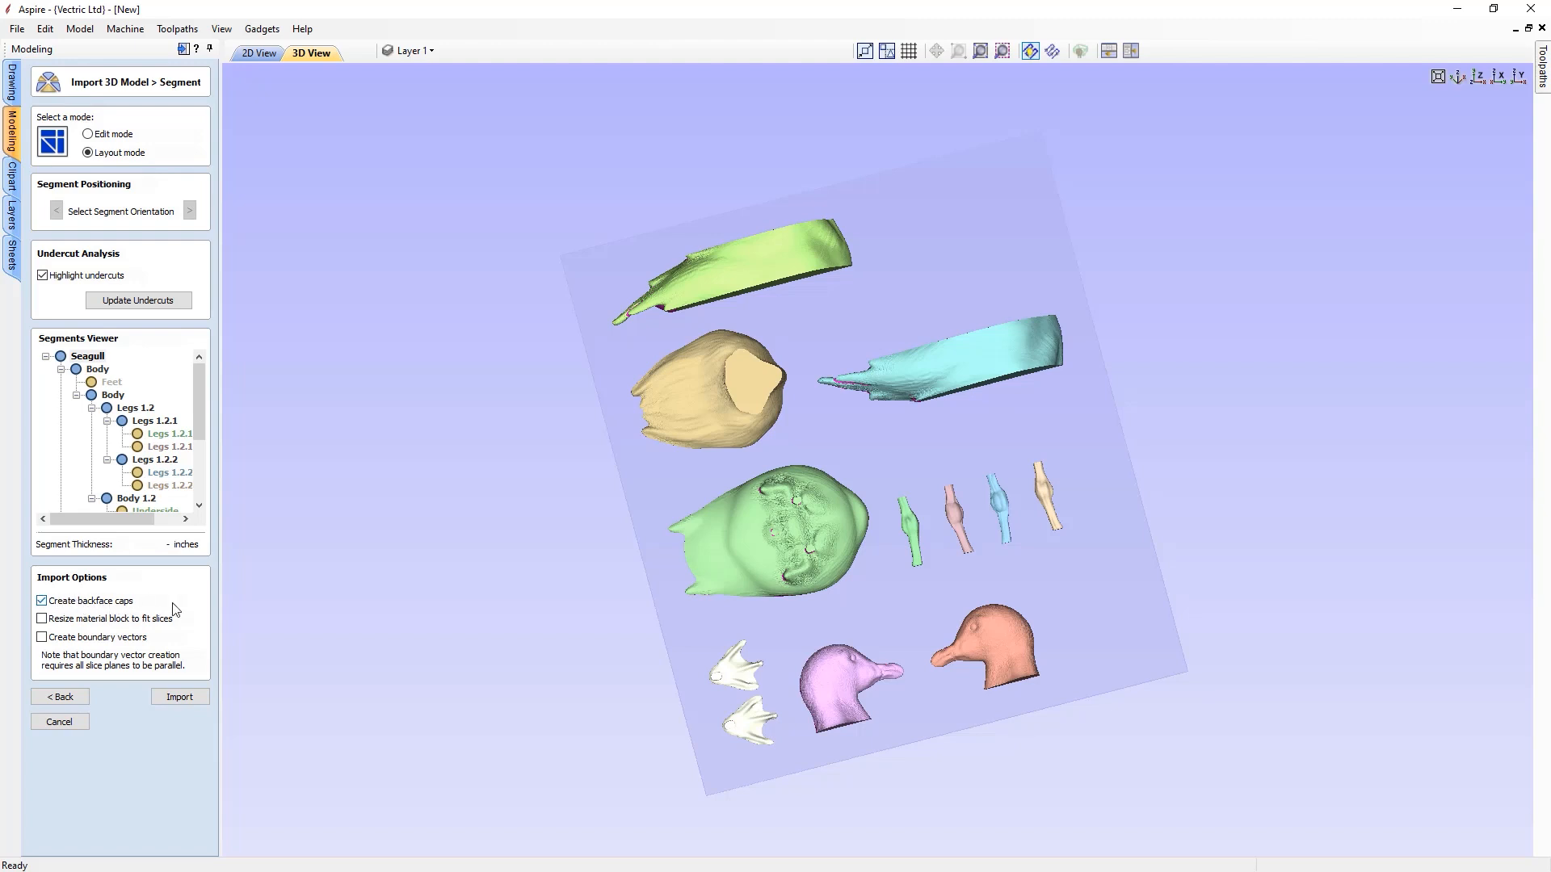
drag(932, 623, 541, 487)
click(71, 602)
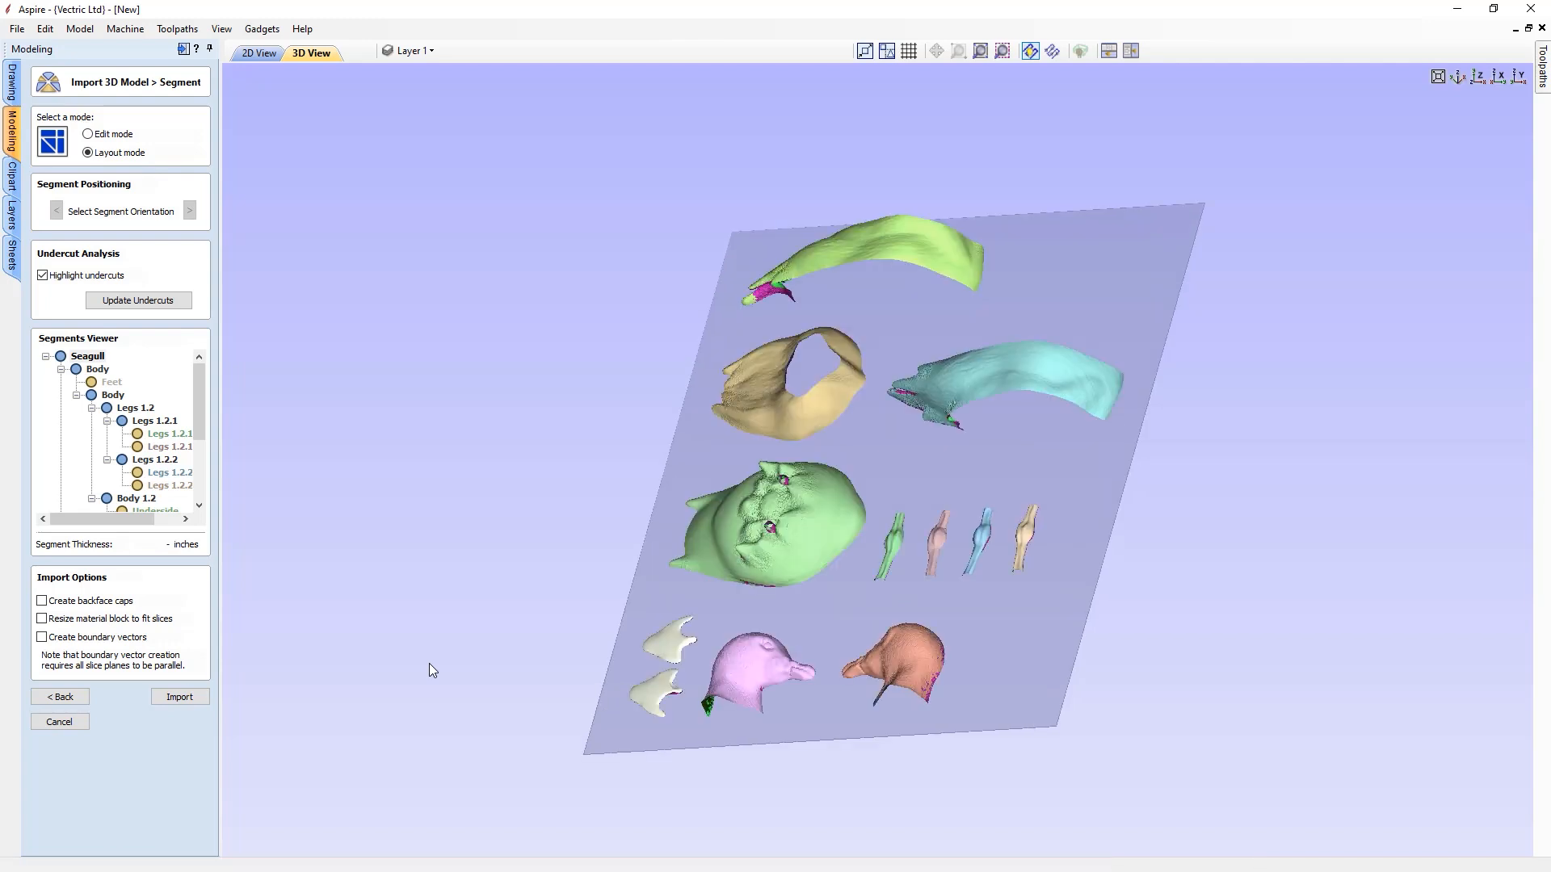
- Enable Create backface caps and Resize material block to fit slices, and import the laid-out segments
drag(646, 671, 1080, 152)
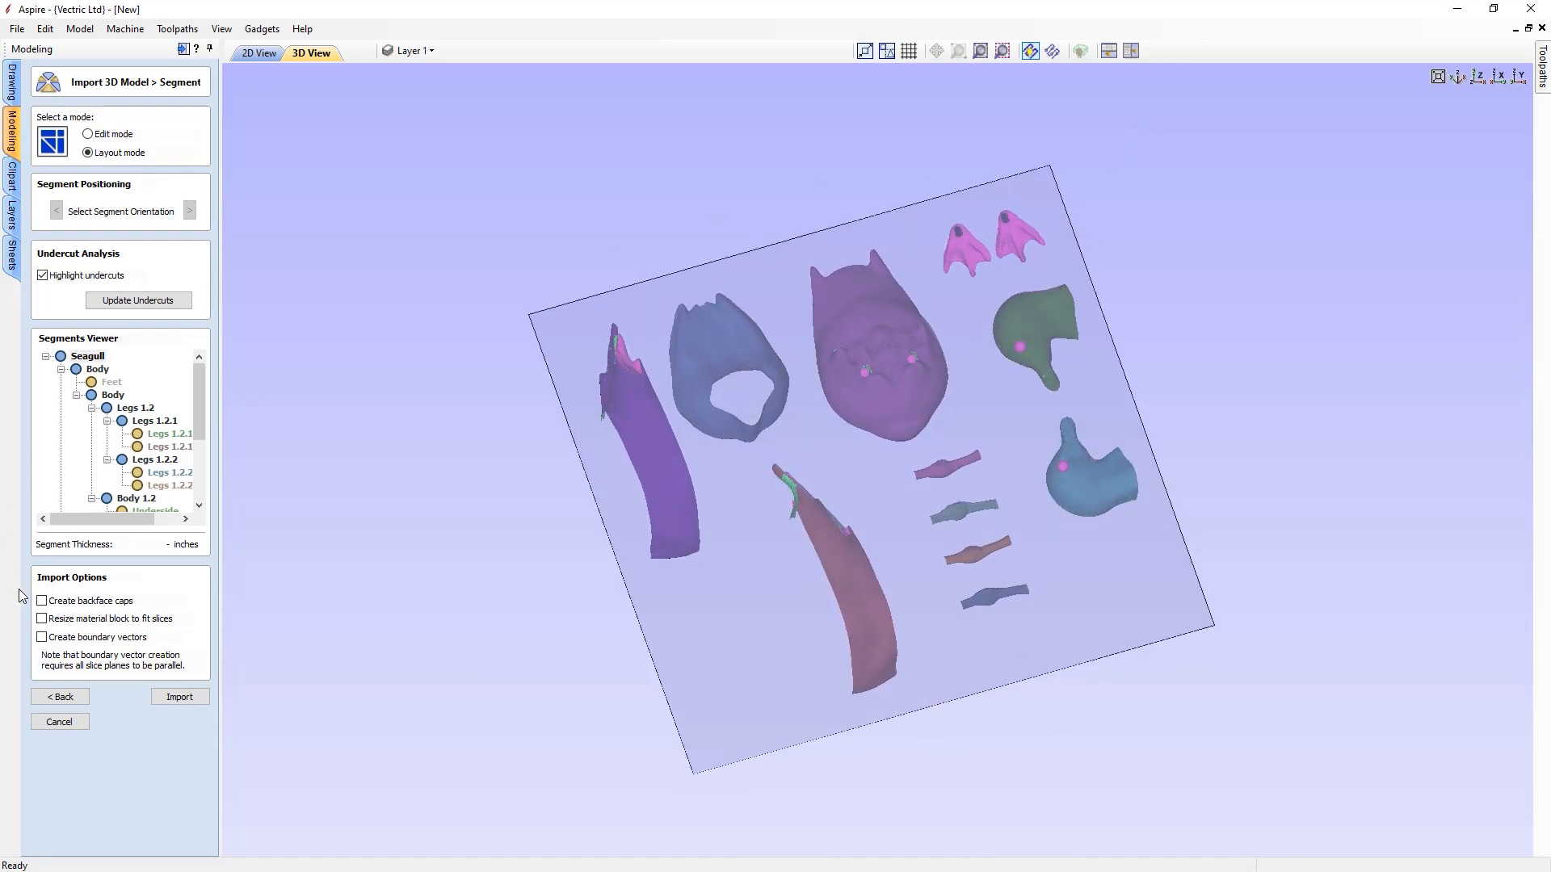
click(54, 602)
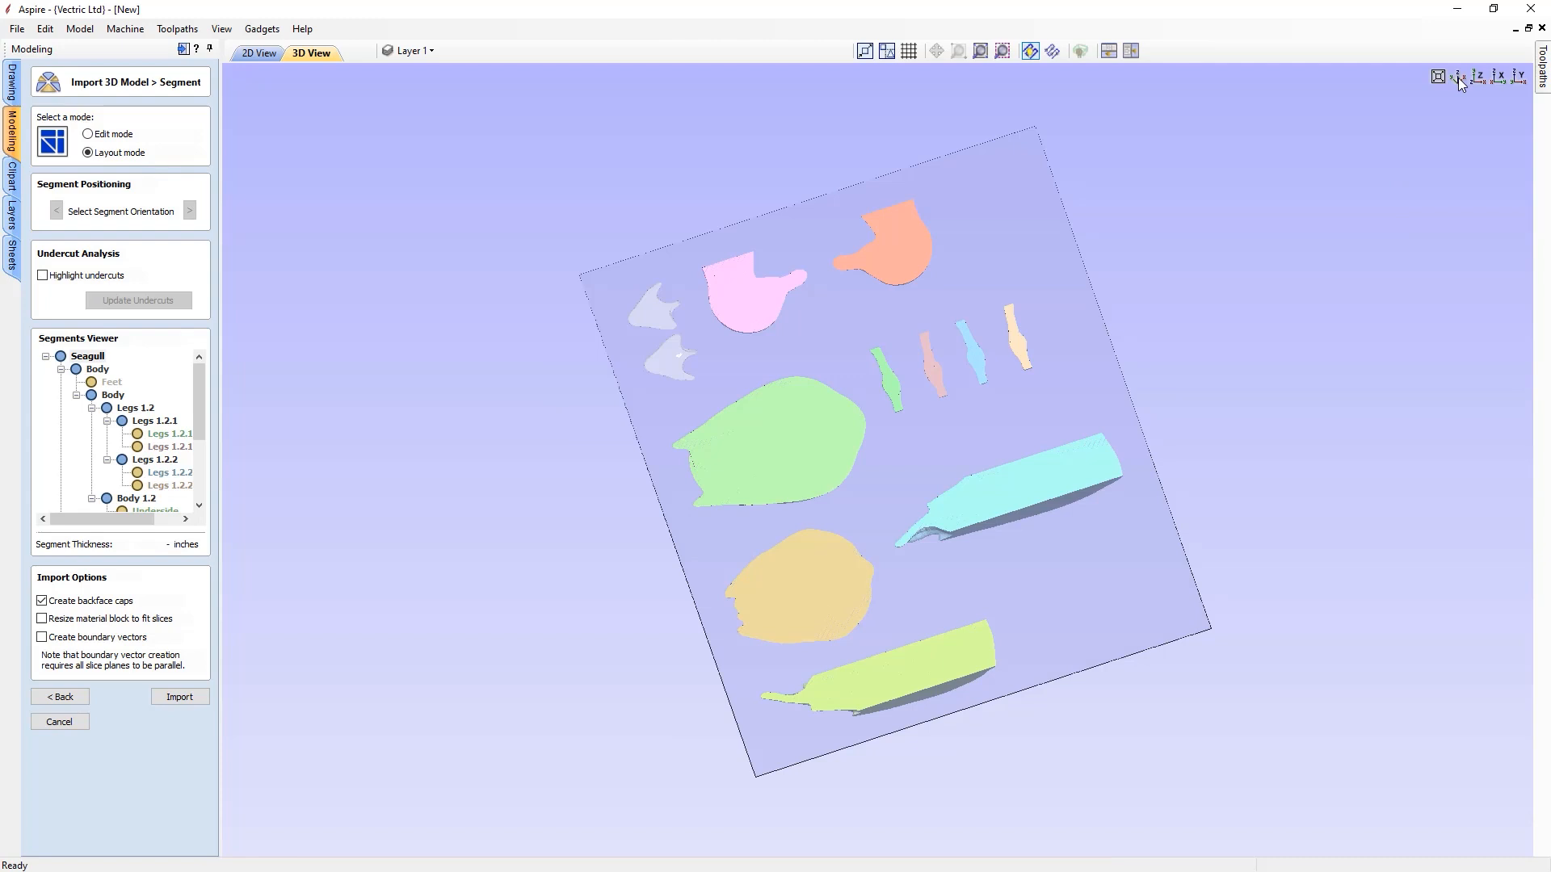
click(1457, 77)
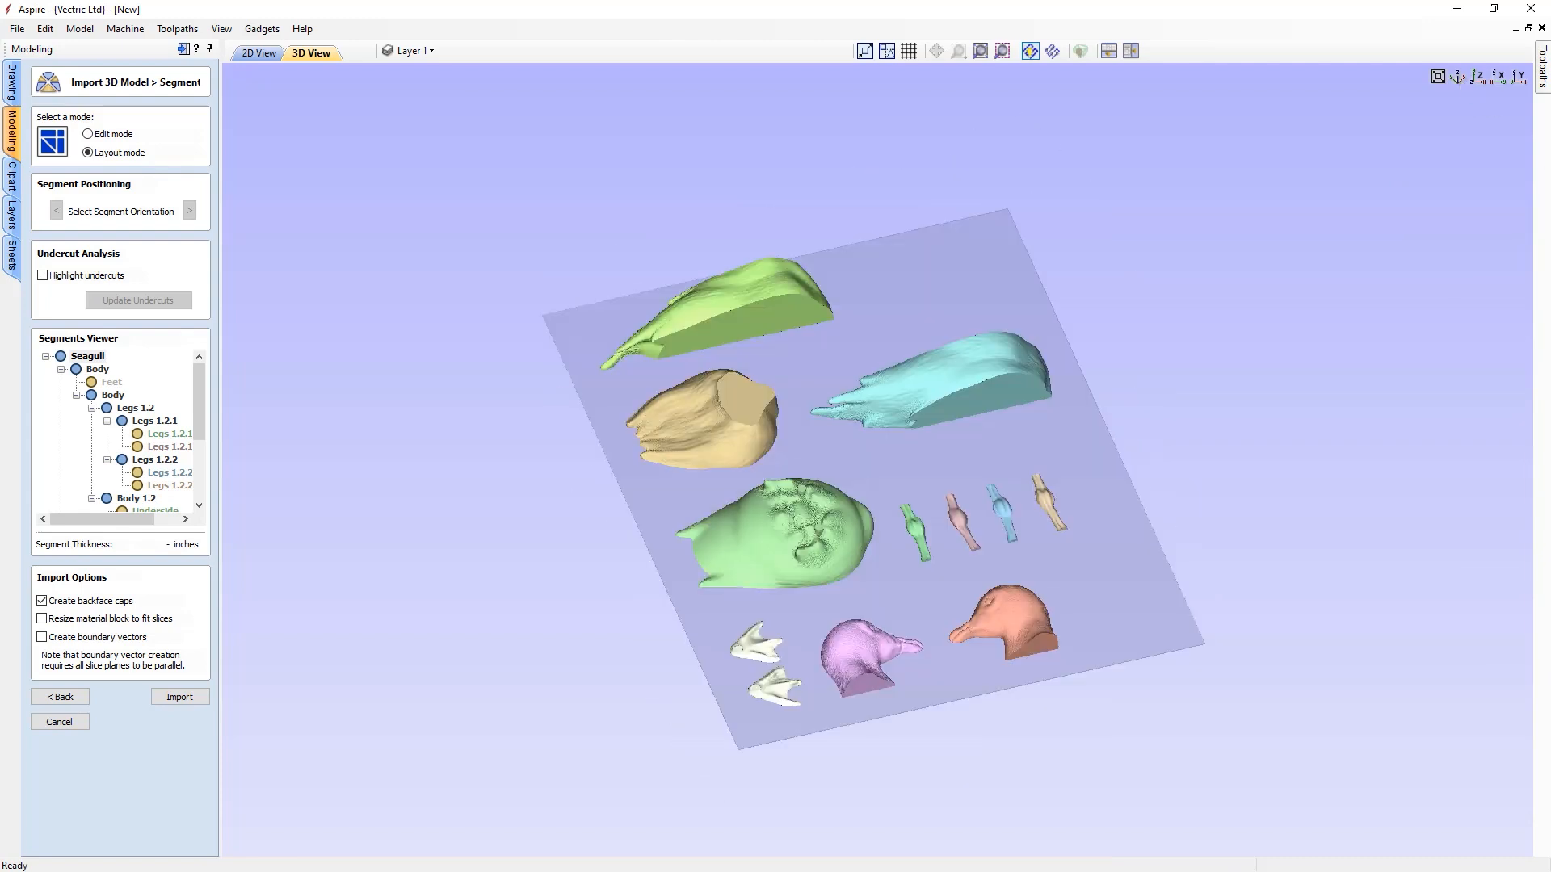
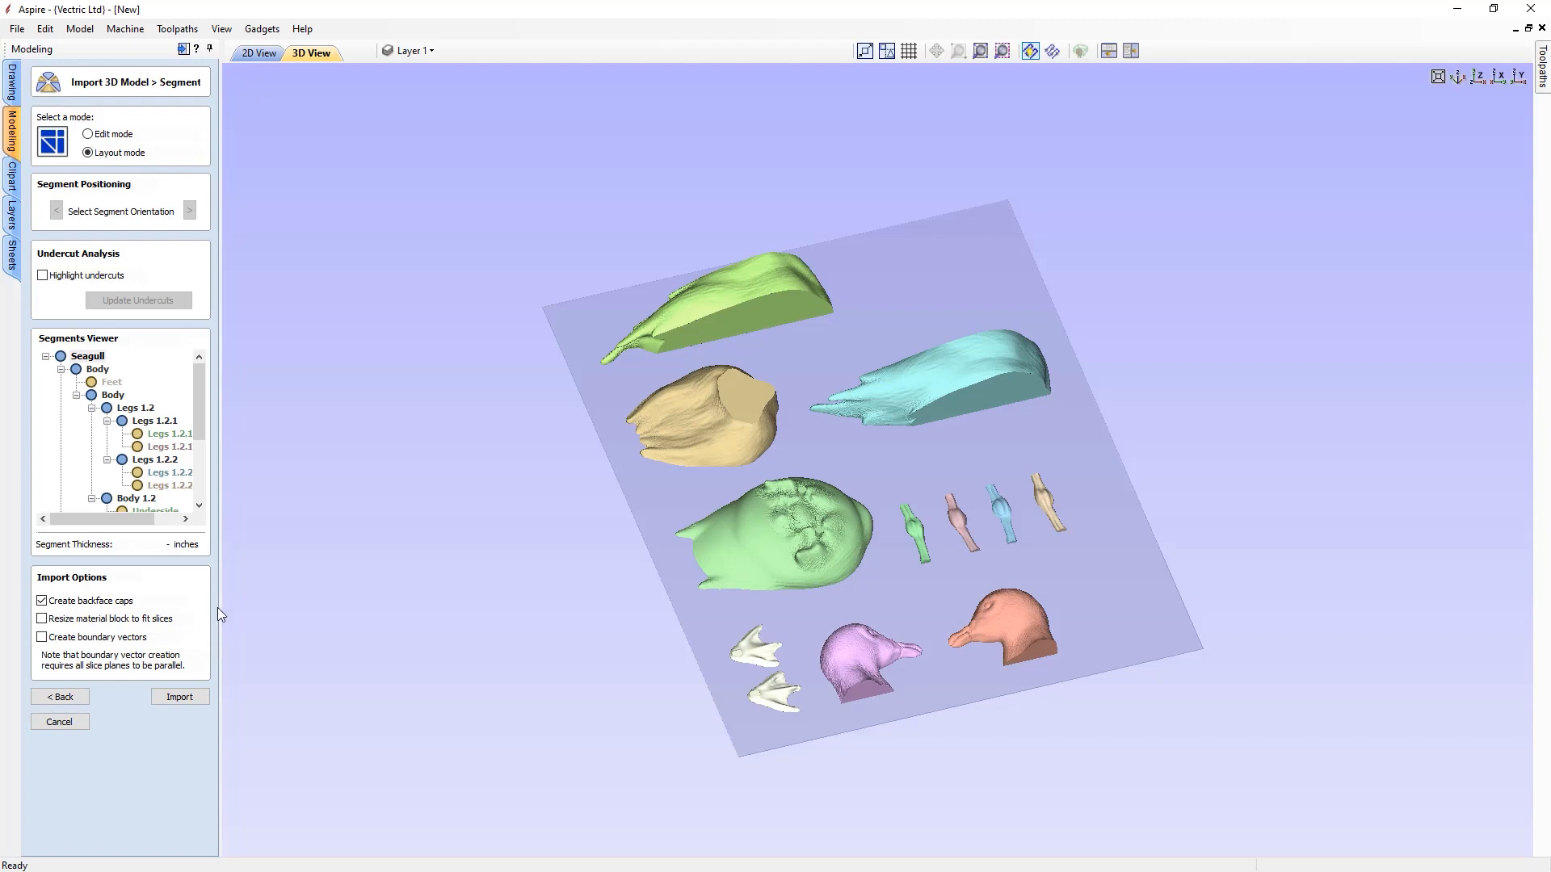
click(45, 618)
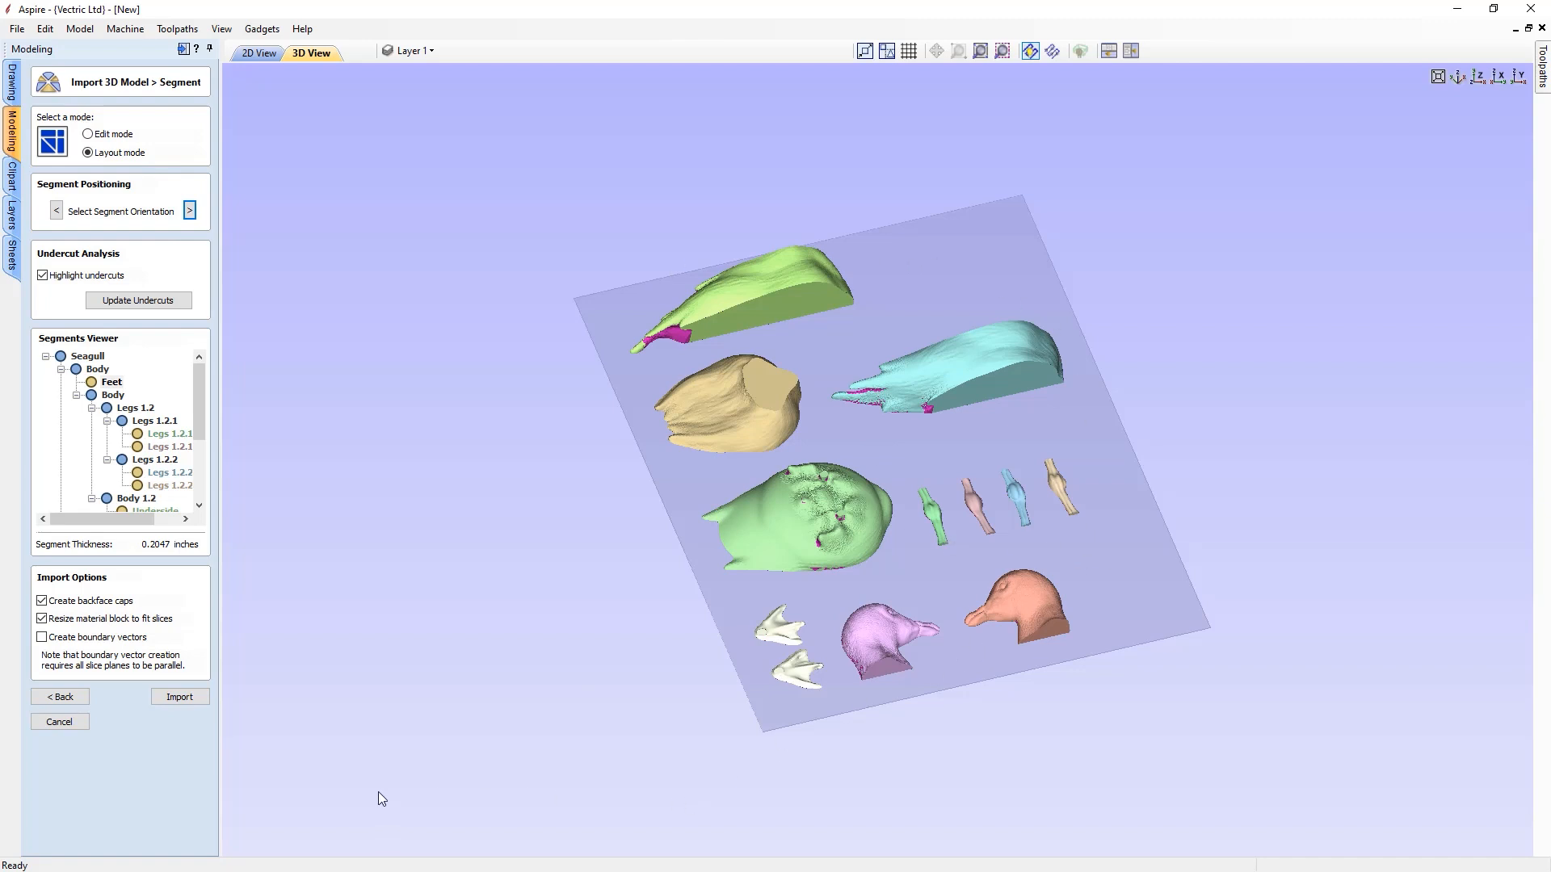
click(180, 697)
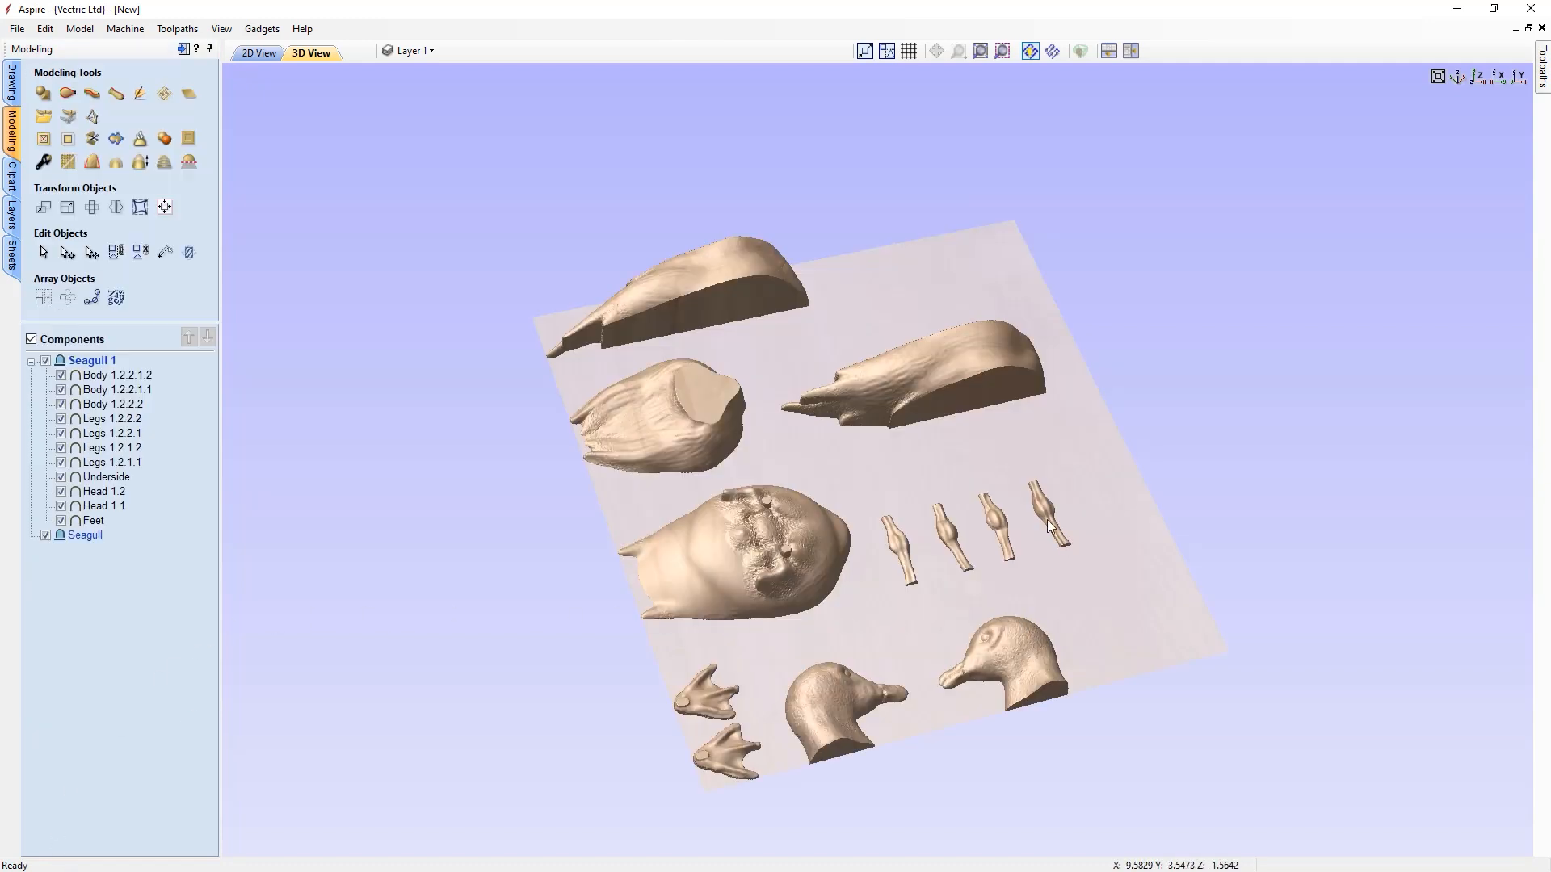
- Highlight individual body, leg, head and feet components from the component list to identify them in the imported model
drag(893, 497, 223, 436)
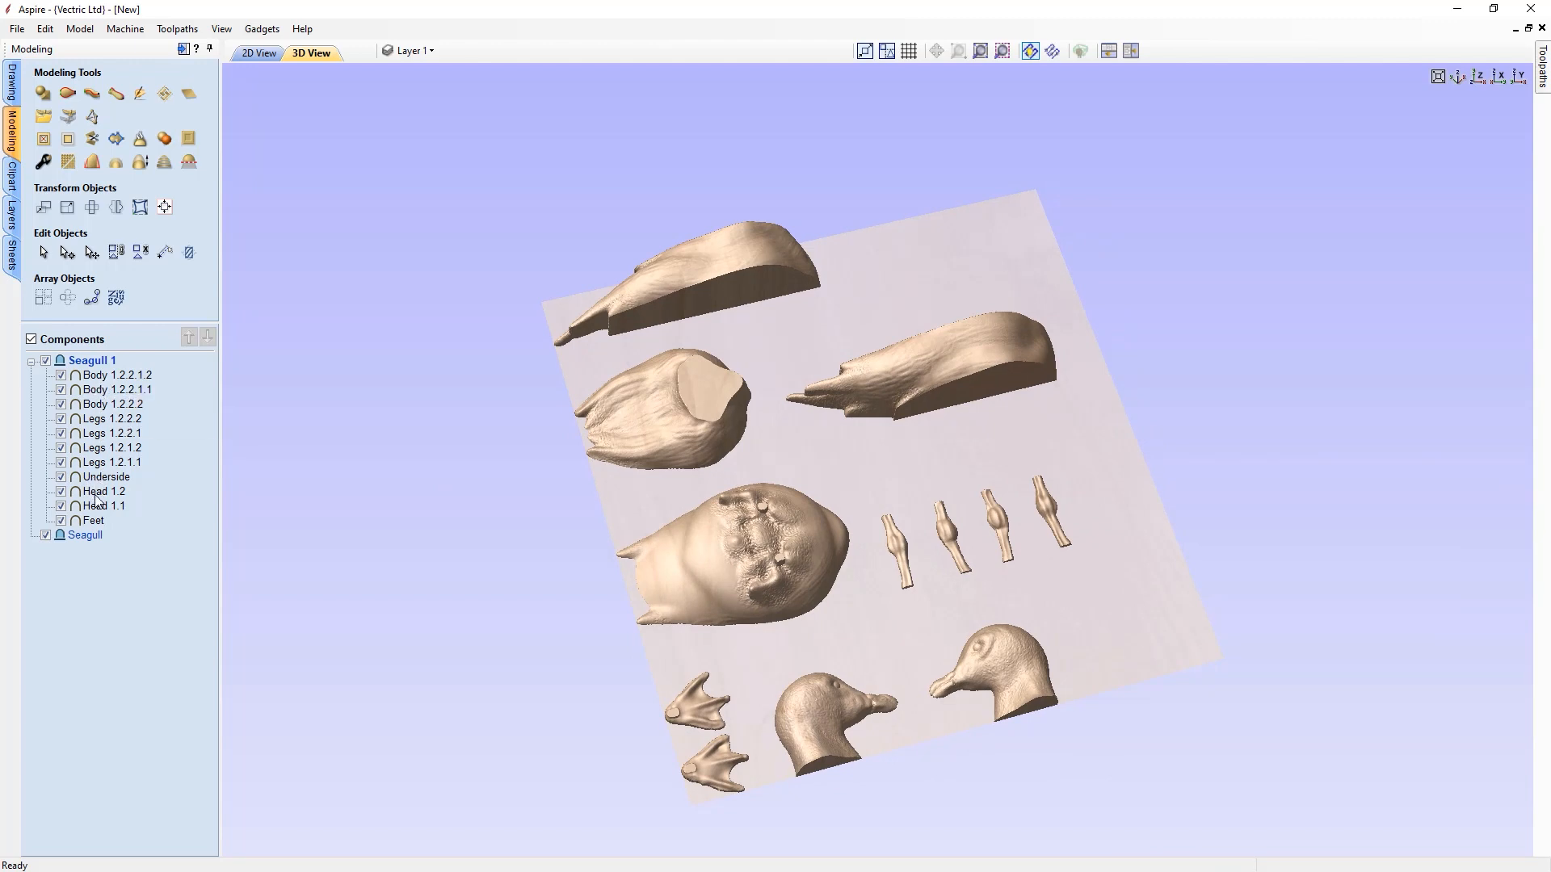
mouse_move(94, 522)
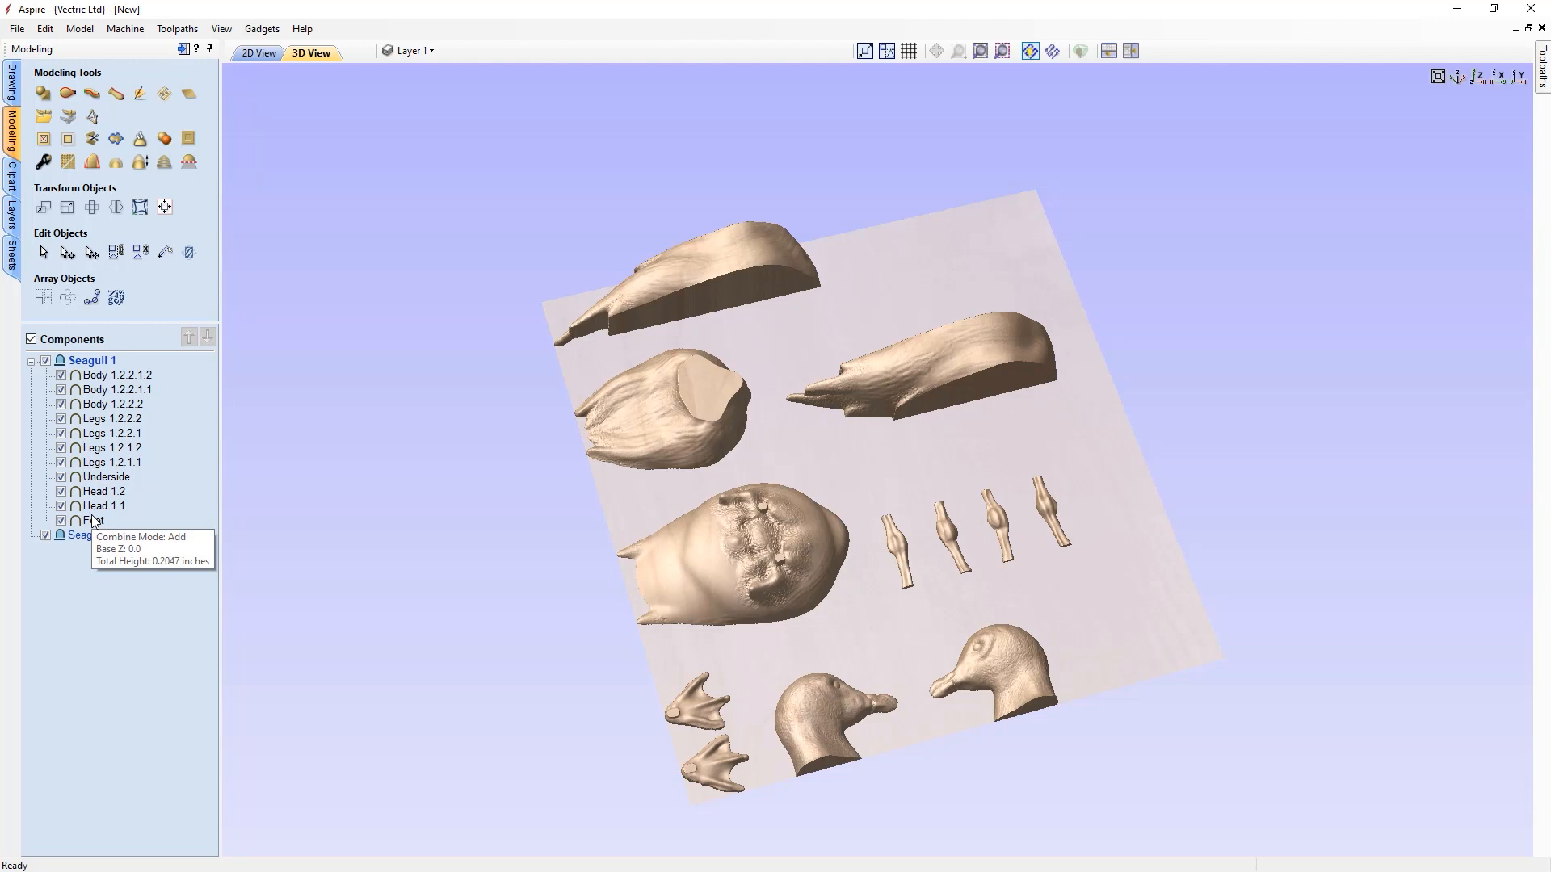
click(114, 390)
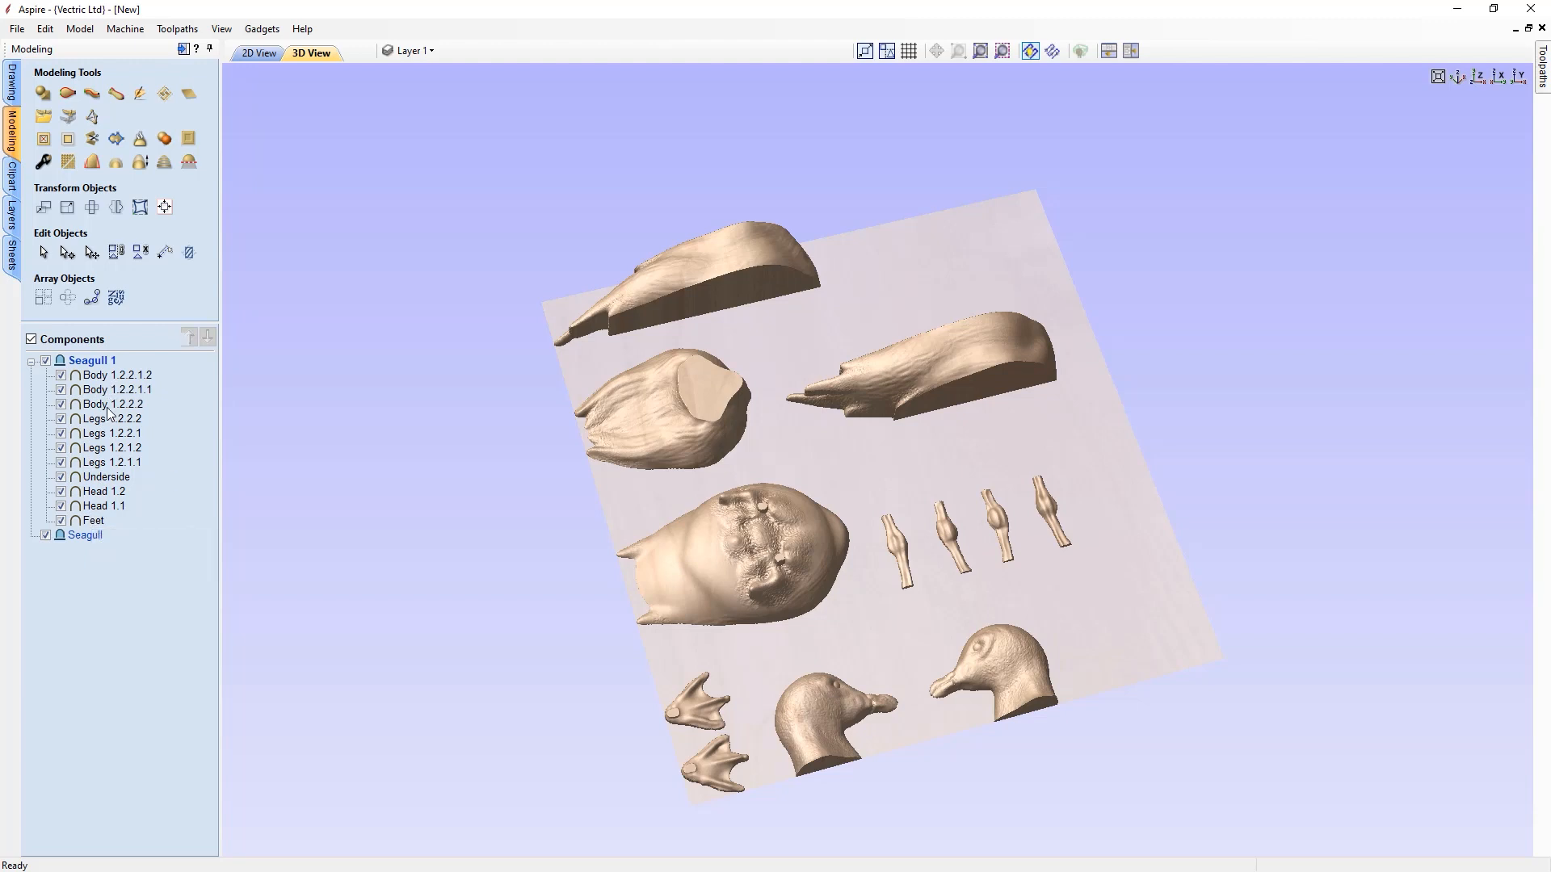
click(105, 419)
click(105, 449)
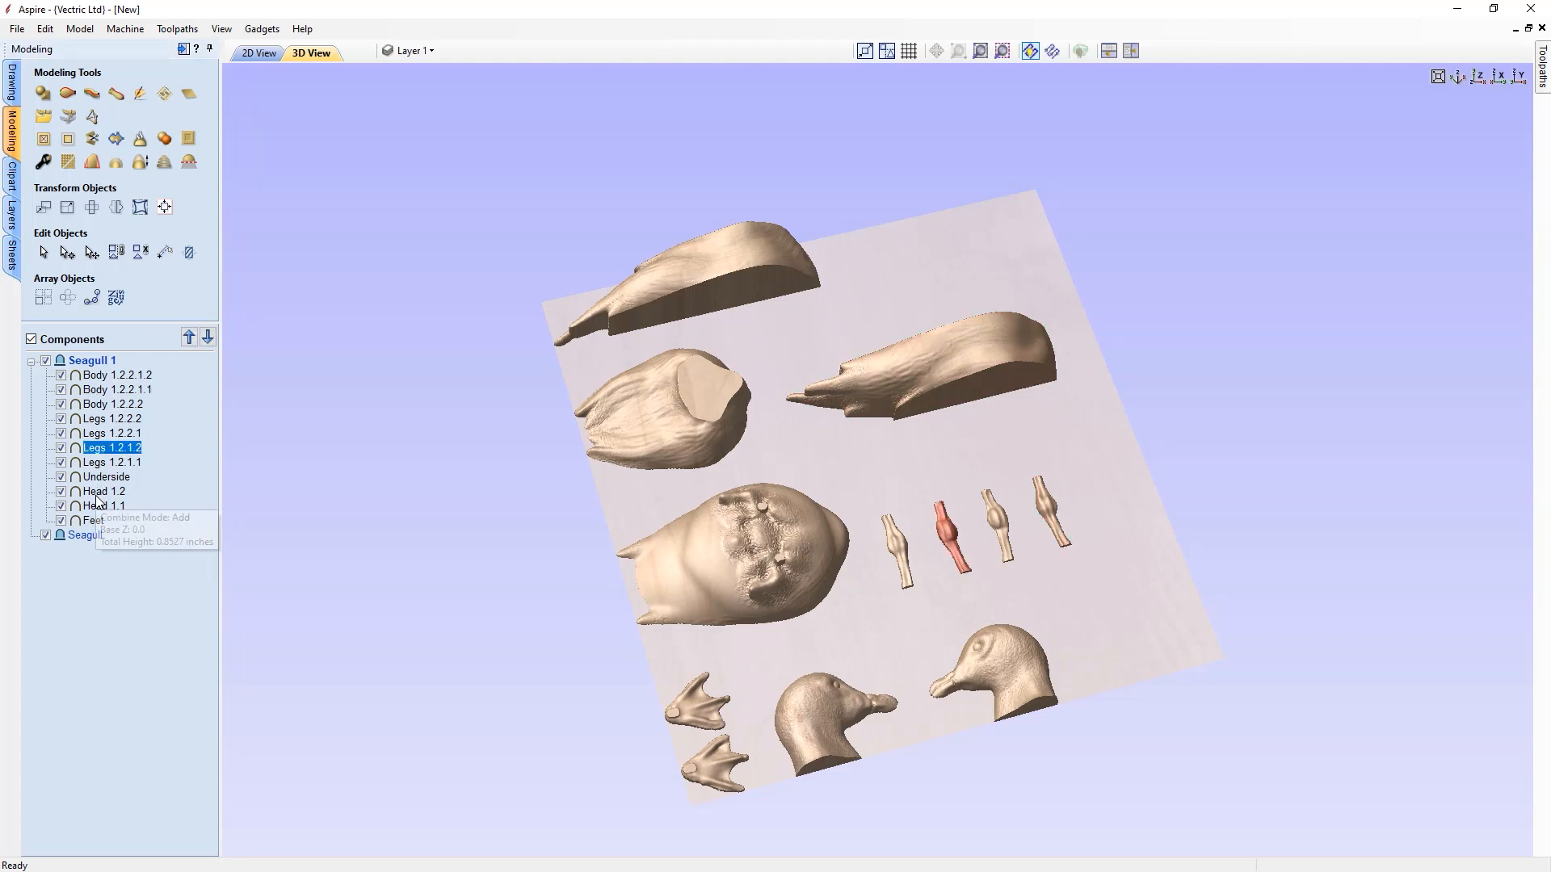
click(97, 493)
click(94, 520)
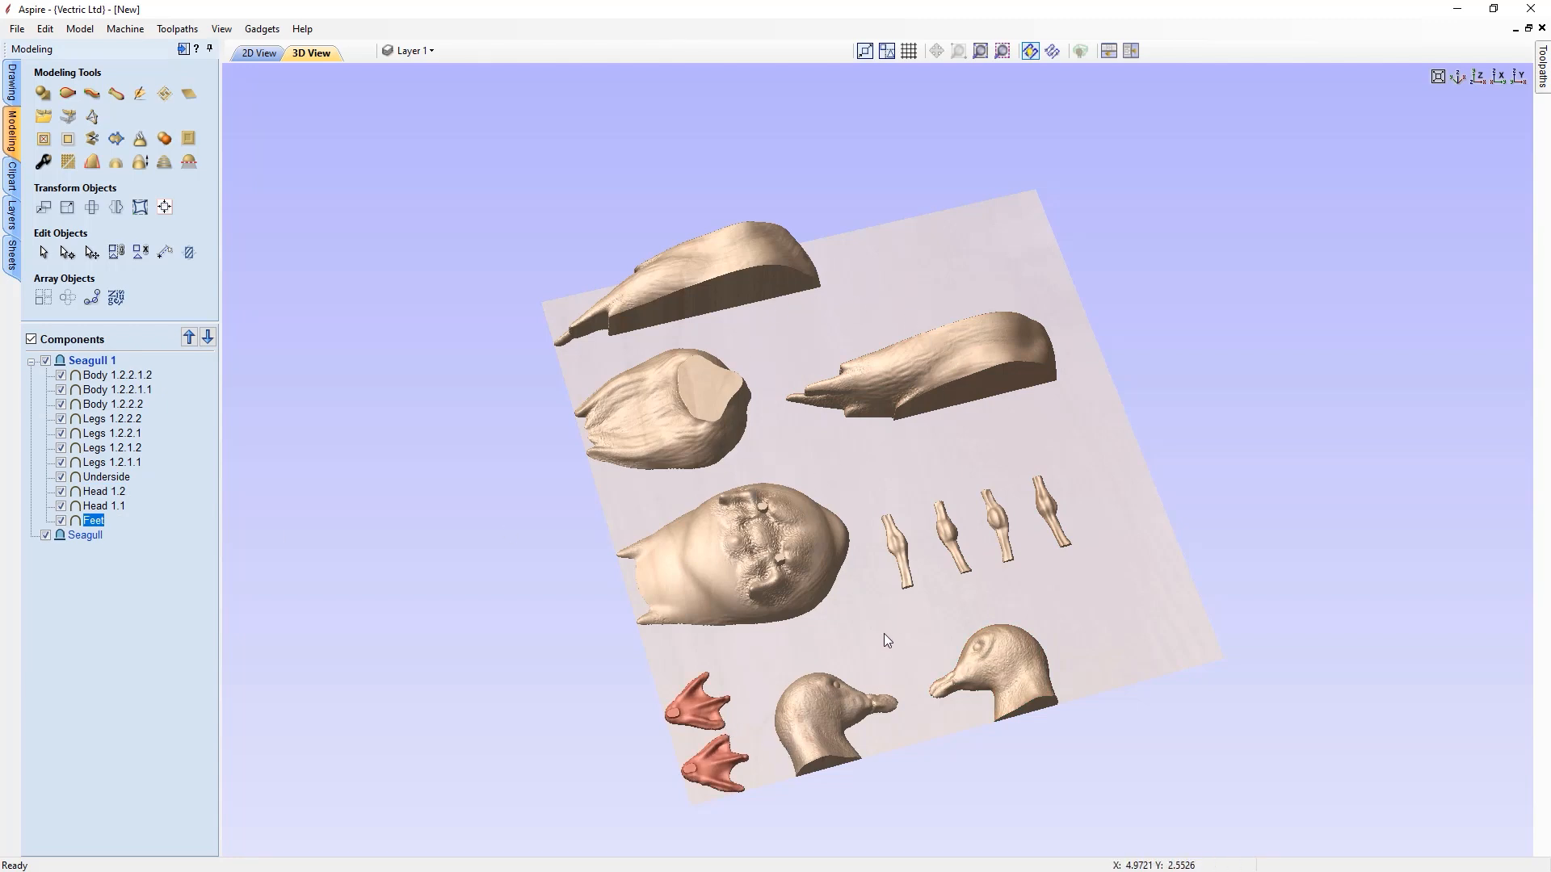
drag(893, 623, 951, 649)
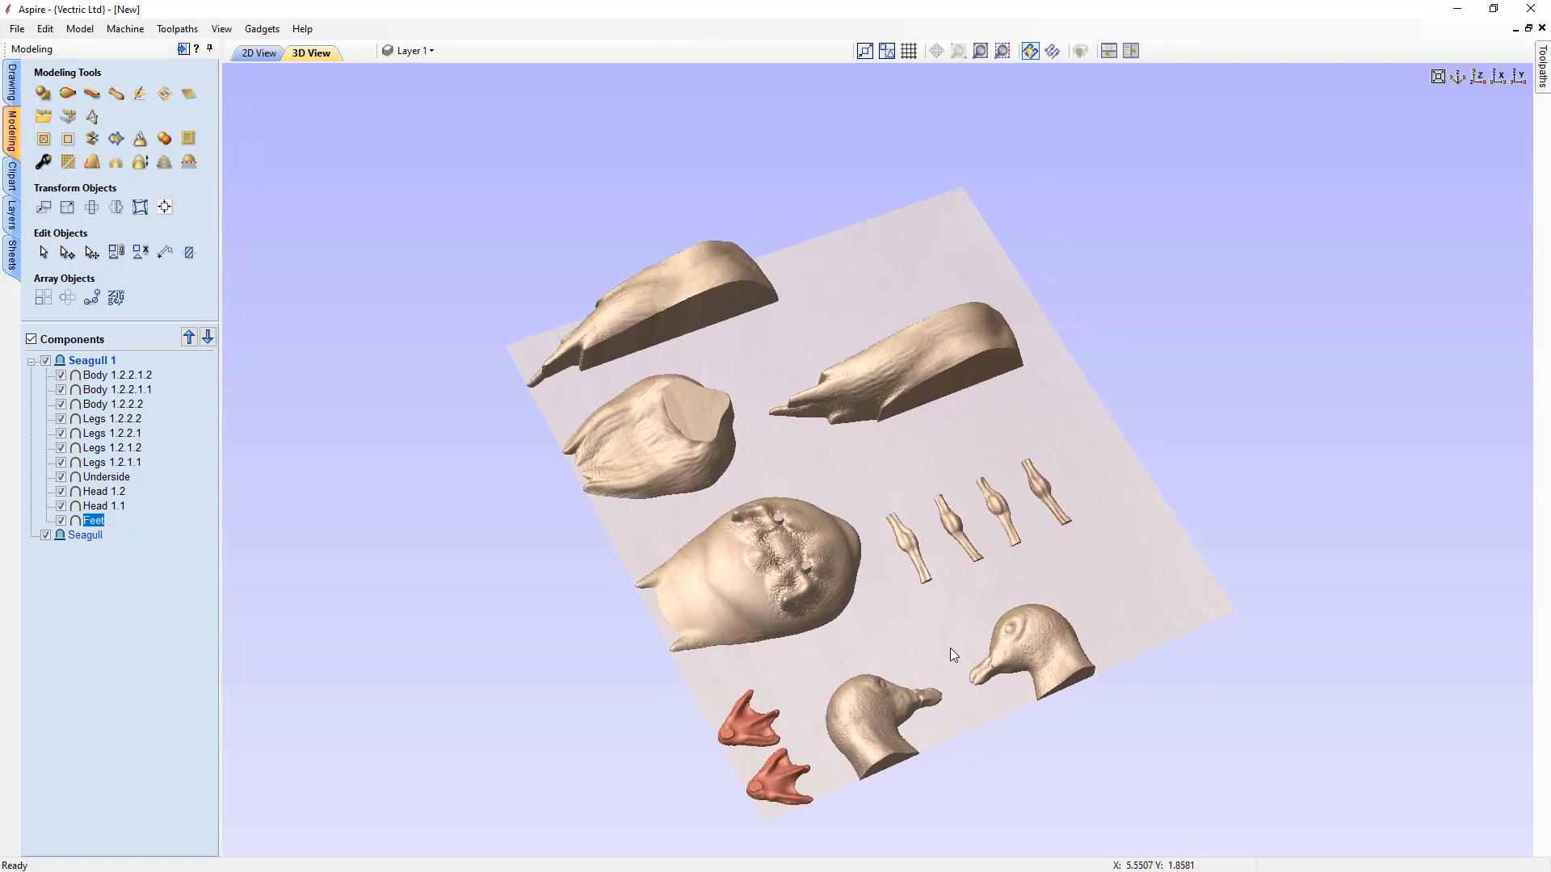
- Examine the tail ends of the imported upper body halves up close from several angles
drag(854, 483, 660, 412)
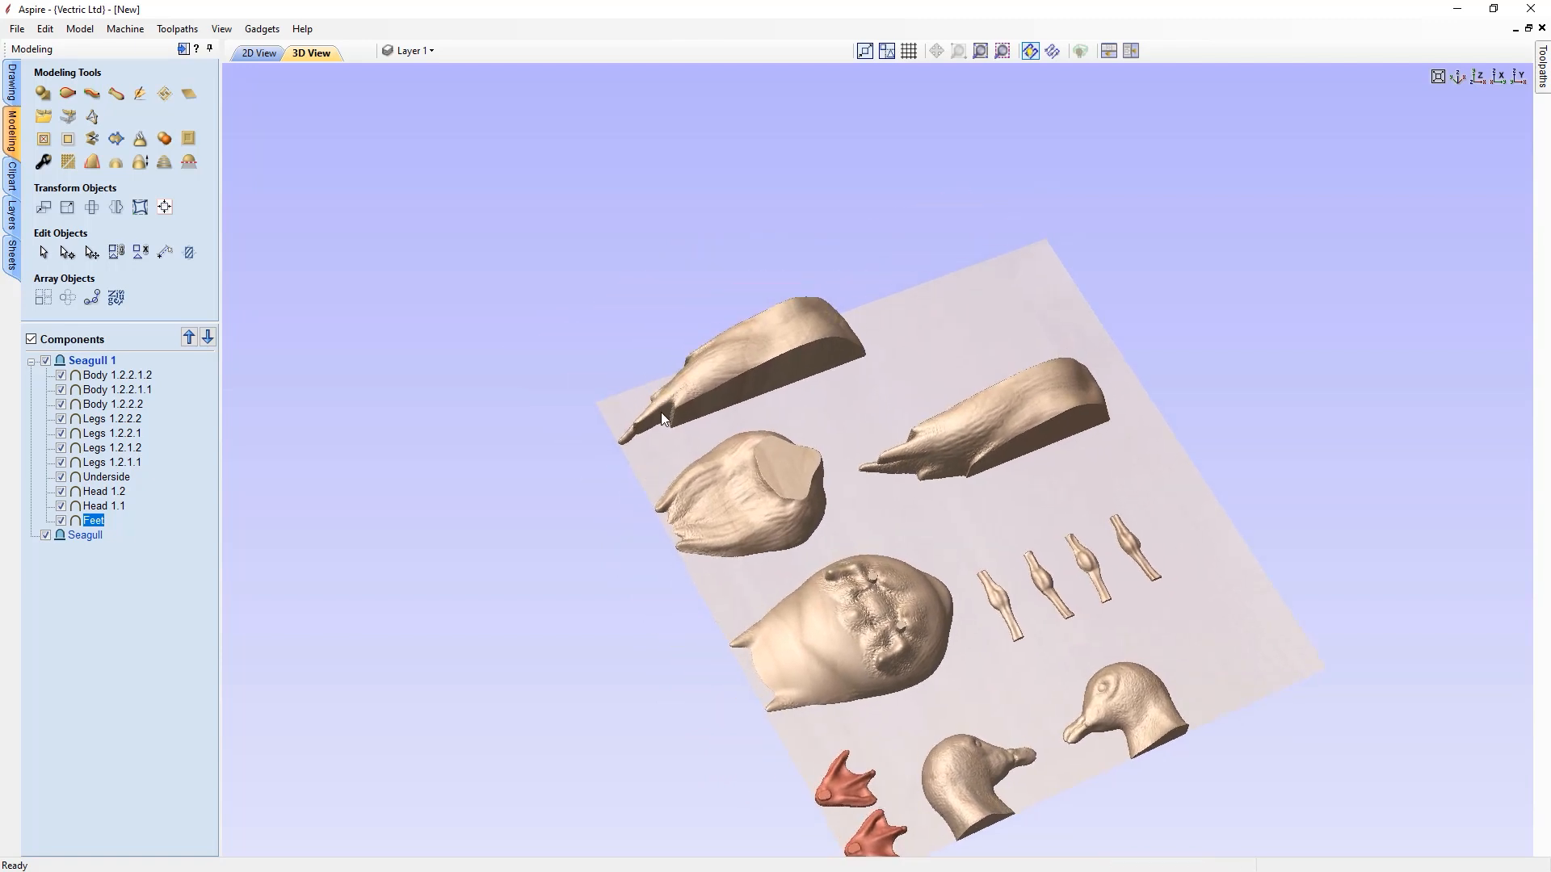
scroll(661, 412, up, 5)
middle_drag(806, 419, 854, 452)
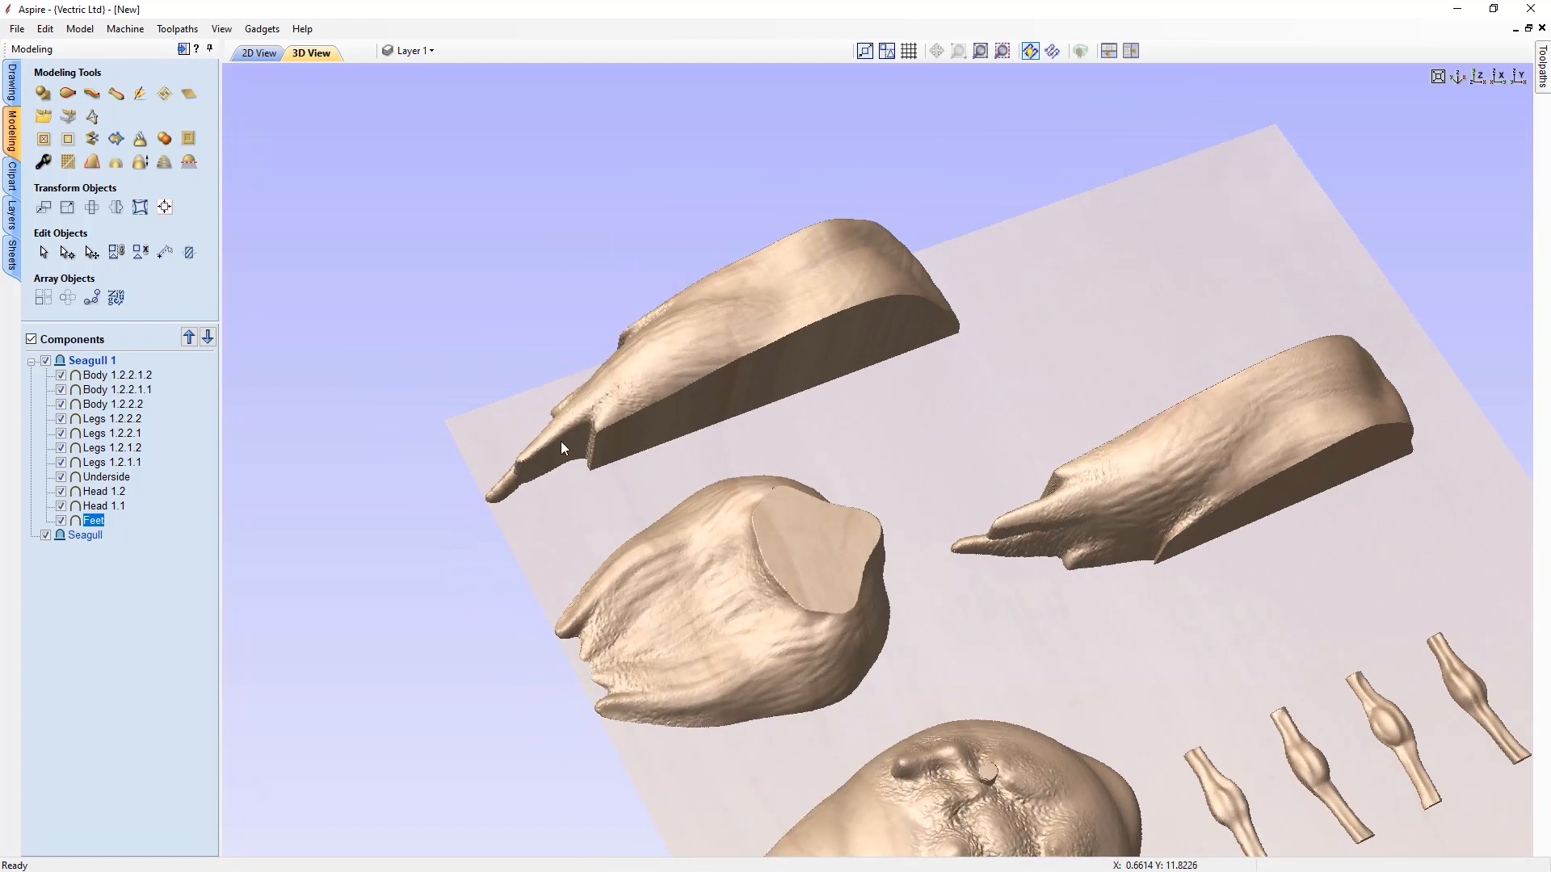
drag(686, 479, 585, 432)
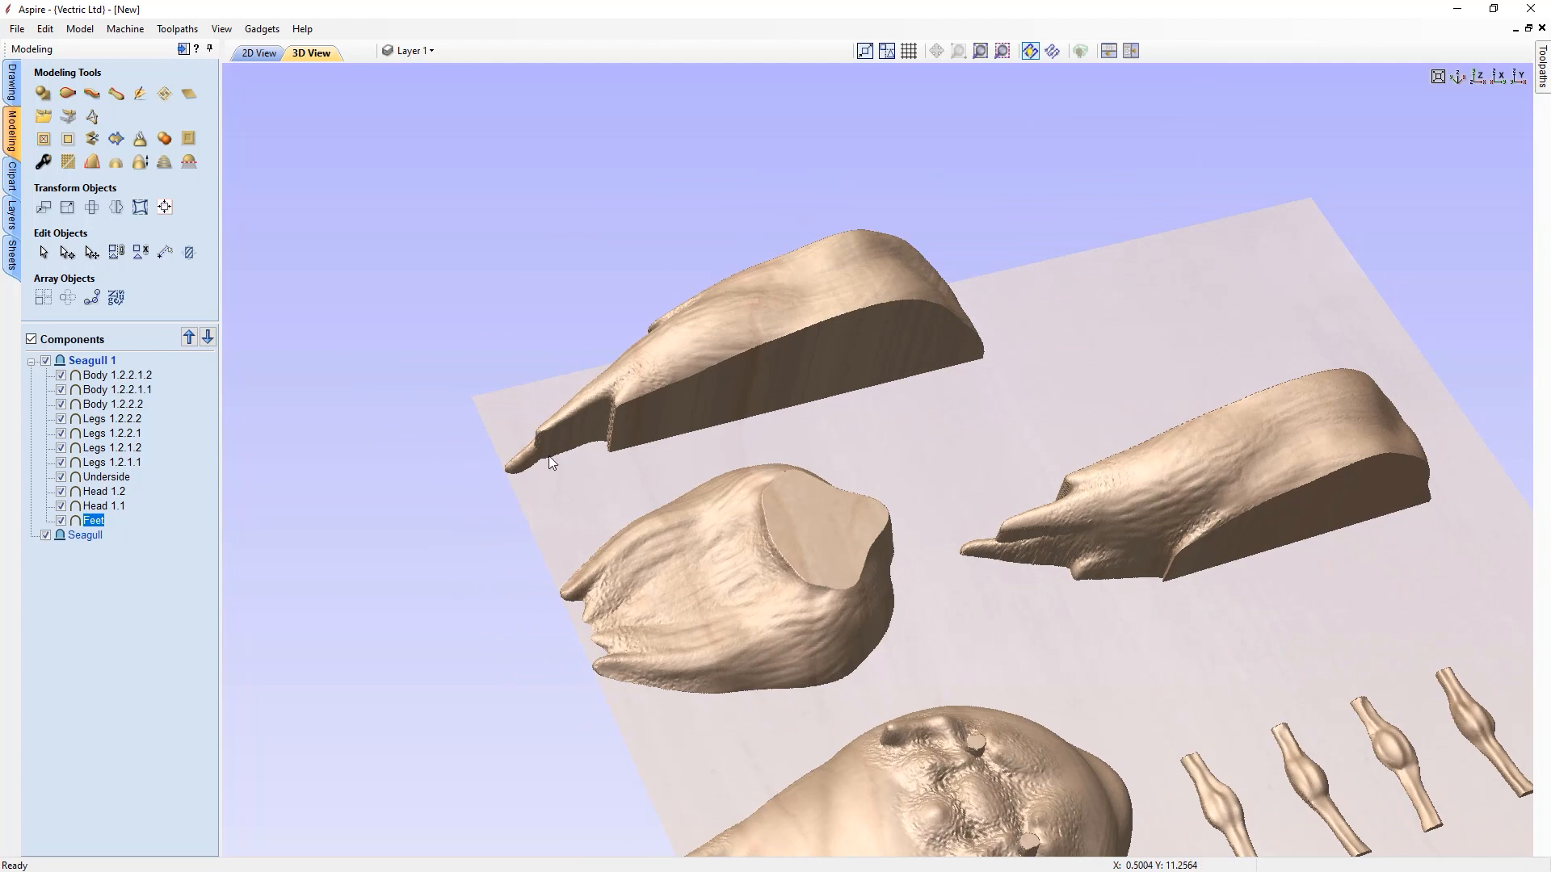
drag(990, 607, 1033, 507)
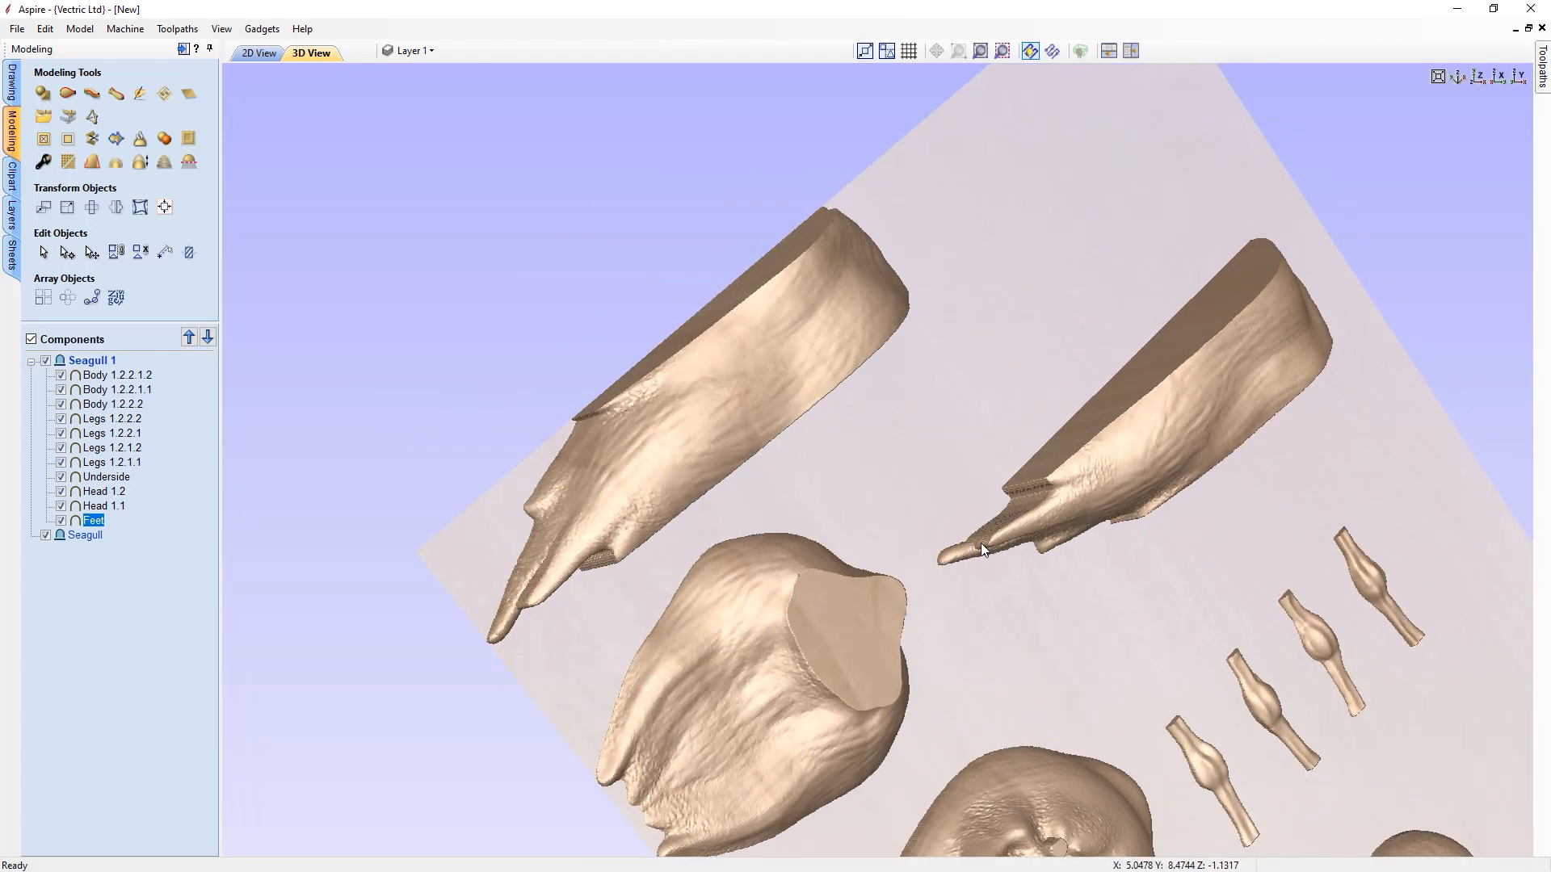
drag(924, 461, 603, 488)
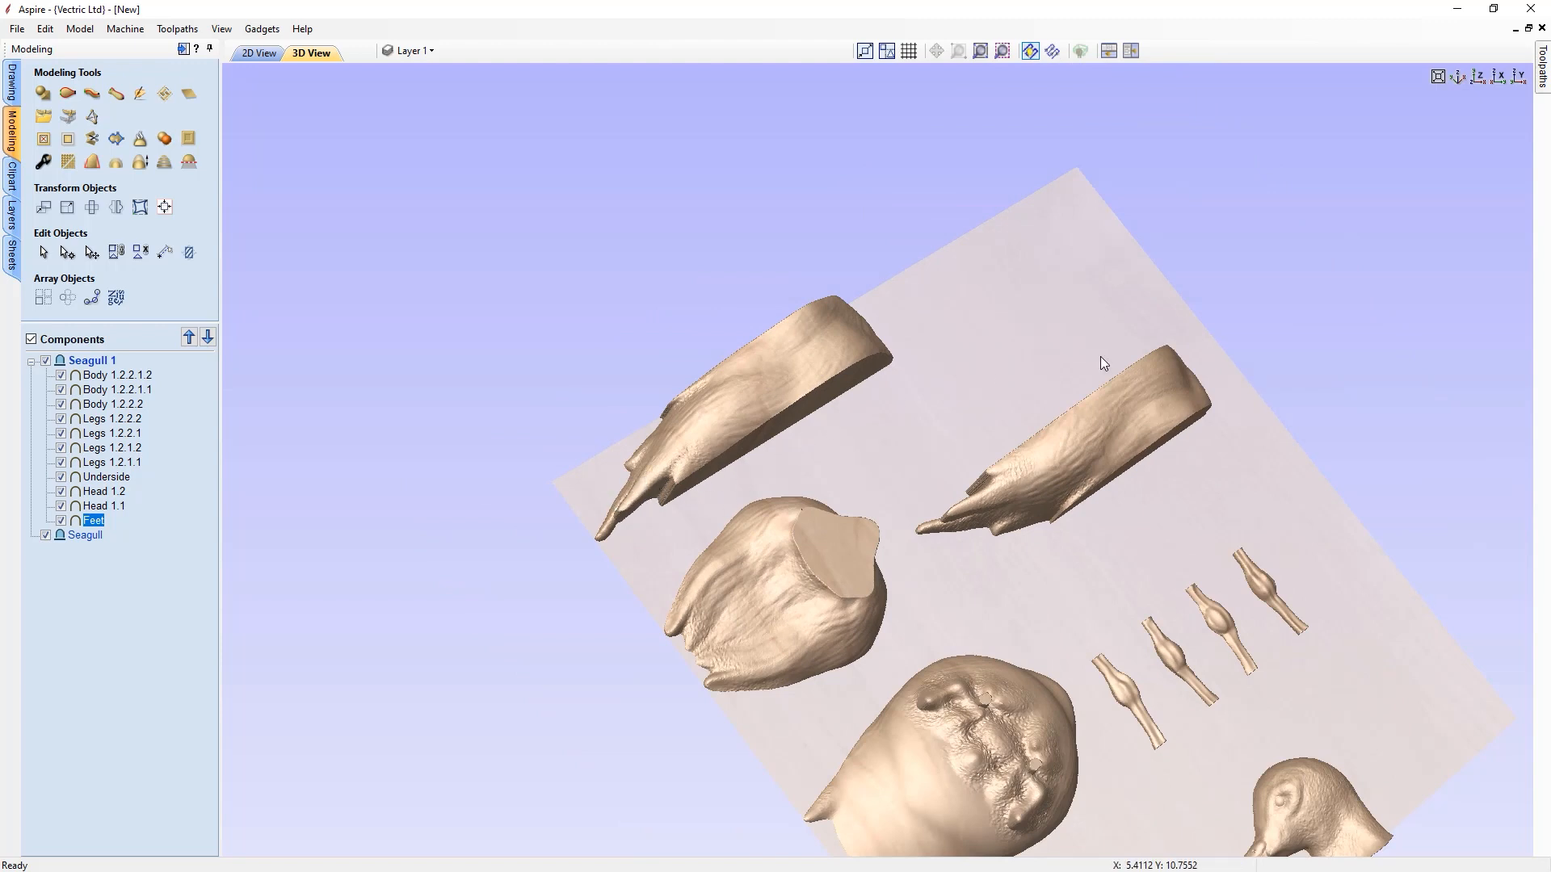
- Change the job setup to Double Sided, zeroing off the same side and using the first flip direction between sides
click(1481, 77)
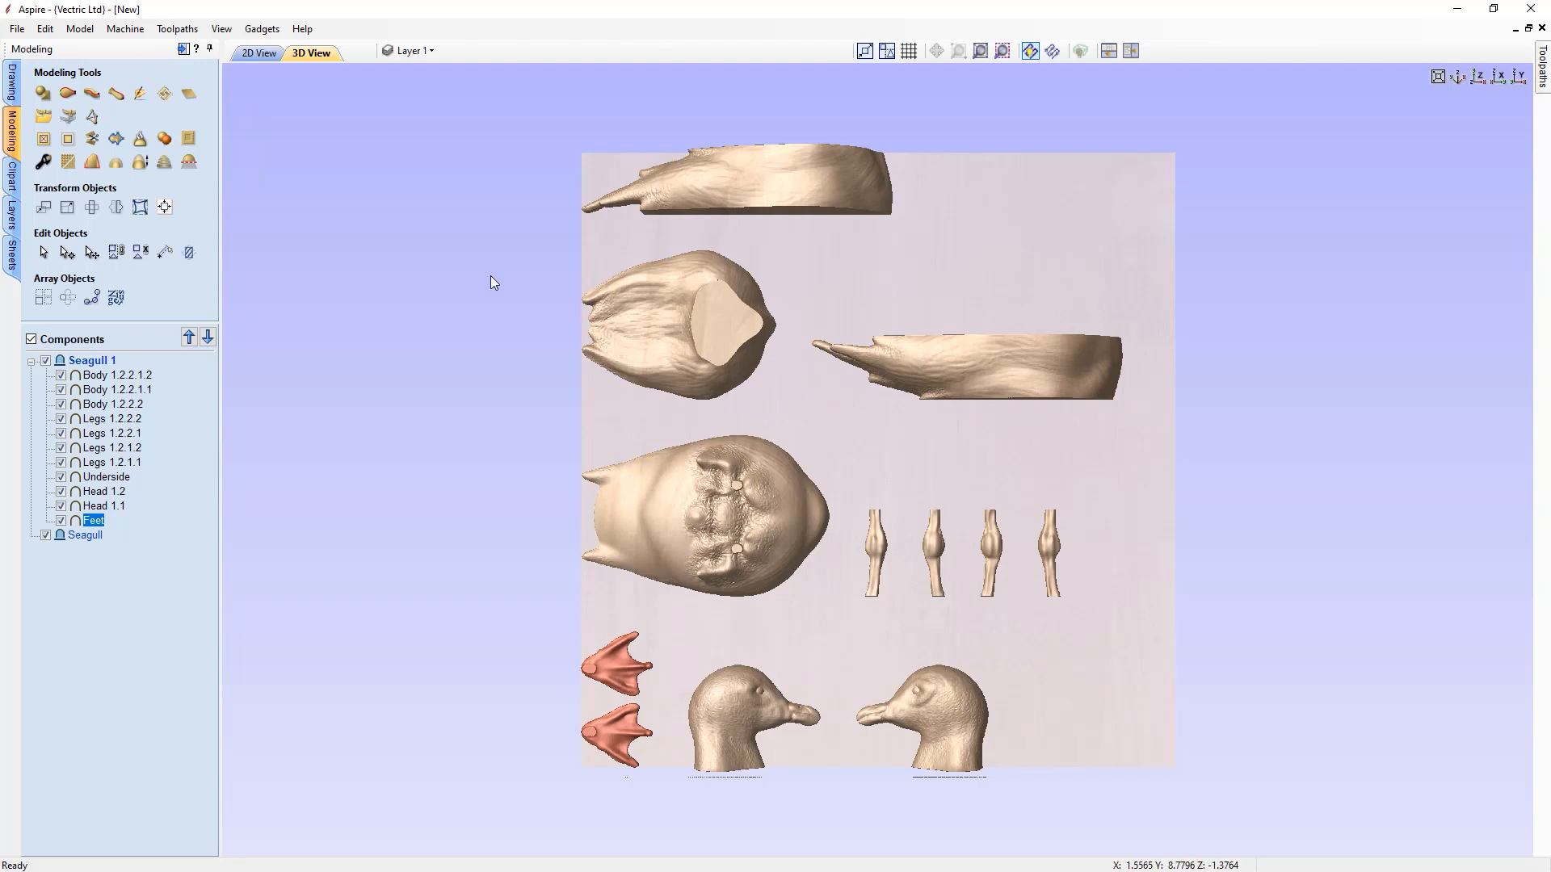
click(5, 90)
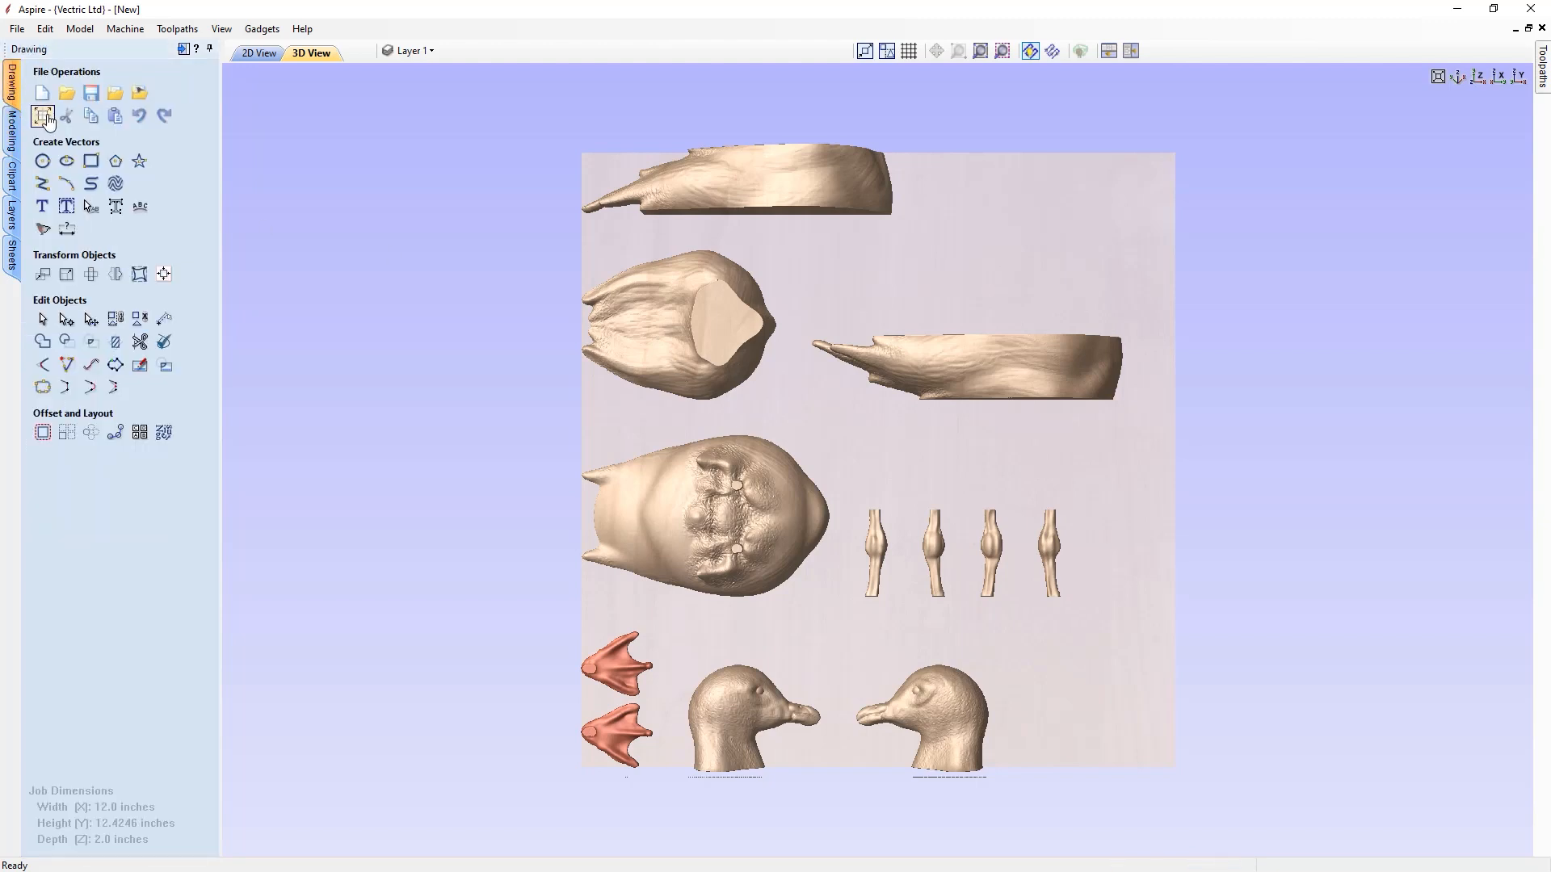
click(42, 116)
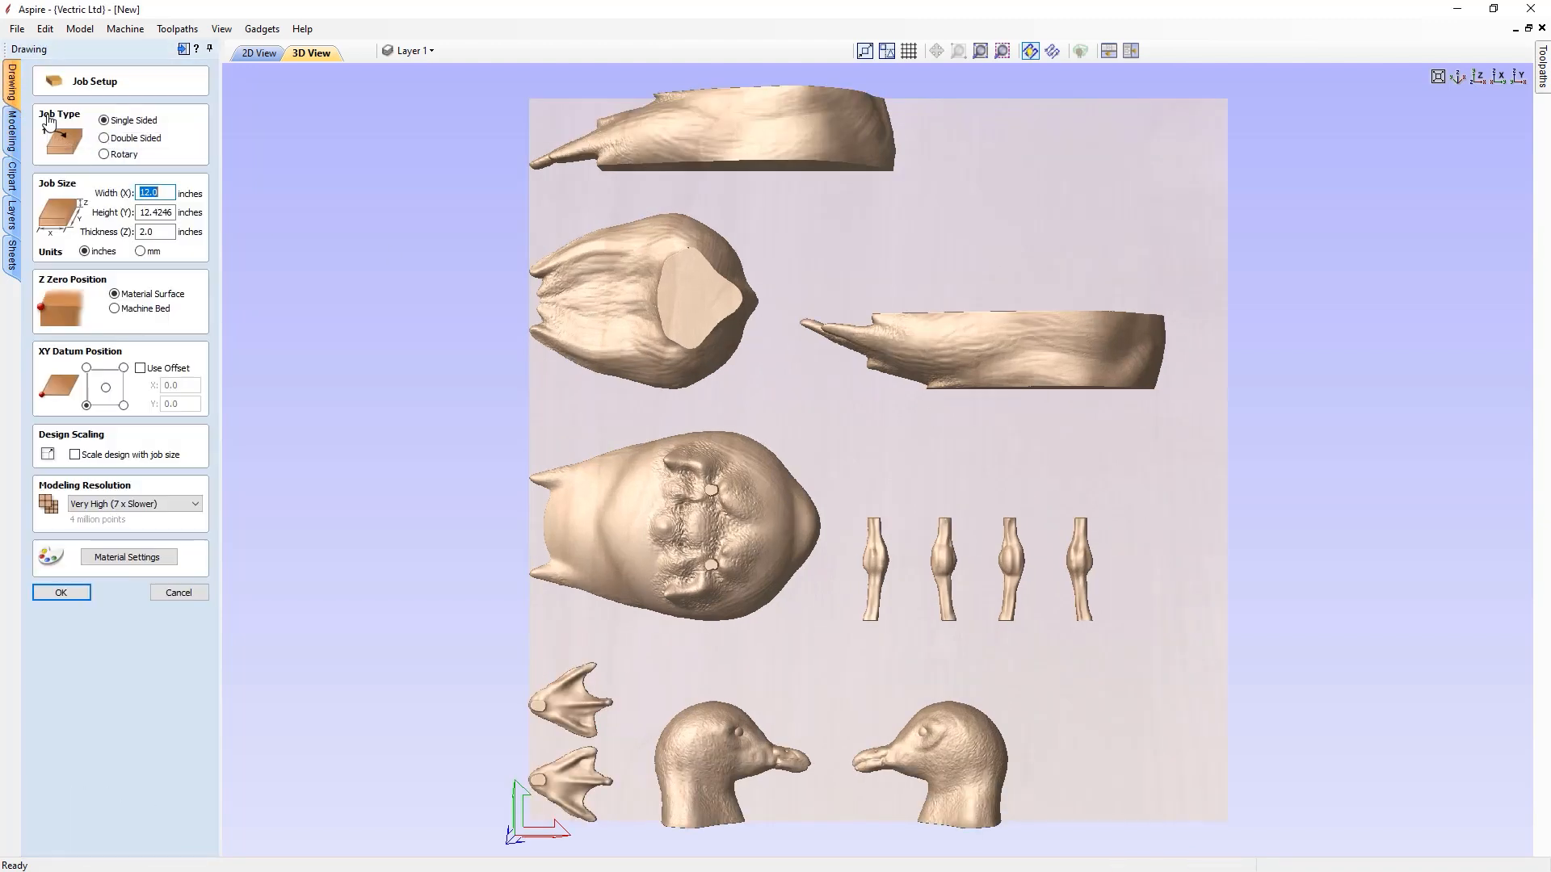
click(133, 142)
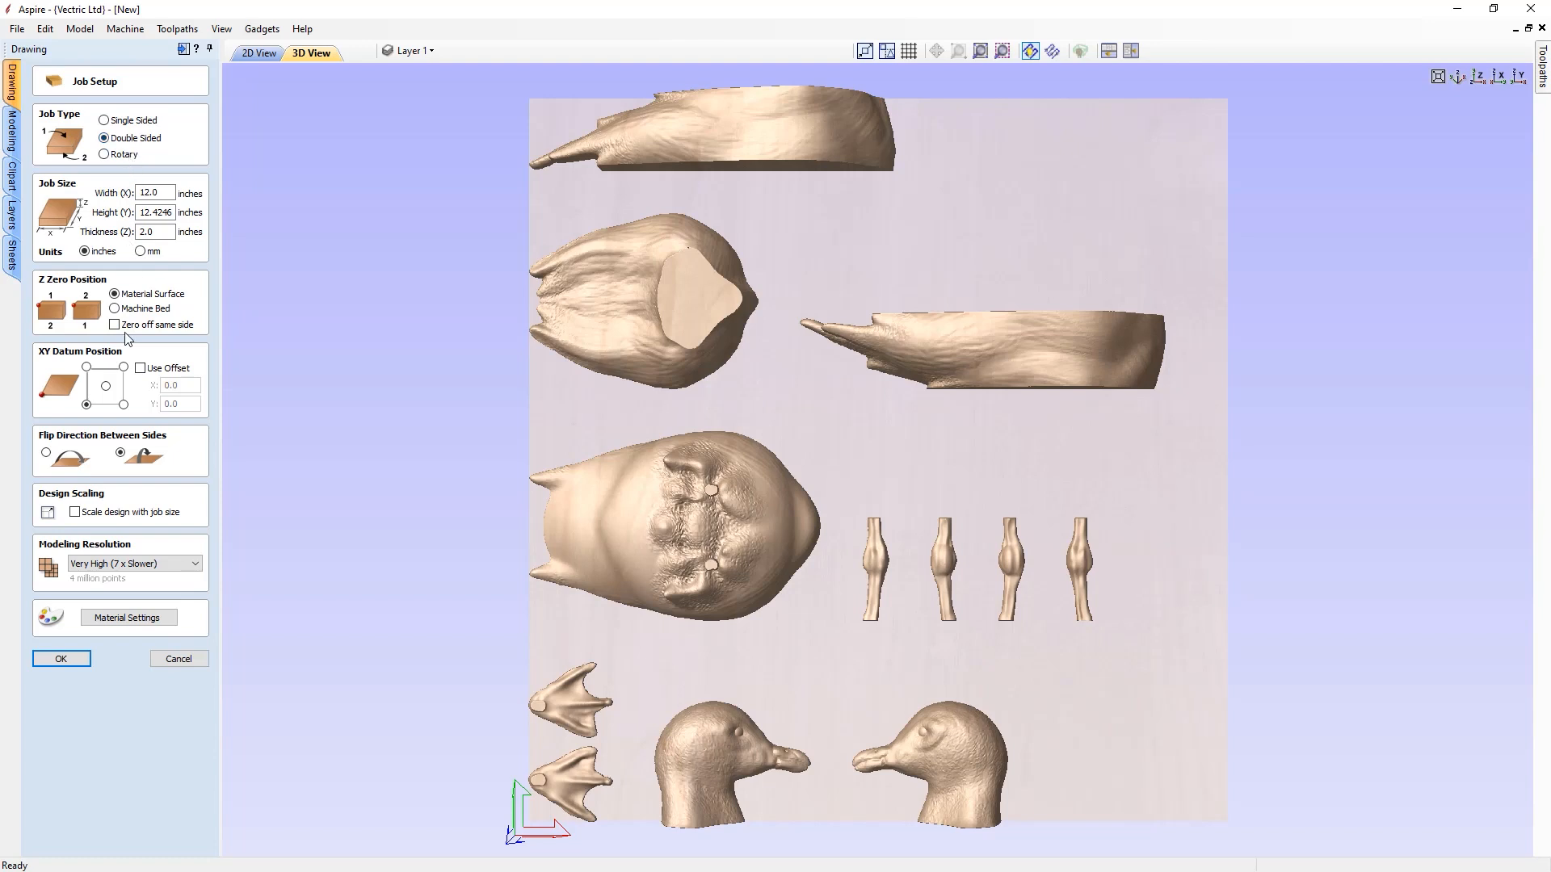
click(114, 326)
click(47, 453)
click(71, 661)
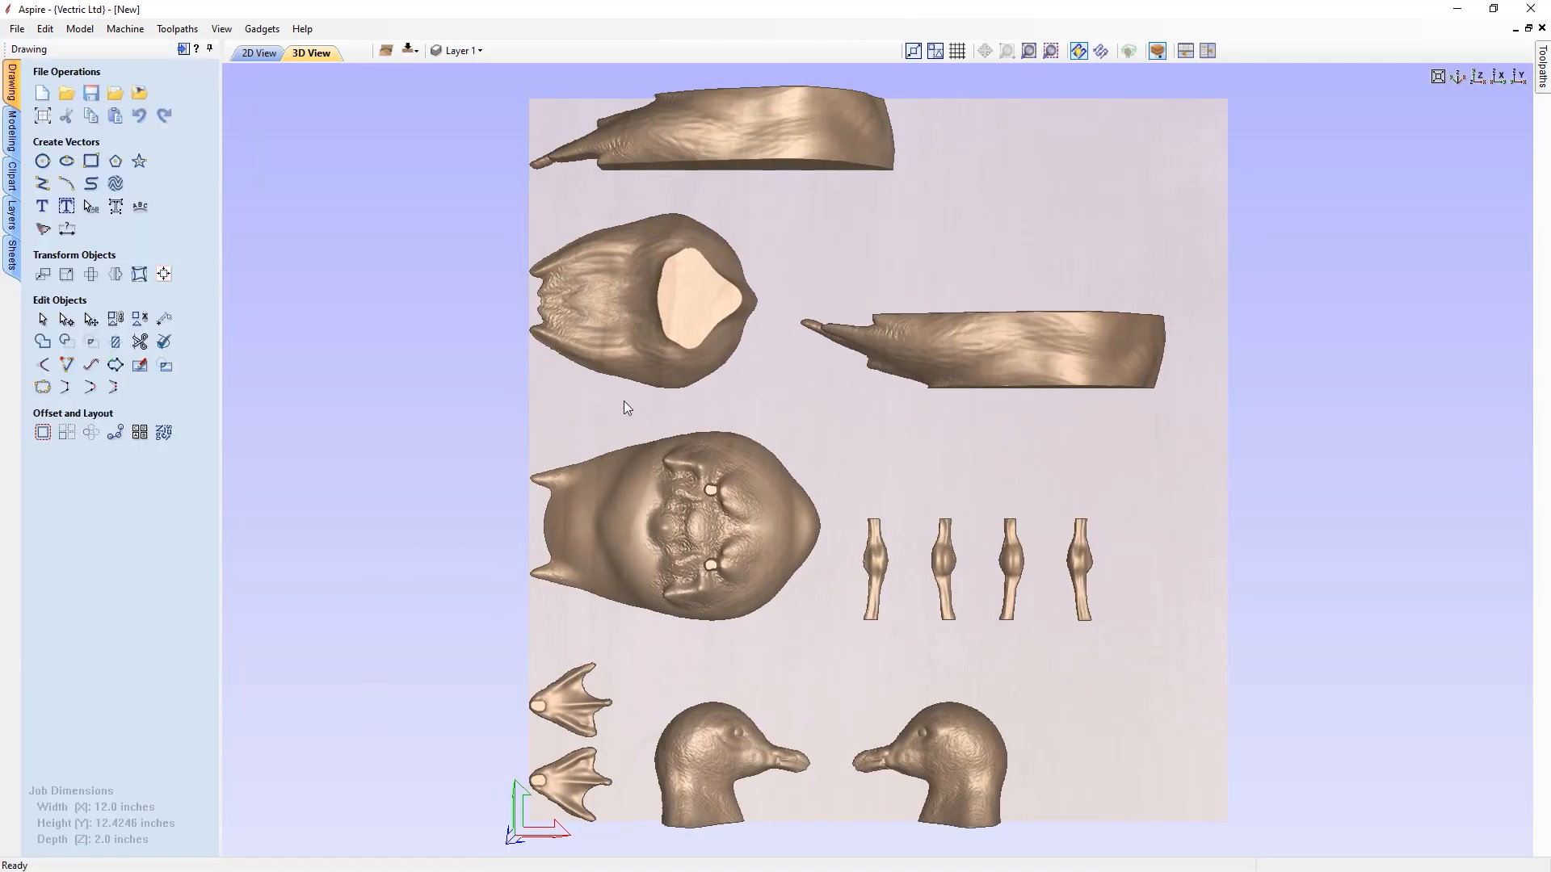
- Start a re-import of the segmented seagull from the Body 1.2.2.2 component
click(16, 126)
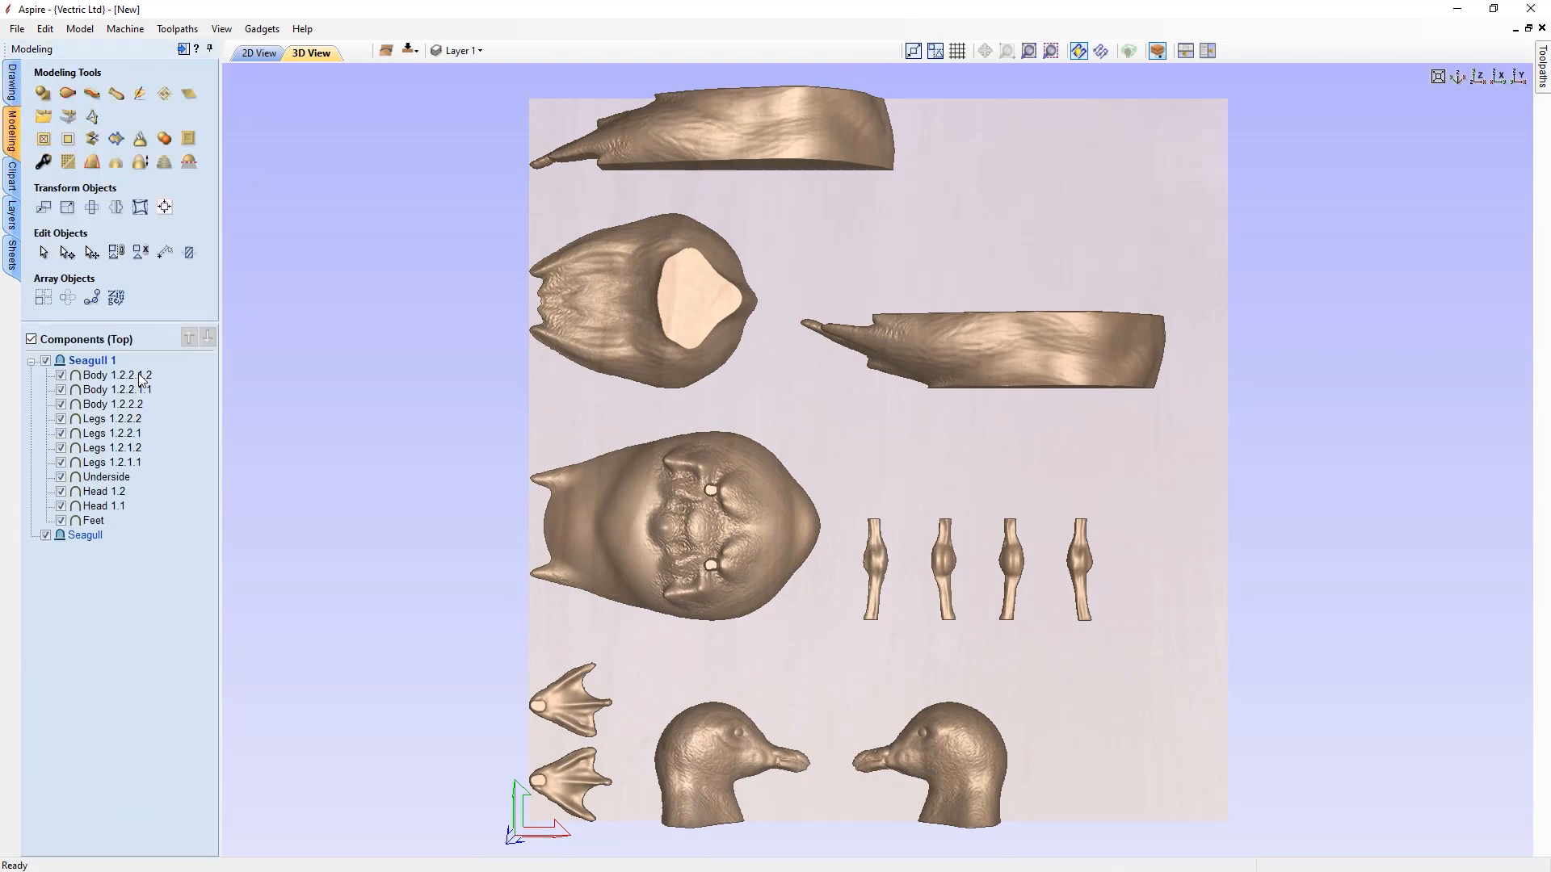
right_click(121, 405)
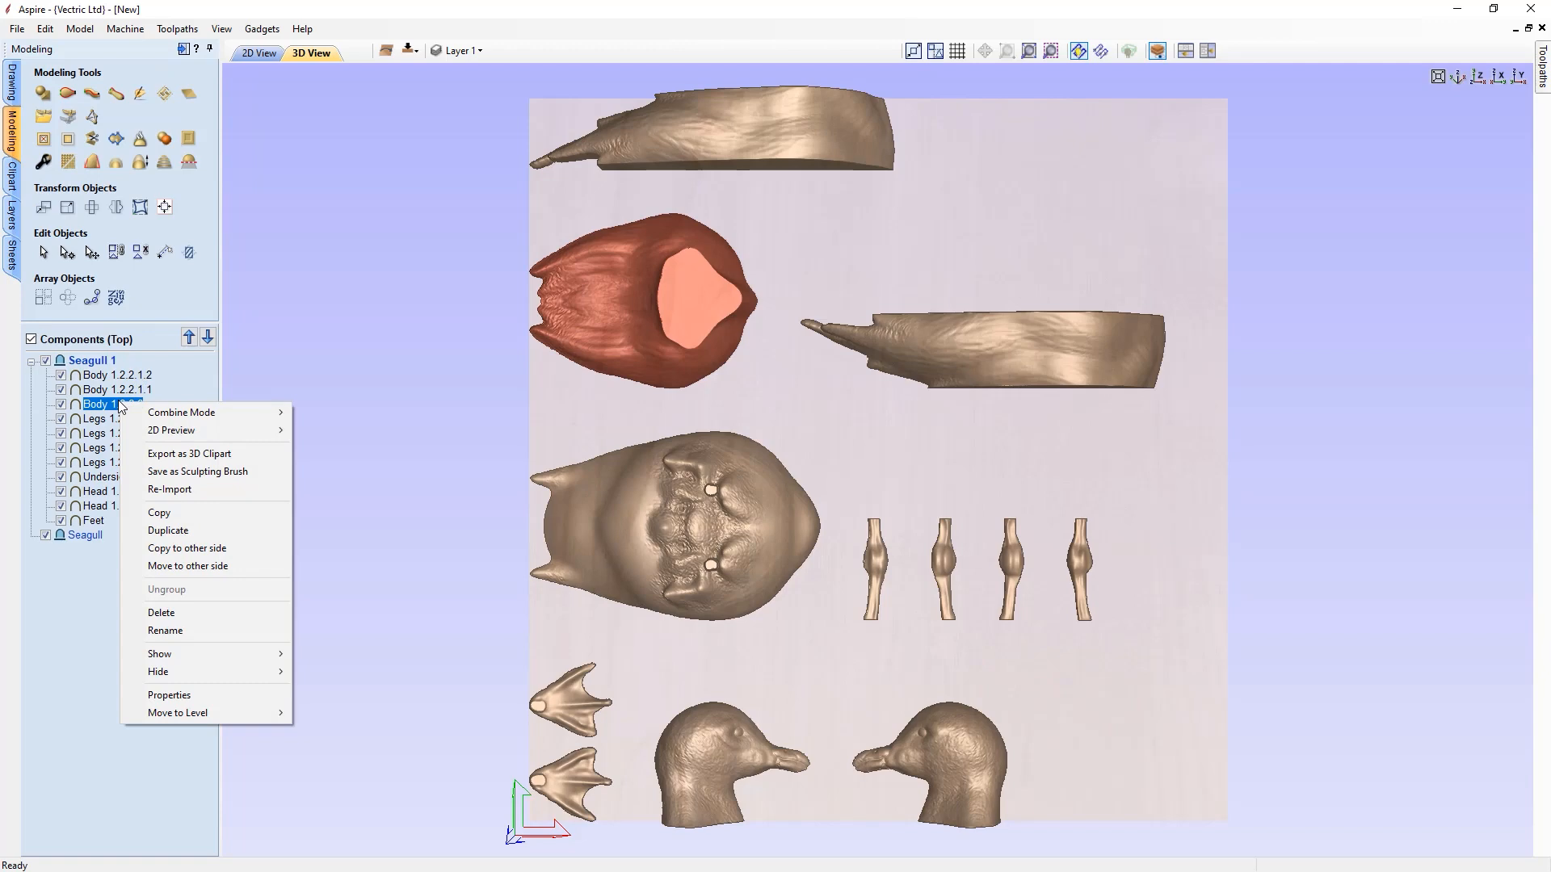
click(216, 490)
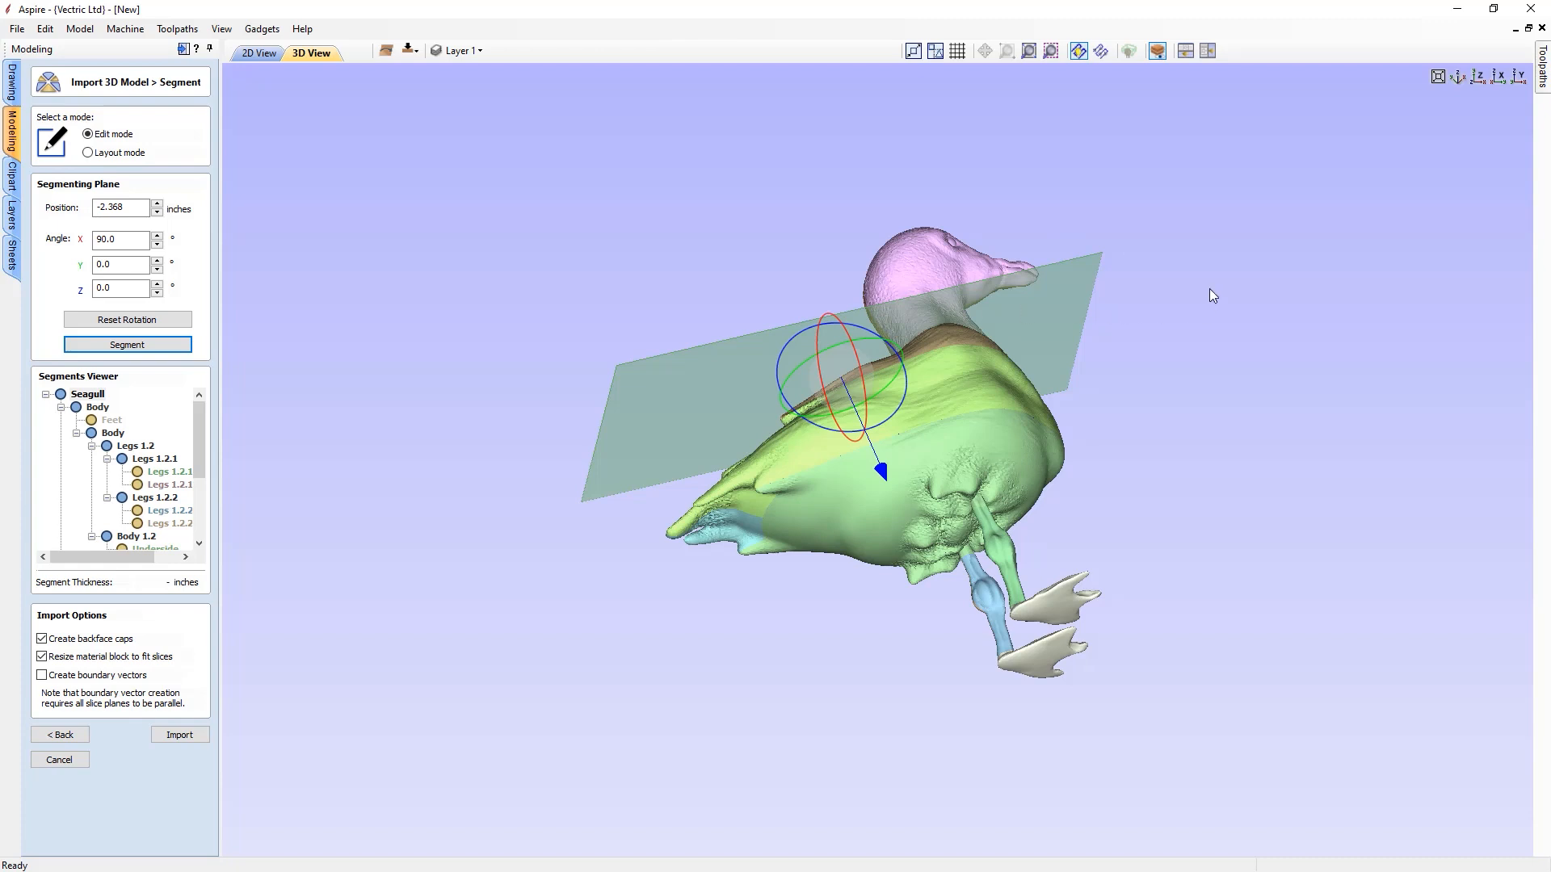
- Delete the child segments of Head so it becomes a single piece again
drag(1123, 196, 710, 526)
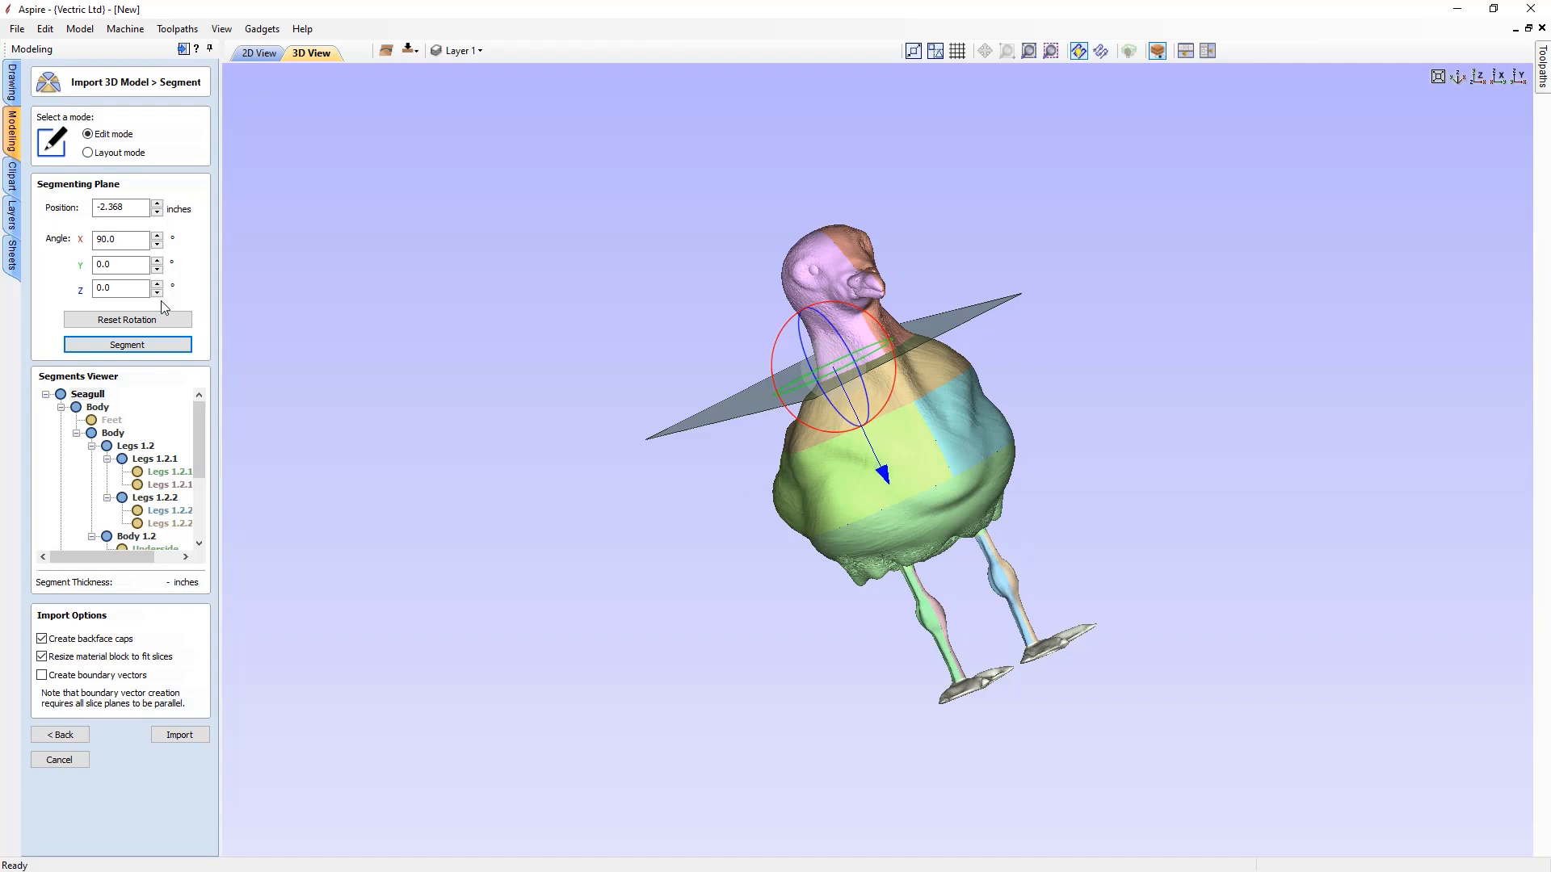
scroll(118, 420, down, 1)
scroll(118, 419, down, 2)
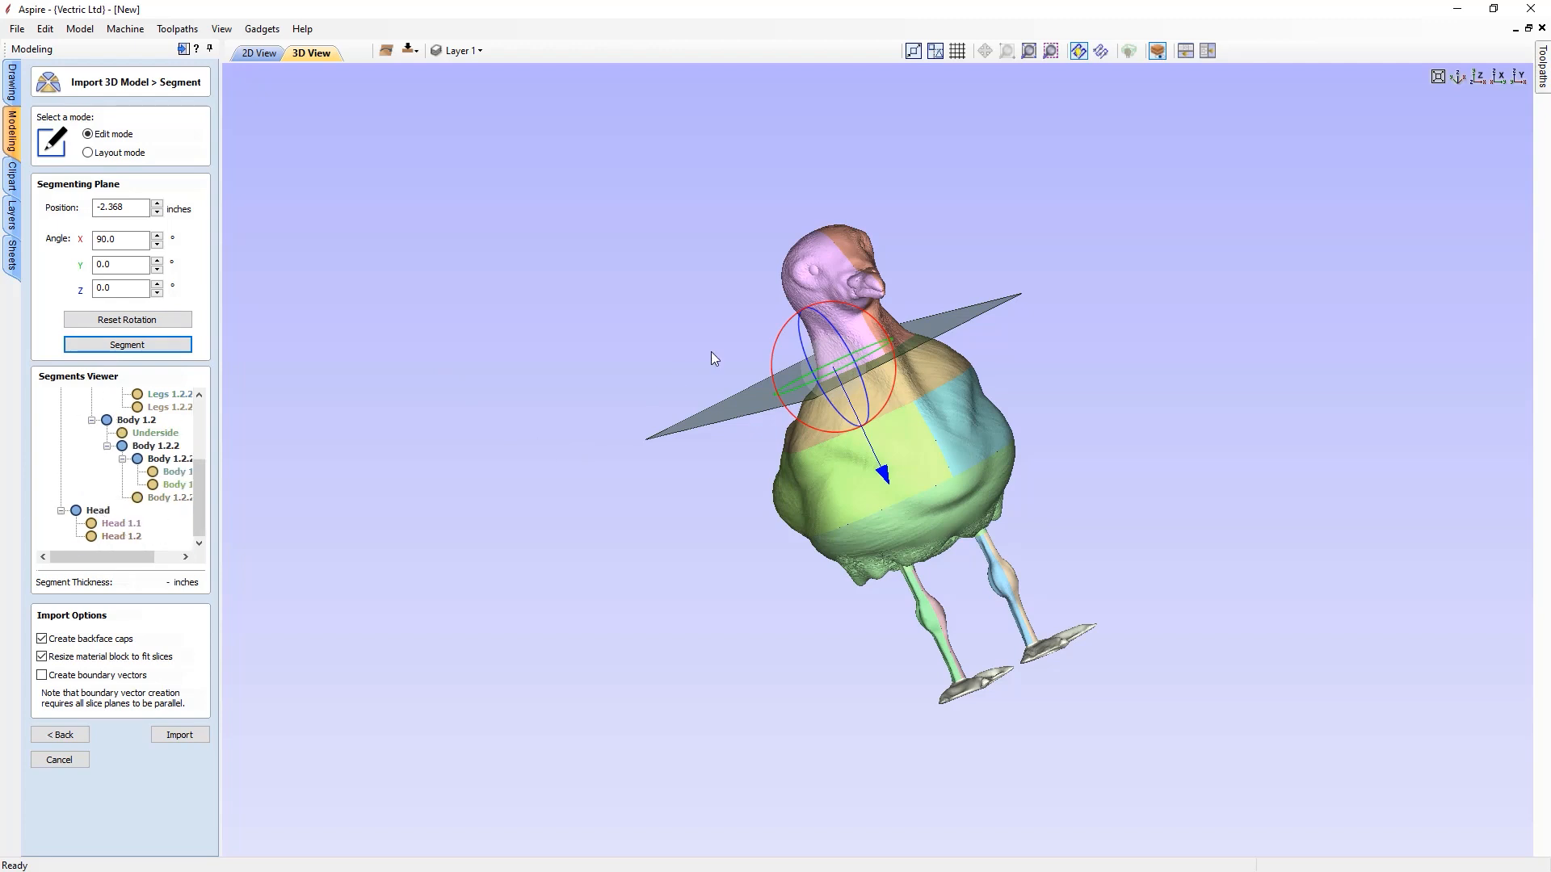
right_click(98, 514)
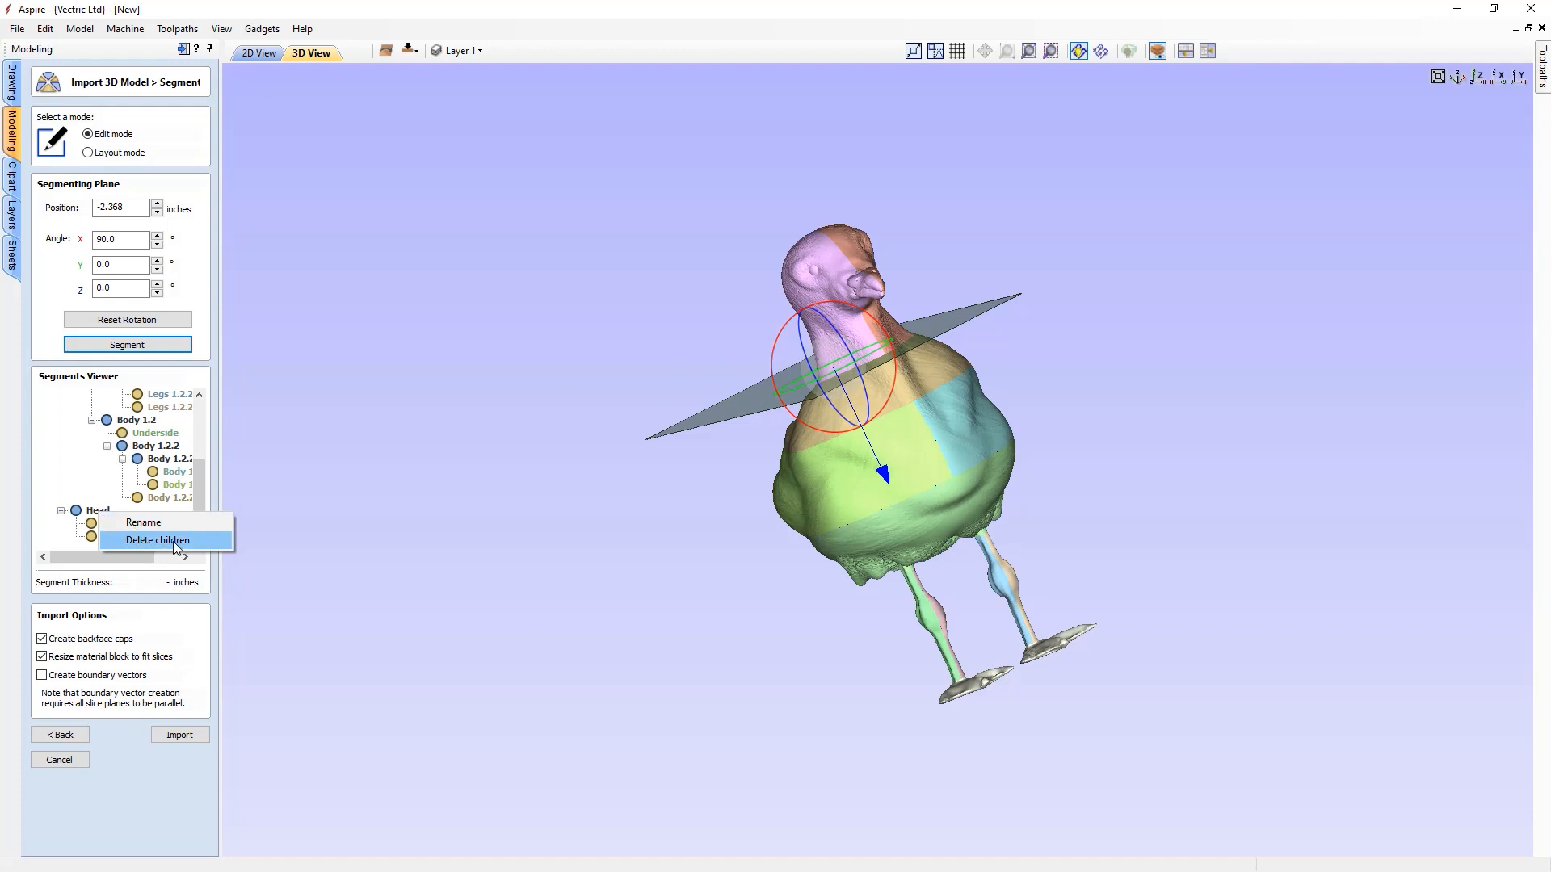
click(85, 557)
click(120, 535)
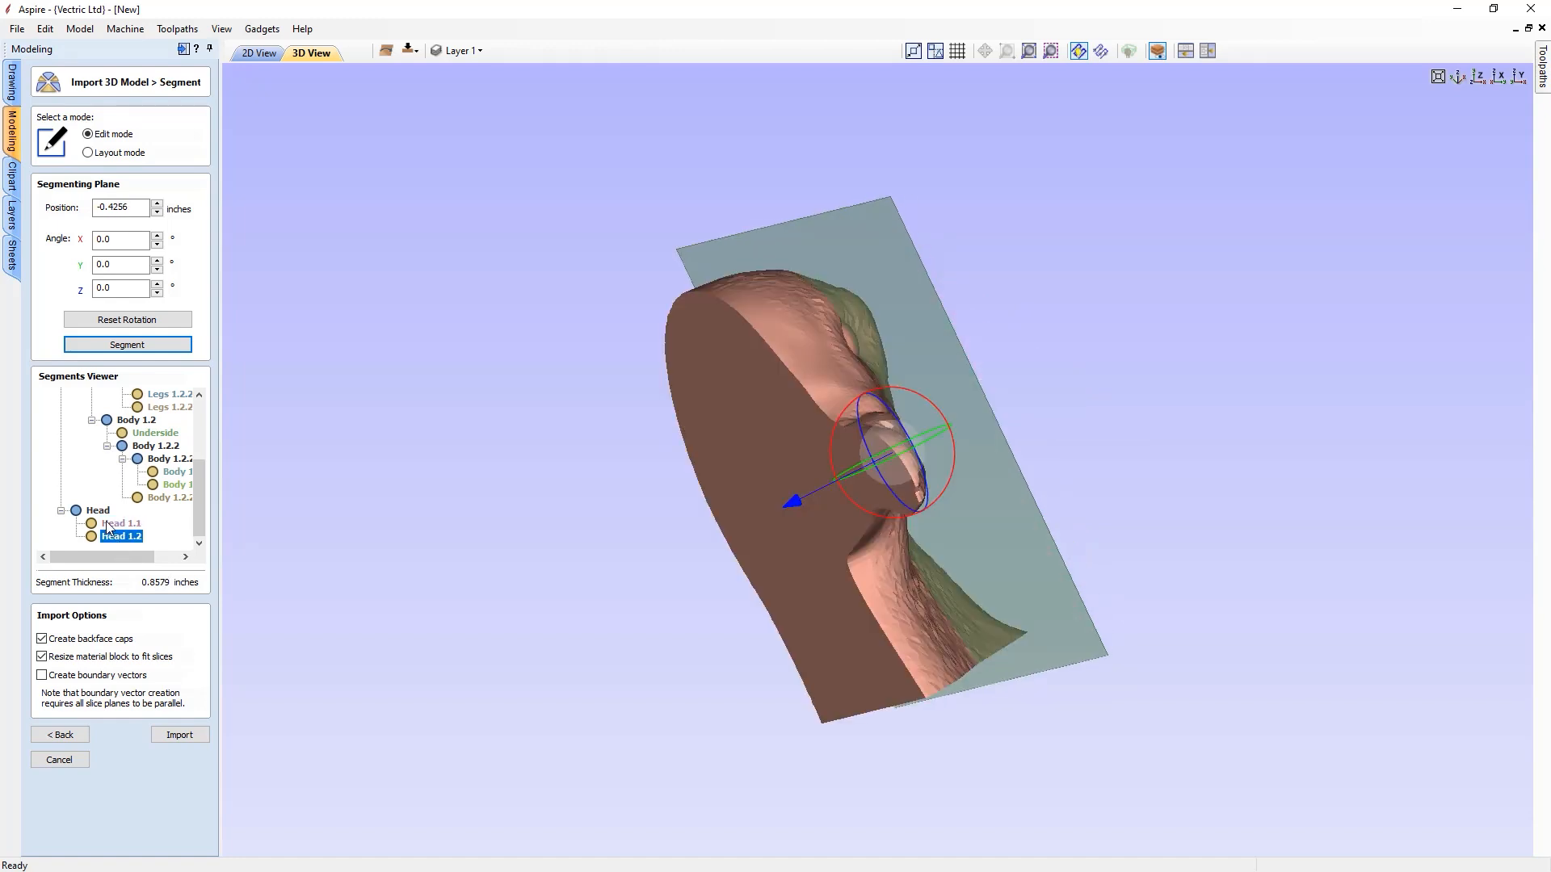
right_click(98, 512)
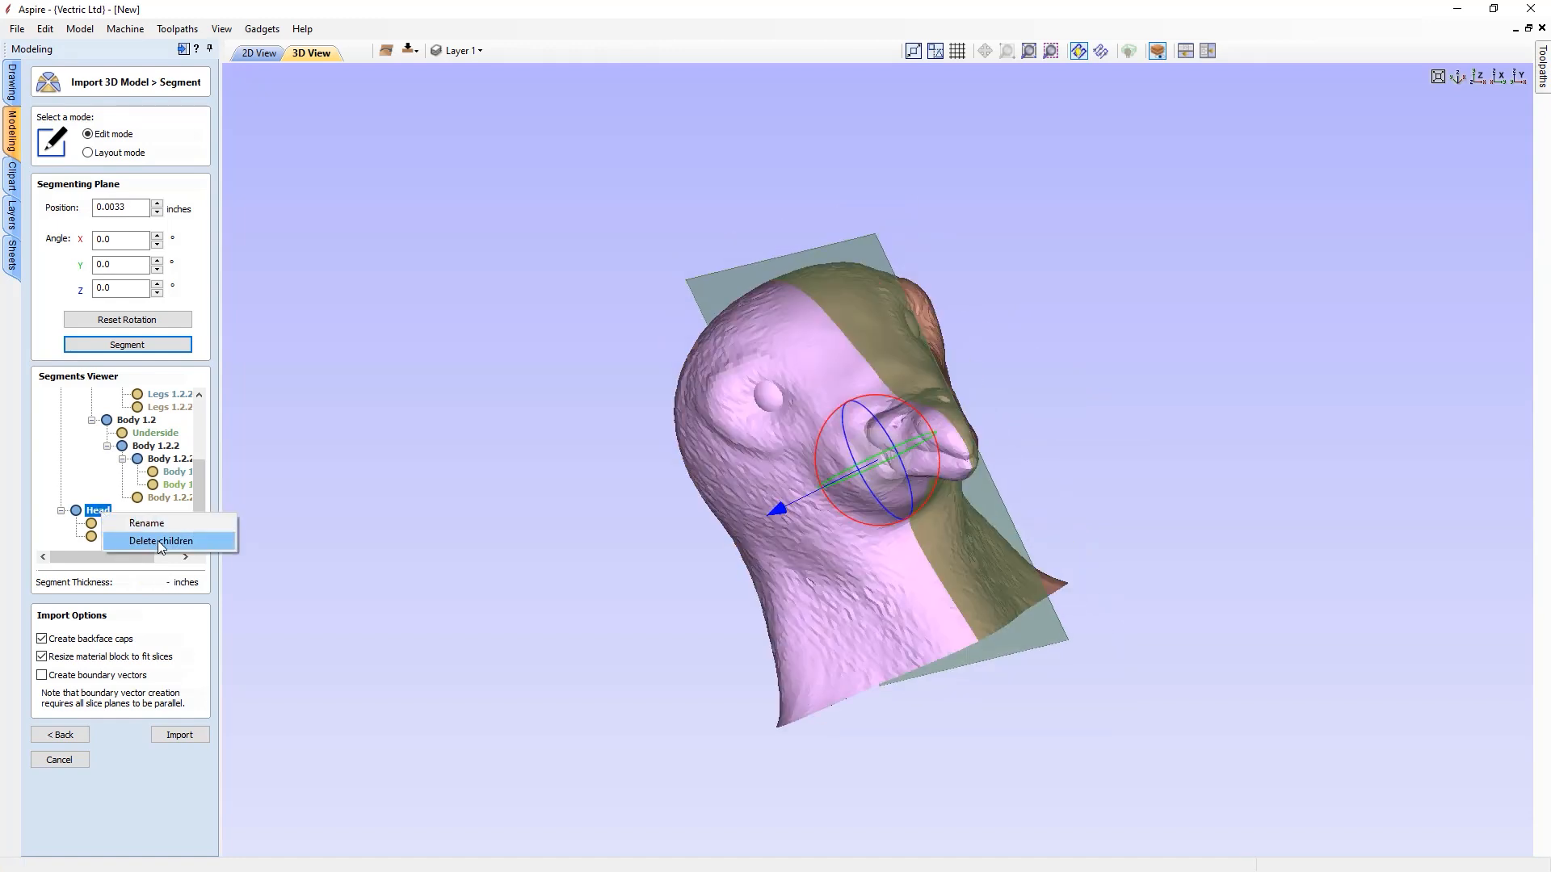
click(157, 541)
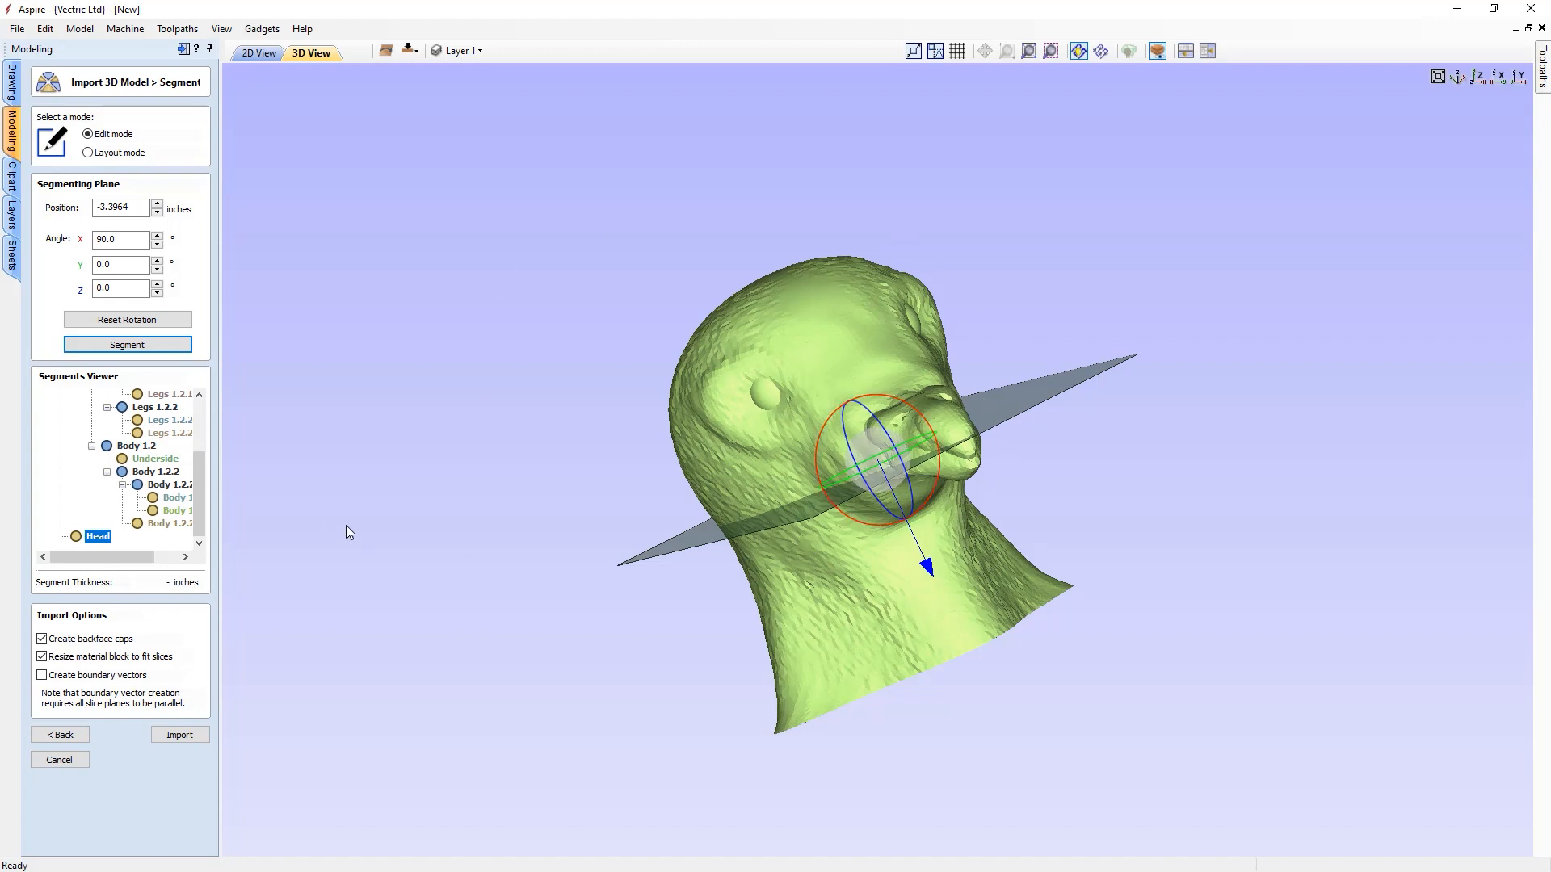
- Delete the child segments of Legs 1.2.2 and Legs 1.2.1 and show the segments in Layout mode
drag(151, 544, 175, 550)
click(117, 407)
right_click(117, 408)
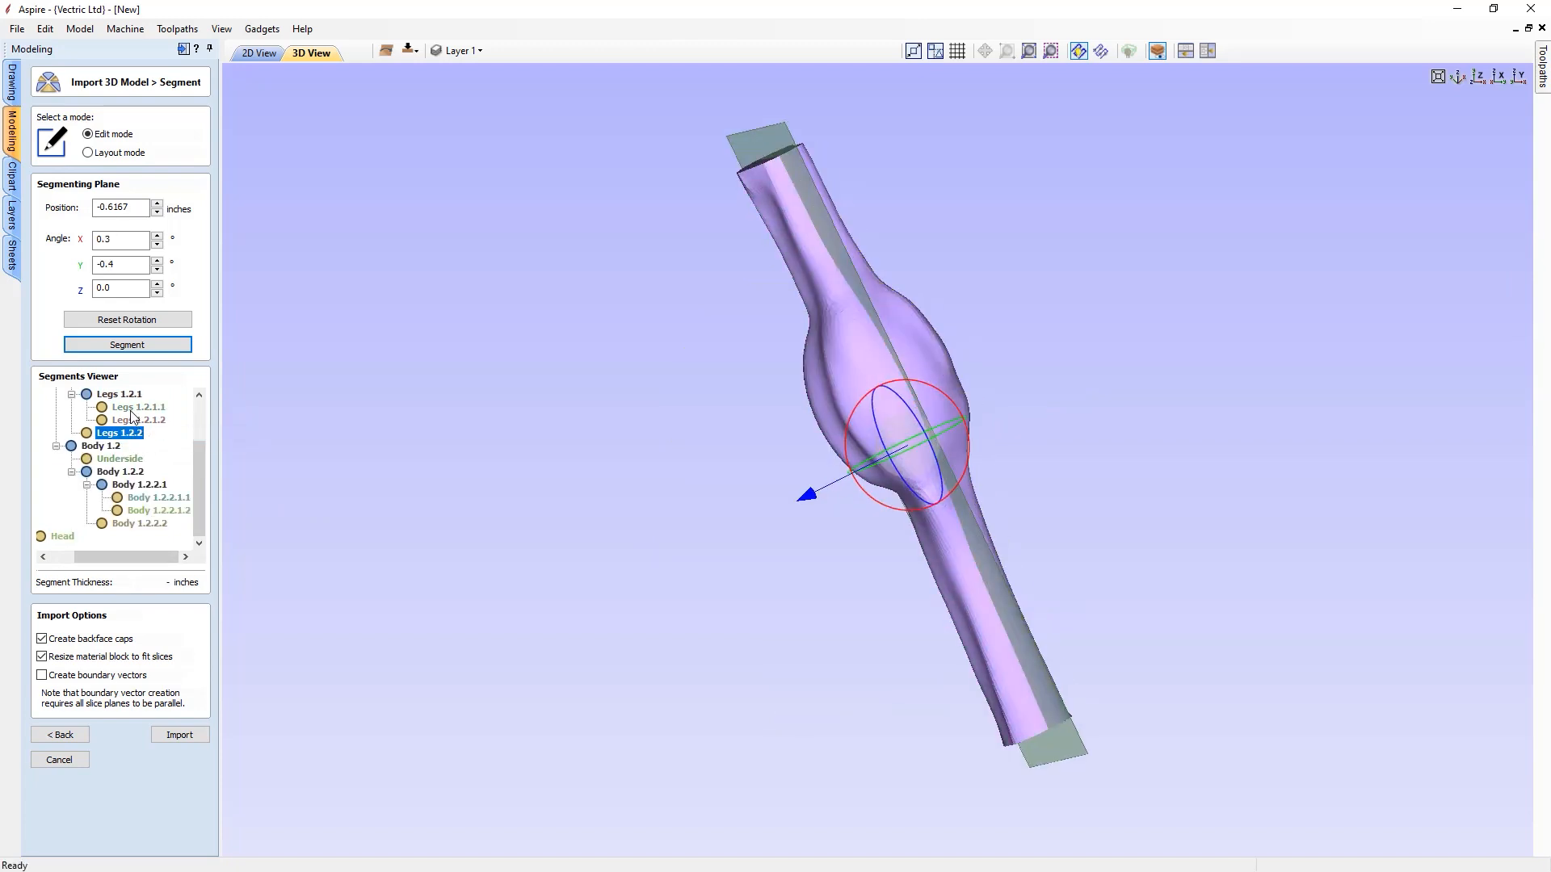
right_click(128, 395)
click(171, 424)
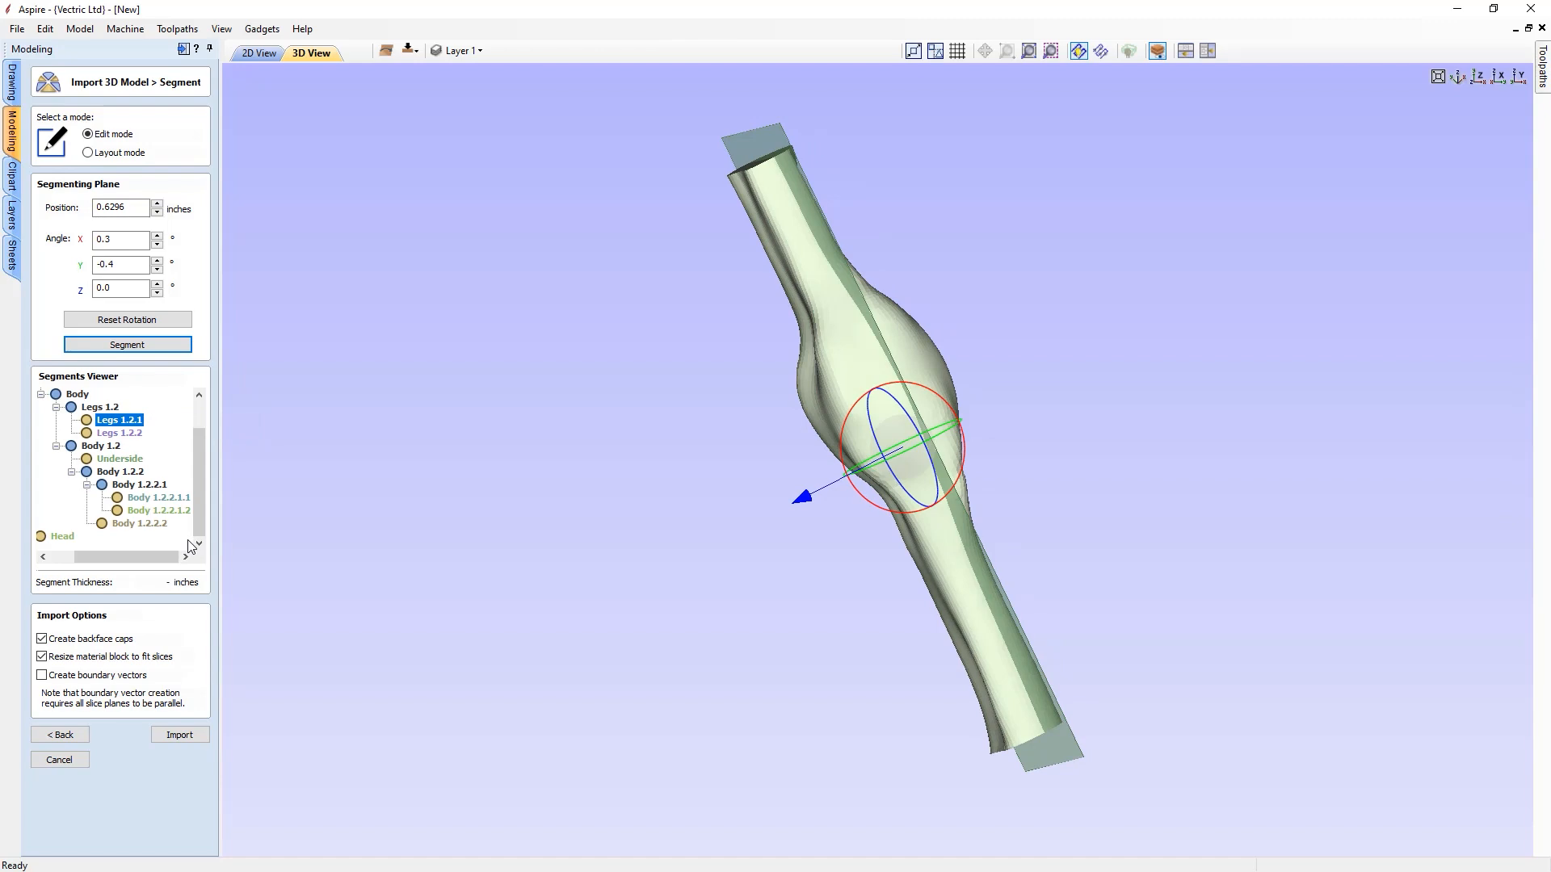
mouse_move(89, 557)
mouse_down()
mouse_move(142, 554)
mouse_move(100, 555)
mouse_up()
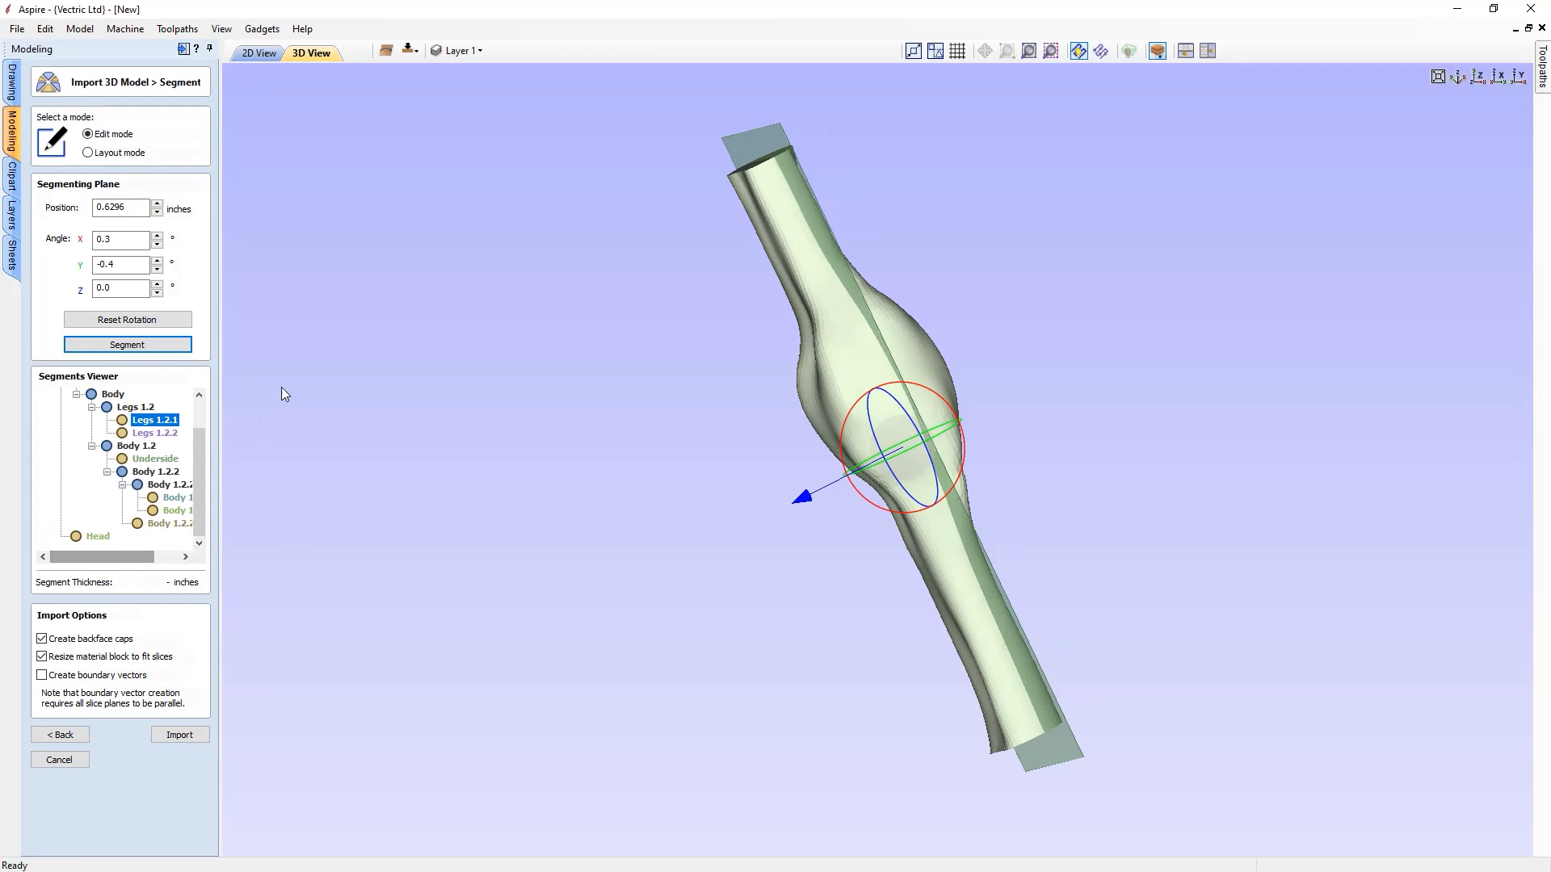
click(105, 152)
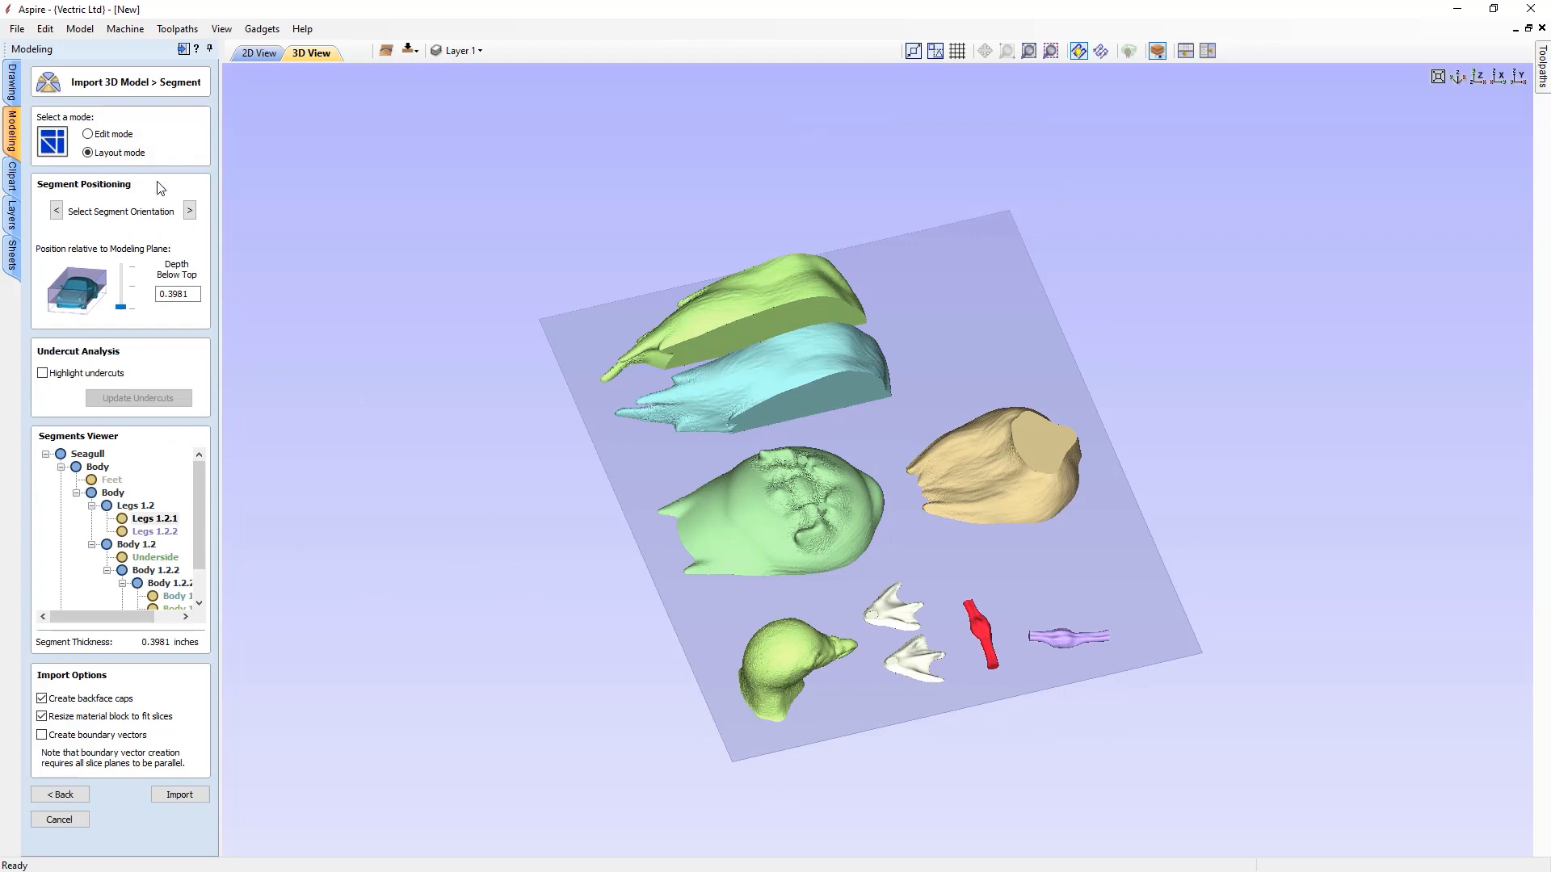
- Cycle the Head segment's orientation until the head lies on its side in profile on the modeling plane
click(782, 655)
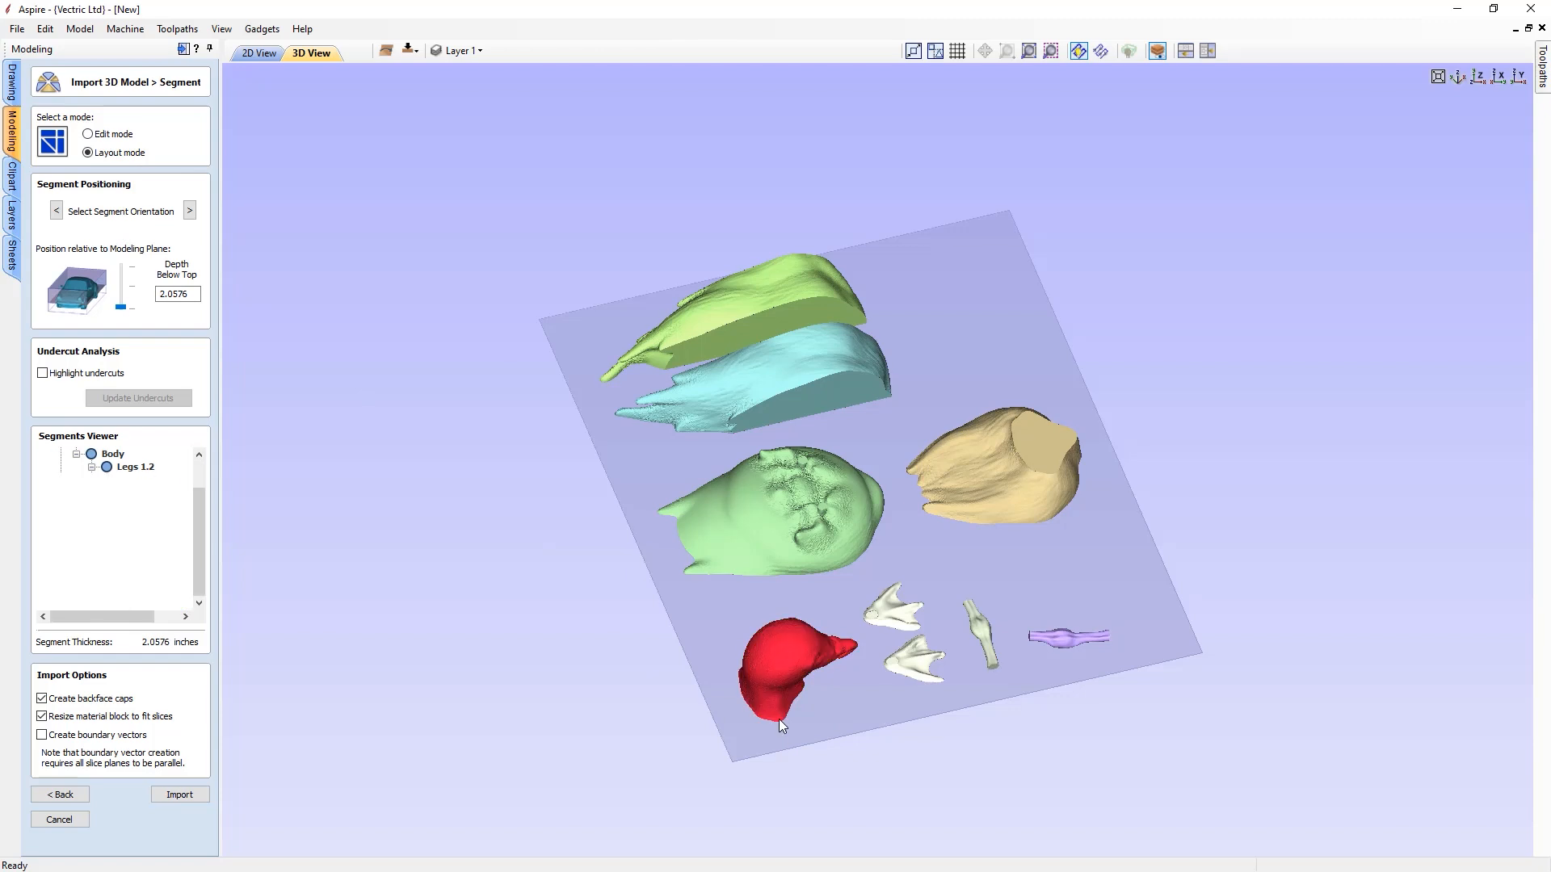
click(189, 212)
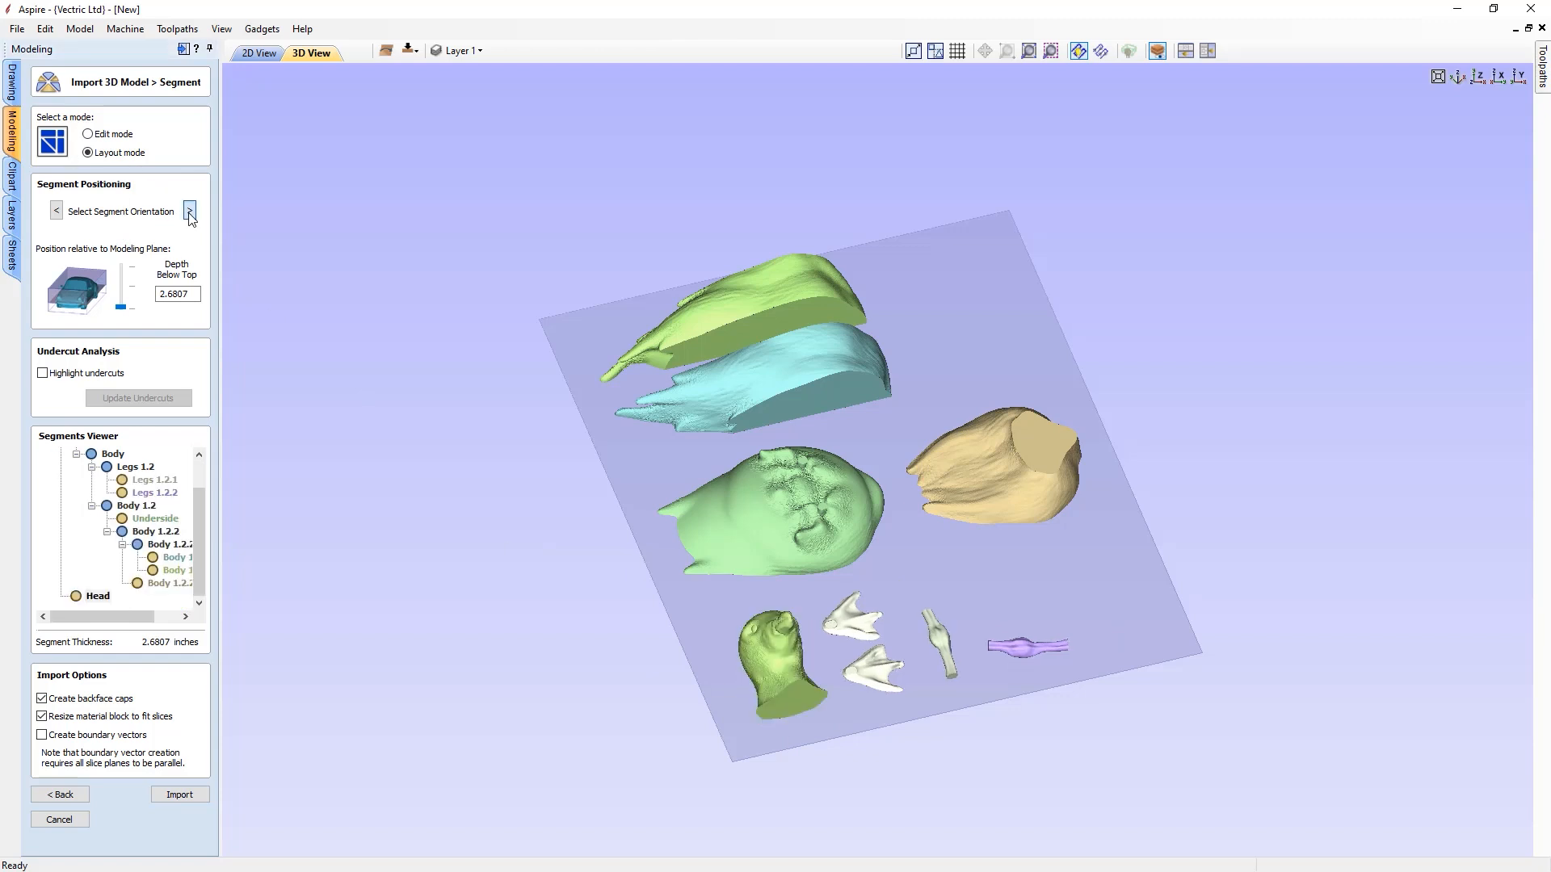
click(189, 212)
click(189, 214)
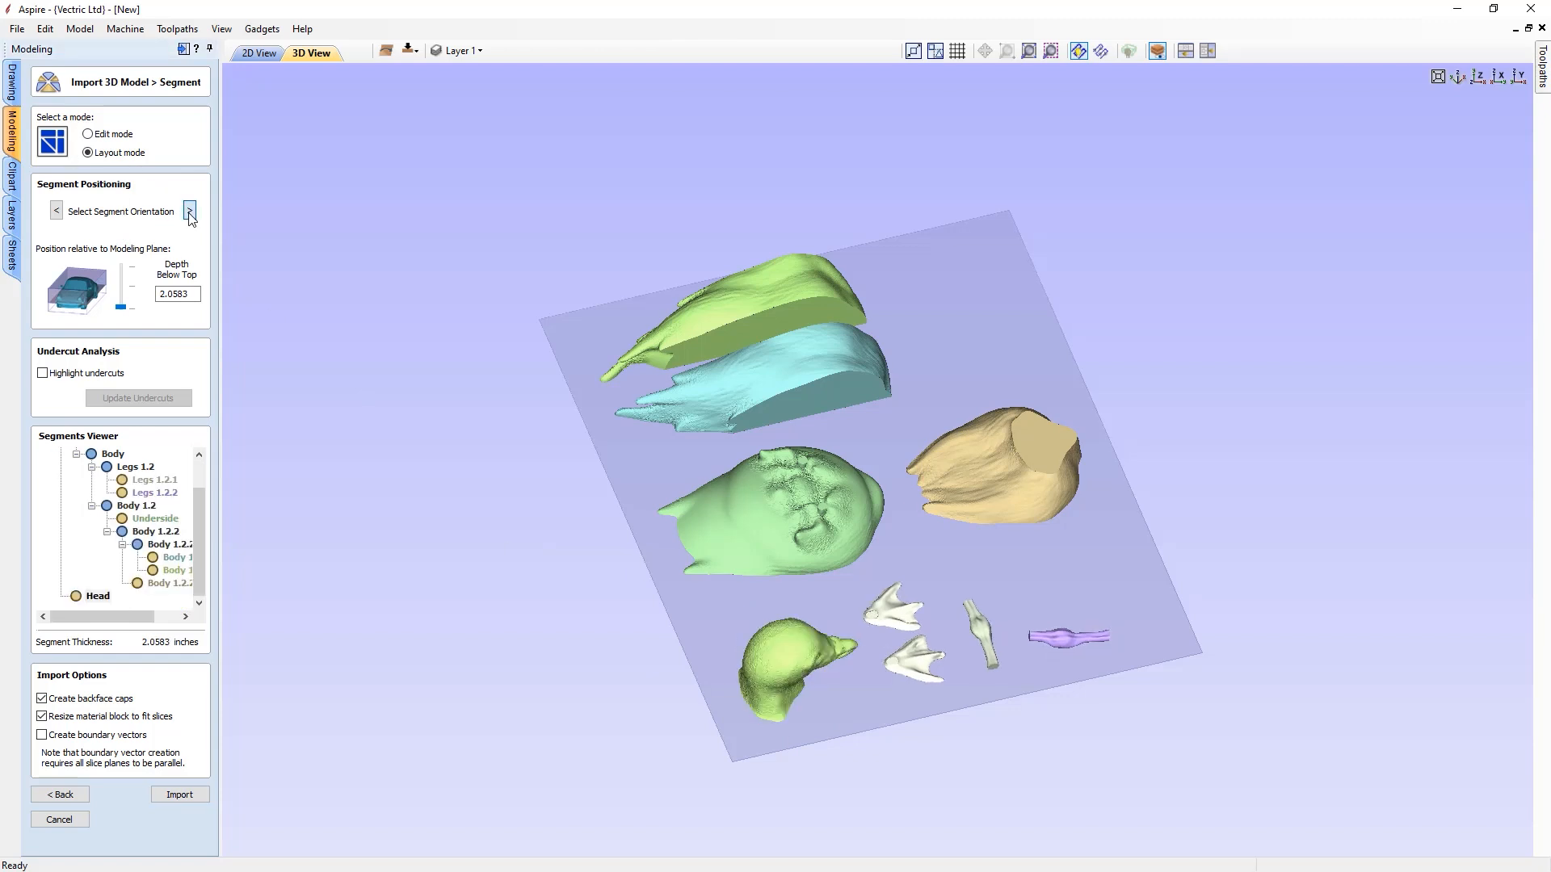
click(189, 212)
click(189, 212)
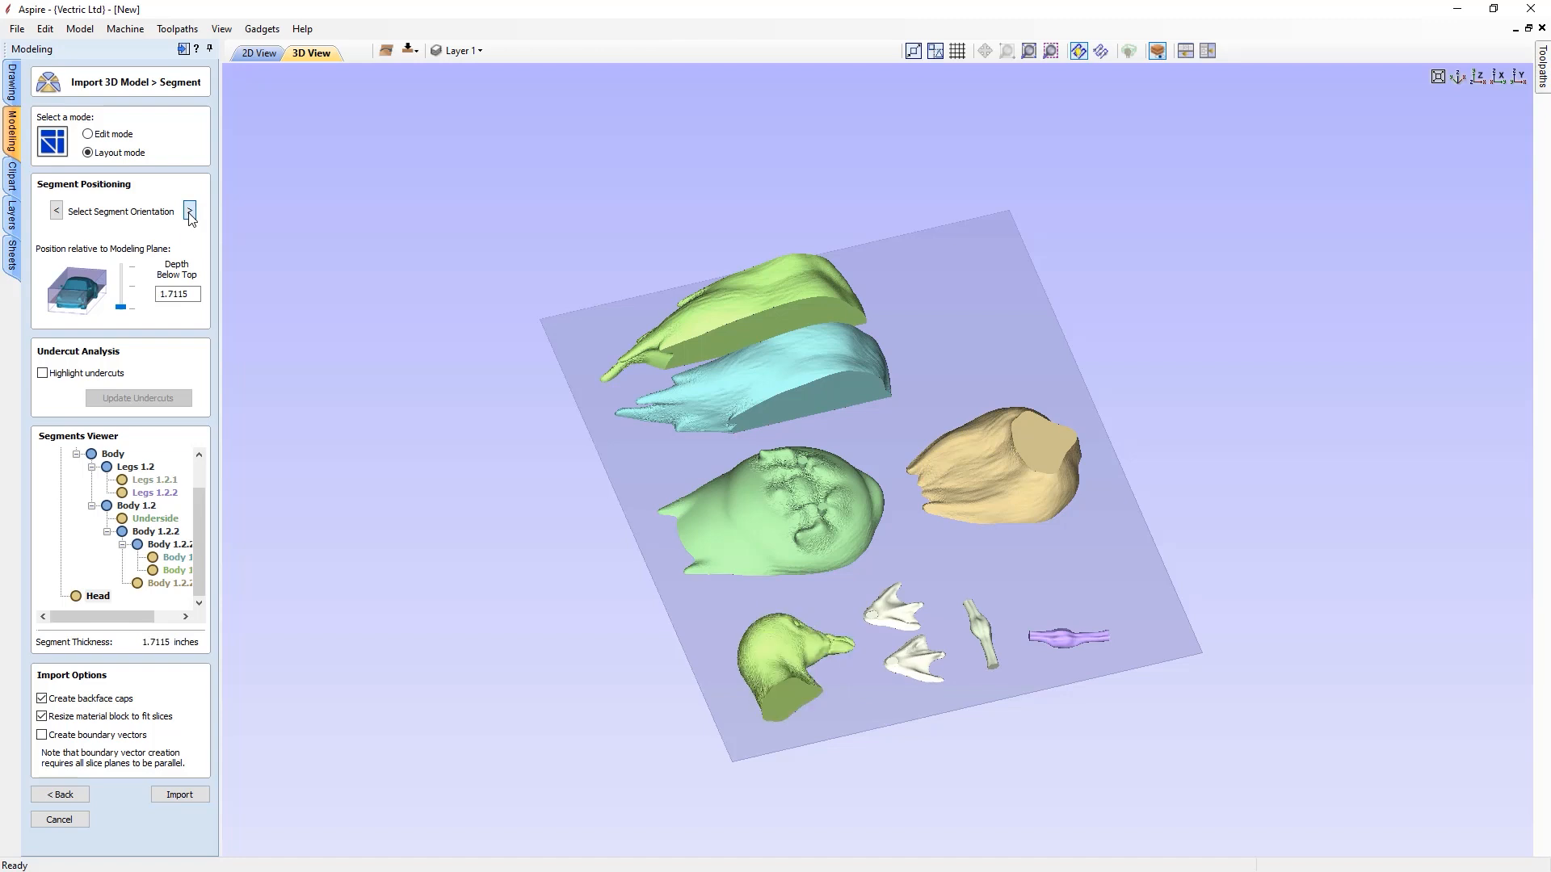
- Position the Head segment halfway through the modeling plane, at a depth below top of 0.8557 inches
drag(1027, 705, 712, 556)
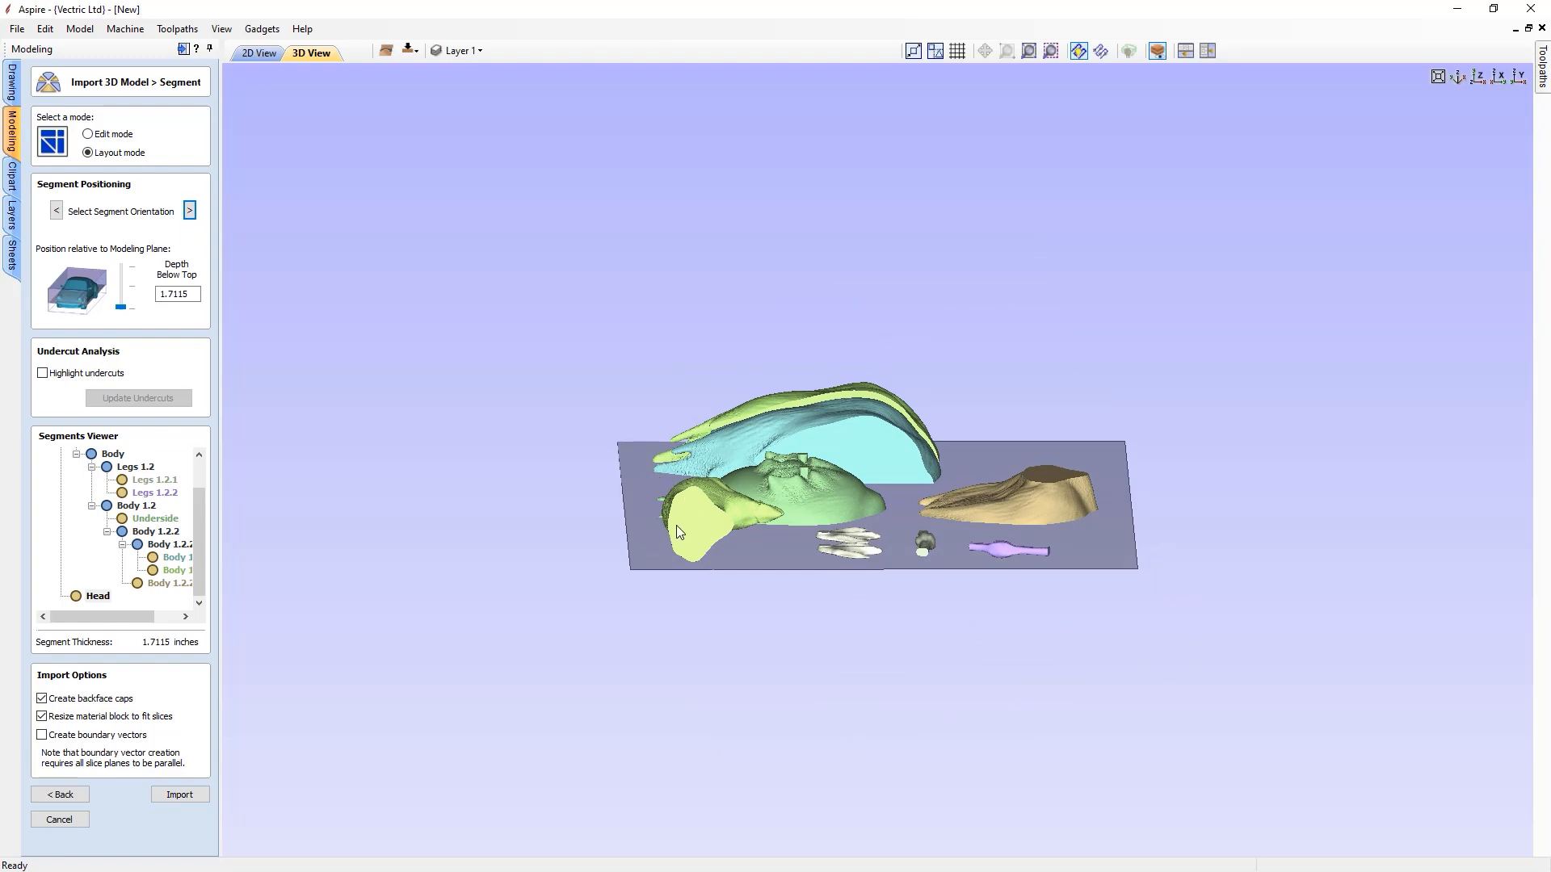
click(134, 293)
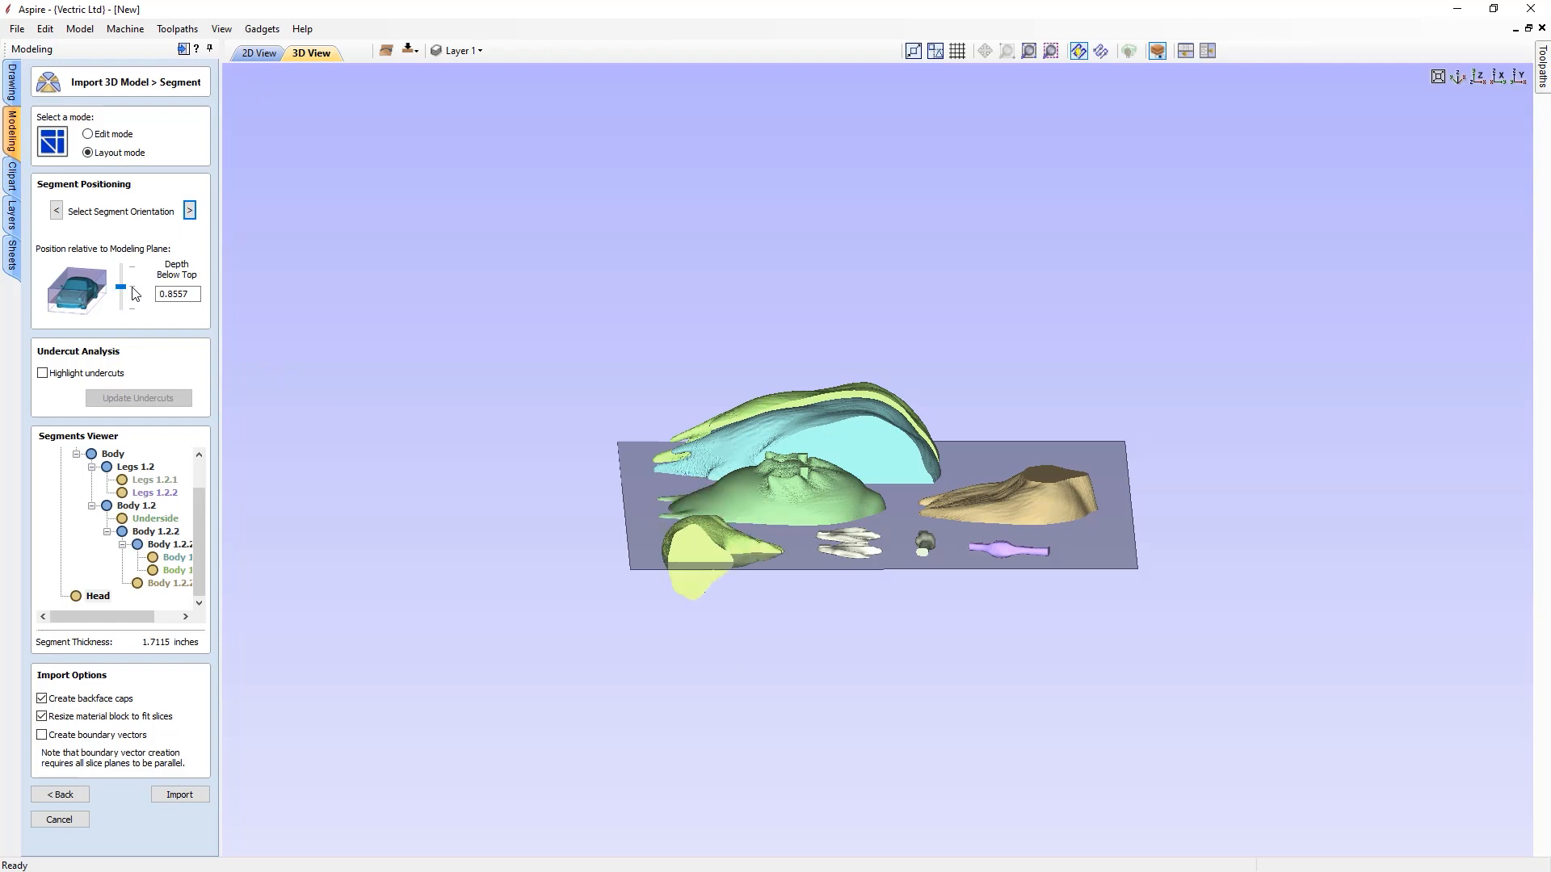
drag(918, 650, 816, 614)
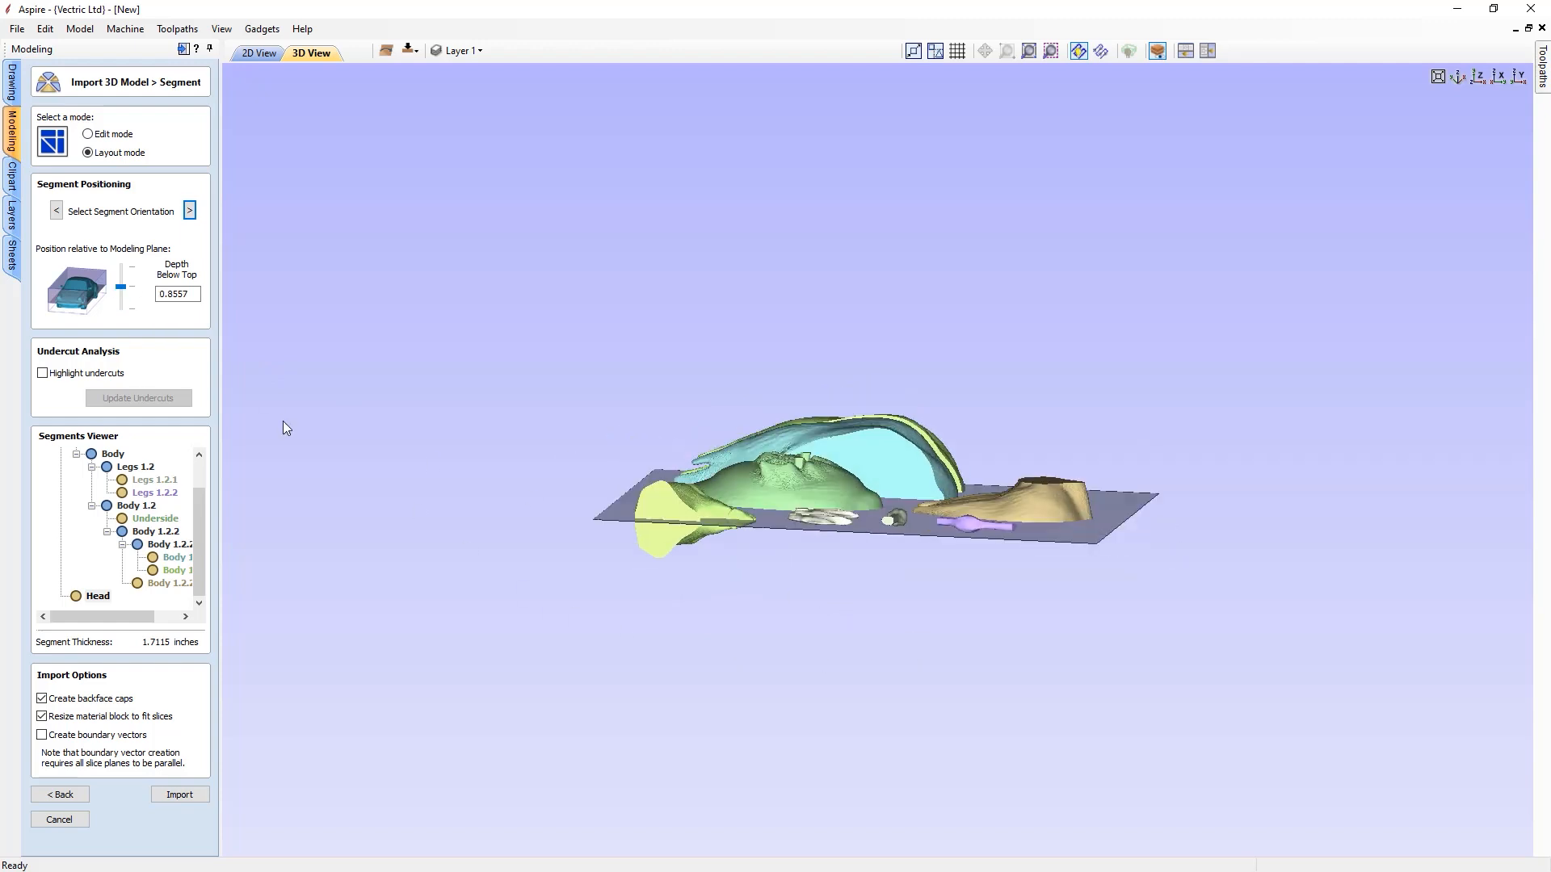
- Turn on undercut highlighting for the layout and inspect the marked areas on the head and body segments
click(42, 373)
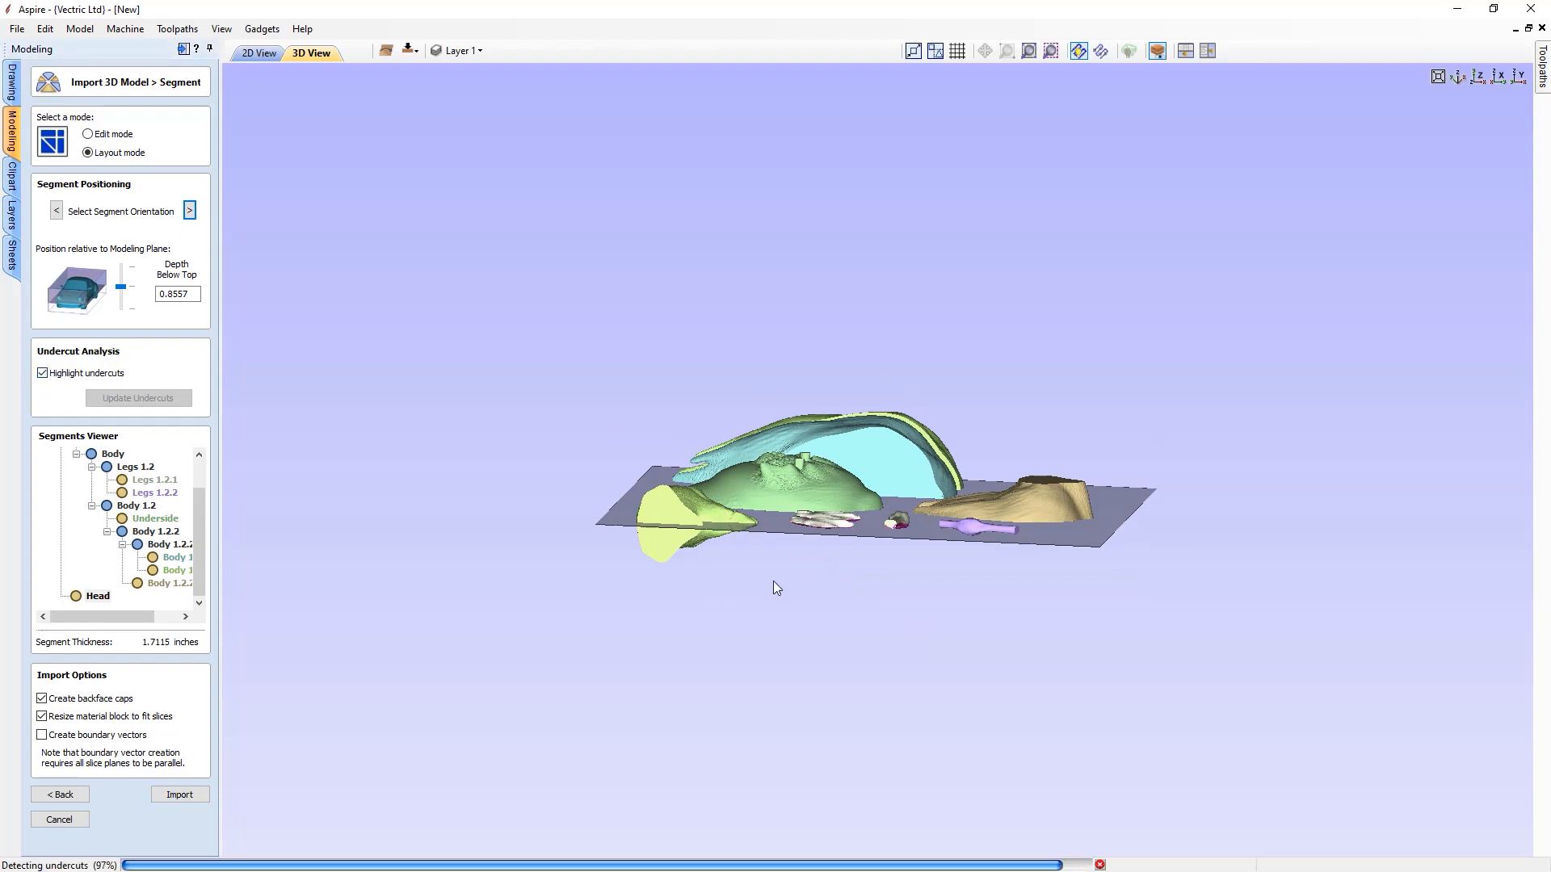
drag(785, 571, 790, 617)
drag(661, 647, 860, 546)
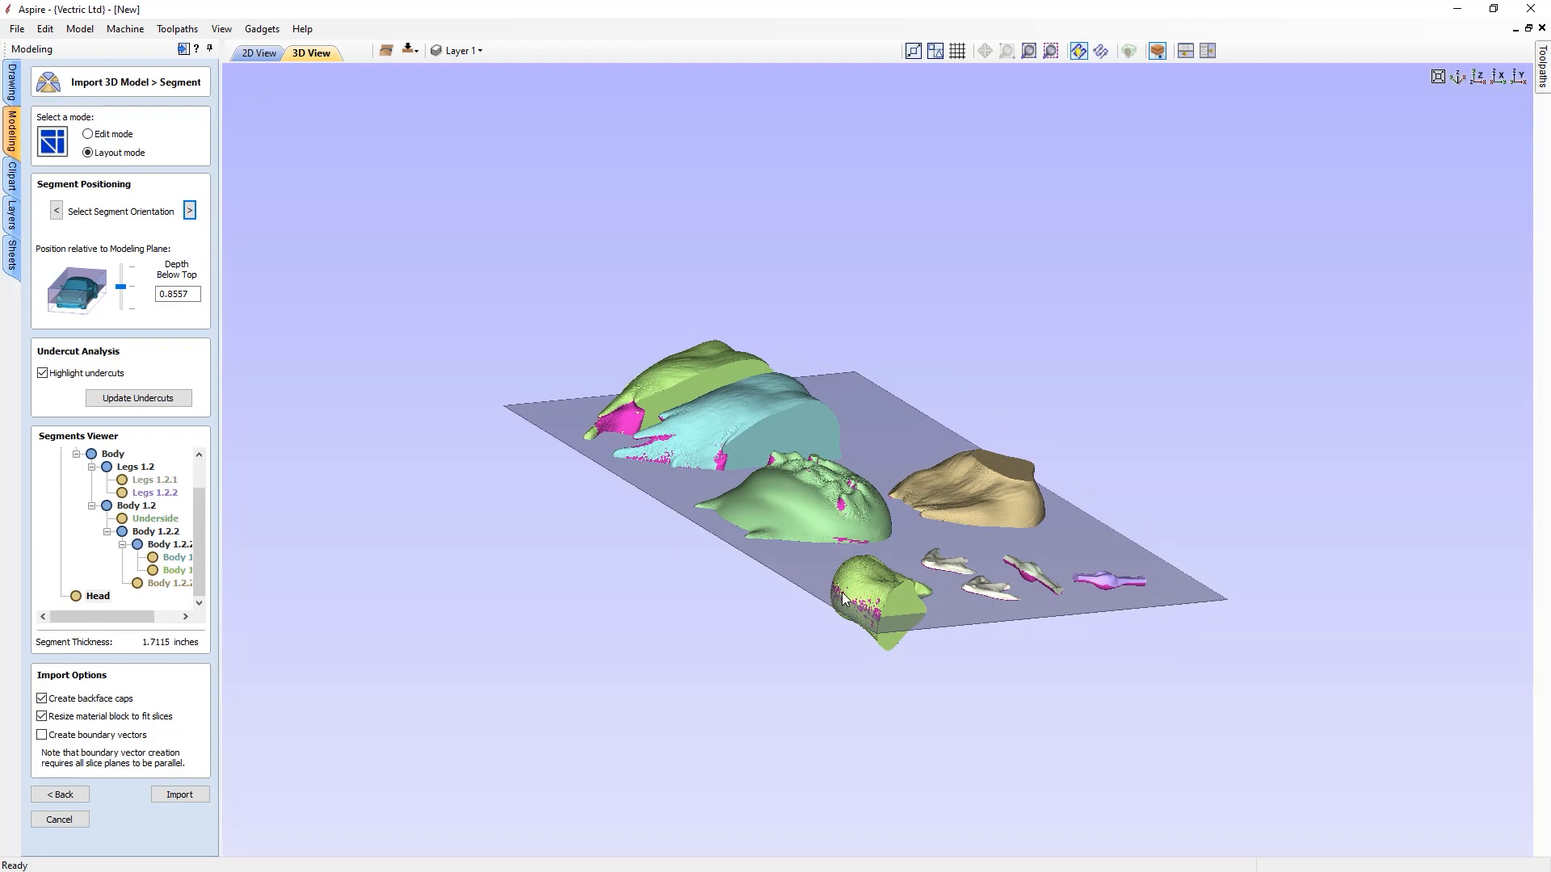
drag(759, 570, 363, 630)
- Position both leg segments halfway through the modeling plane, at depths below top of 0.199 and 0.1992 inches
click(895, 629)
click(125, 288)
click(972, 660)
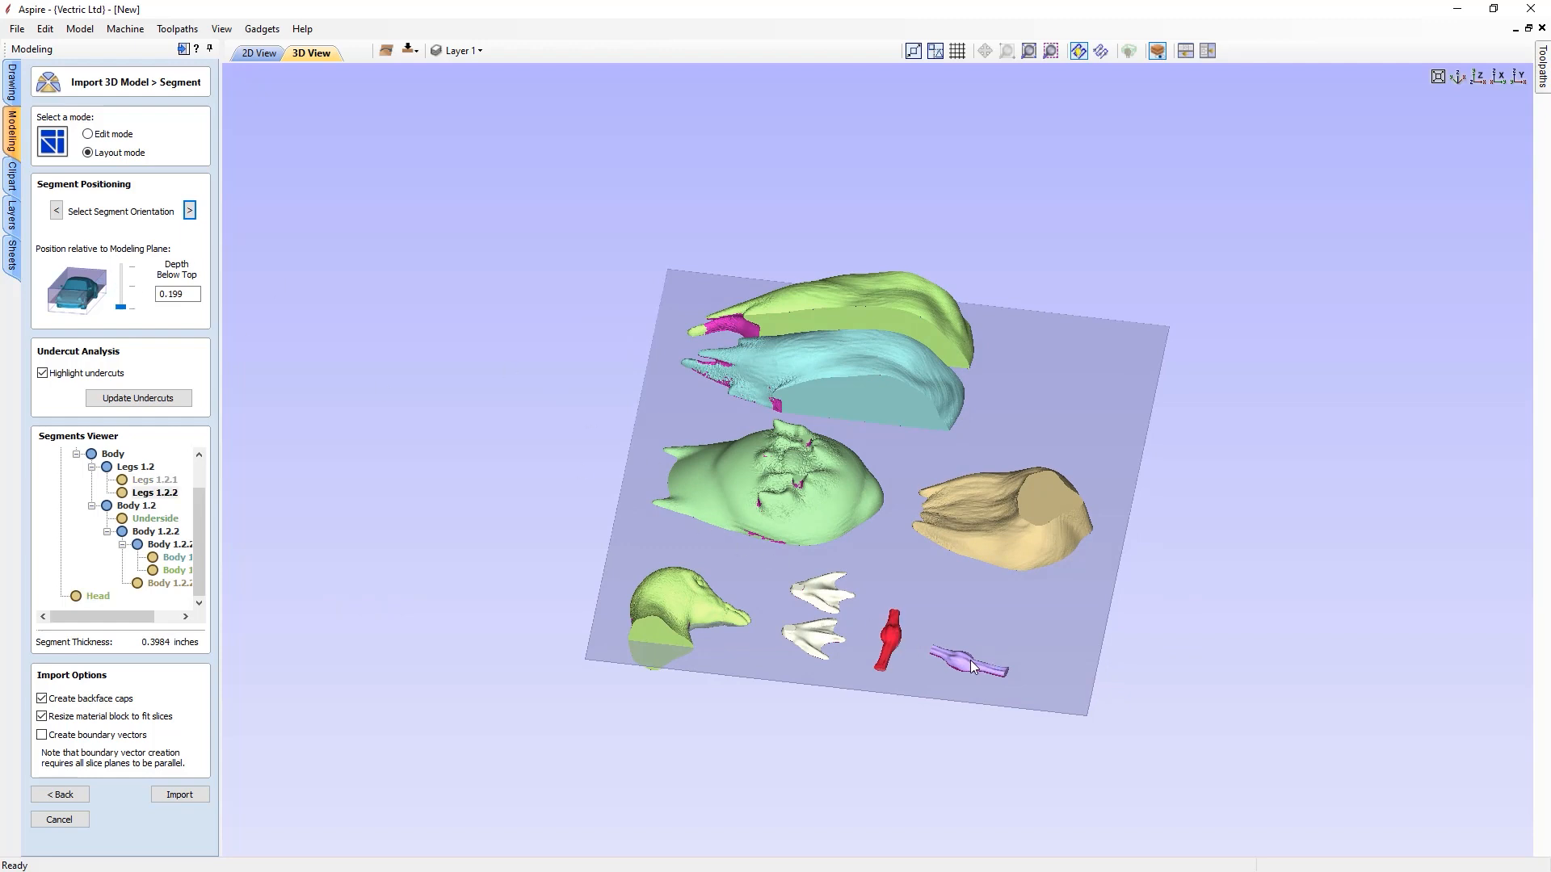
click(122, 287)
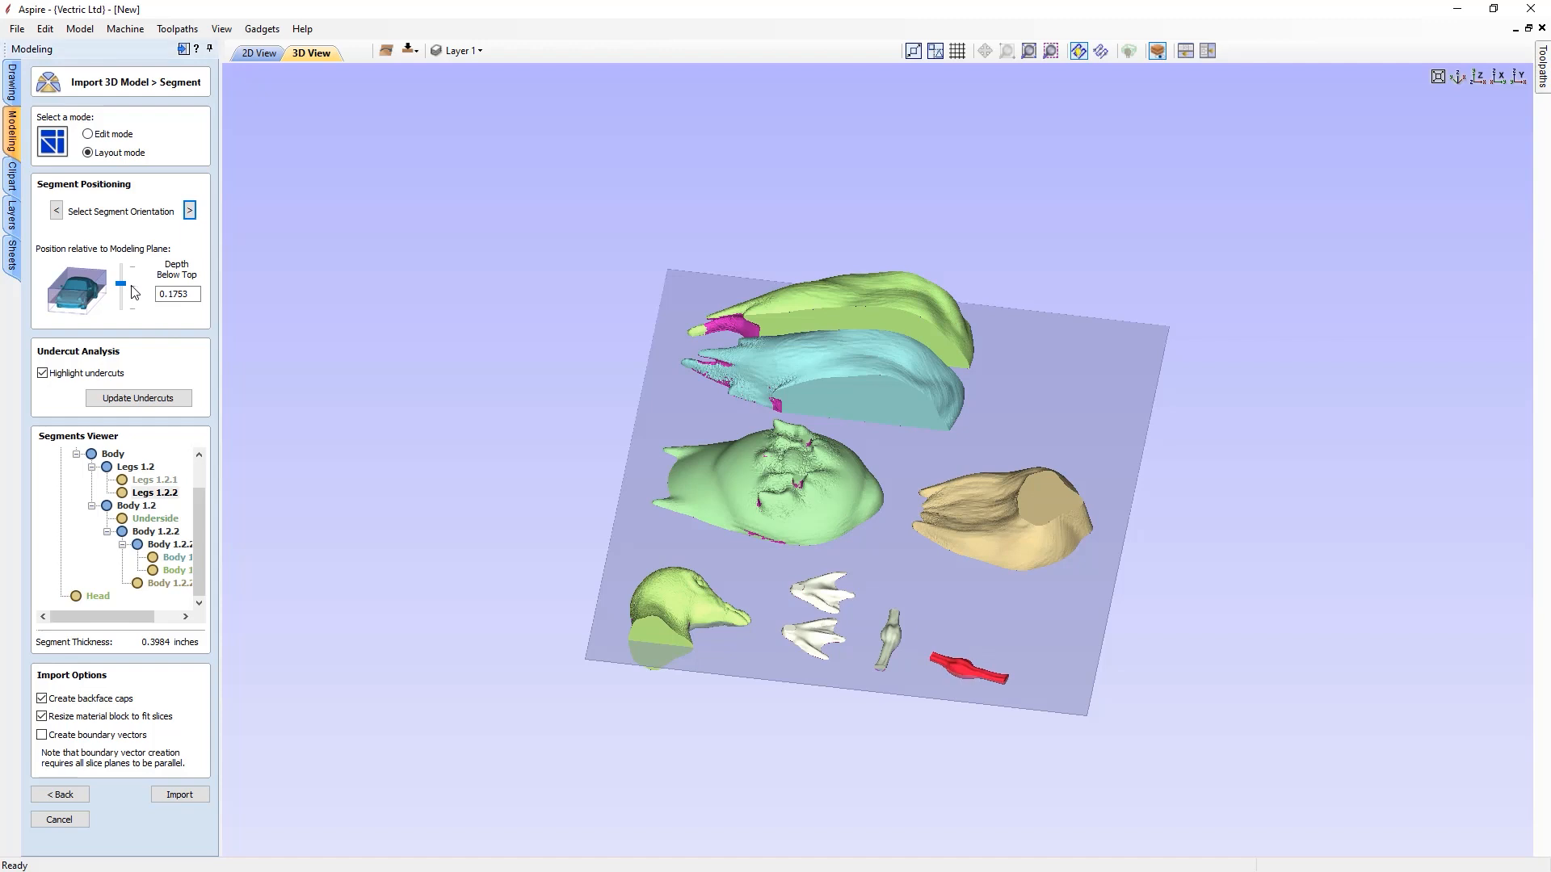
- Update the undercut analysis and inspect the head, legs and body segments from above and below
drag(848, 598, 958, 819)
click(147, 401)
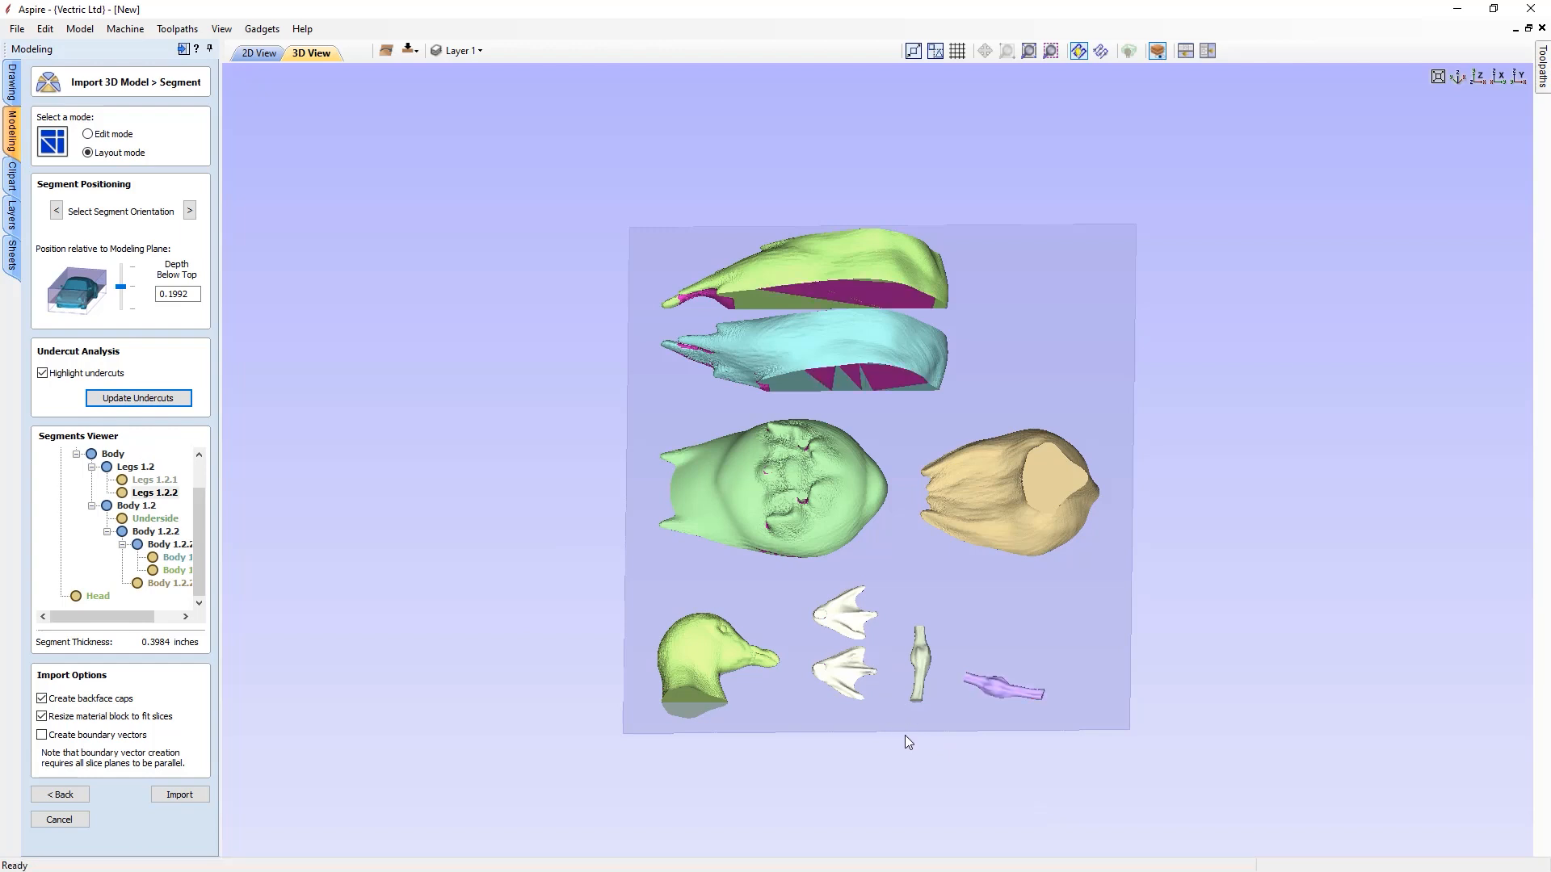
drag(929, 744, 893, 428)
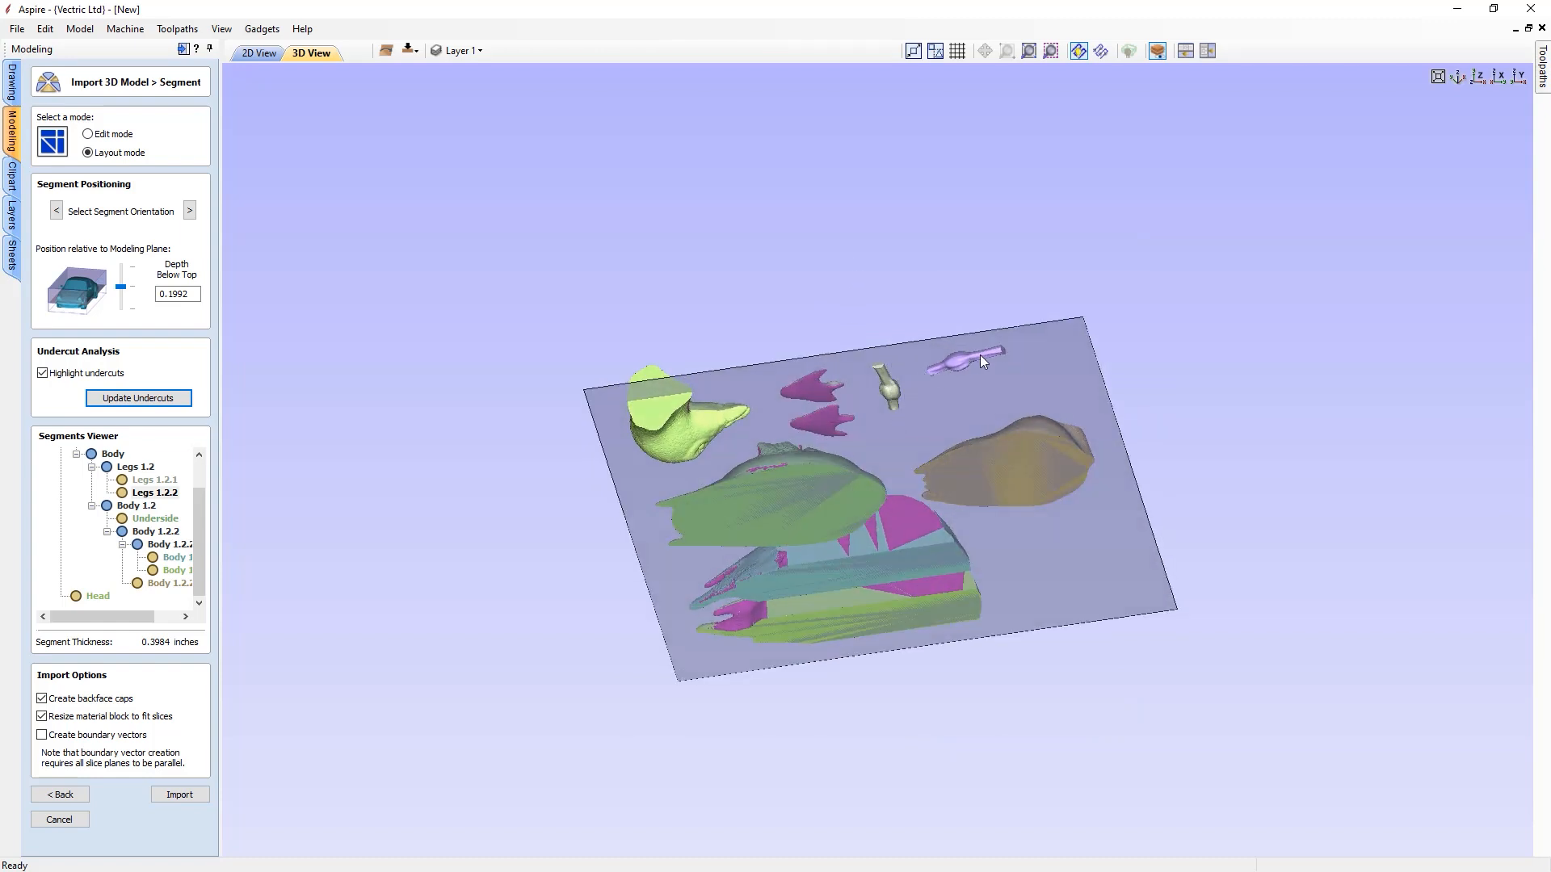
drag(865, 416, 1000, 871)
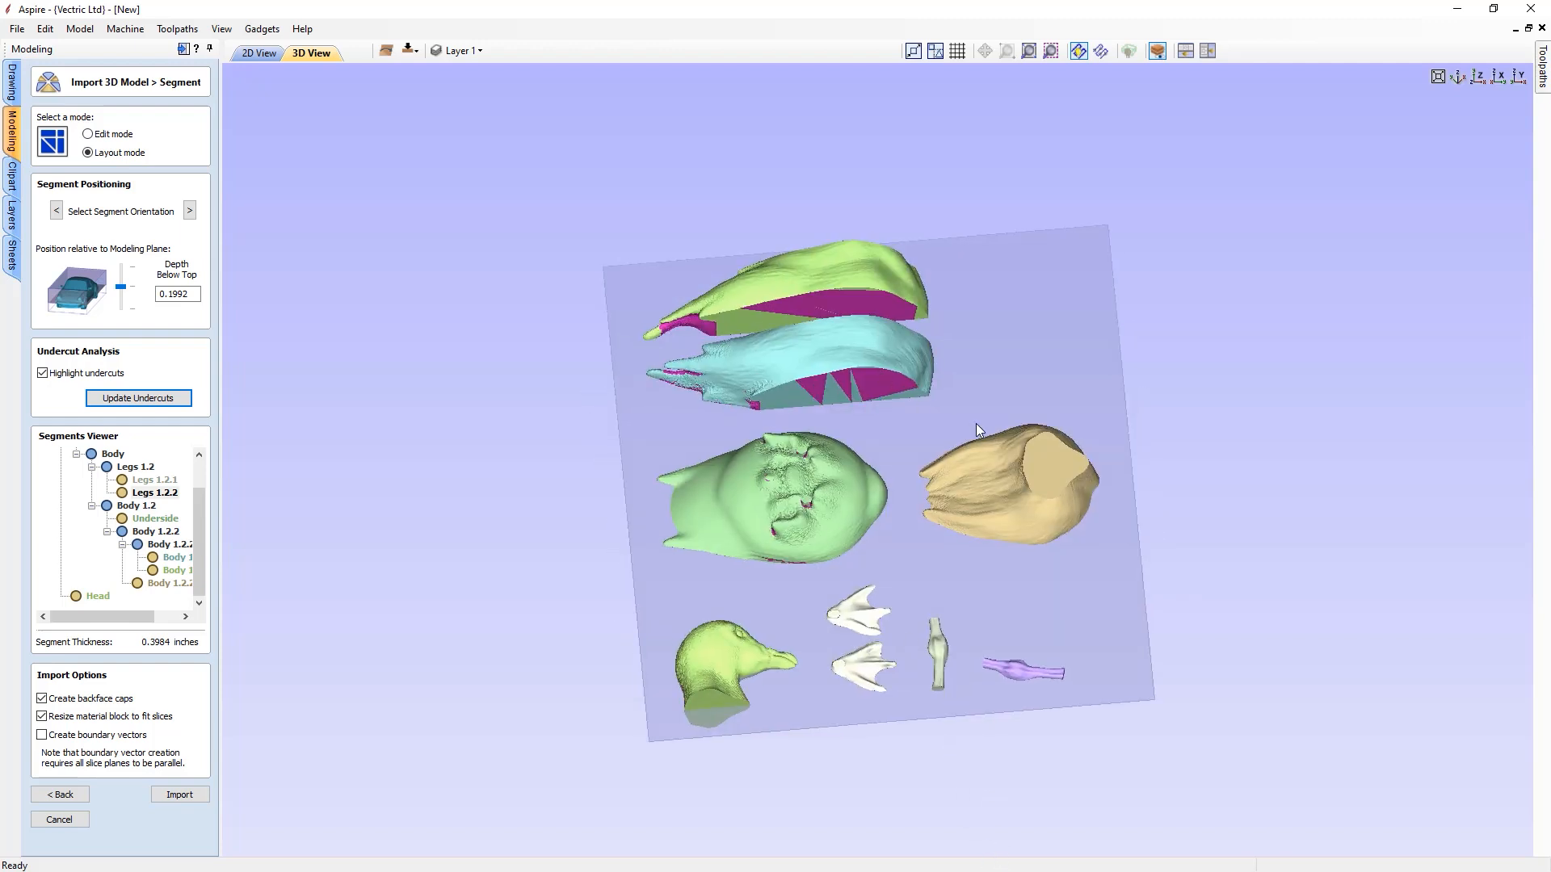
drag(947, 420, 1038, 613)
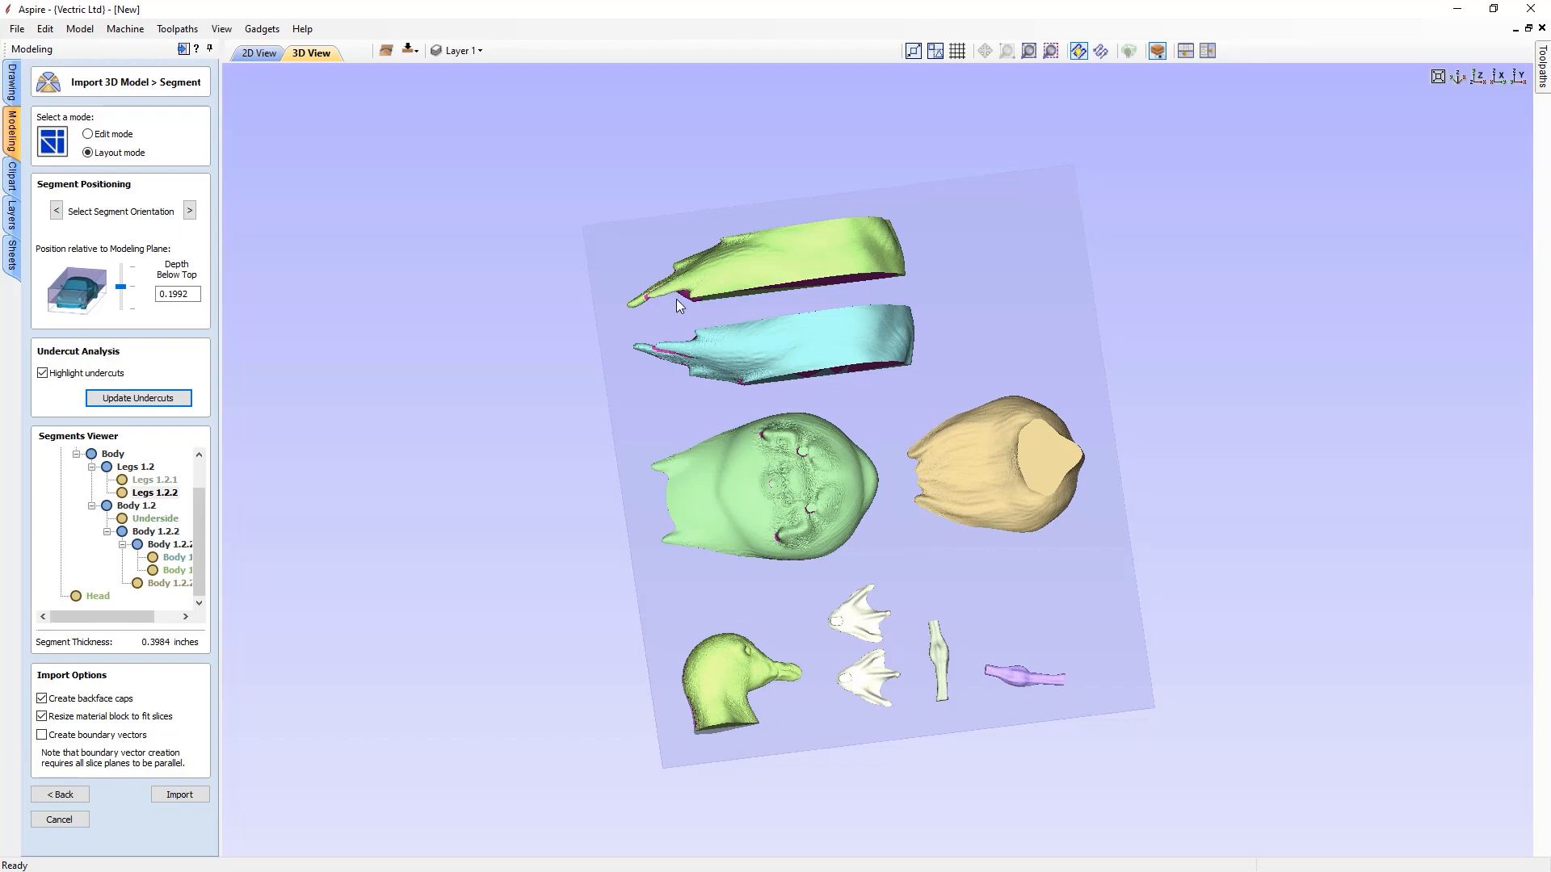
mouse_move(675, 277)
mouse_down()
mouse_move(661, 255)
mouse_move(690, 299)
mouse_up()
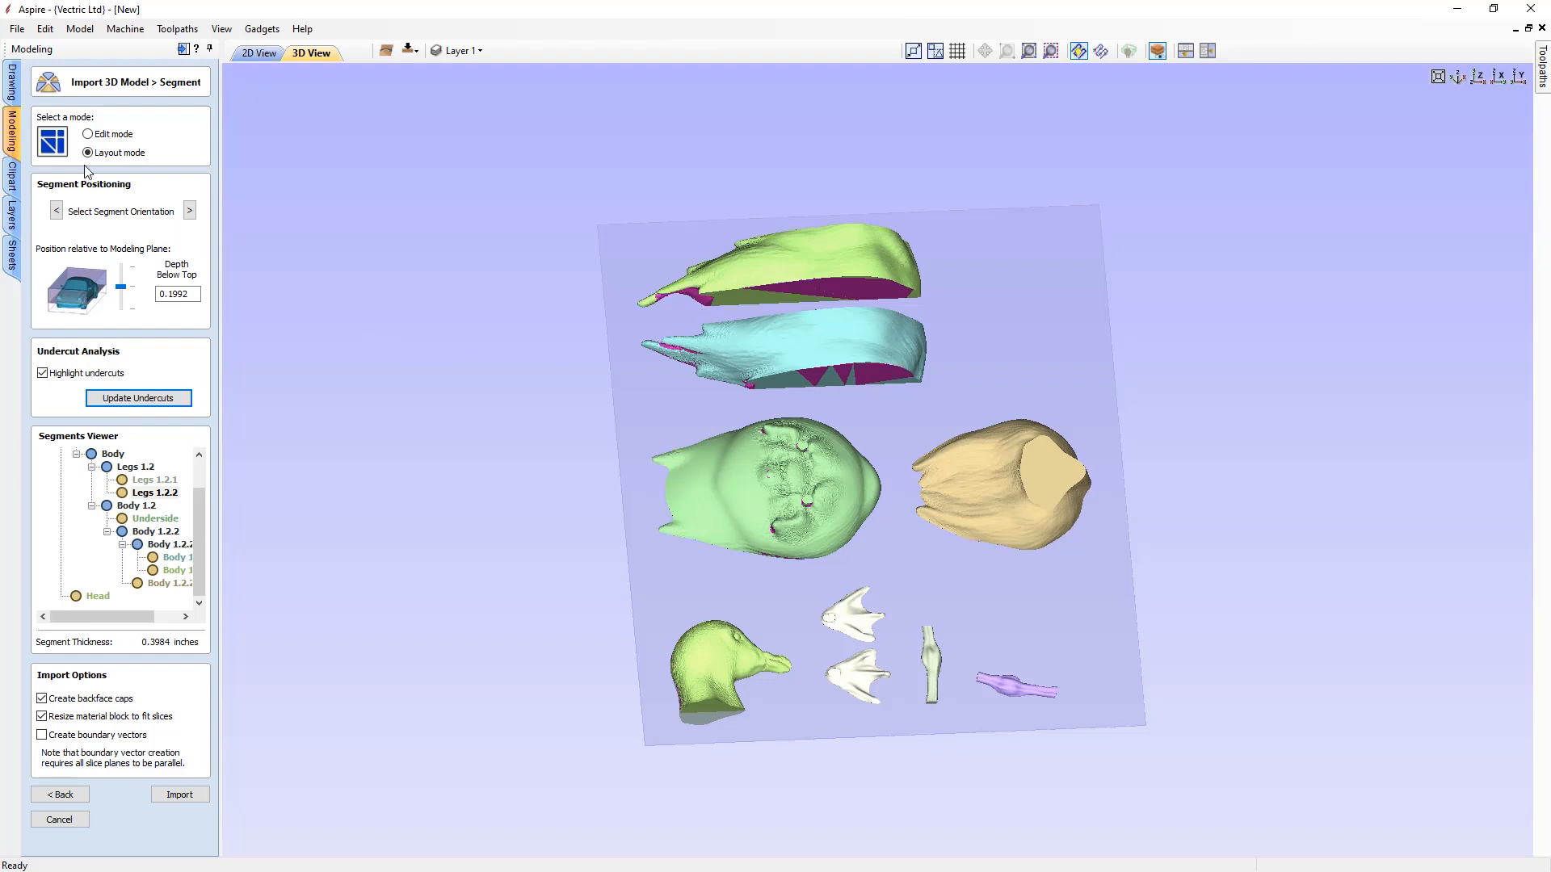
- Return to Edit mode, review the Body and Body 1.2 segments, and open the rename and delete-children options of Body 1.2.2
click(102, 134)
click(87, 394)
drag(809, 658, 756, 745)
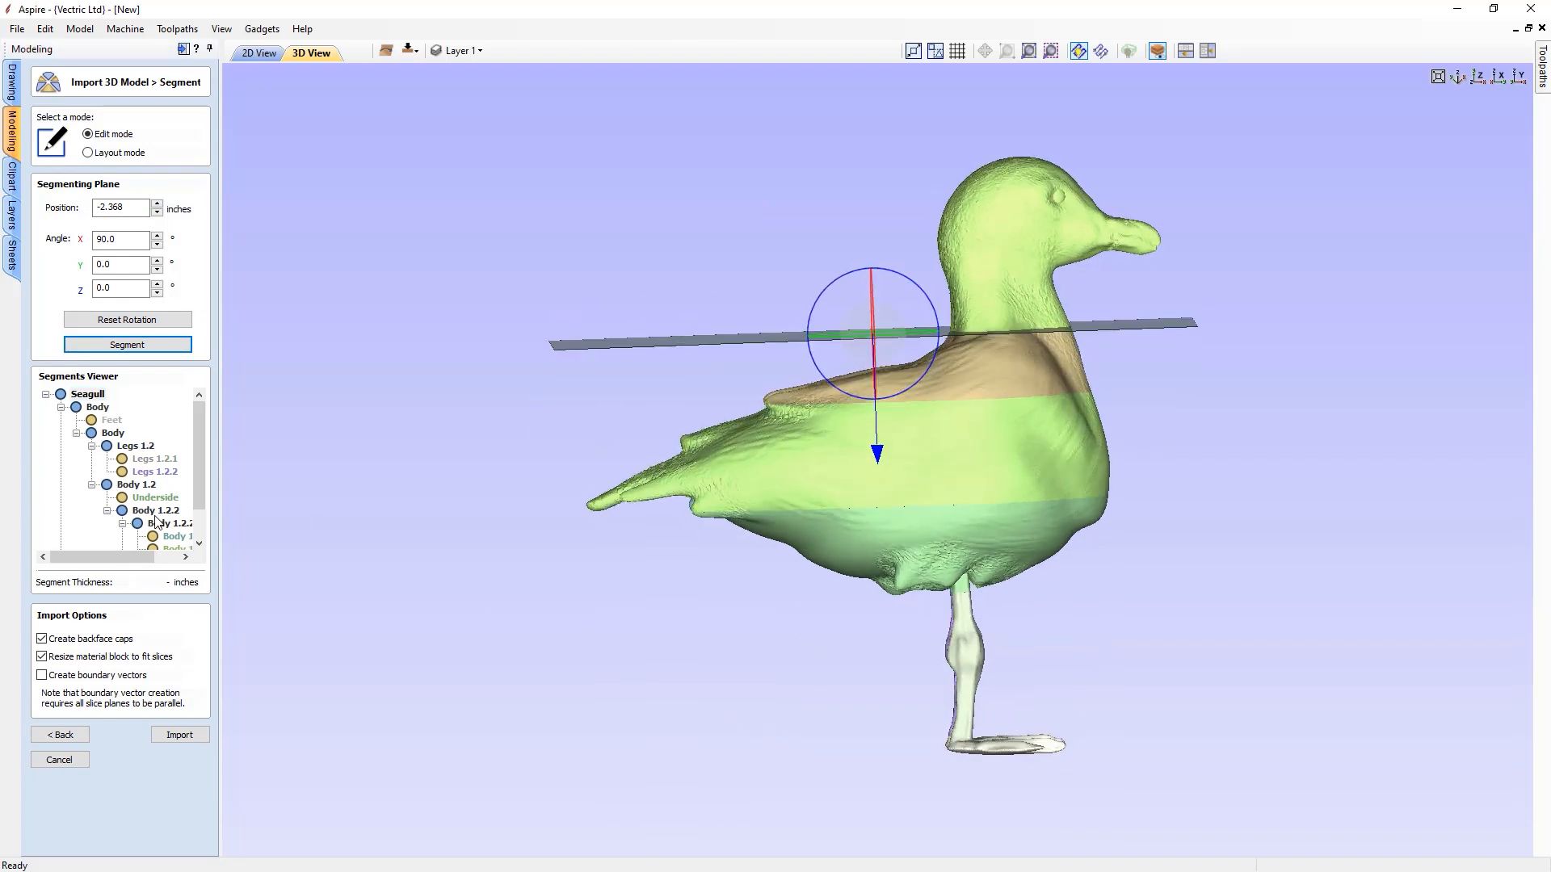
click(109, 435)
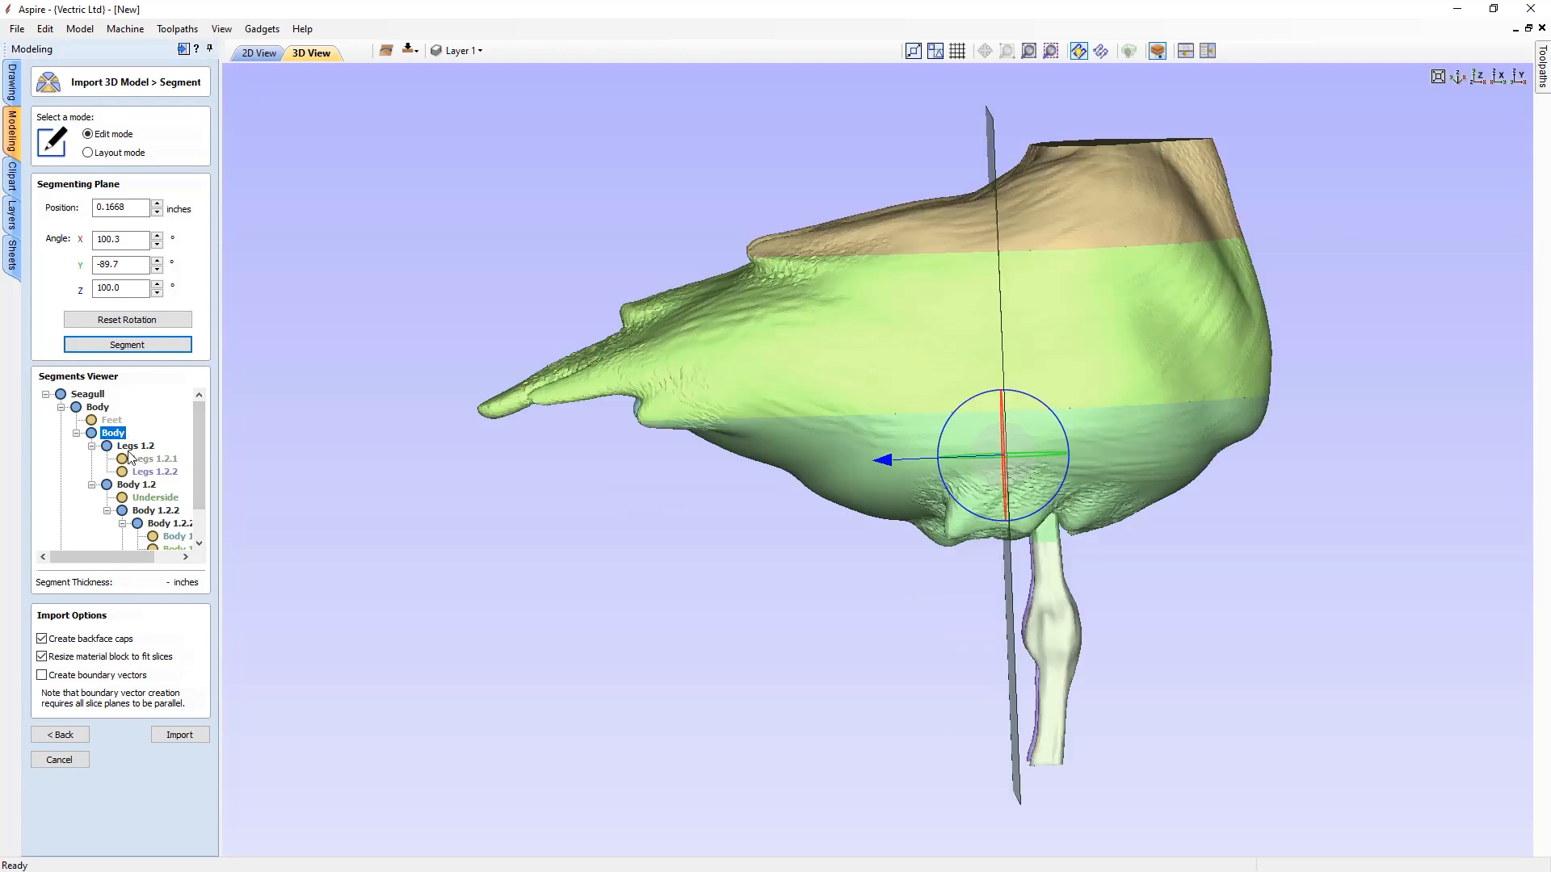
click(140, 487)
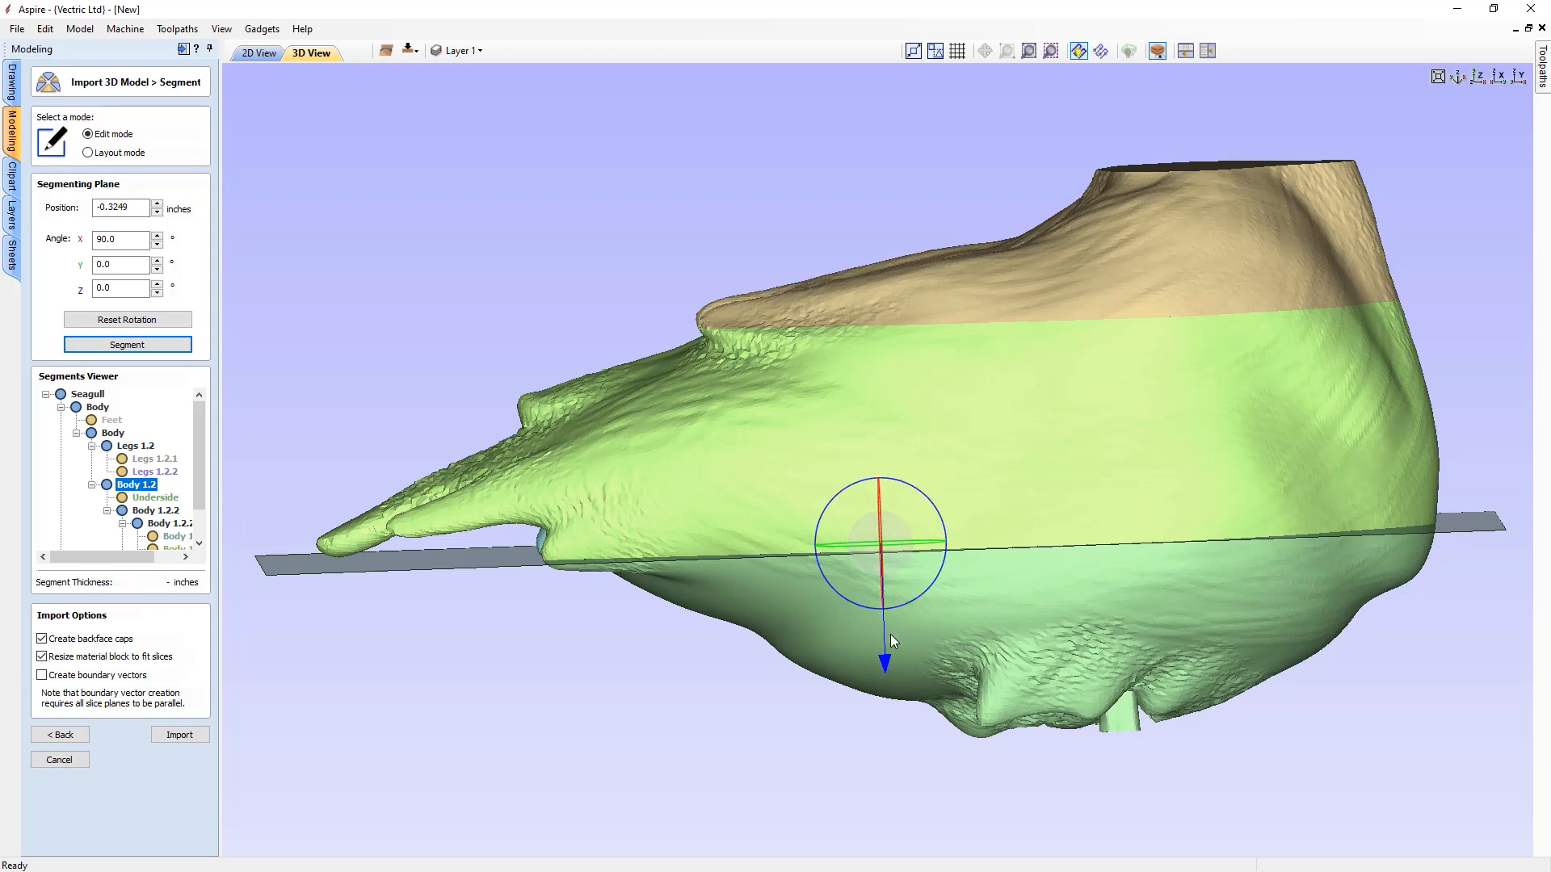
click(152, 511)
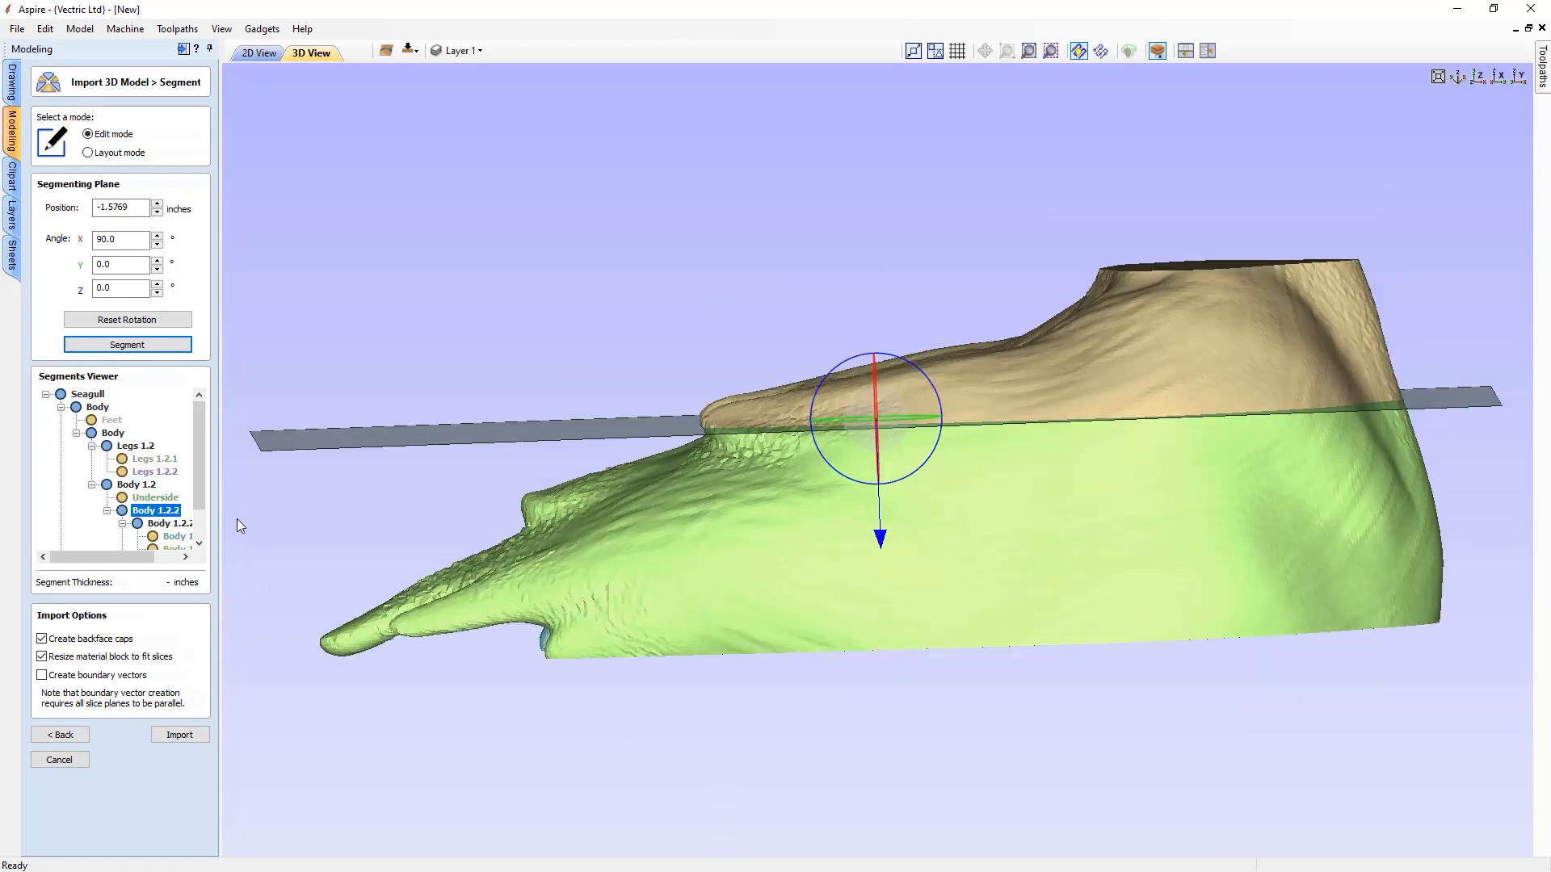
right_click(145, 514)
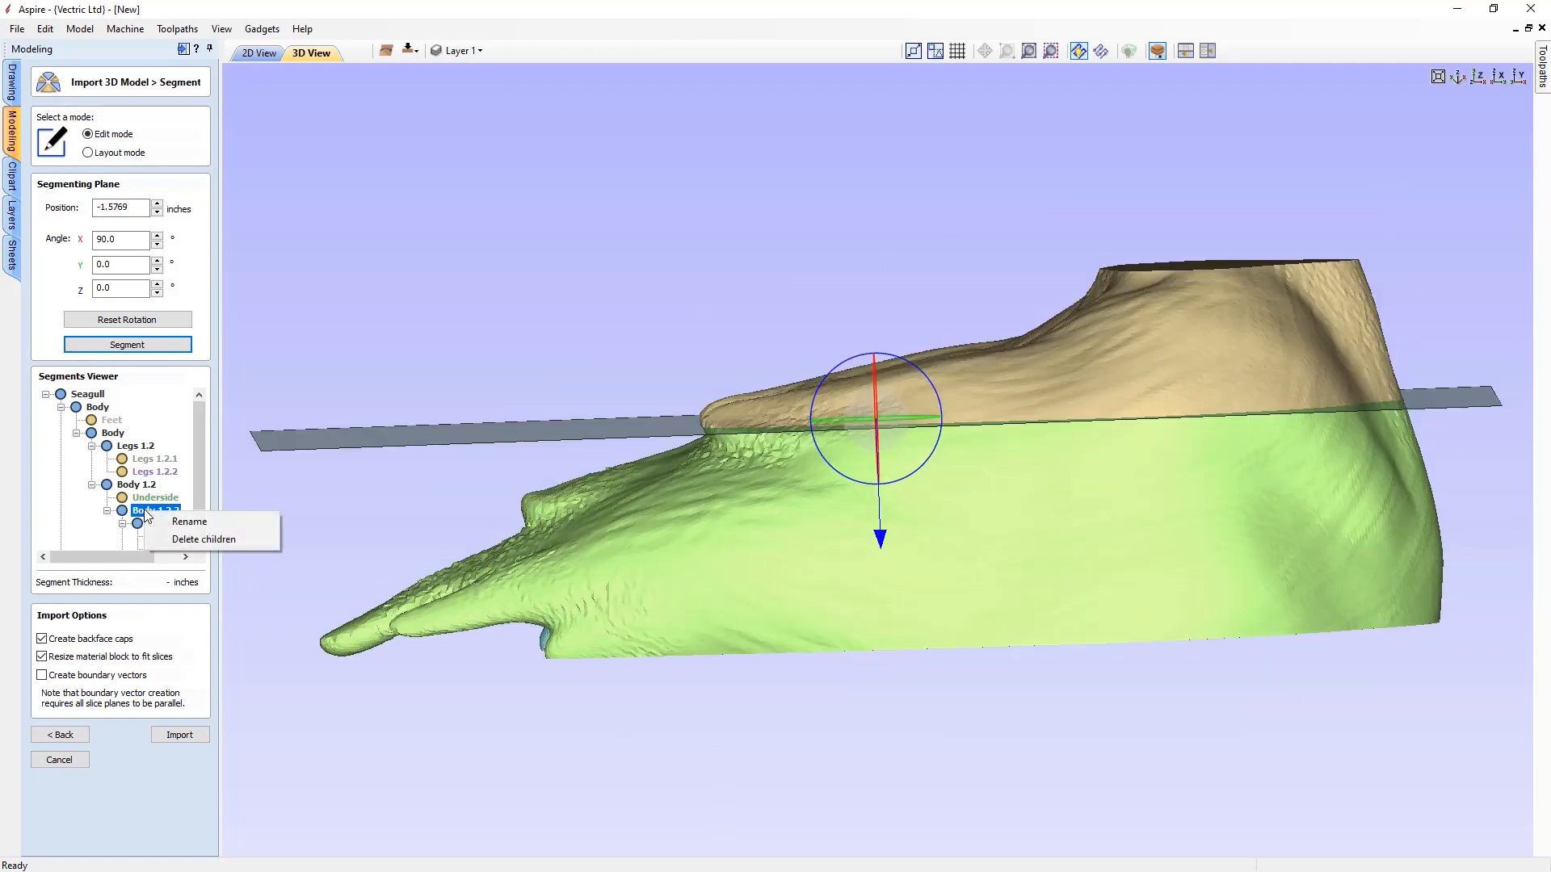
- Delete the child segments of Body 1.2.2 and rotate its segmenting plane upright with a Z angle of -90°
click(201, 539)
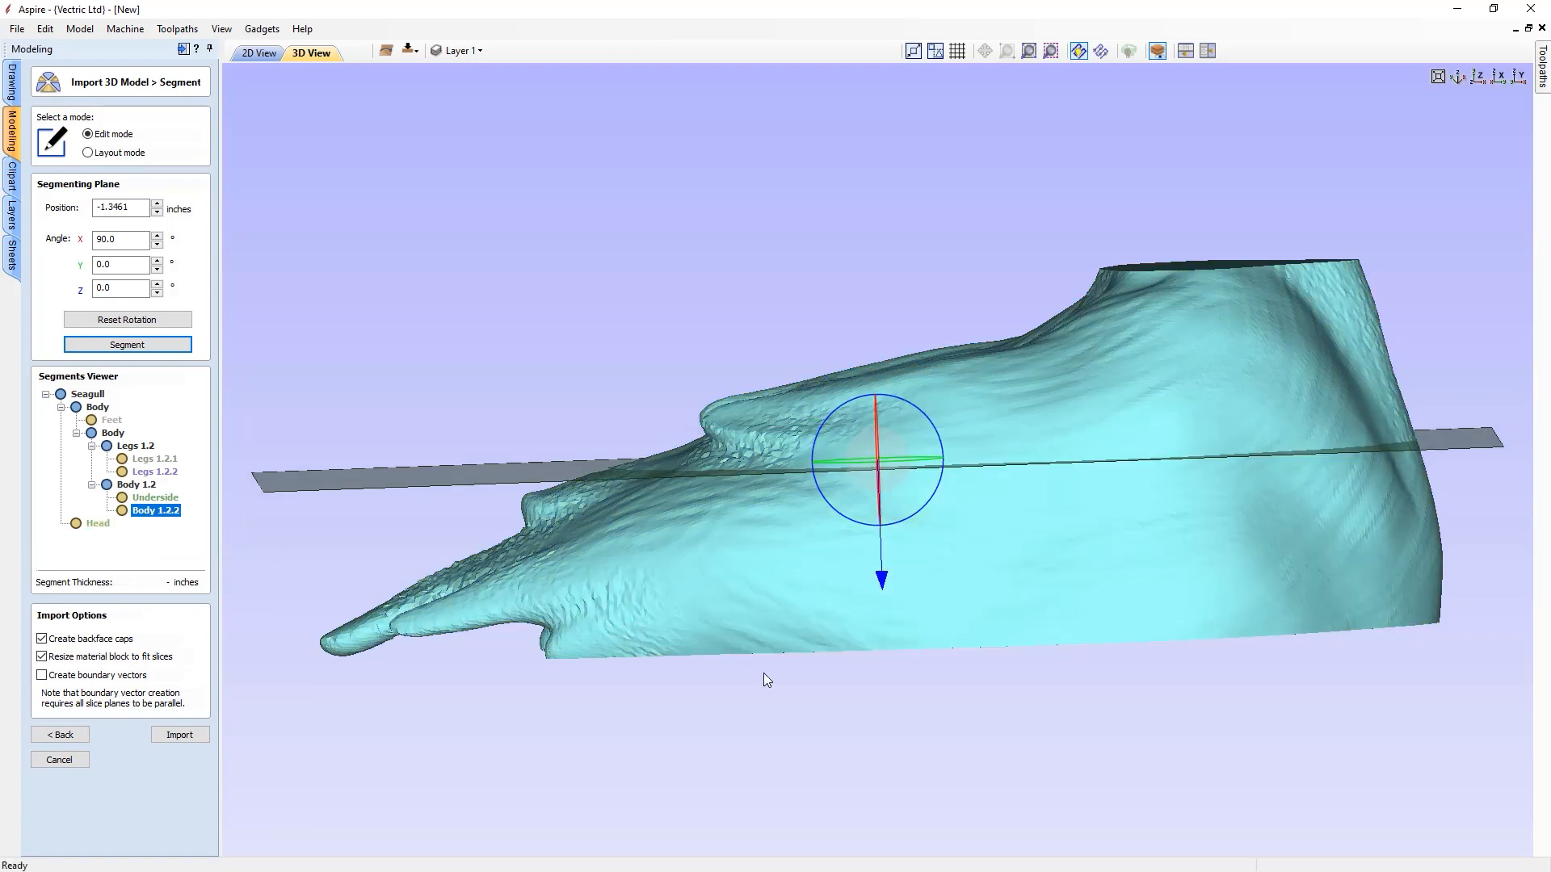
drag(953, 706, 944, 772)
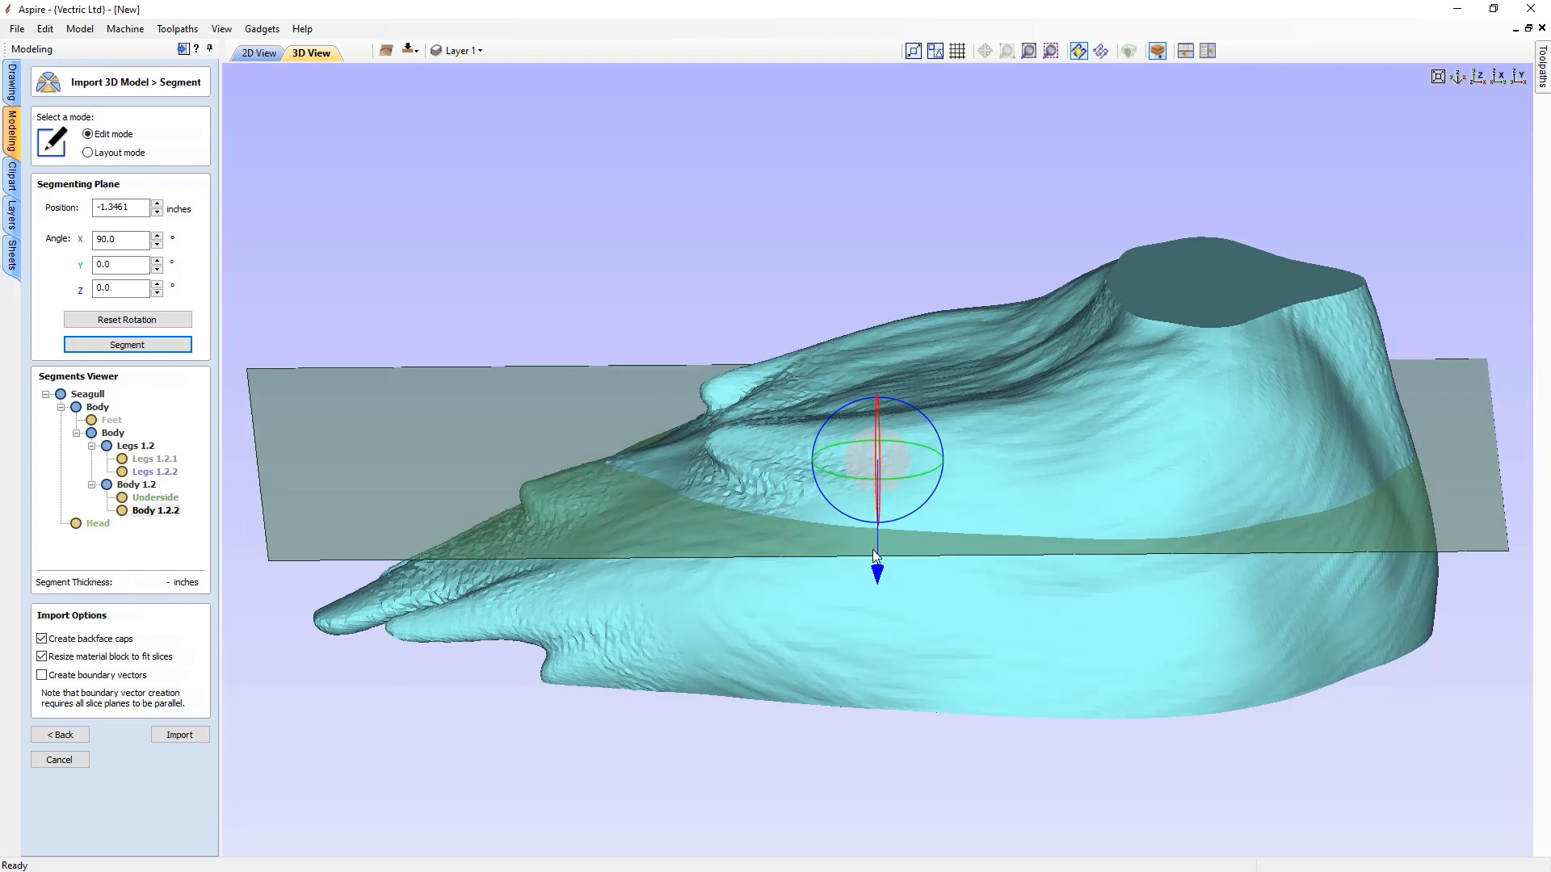
drag(860, 521, 1229, 472)
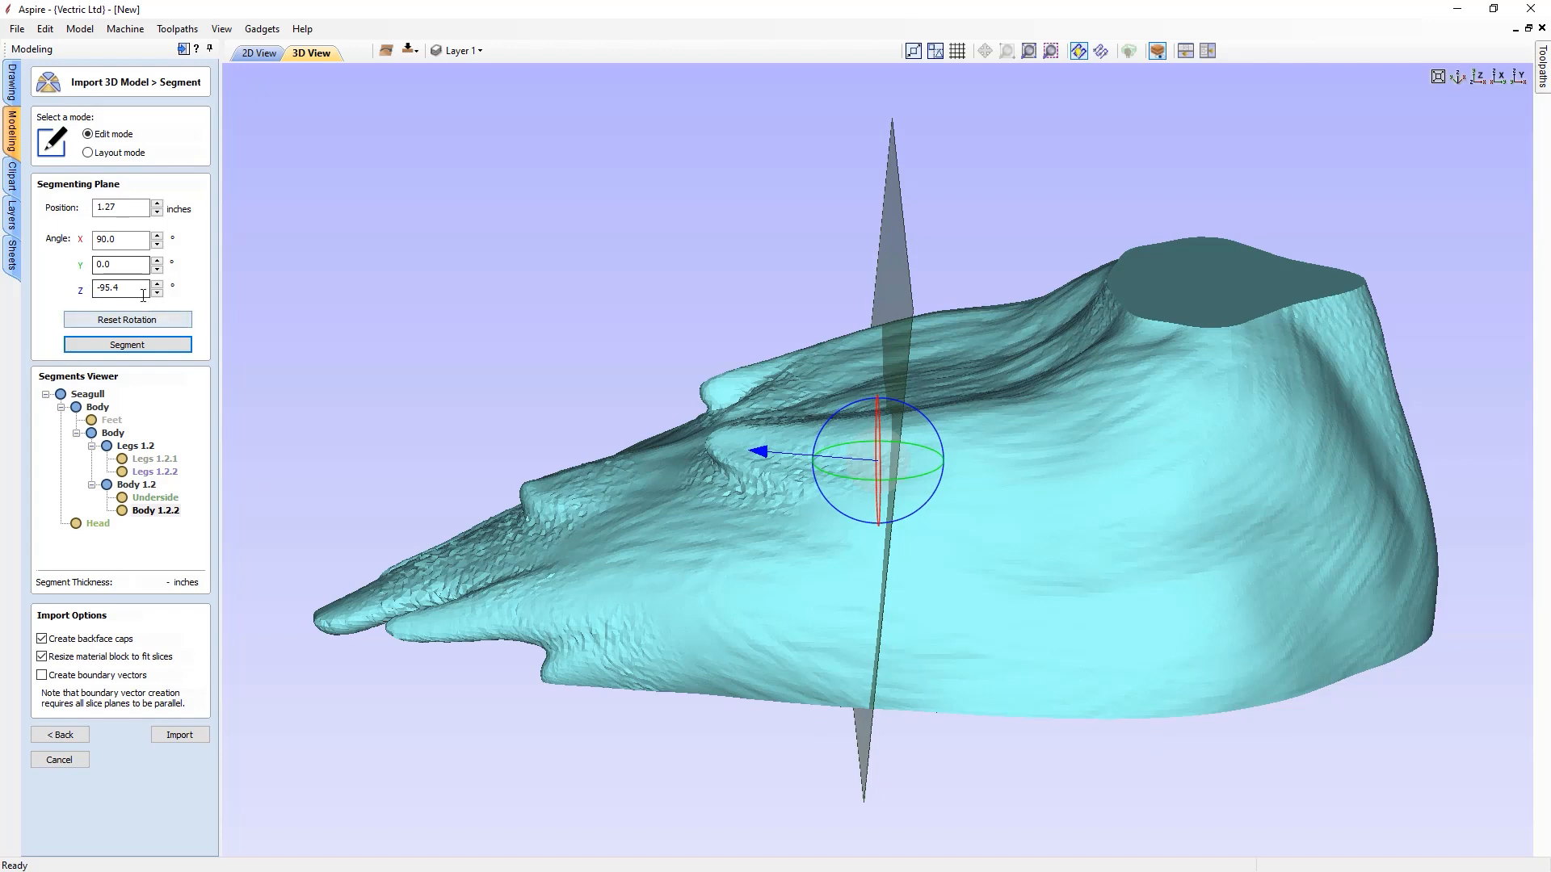
drag(104, 289, 150, 291)
text(0)
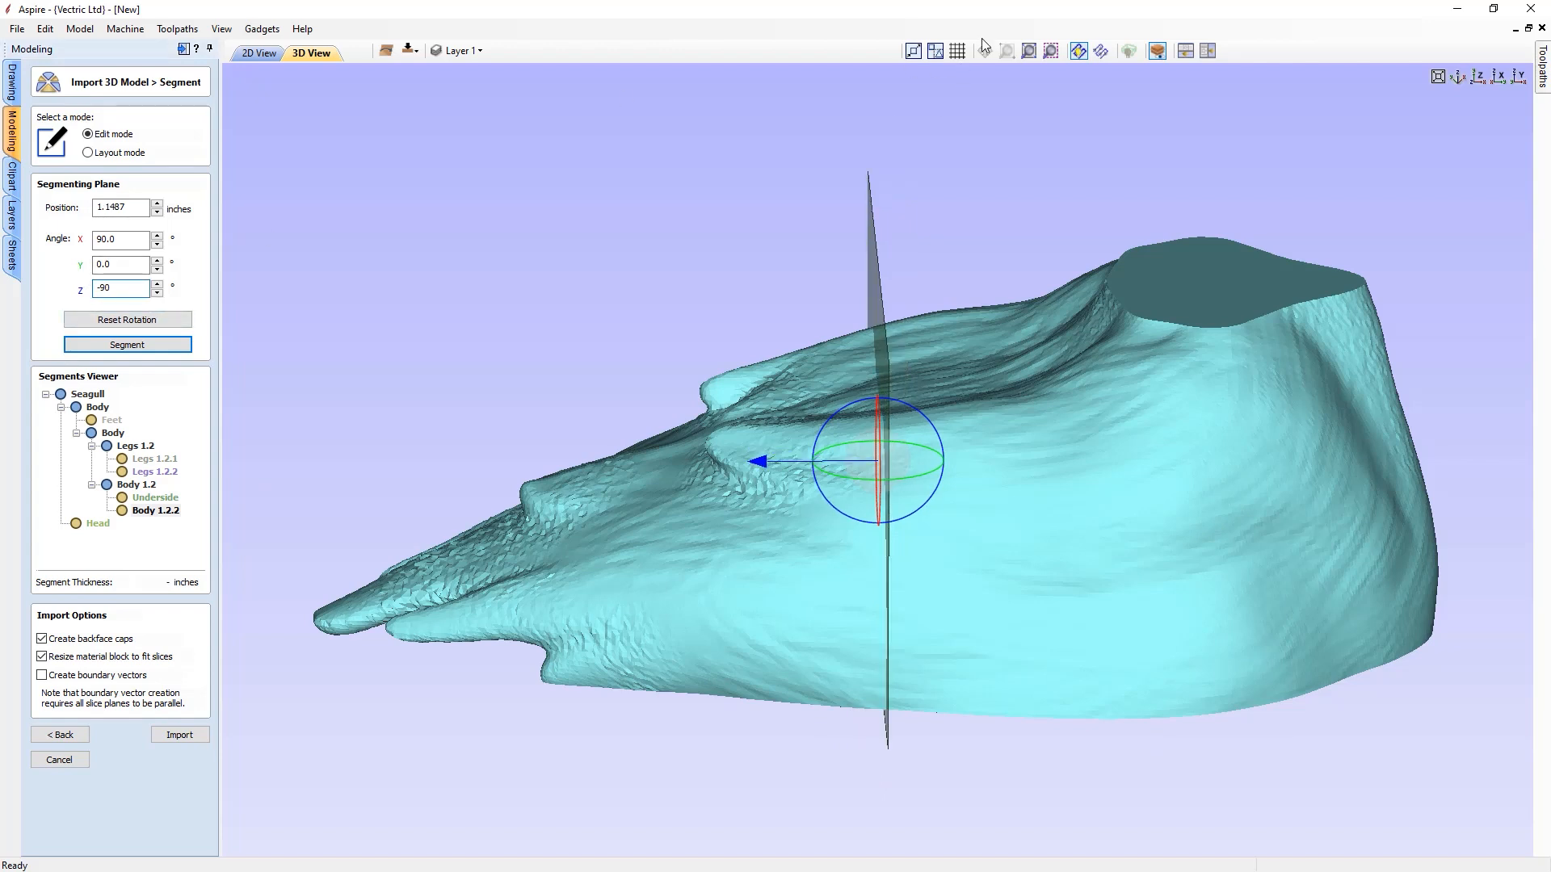
click(1485, 78)
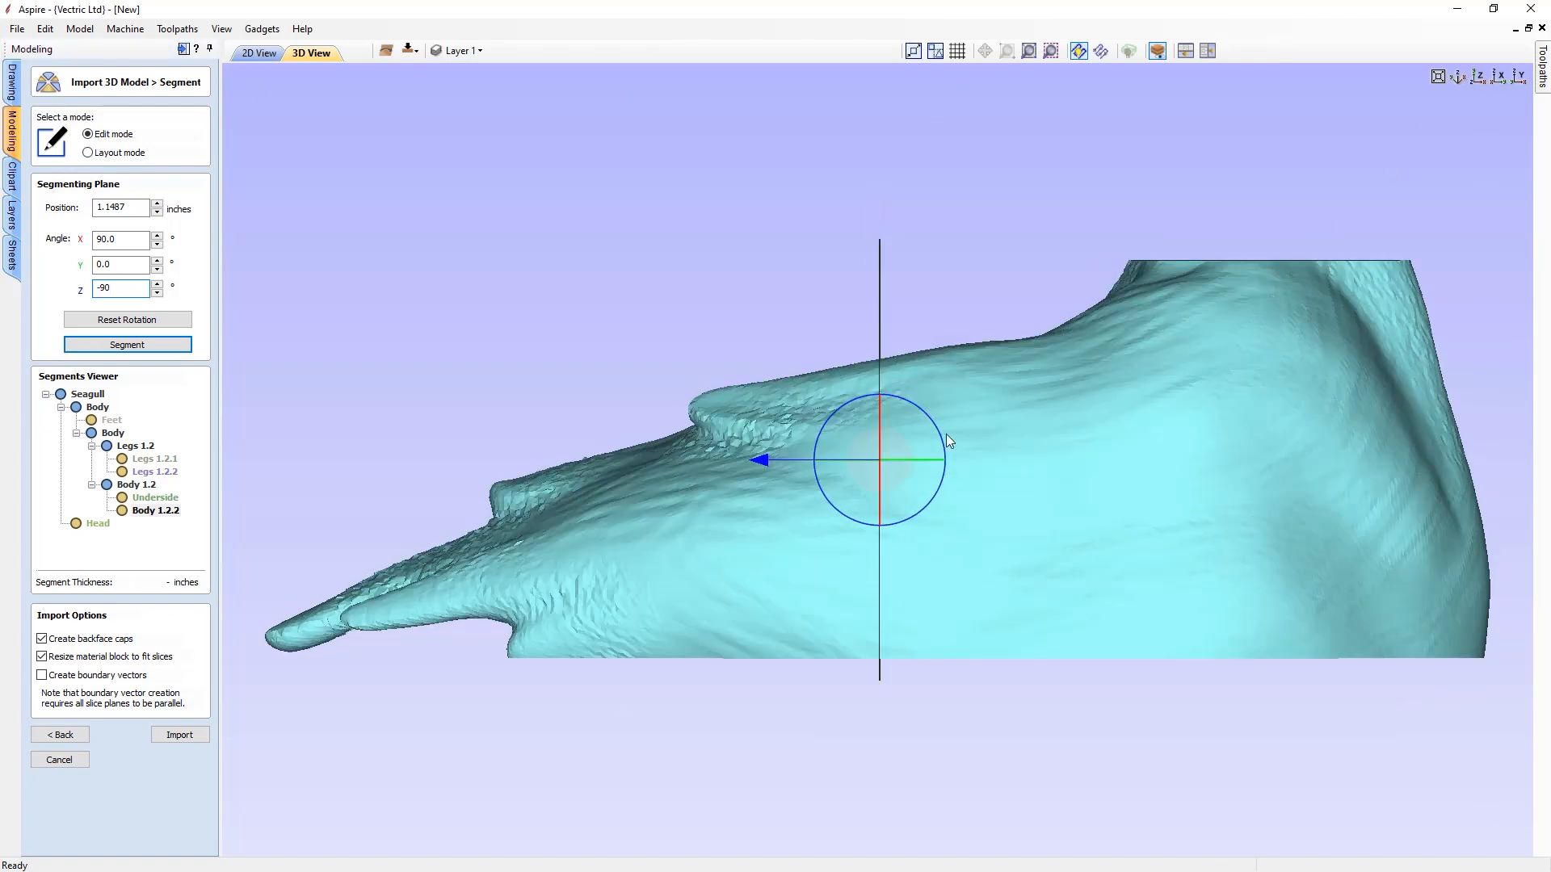
- Cut the tail off Body 1.2.2 with the segmenting plane moved to about 2.64 inches
drag(759, 462, 467, 494)
drag(780, 644, 731, 694)
drag(489, 430, 467, 433)
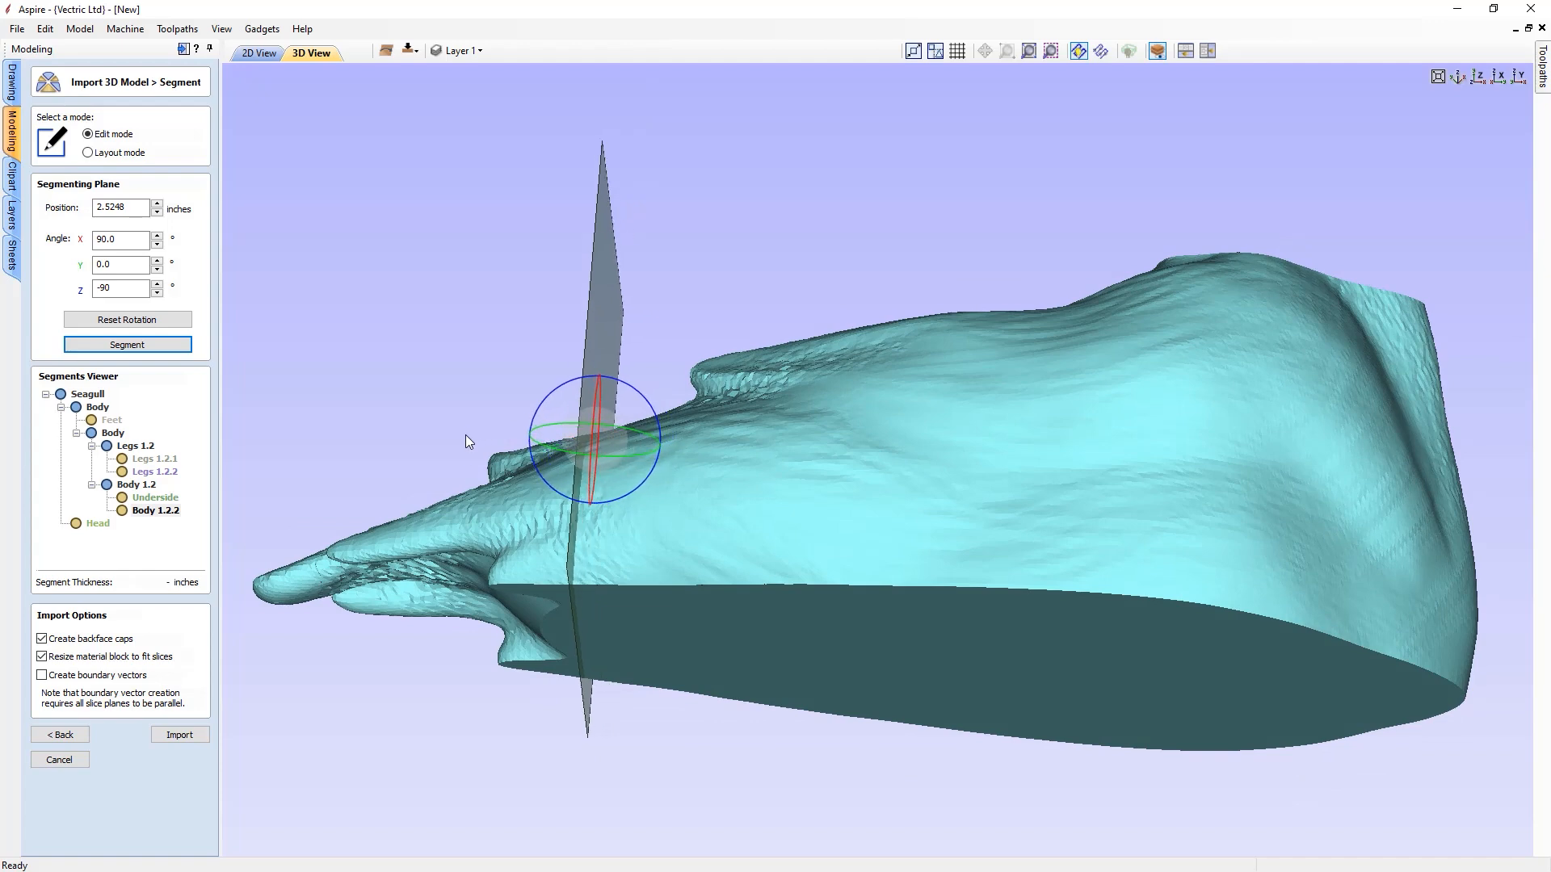
drag(729, 718, 764, 811)
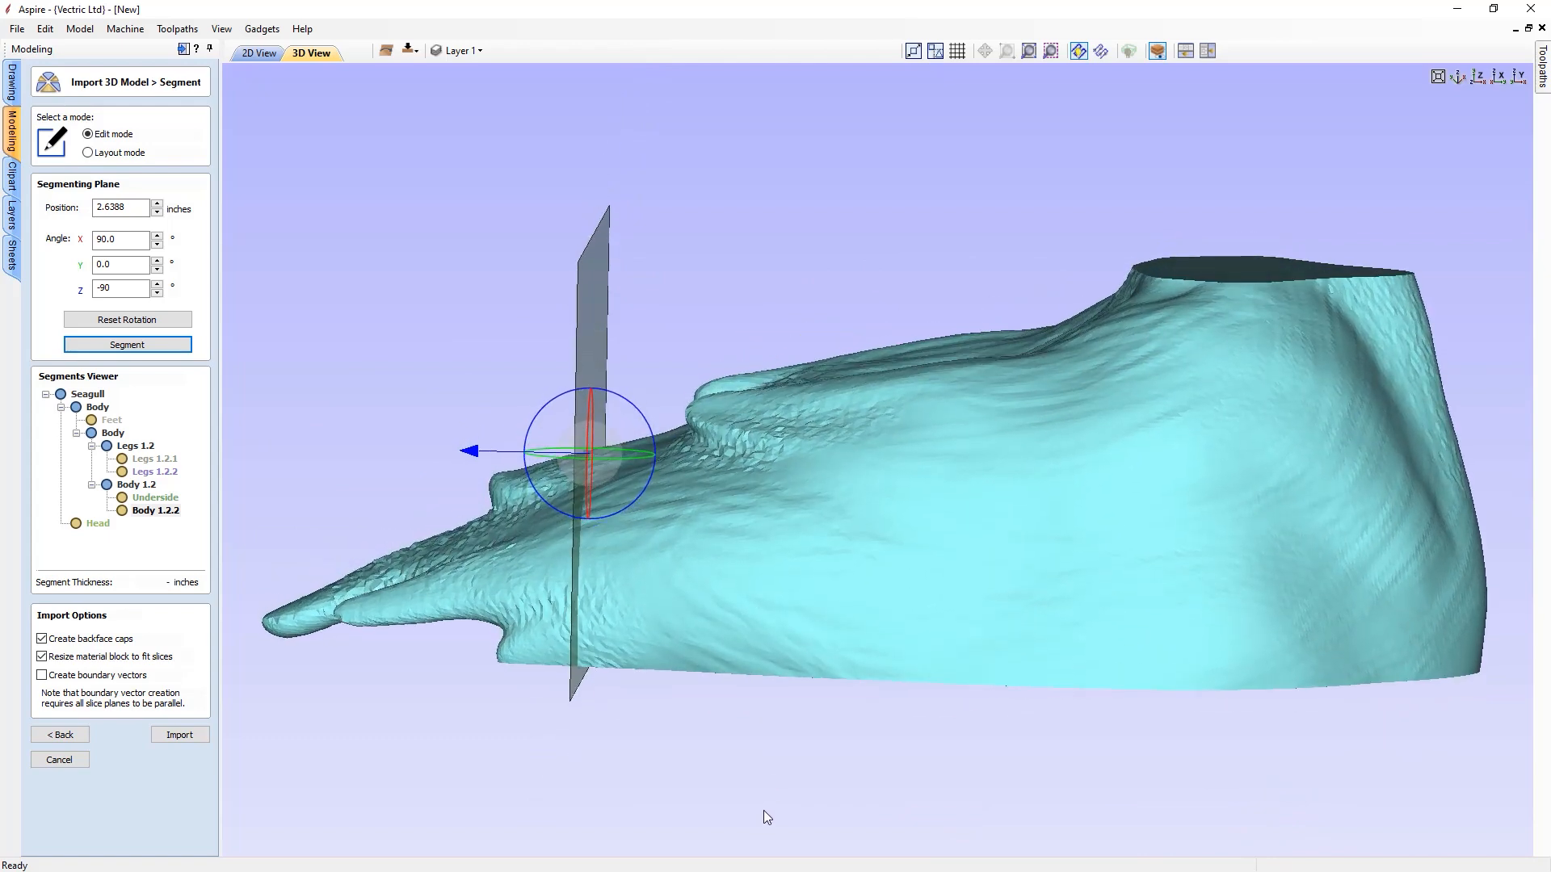
click(151, 345)
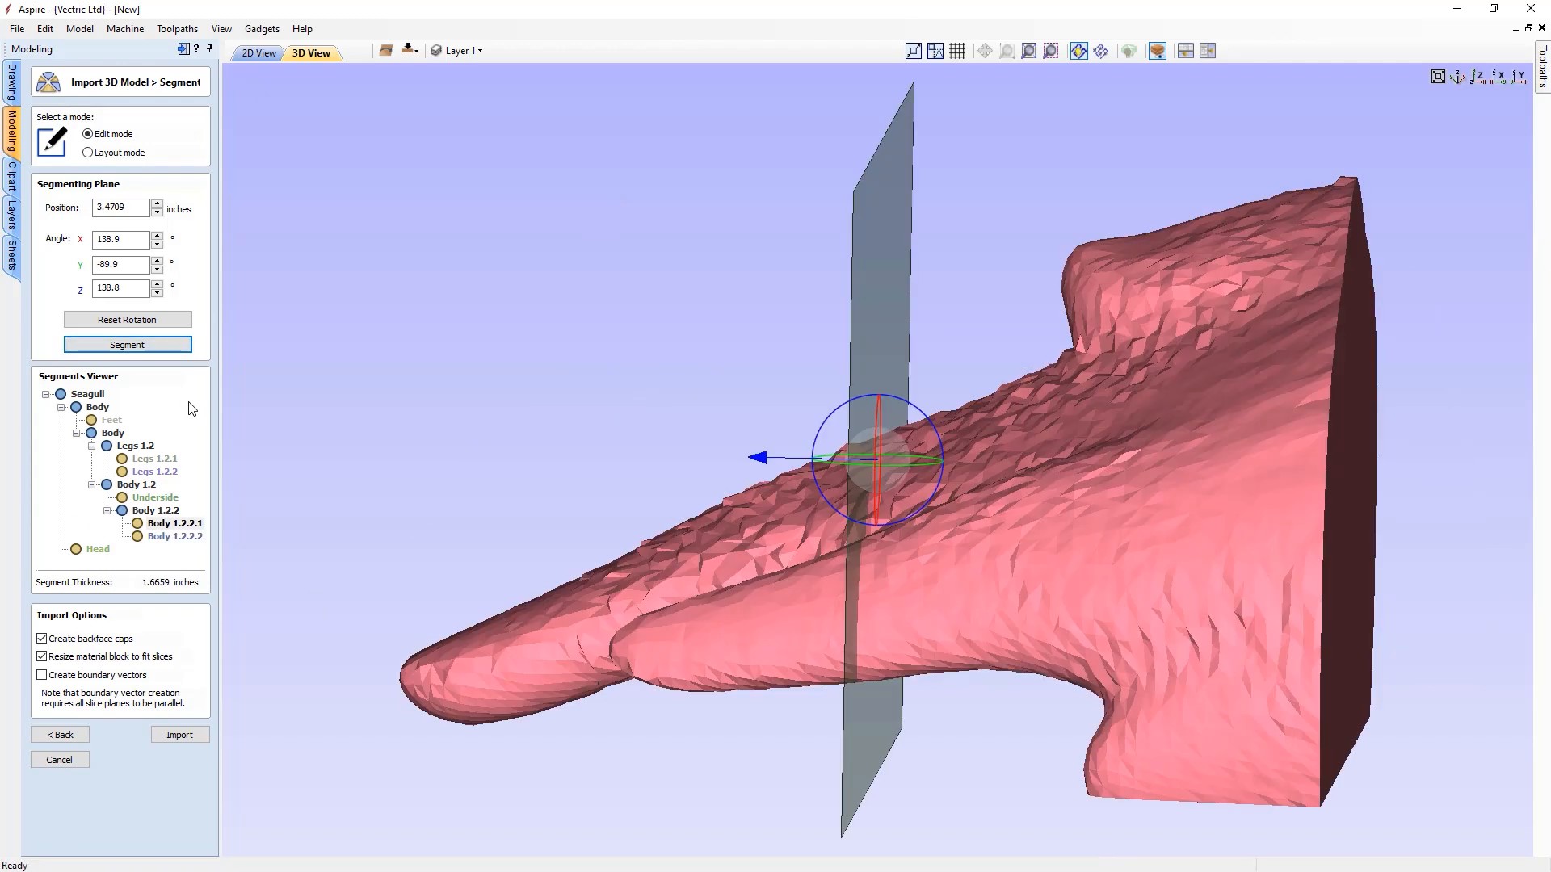
- Split Body 1.2.2.2 lengthwise into two halves with the segmenting plane's rotation reset
click(171, 538)
scroll(659, 526, down, 5)
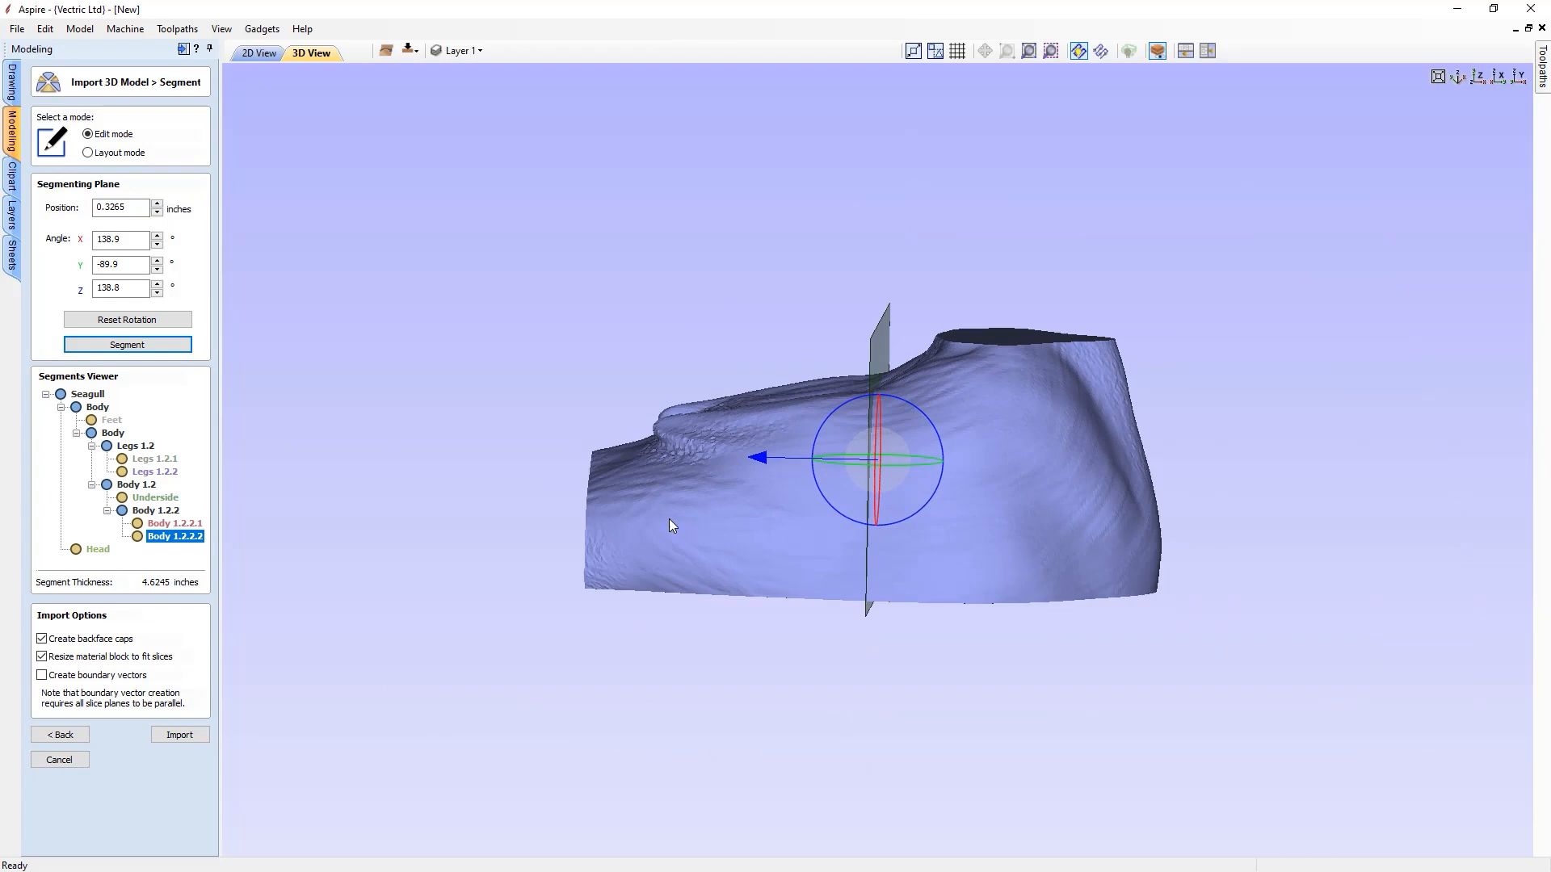
drag(823, 647, 865, 767)
drag(932, 647, 929, 767)
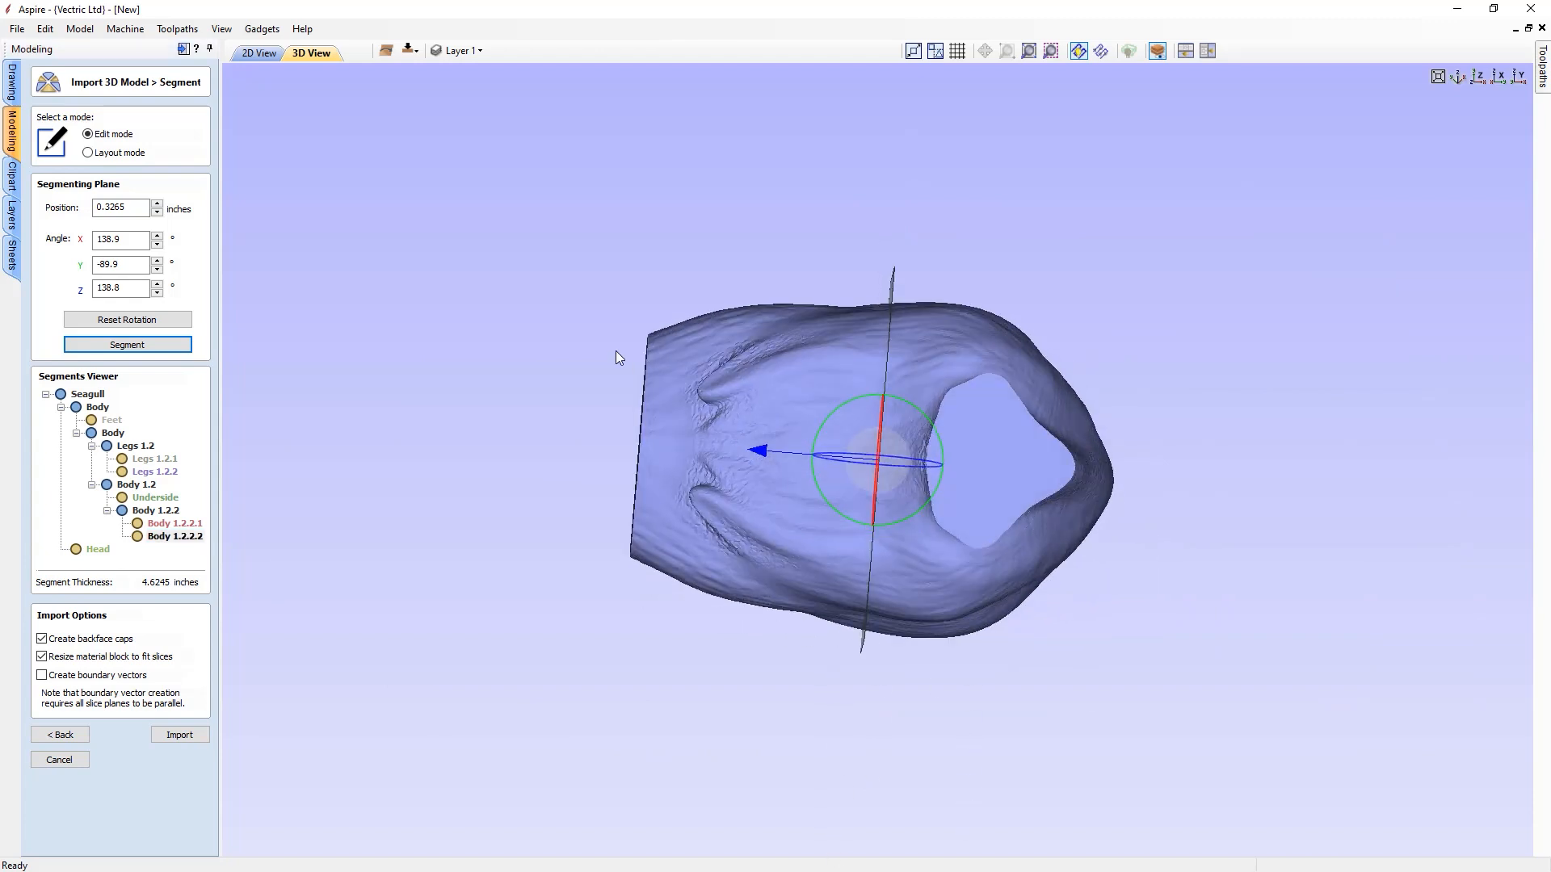
click(160, 319)
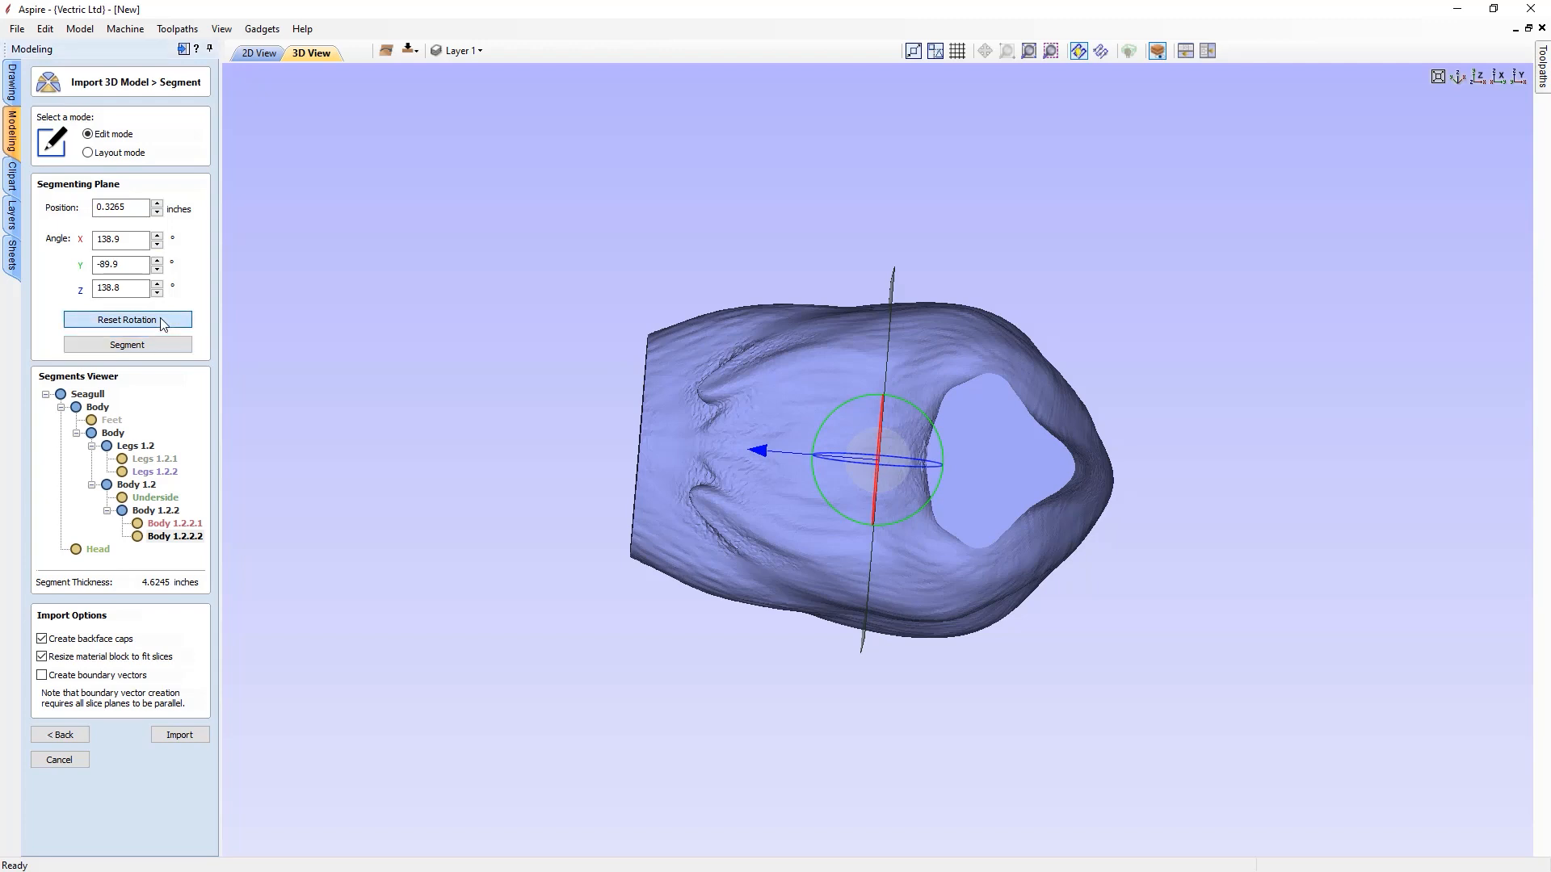
click(1497, 76)
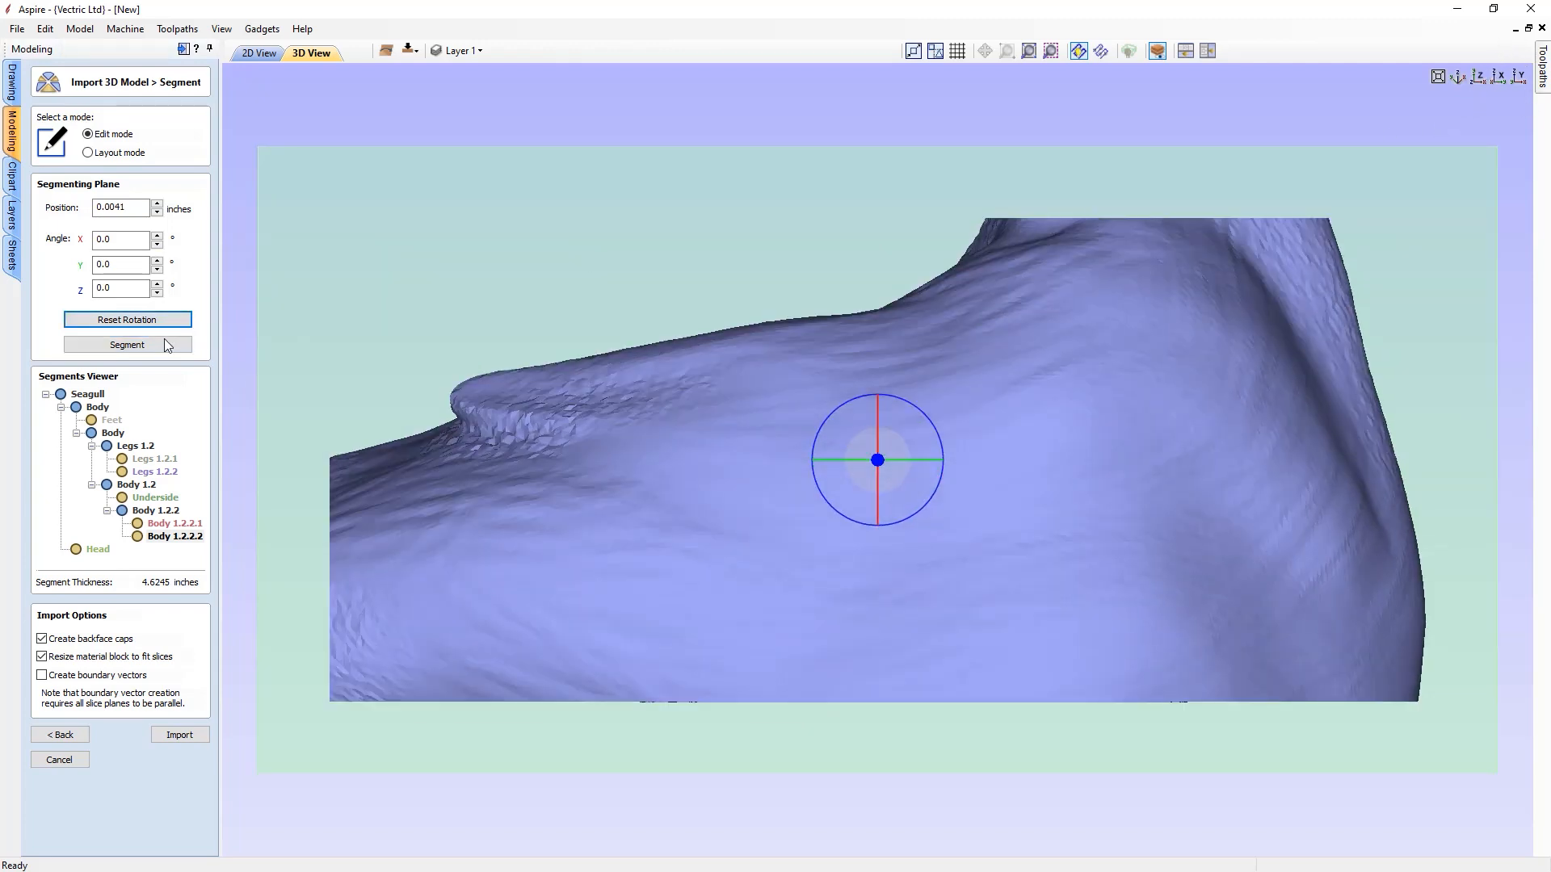
click(164, 340)
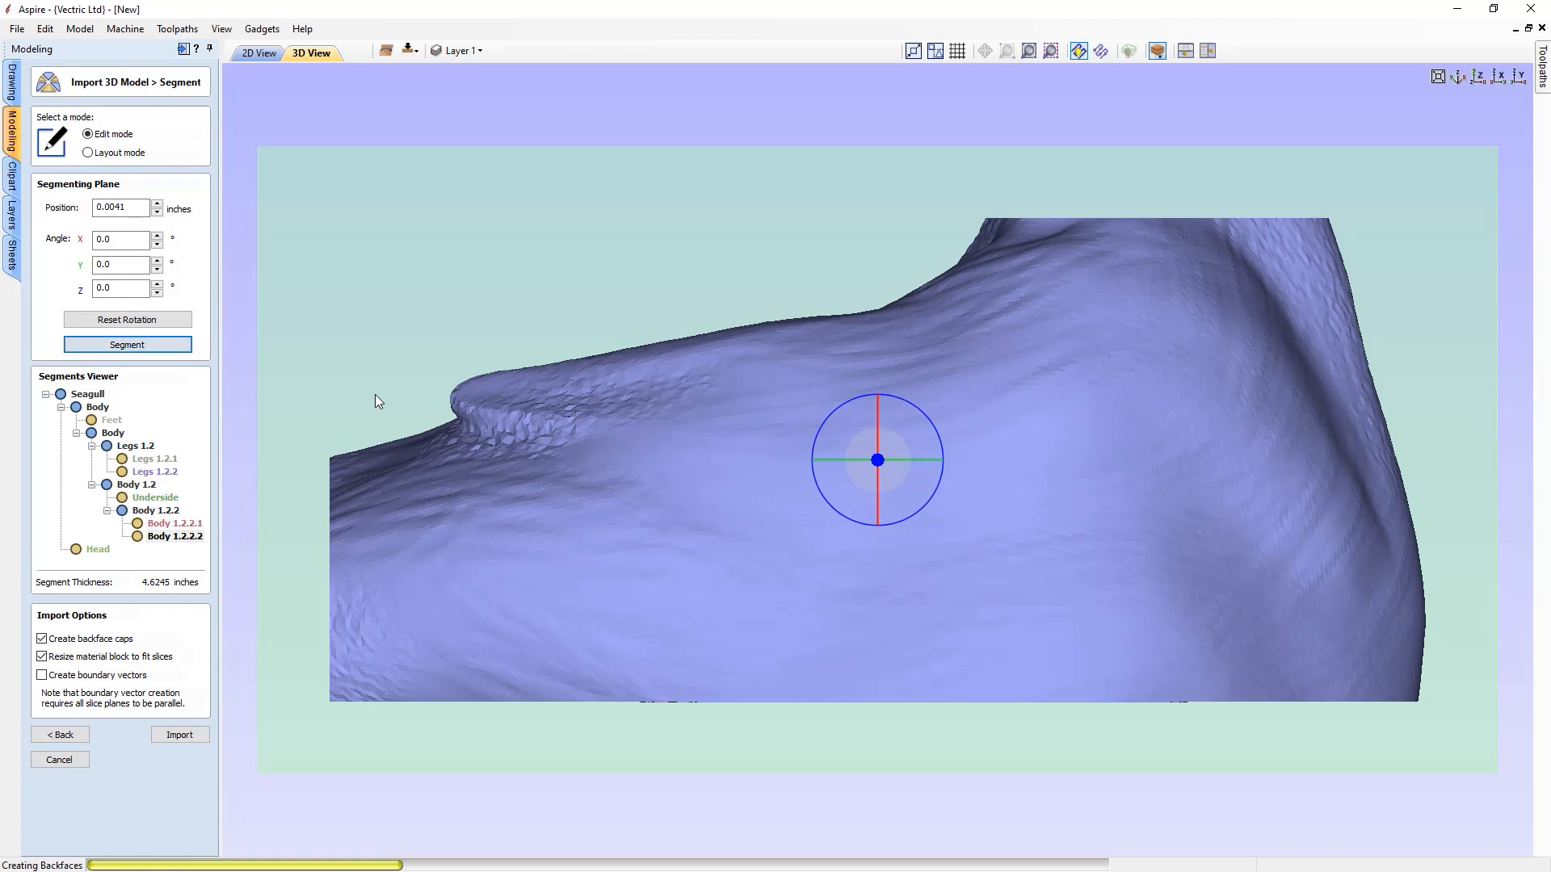
drag(788, 241, 831, 695)
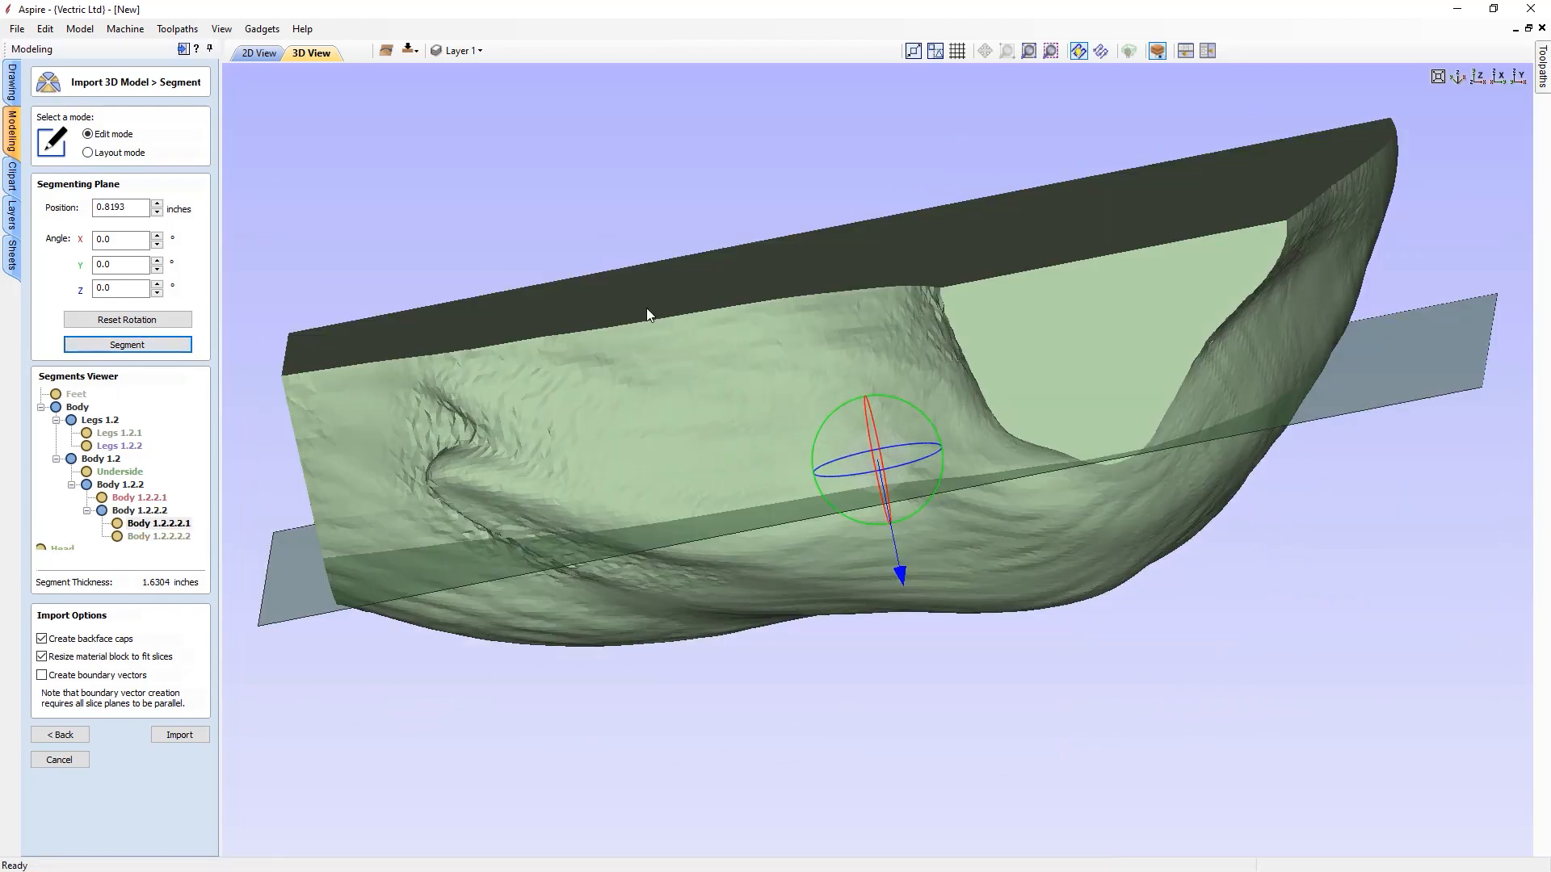
- Switch to layout mode and examine the laid-out segments and their highlighted undercuts
click(103, 154)
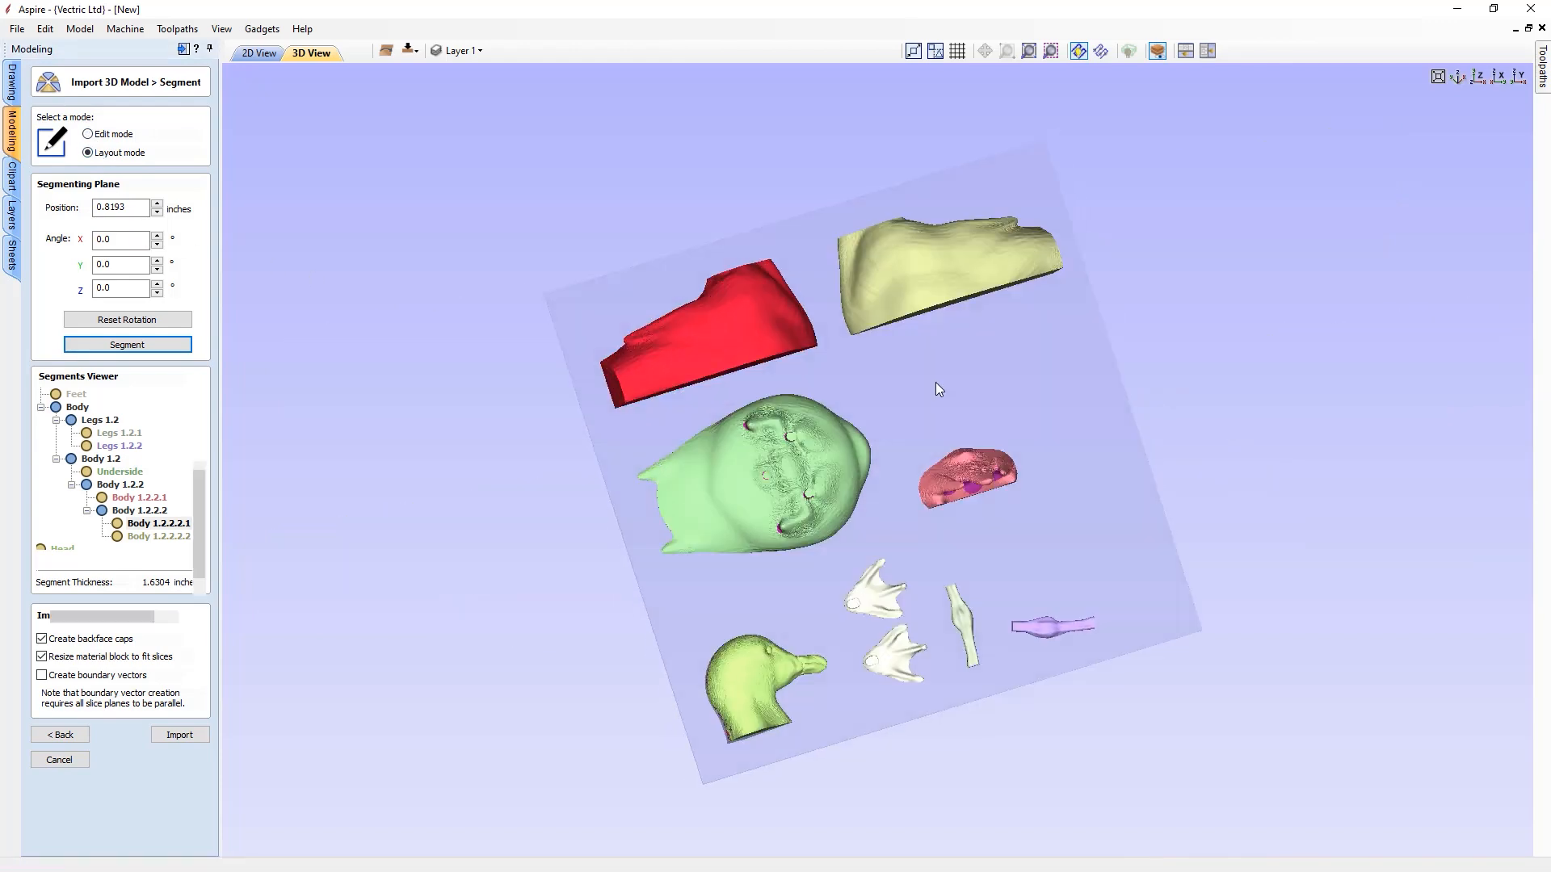
click(964, 396)
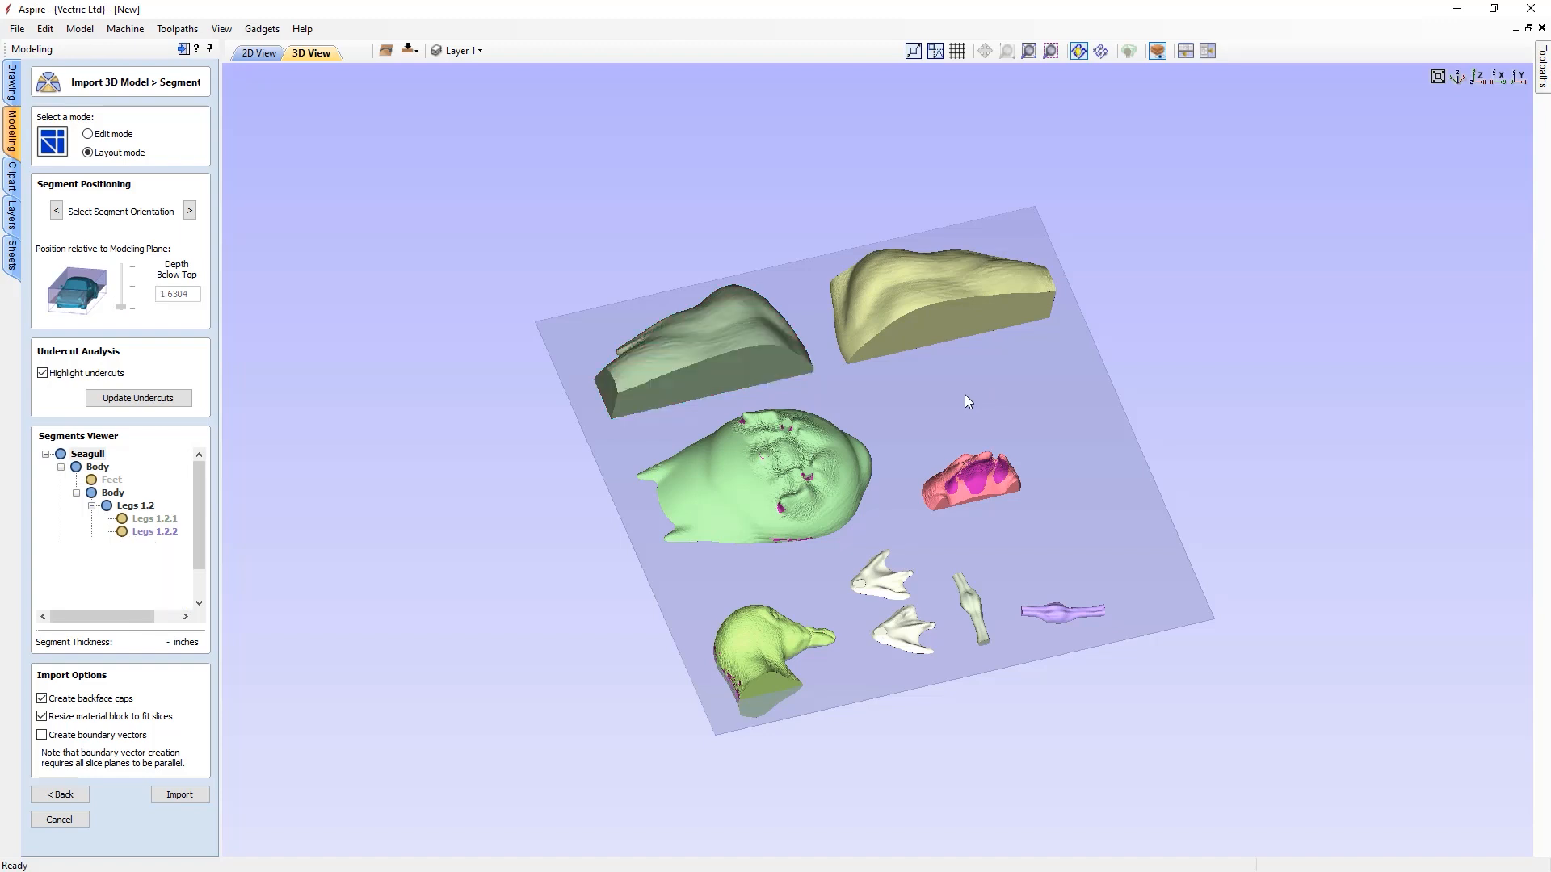
drag(1005, 389, 854, 343)
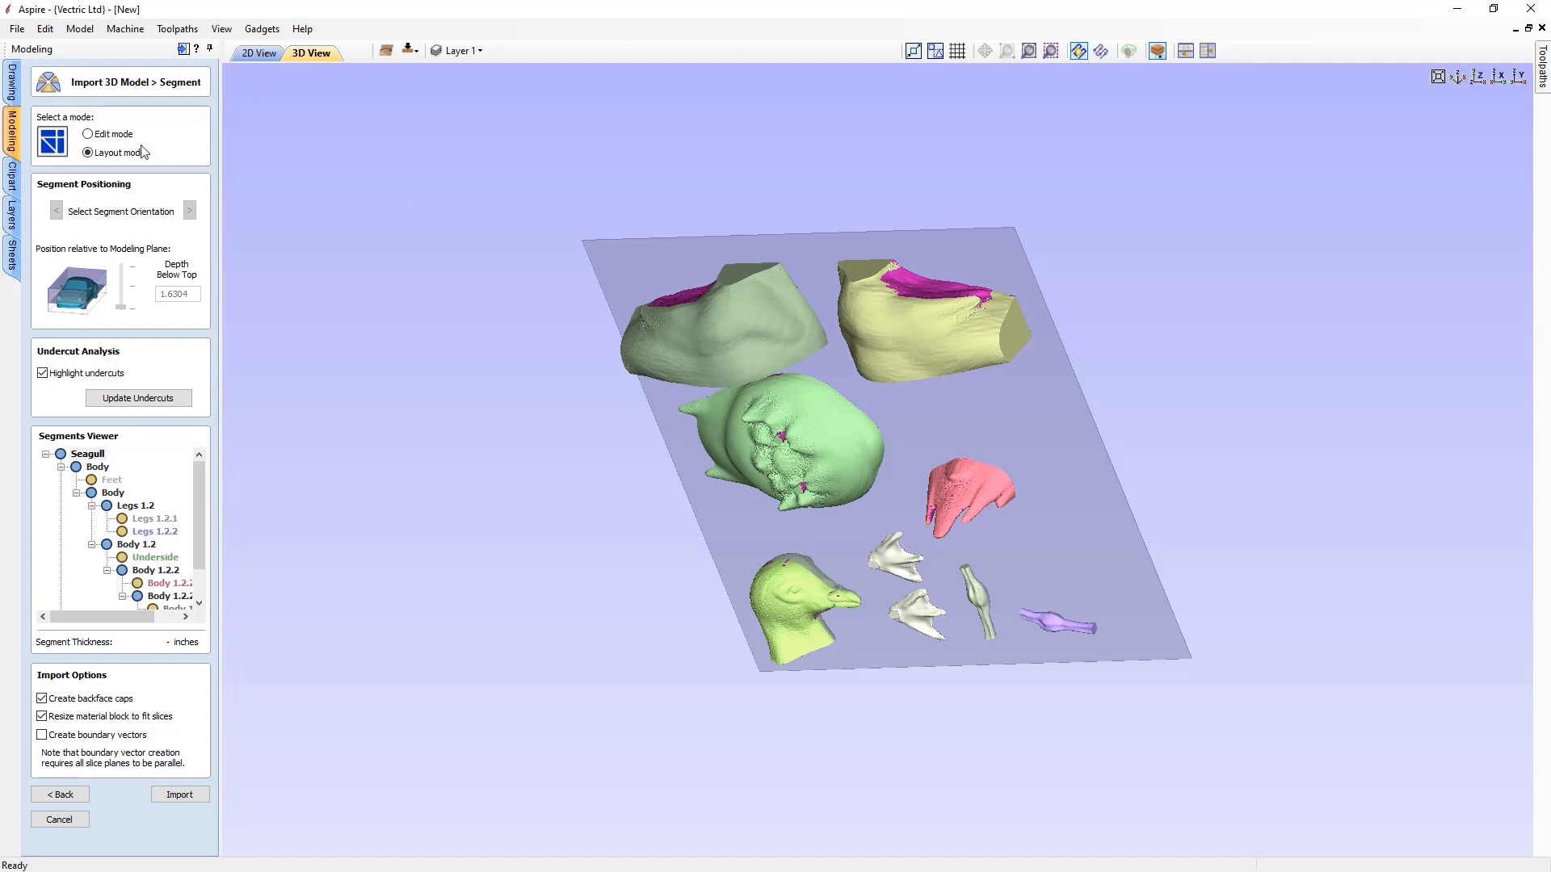
- Return to edit mode and delete the two lengthwise halves under Body 1.2.2.2
click(88, 134)
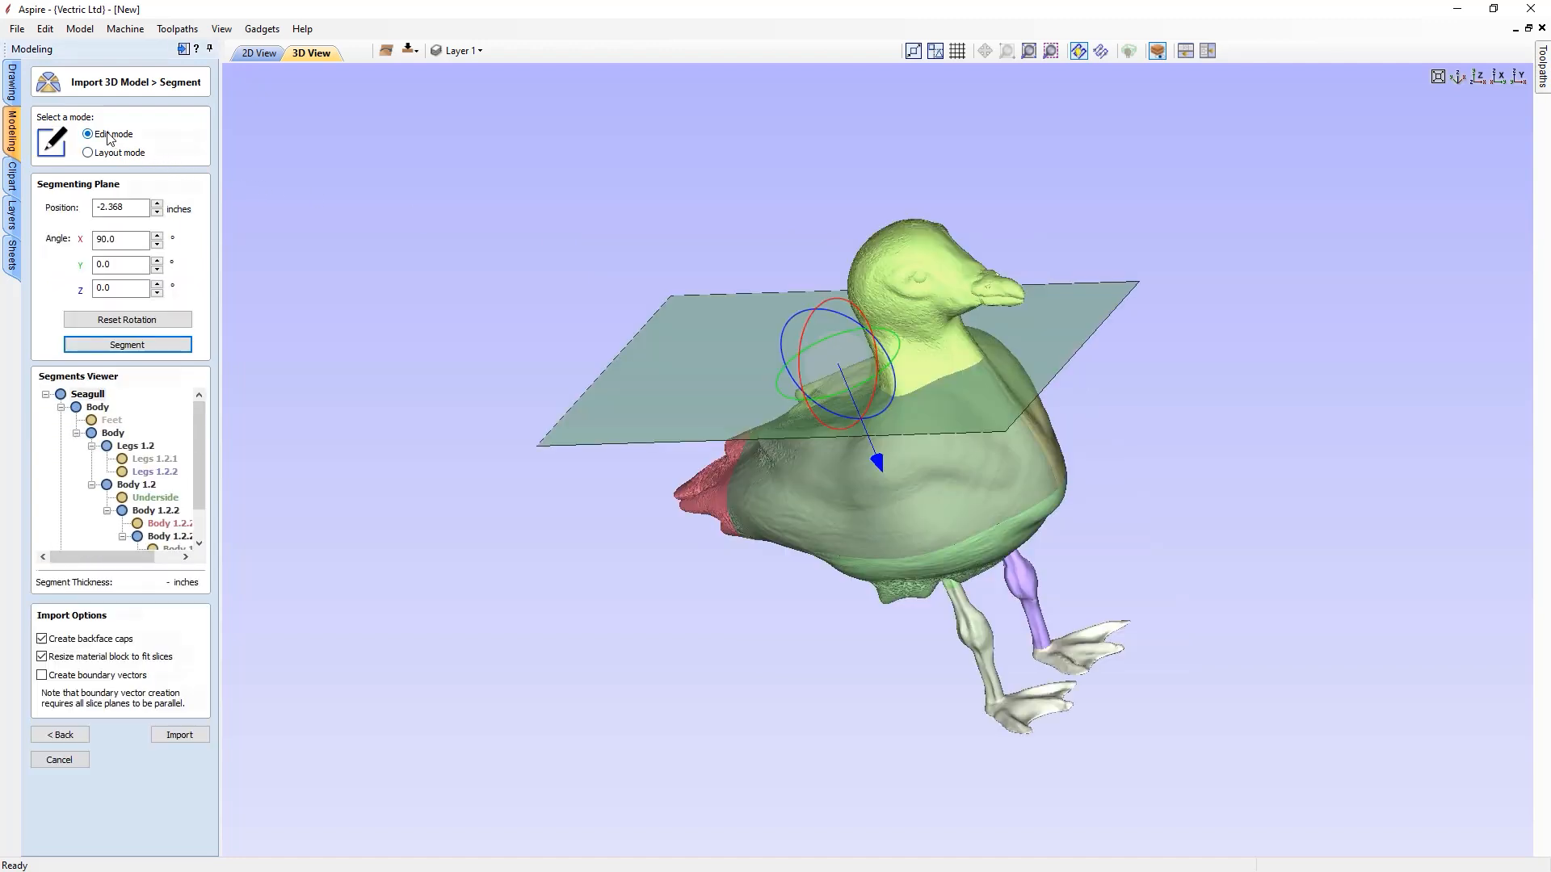
drag(524, 508, 957, 384)
click(161, 539)
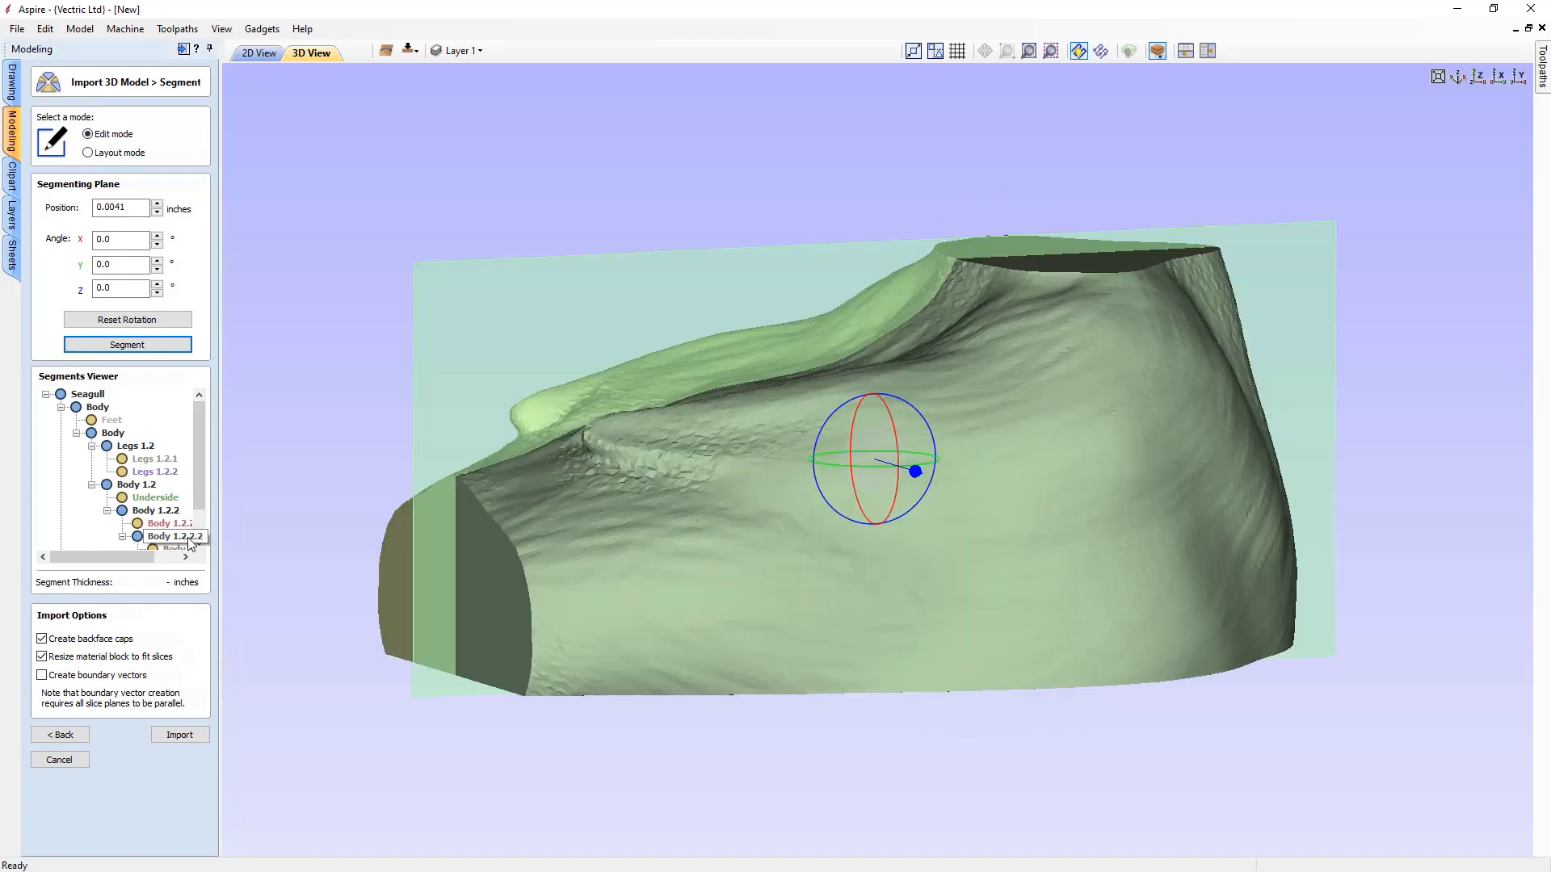
drag(780, 787, 721, 812)
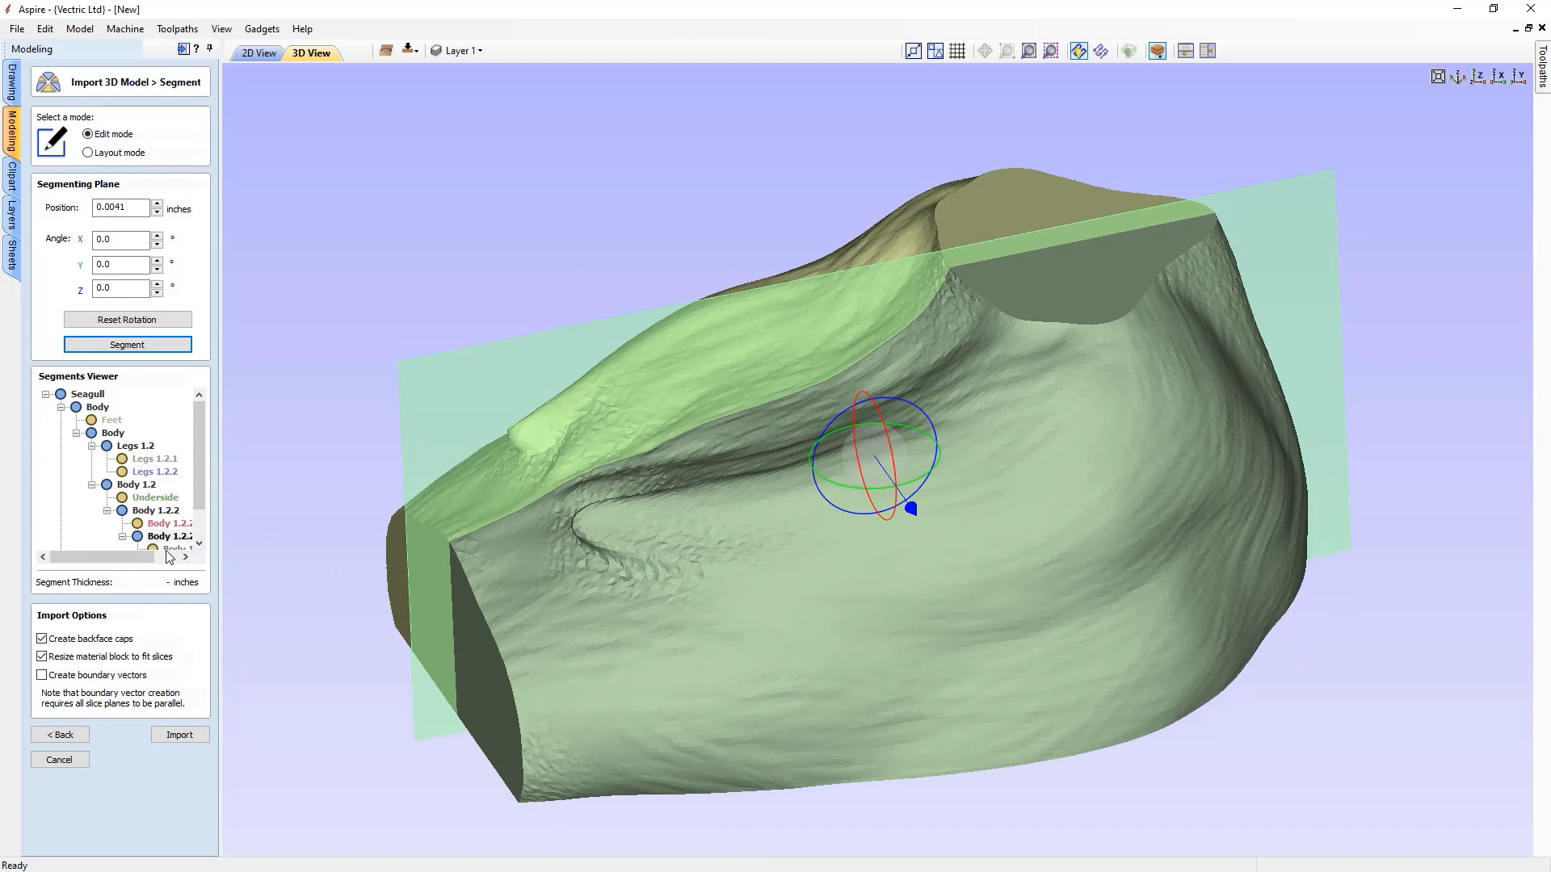
scroll(191, 500, down, 1)
drag(143, 556, 167, 553)
right_click(144, 499)
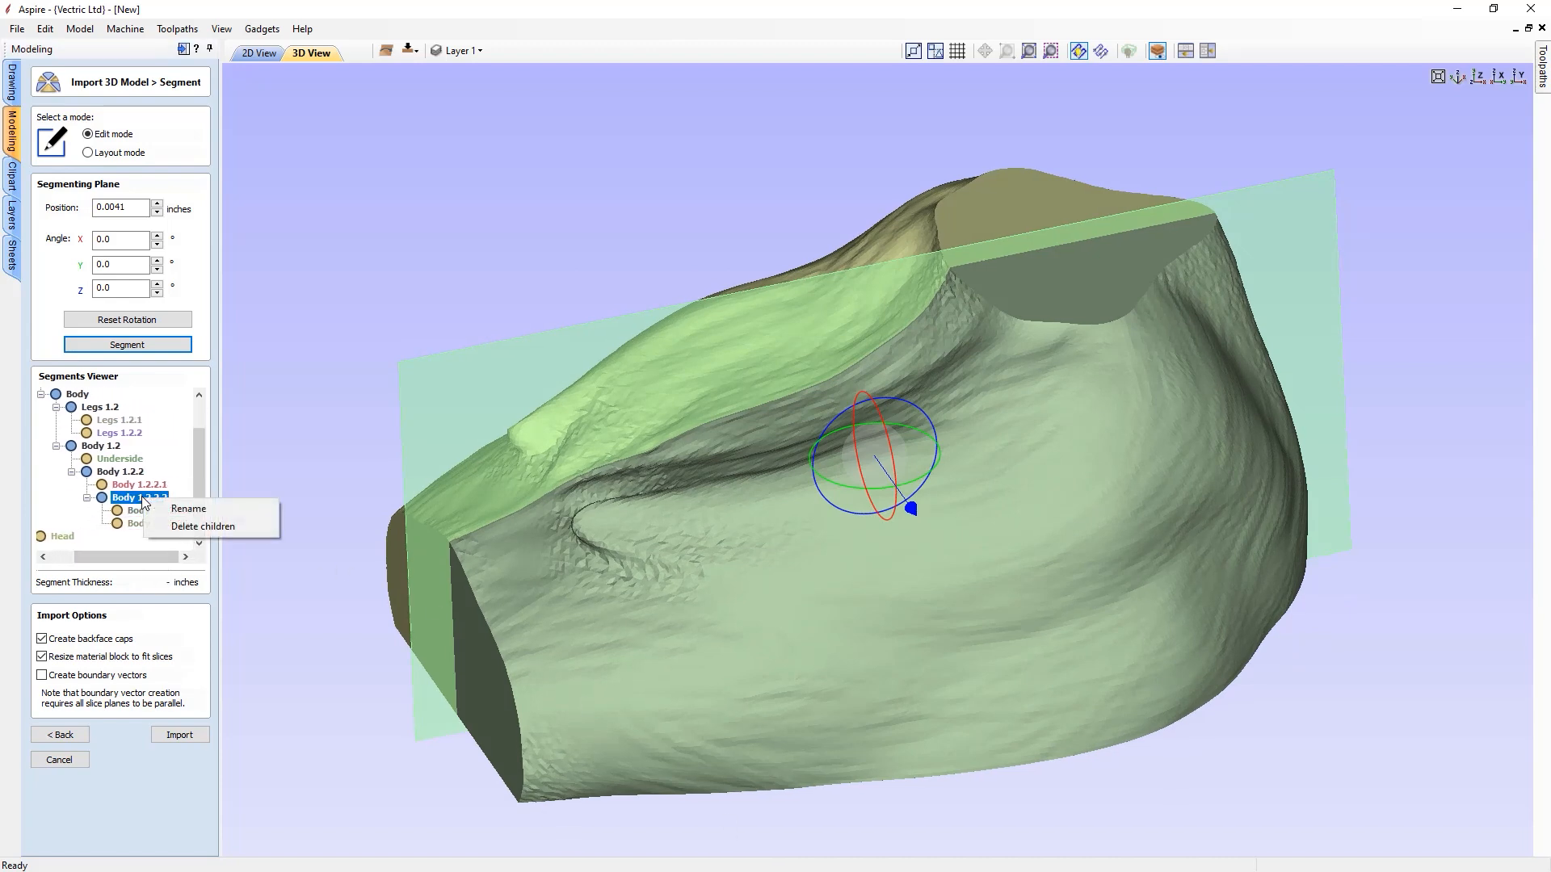
click(215, 528)
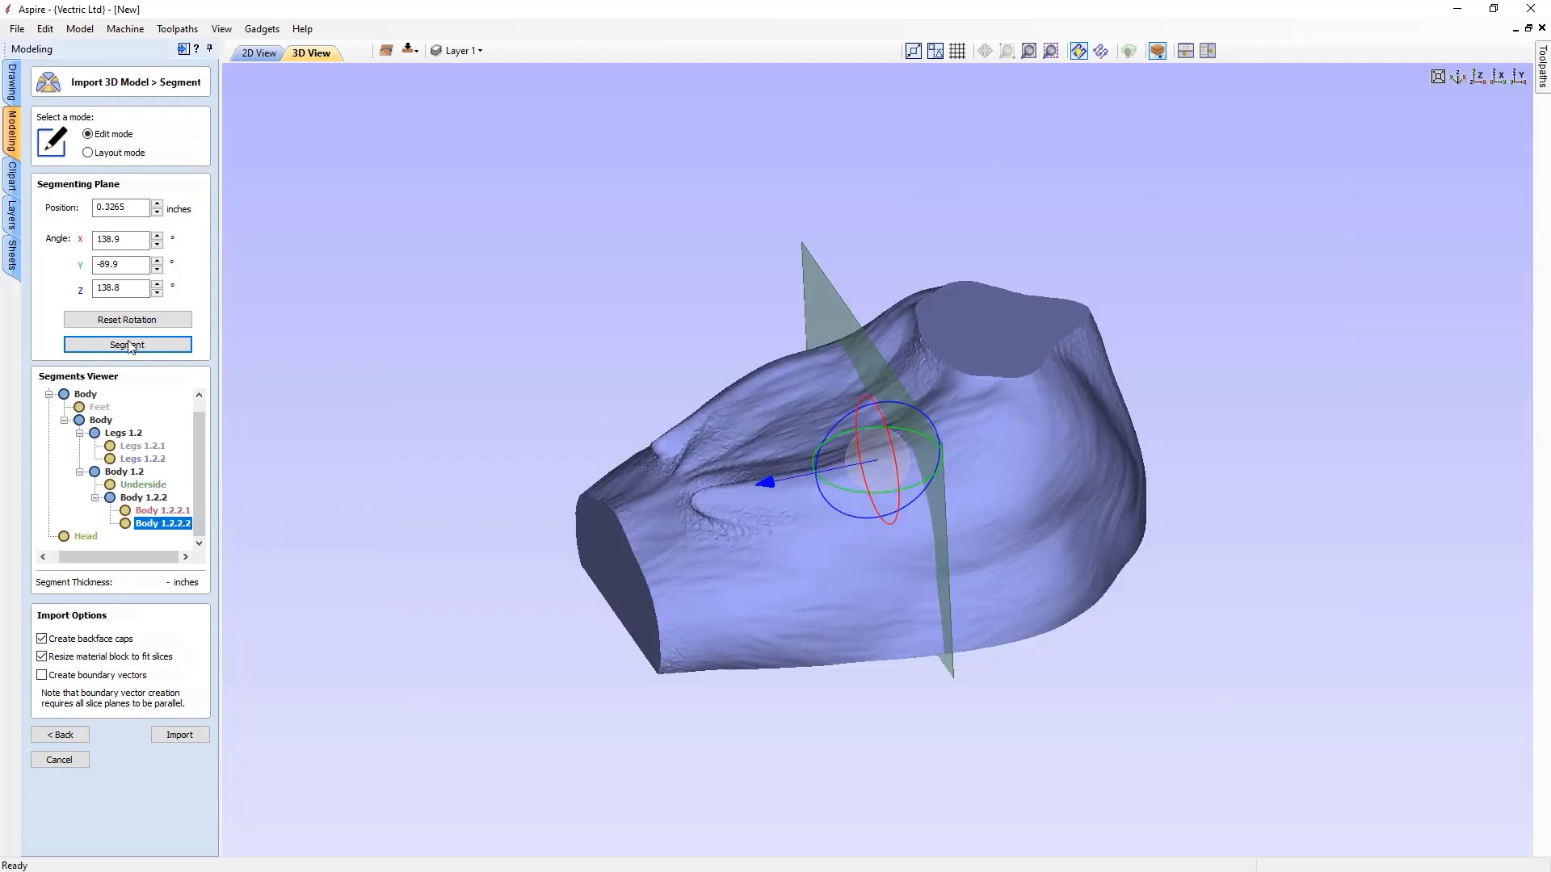
- Rotate the segmenting plane of Body 1.2.2.2 to roughly horizontal, at a Z angle of about 227.5°
drag(839, 420, 617, 742)
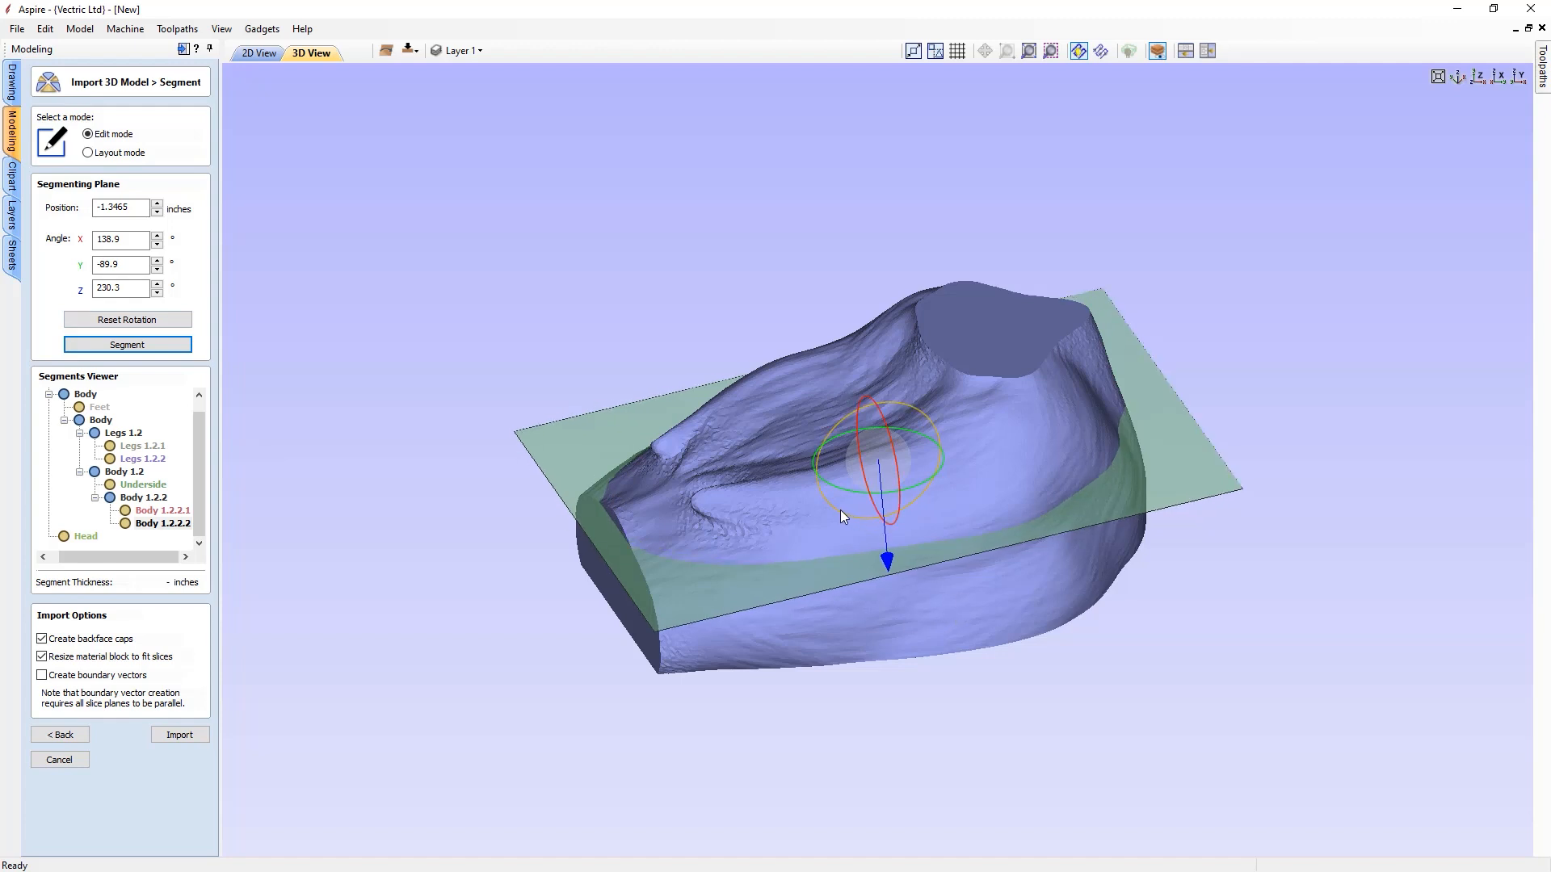
mouse_move(825, 498)
mouse_down()
mouse_move(870, 521)
mouse_move(801, 486)
mouse_up()
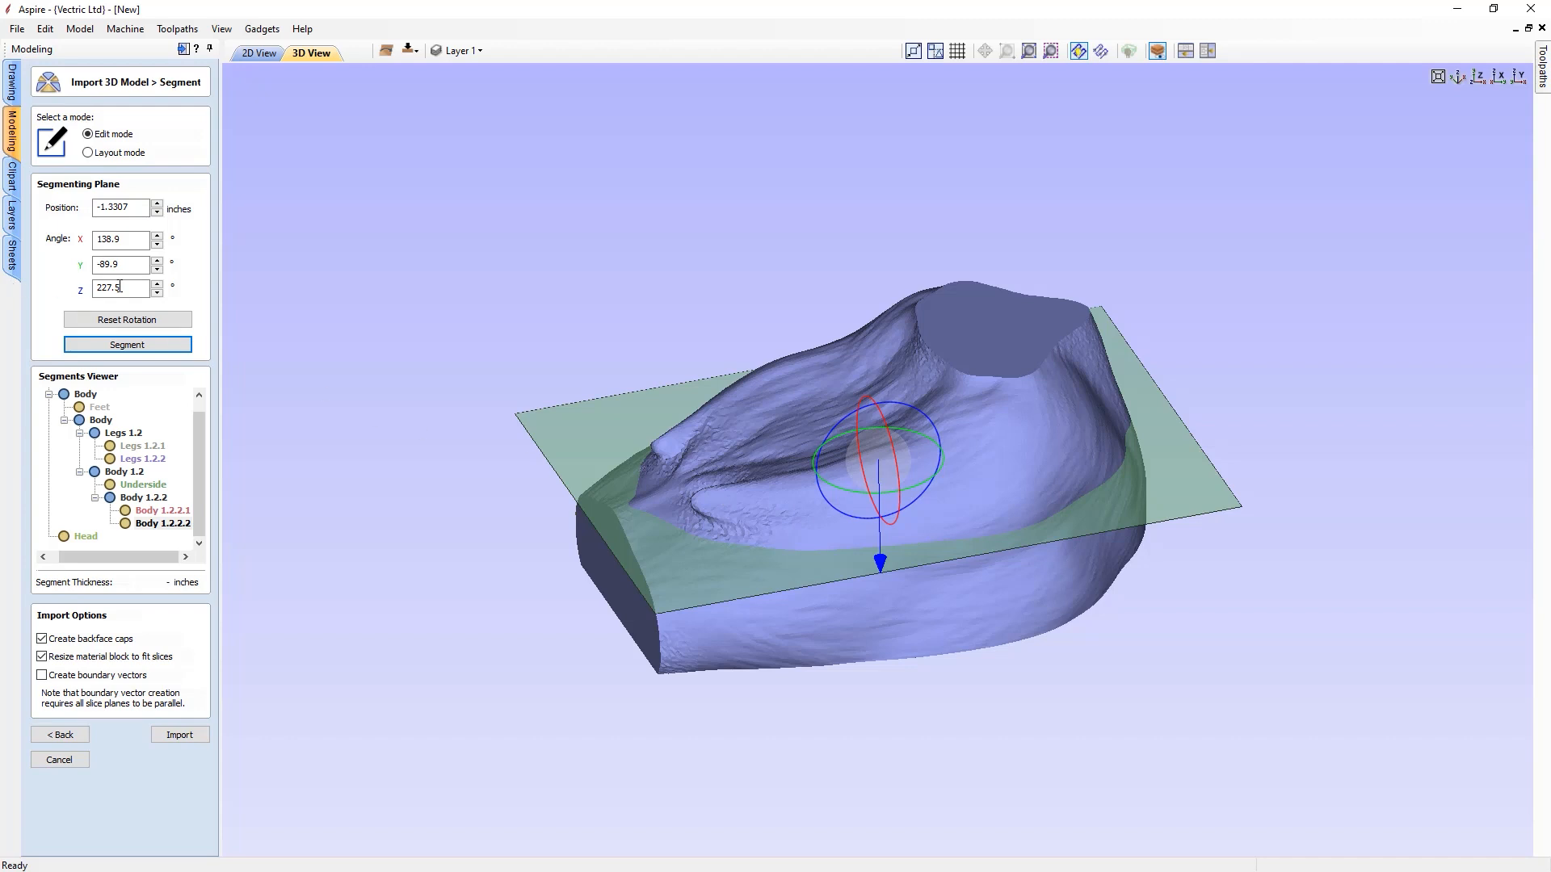
click(129, 289)
drag(129, 289, 80, 290)
drag(915, 625, 917, 521)
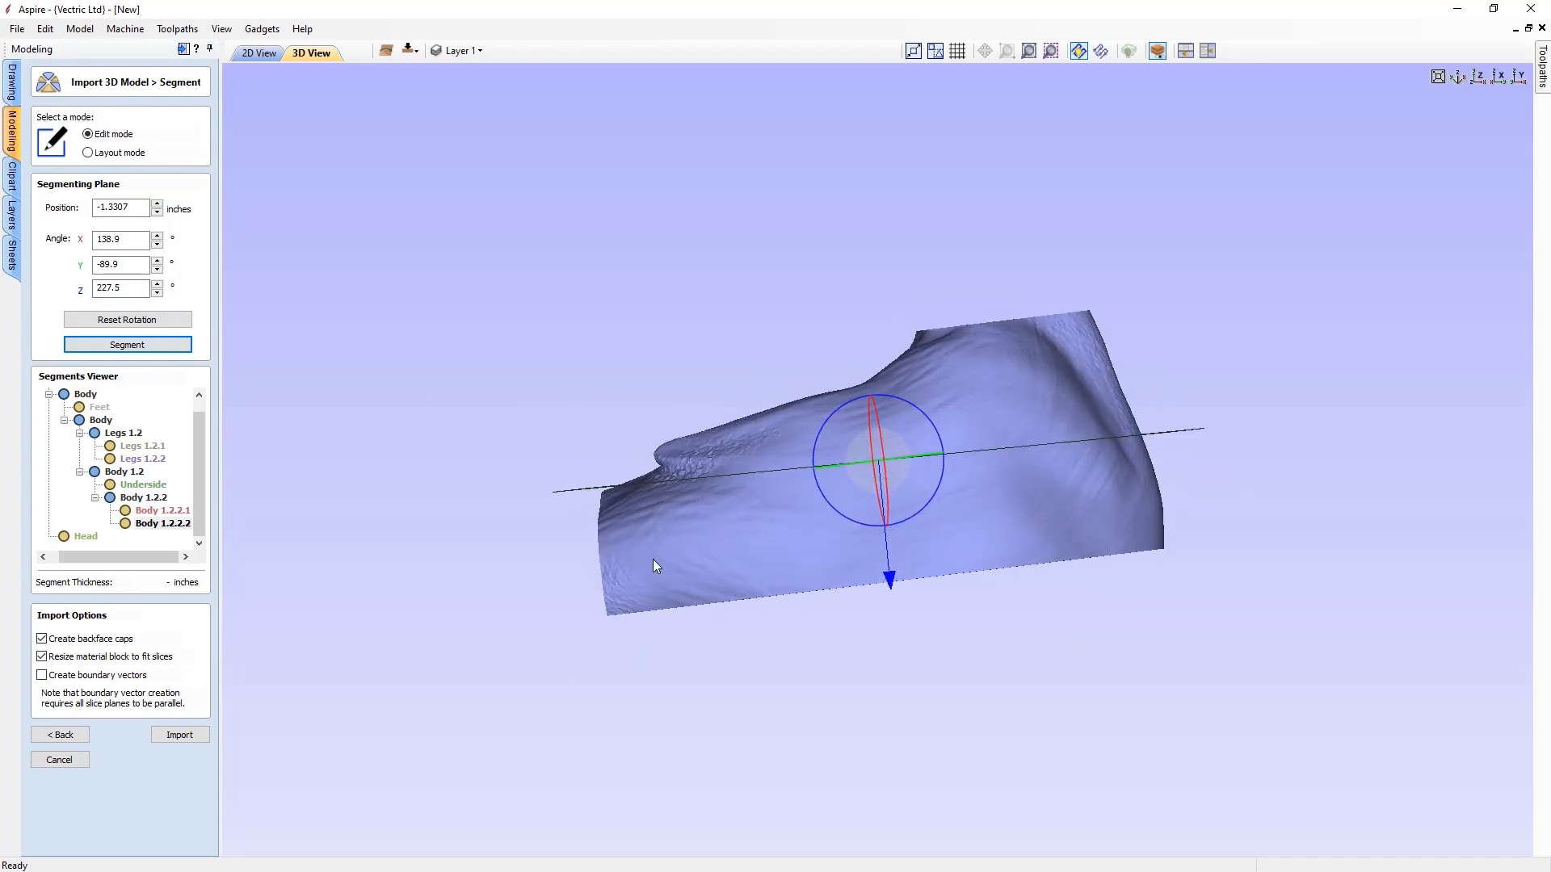
drag(624, 628, 732, 628)
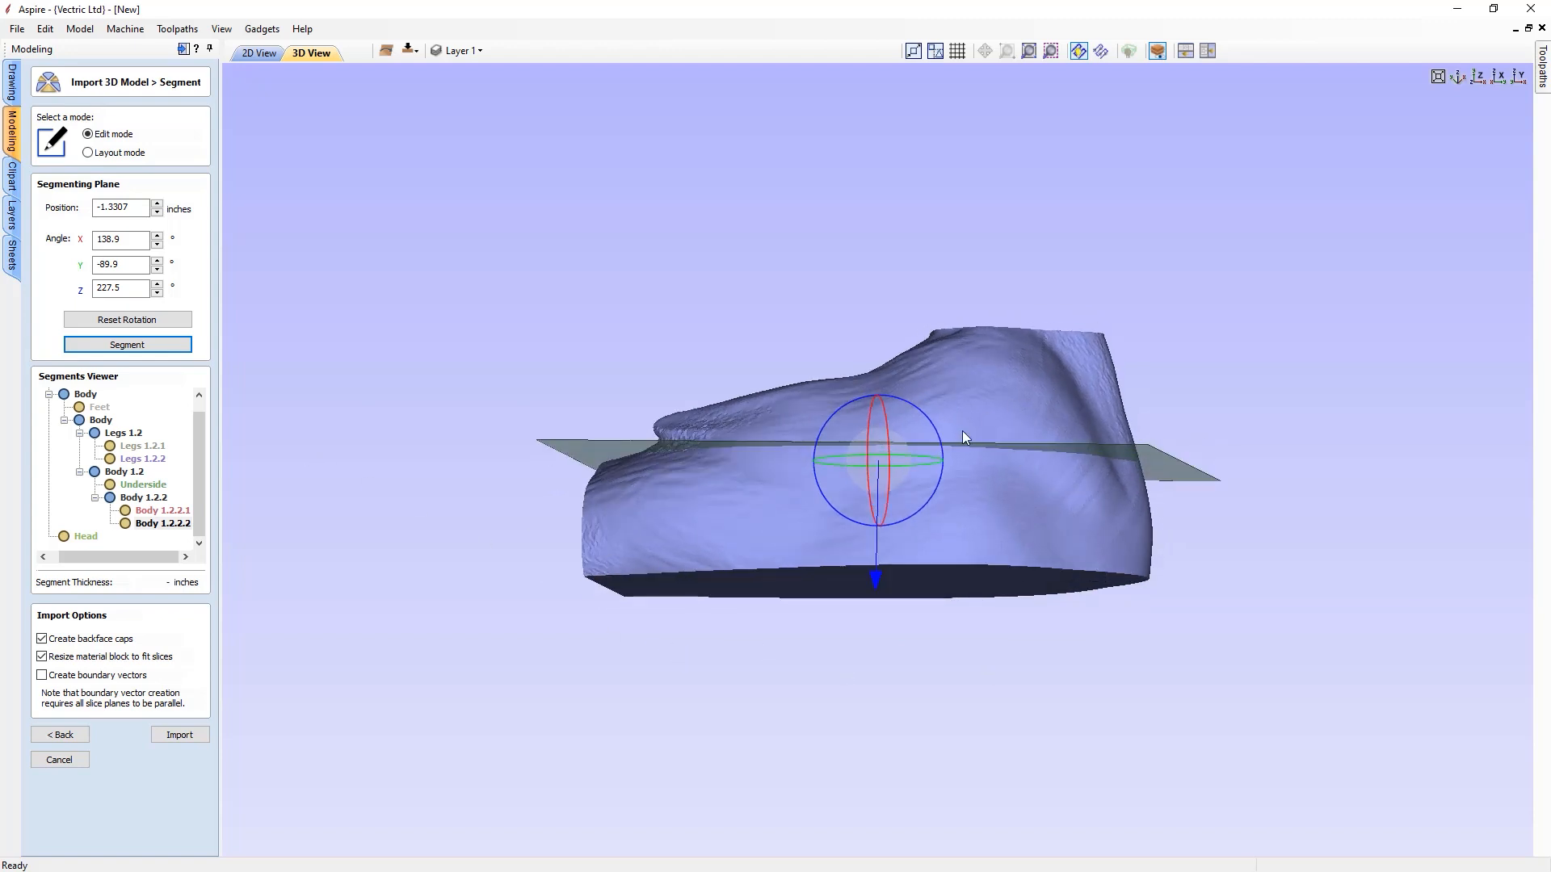
- Split Body 1.2.2.2 along a level plane at Z angle 228.9° and position -1.5881 inches, just below the wing tips
click(1480, 79)
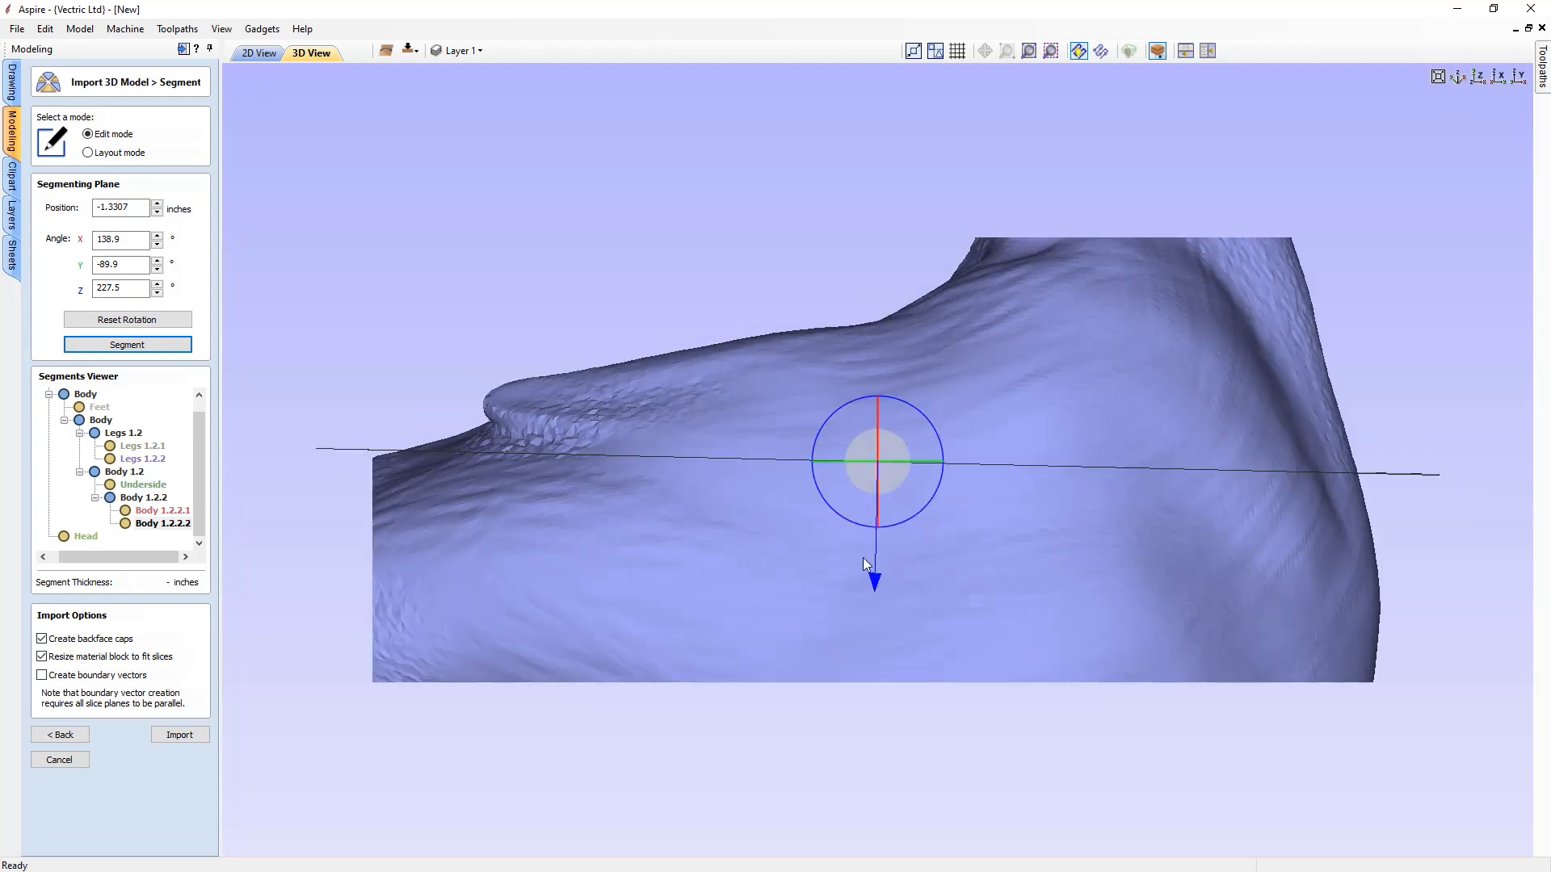
drag(922, 517, 930, 514)
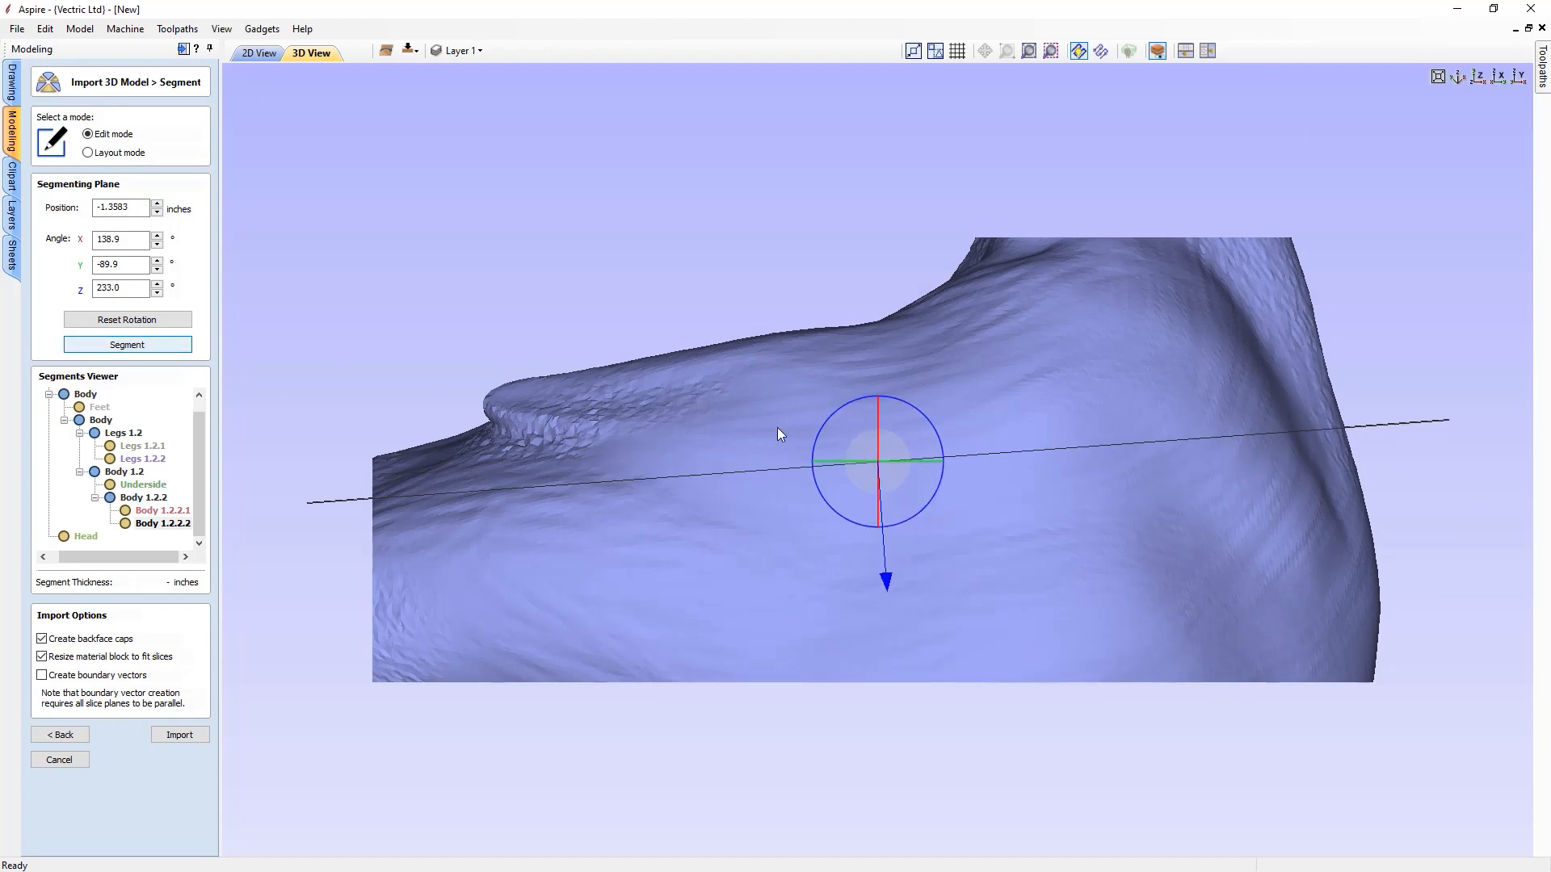
drag(928, 496, 927, 502)
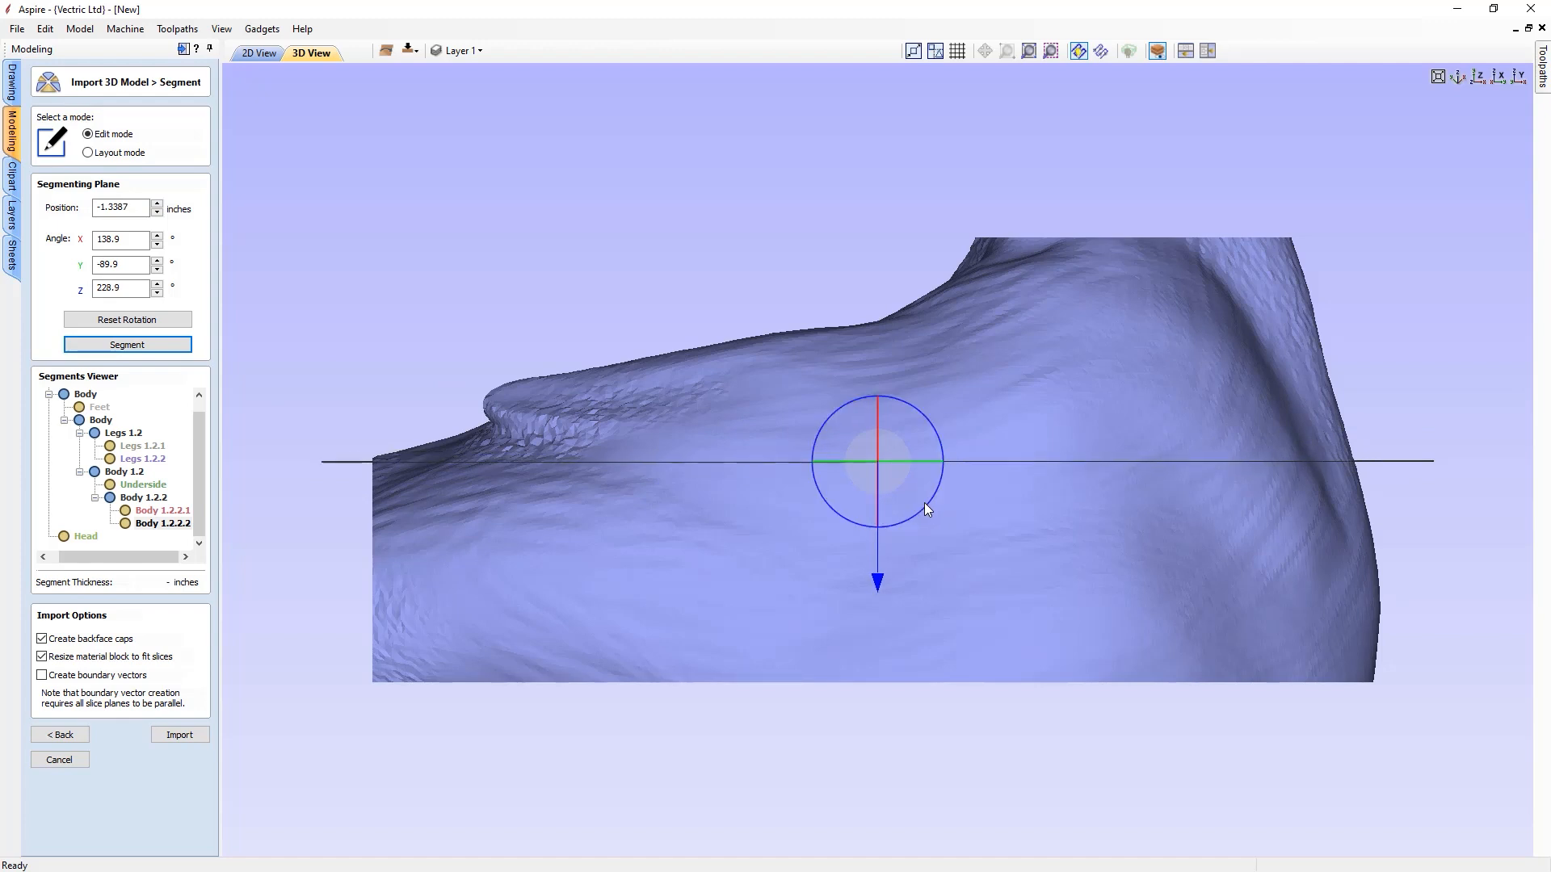
drag(875, 575, 879, 535)
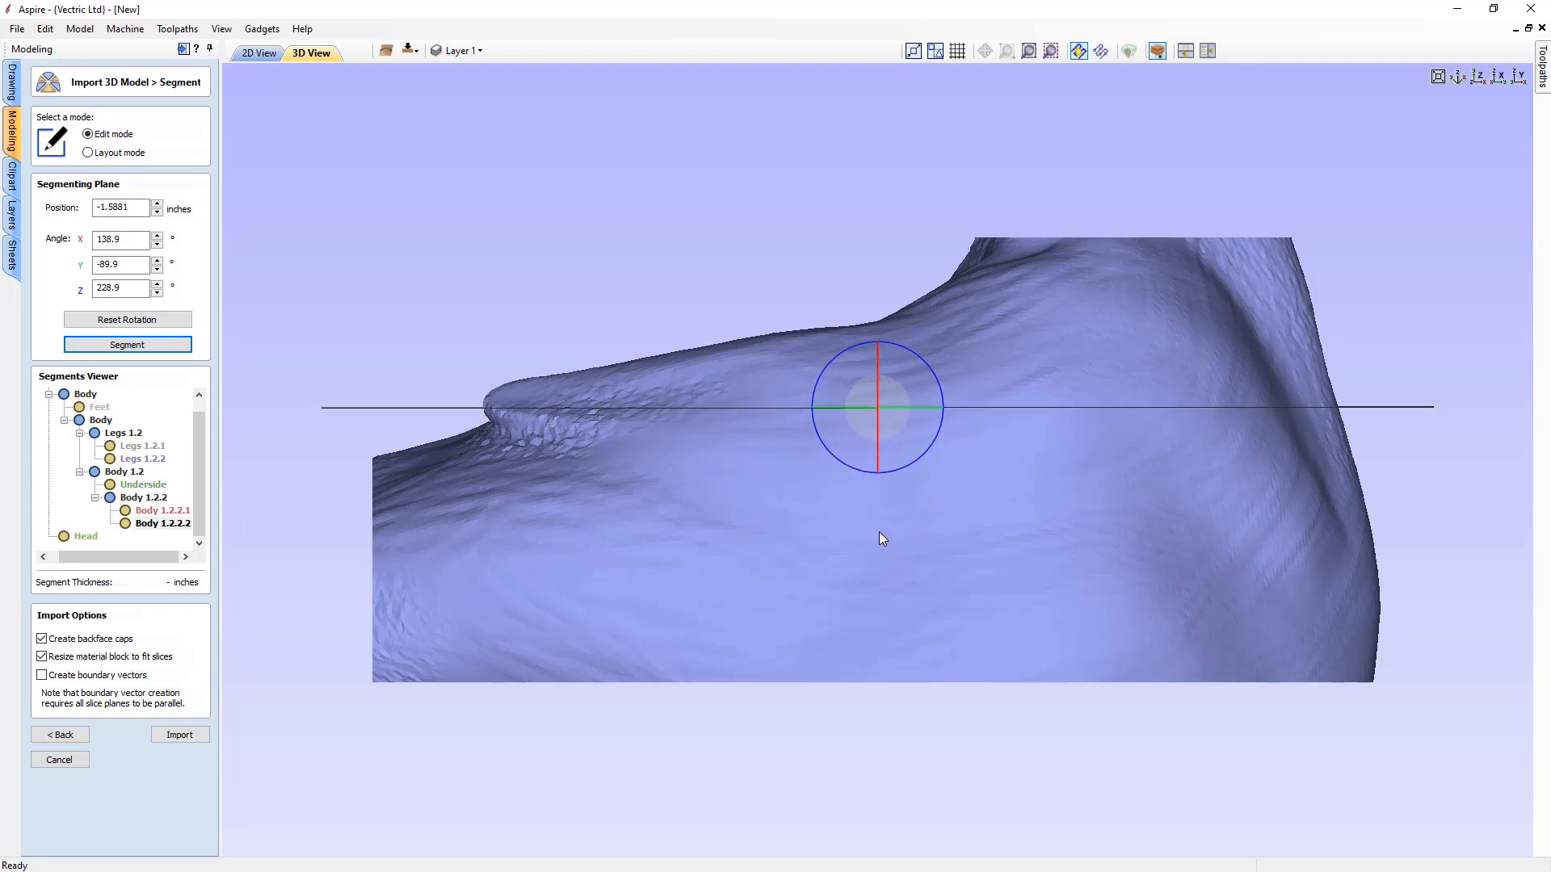
click(148, 347)
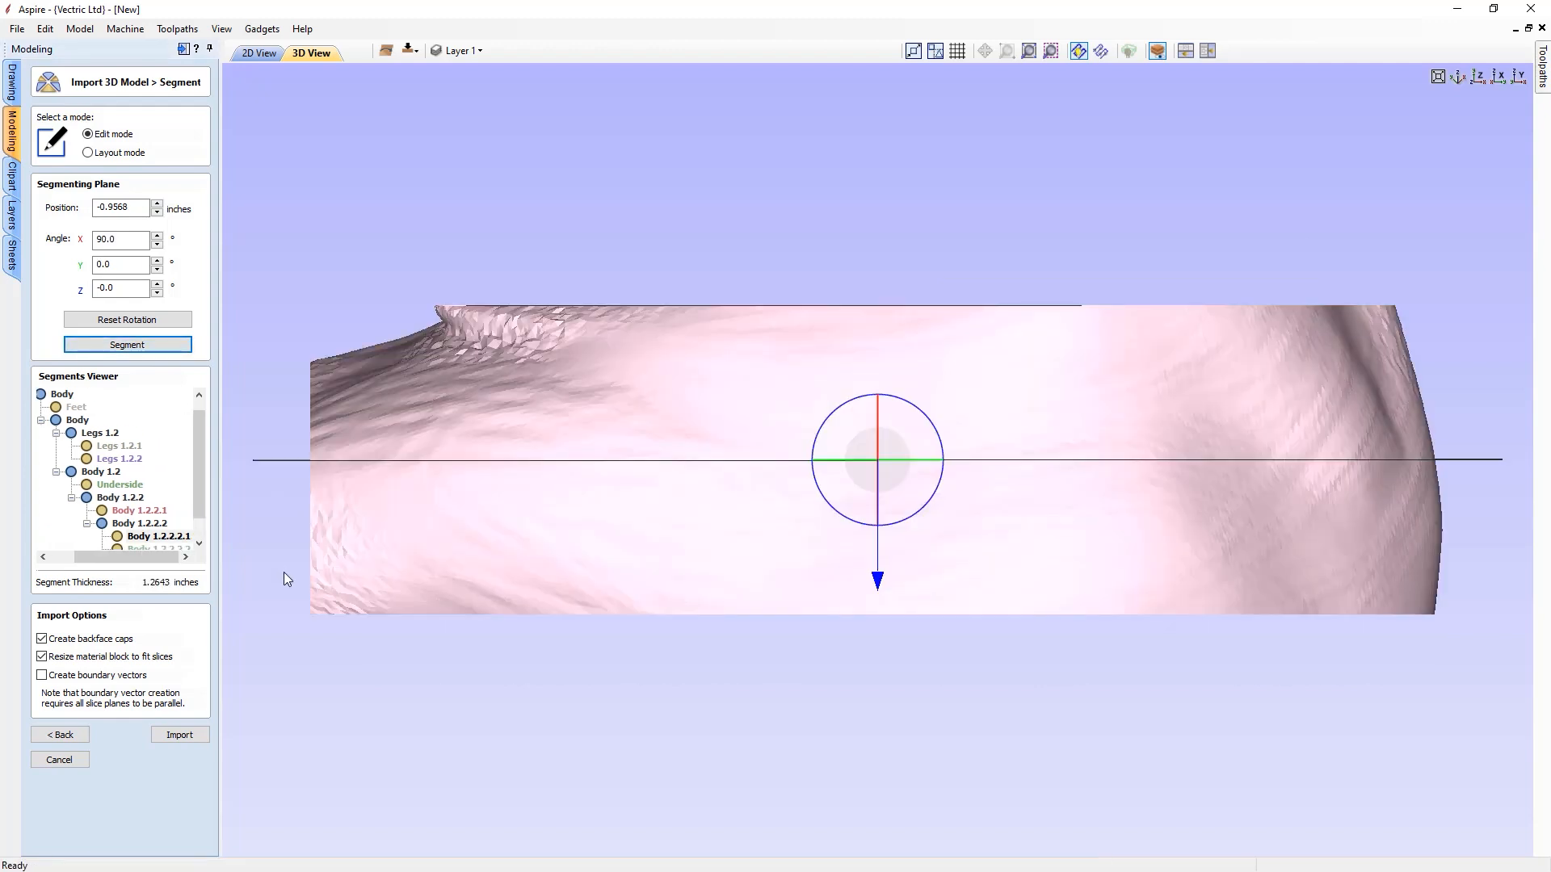
- Inspect the two new segments, Body 1.2.2.2.2 and Body 1.2.2.2.1, from above
drag(202, 503, 203, 523)
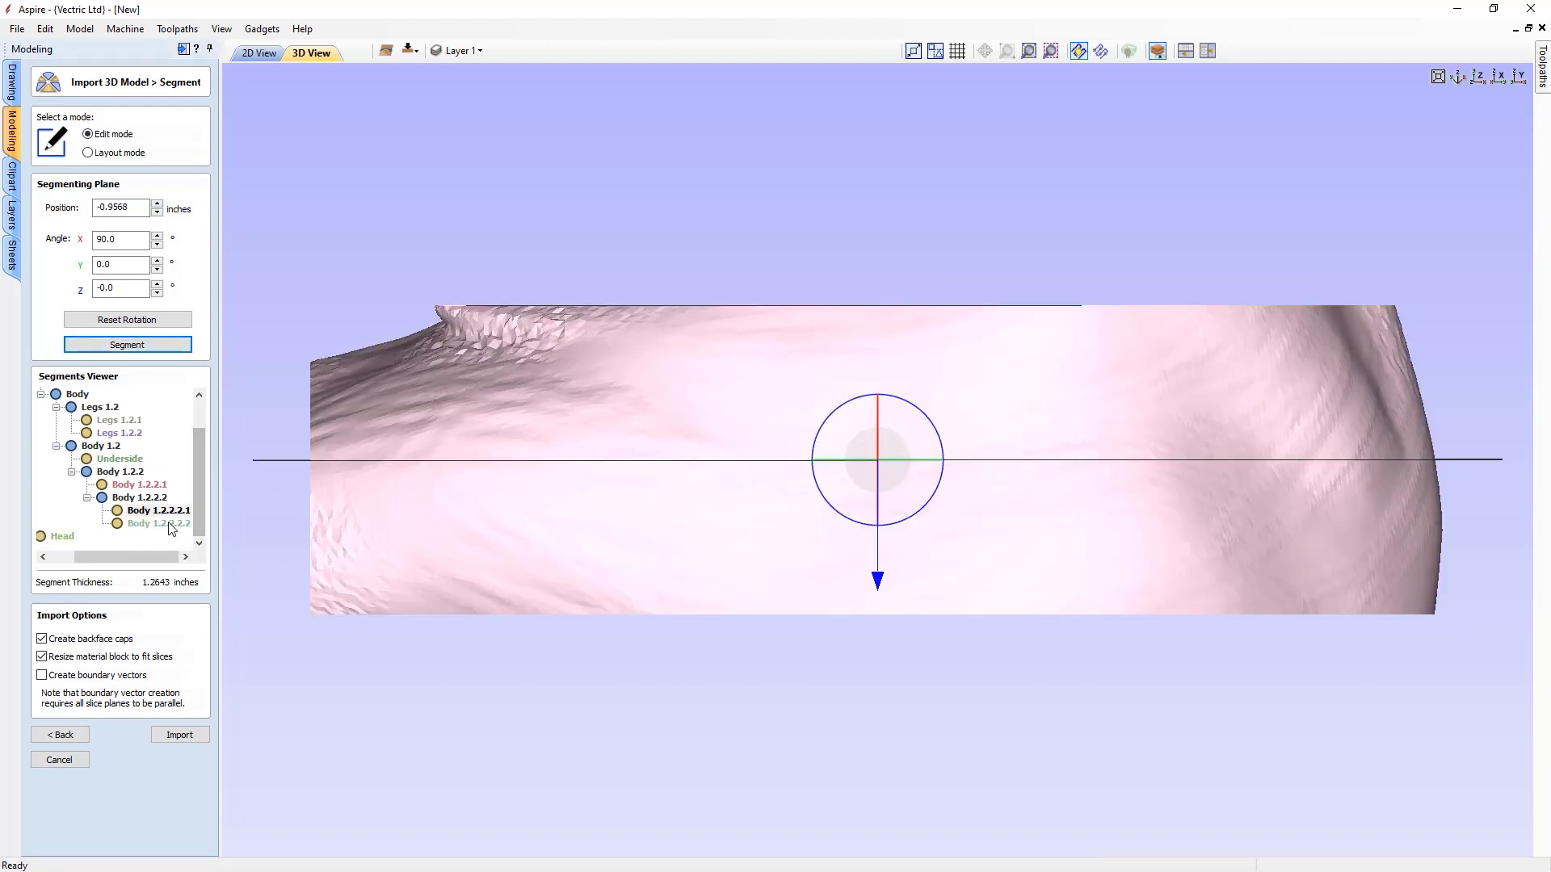
click(170, 525)
drag(935, 633, 1034, 844)
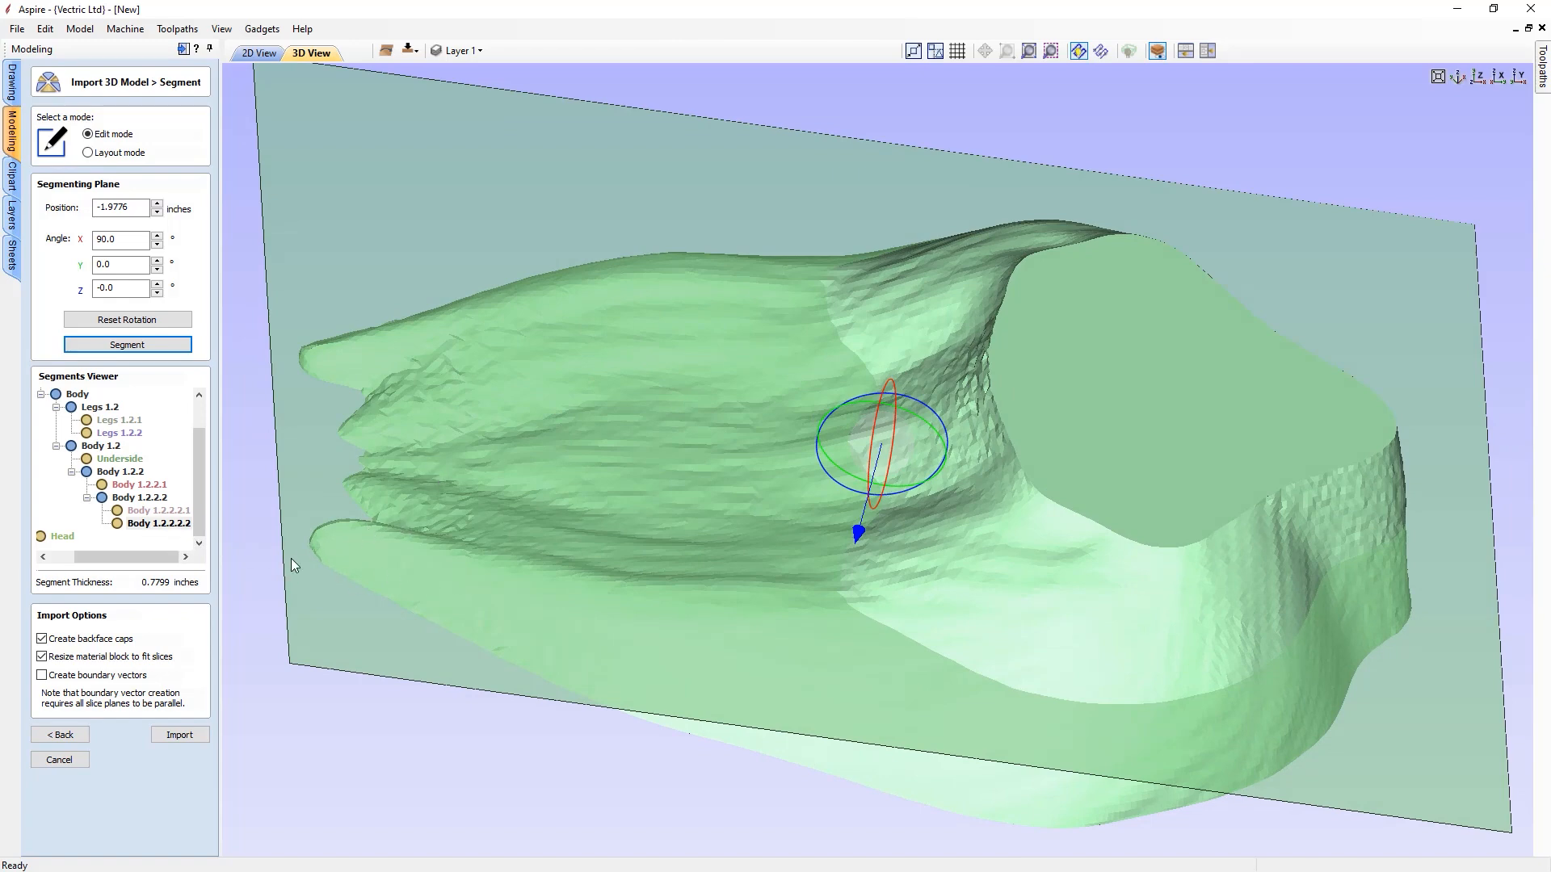
click(157, 510)
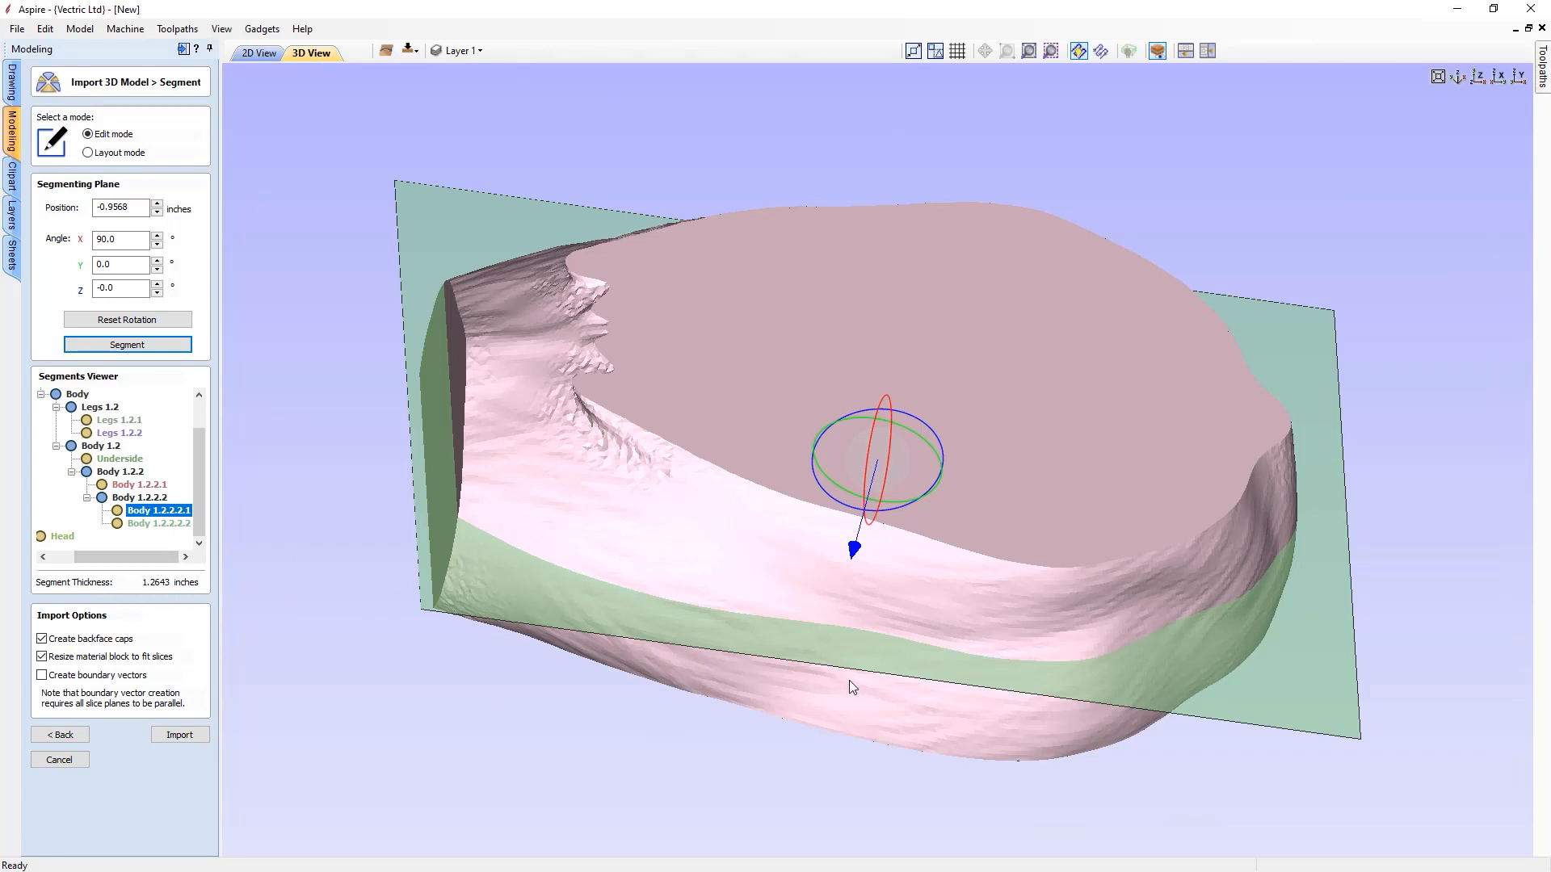
drag(1321, 791, 895, 514)
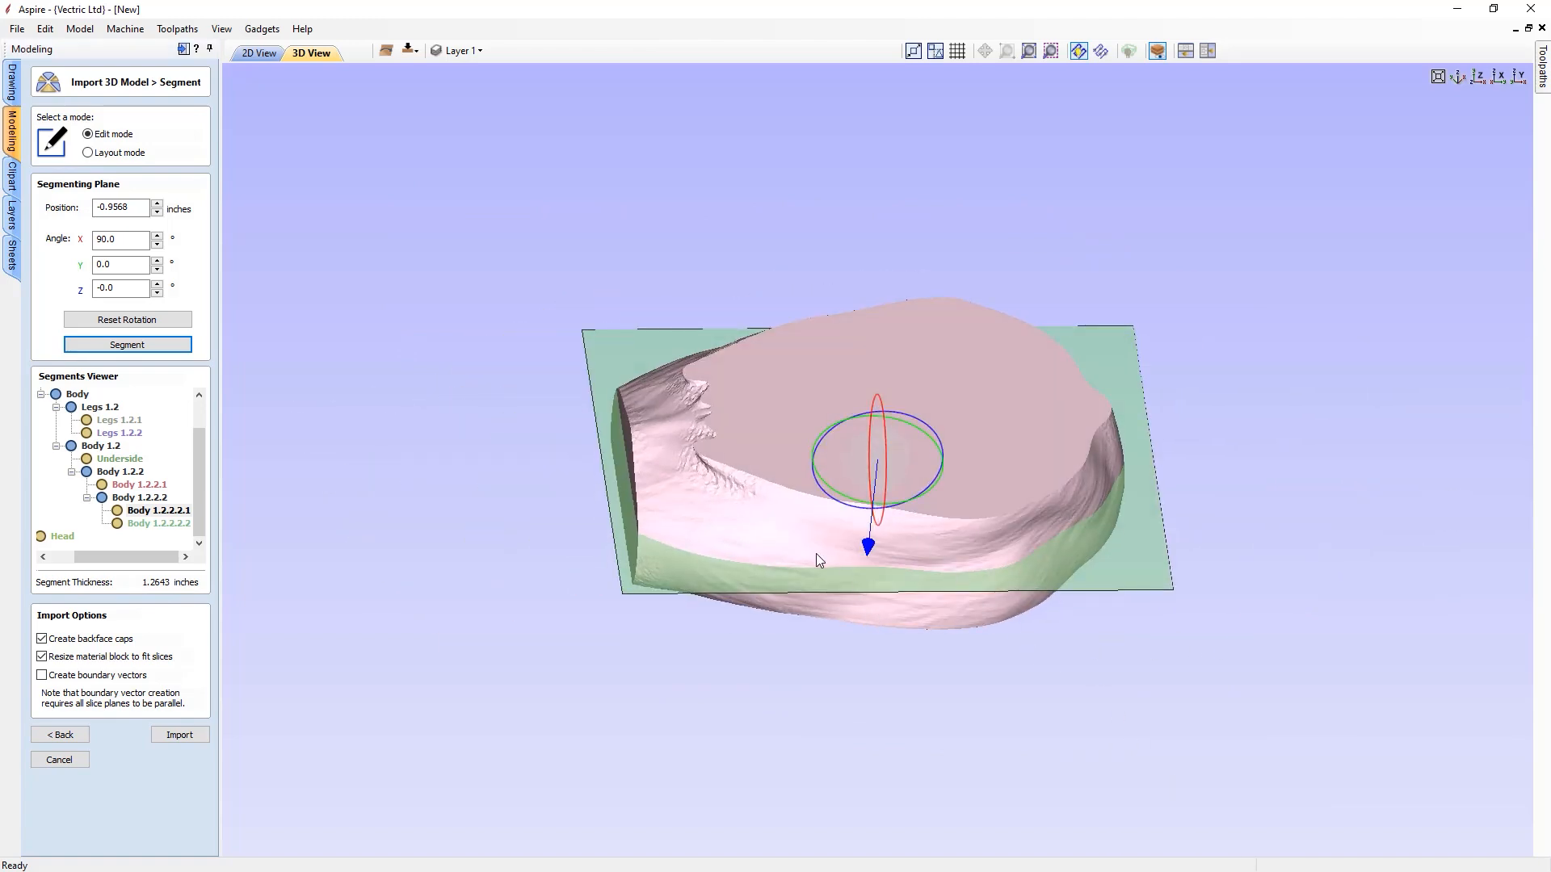
- Split Body 1.2.2.2.1 lengthwise along a plane reset to 0° on all axes at position 0.0041 inches, and switch to layout mode
click(131, 322)
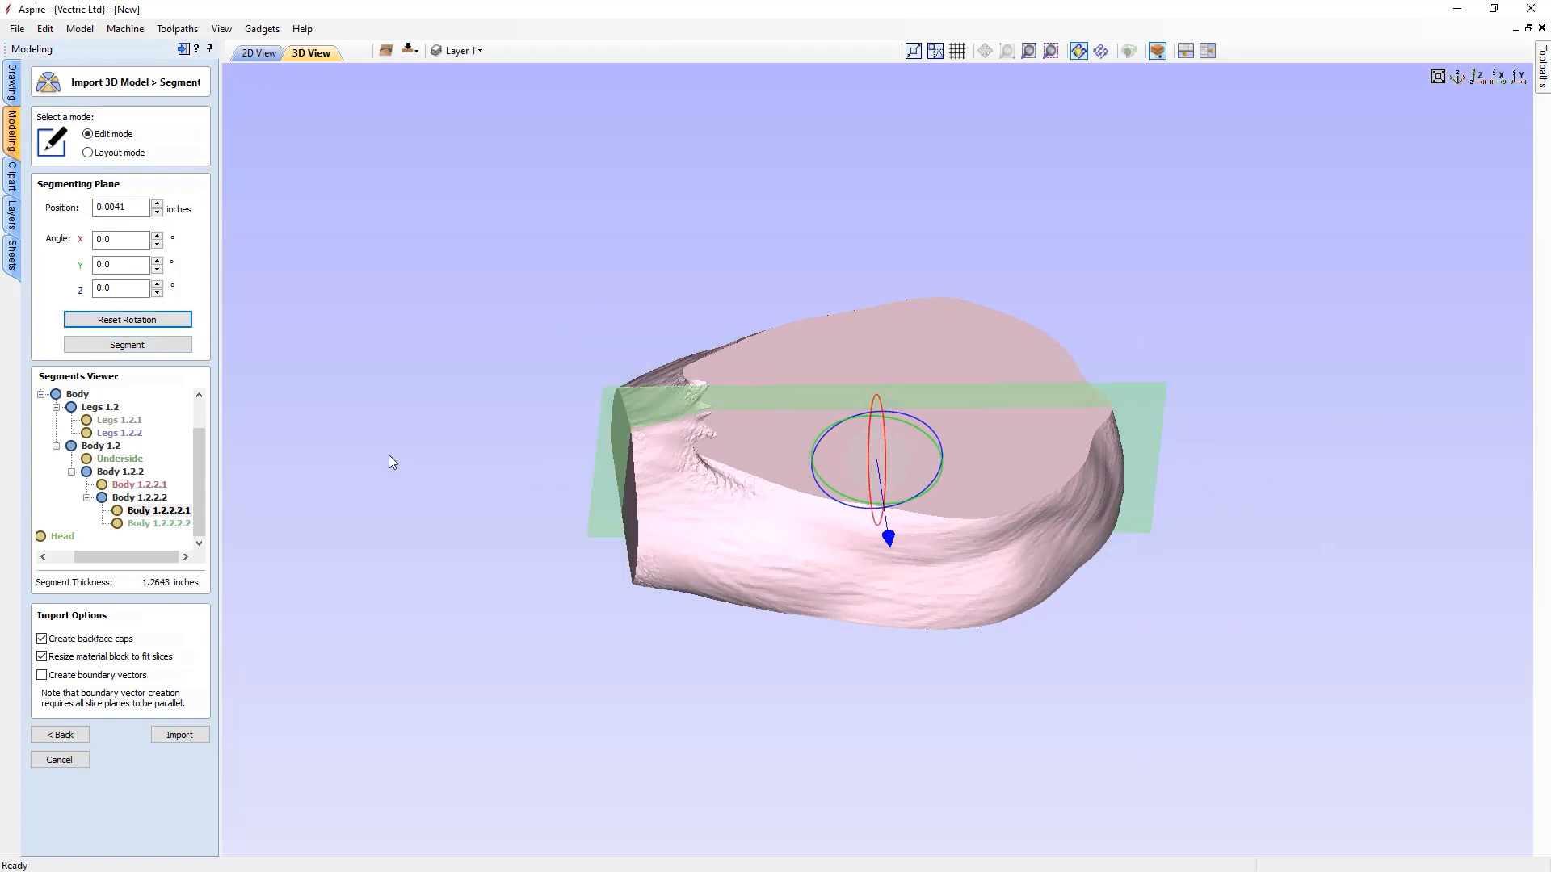
click(141, 346)
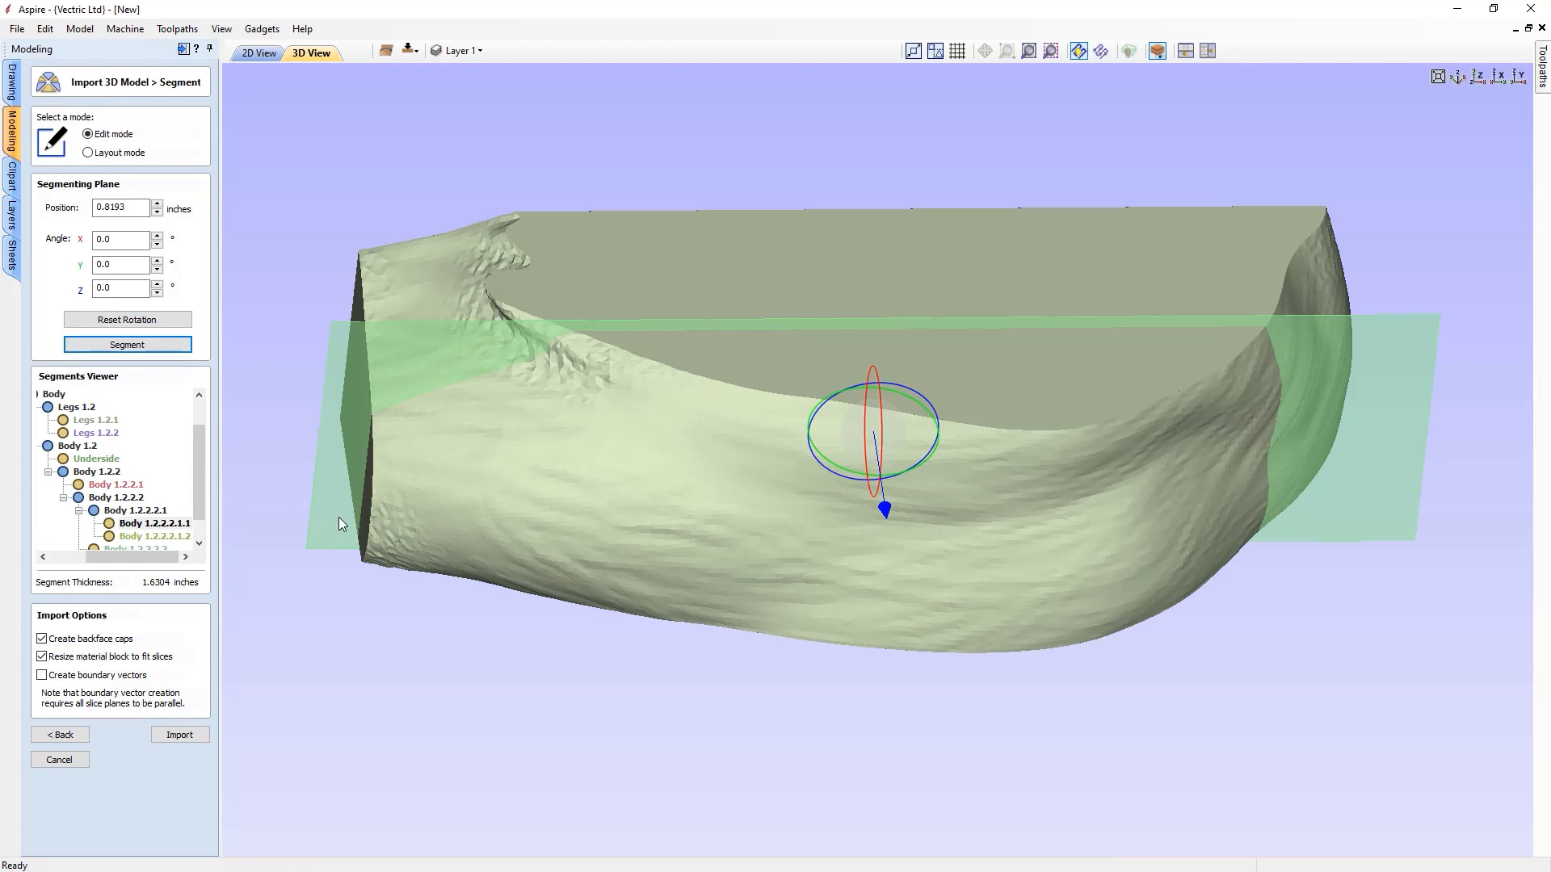
click(100, 154)
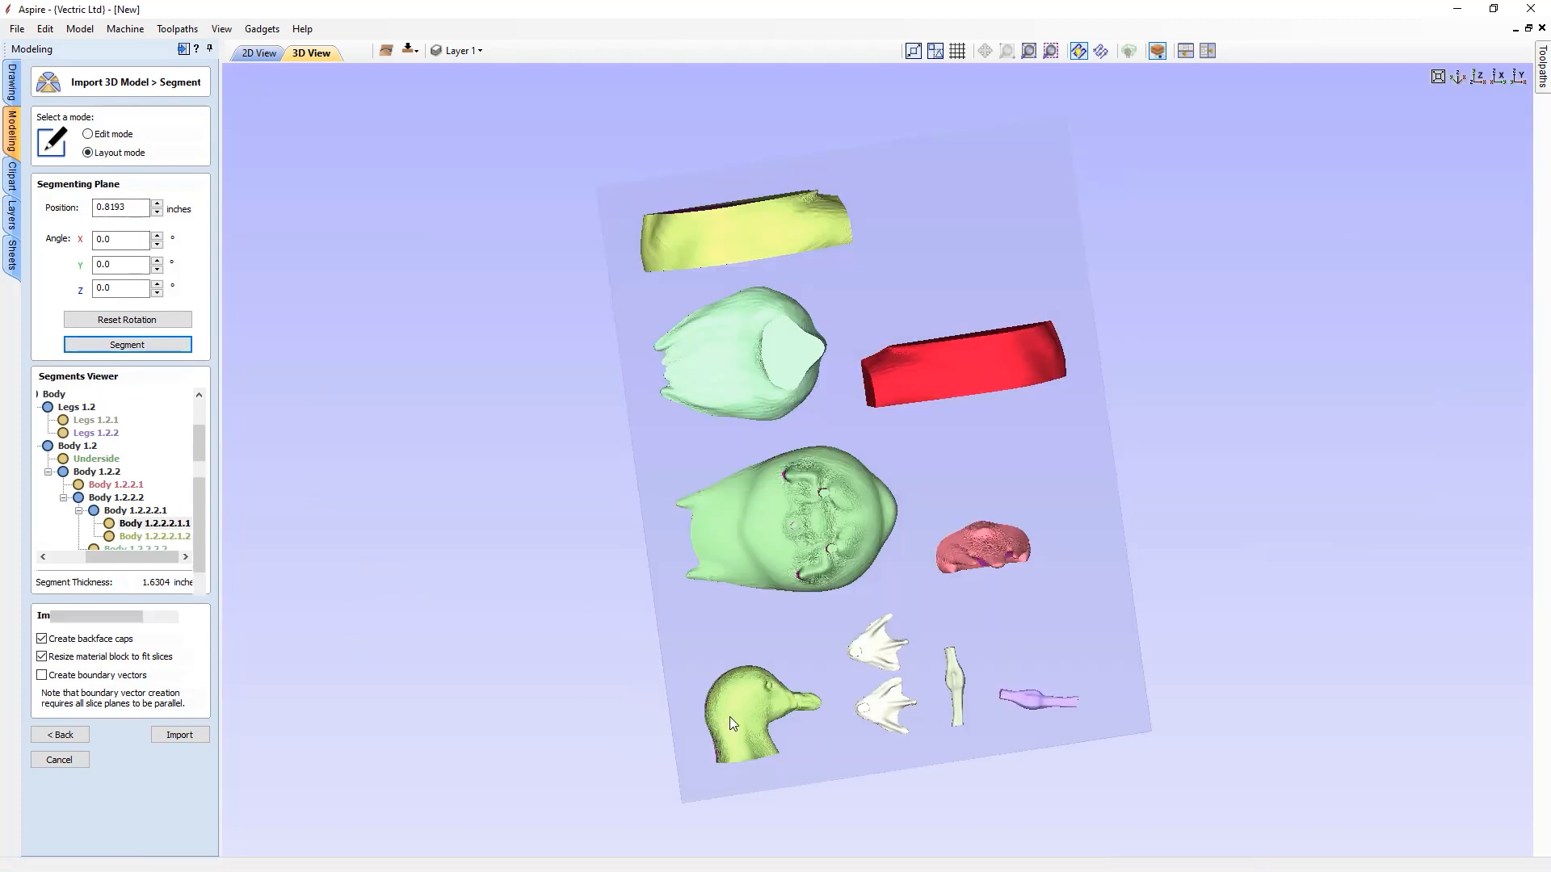
- Select the tail segment Body 1.2.2.1 in the layout and cycle its orientation three times forward so its tail points lie sideways
click(963, 444)
drag(969, 448, 957, 671)
drag(969, 452, 981, 416)
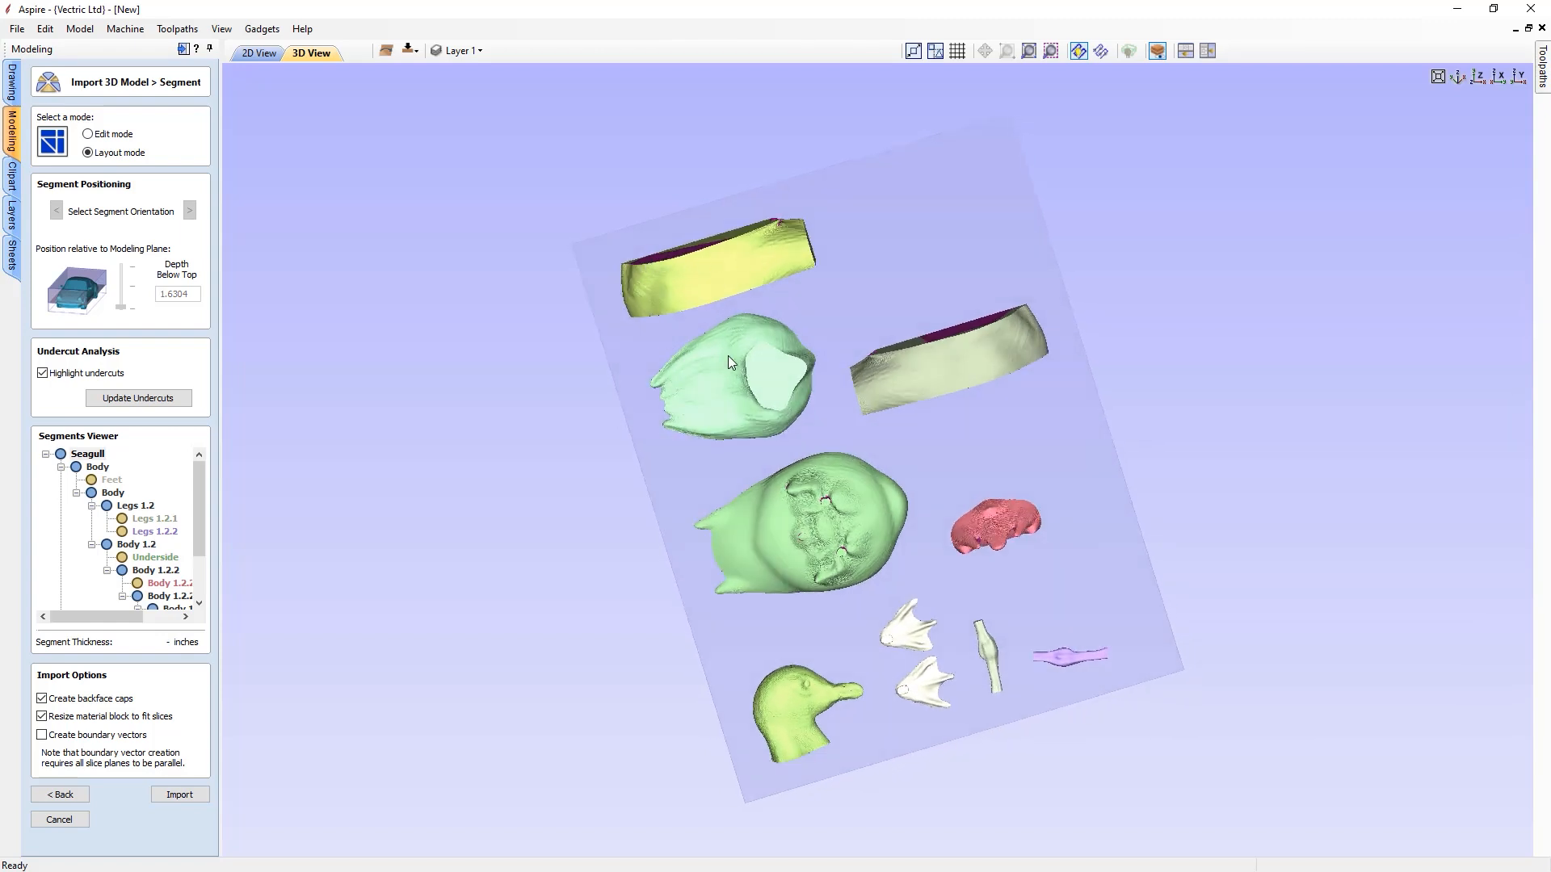
drag(956, 416, 941, 360)
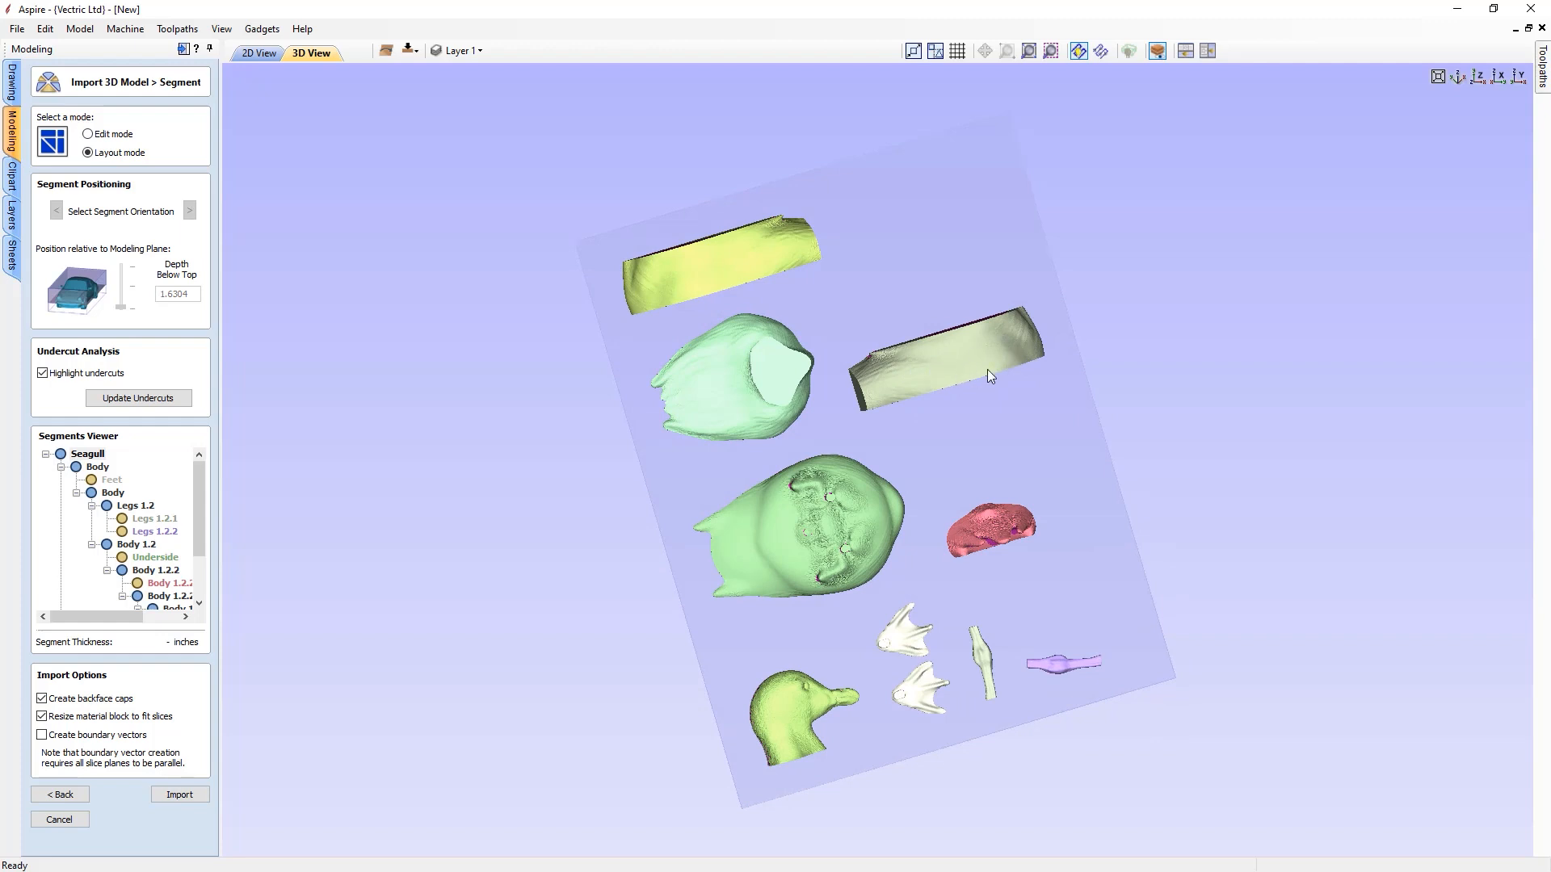
drag(959, 464, 913, 413)
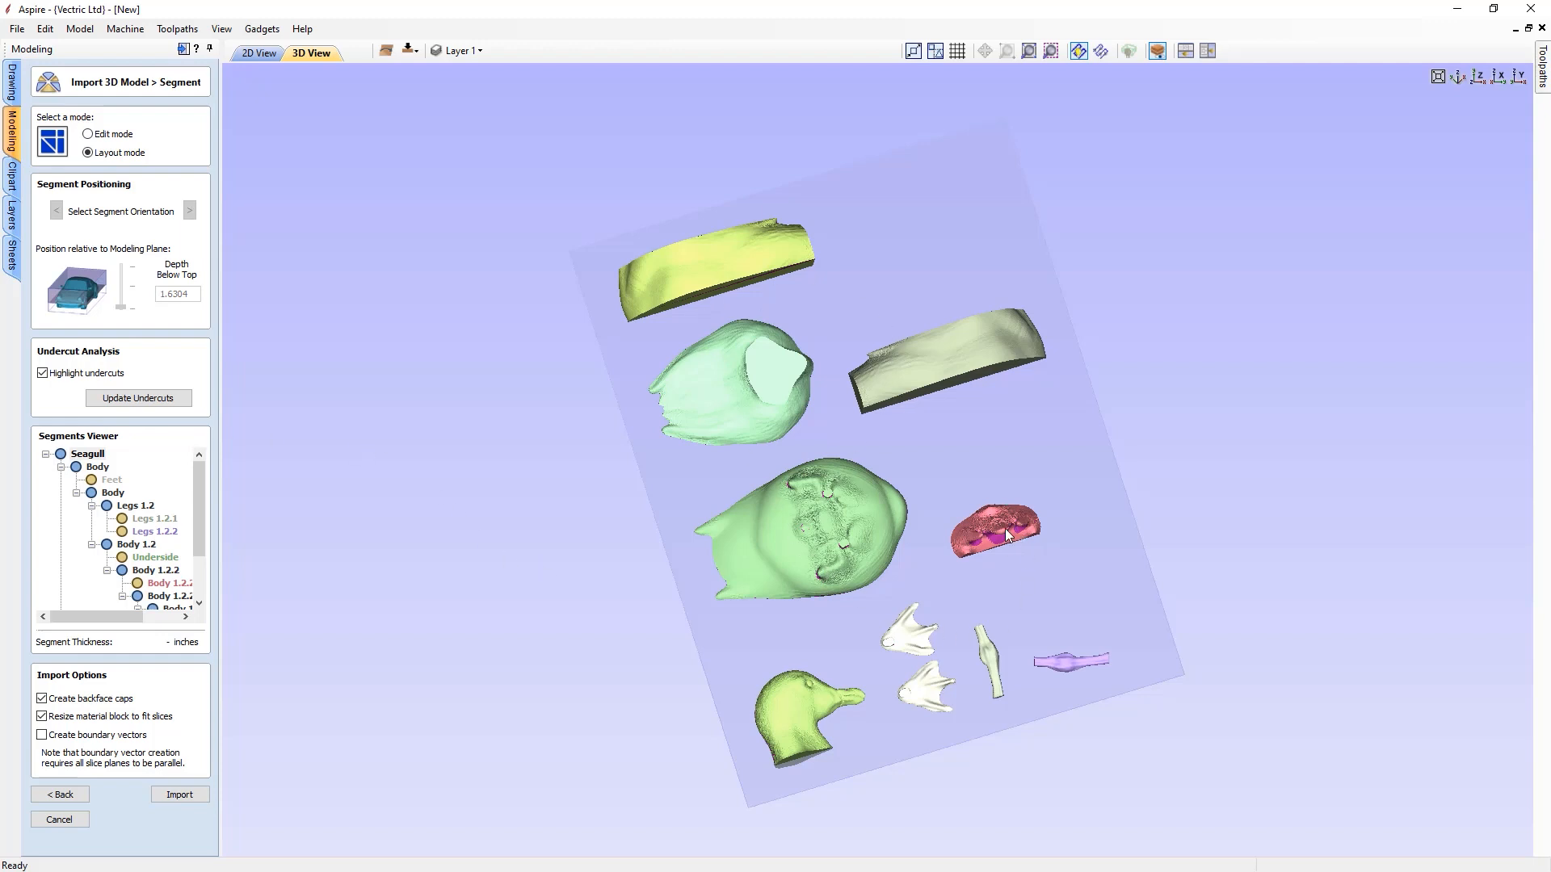
drag(940, 585, 832, 552)
click(978, 531)
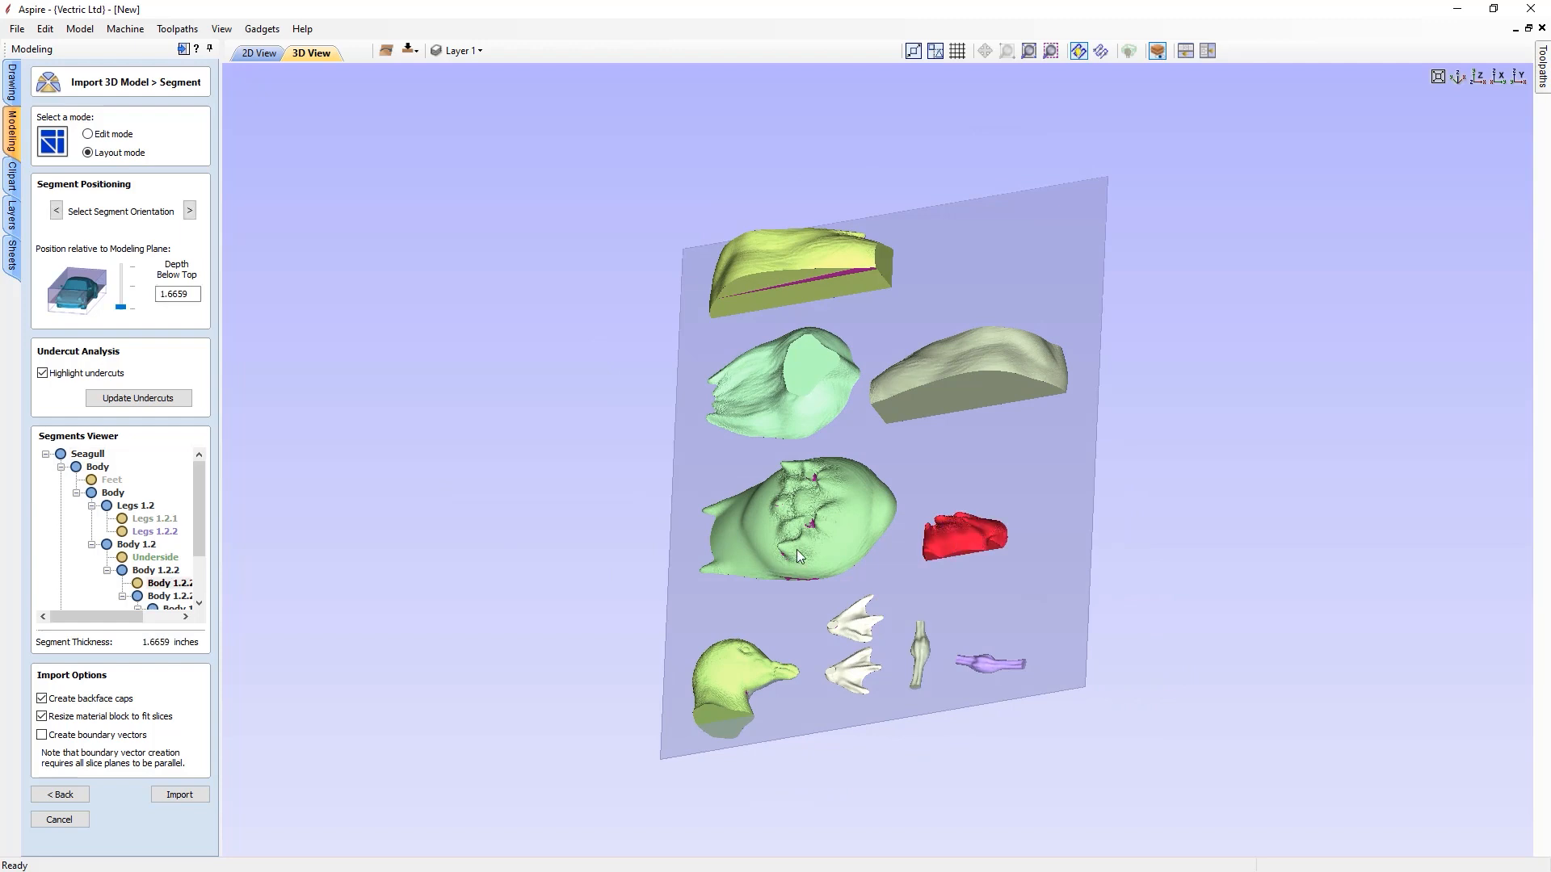
click(190, 211)
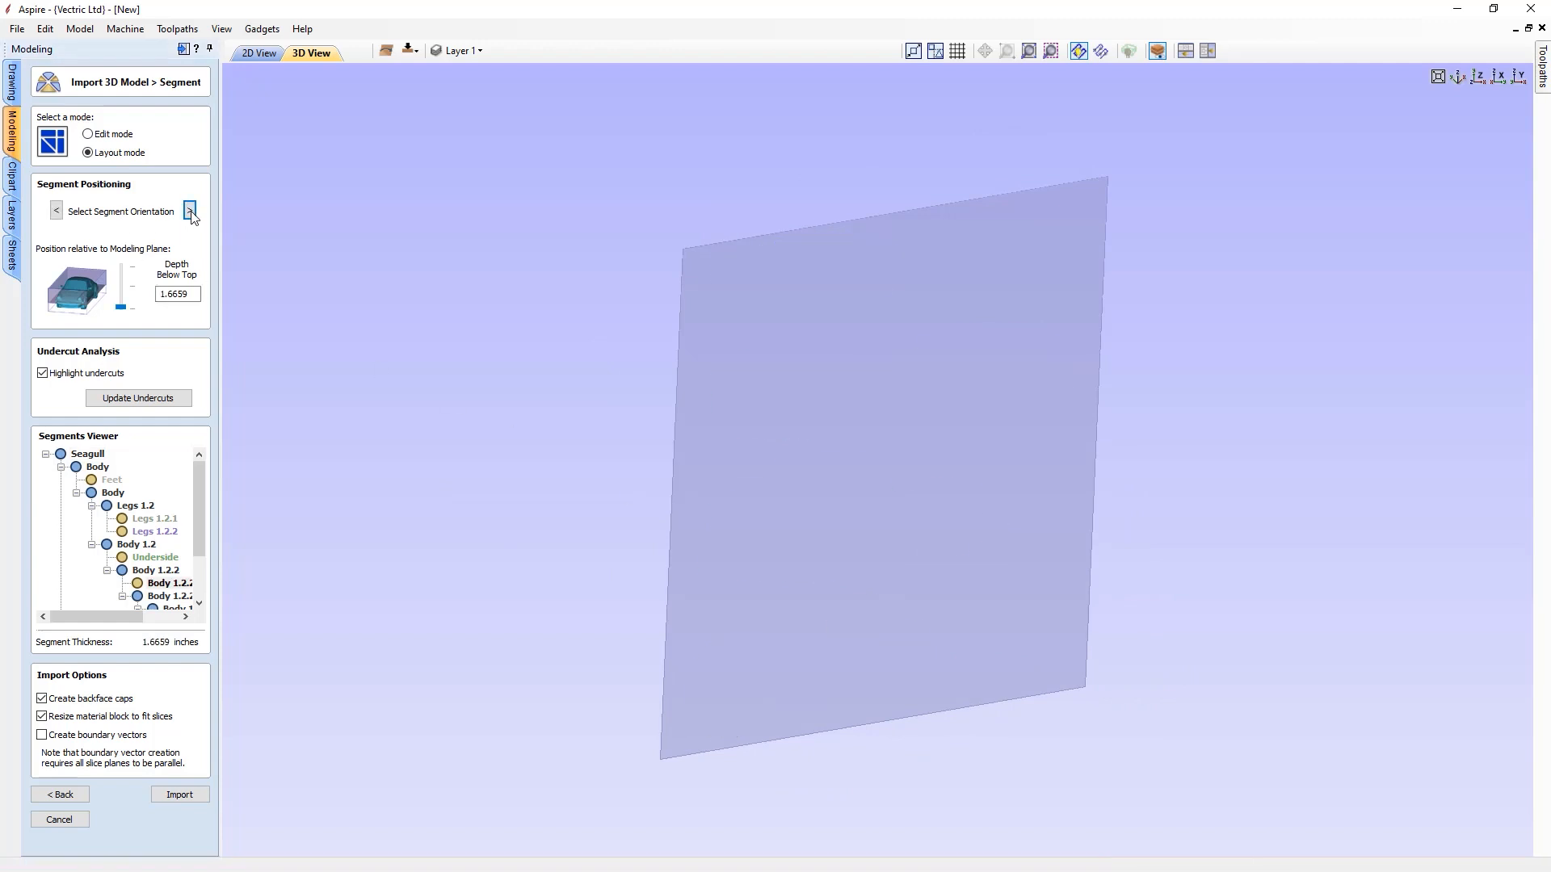
click(191, 213)
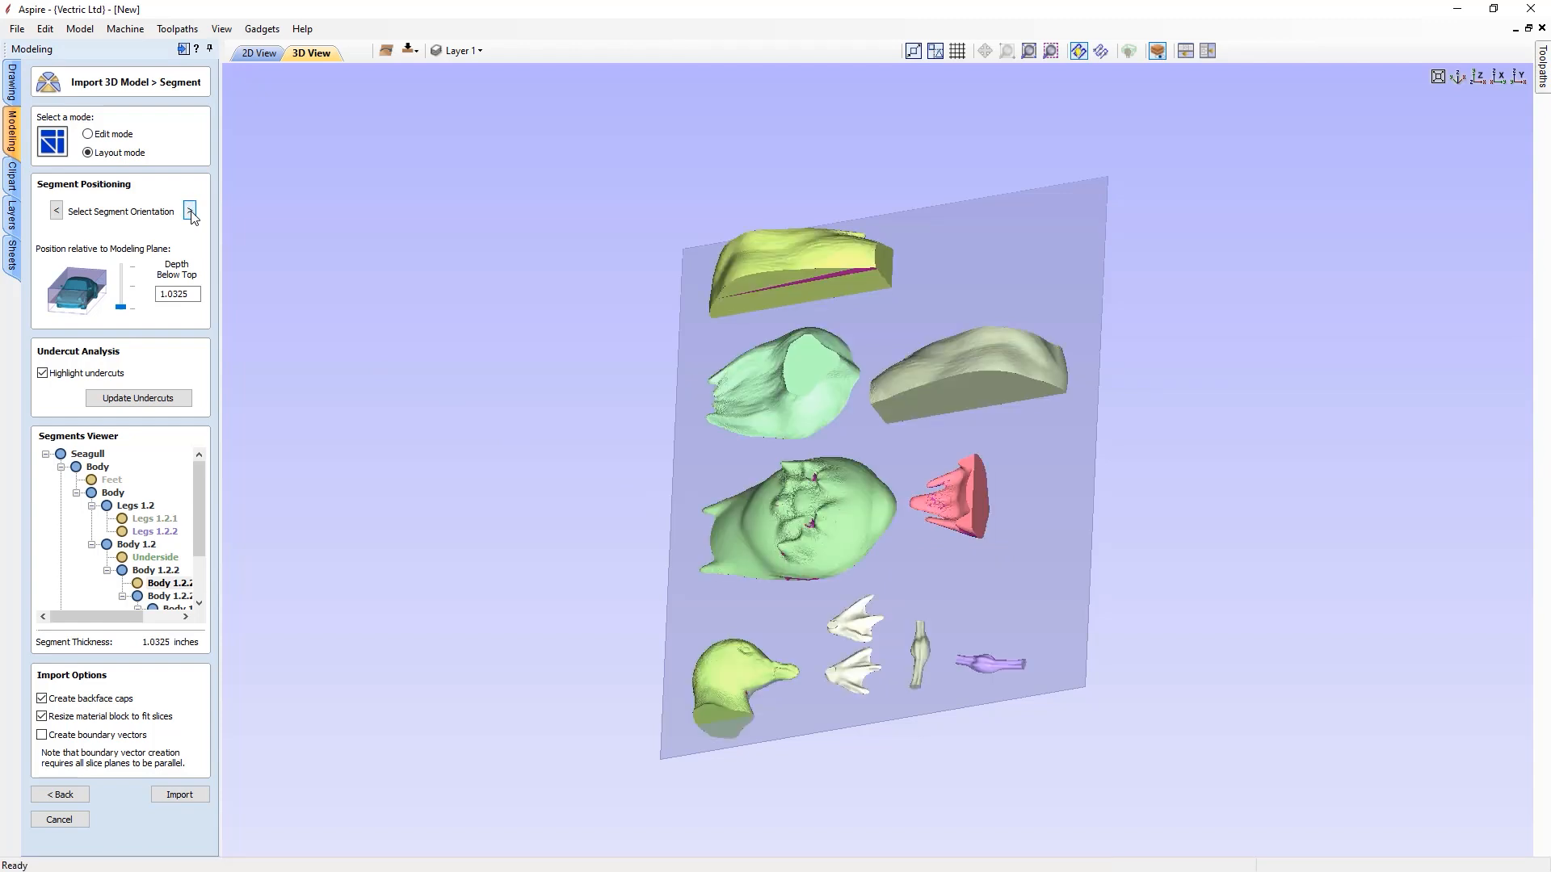
click(191, 213)
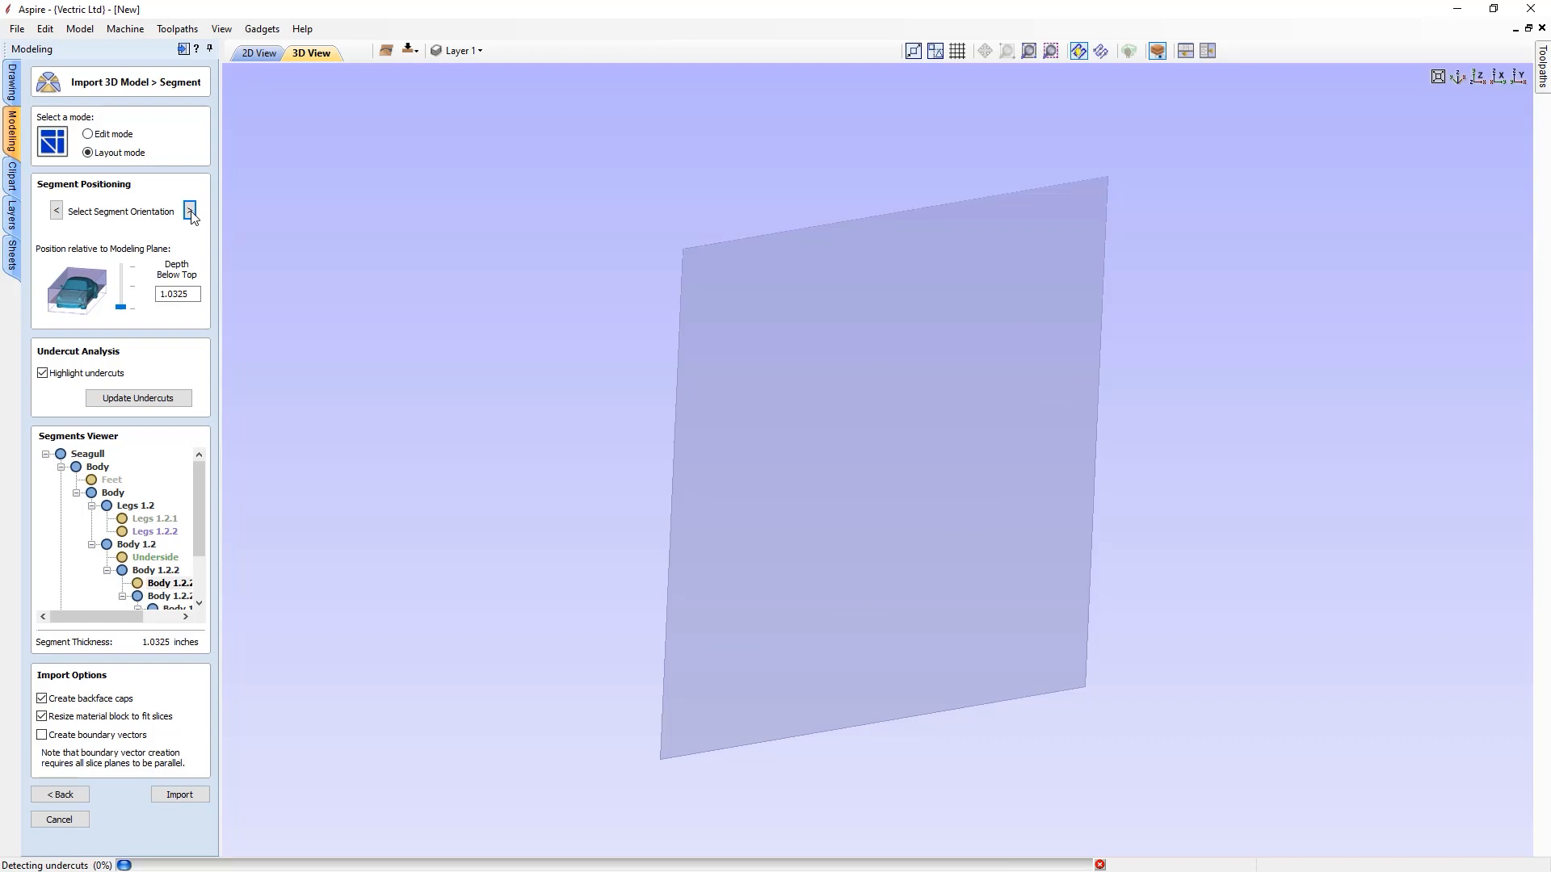
- Set the tail segment's depth below top to 0.5162 inches, halfway through the modeling plane, and update the undercut analysis
drag(826, 388, 893, 187)
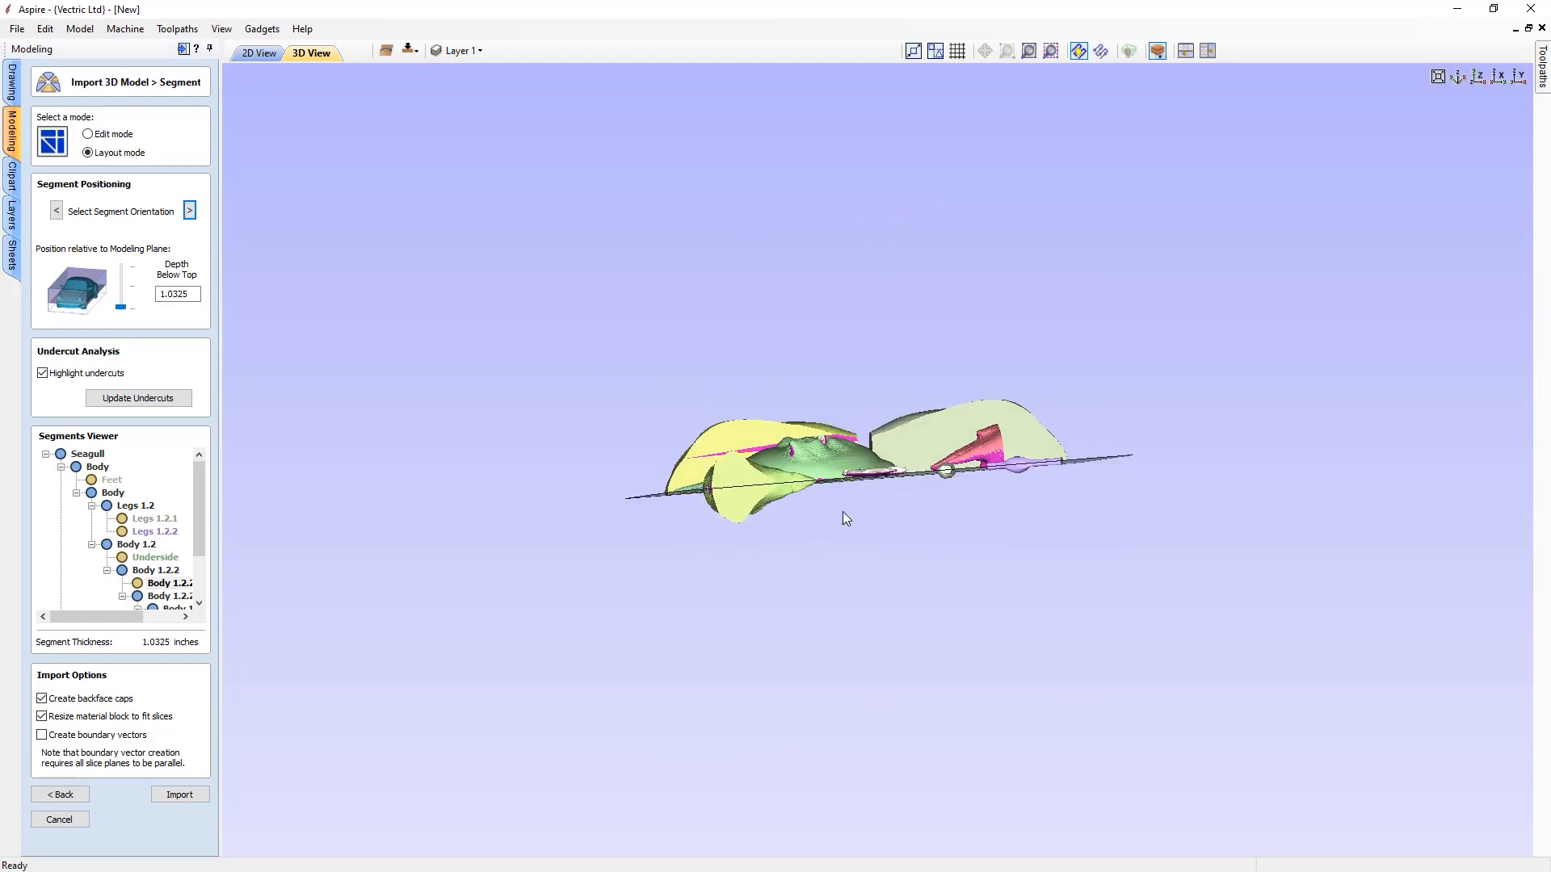
click(136, 292)
drag(927, 573, 849, 406)
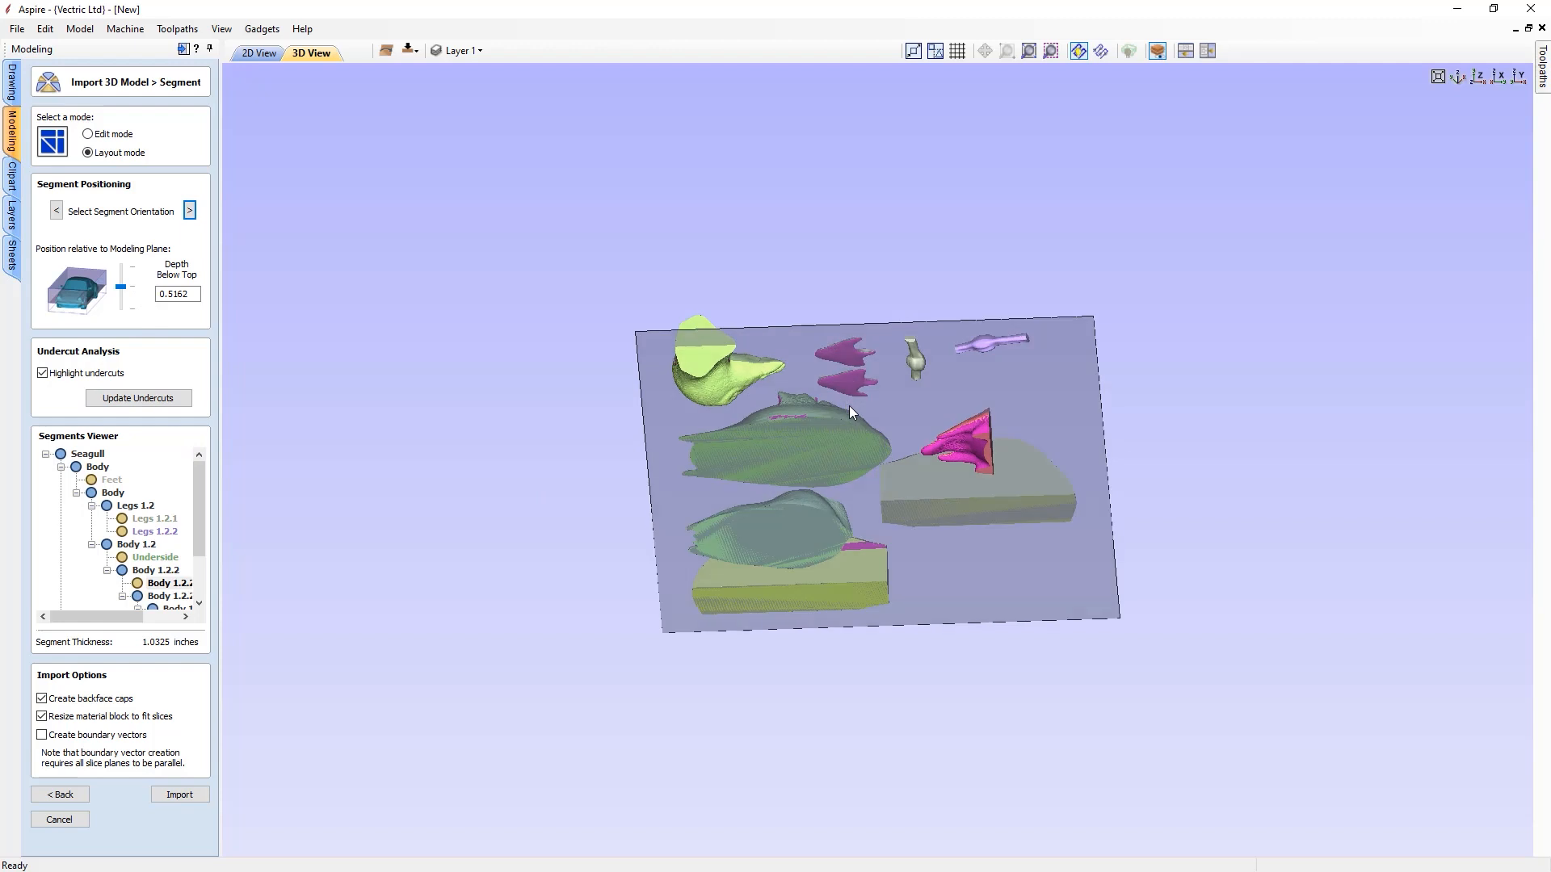
click(123, 400)
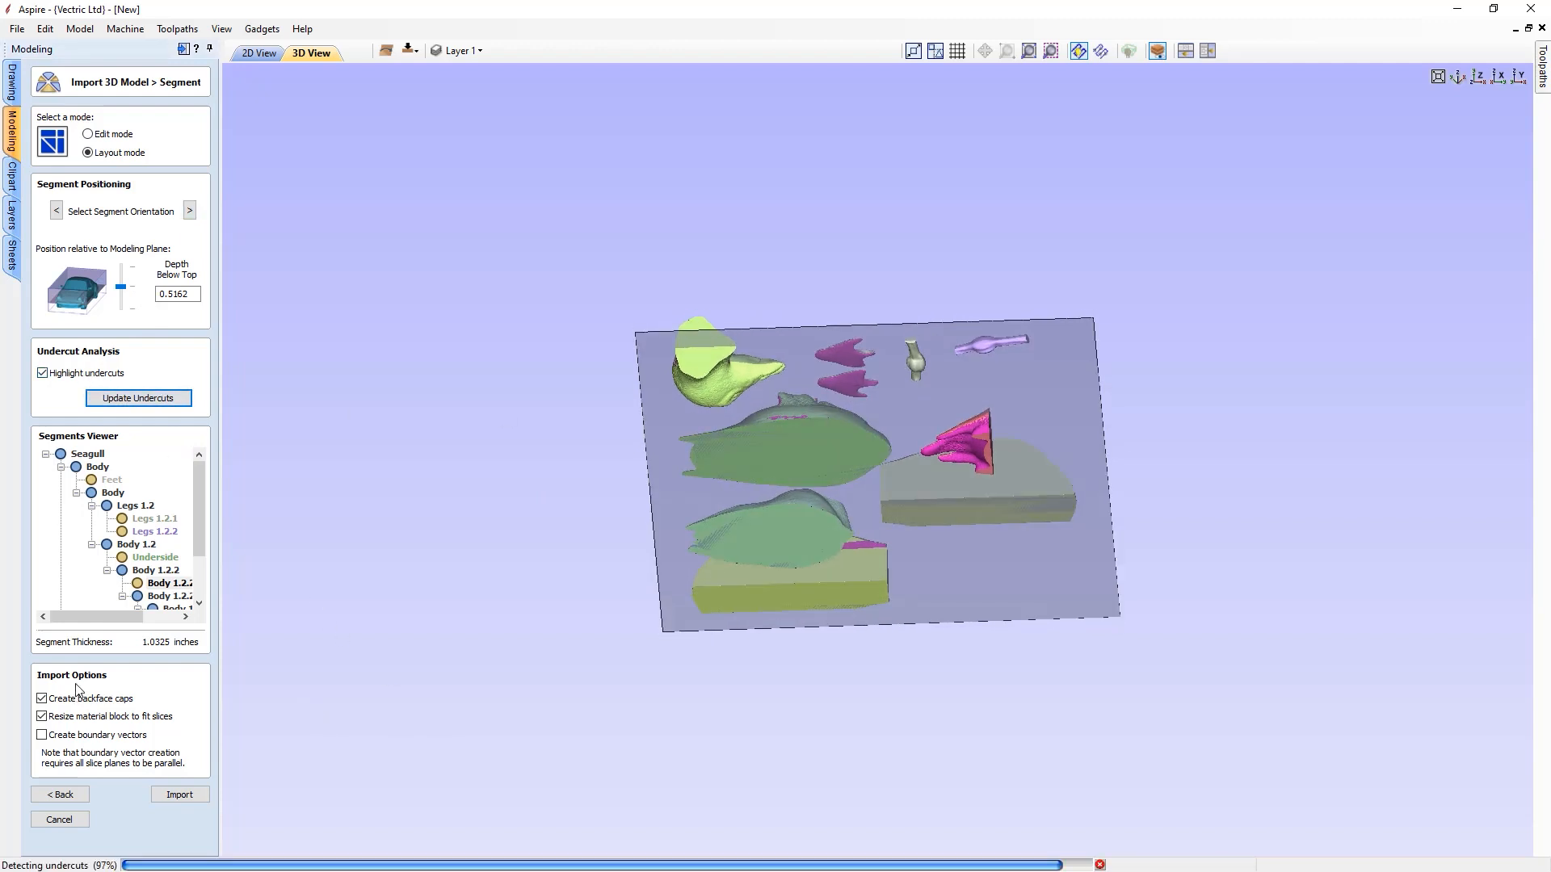
- Check the laid-out segments from below and above, and import them with backface caps and the material block resized to fit
drag(986, 733, 982, 444)
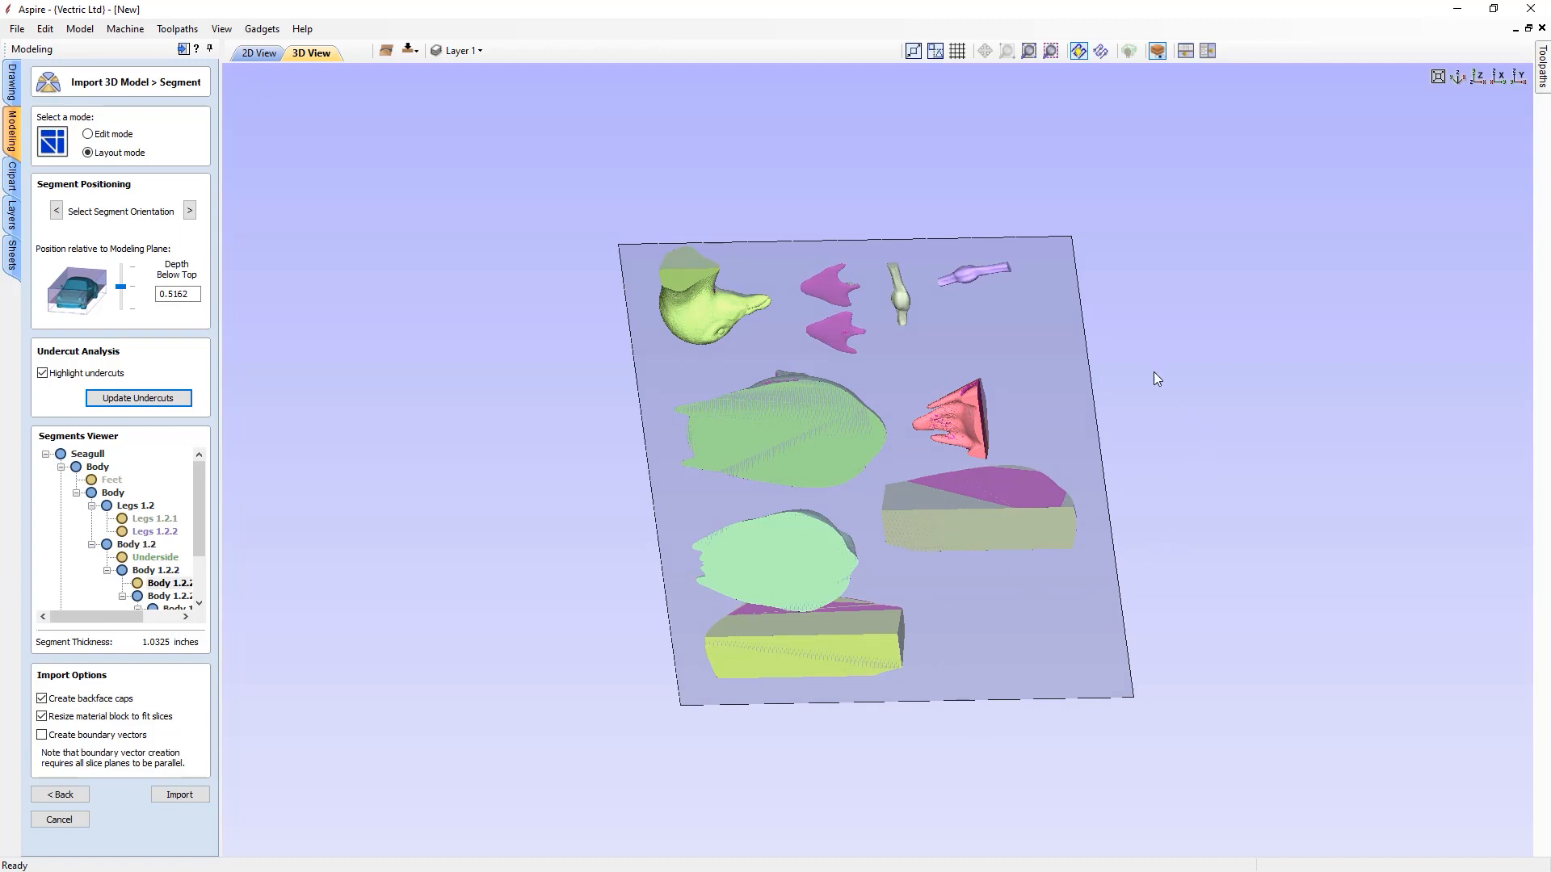
drag(1151, 340, 767, 783)
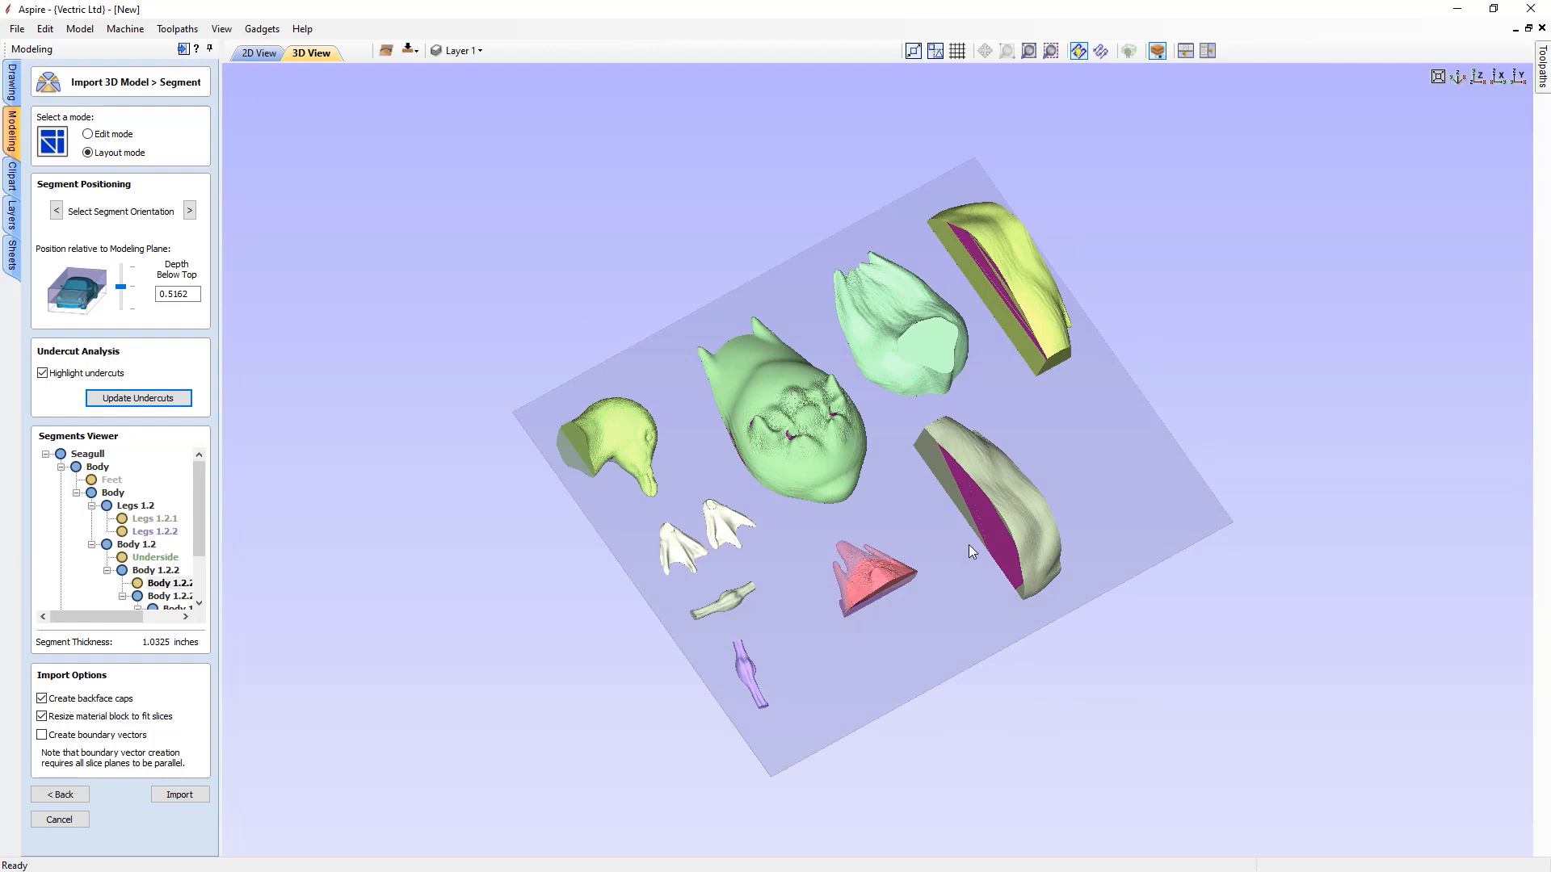
click(1495, 78)
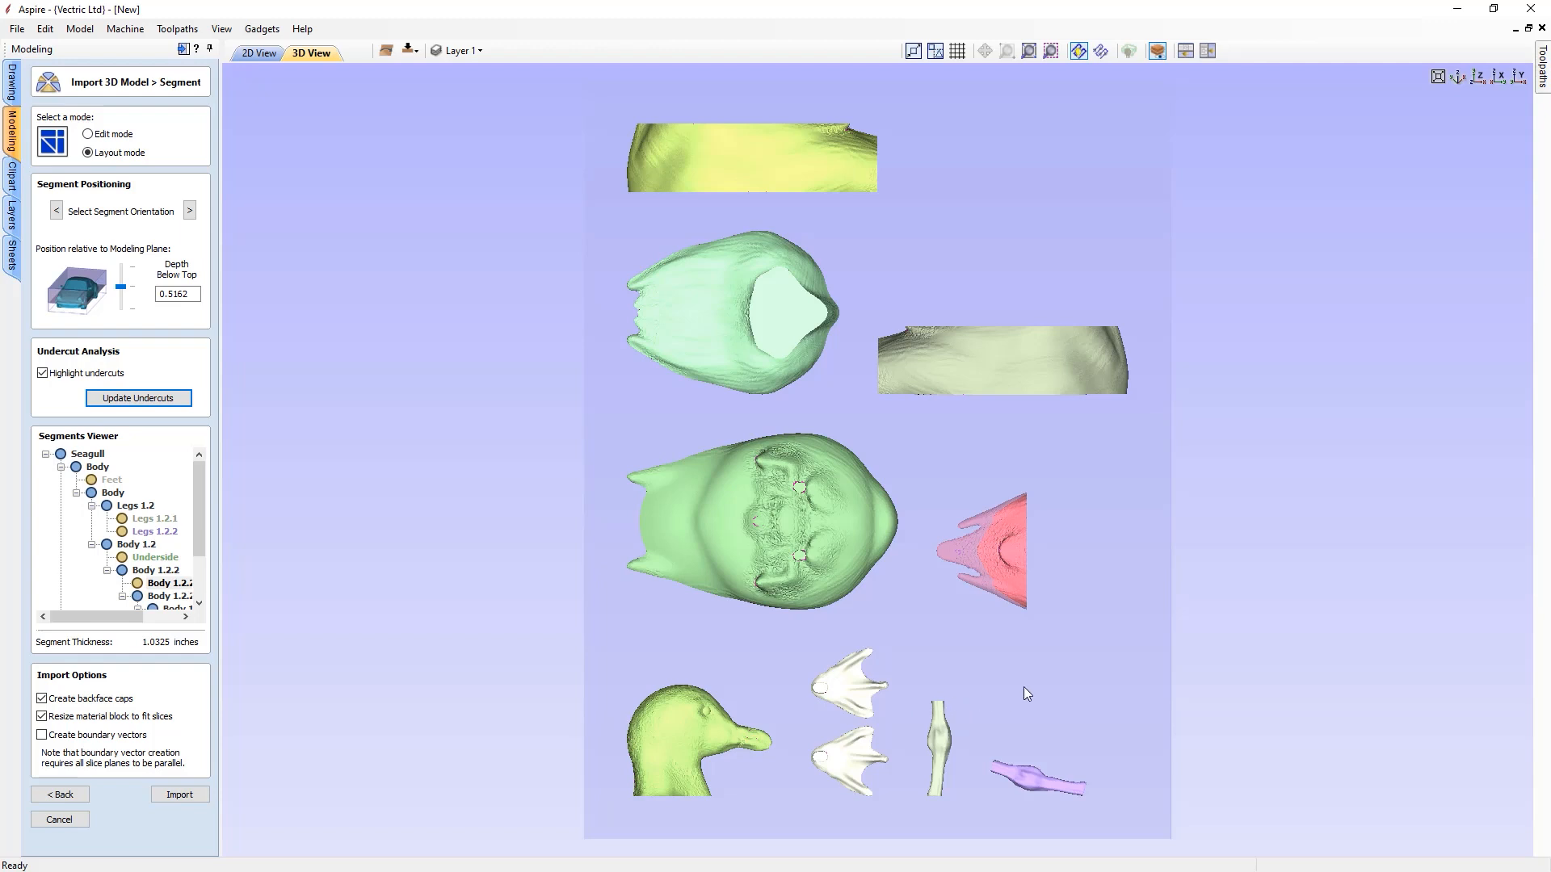
click(179, 795)
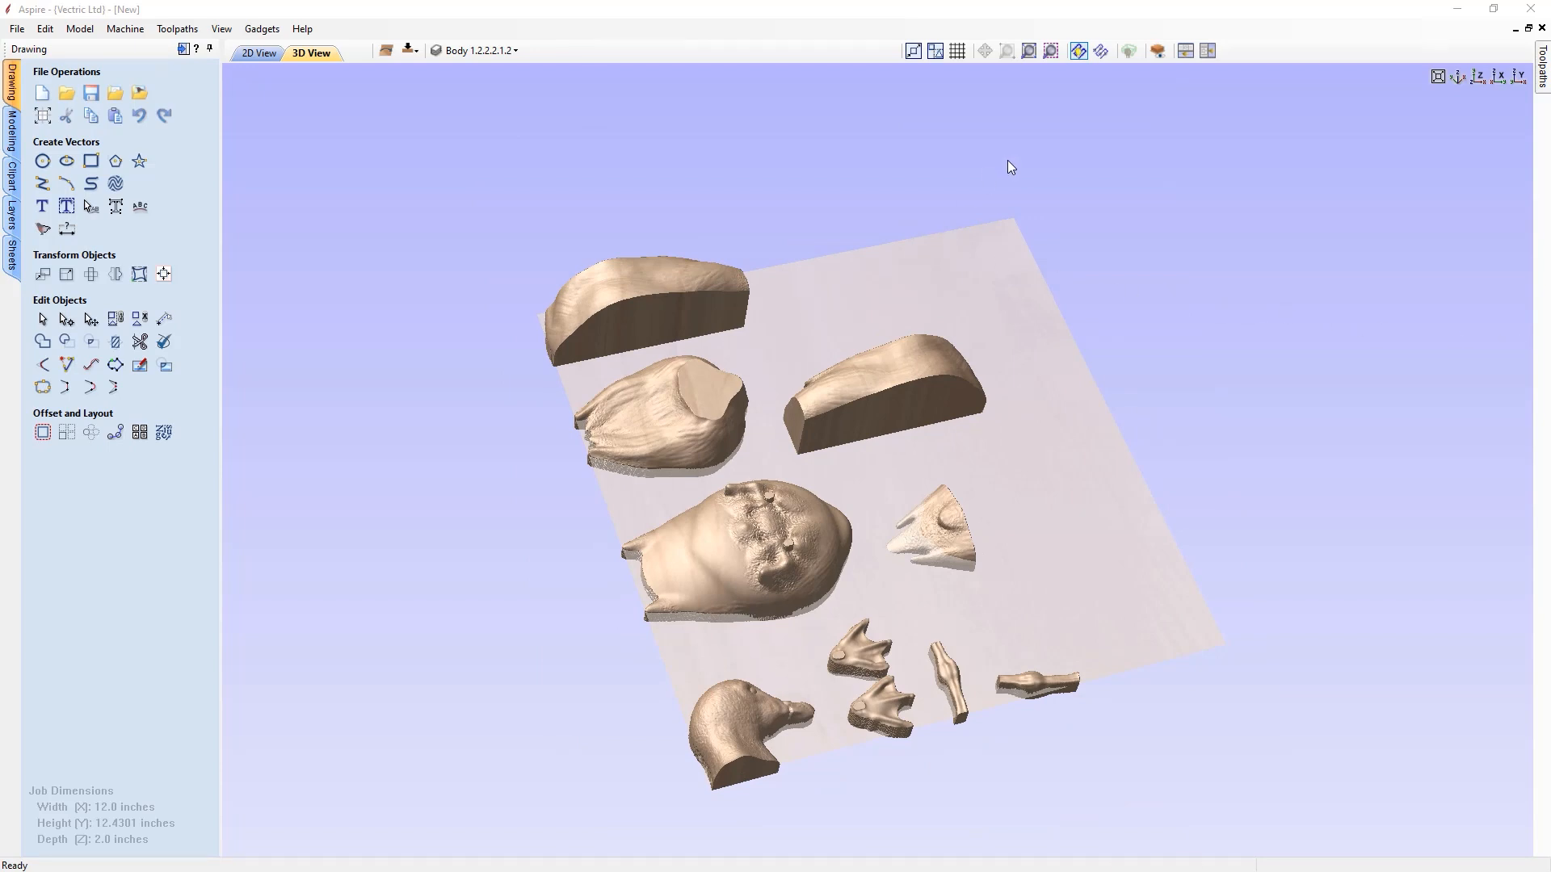
- Turn on the double-sided view and examine the imported components from above and below
click(1159, 53)
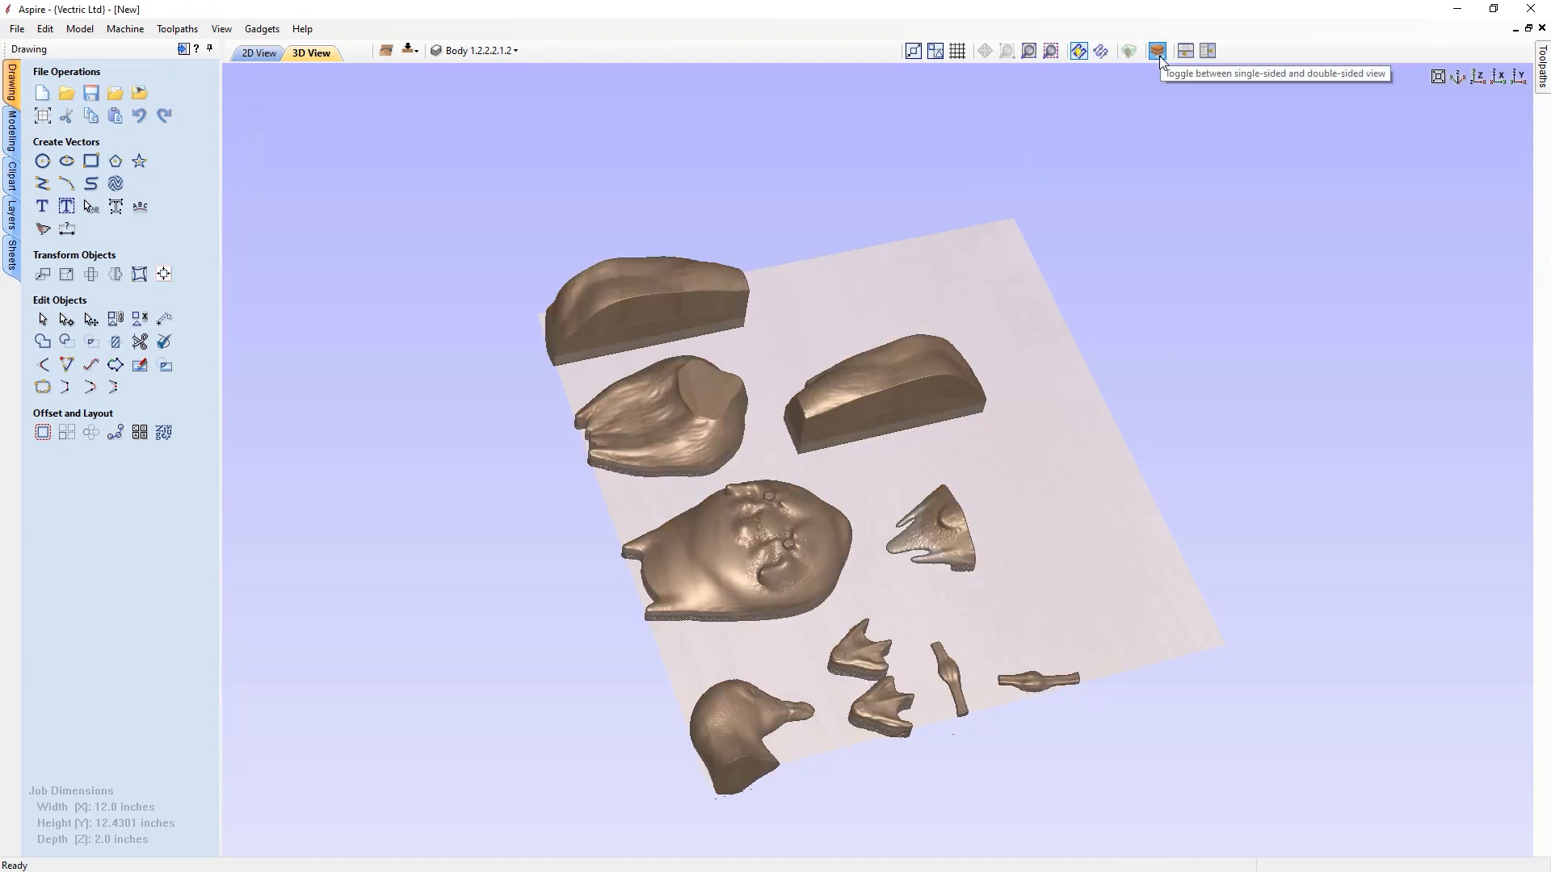
click(1158, 52)
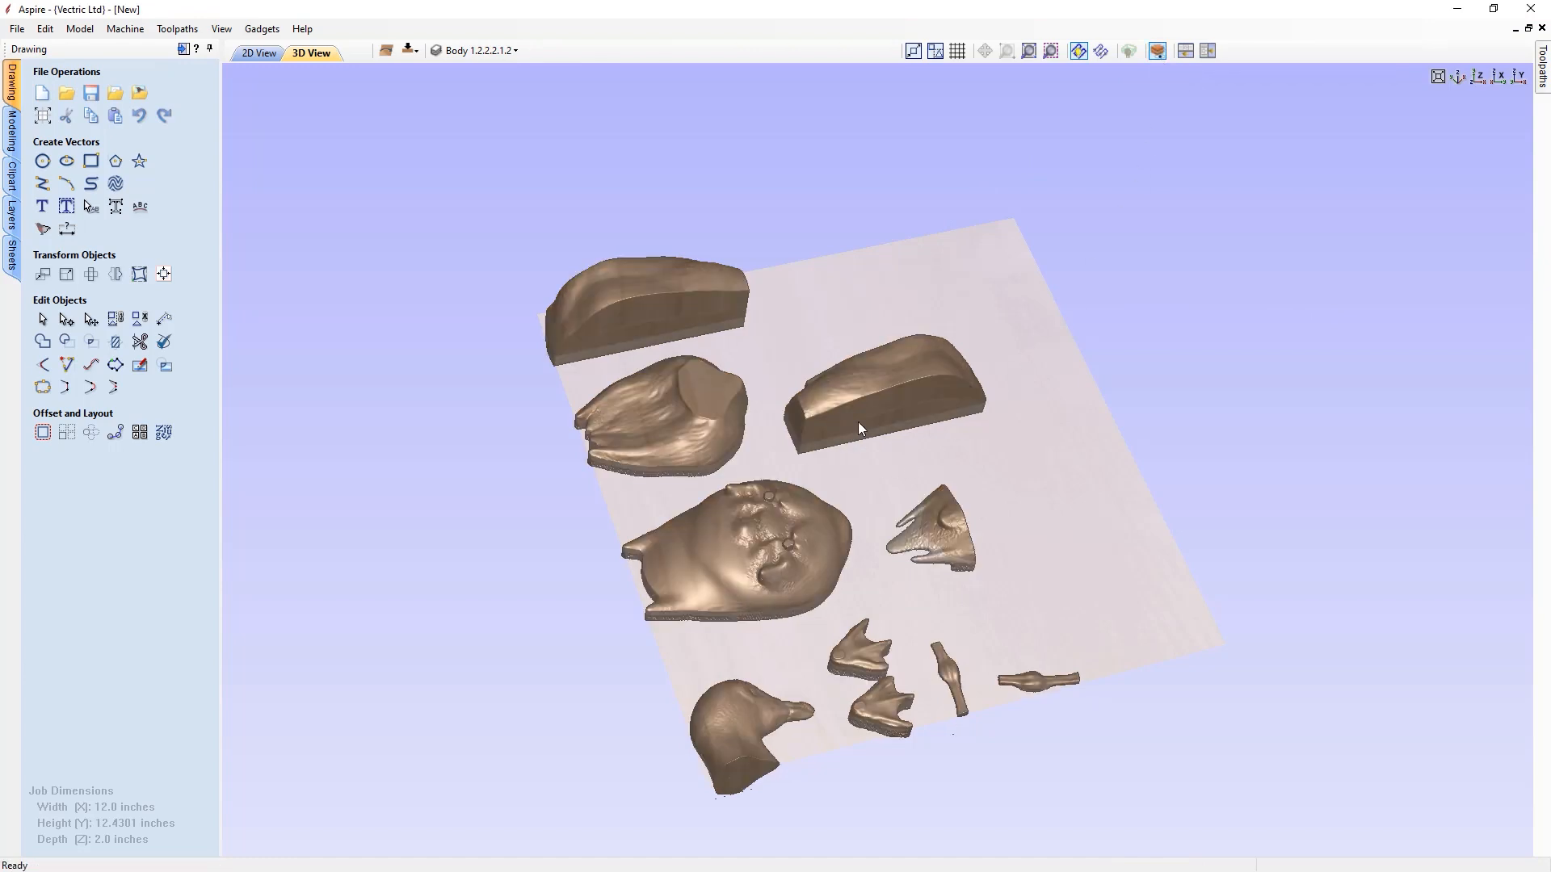
drag(1094, 605, 702, 209)
mouse_move(717, 186)
mouse_down()
mouse_move(717, 291)
mouse_move(727, 86)
mouse_up()
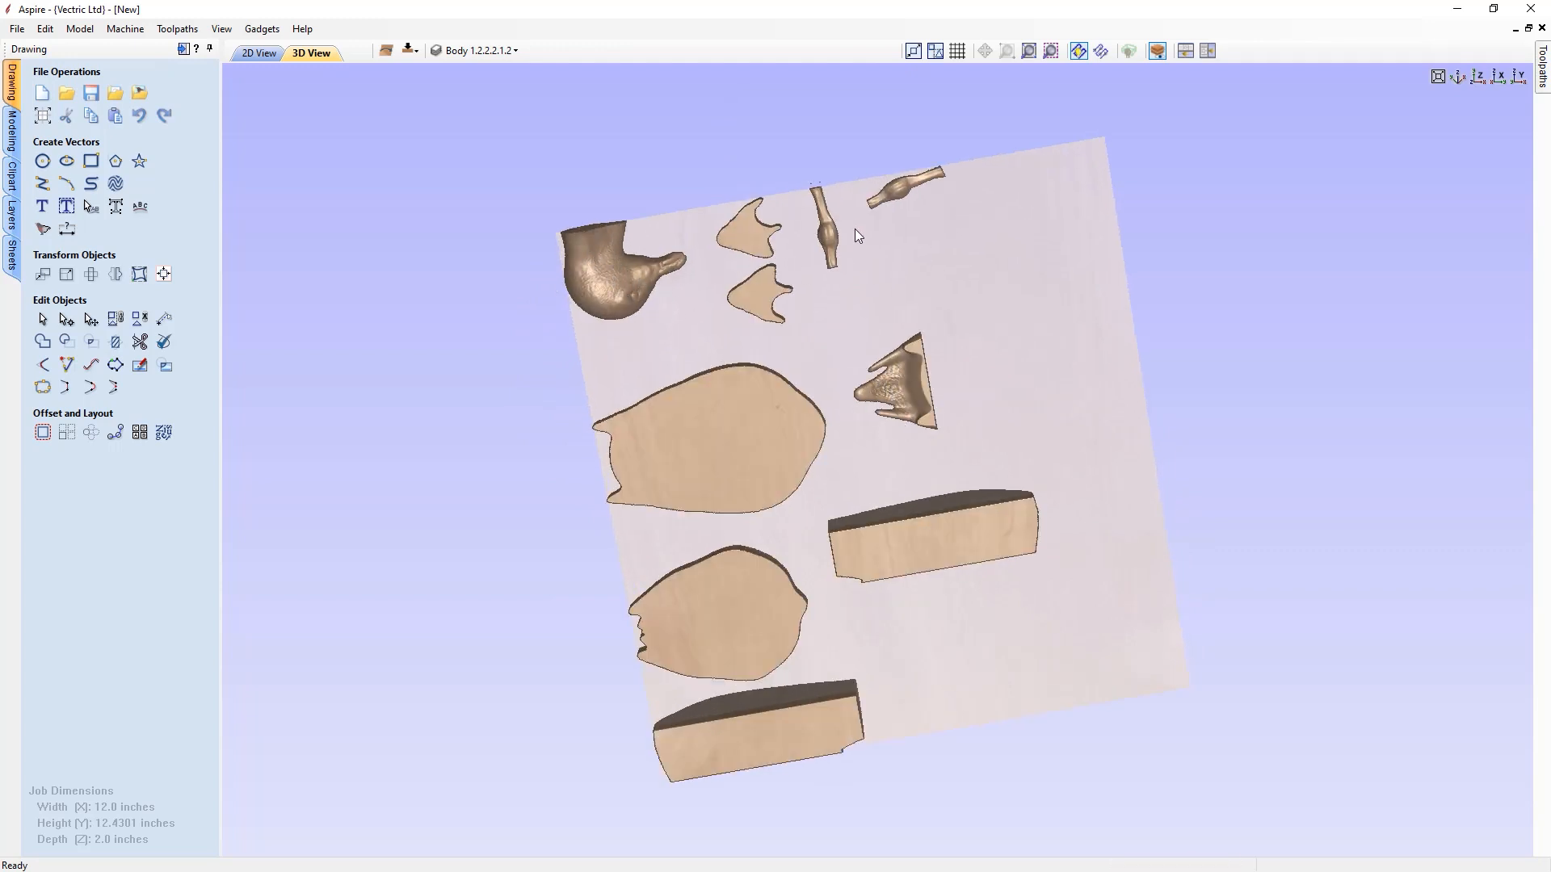
click(1478, 80)
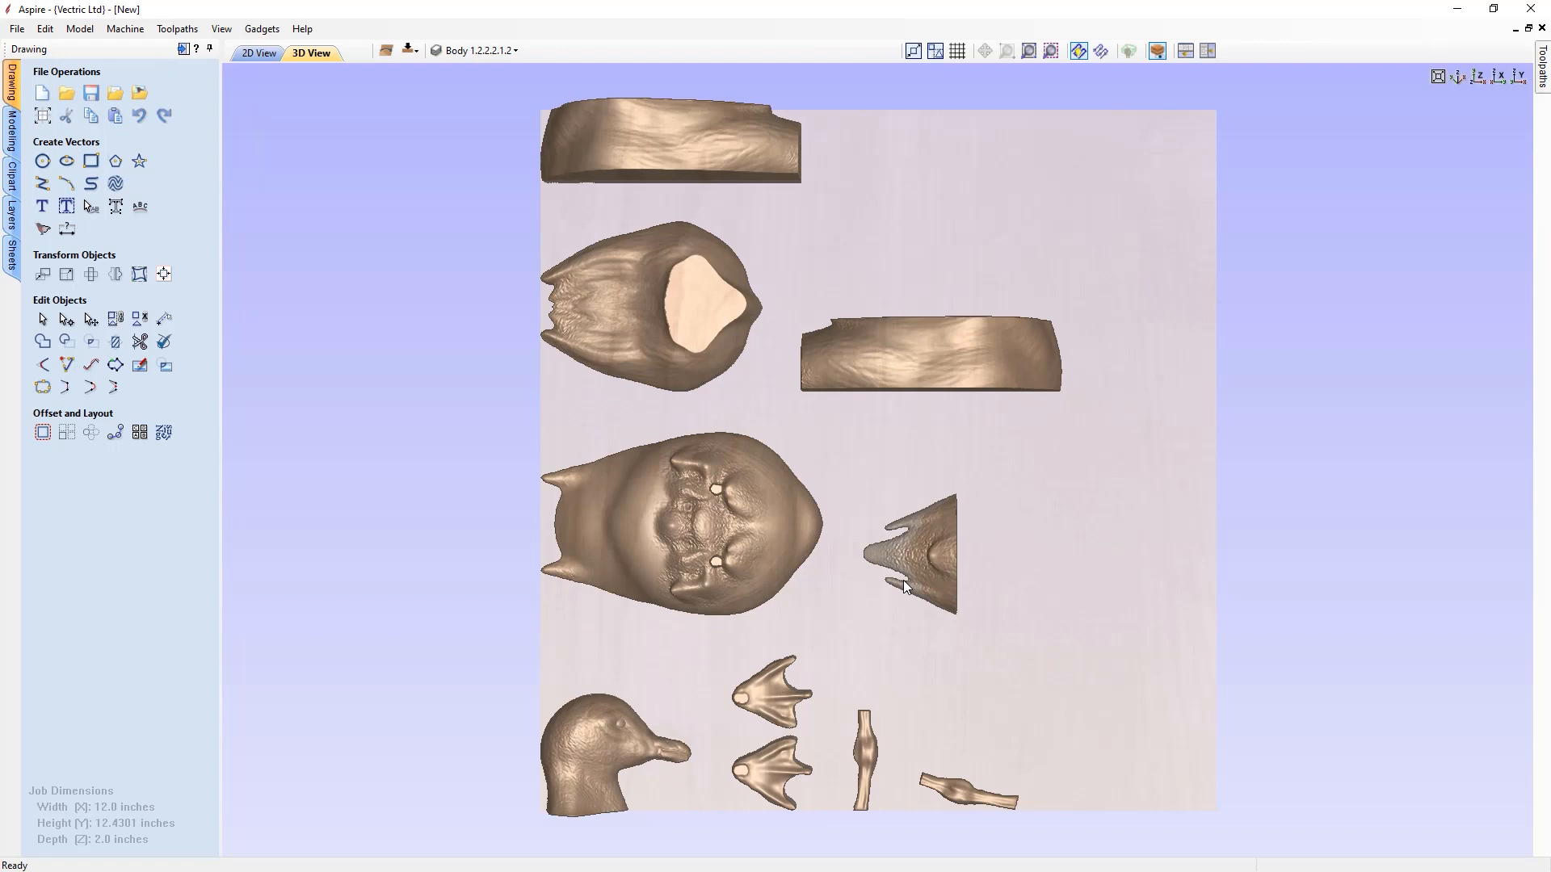
drag(342, 453, 1033, 328)
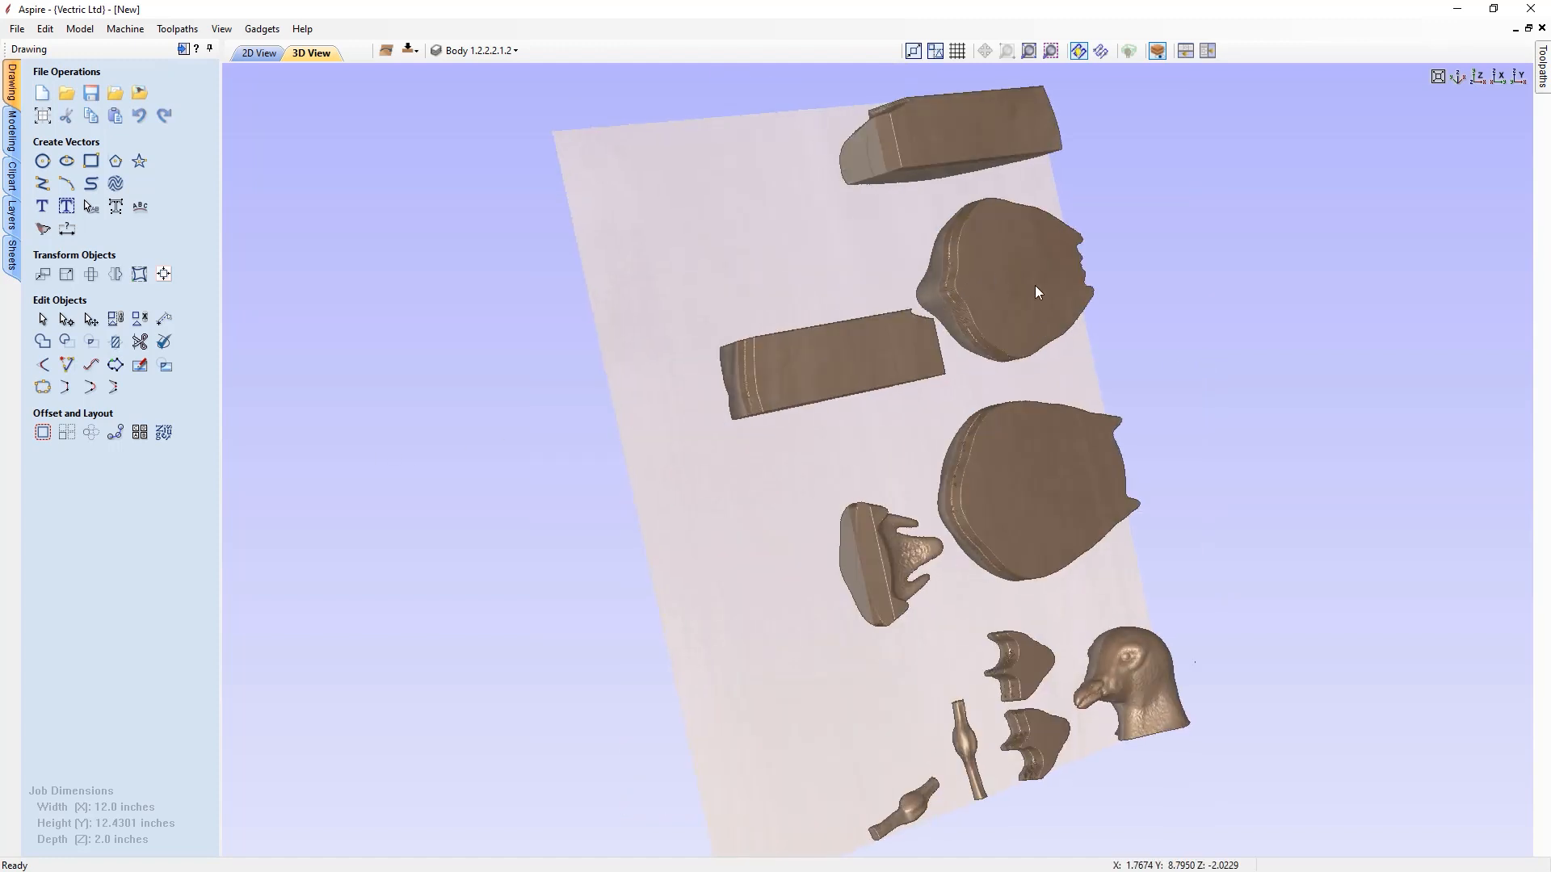
drag(823, 477, 1030, 440)
drag(963, 224, 834, 305)
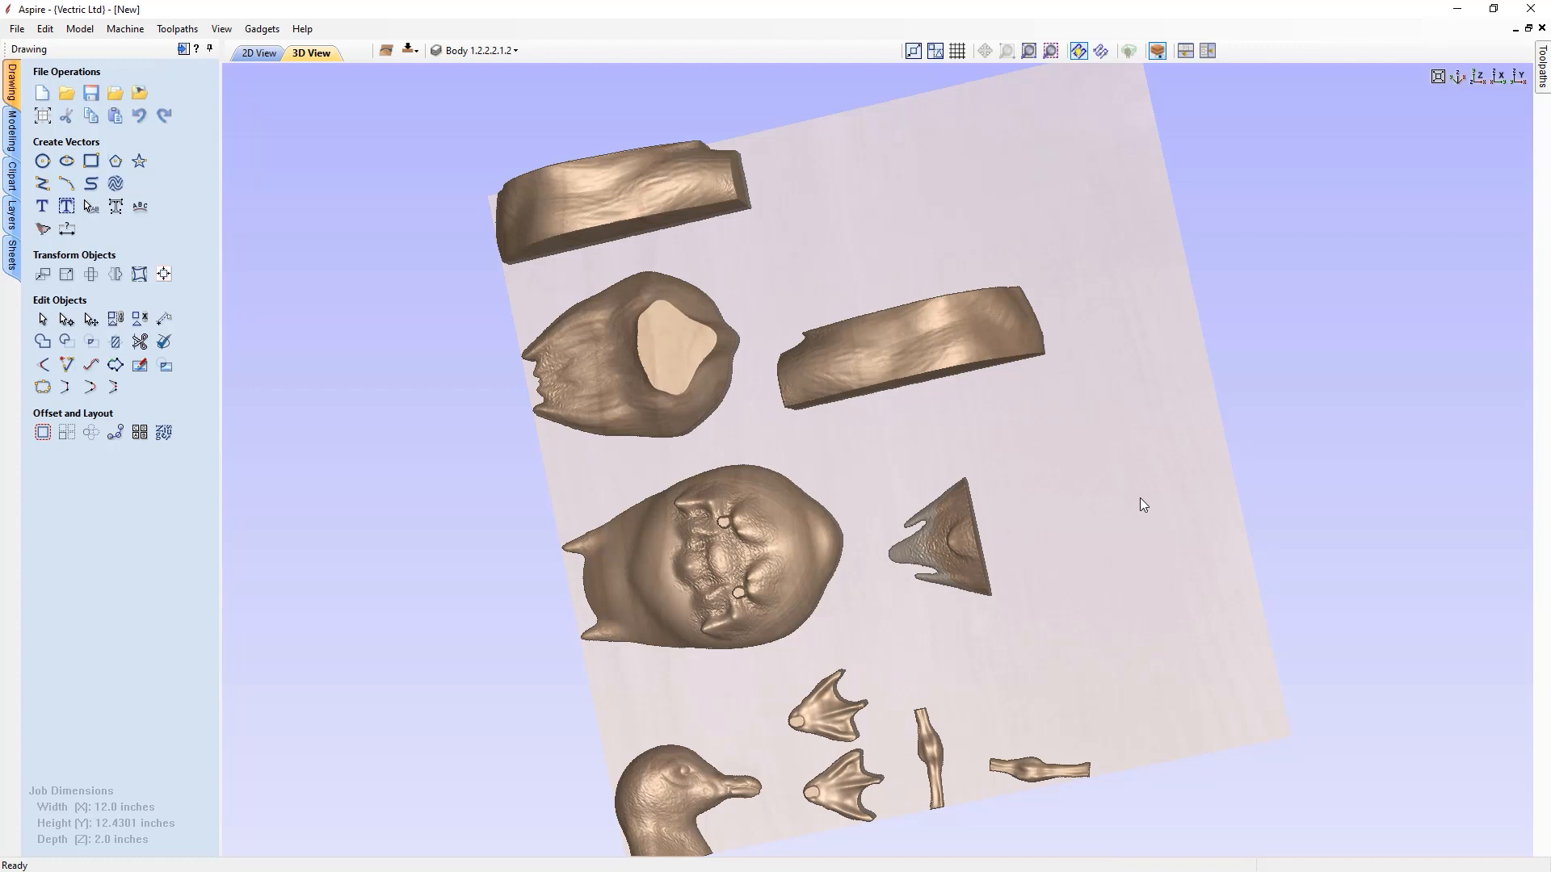
click(1472, 82)
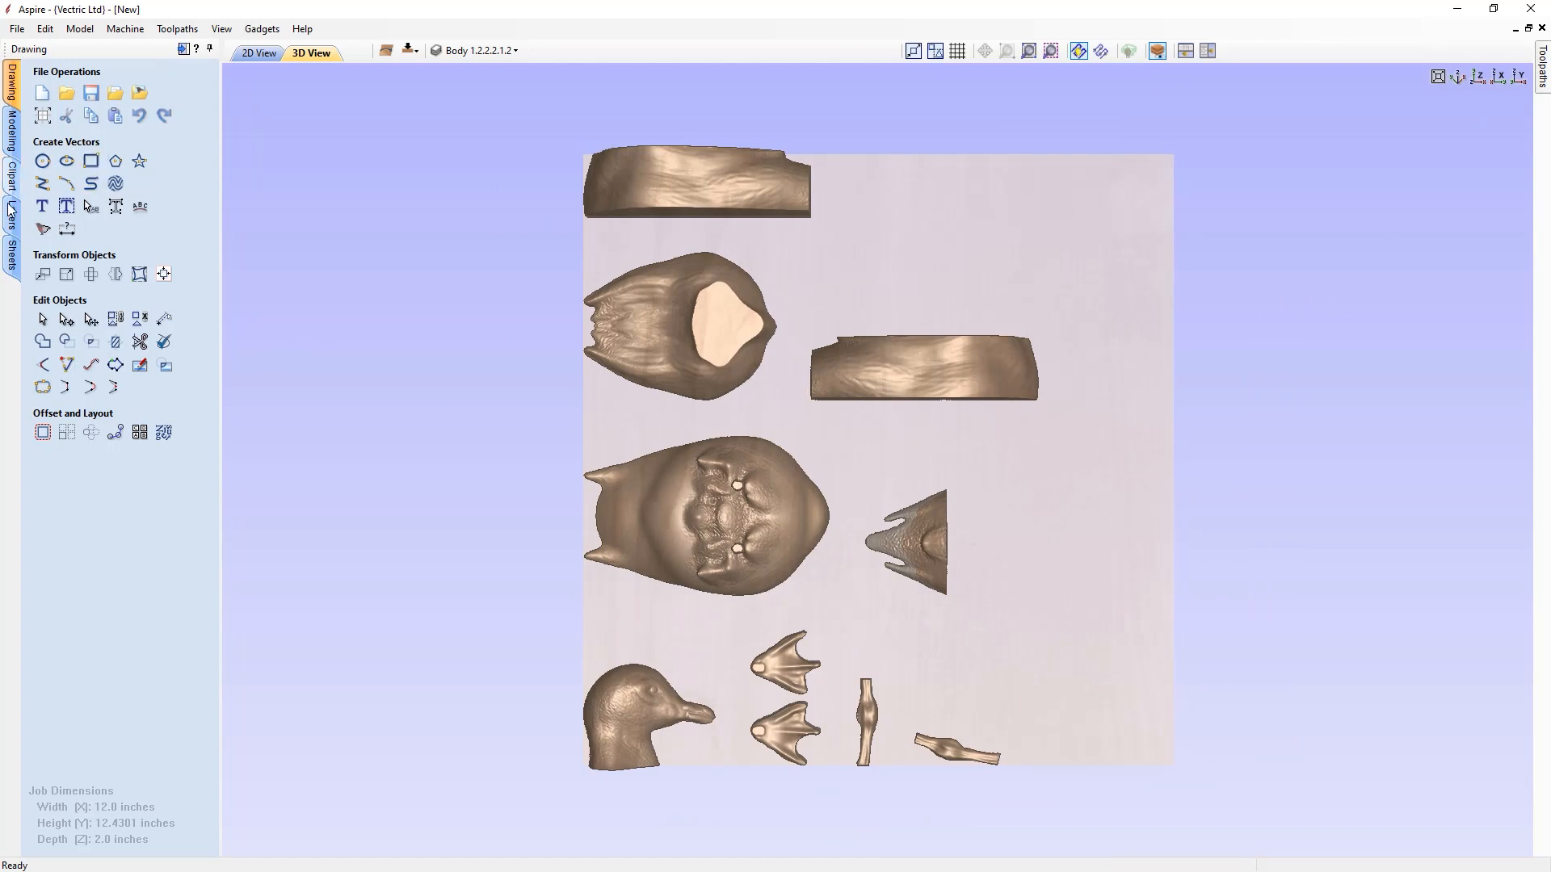
- Rename Sheet 1 as Flat Bottom
click(13, 258)
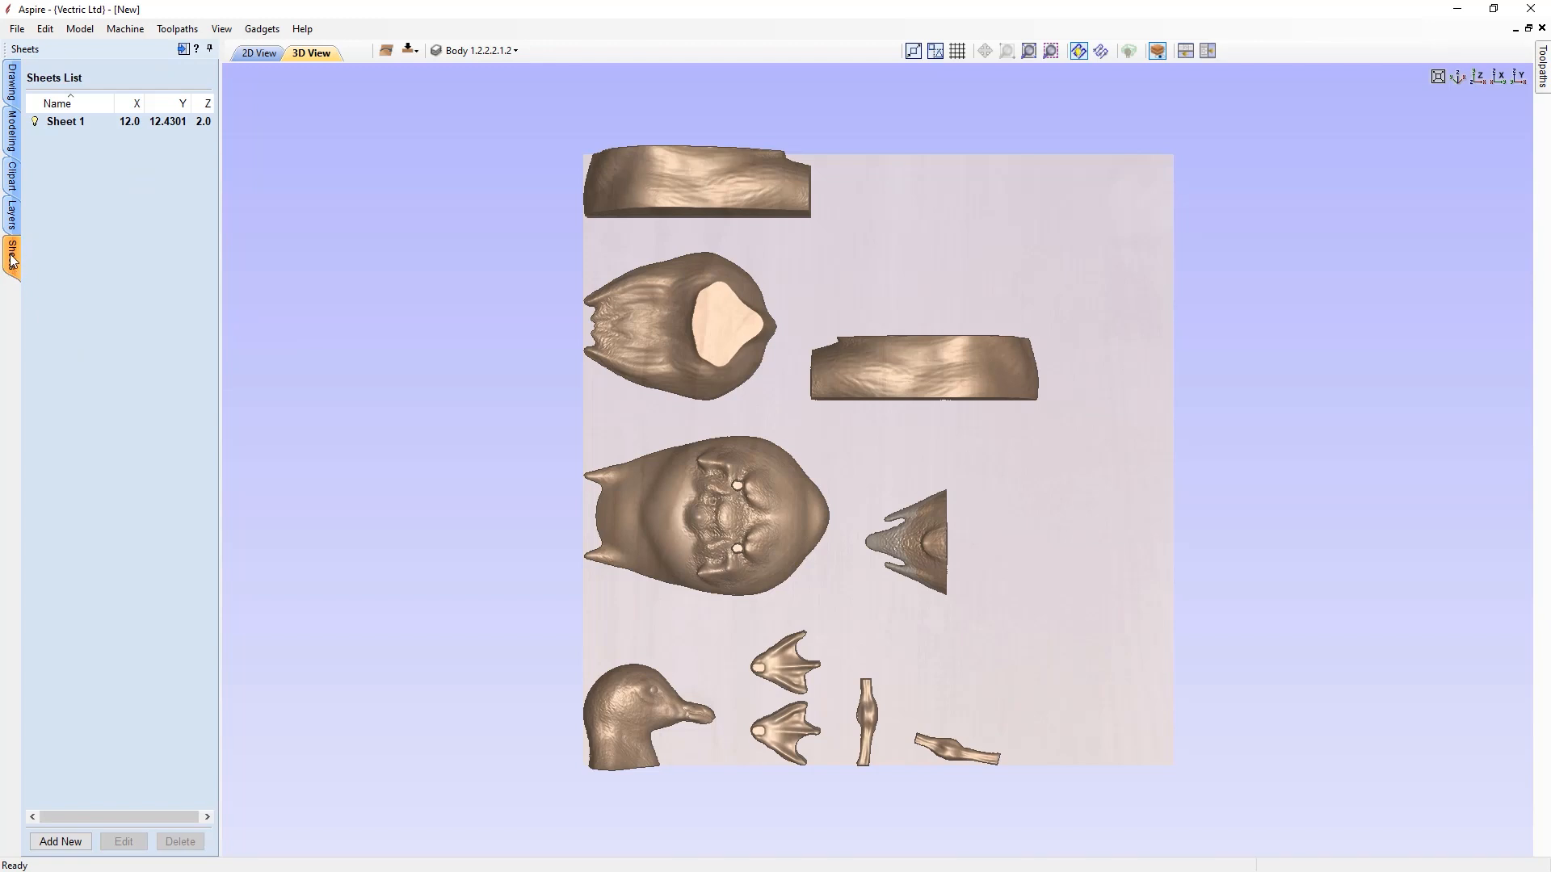
click(72, 127)
right_click(71, 125)
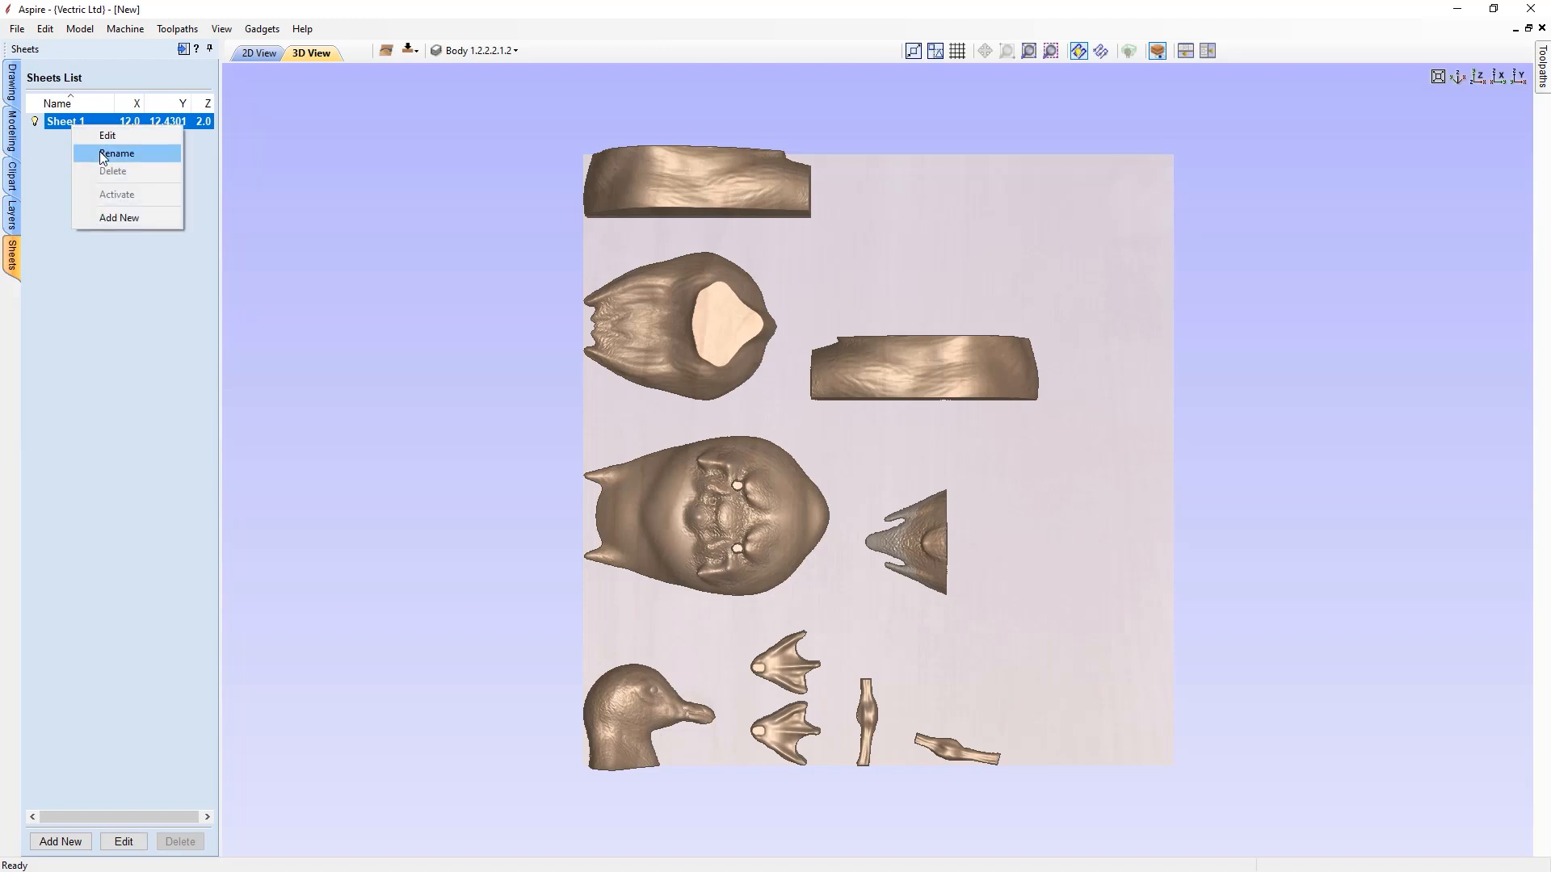
click(100, 153)
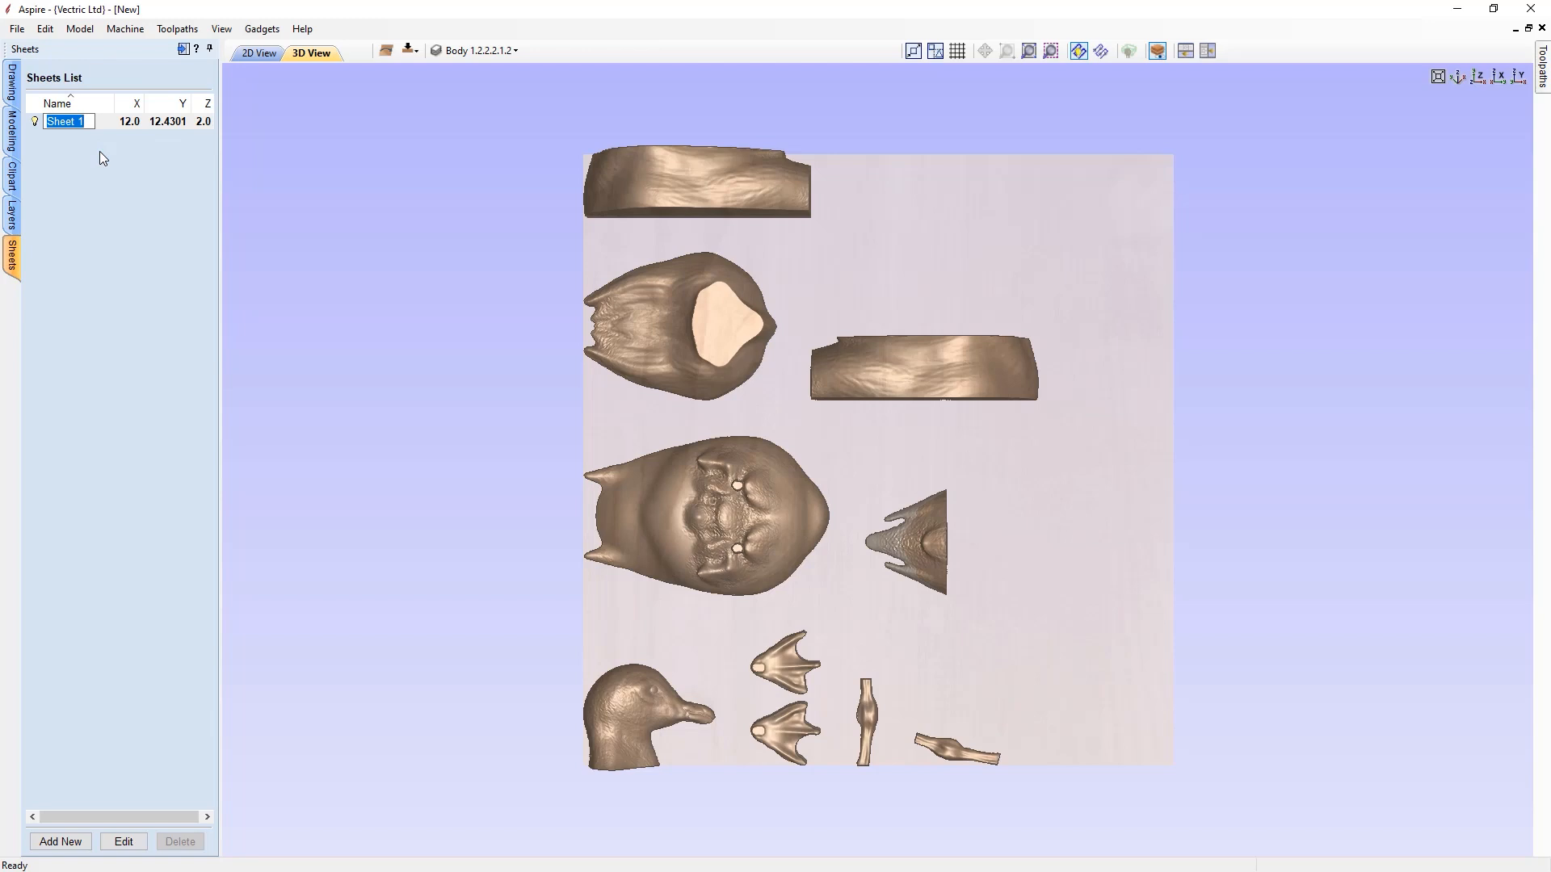
text(Flat Bottom)
key(Return)
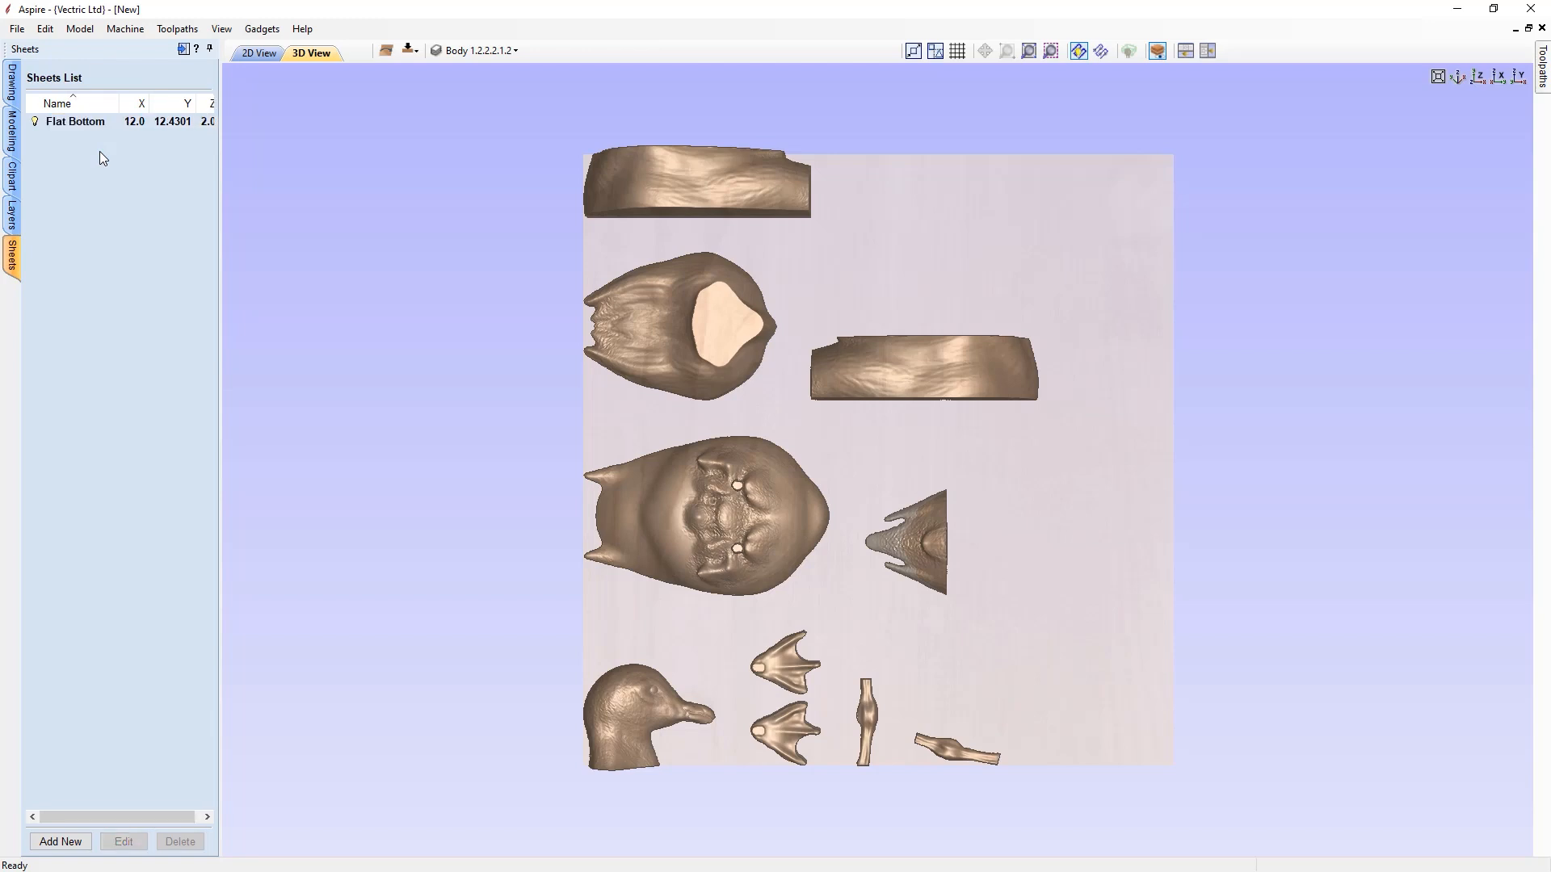
- Add a second sheet named Flip Material
click(61, 841)
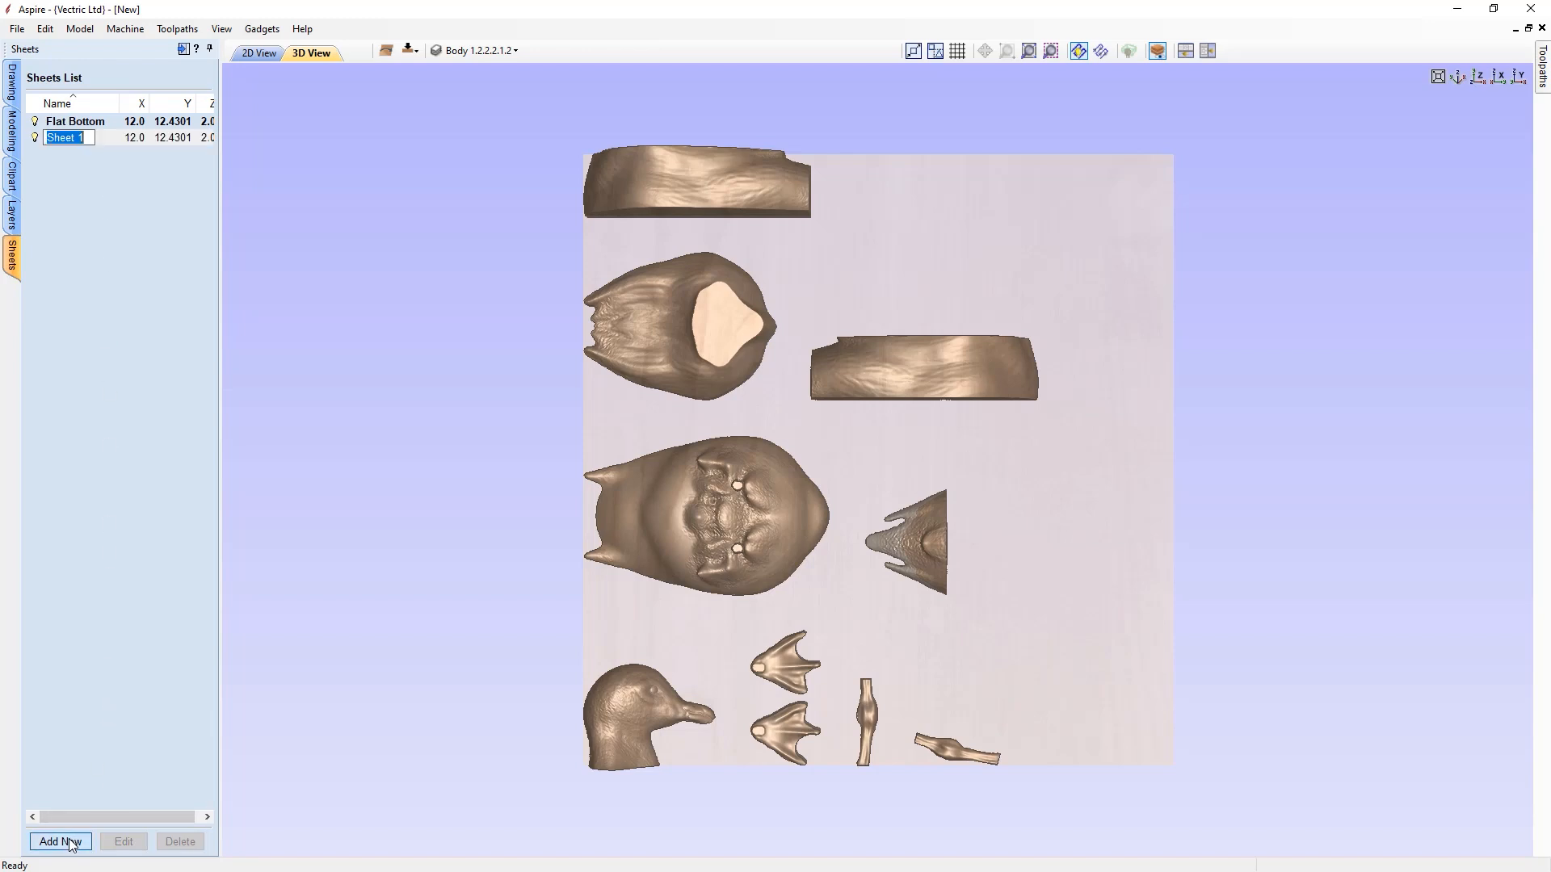
right_click(70, 139)
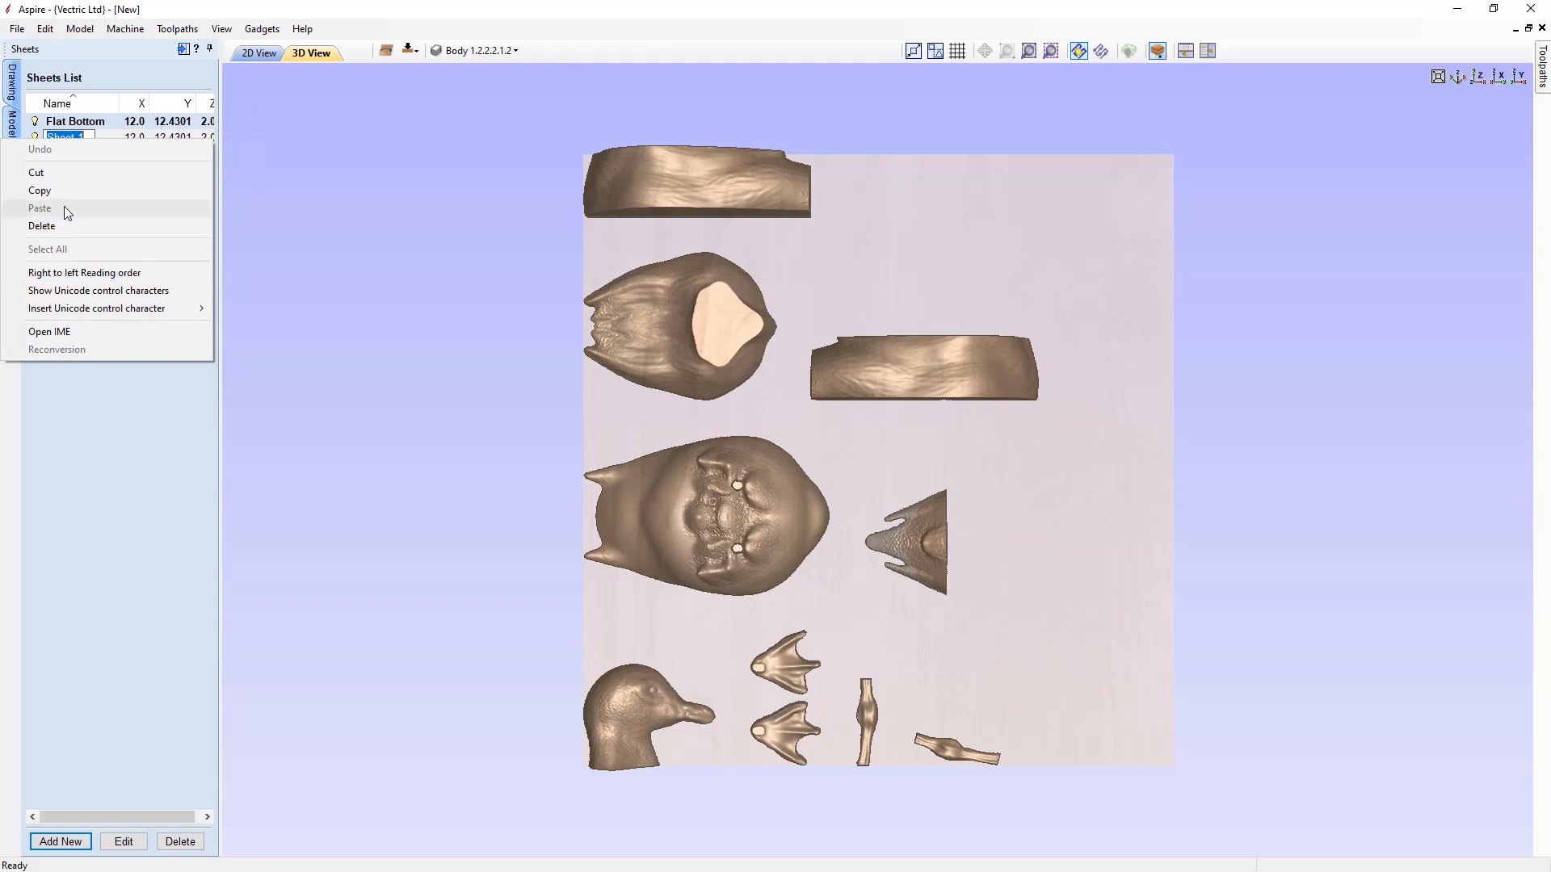
click(83, 138)
drag(84, 138, 37, 143)
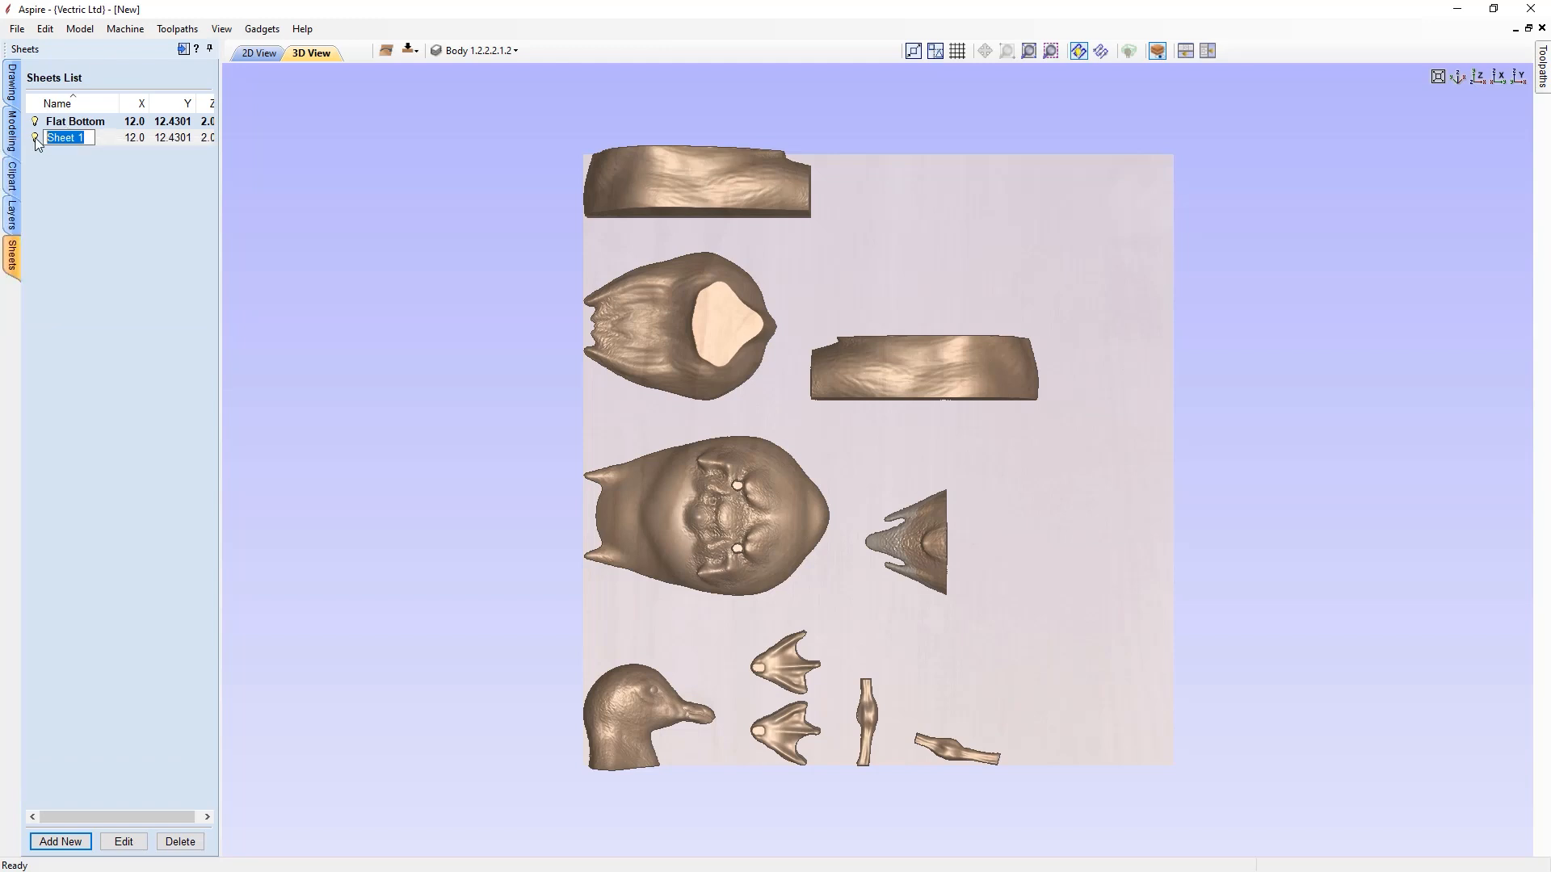
text(Flip Material)
click(68, 164)
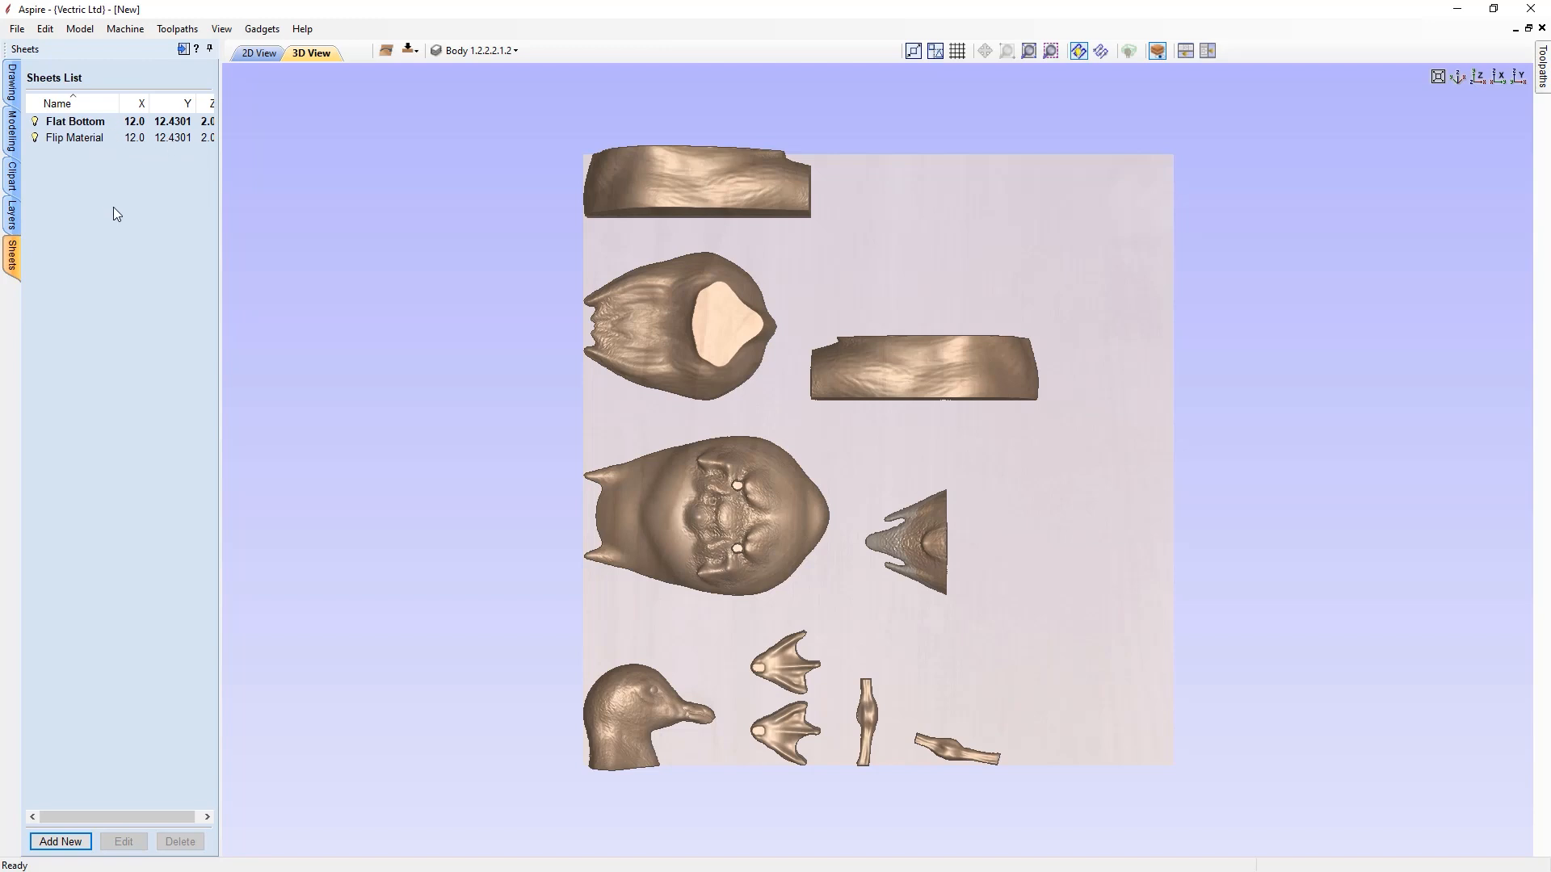
- Show the component tree and display the 2D and 3D views side by side
click(12, 131)
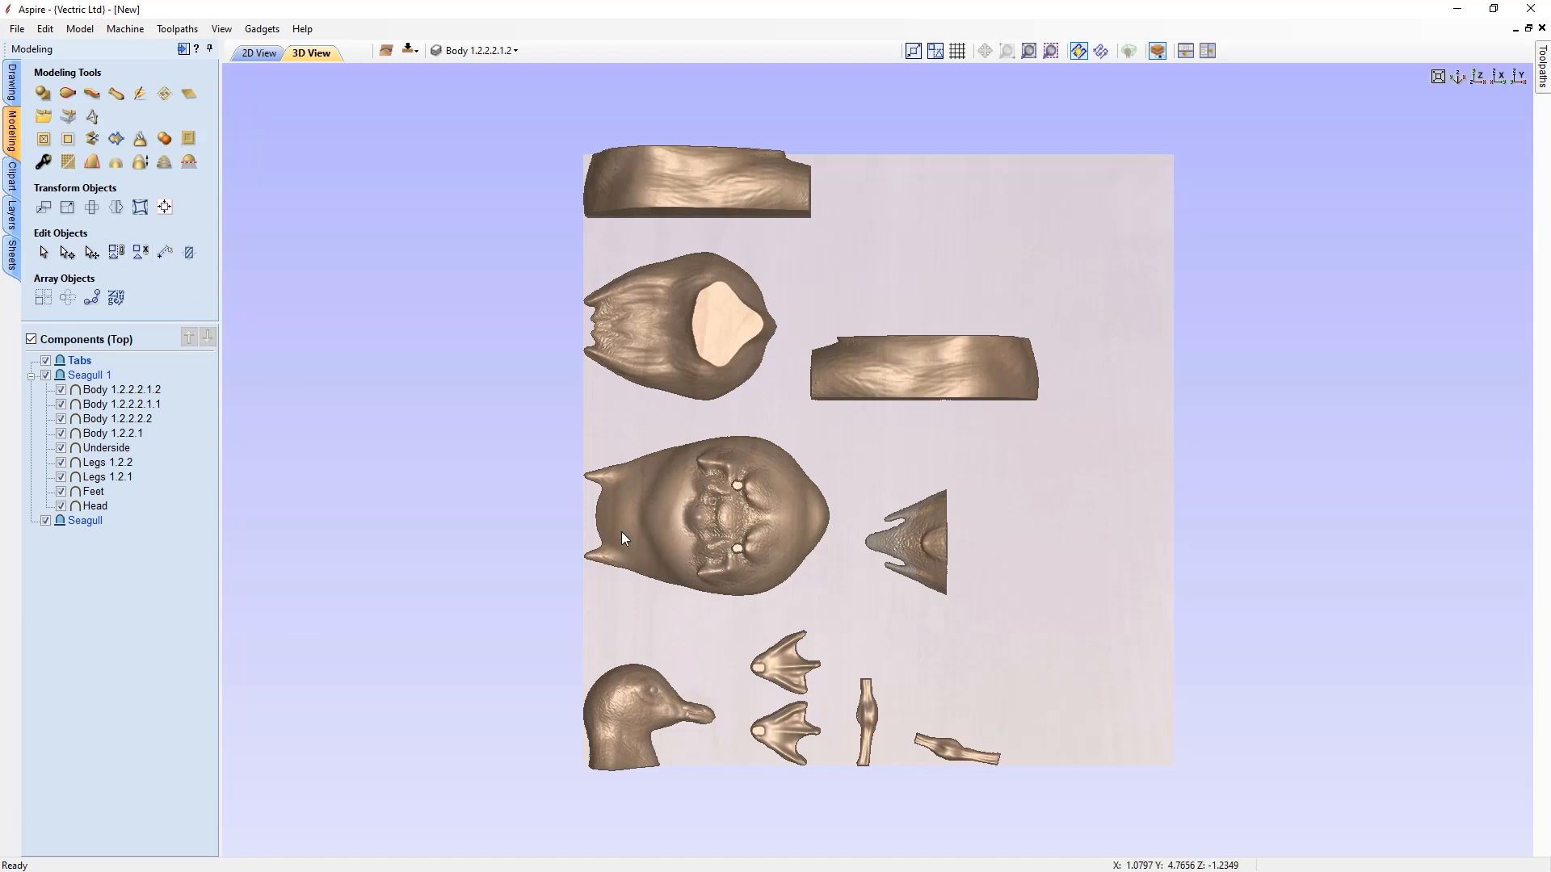
click(1207, 51)
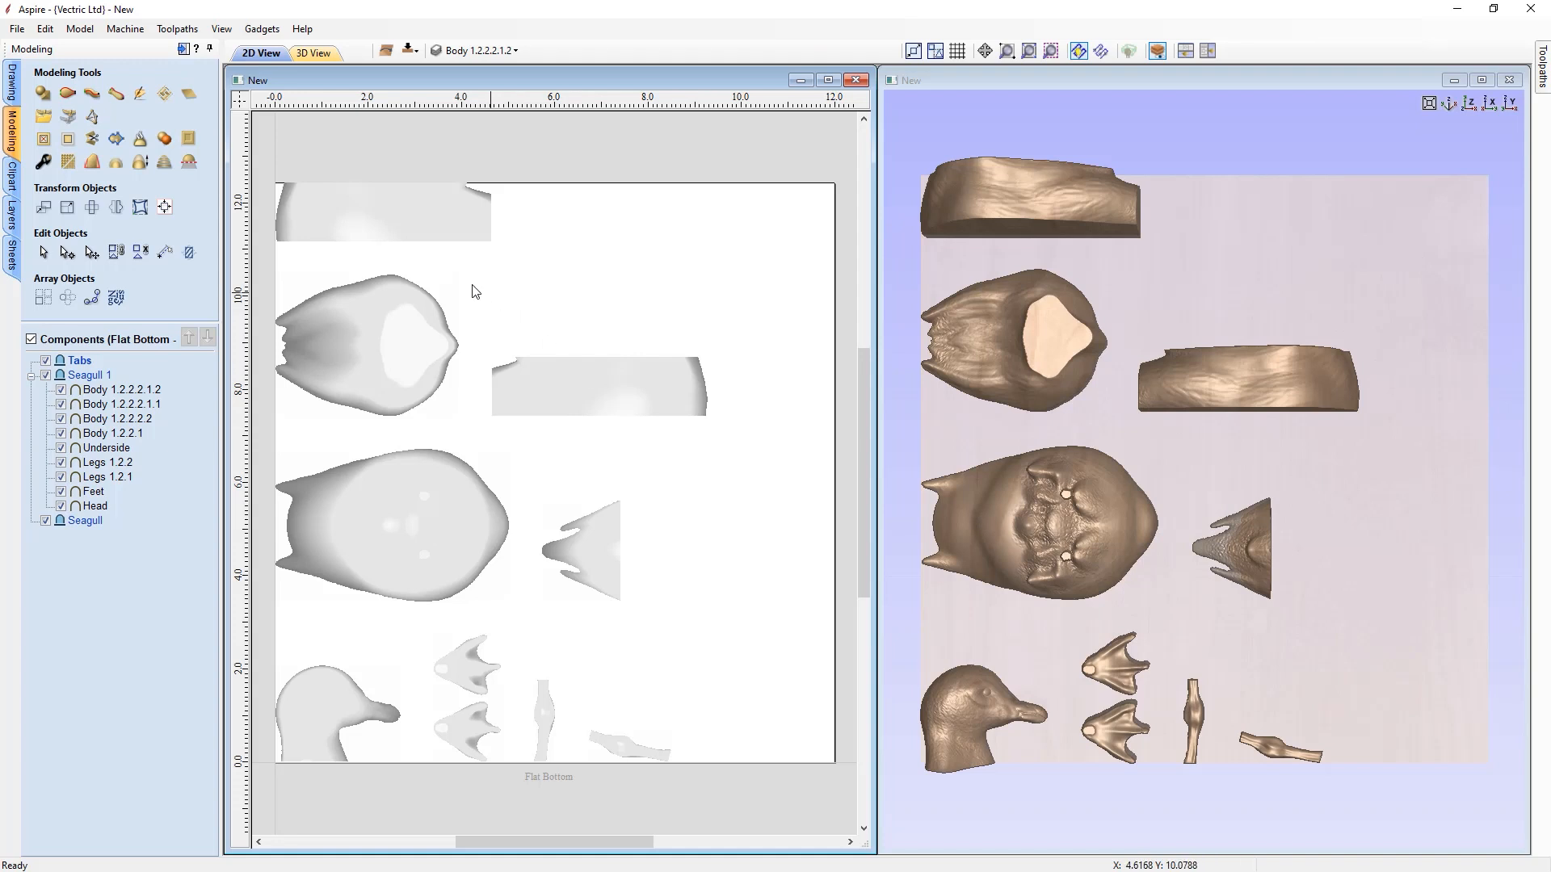
- Pick the components in the 2D view one by one to identify them, and look through the layer list
click(415, 223)
click(380, 337)
click(527, 394)
click(438, 487)
click(594, 546)
click(483, 676)
click(506, 52)
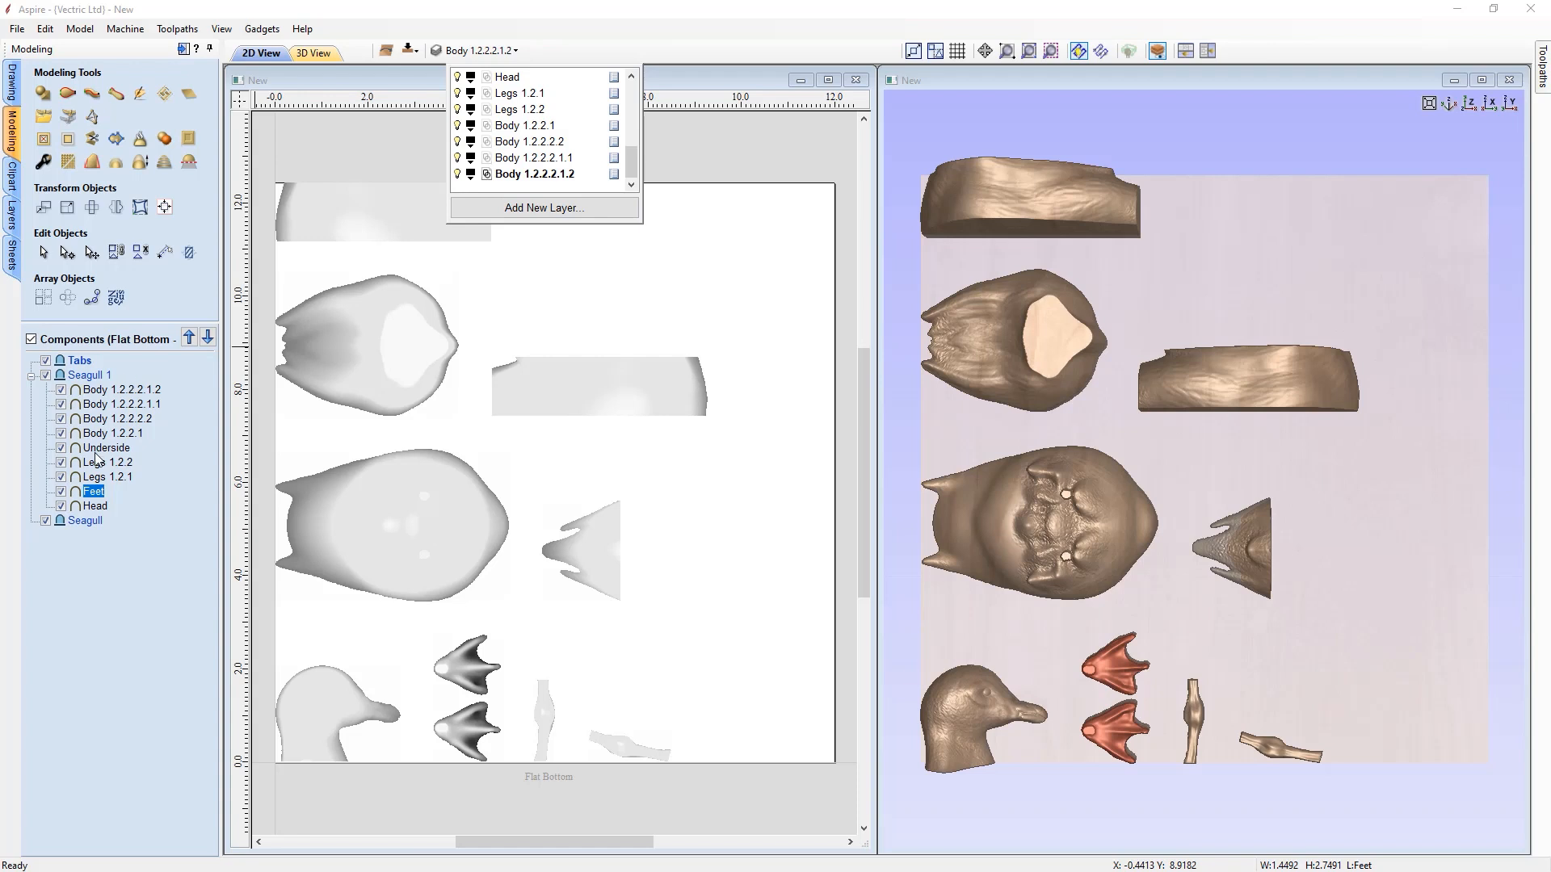
click(541, 323)
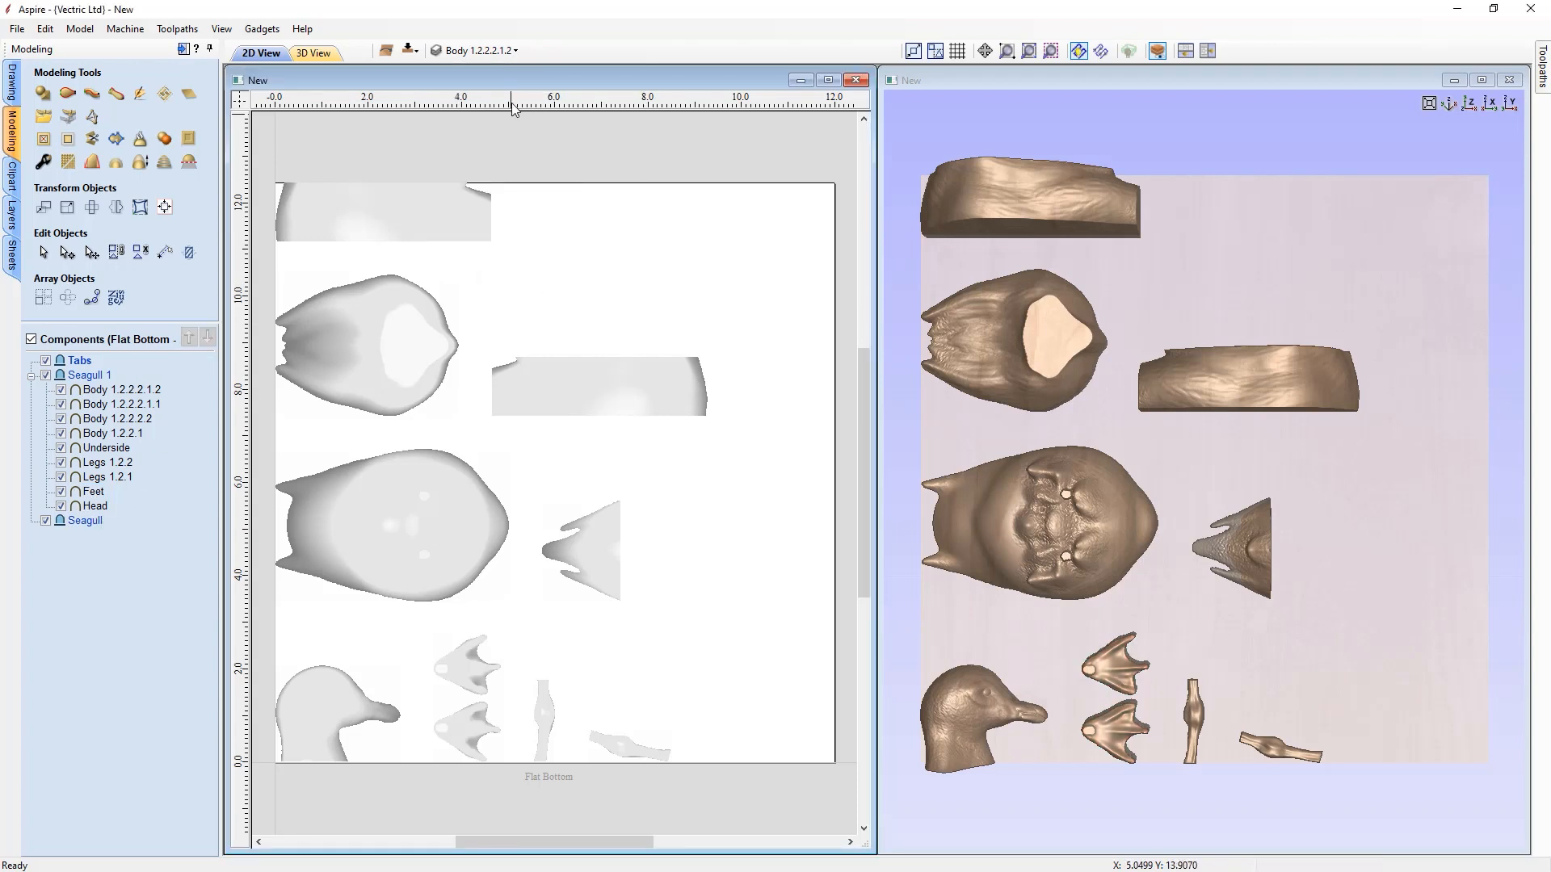
- Move the head, both leg pieces and the tail-shaped Body 1.2.2.1 component to the Flip Material sheet
click(339, 701)
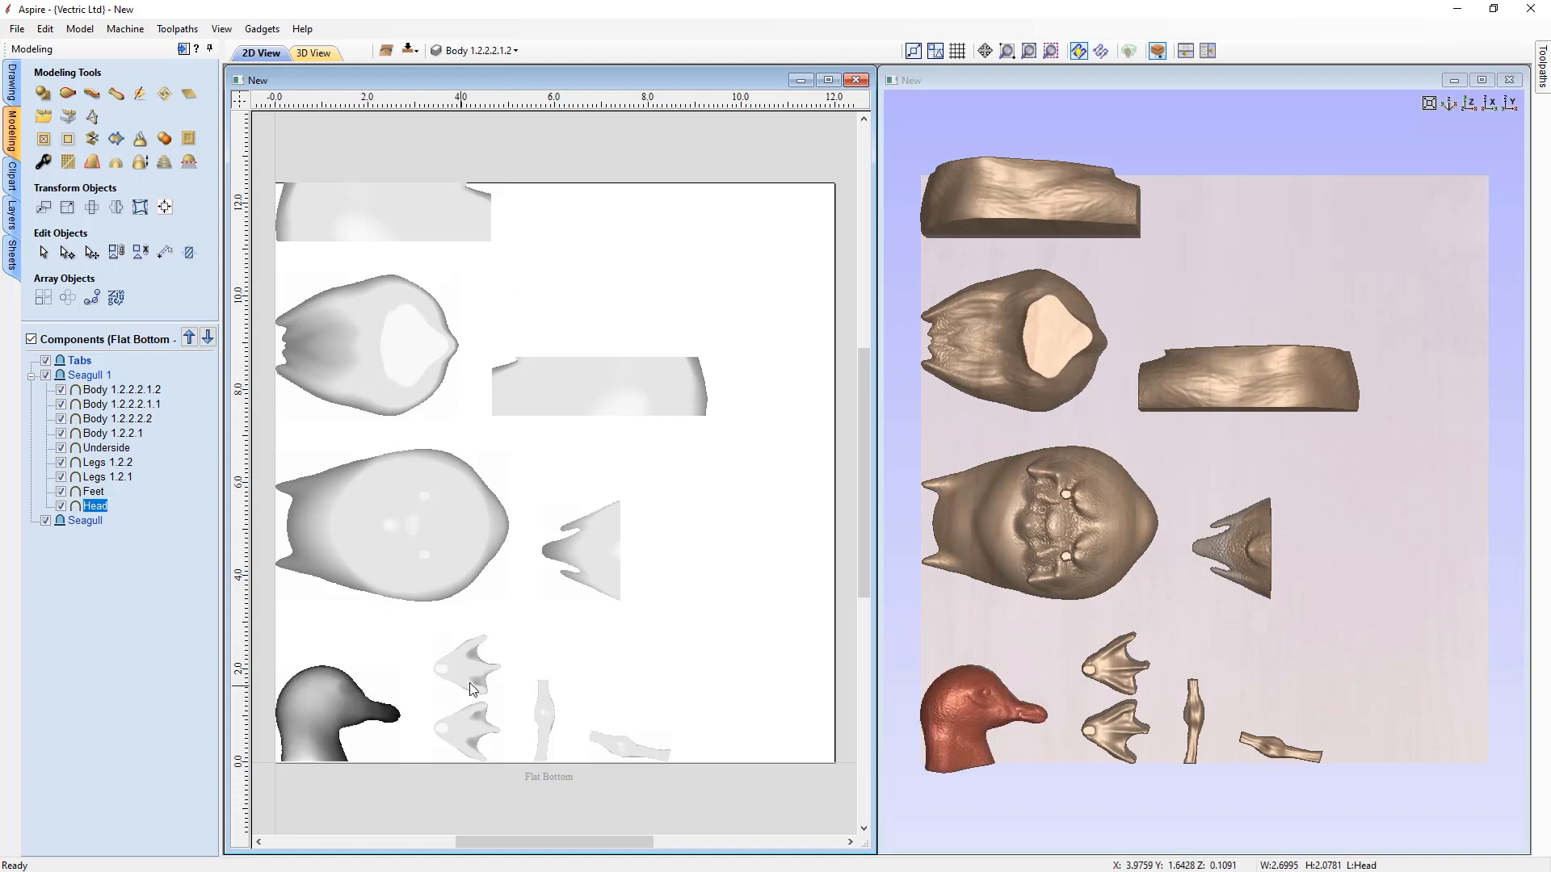
shift+click(550, 721)
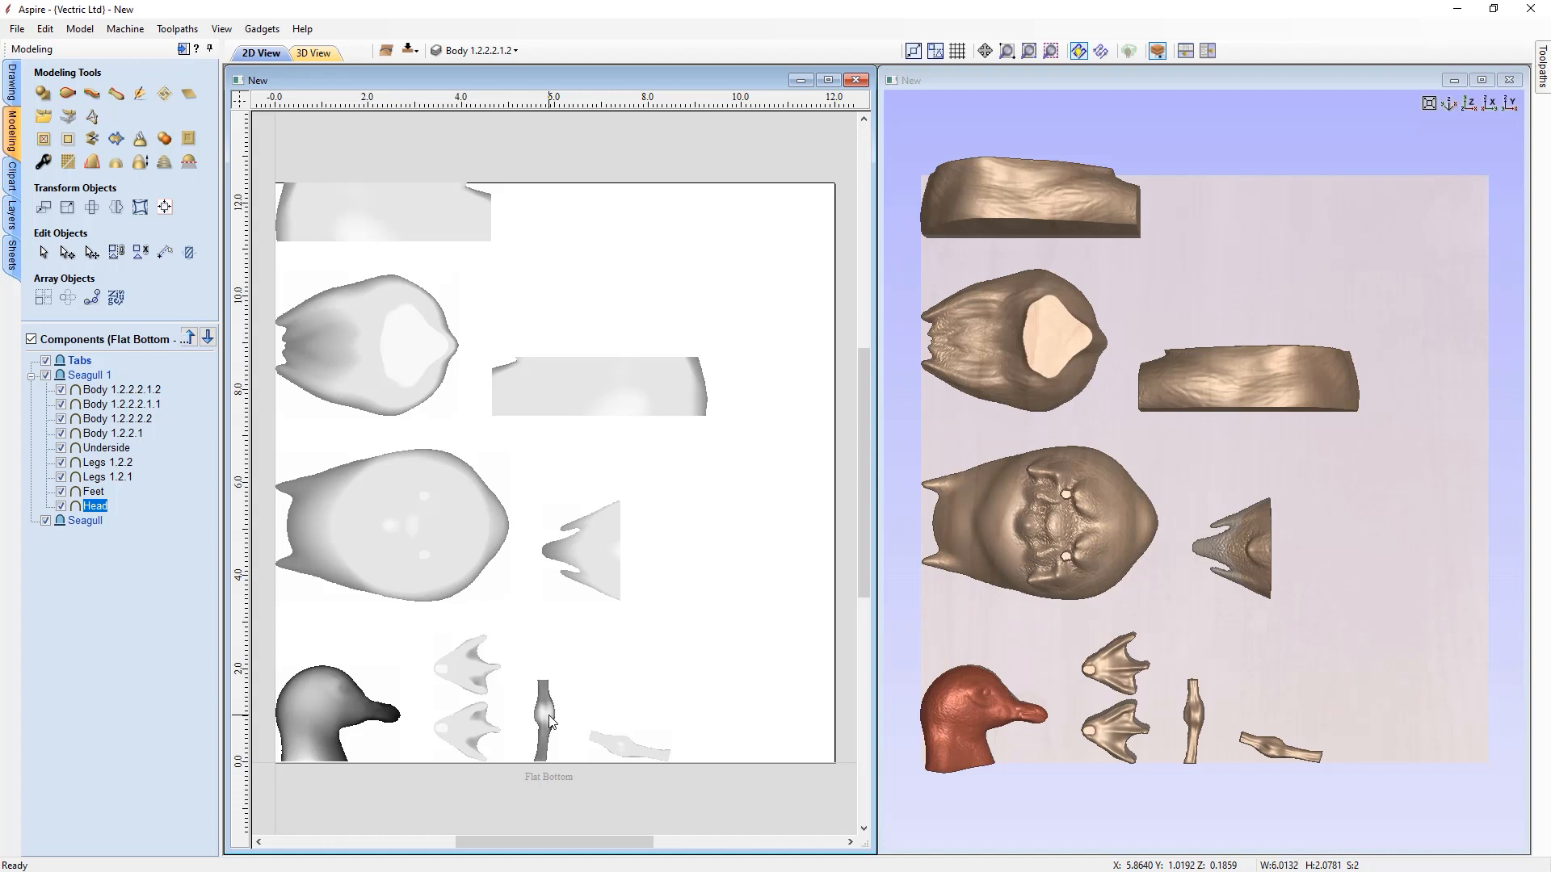
shift+click(613, 741)
shift+click(581, 567)
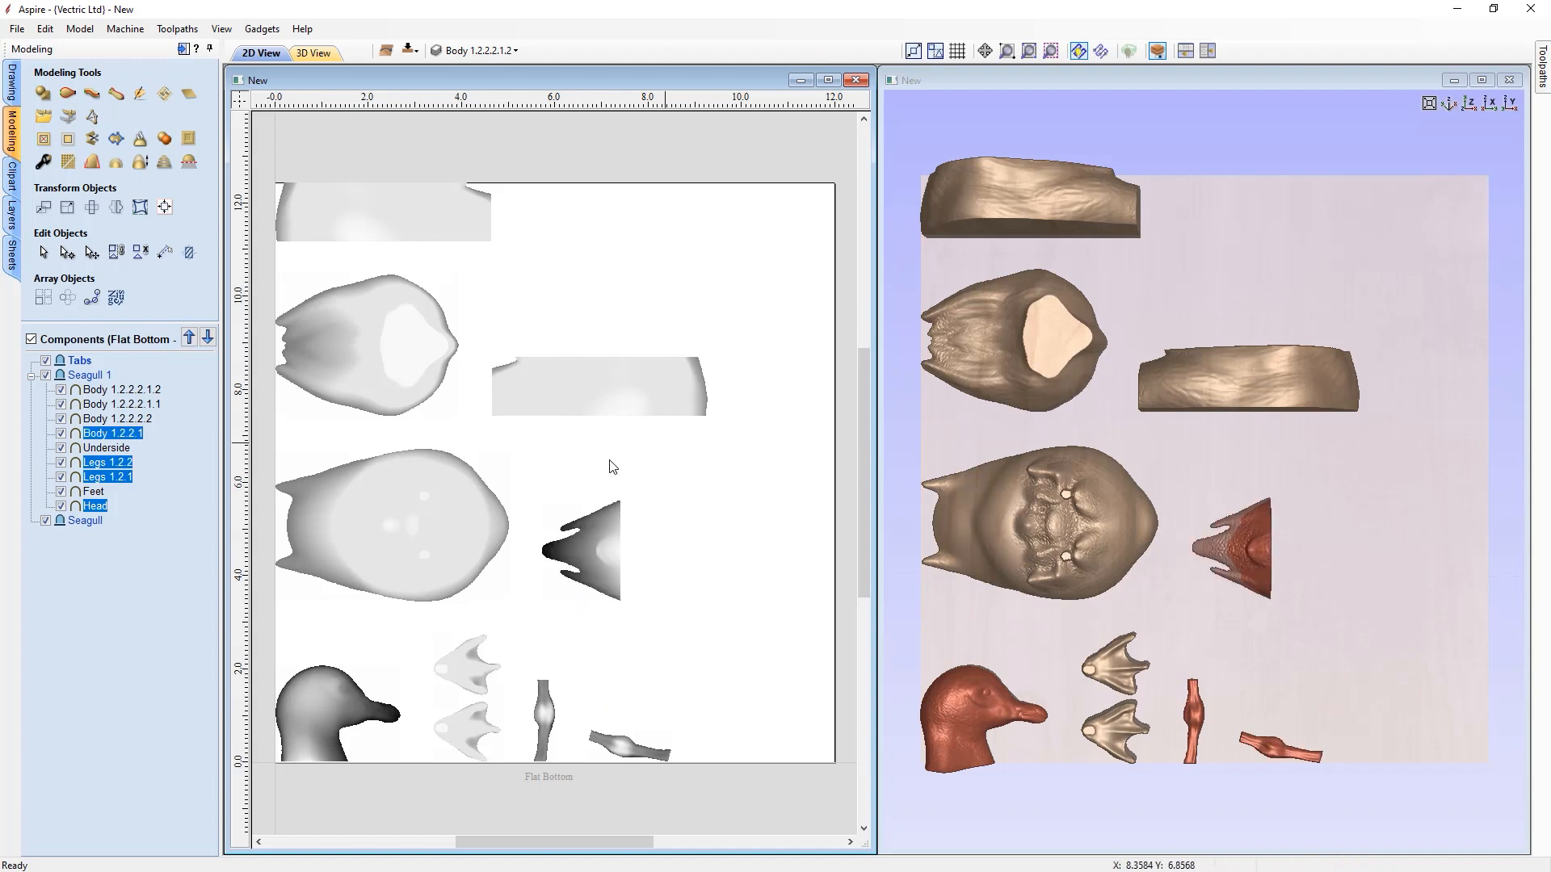
right_click(588, 537)
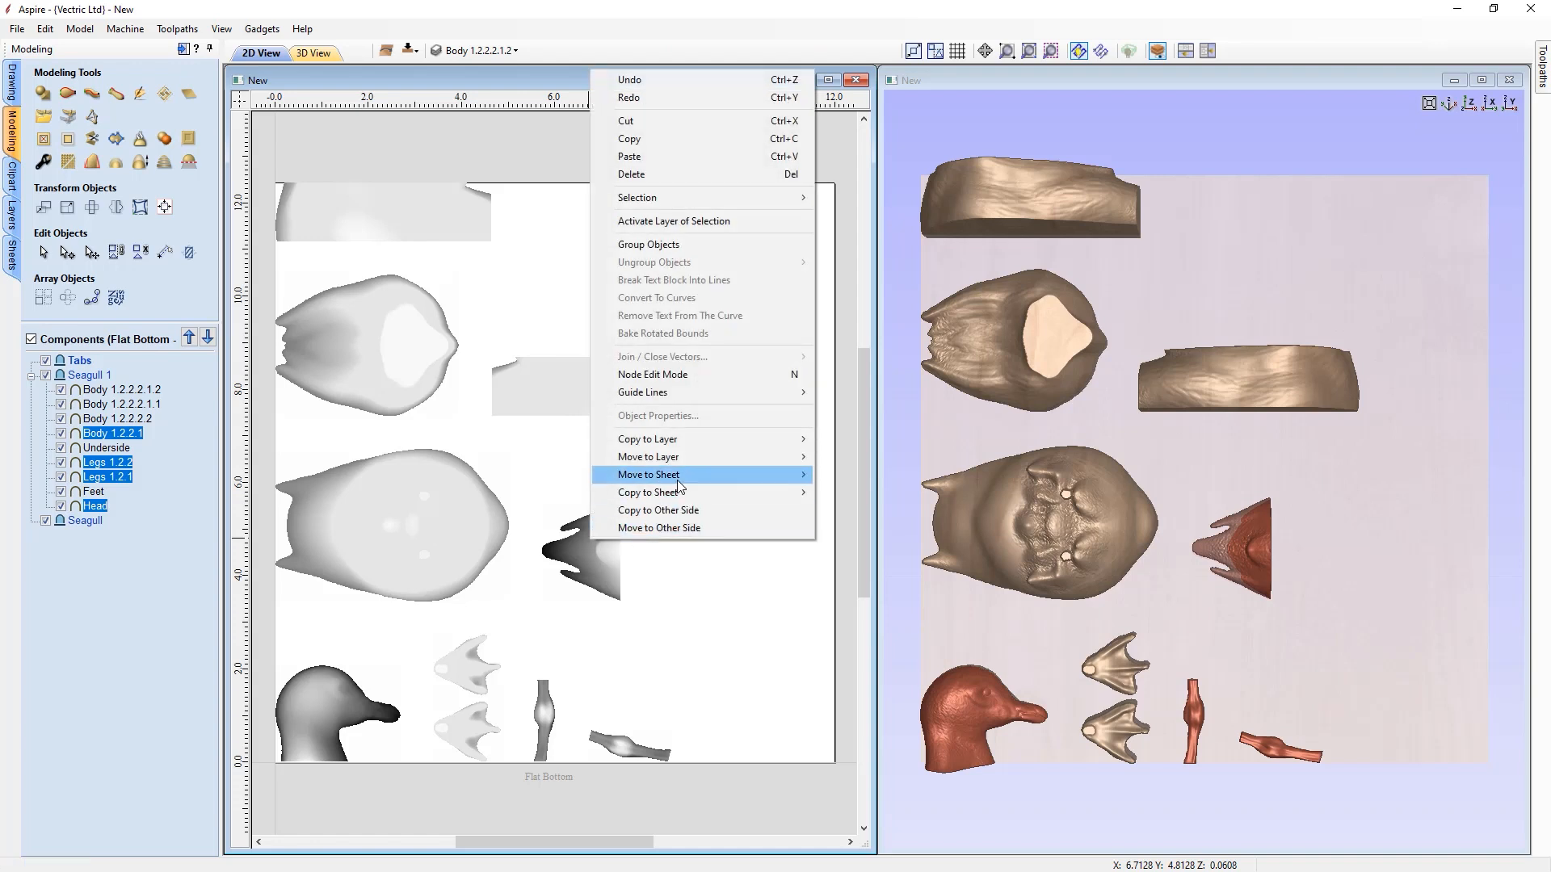
mouse_move(676, 479)
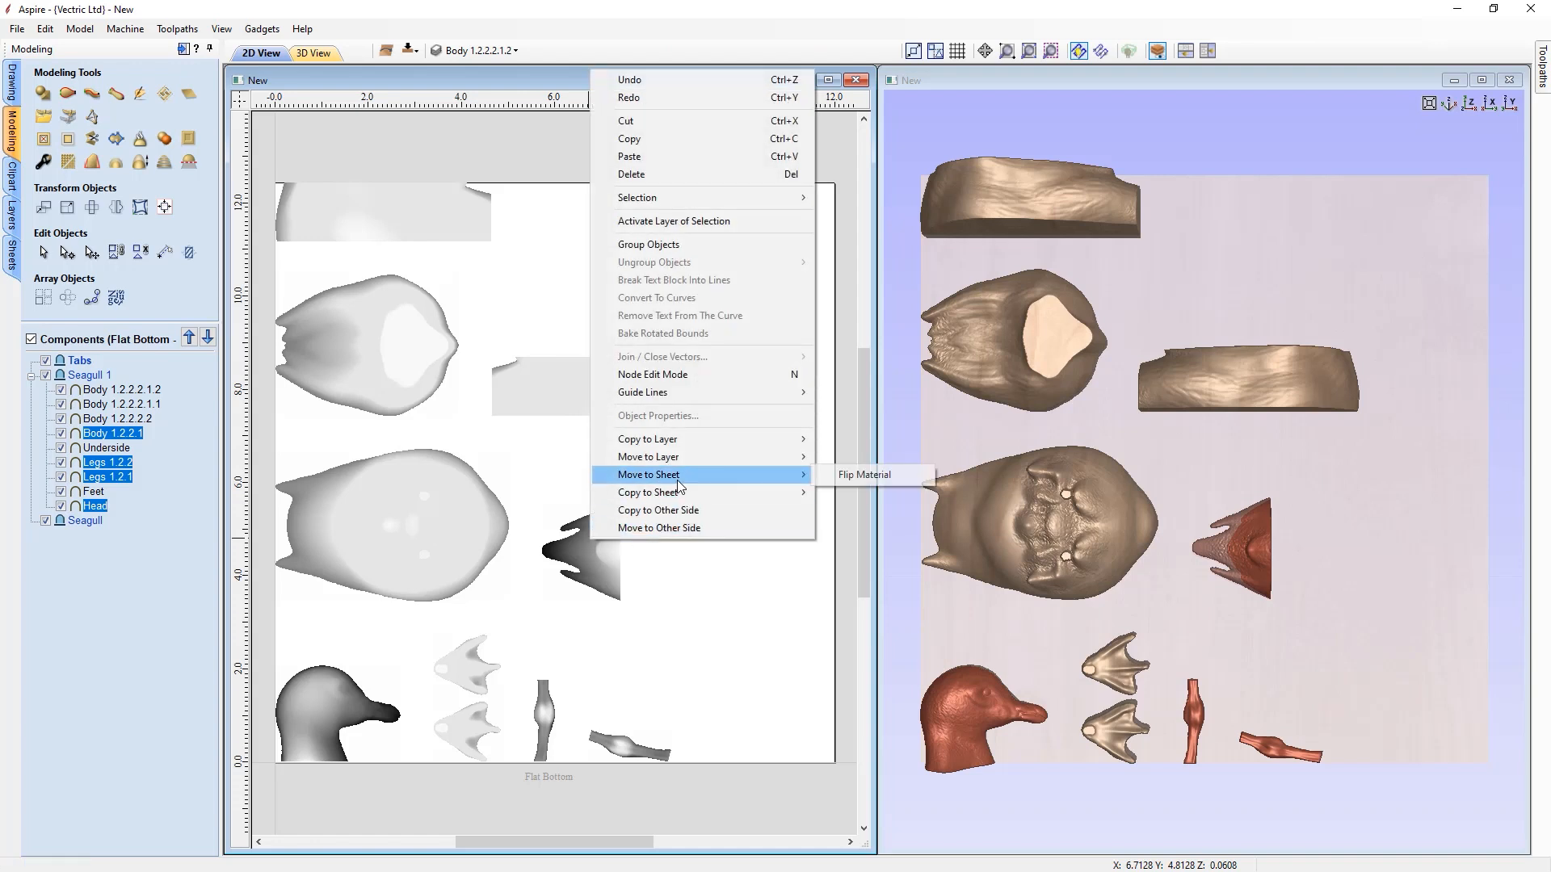
click(851, 477)
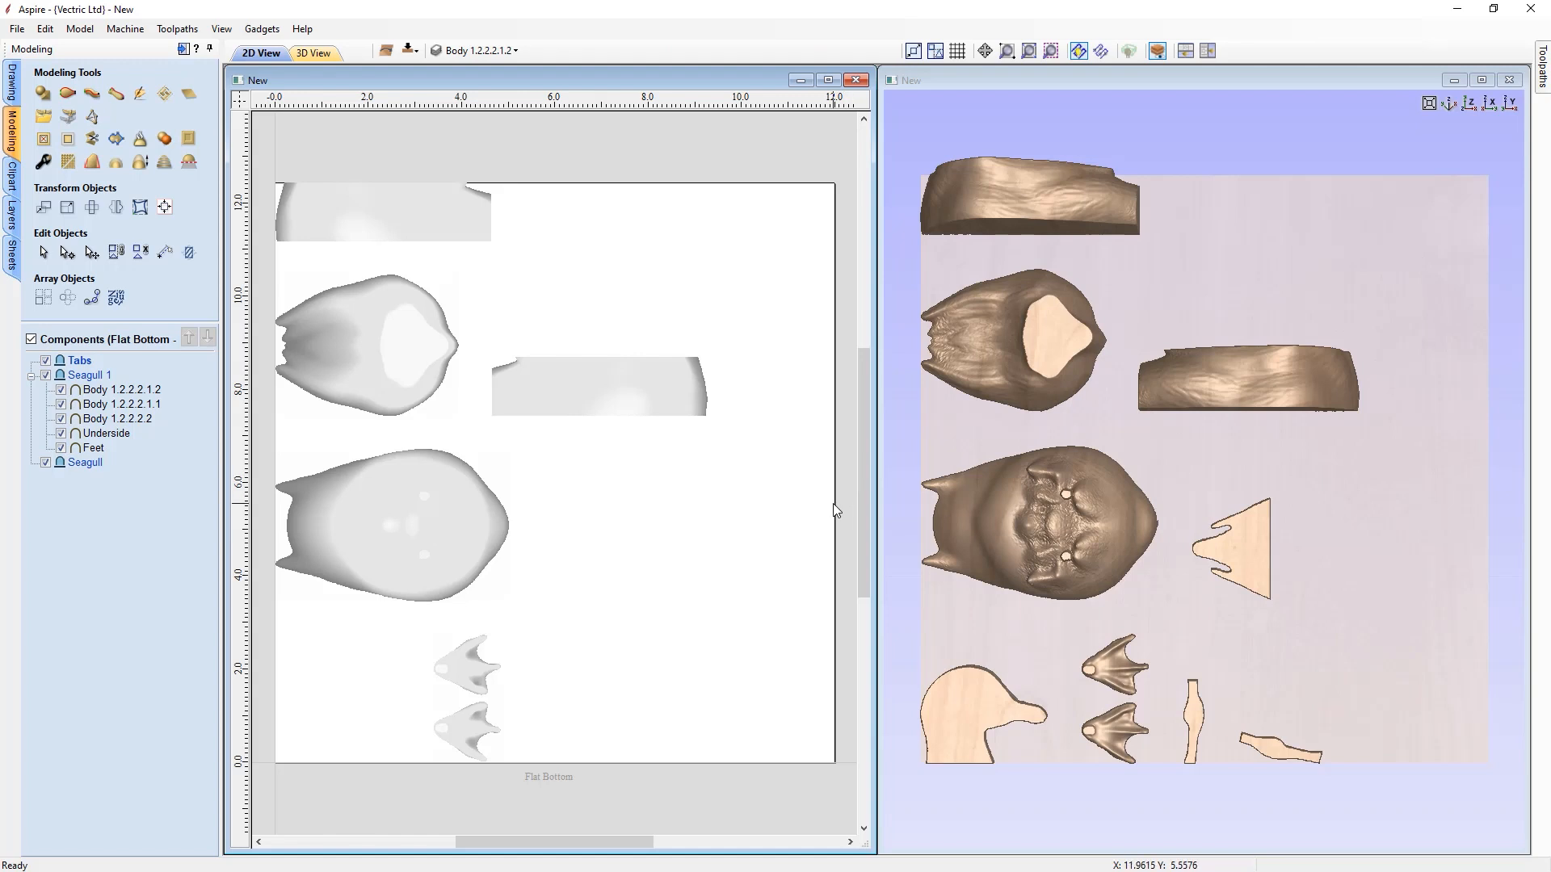
- On the opposite side, move the head, both legs and the Body 1.2.2.1 component to the Flip Material sheet
click(410, 51)
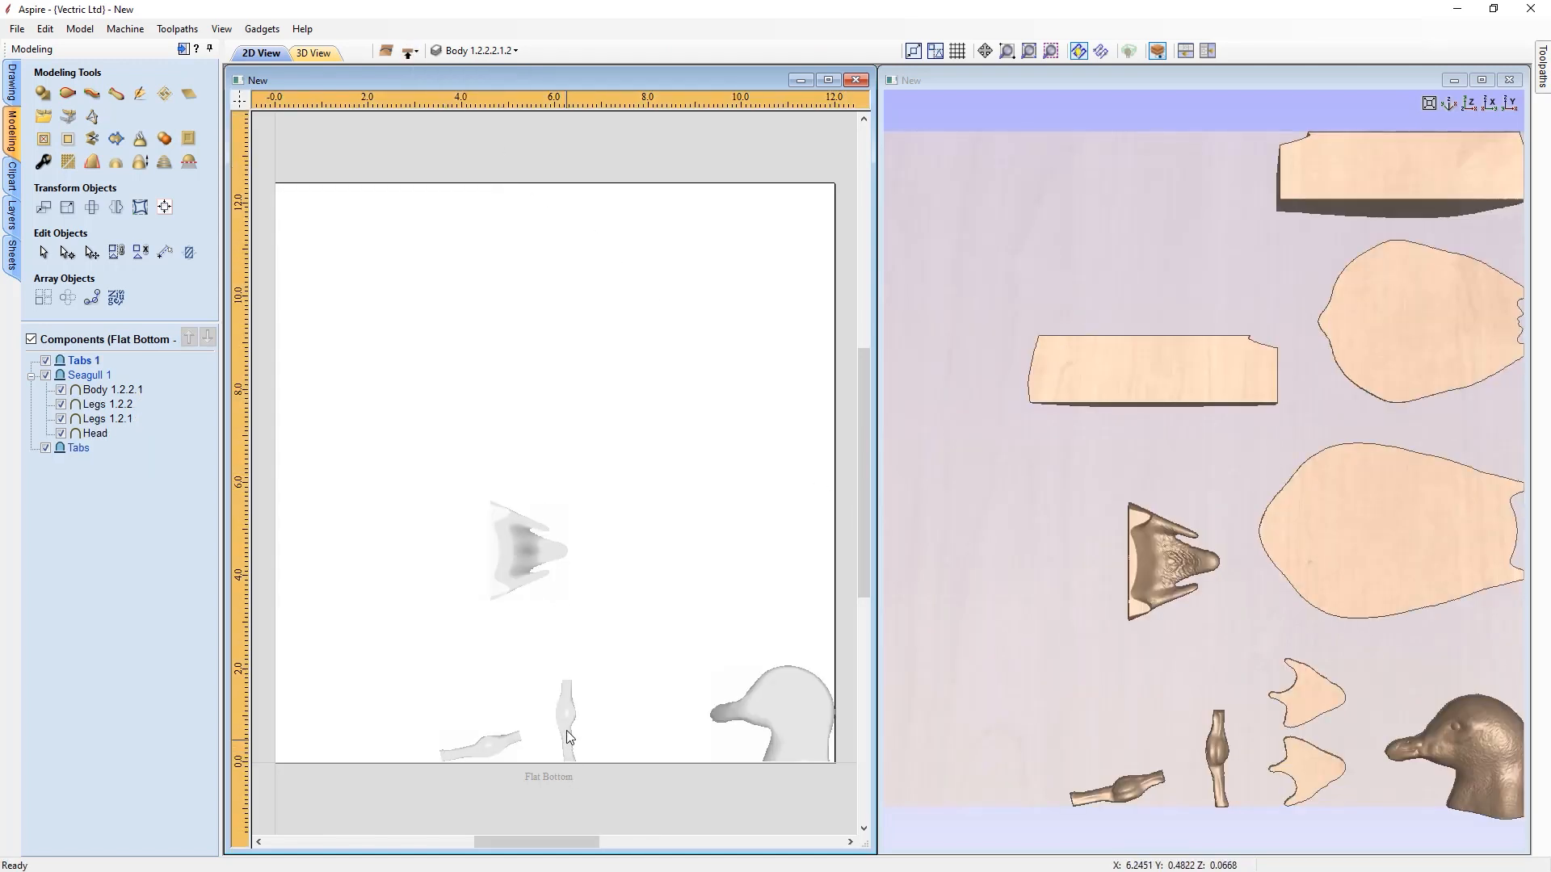
click(565, 733)
shift+click(489, 743)
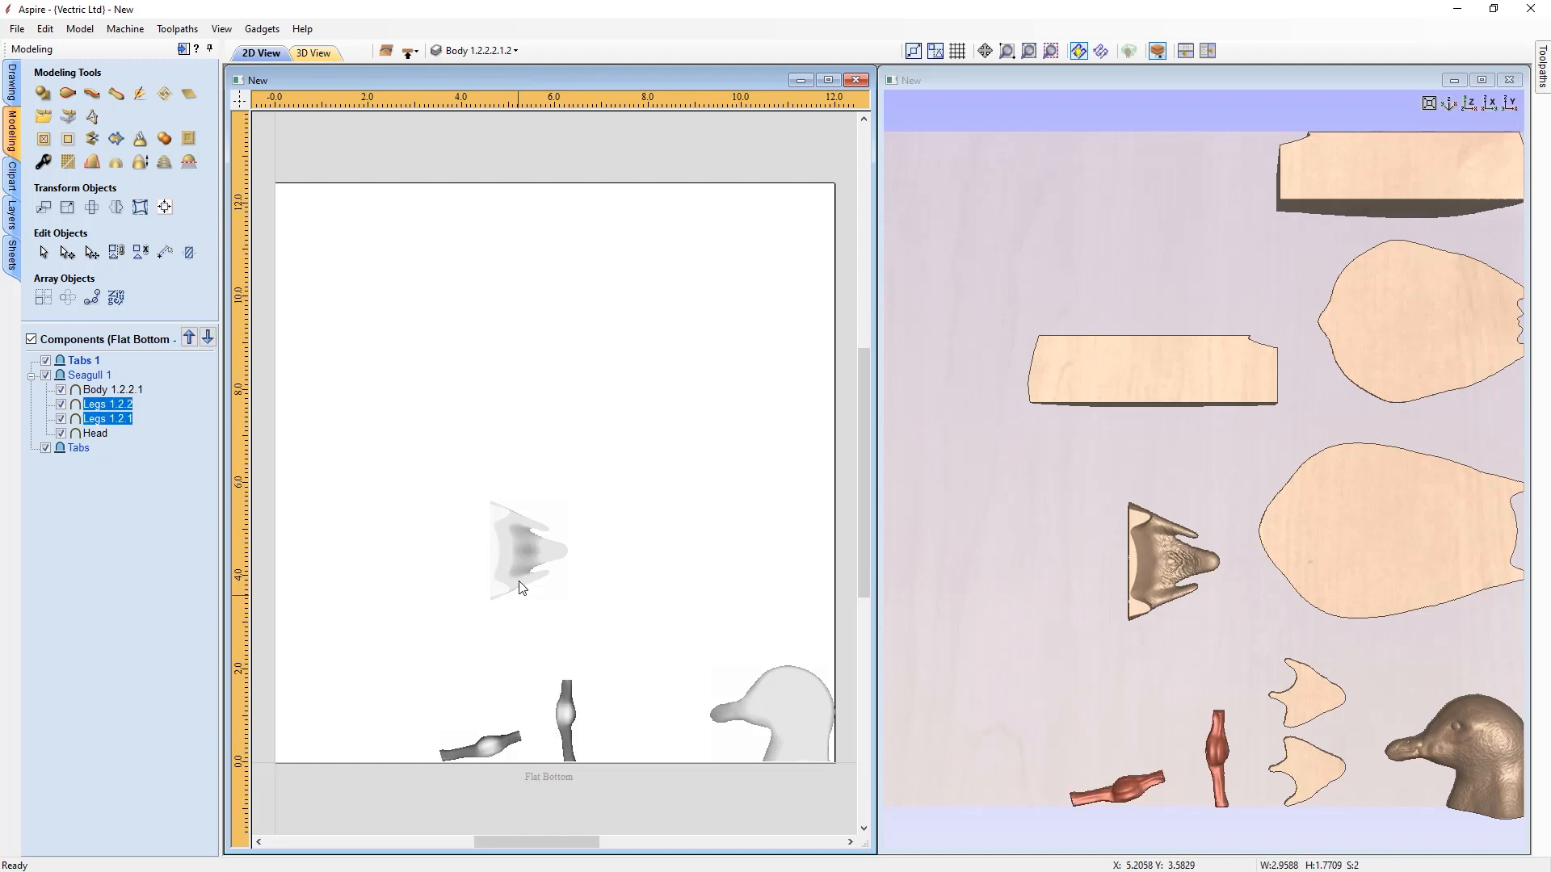
shift+click(769, 693)
right_click(770, 695)
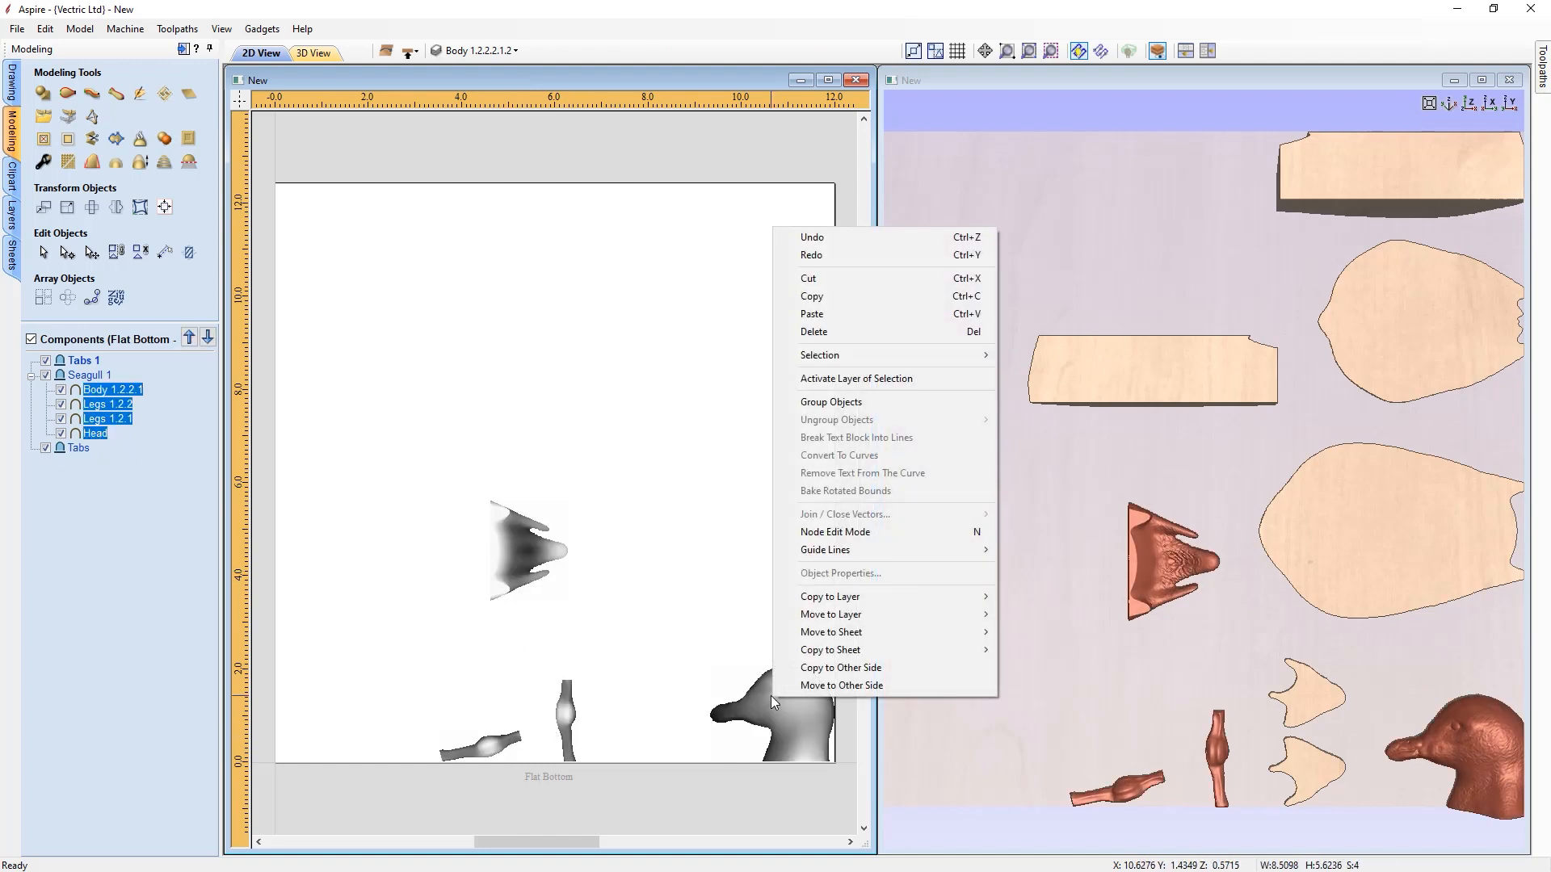
mouse_move(895, 630)
click(1022, 632)
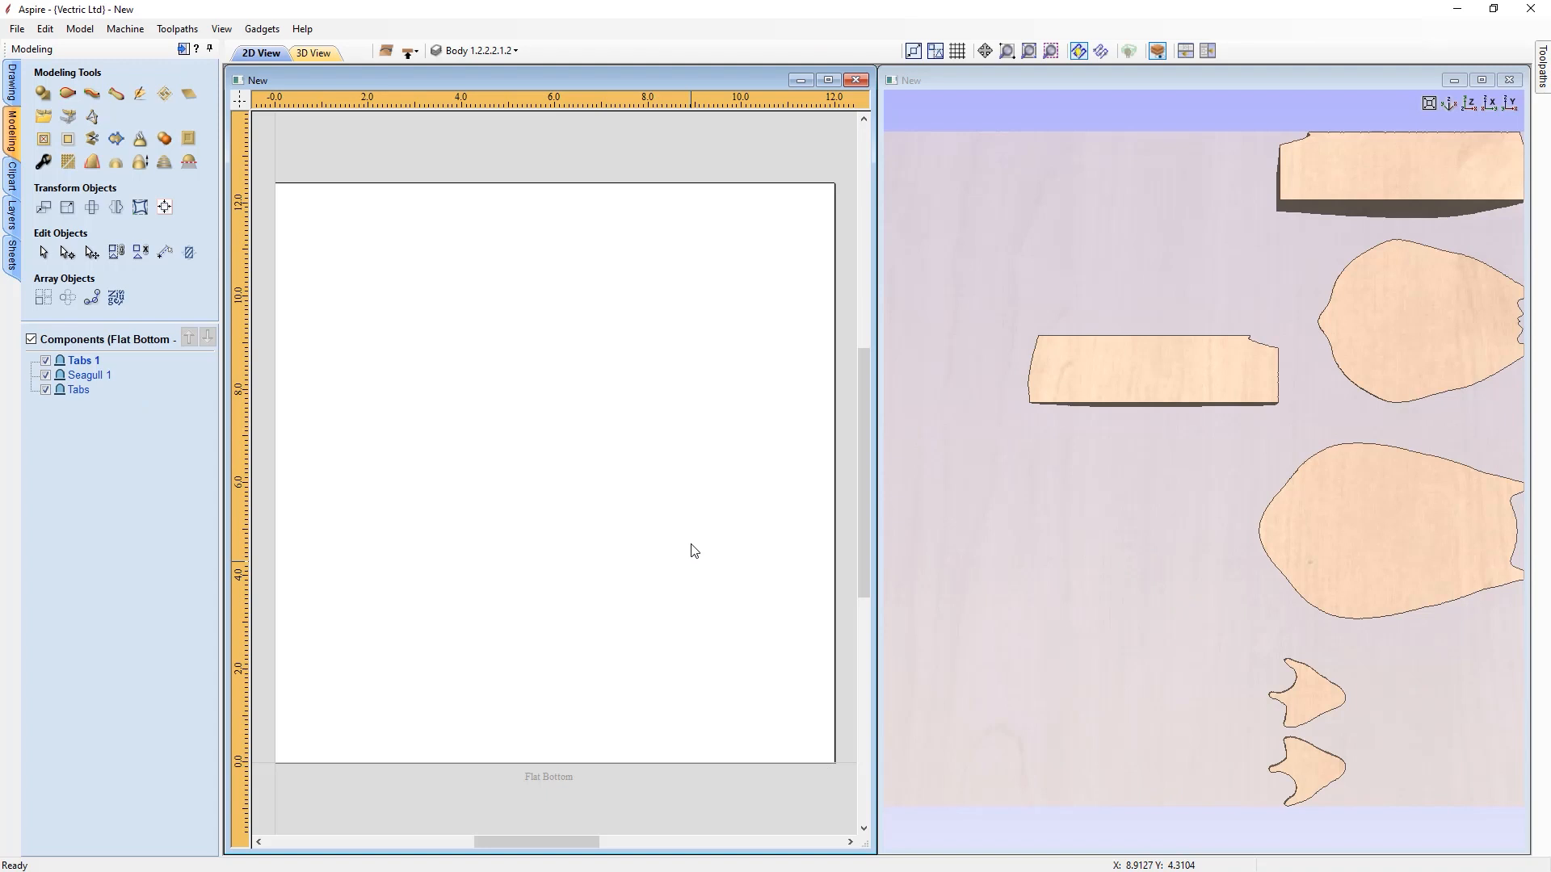
- Return to the top side, make Flip Material the active sheet and check its parts on both sides
scroll(699, 519, down, 2)
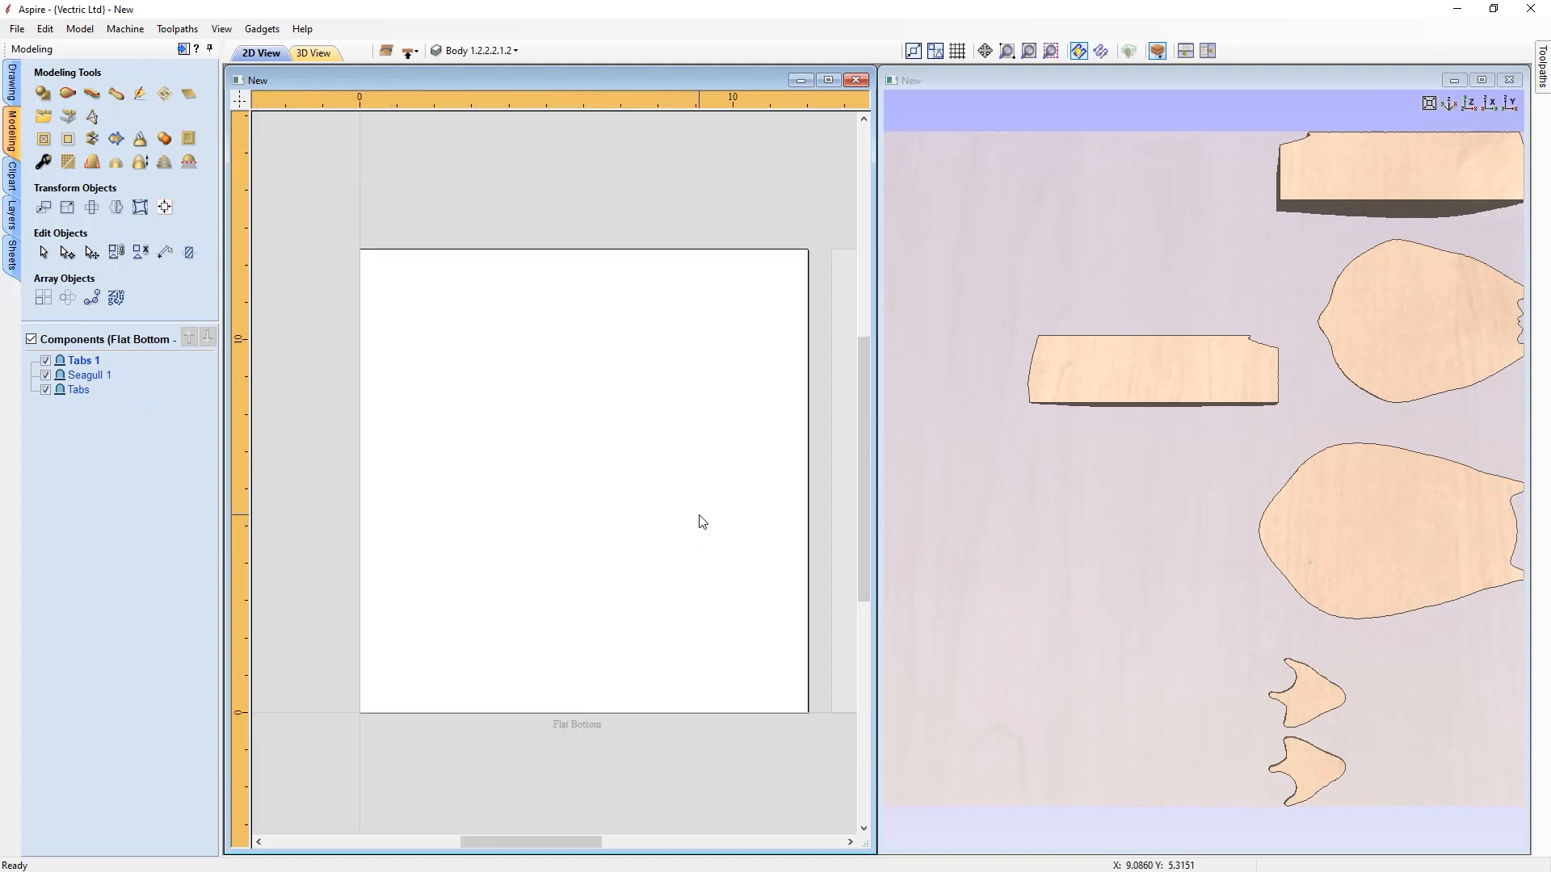
click(413, 55)
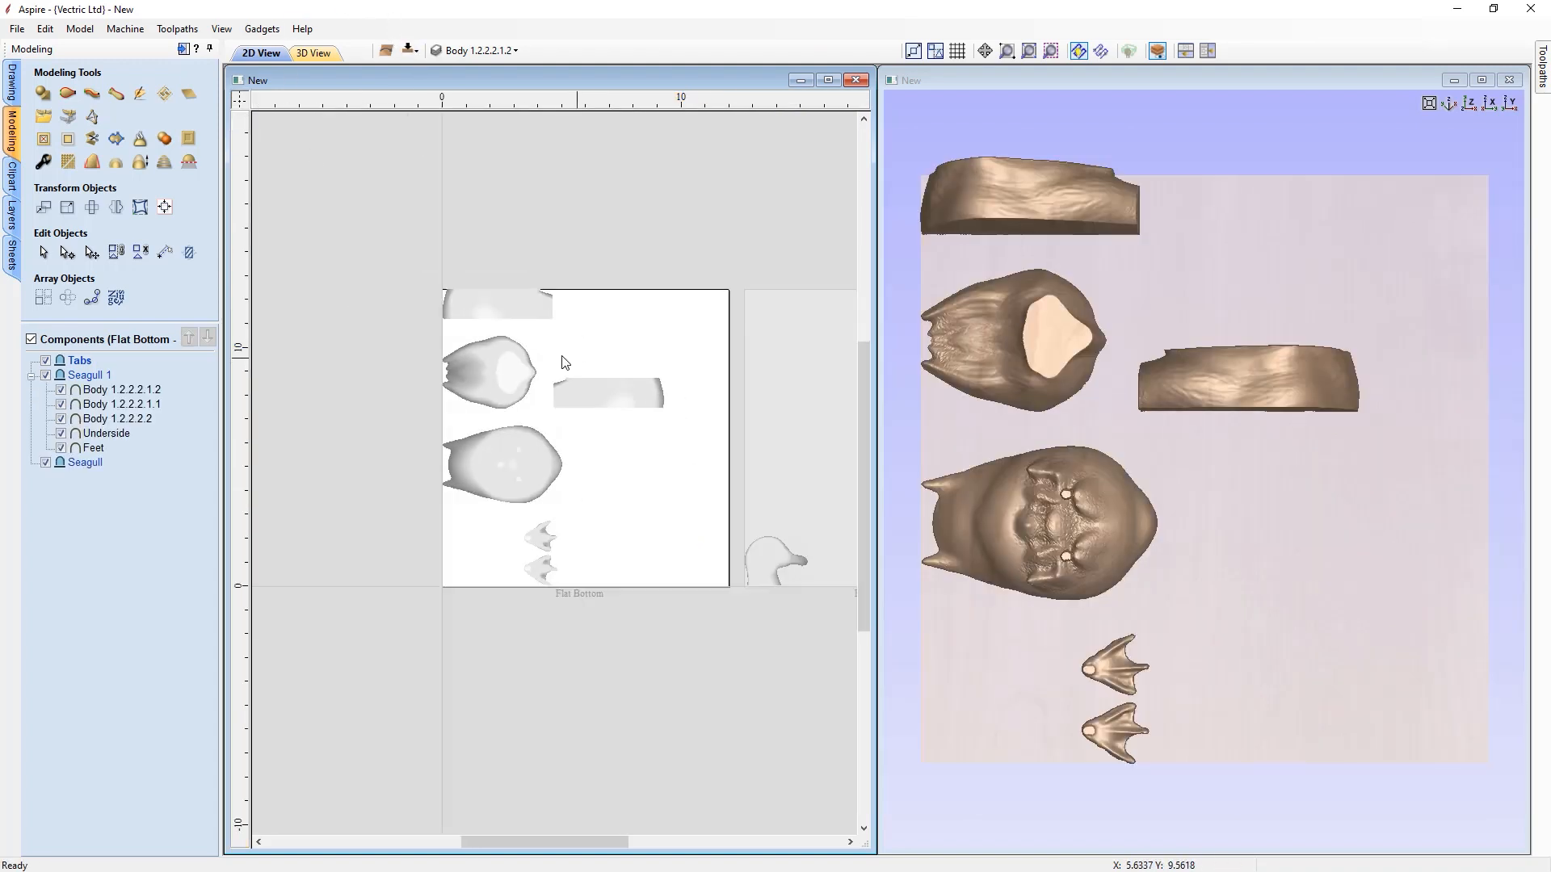
scroll(557, 361, down, 2)
scroll(727, 489, up, 1)
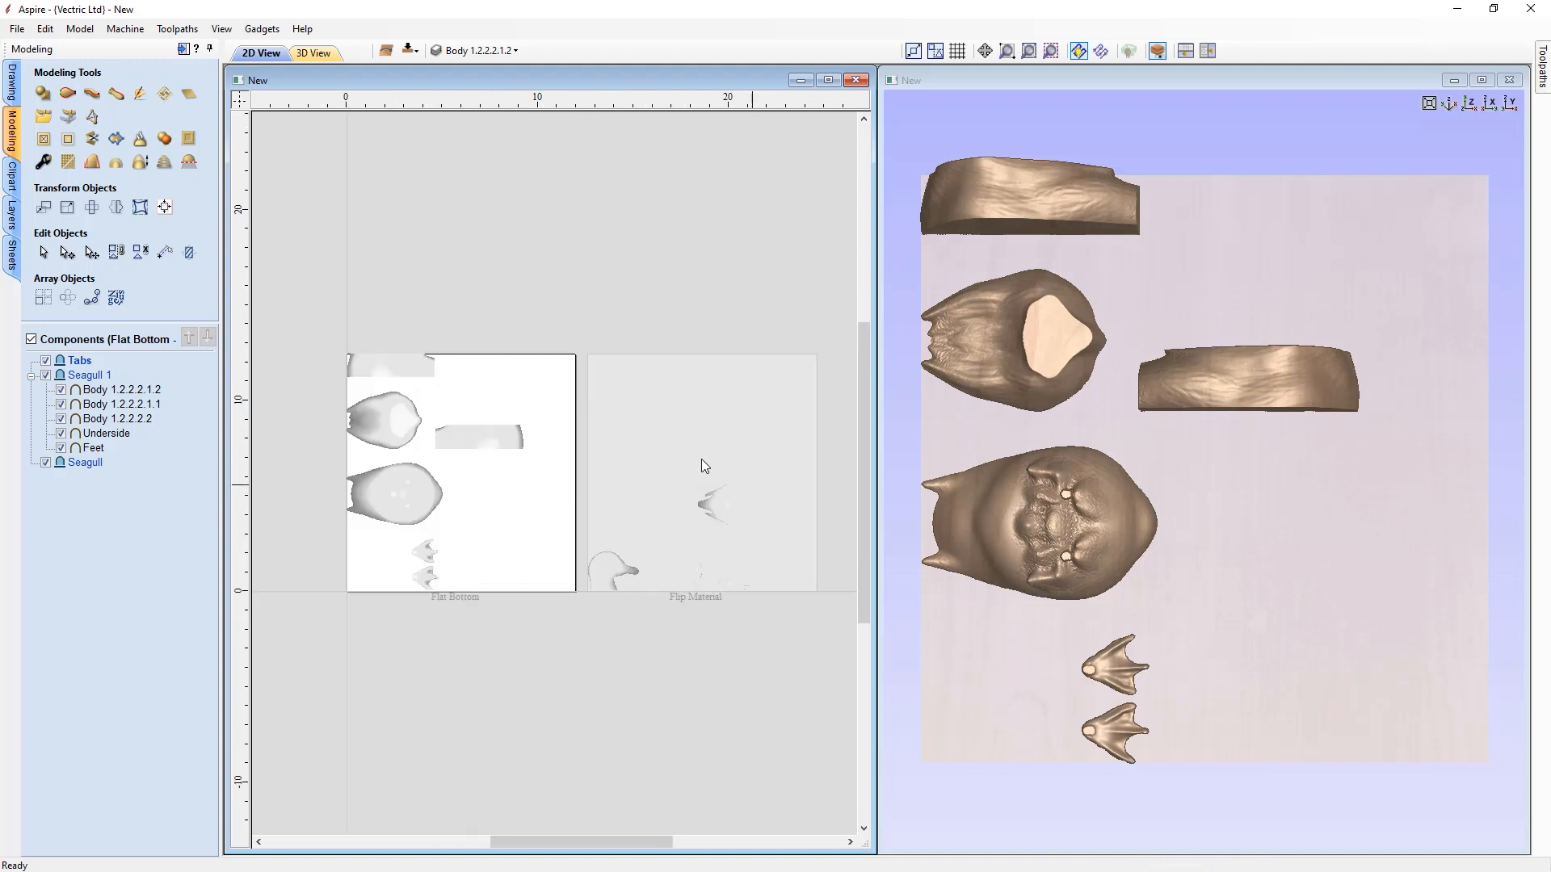
click(677, 475)
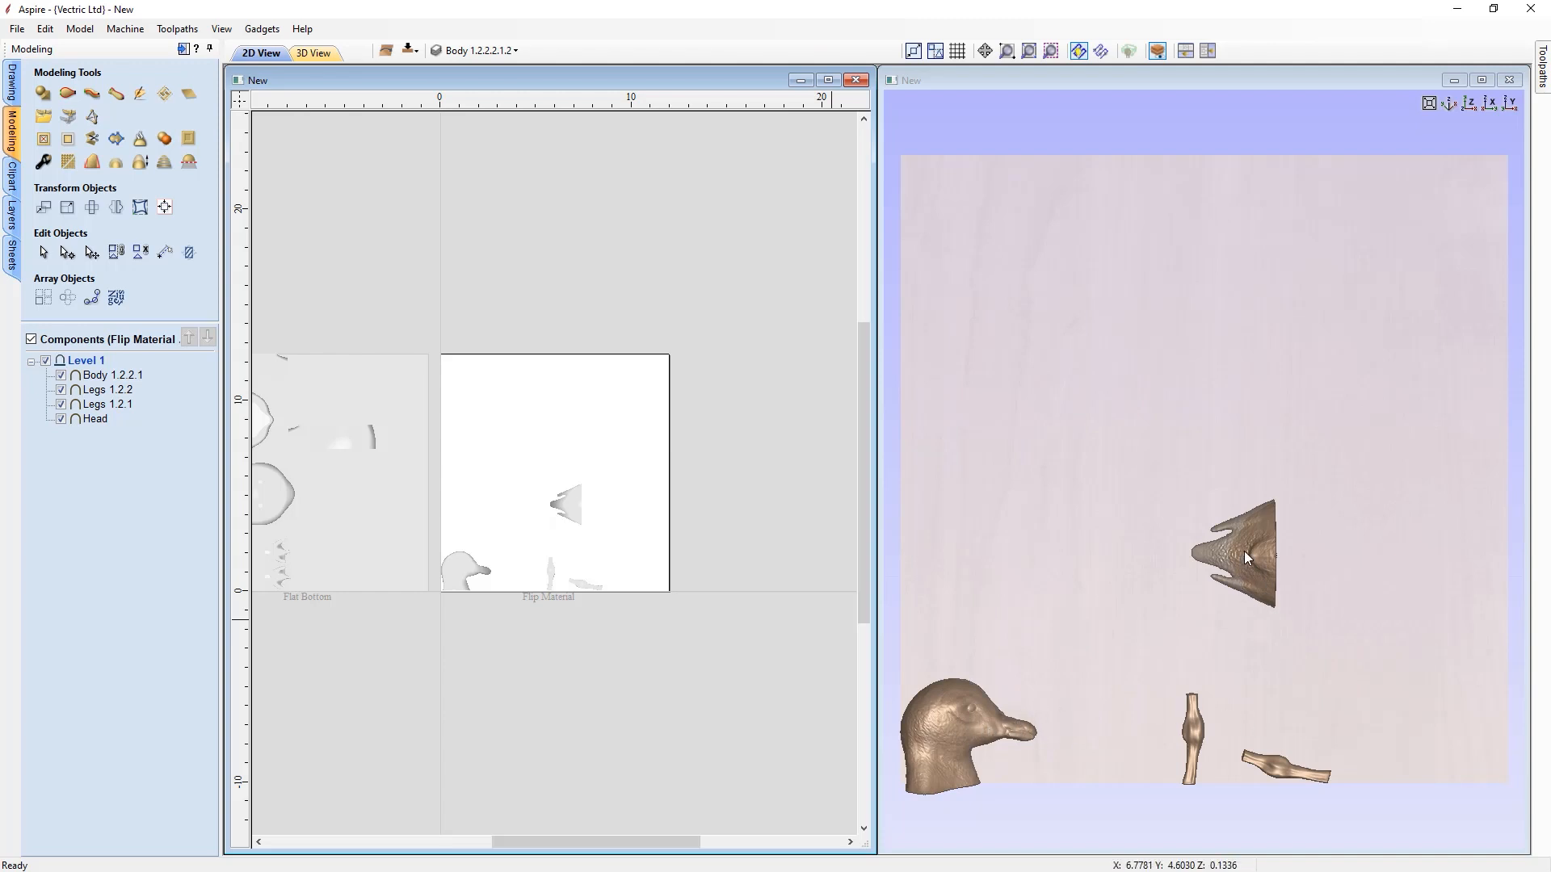
click(409, 51)
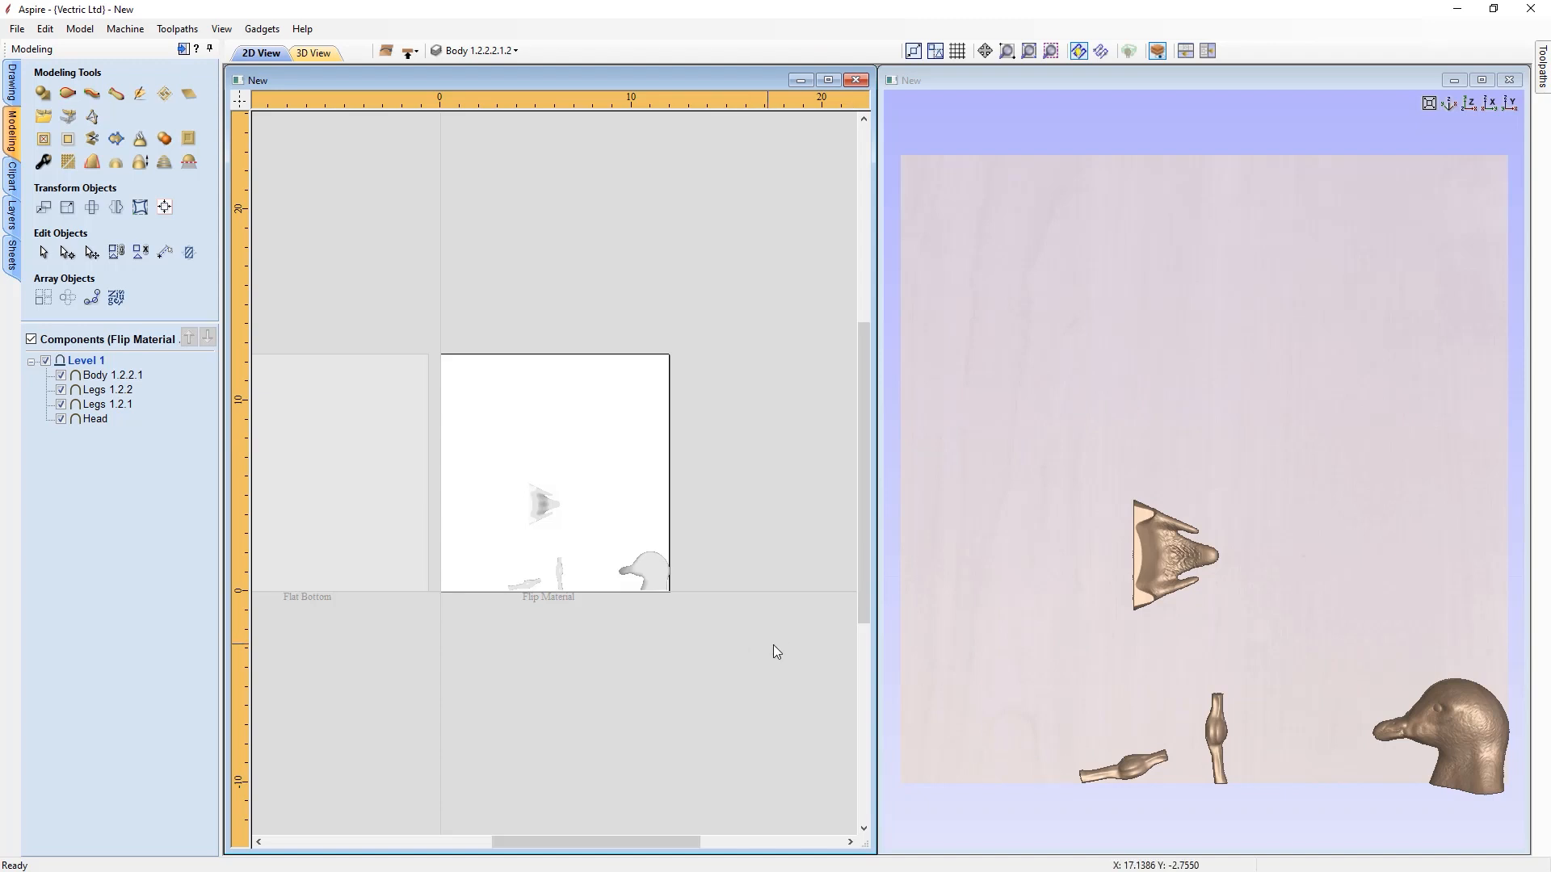
click(409, 52)
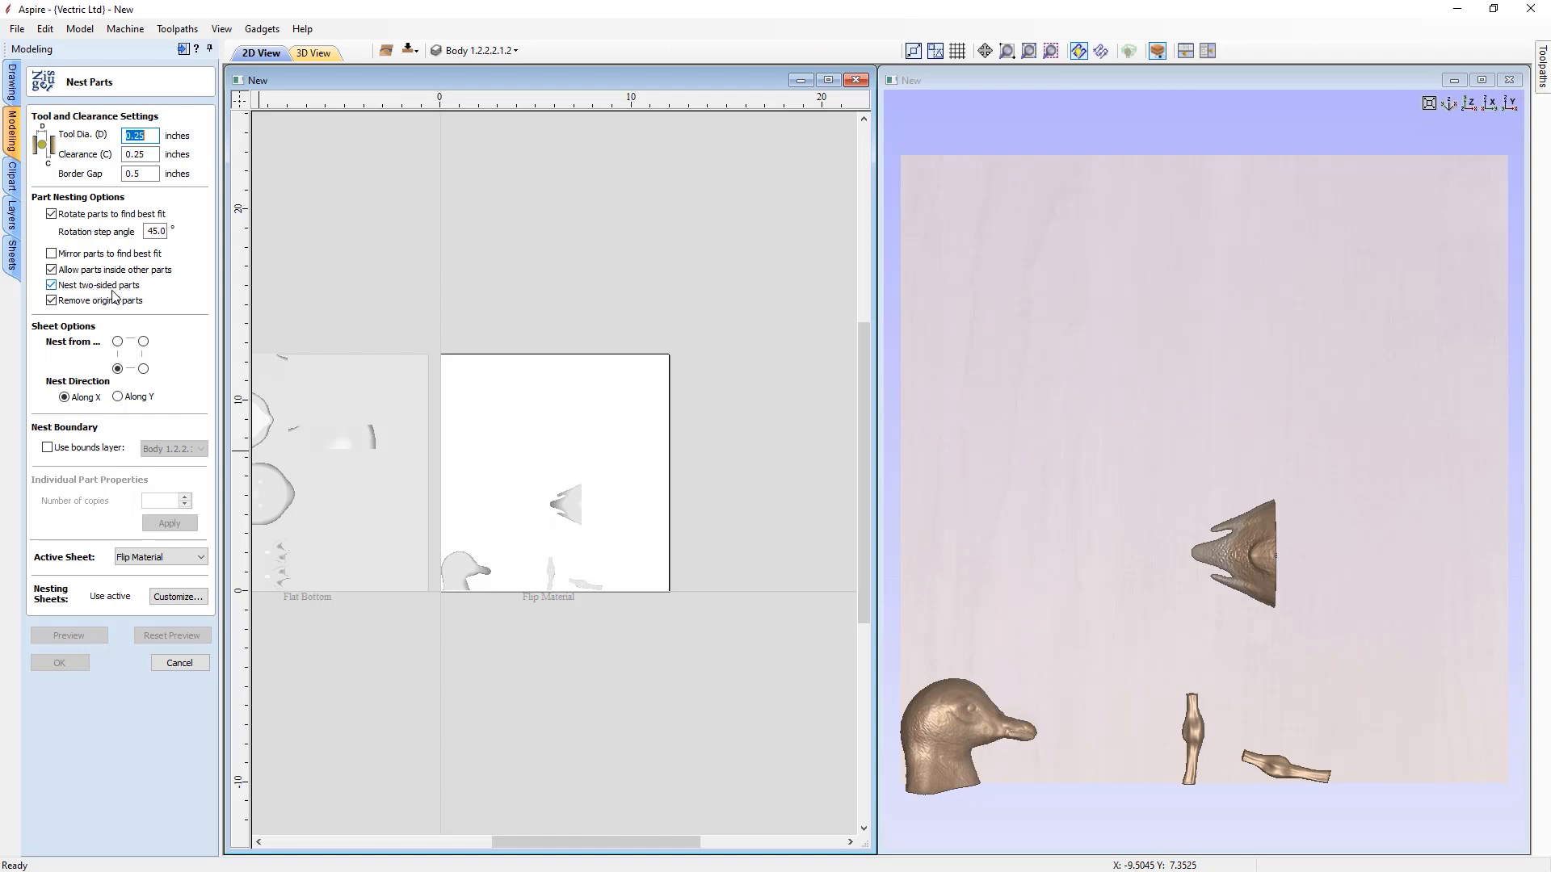
- Nest the head, Body 1.2.2.1 and both leg pieces on the Flip Material sheet with two-sided nesting, and apply the layout
click(461, 575)
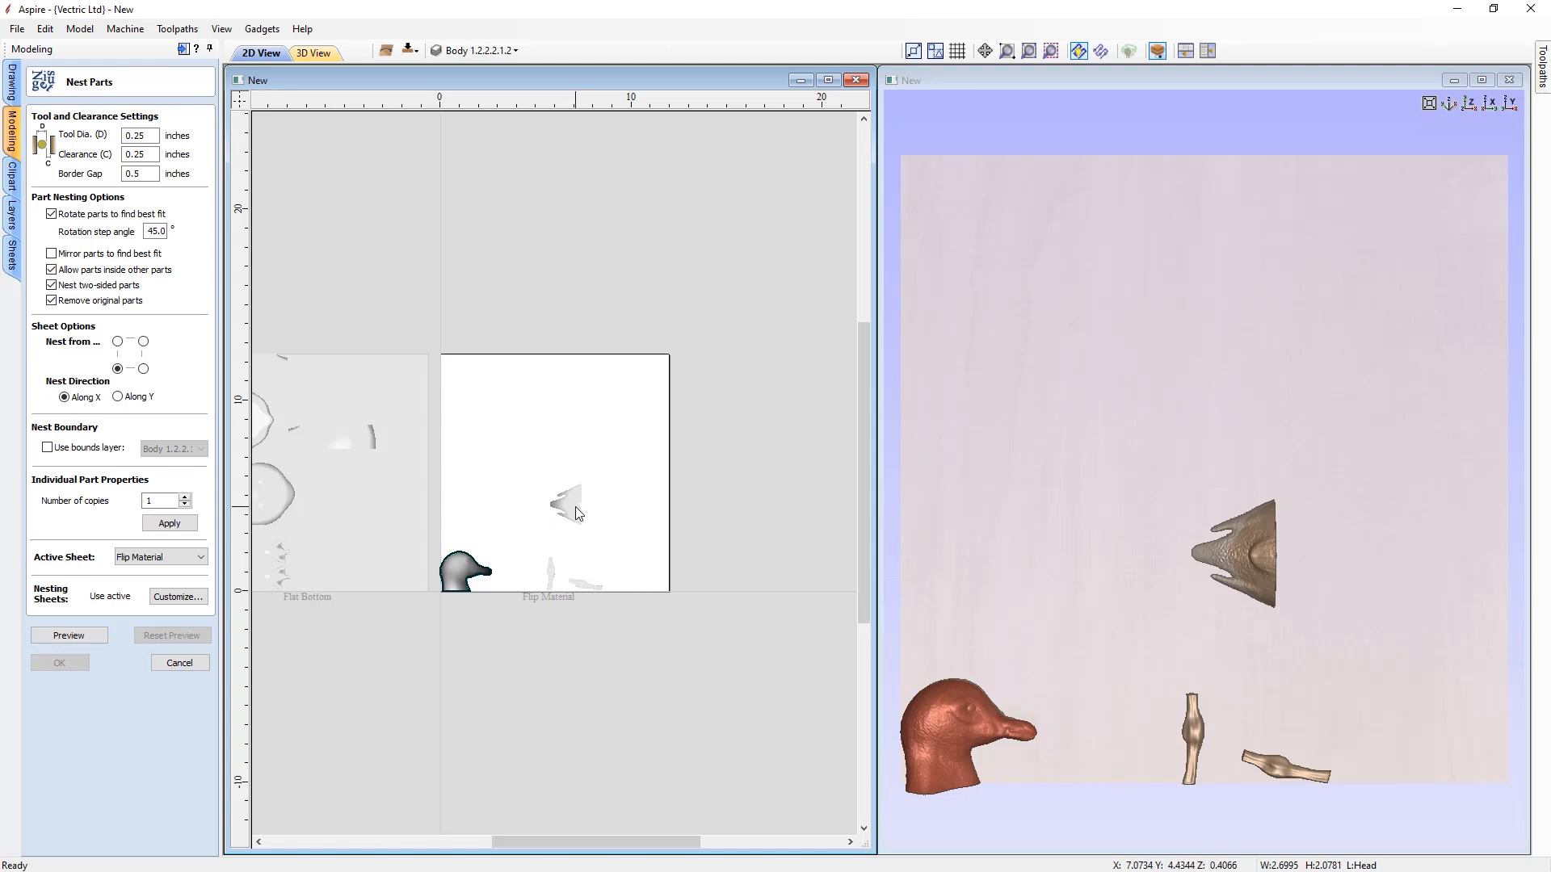
shift+click(575, 508)
shift+click(551, 571)
shift+click(579, 585)
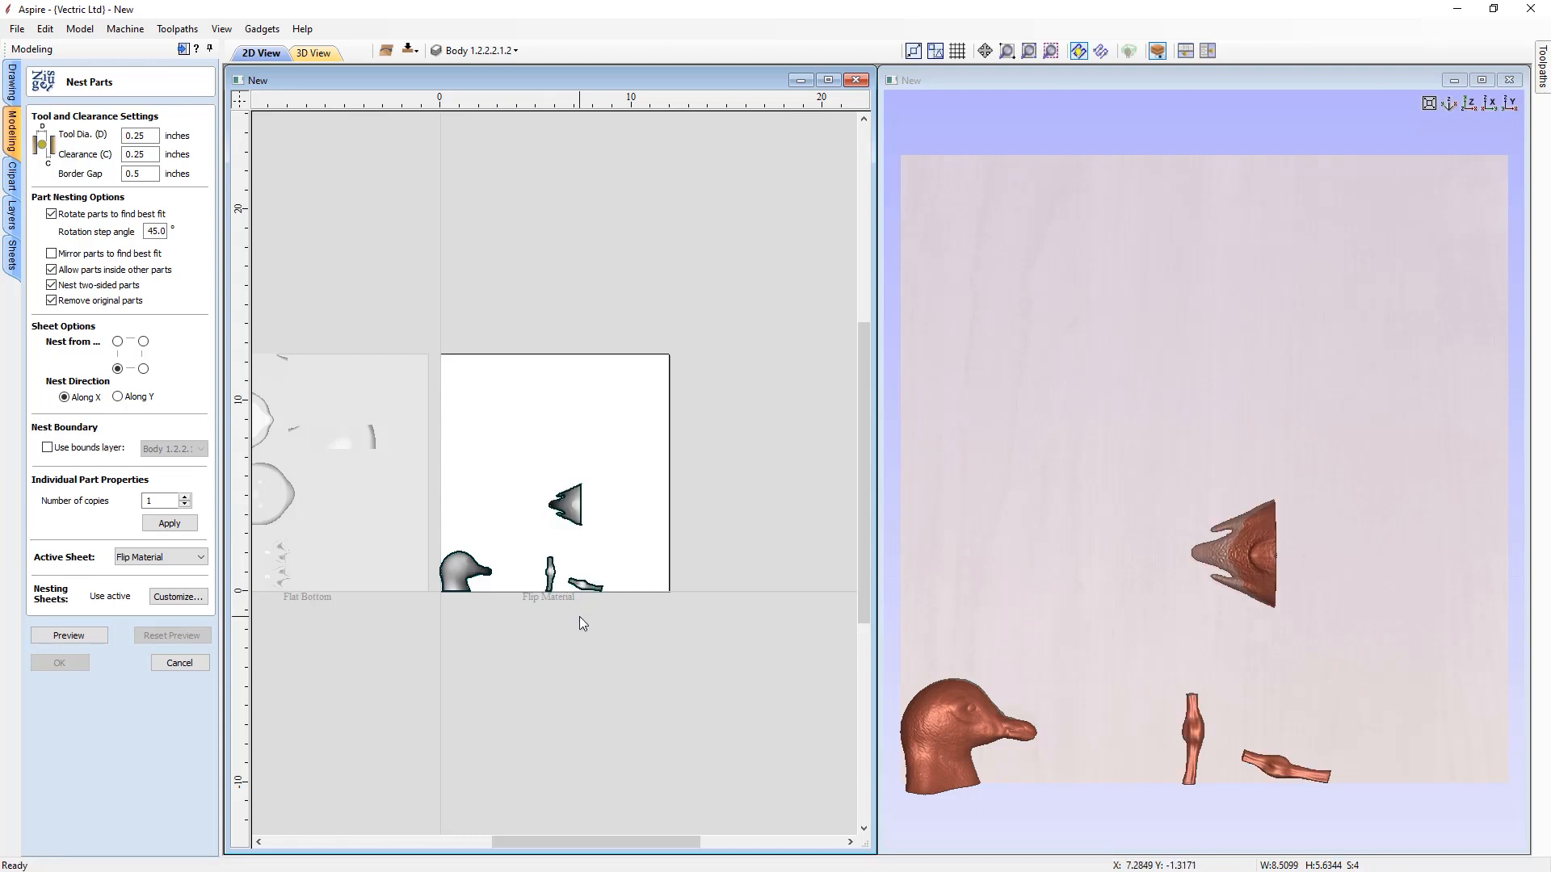
scroll(516, 617, up, 3)
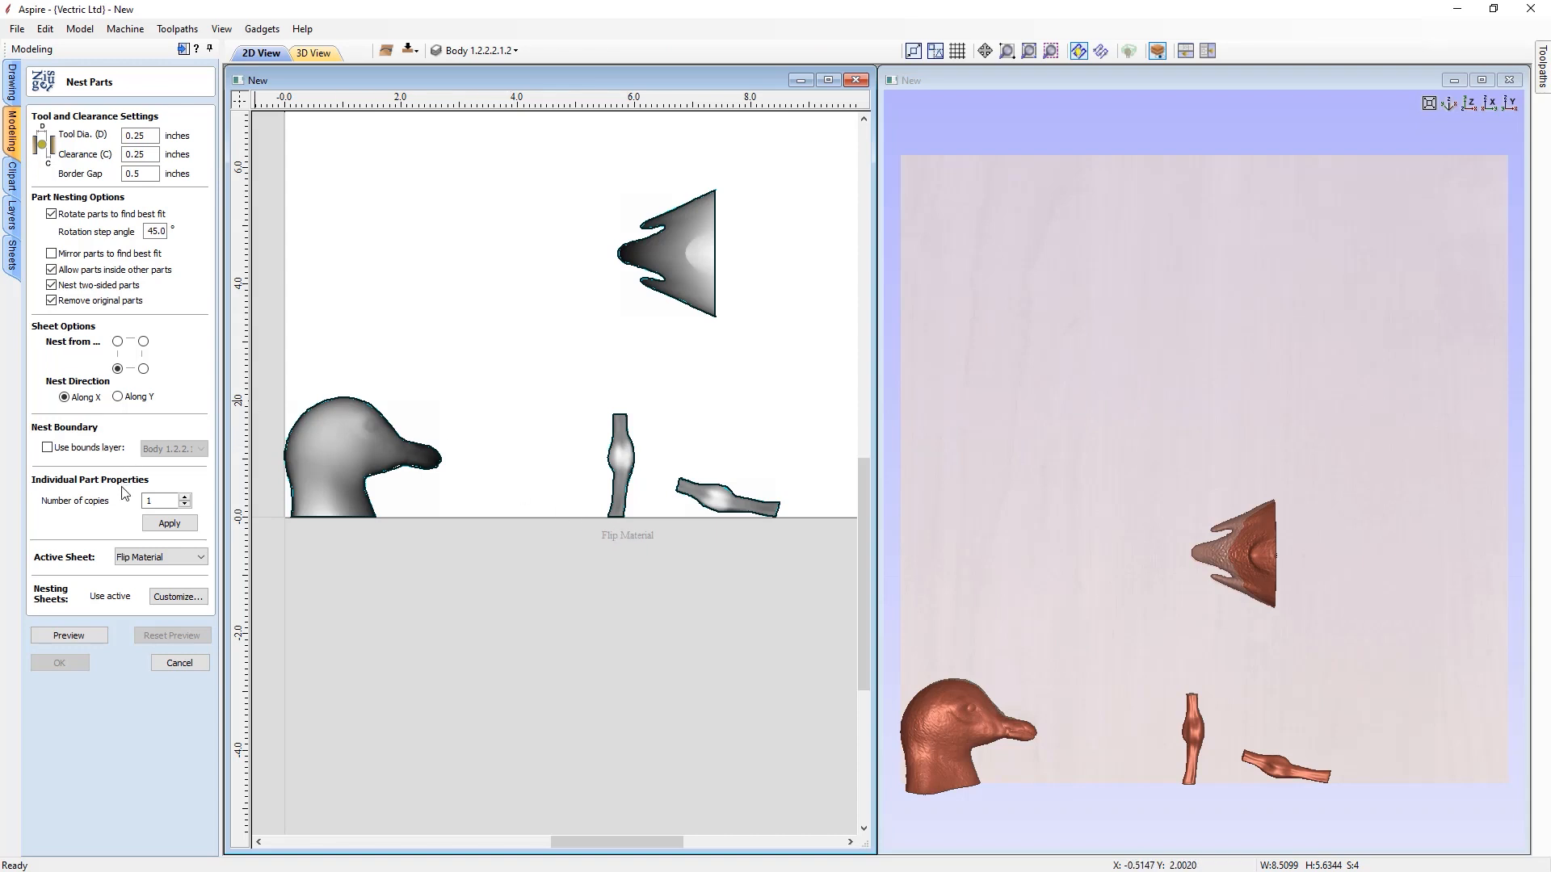
click(148, 498)
click(69, 635)
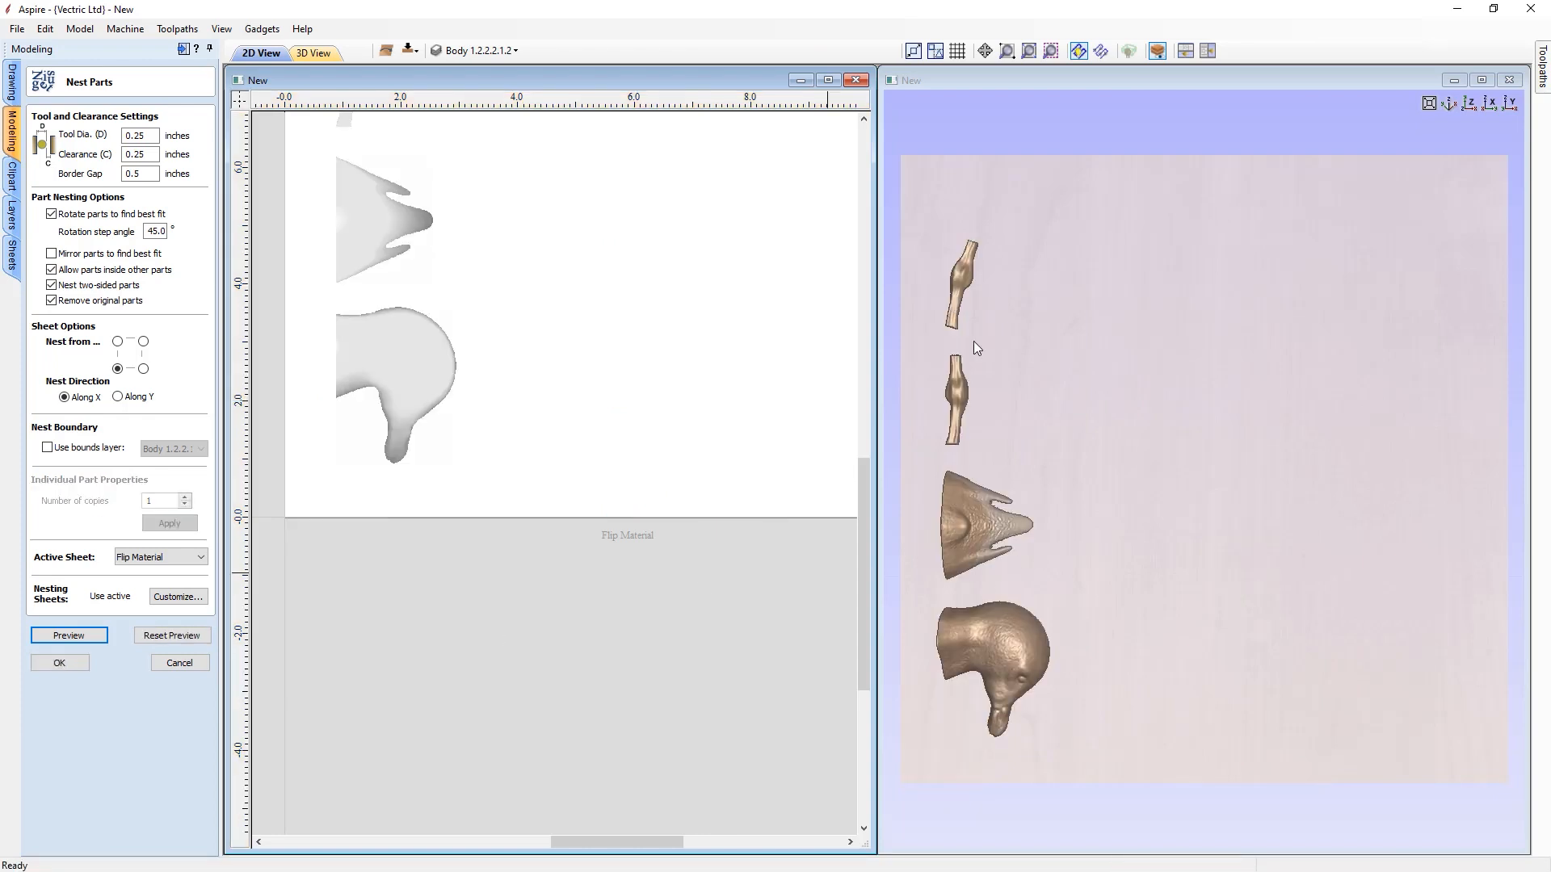
drag(1180, 439, 1187, 522)
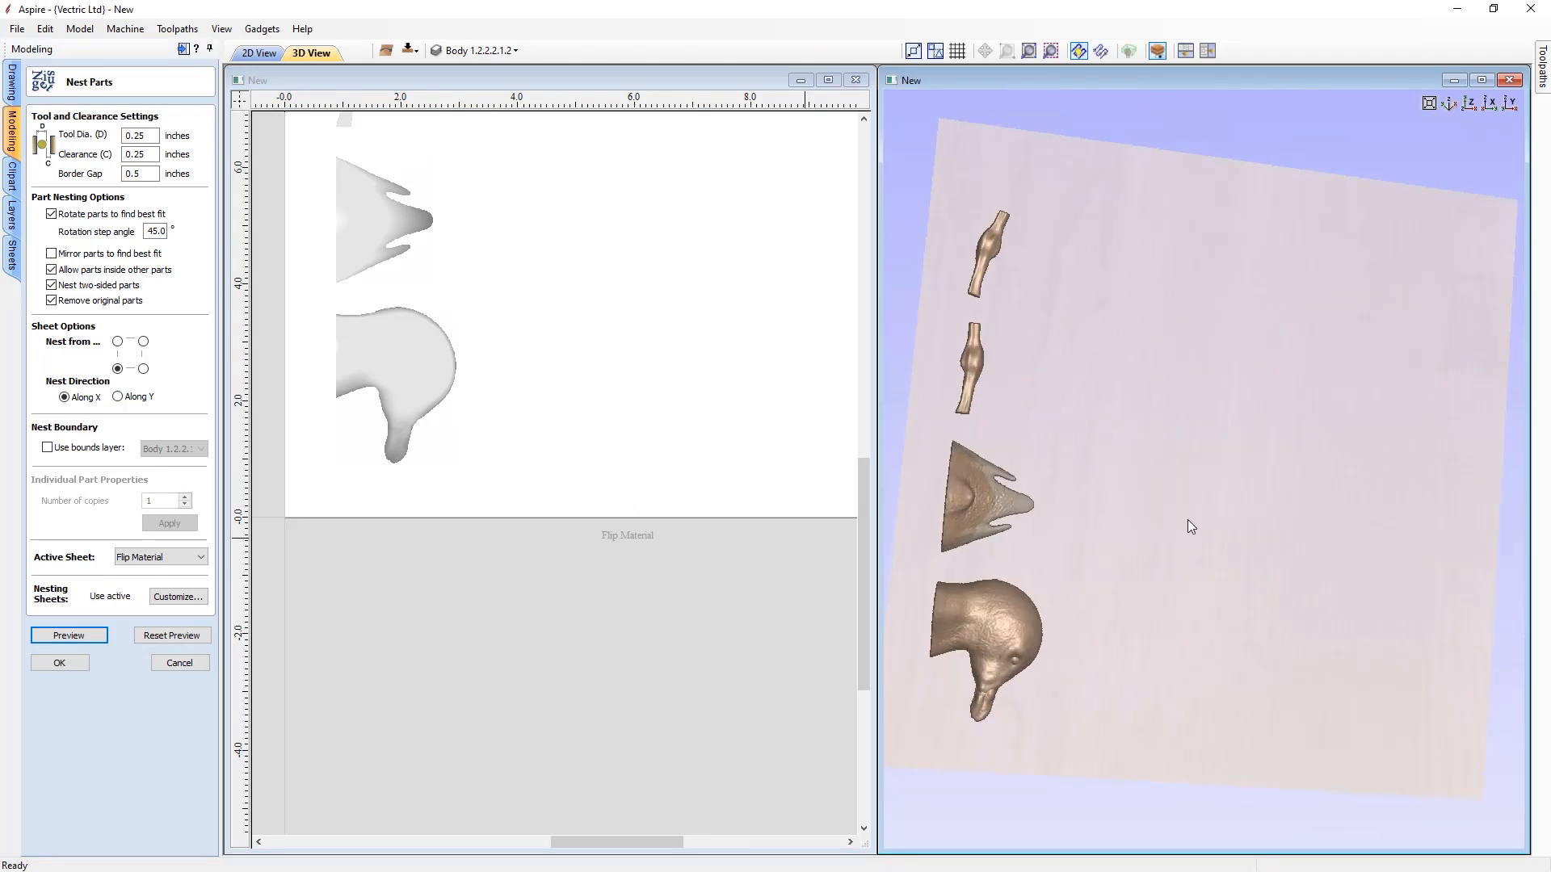
click(82, 662)
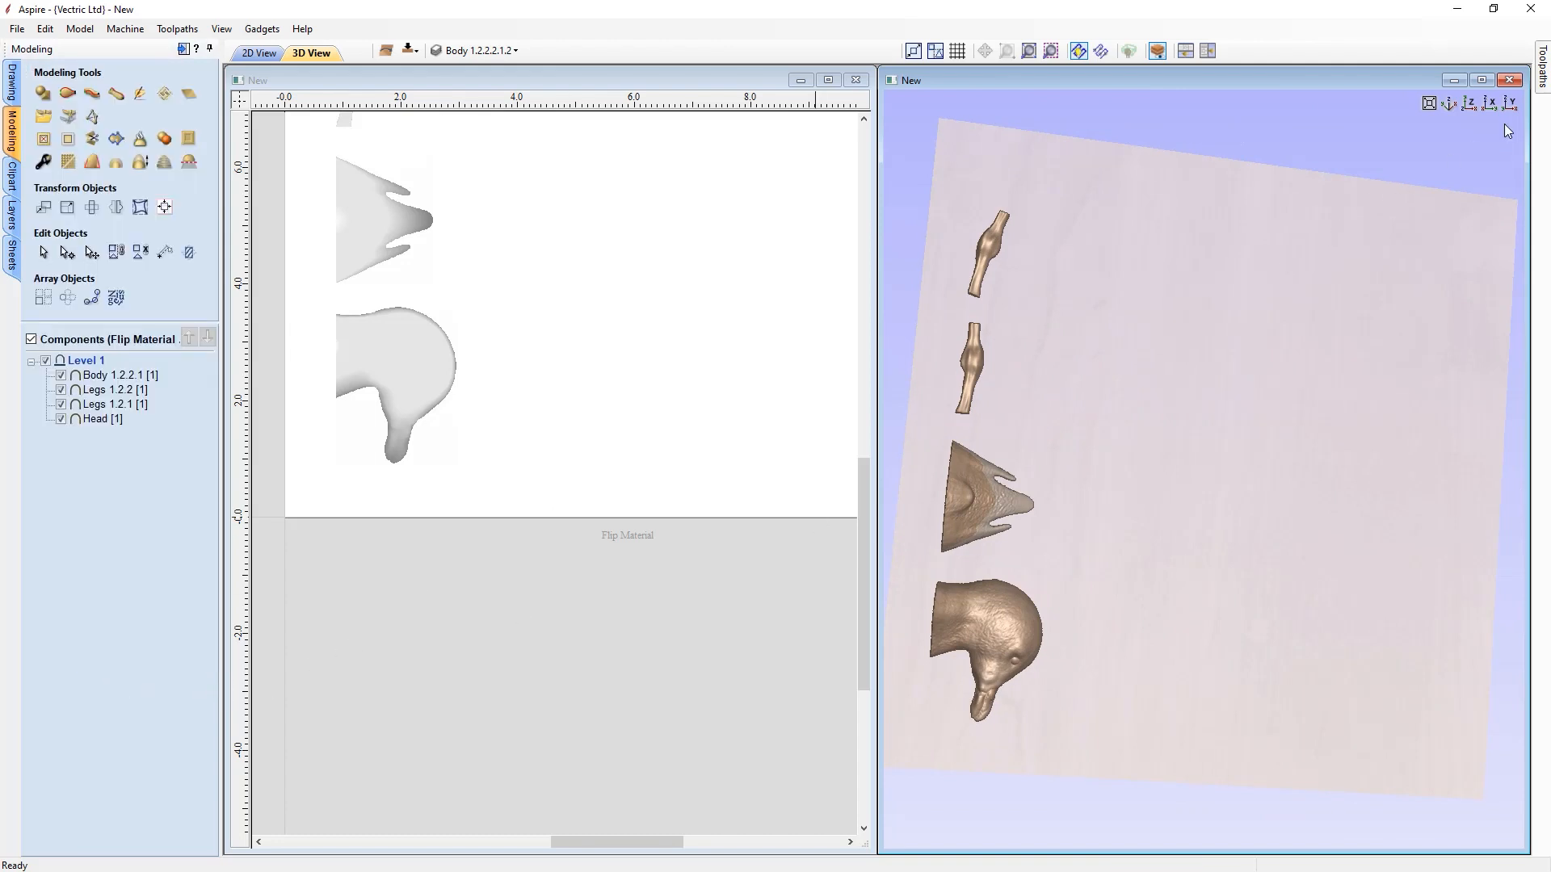
click(1470, 104)
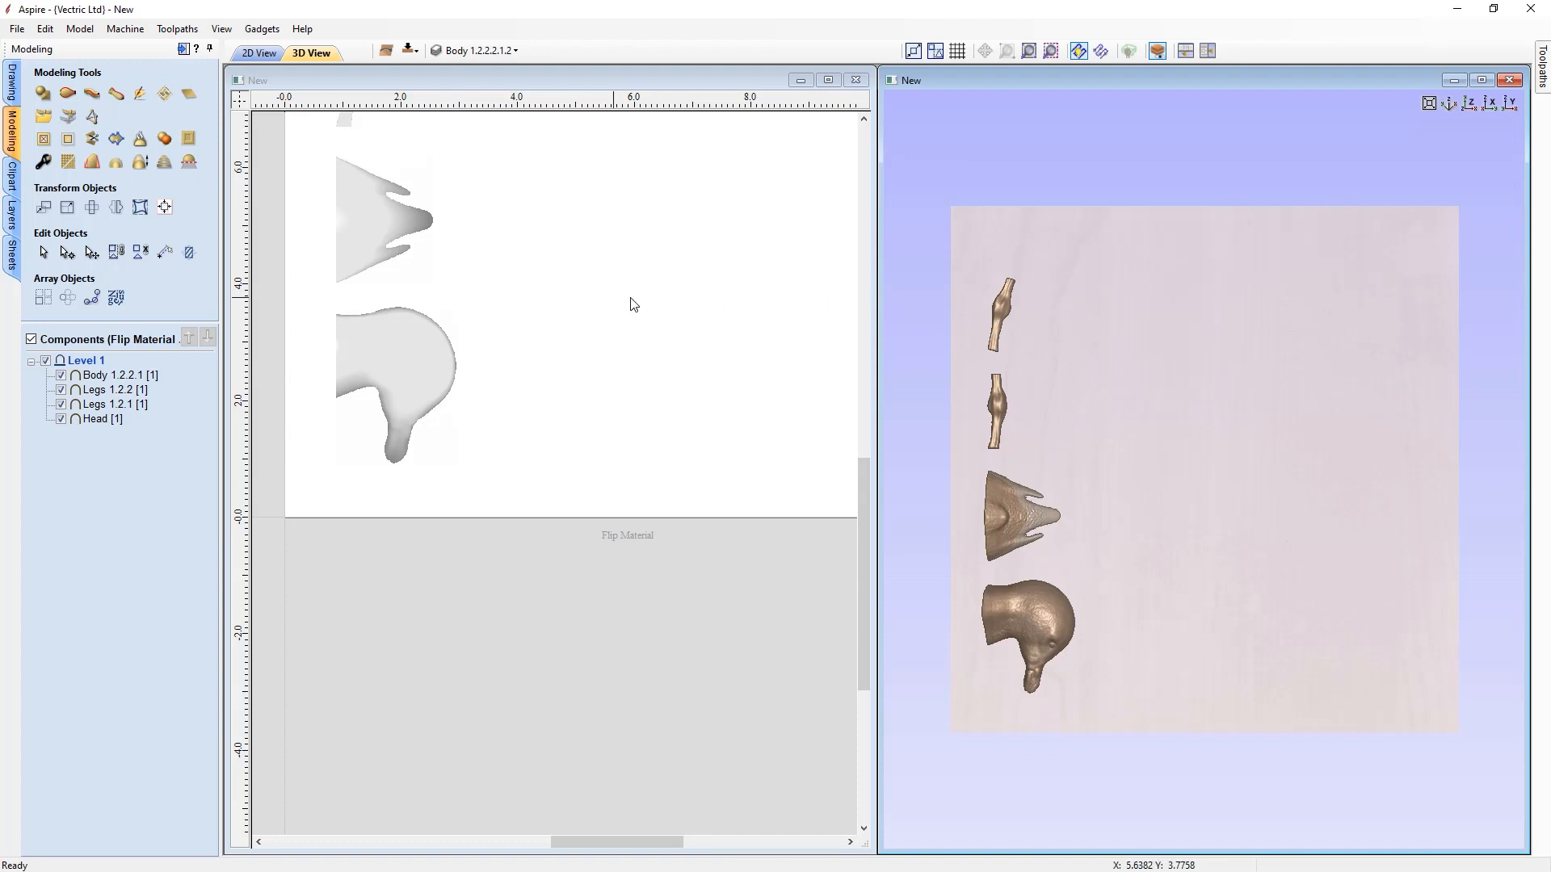
- Rename the Flip Material sheet's component level Level 1 as Seagull
right_click(91, 360)
click(181, 526)
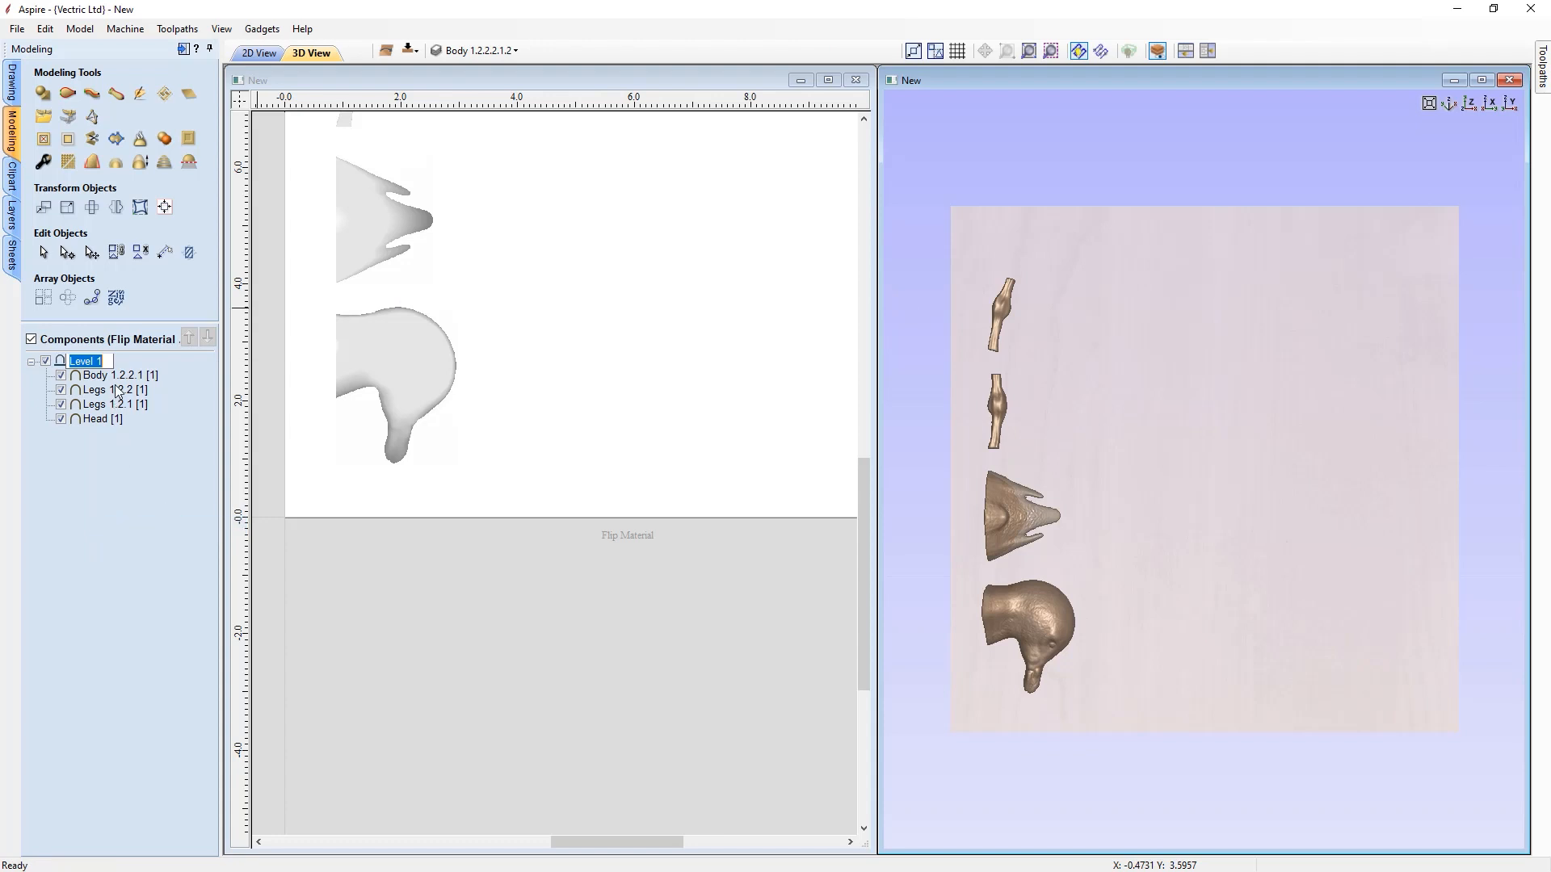
text(Seagull)
key(Return)
- Add a component level named Limit Plane above Seagull and set its combine mode to Merge
right_click(106, 361)
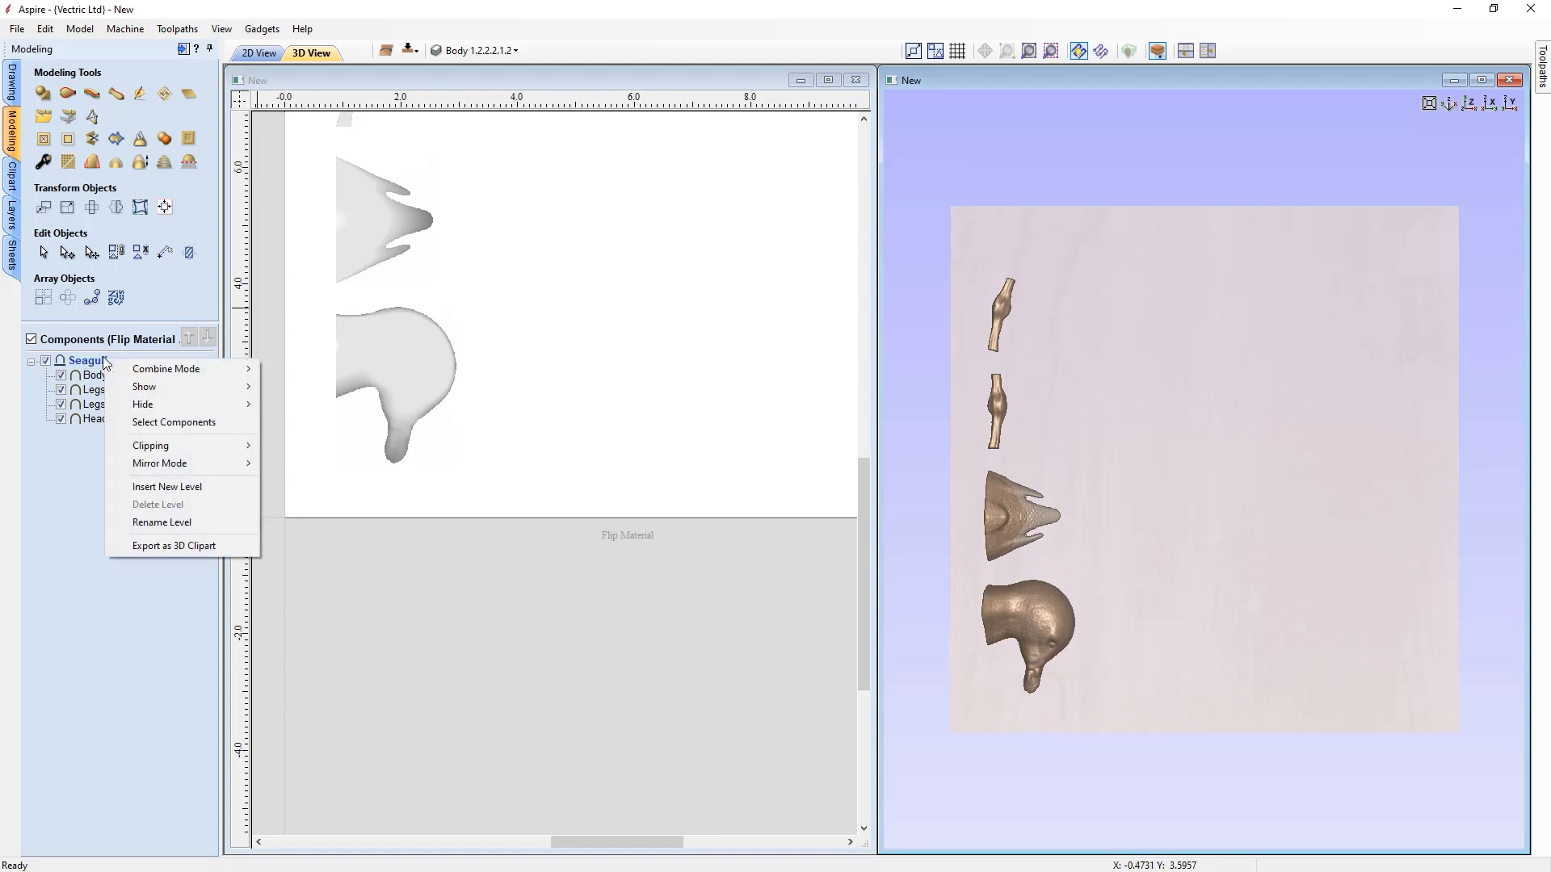
click(180, 487)
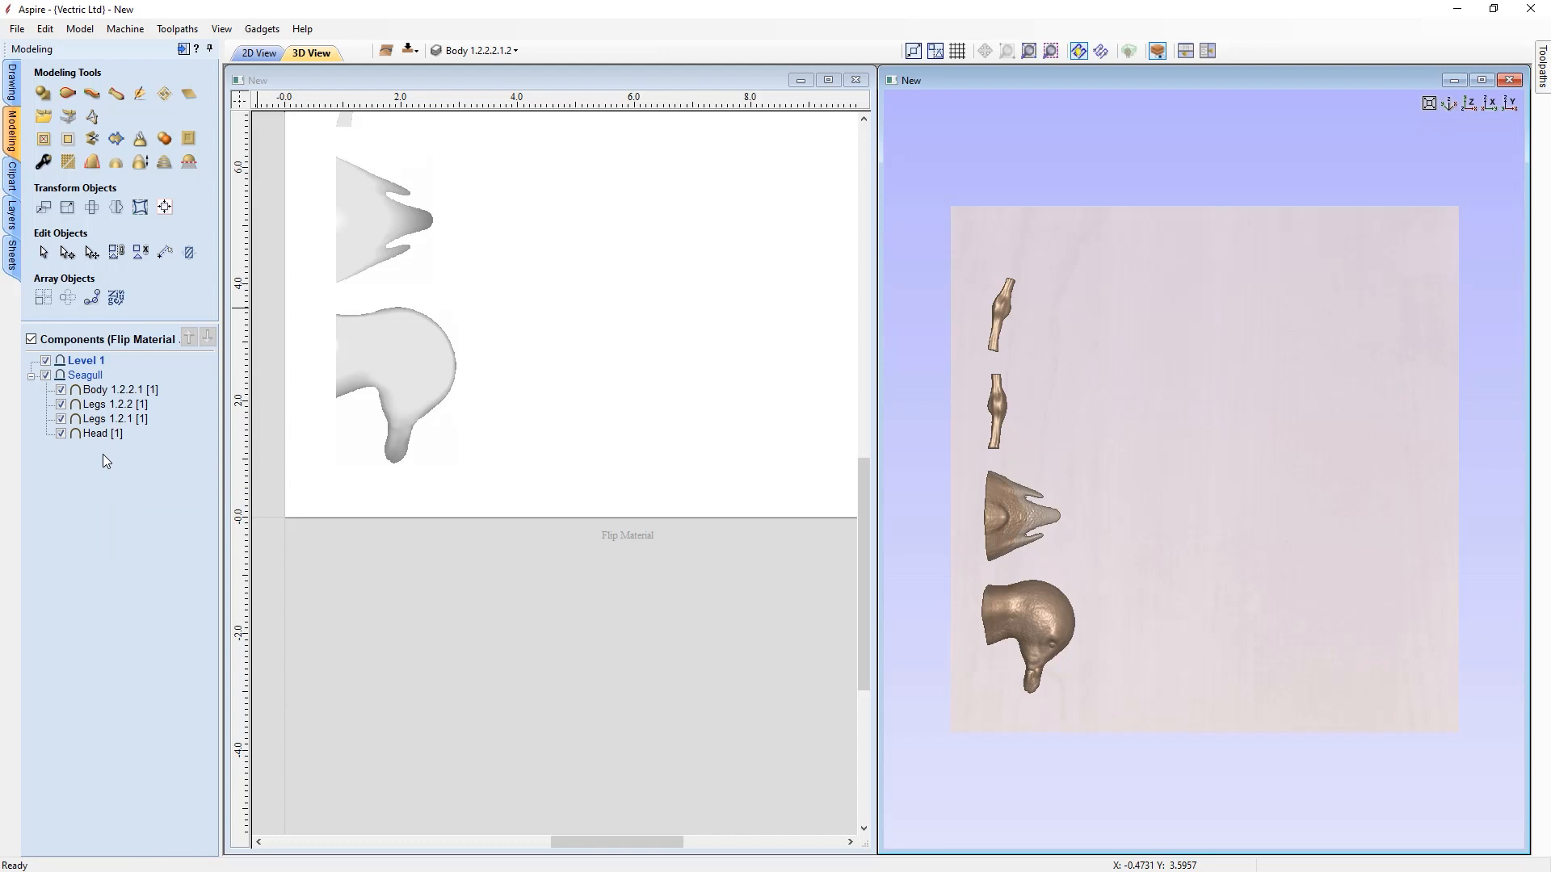
right_click(94, 360)
click(184, 533)
text(Limit Plane)
key(Return)
right_click(95, 363)
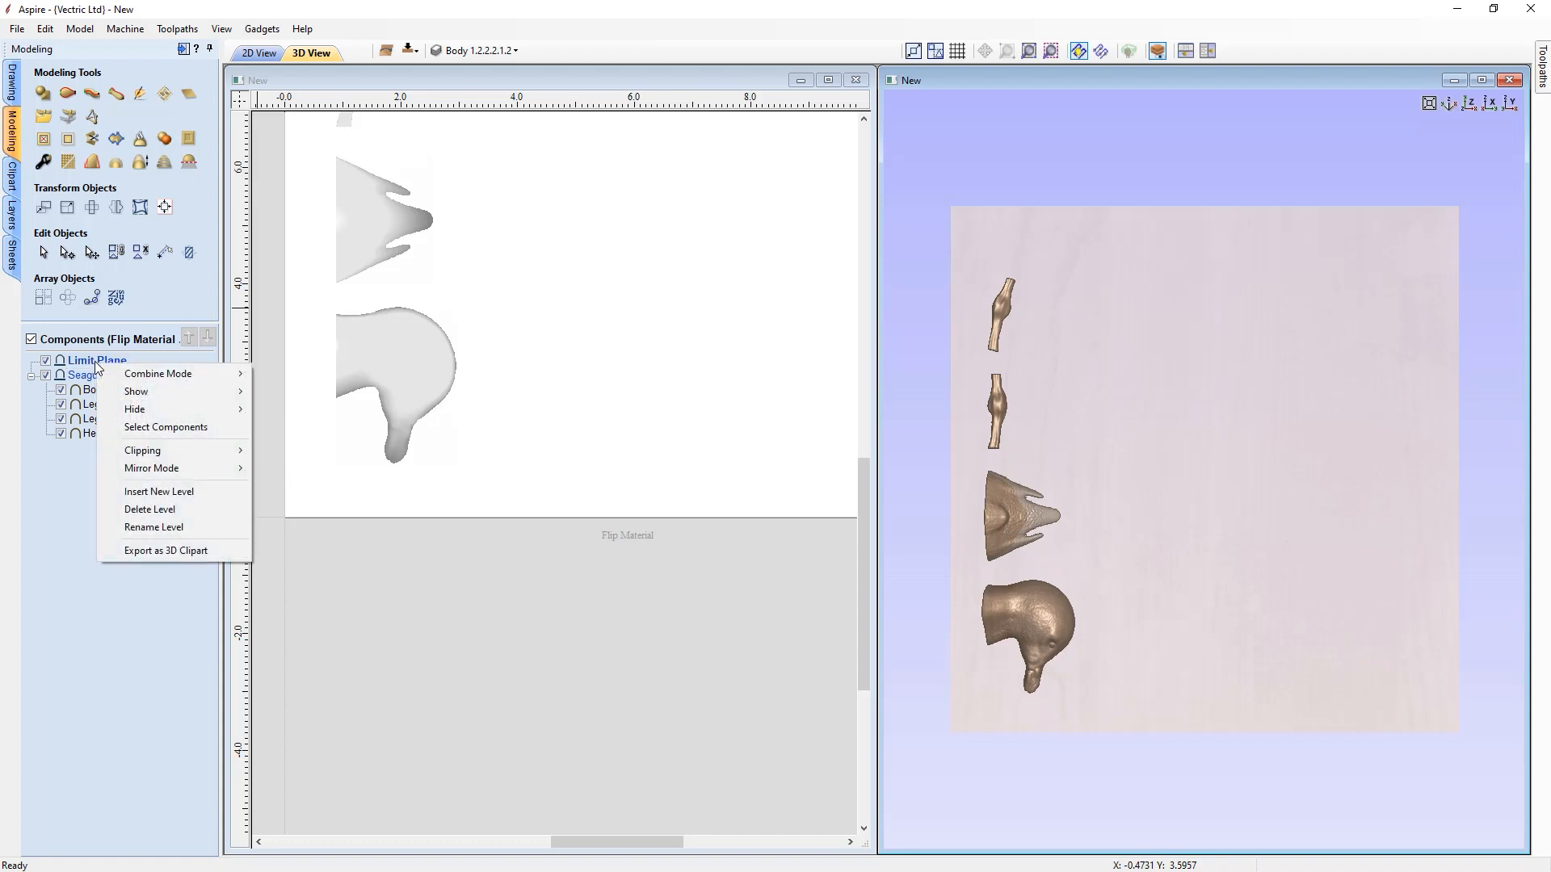
mouse_move(213, 377)
click(302, 405)
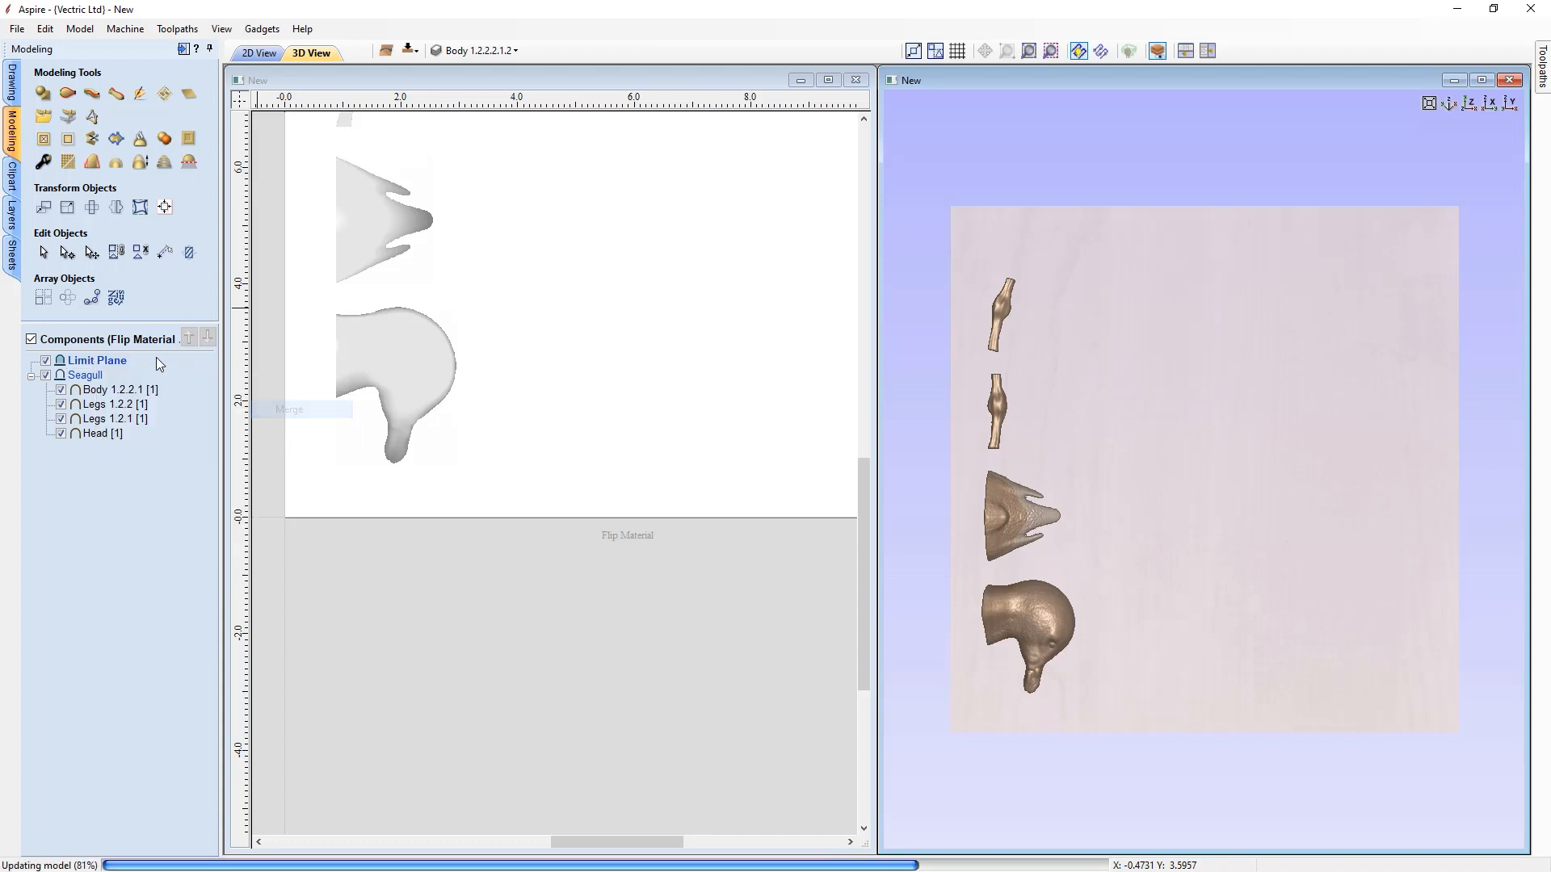
- Add a component level named Tabs above Limit Plane and set its combine mode to Merge
click(171, 489)
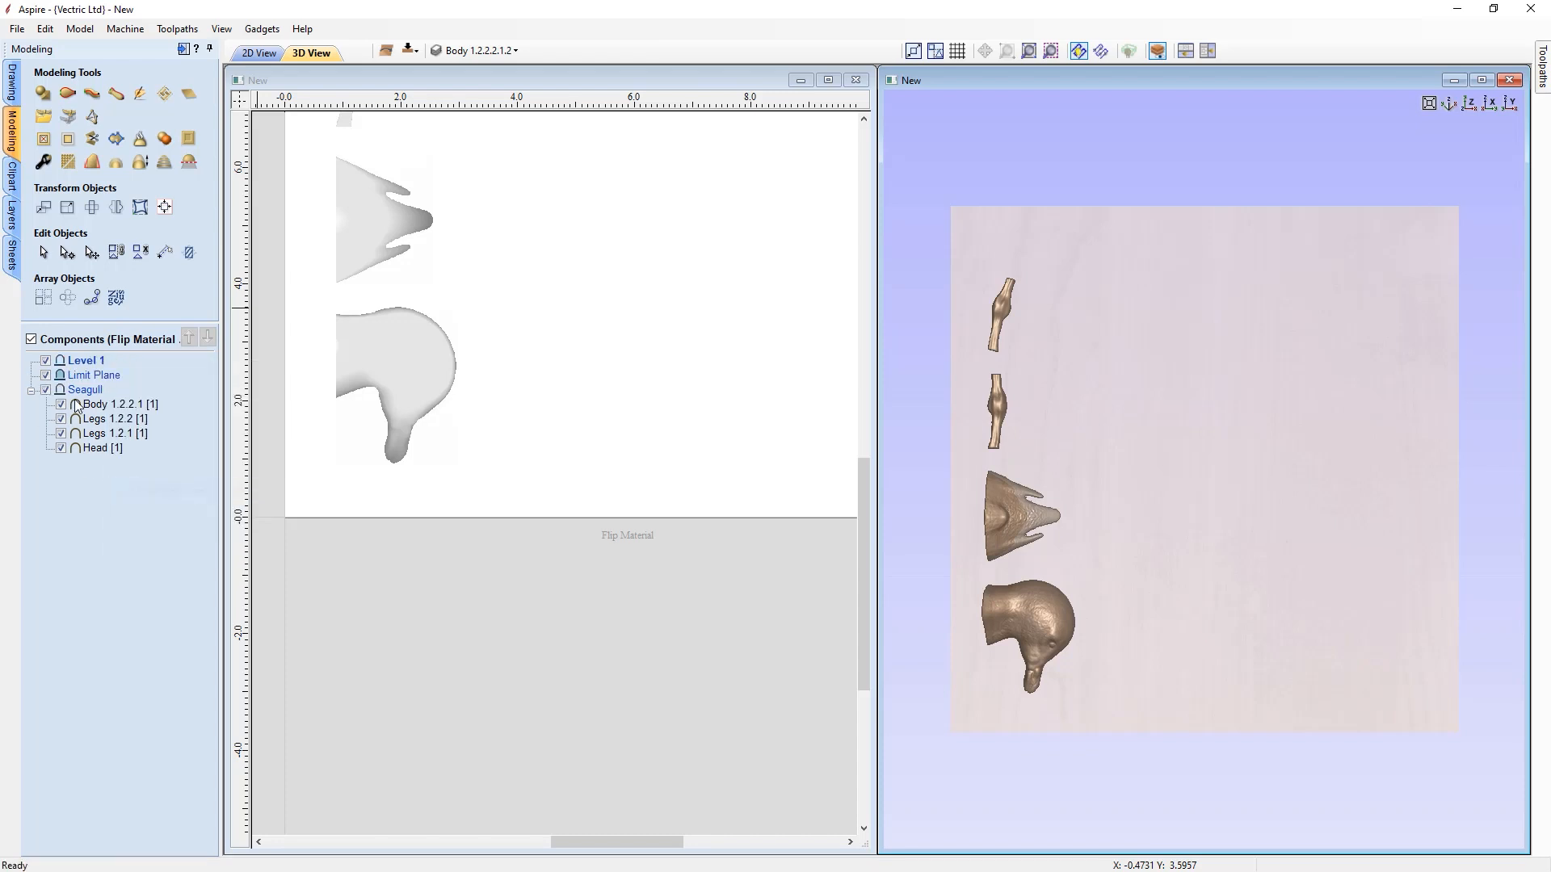
right_click(98, 356)
click(179, 523)
text(Tabs)
key(Return)
right_click(74, 361)
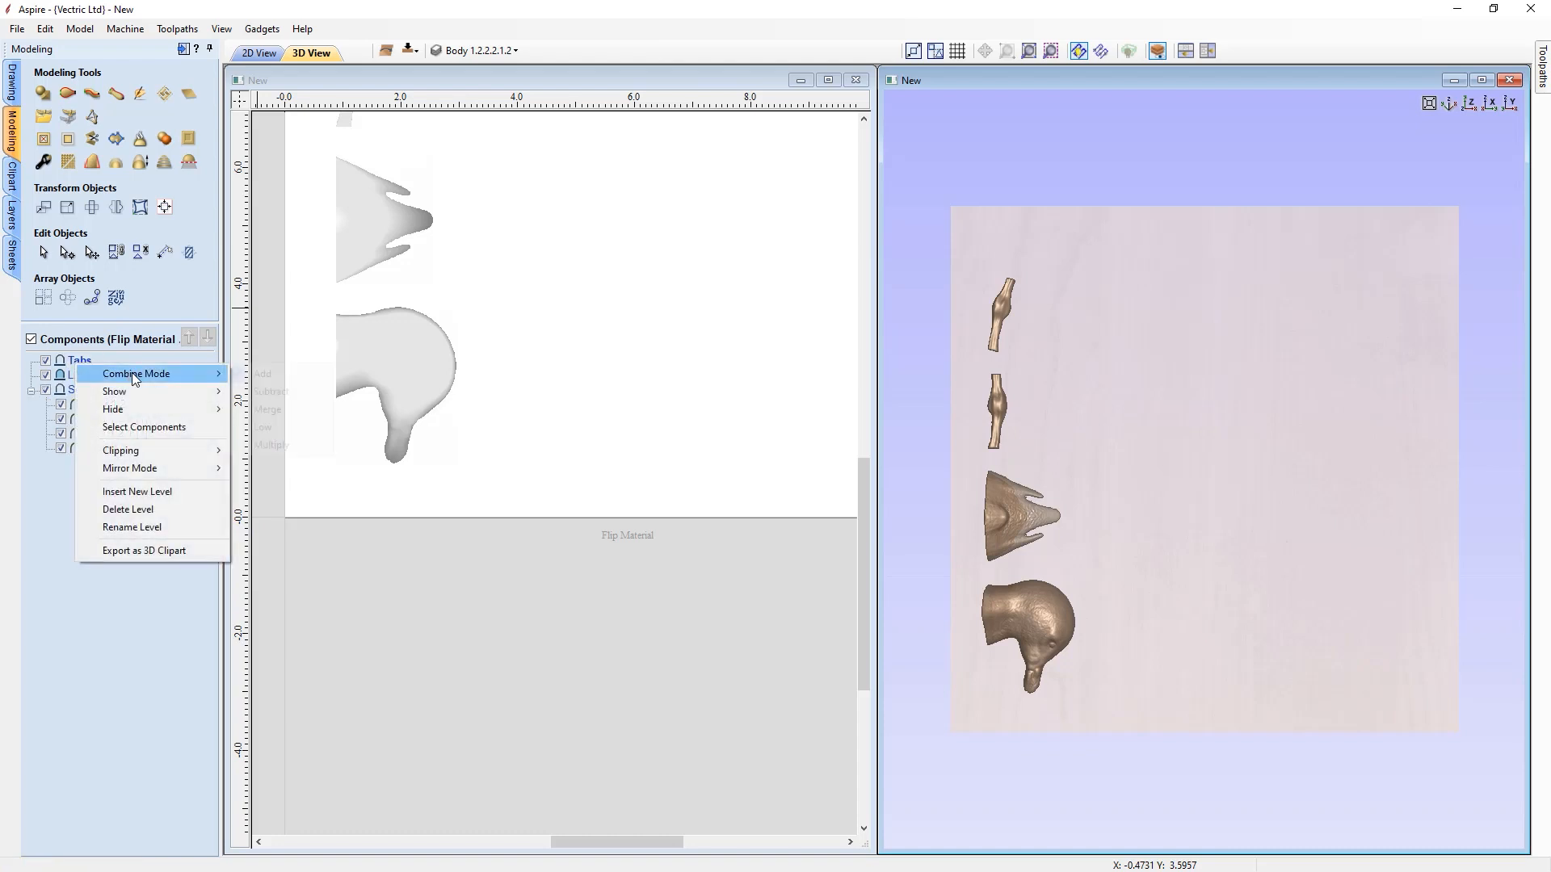
mouse_move(133, 372)
click(277, 414)
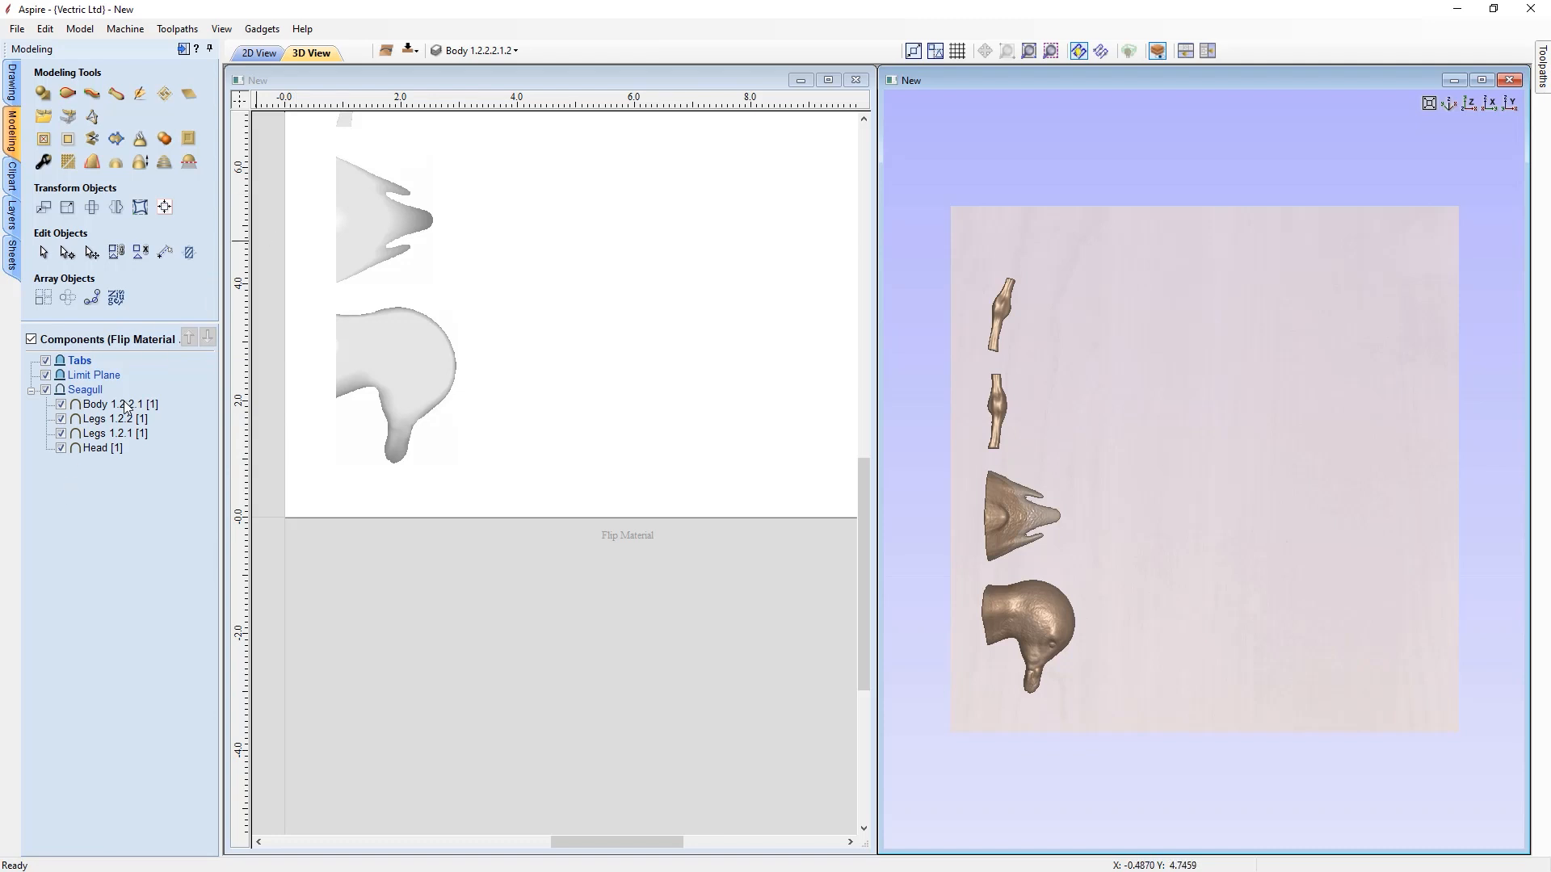
- Make Limit Plane the active level and add a zero plane component to it
double_click(93, 375)
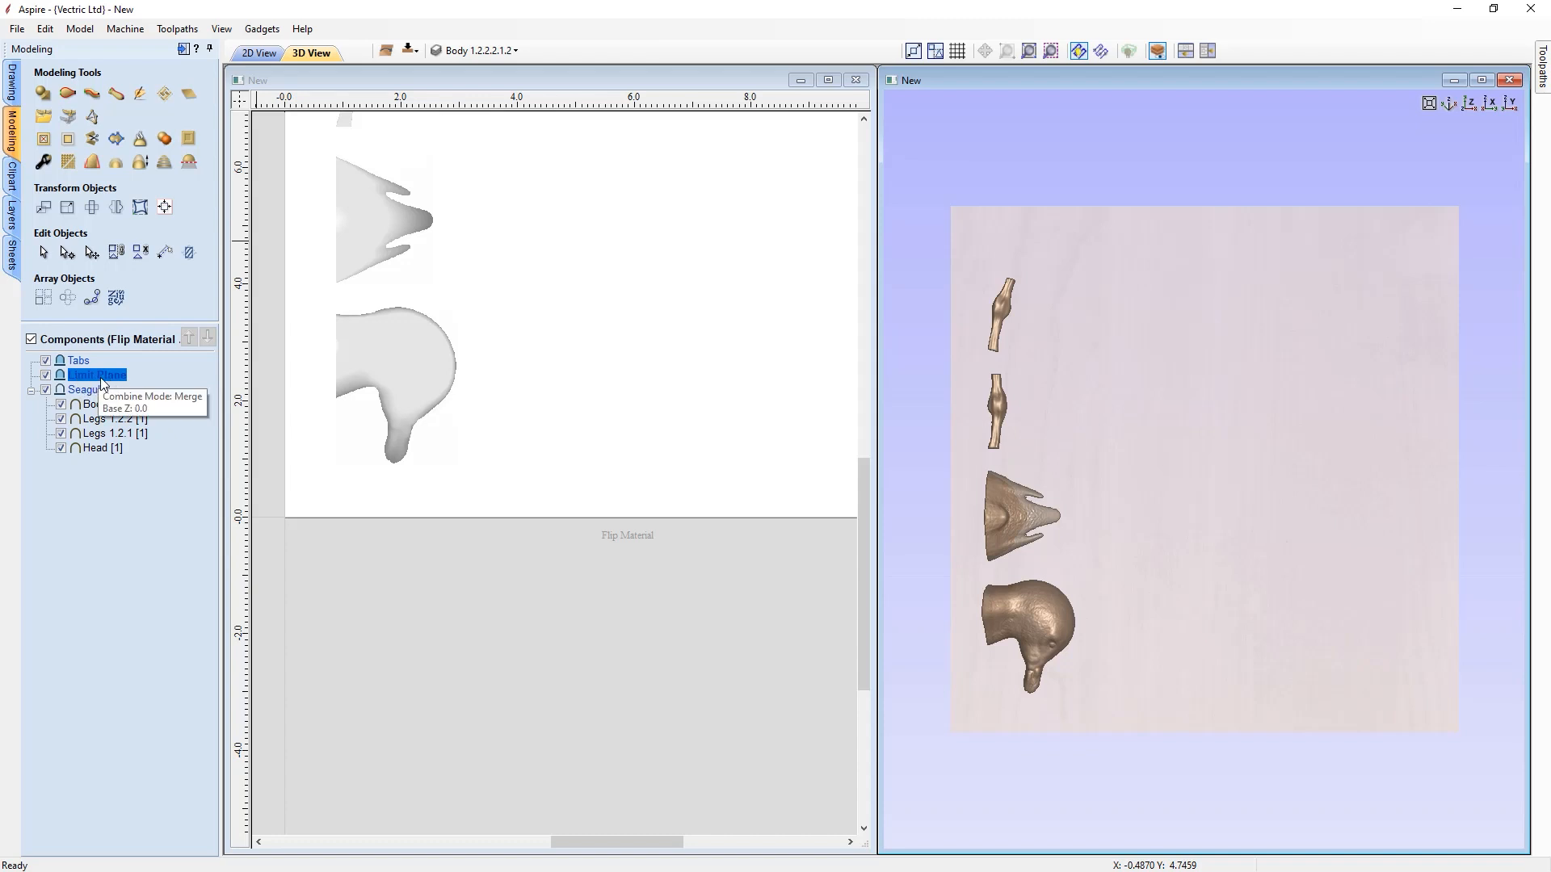
click(187, 96)
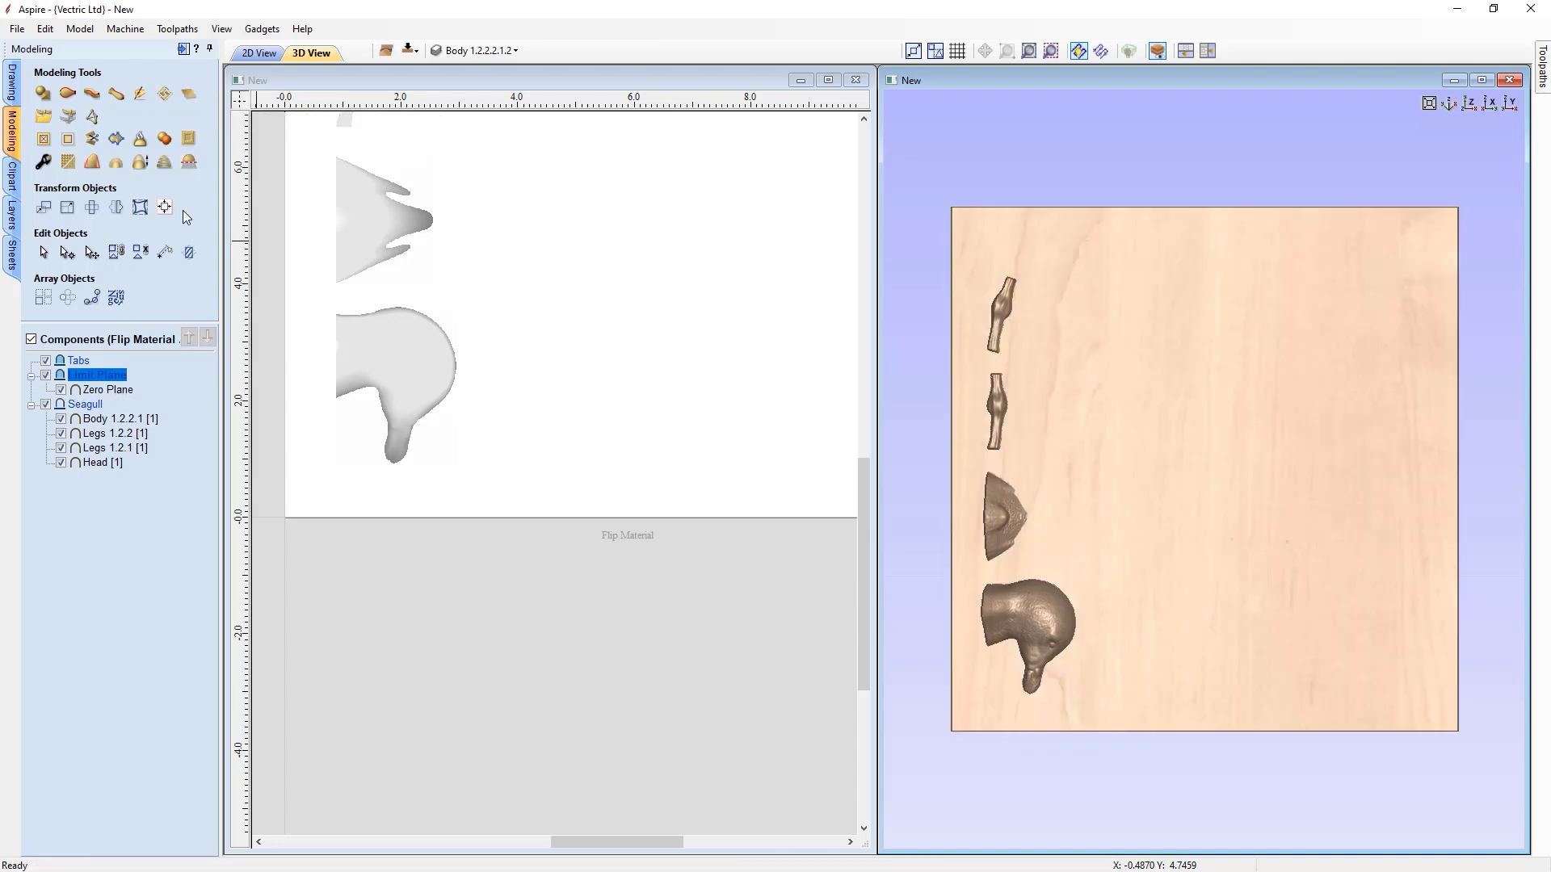
- Set the base height of the Zero Plane component to -0.5 inches
click(124, 390)
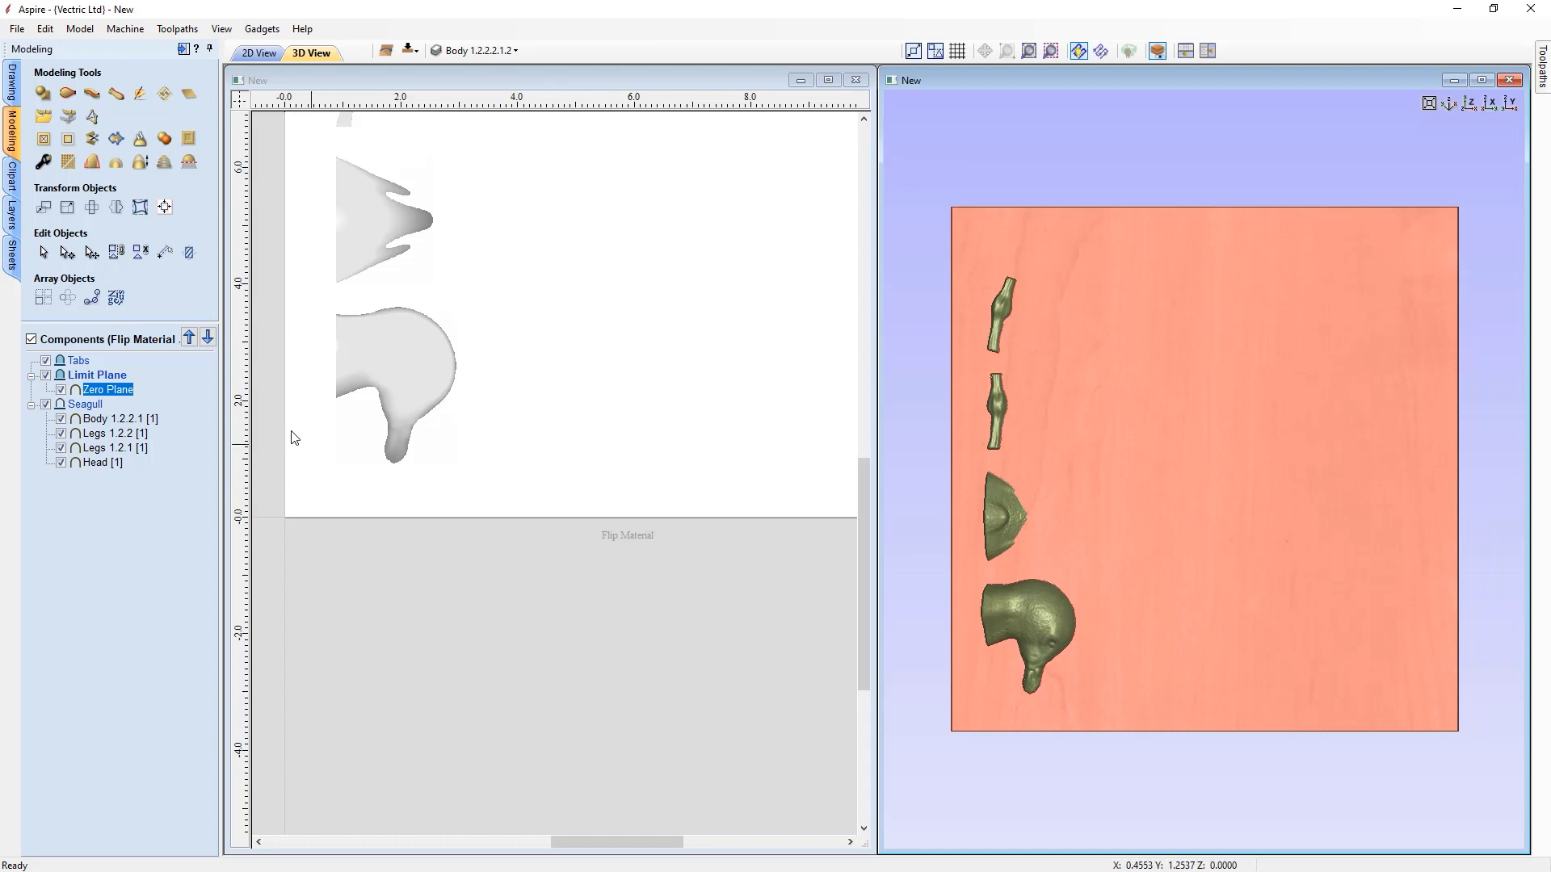
click(43, 161)
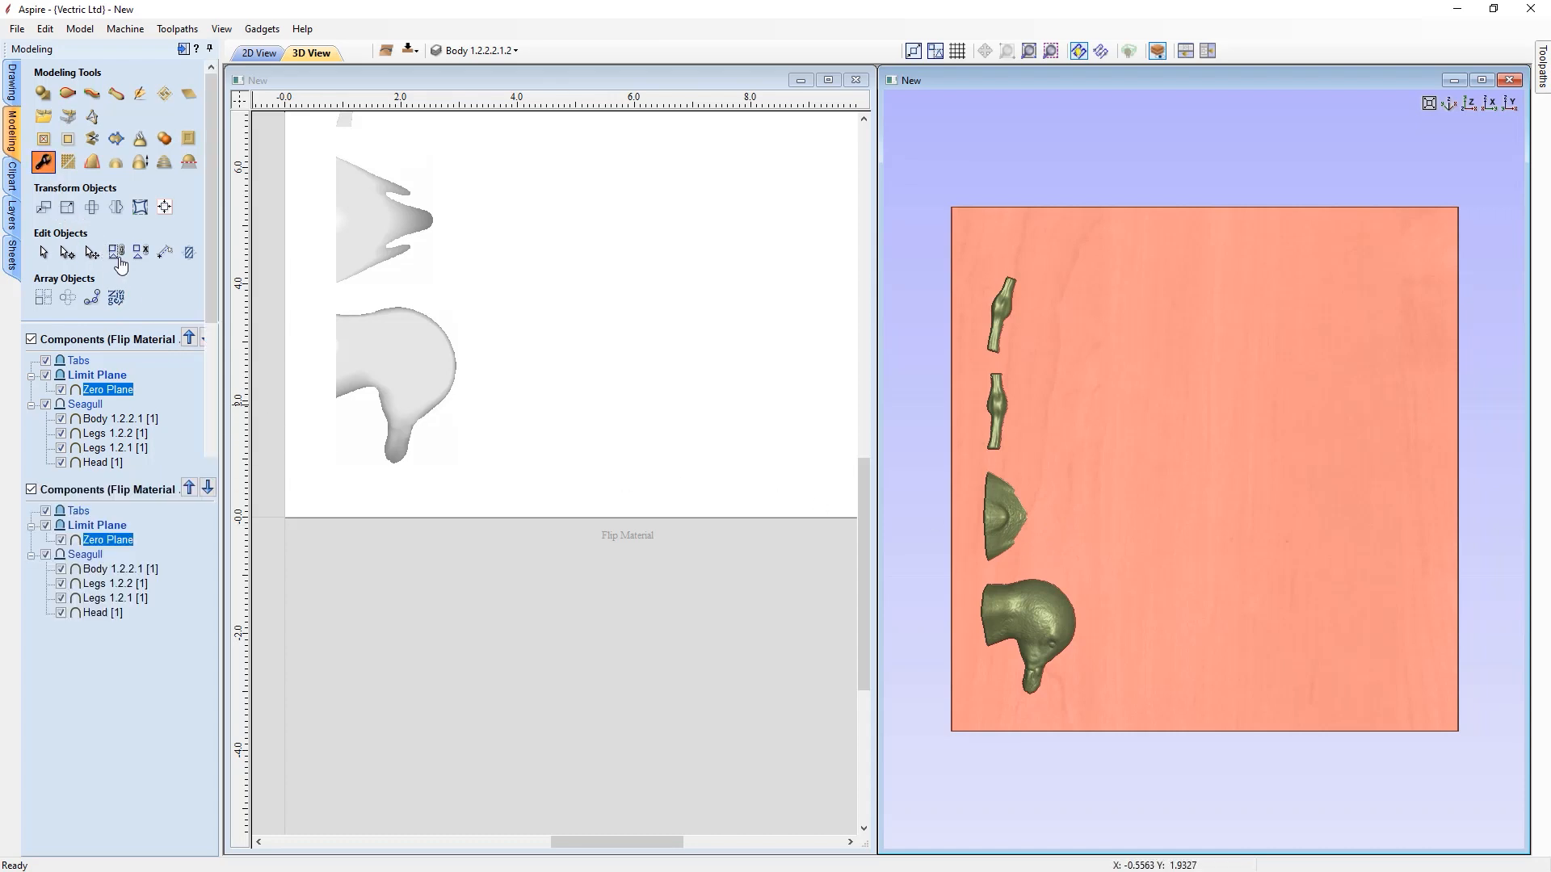
click(129, 231)
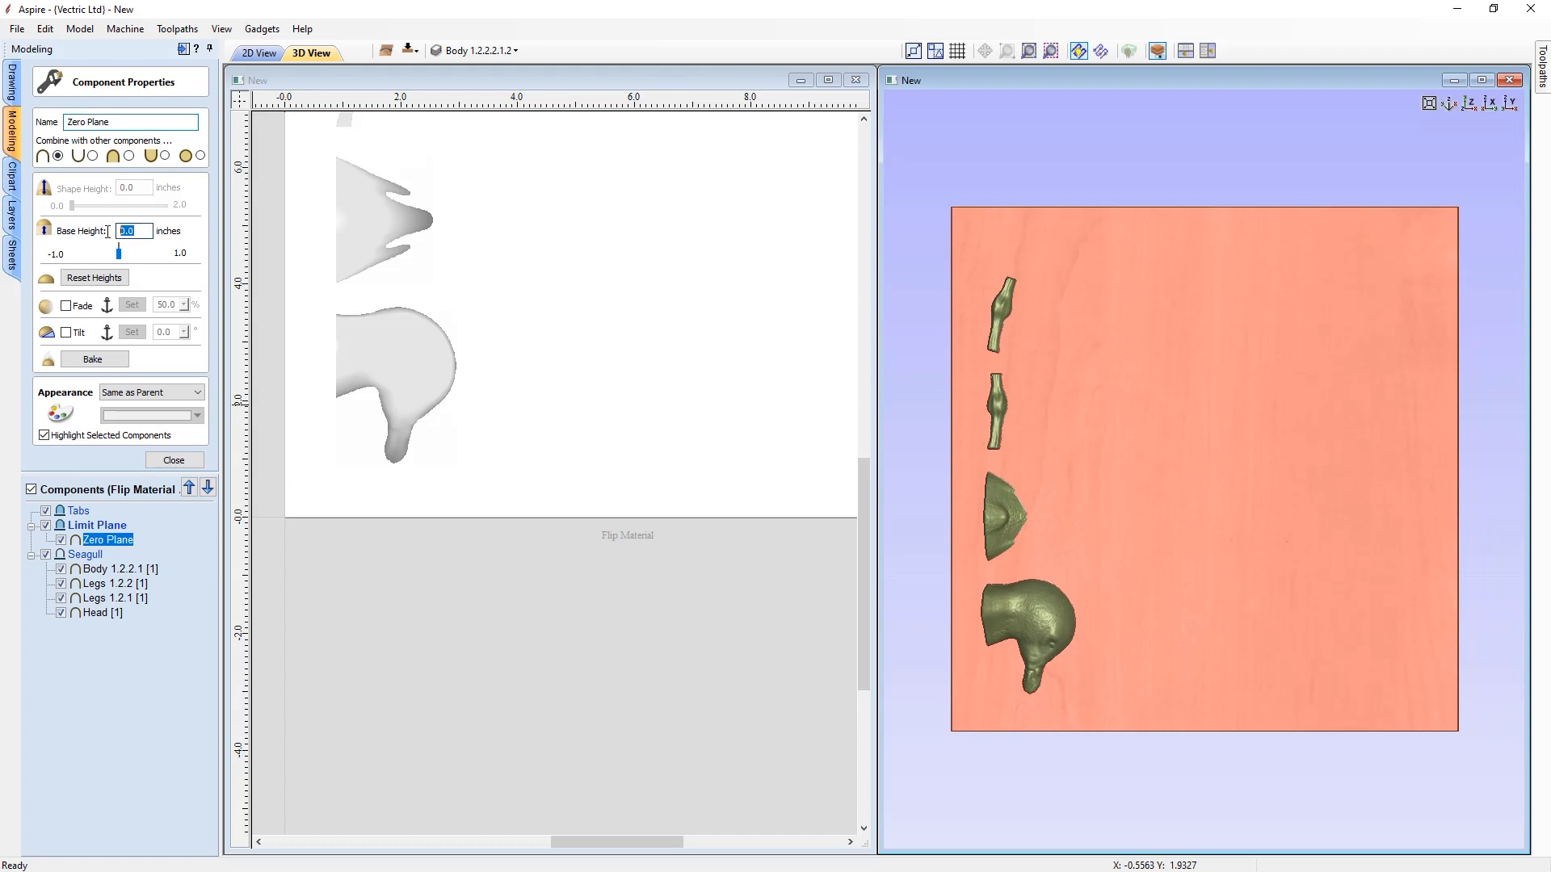
text(-0.25)
key(Return)
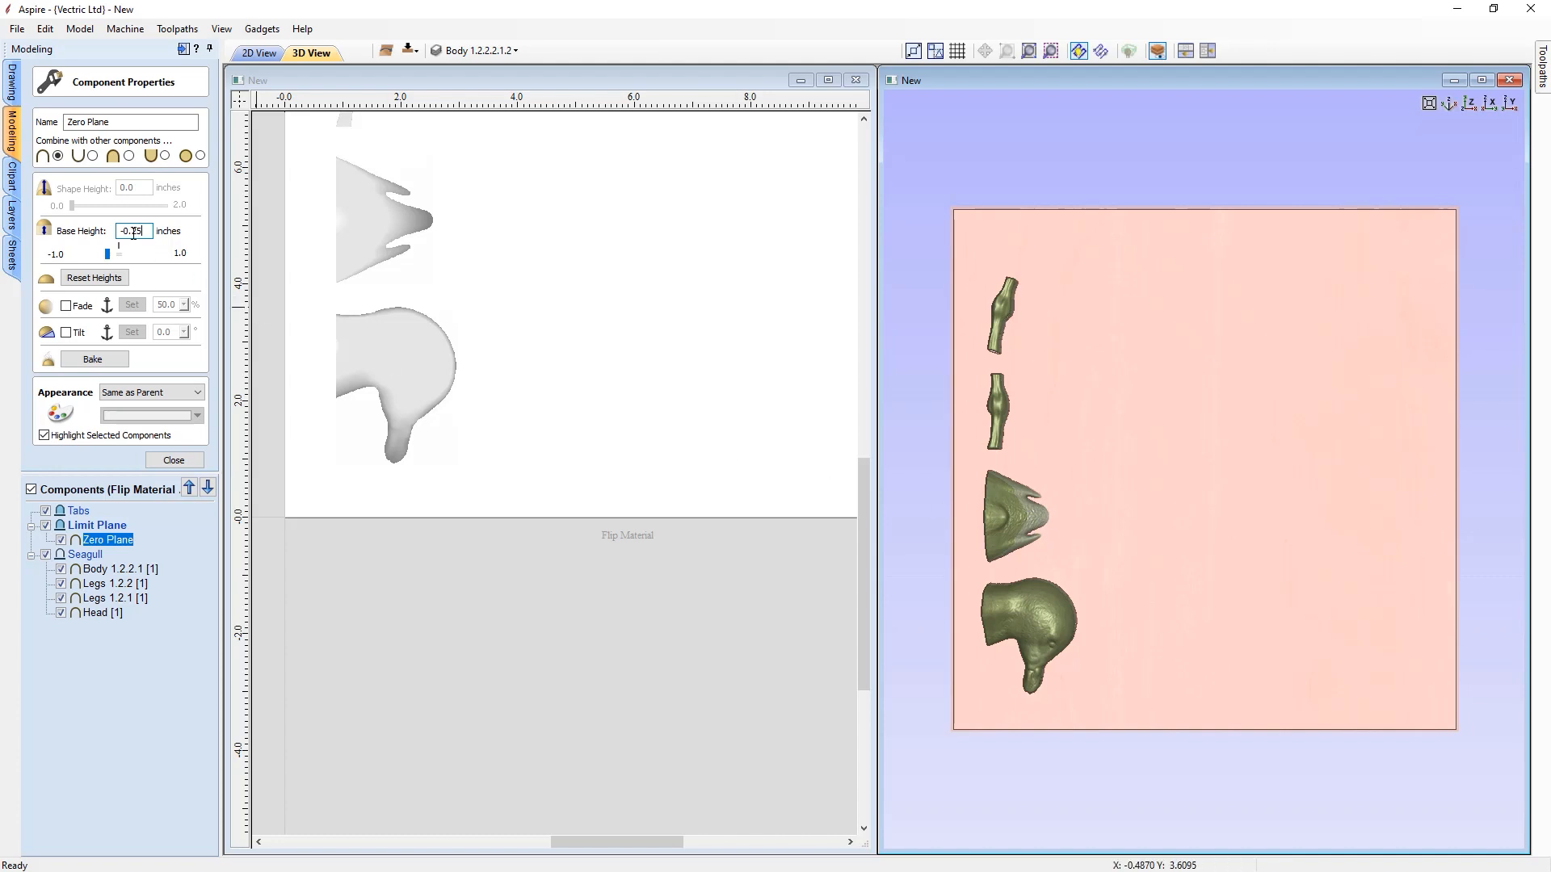
text(5)
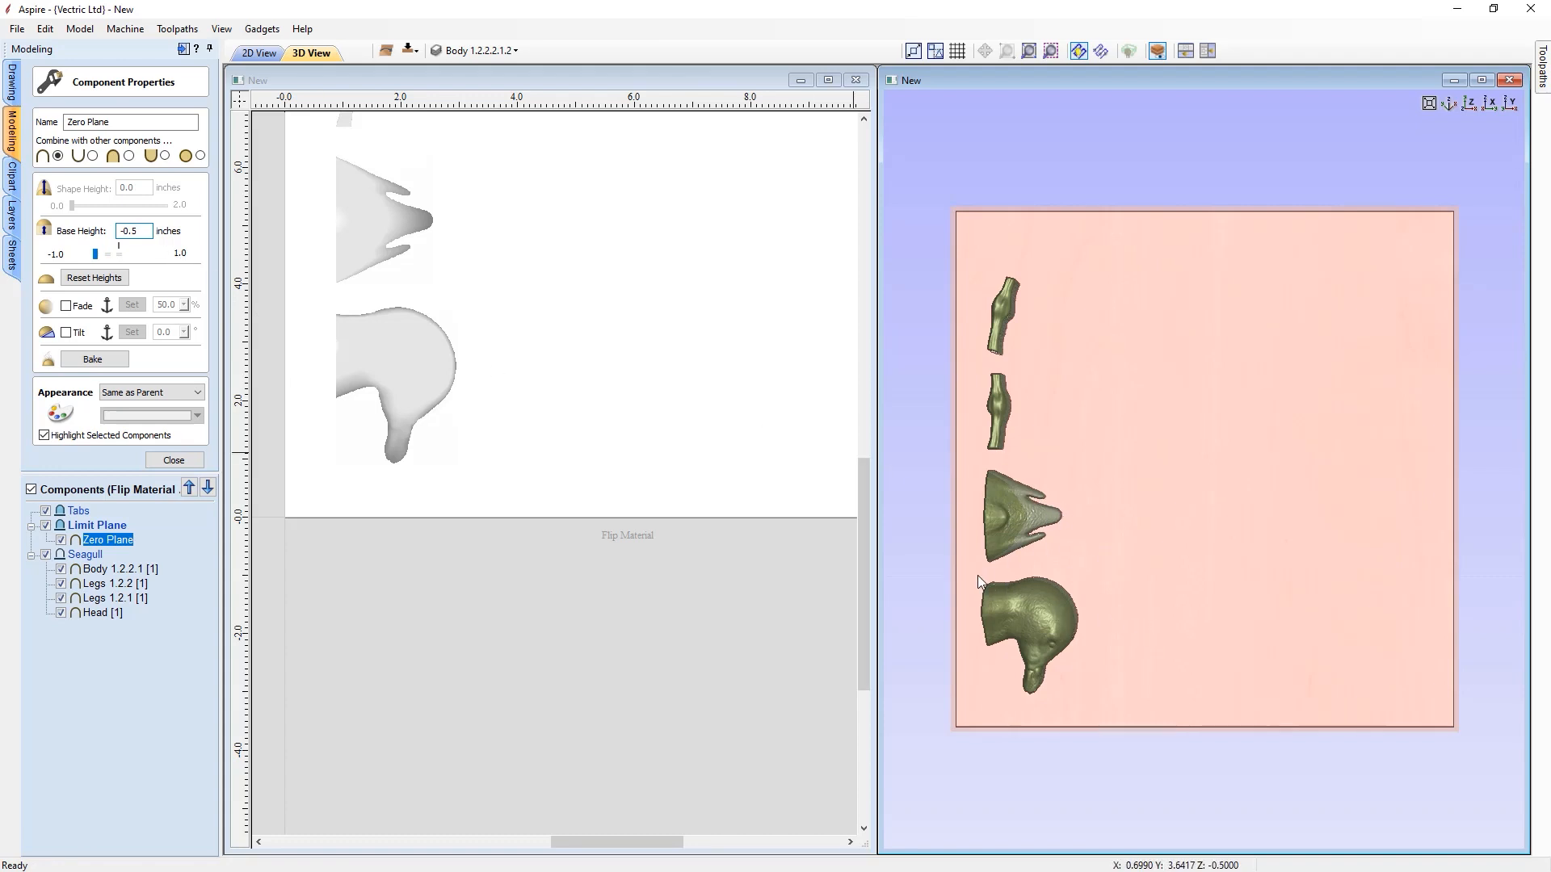
drag(978, 563, 1083, 444)
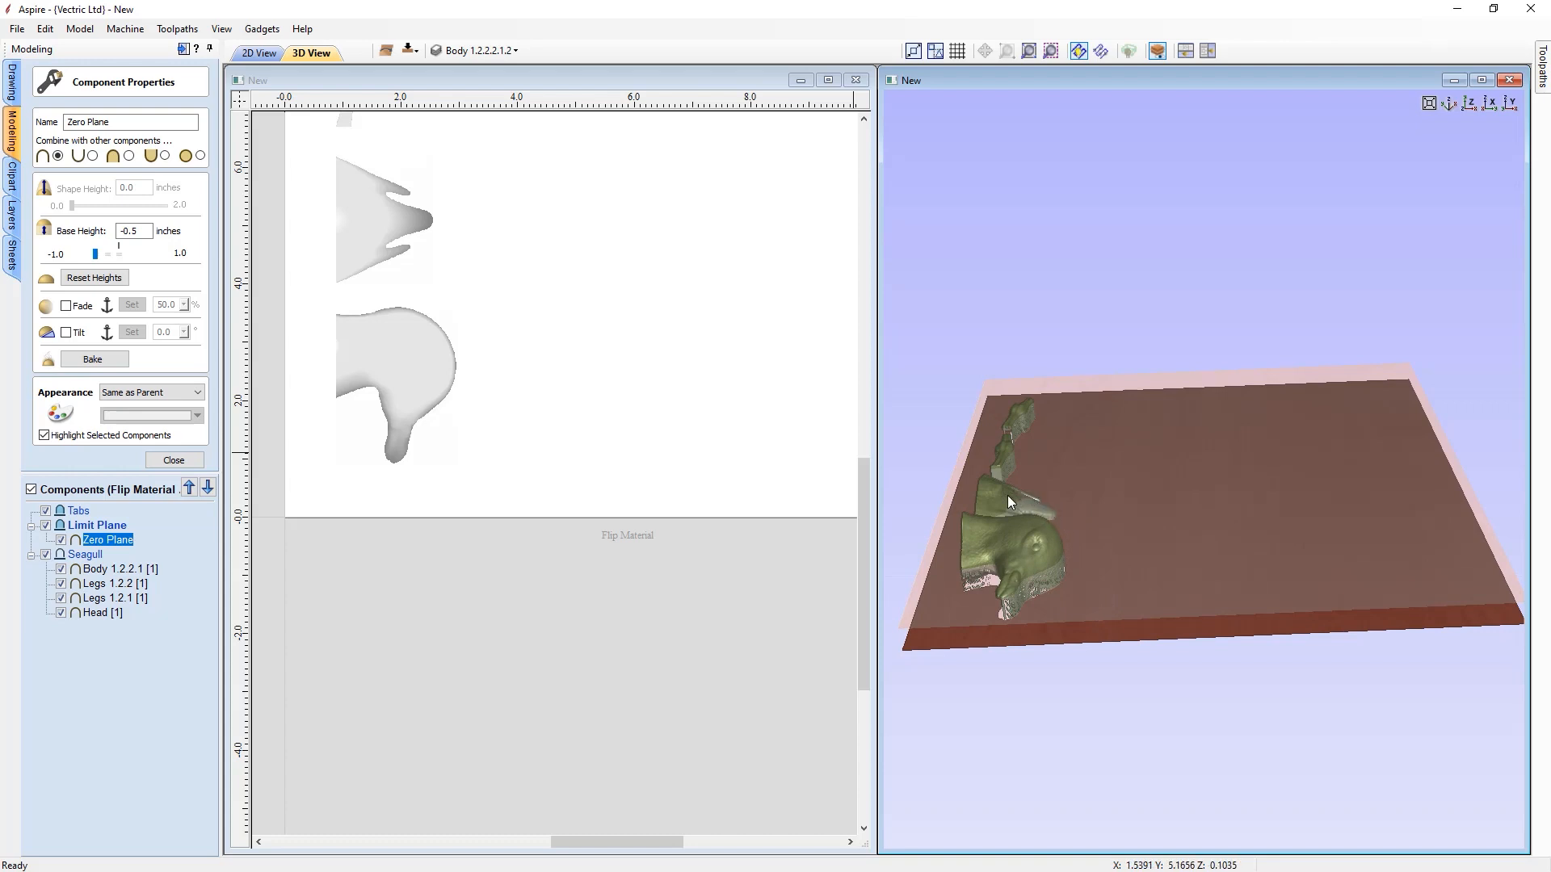
drag(1103, 549, 987, 512)
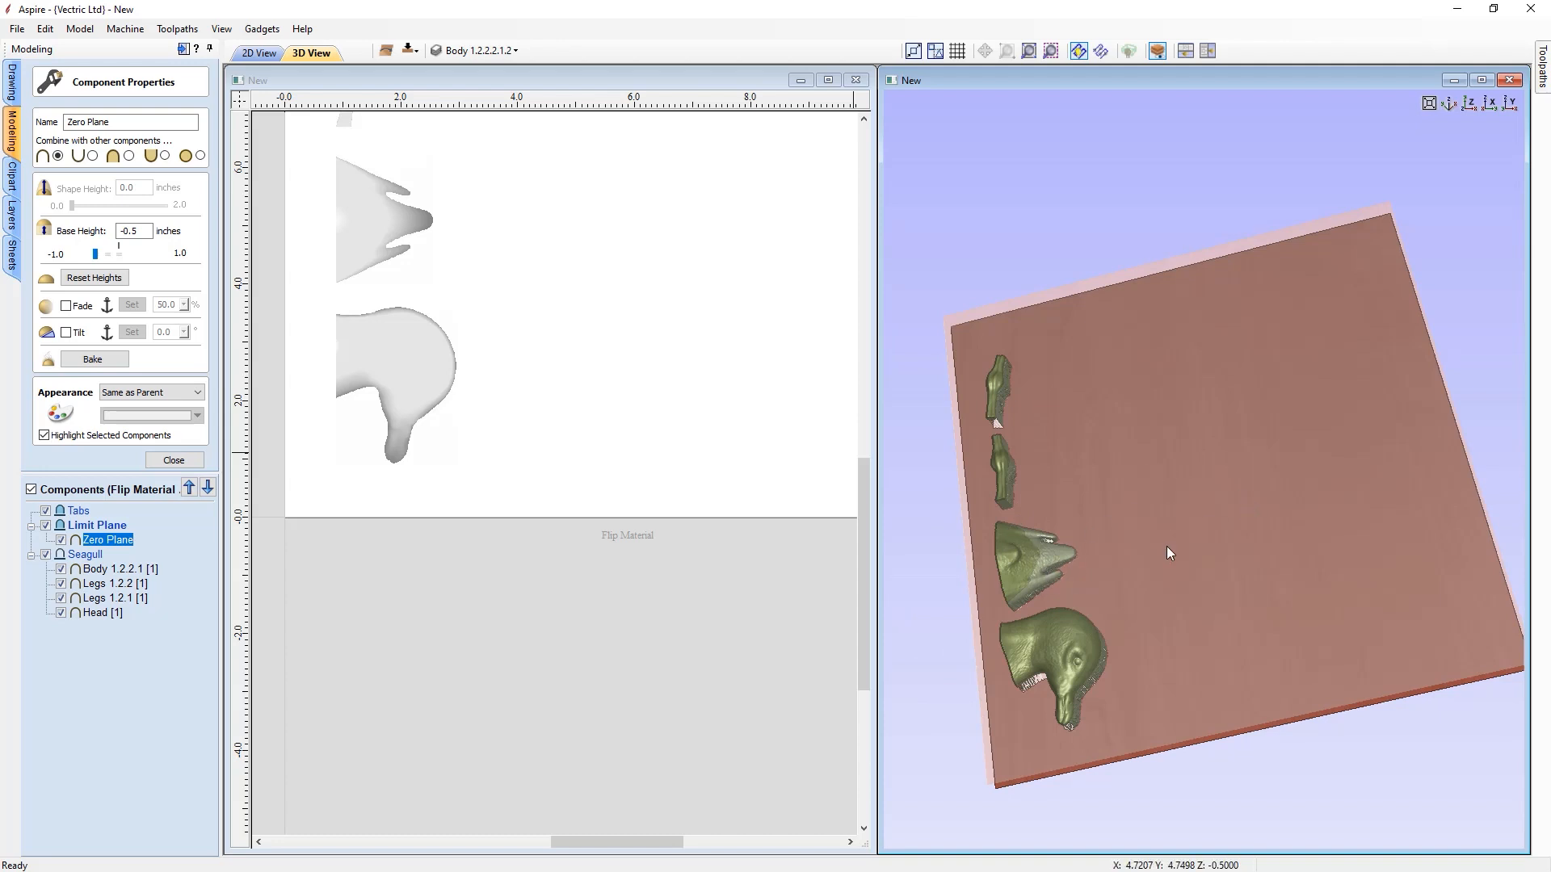
click(1470, 105)
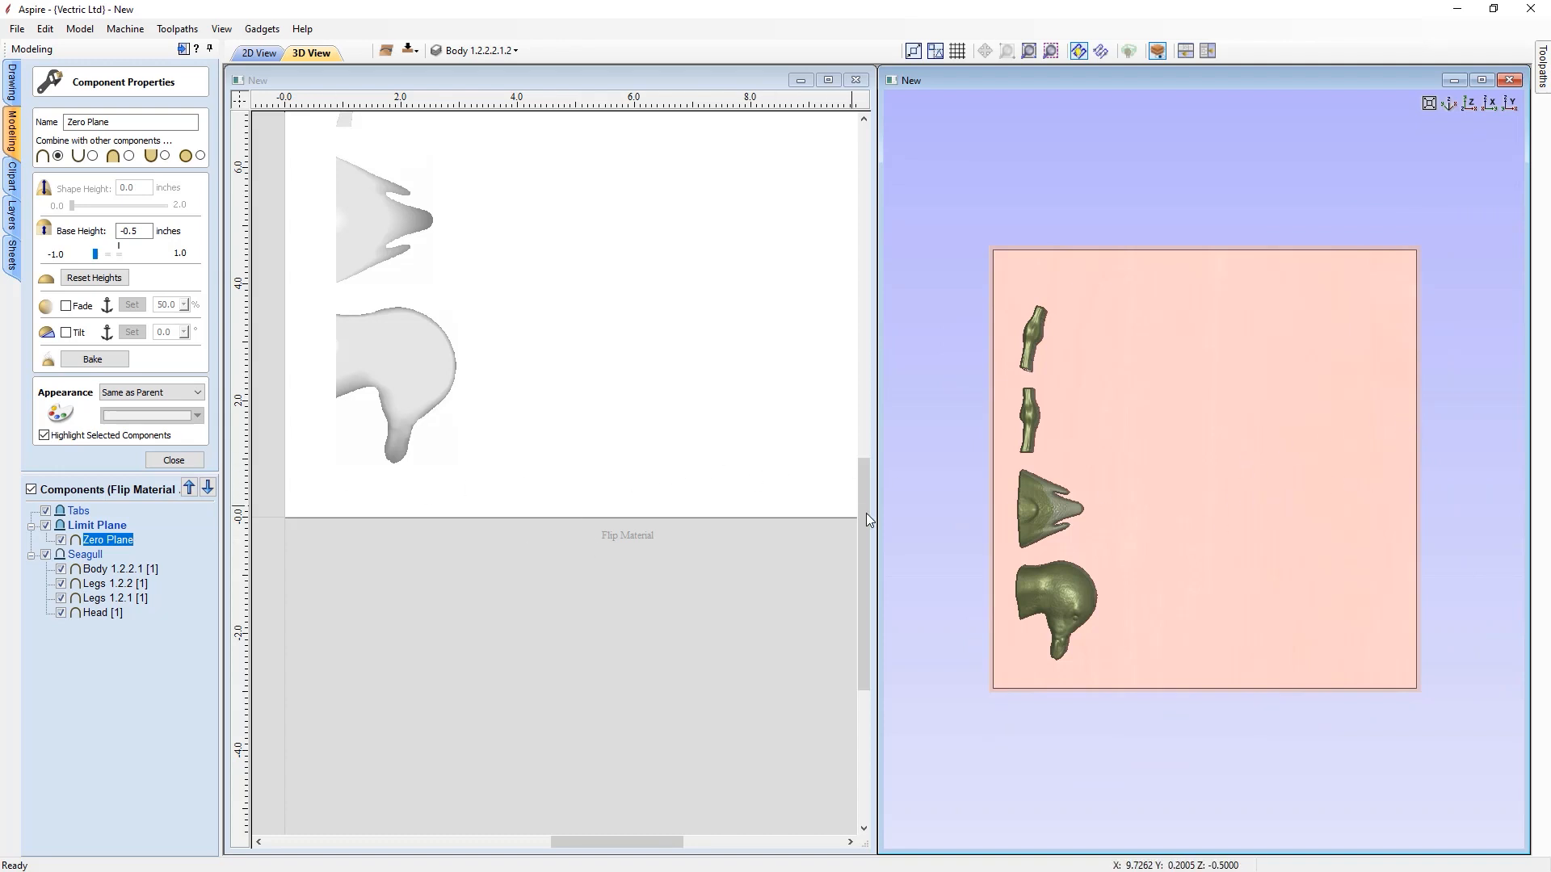
drag(865, 515, 865, 430)
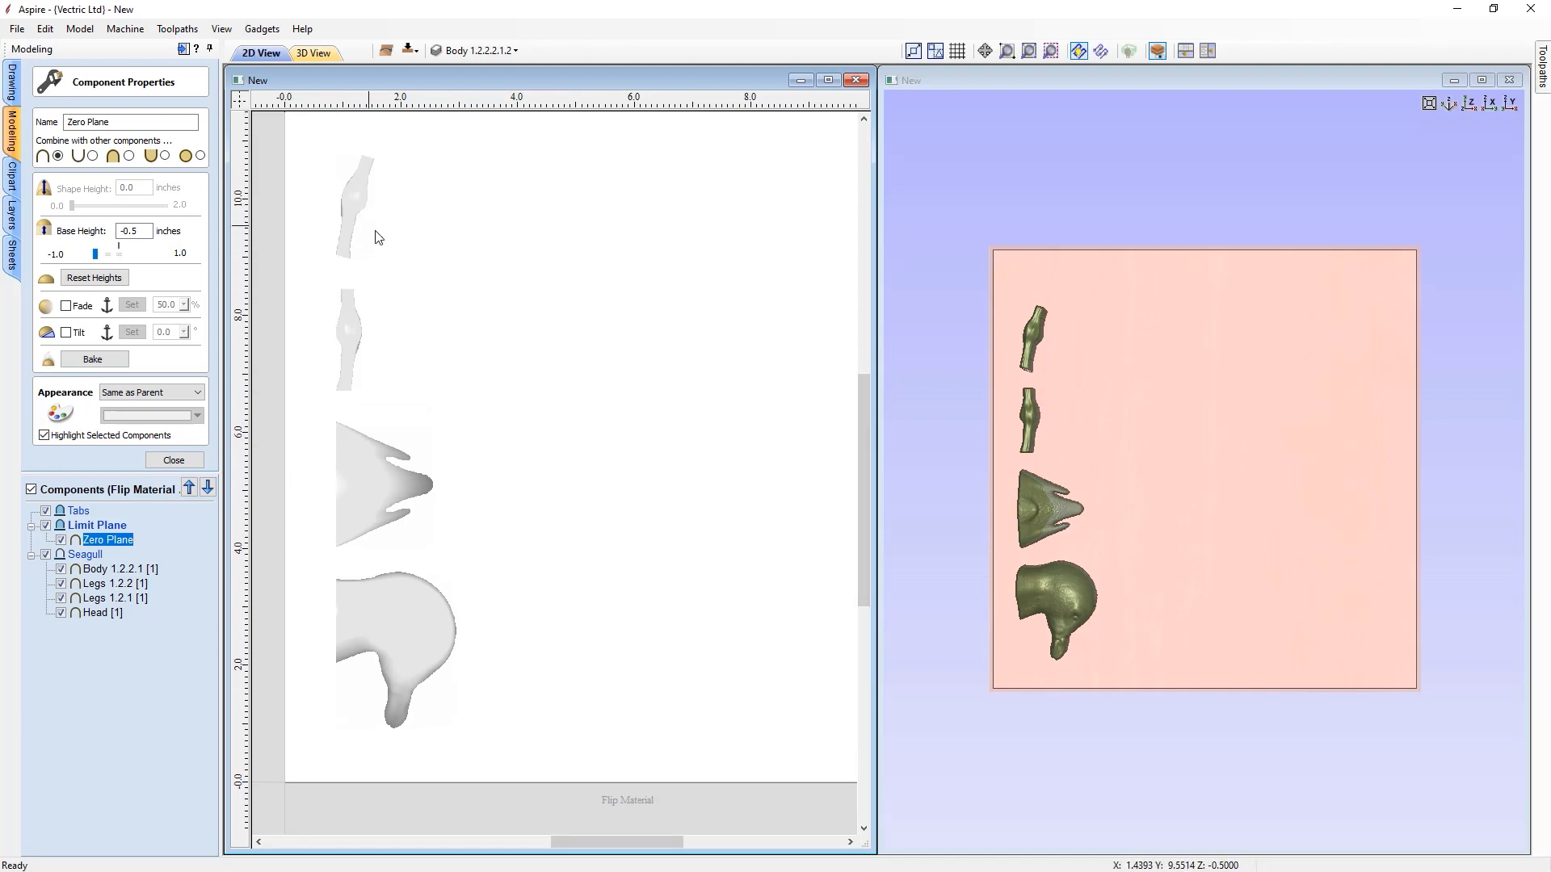
click(184, 459)
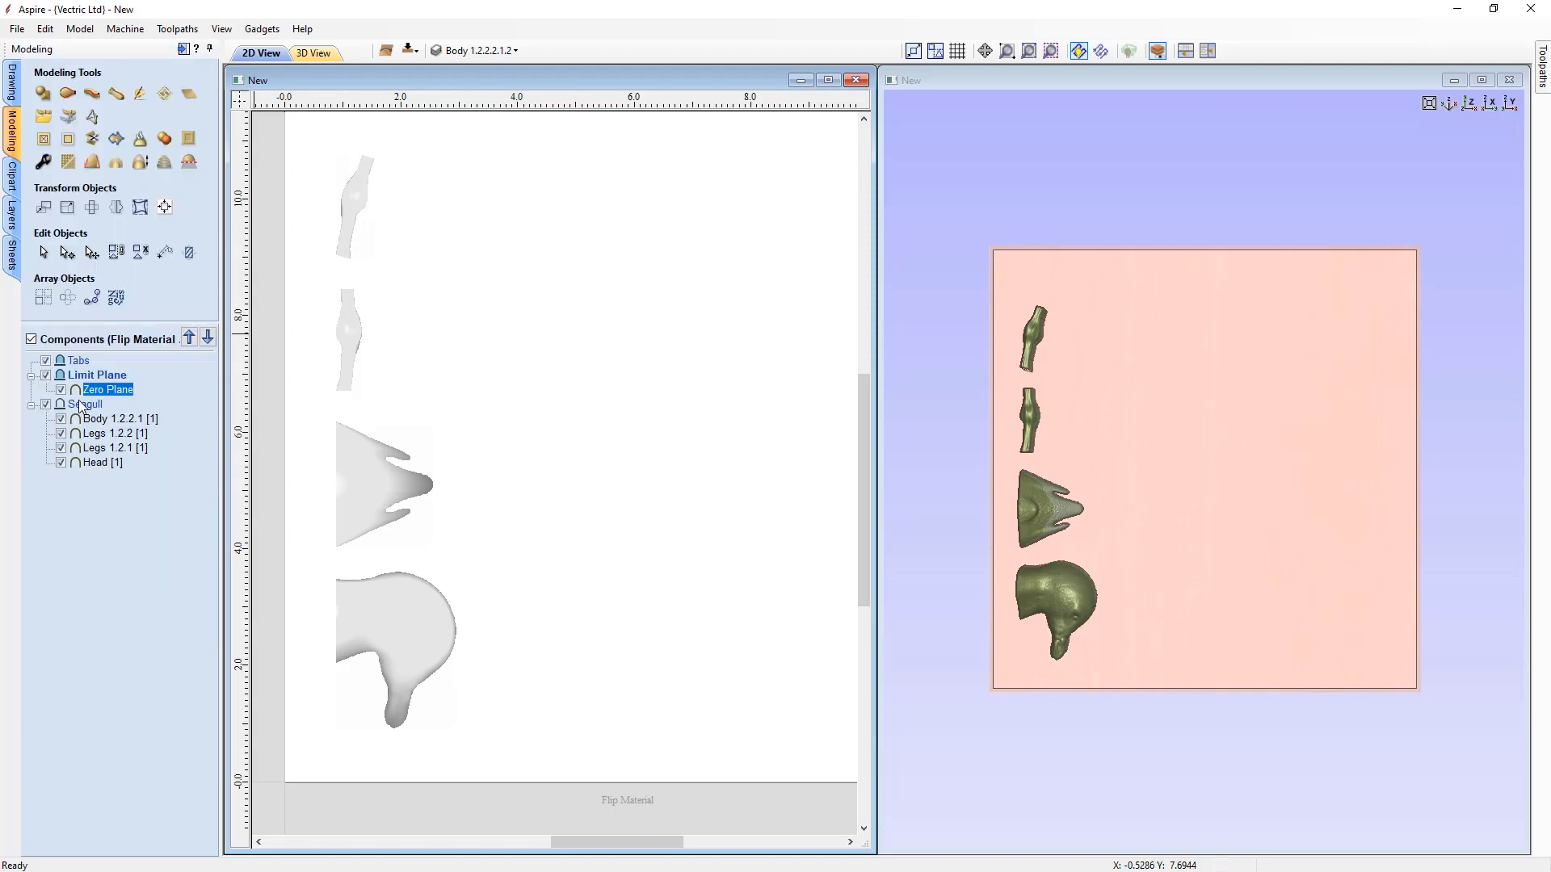
- Make Tabs the active level and place a Circular_0.5 3D tab, about 0.47 by 0.23 inches, on the right side of the upper leg
click(84, 363)
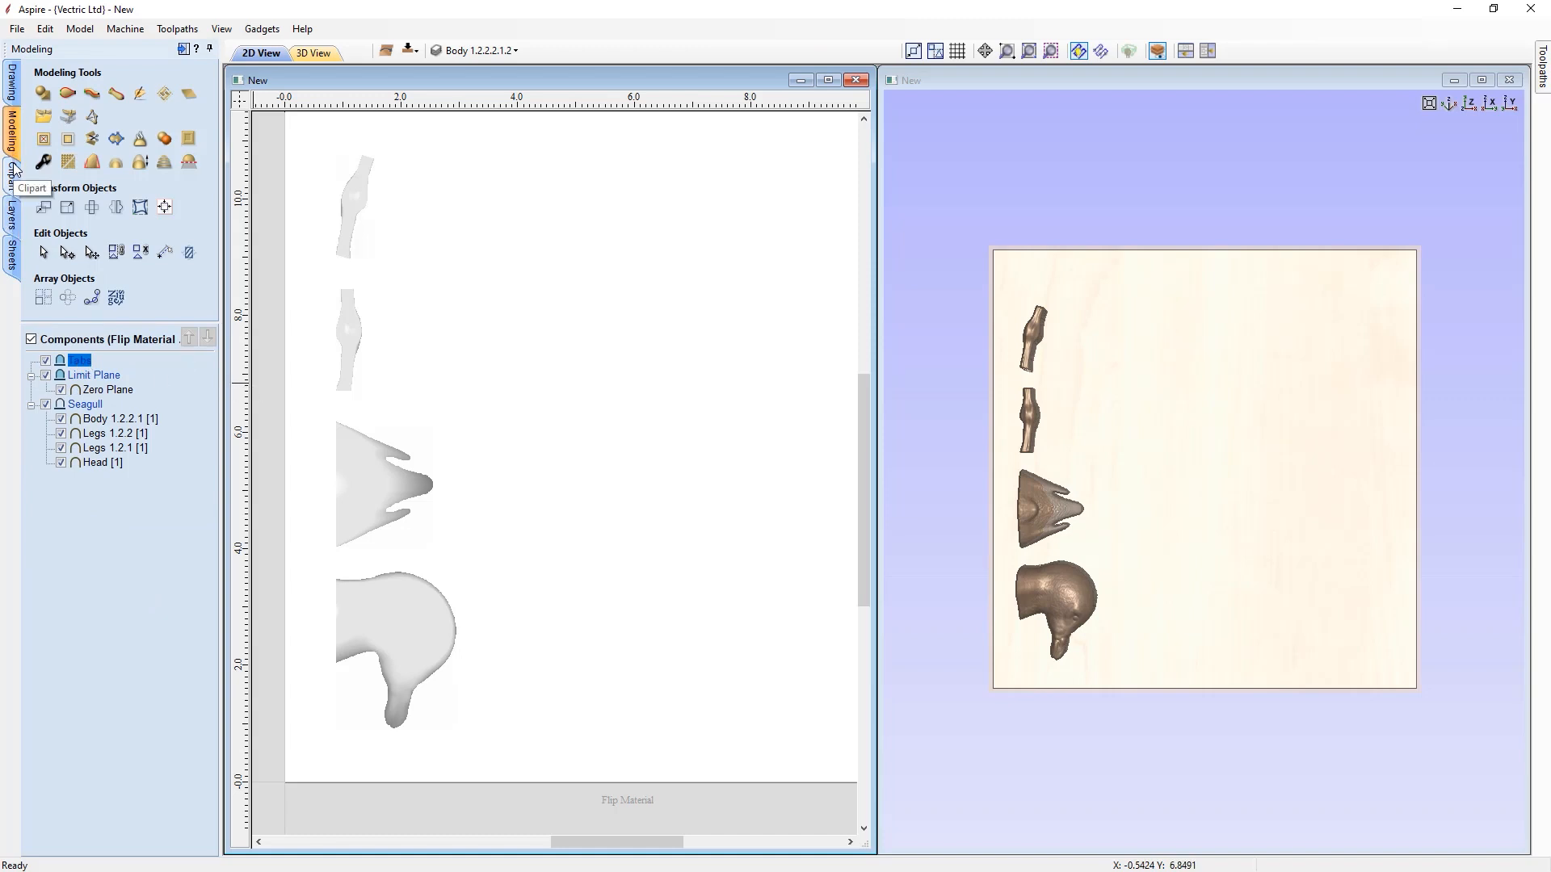
click(13, 166)
click(43, 117)
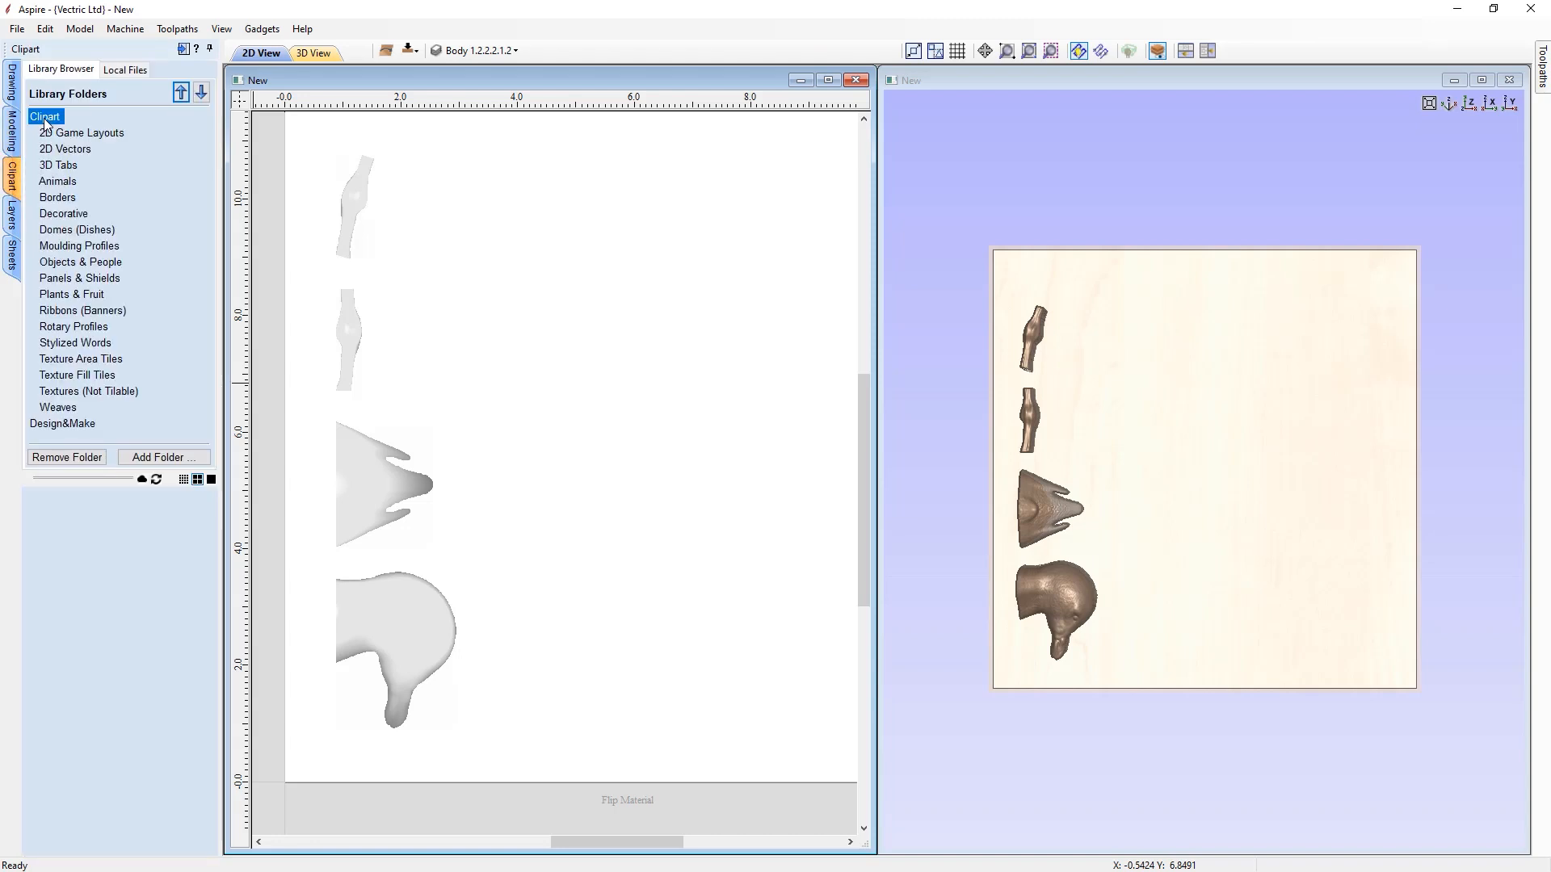
click(60, 166)
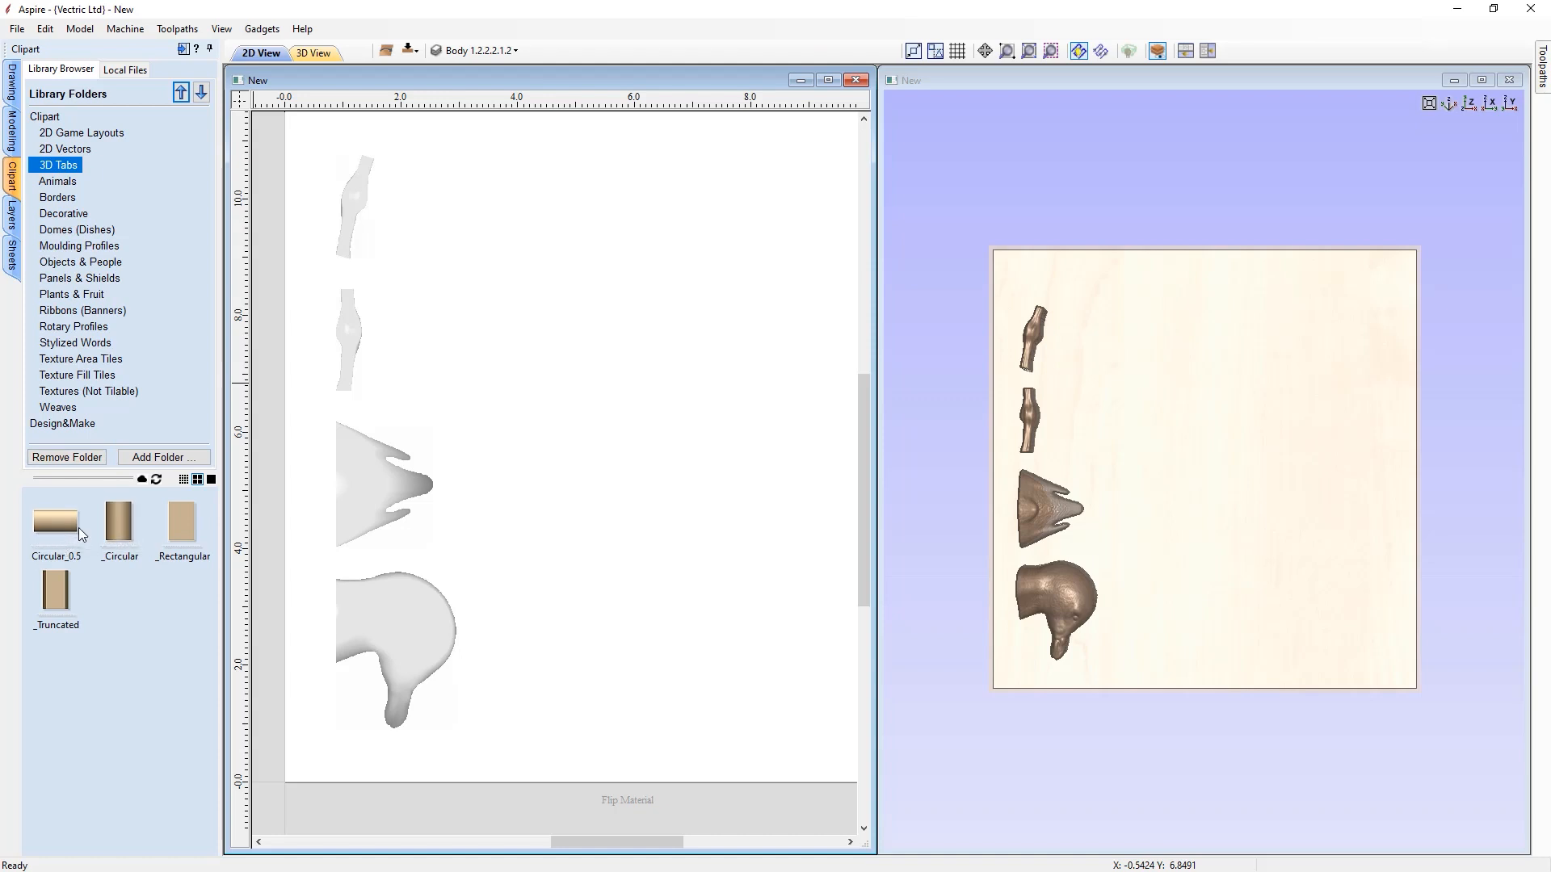
drag(57, 534, 634, 420)
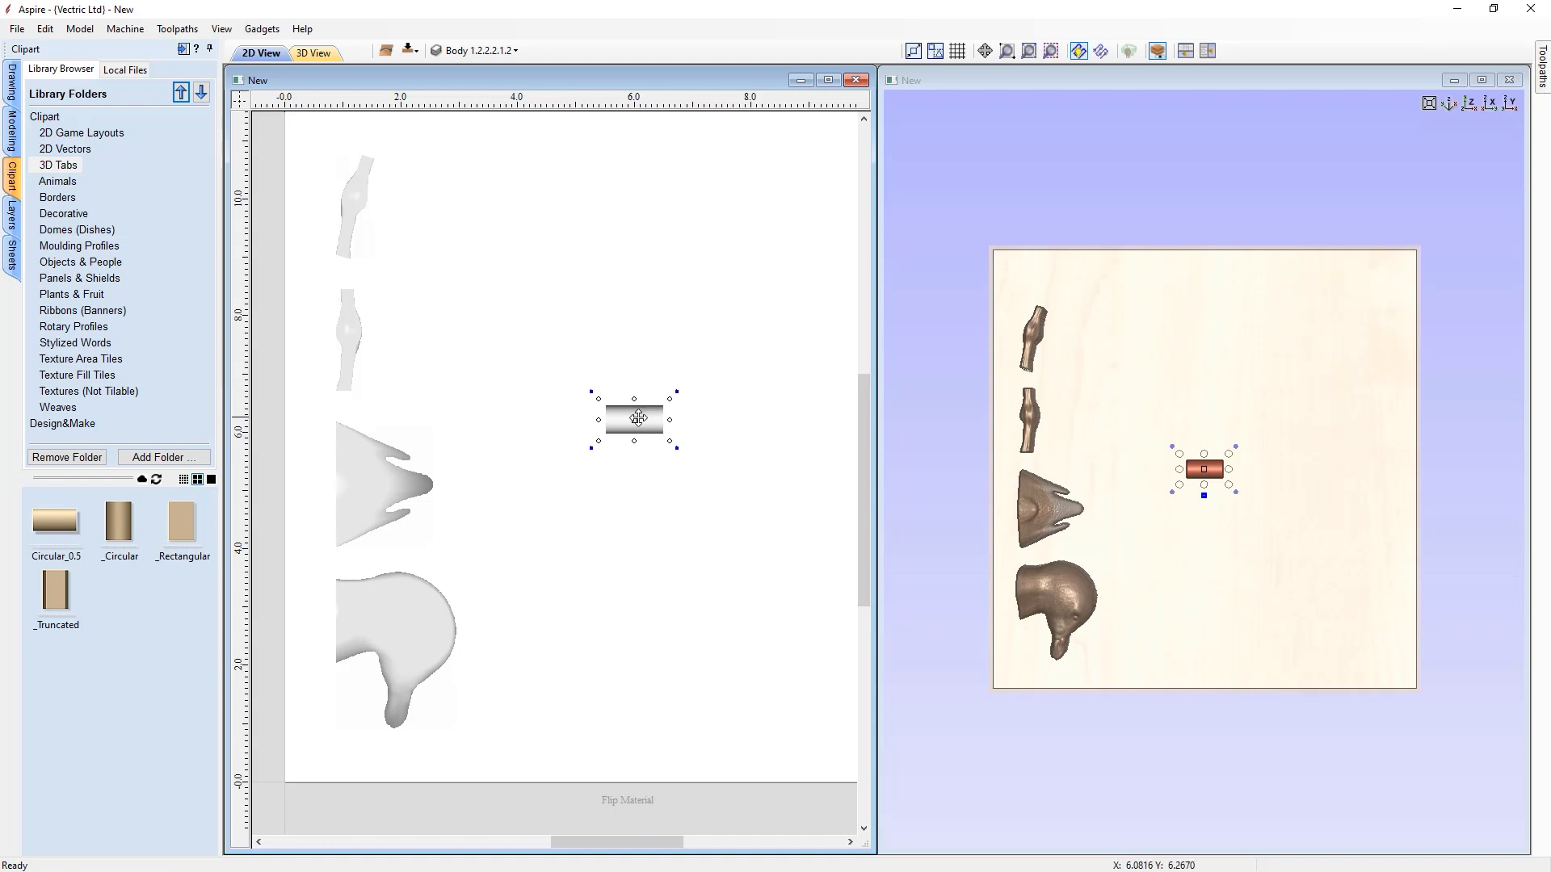
drag(640, 422, 374, 205)
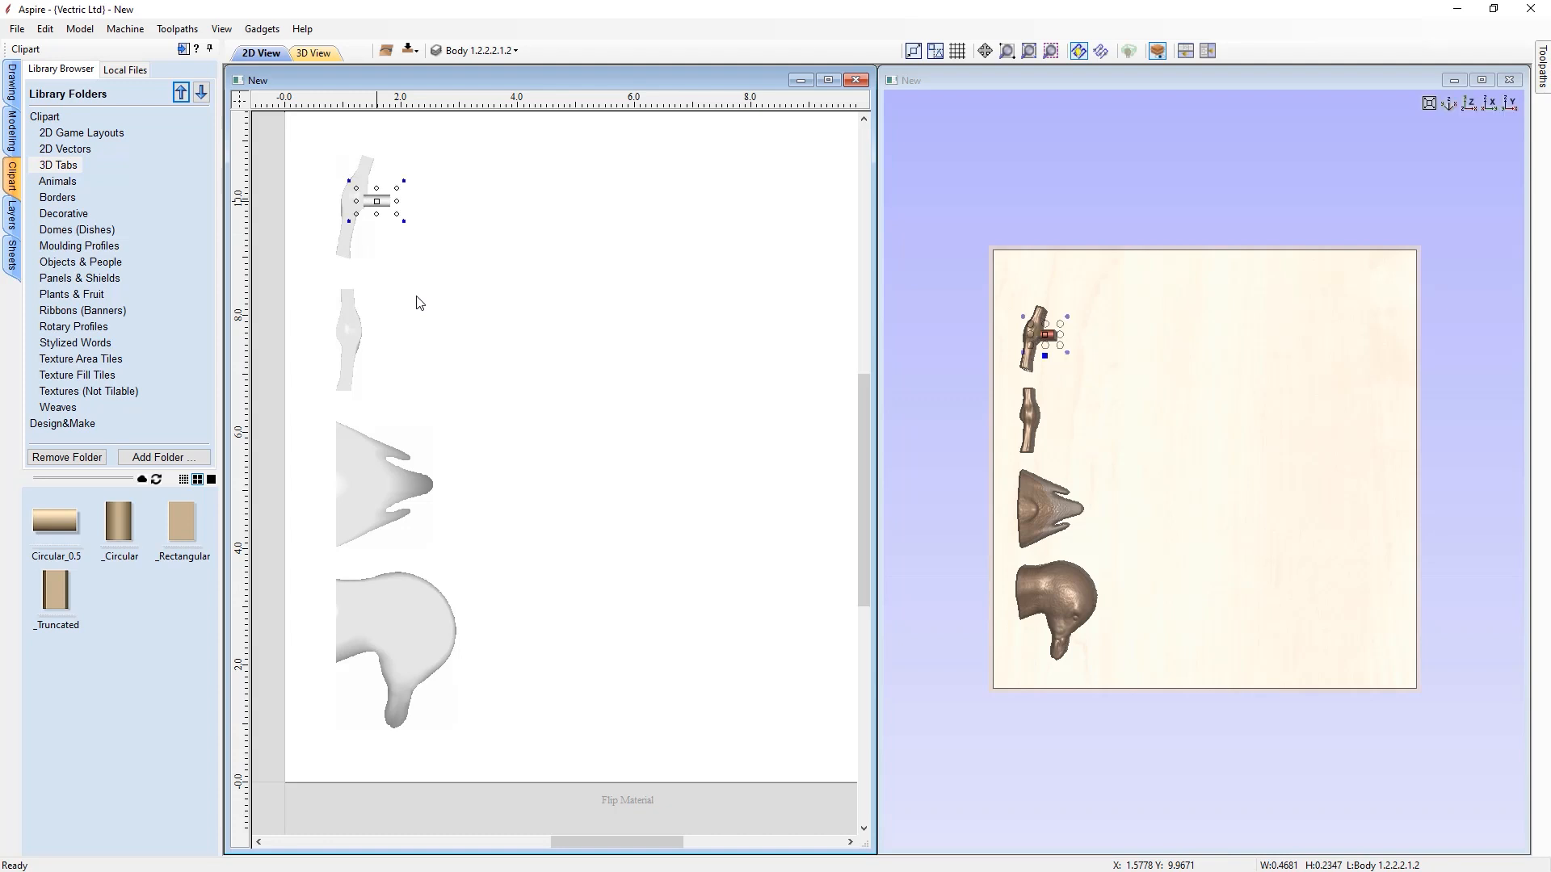
- Copy the circular tab to the left side of the upper leg and to both sides of the lower leg
drag(1145, 451, 1147, 440)
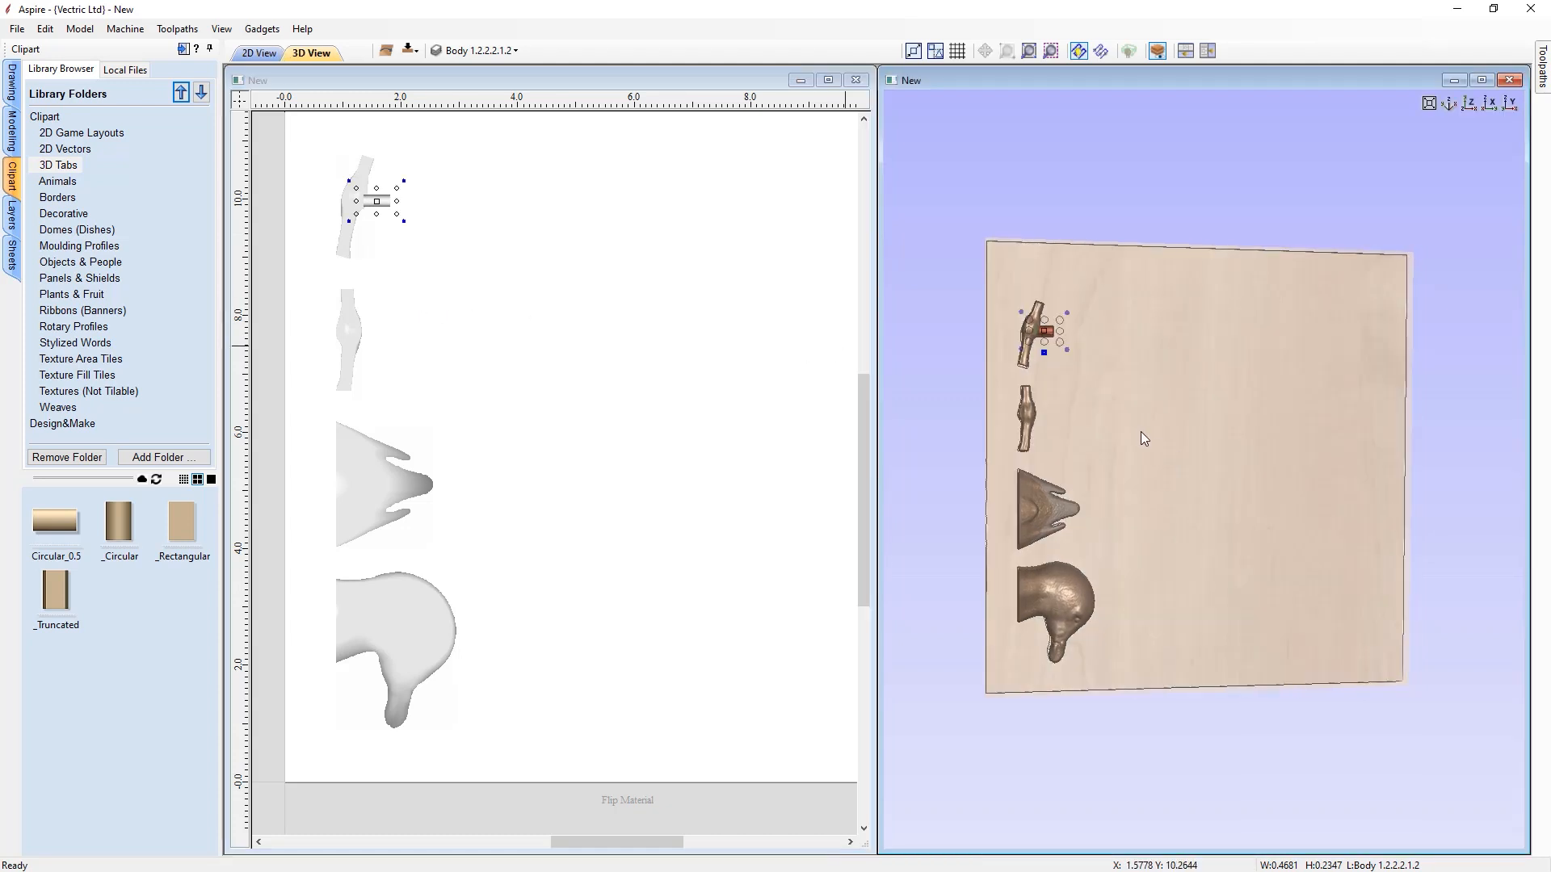
scroll(1135, 433, up, 4)
middle_drag(1100, 428, 1312, 516)
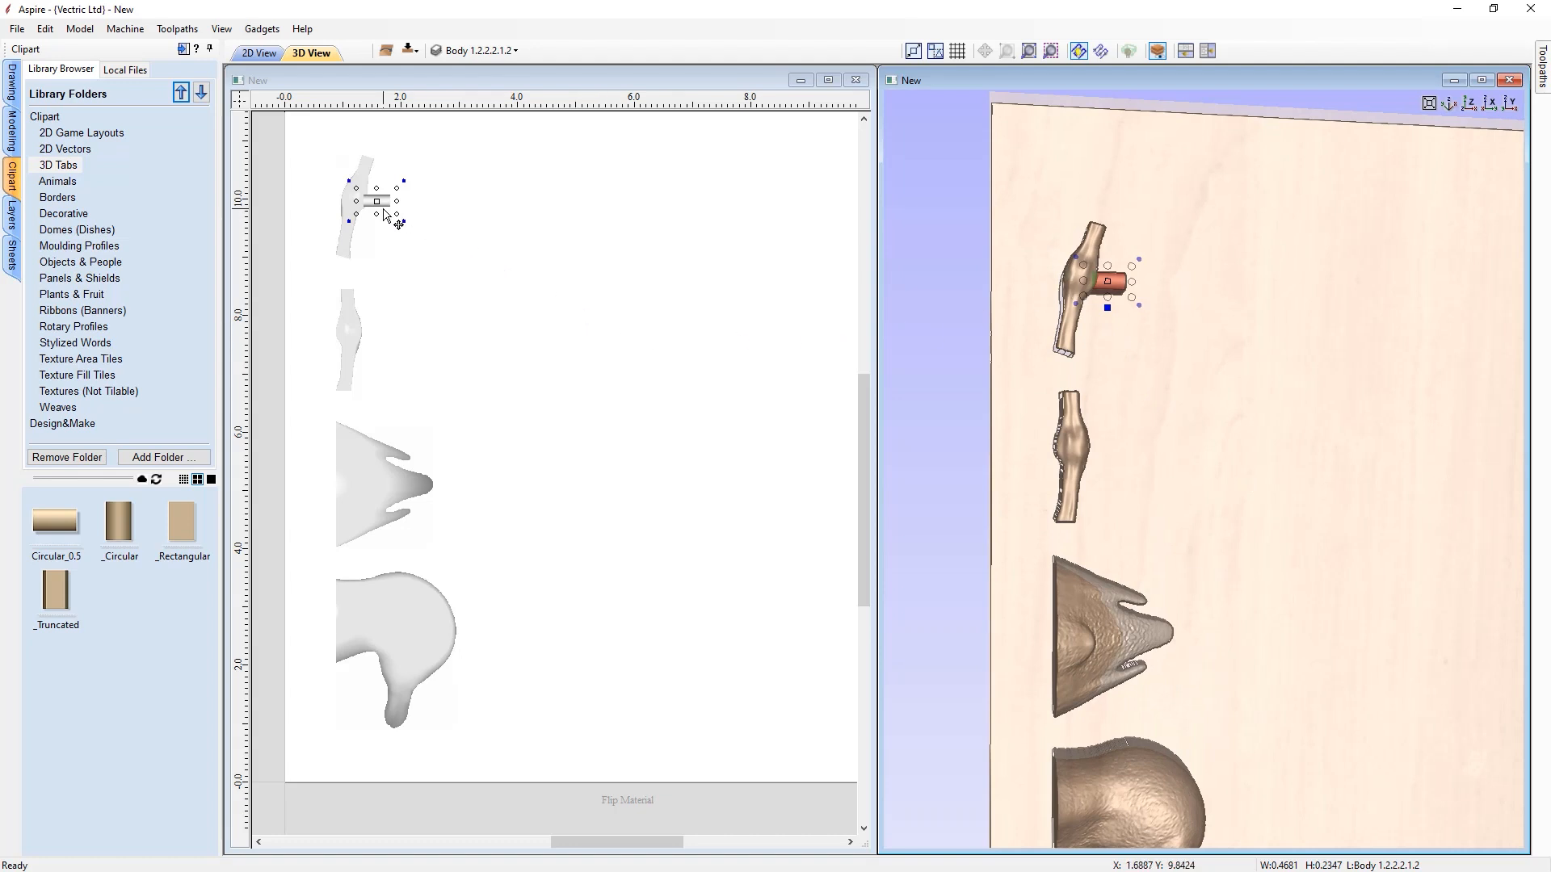
drag(382, 196, 337, 198)
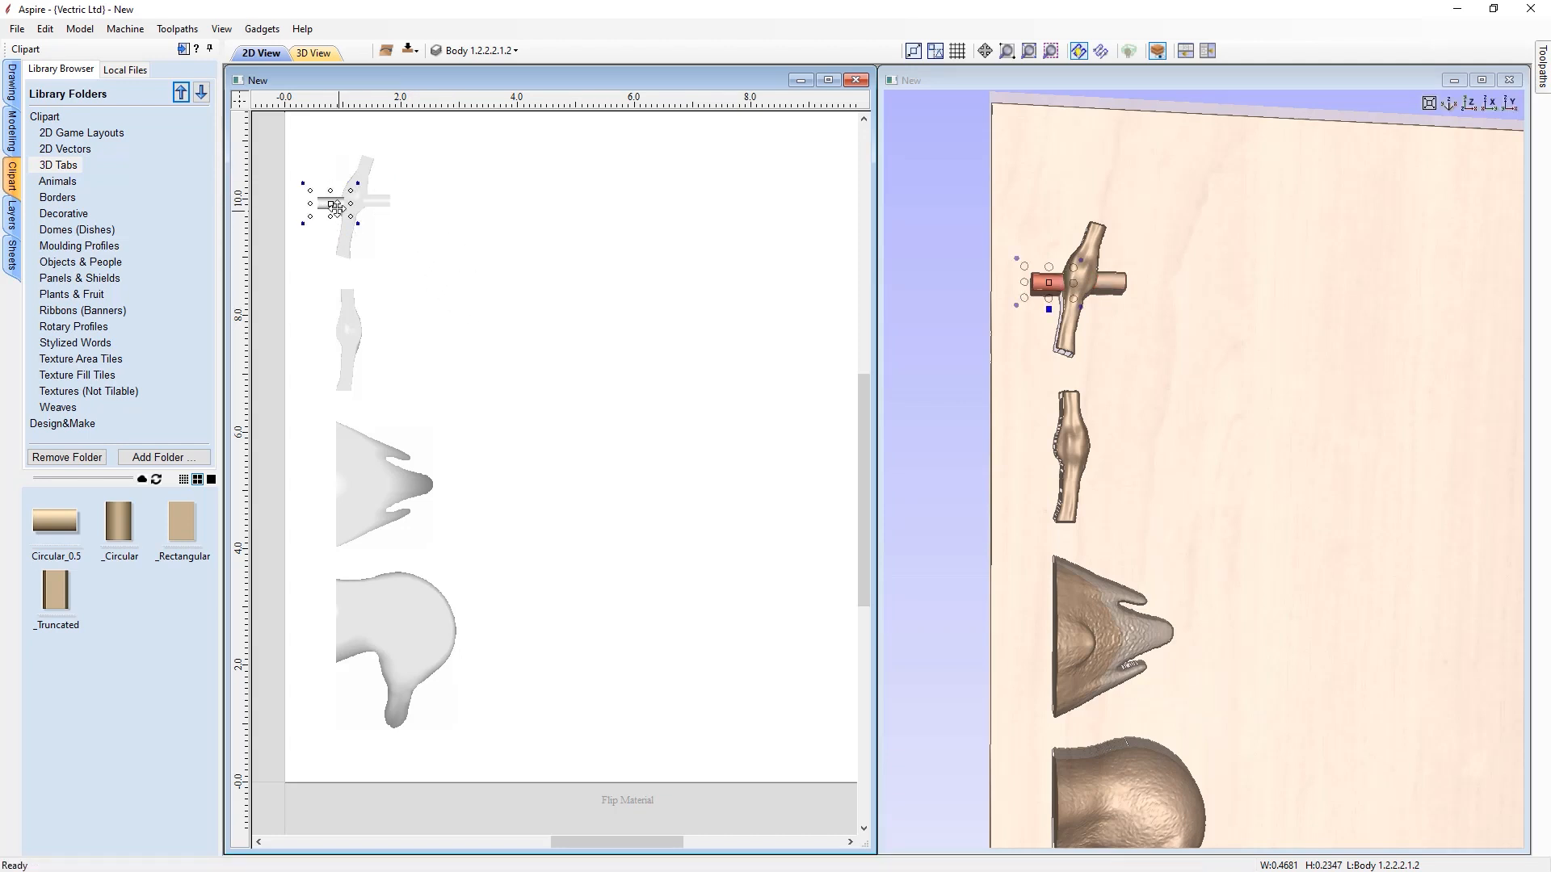
drag(331, 203, 328, 332)
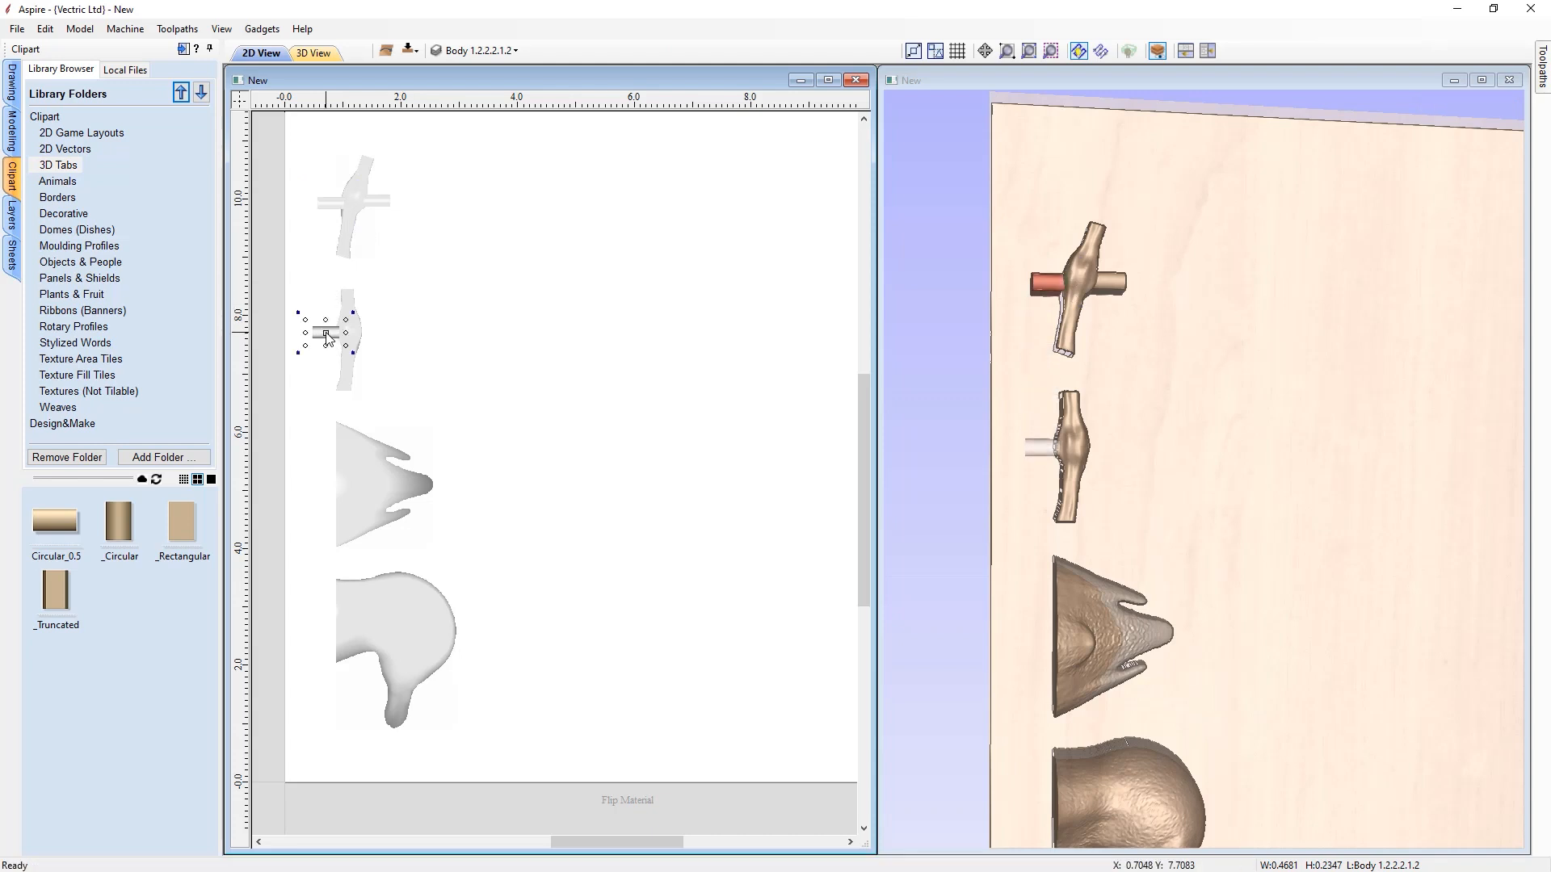
drag(338, 324, 376, 334)
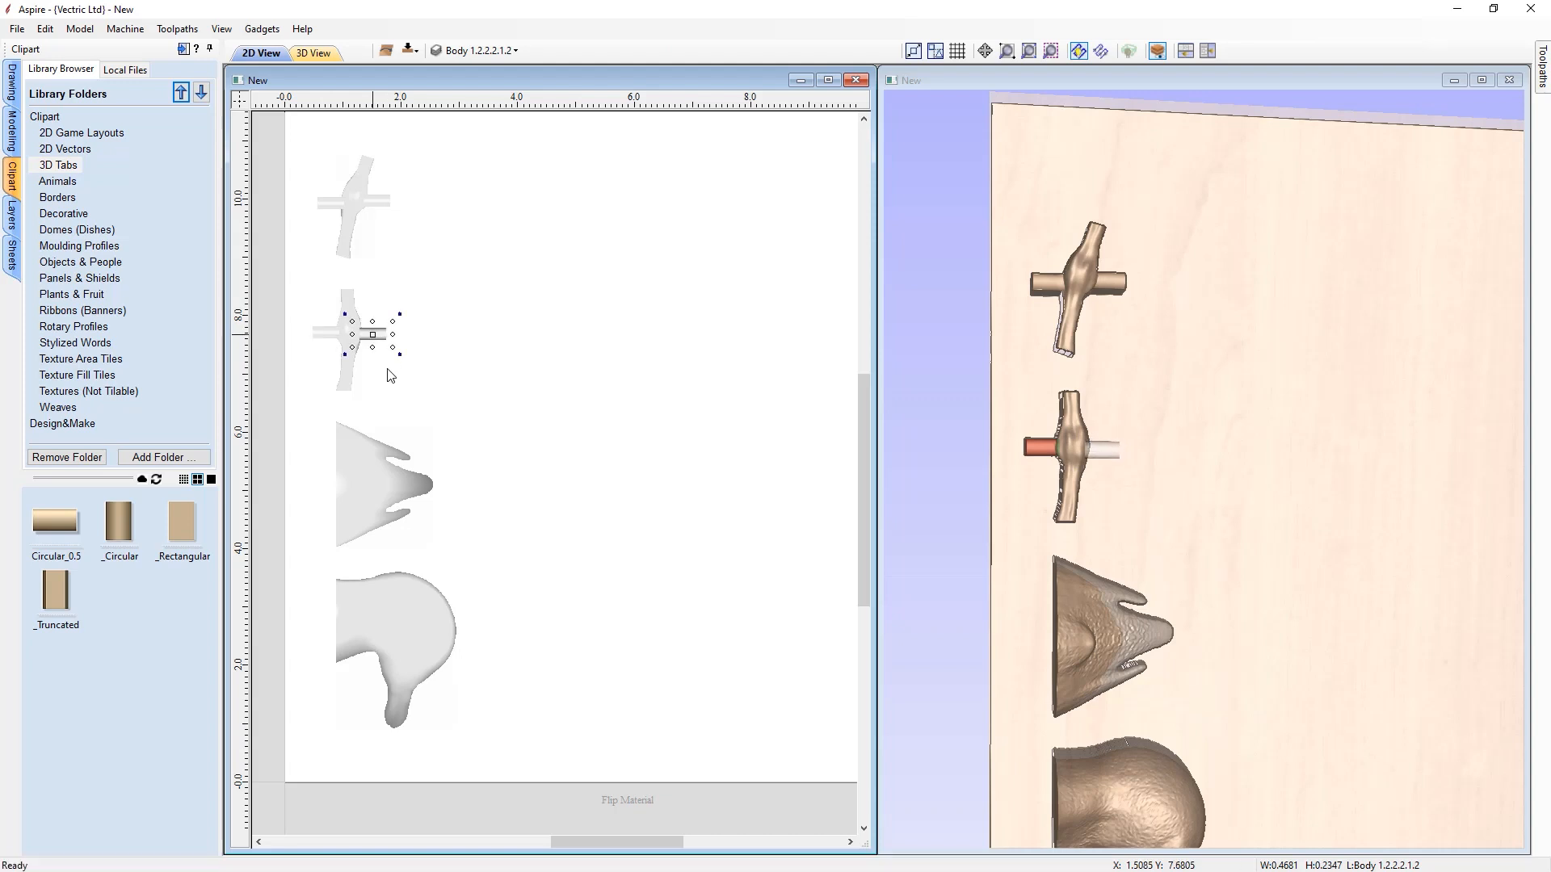
- Copy the tab to the tail-shaped body part, placing two horizontal tabs along its flat left edge
drag(375, 340, 412, 424)
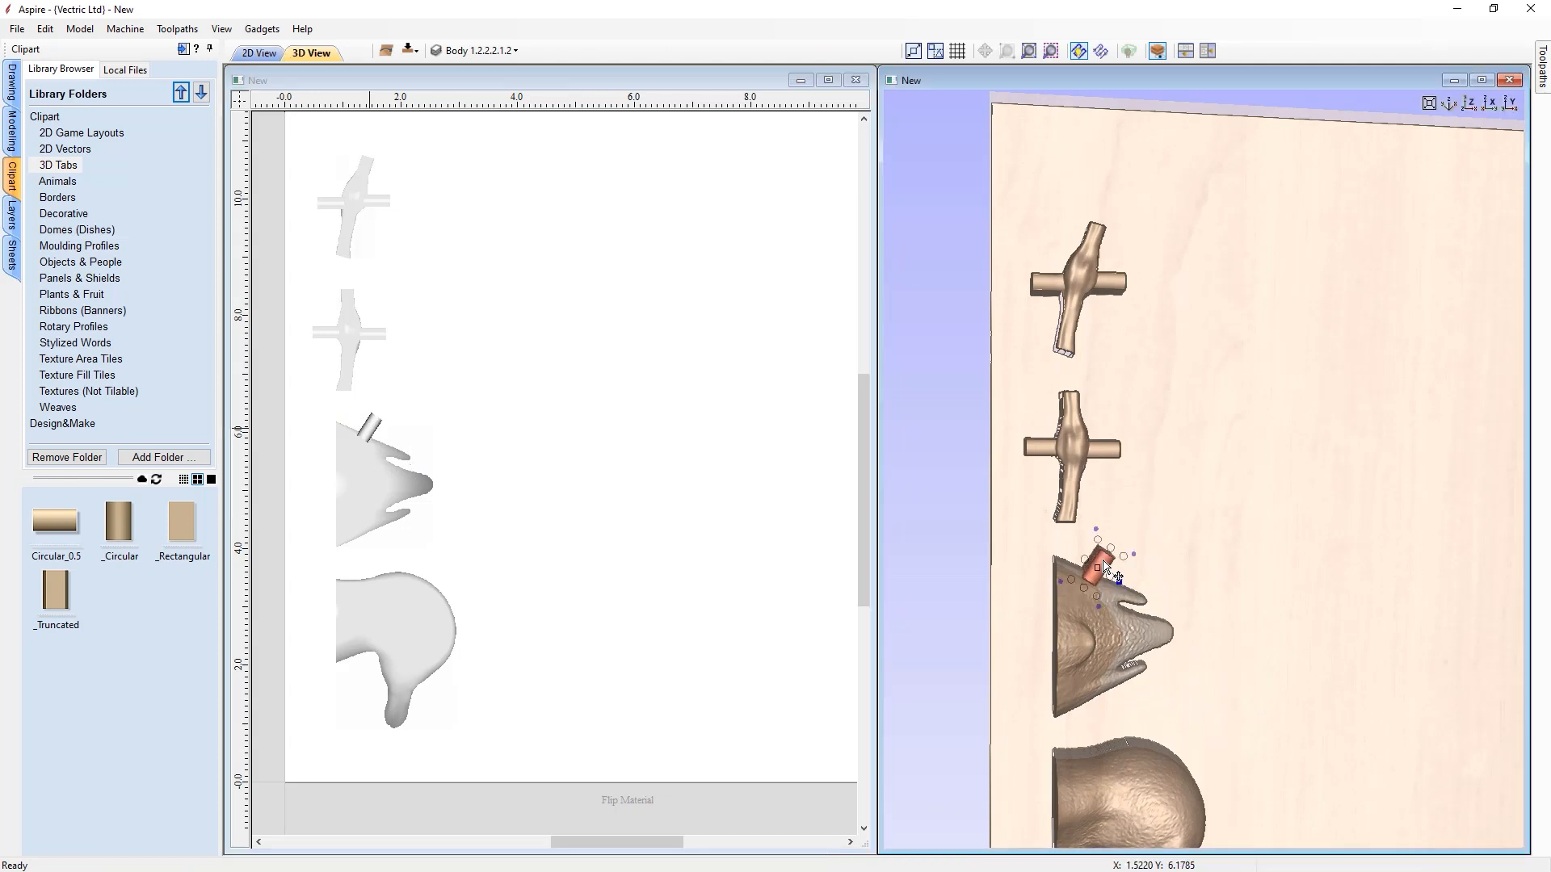
drag(1102, 561, 1041, 602)
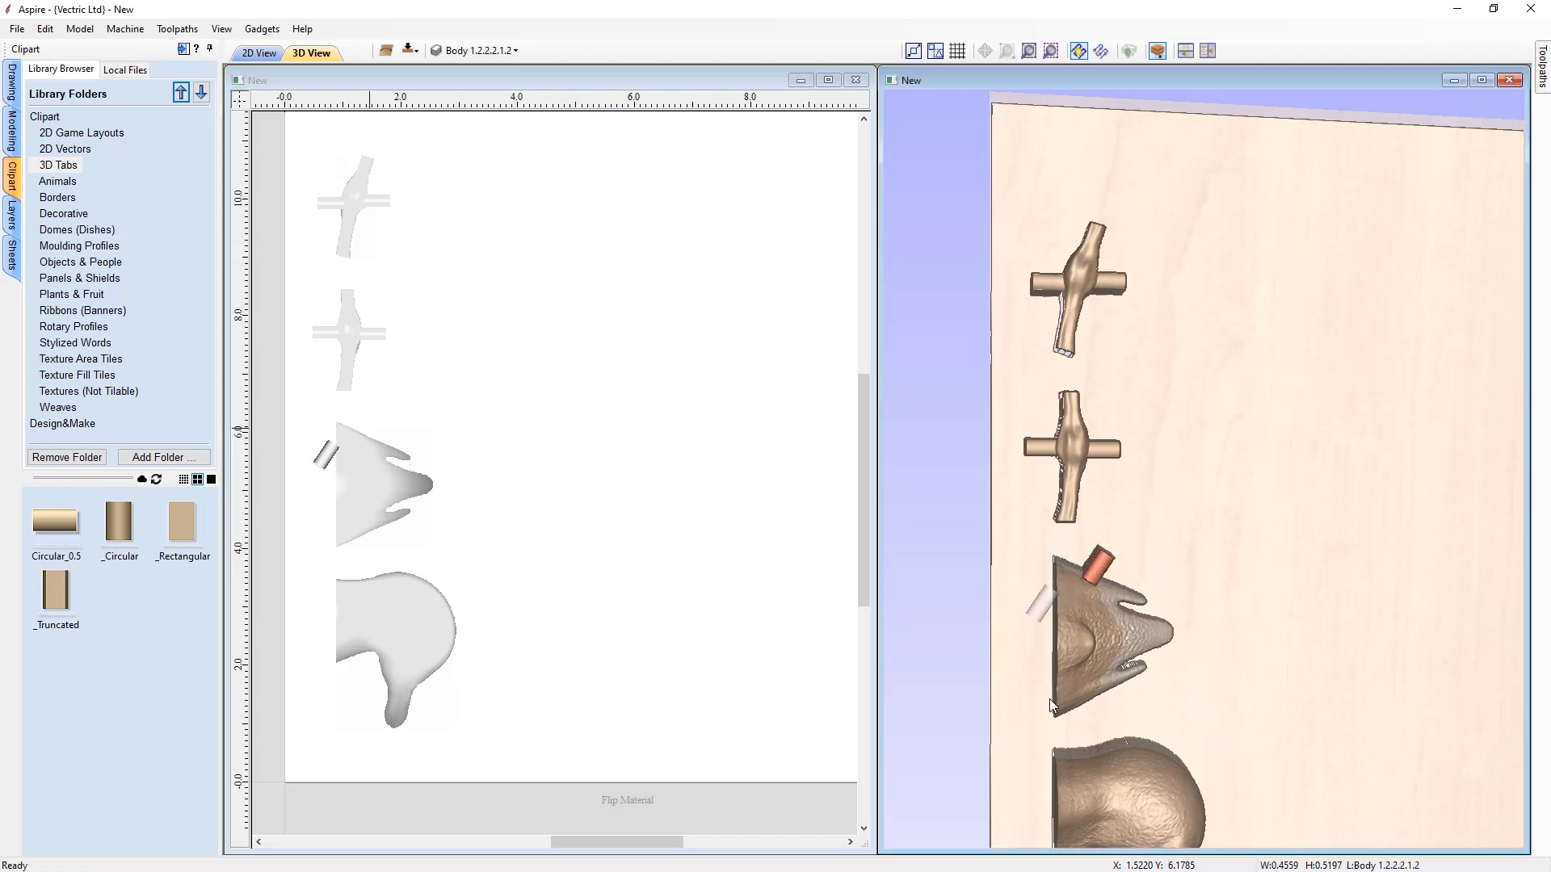
drag(1083, 596, 1028, 709)
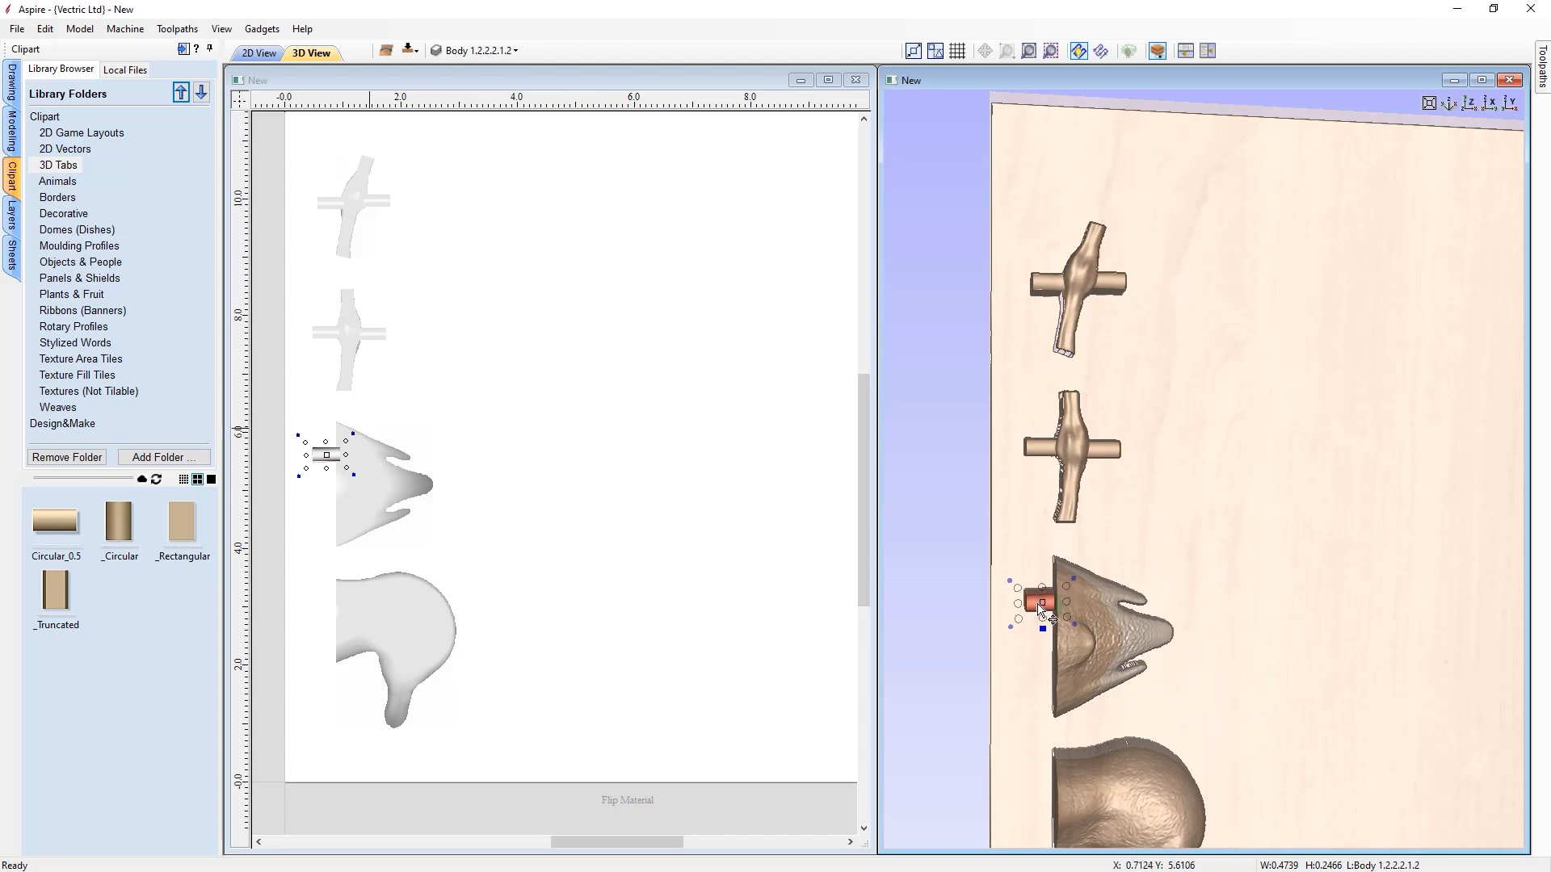
drag(1042, 611, 1034, 686)
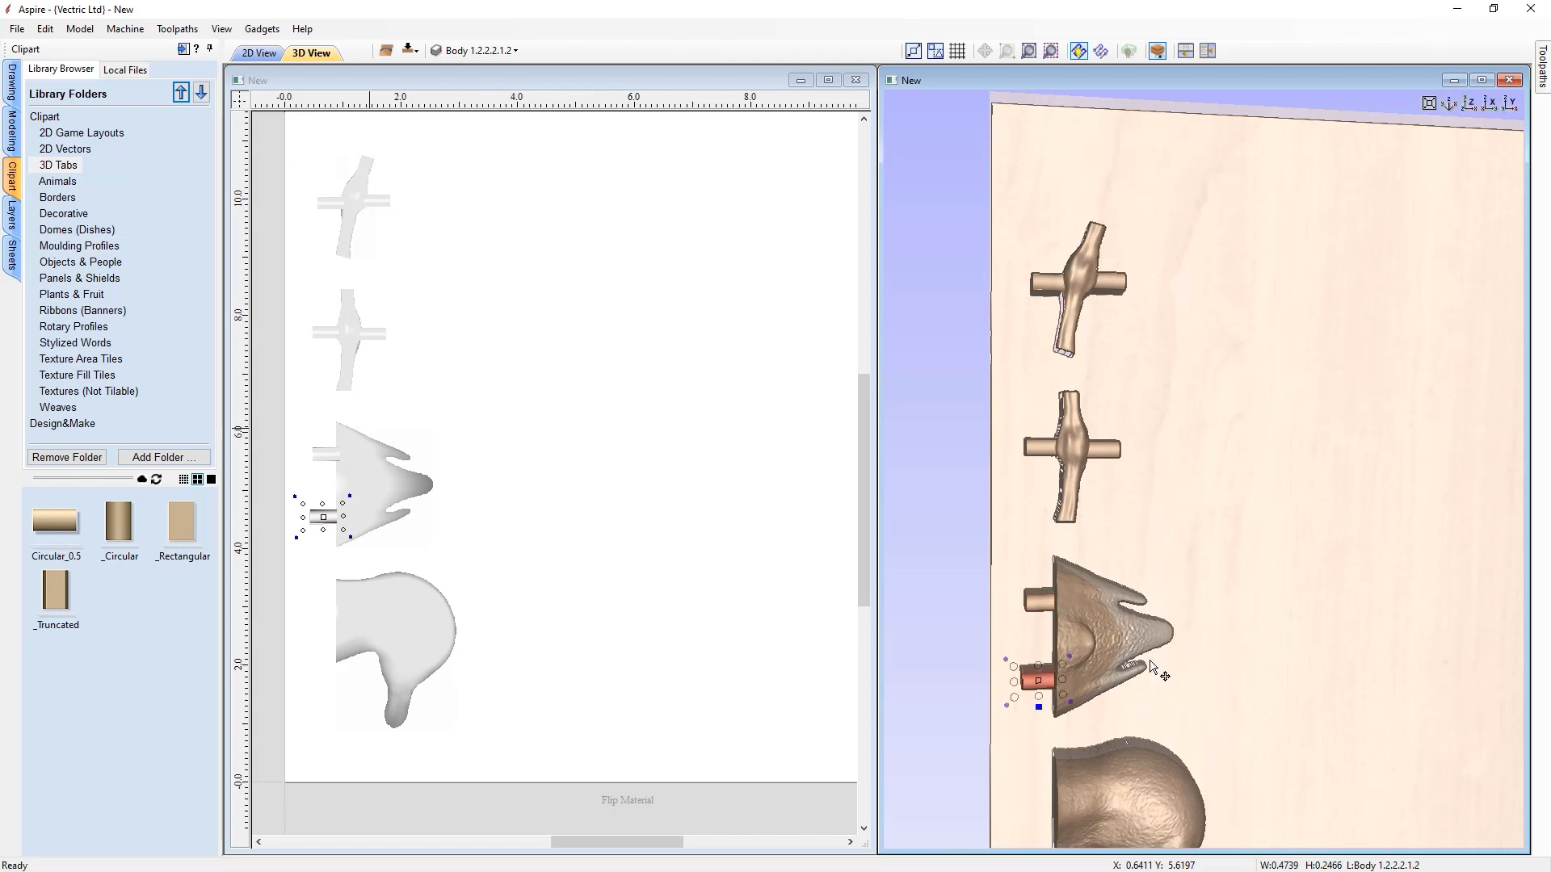
drag(1241, 615, 1187, 635)
drag(1039, 669, 1043, 666)
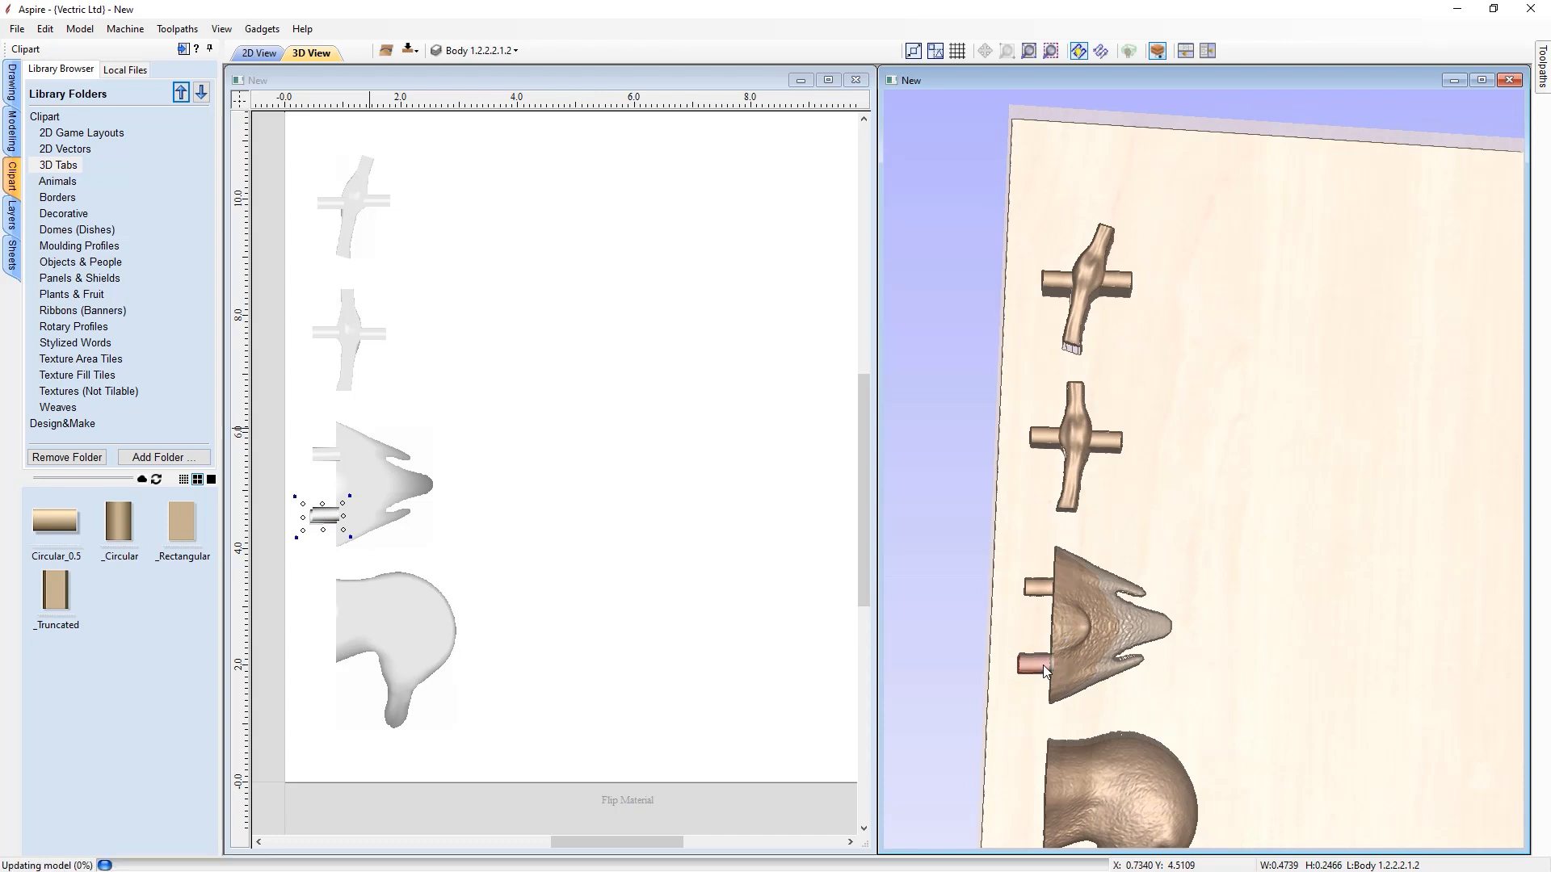
- Copy a circular tab to the flat neck edge of the head part
drag(1273, 720, 1234, 578)
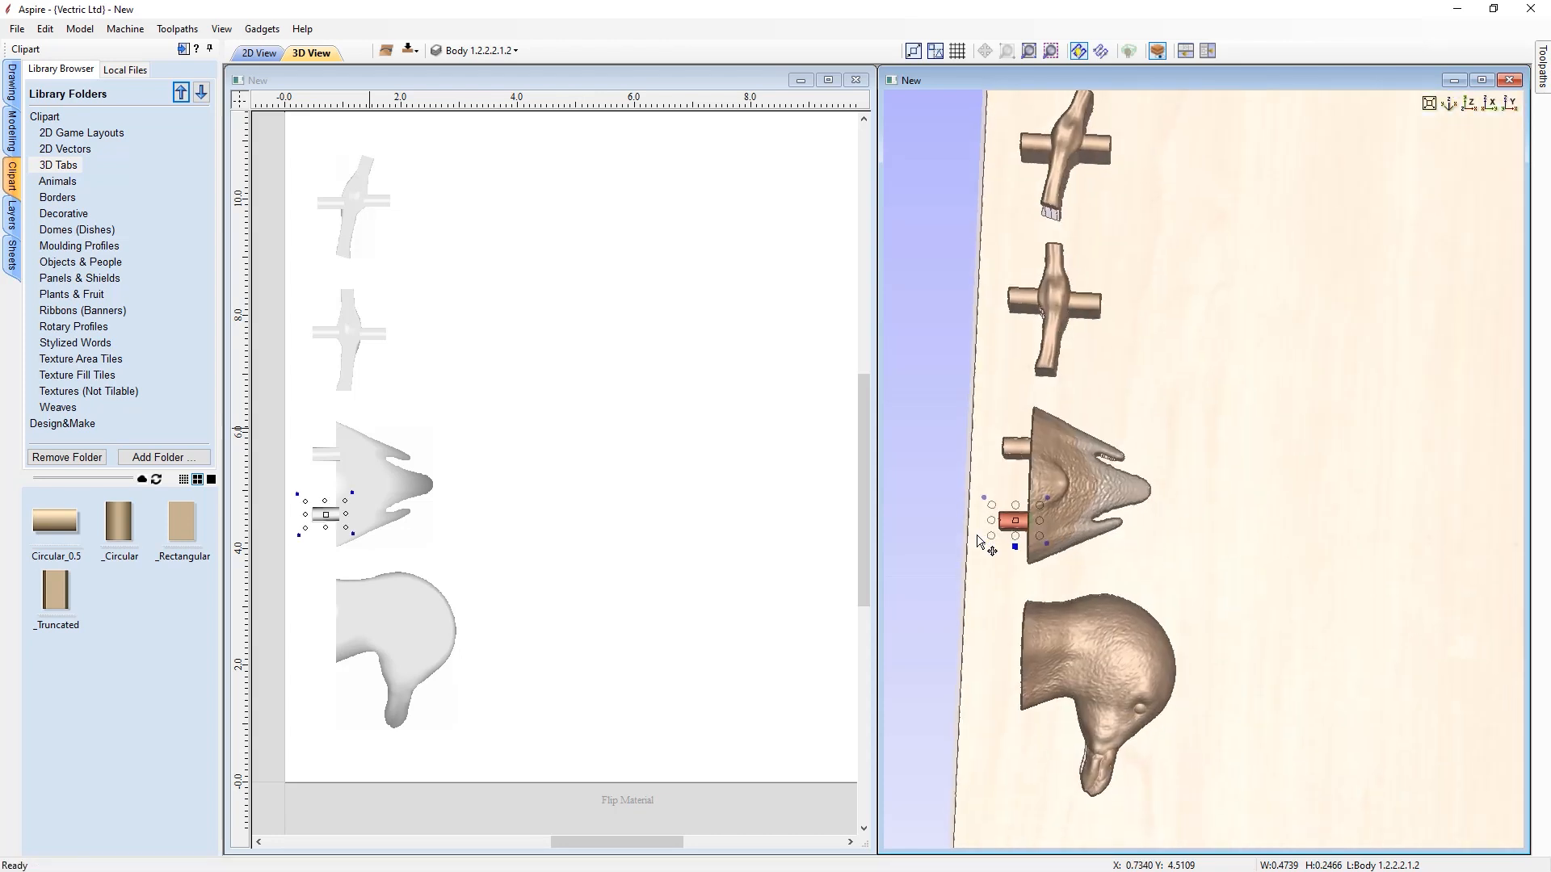
ctrl+drag(1011, 521, 999, 648)
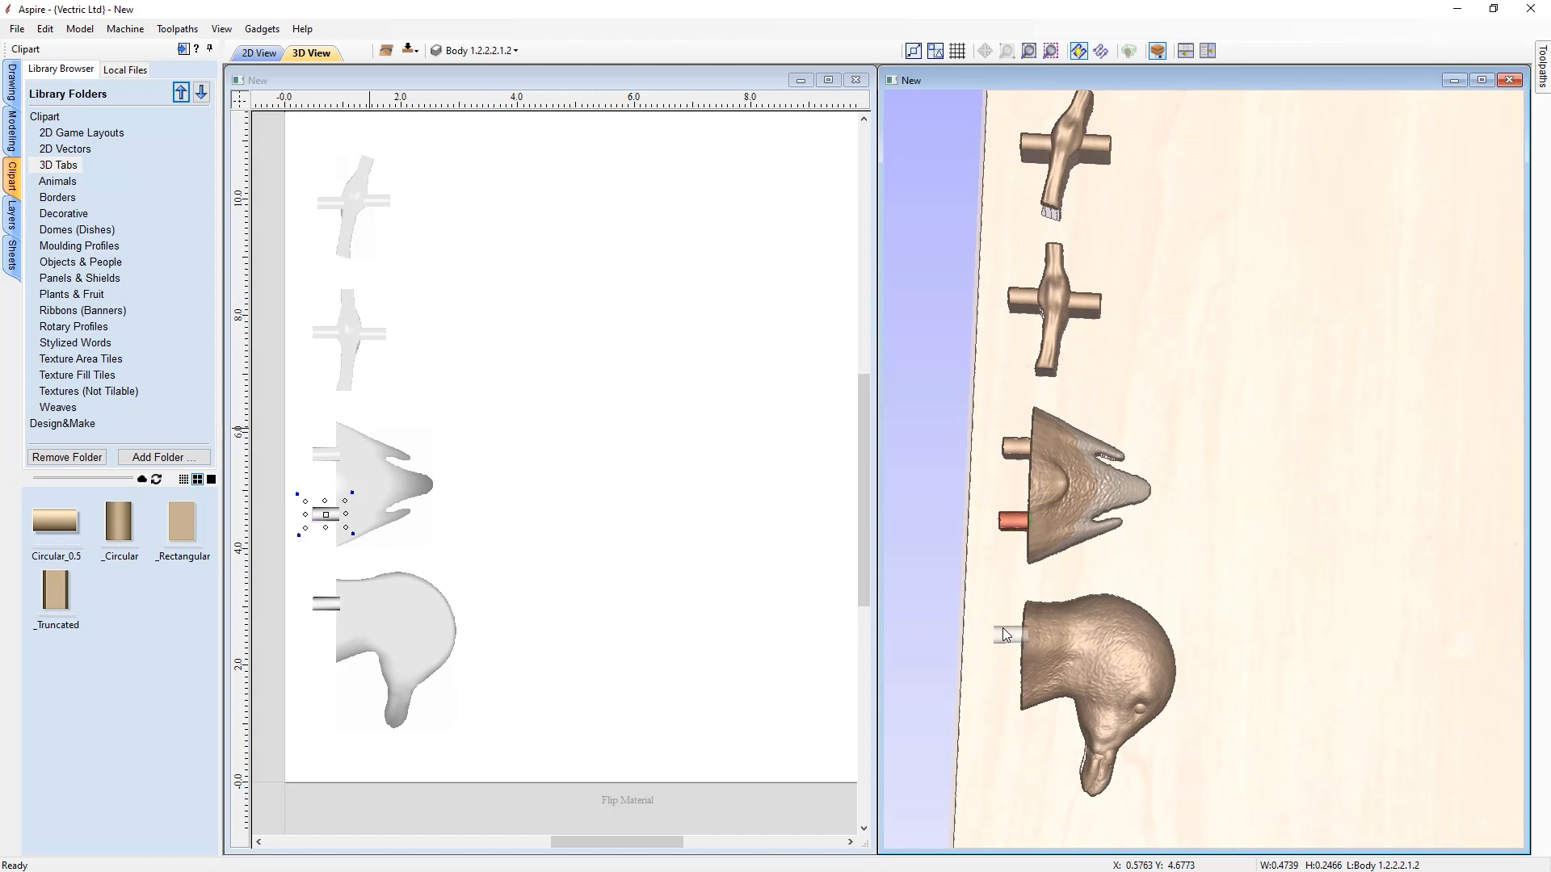
ctrl+drag(1000, 646, 1000, 643)
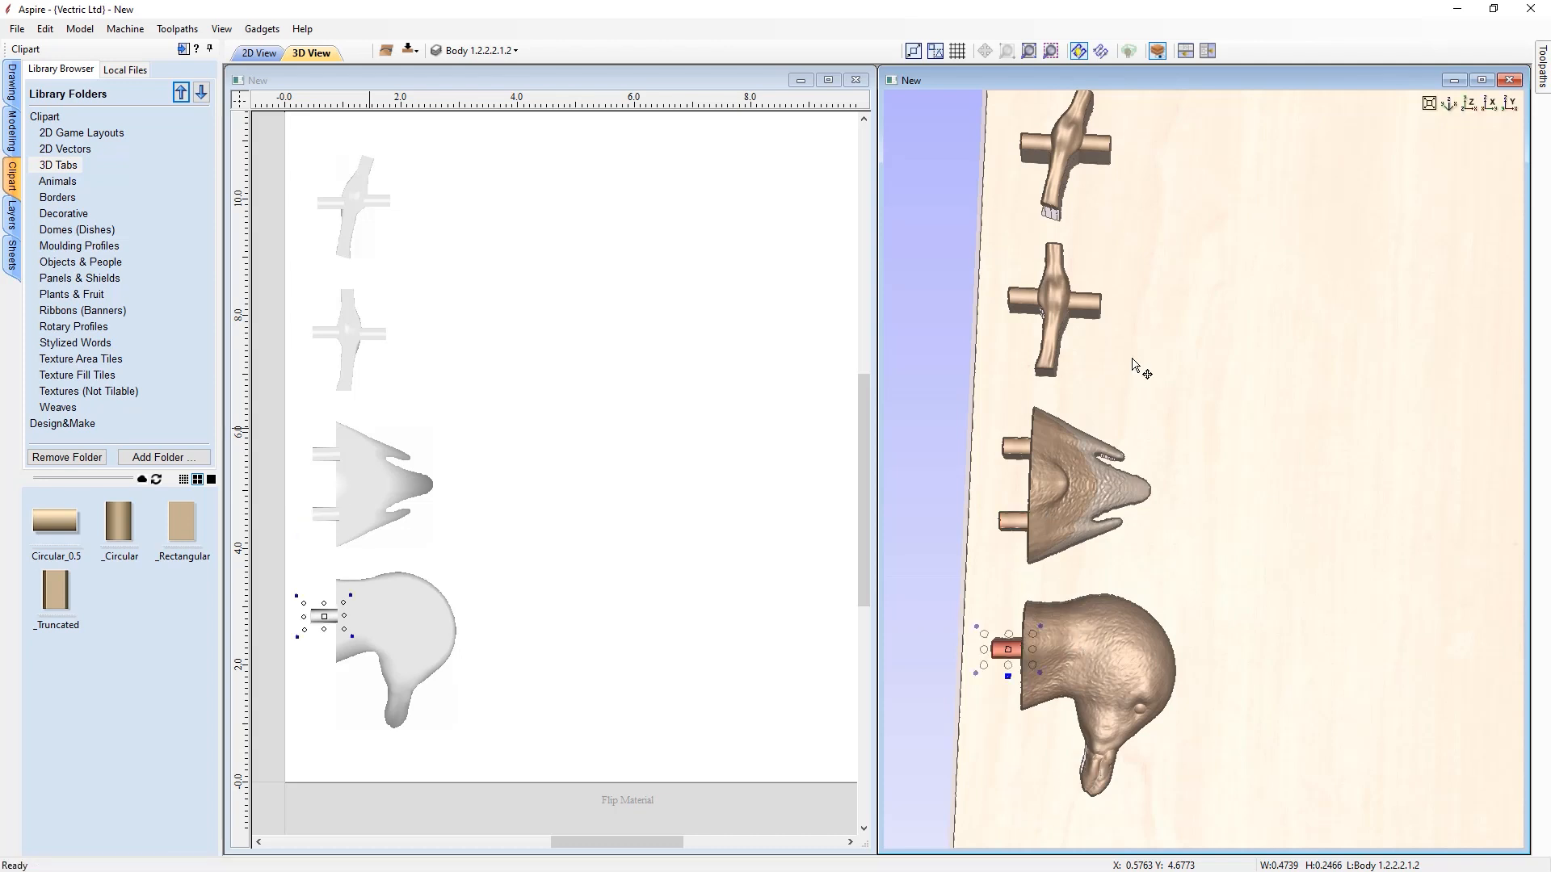
click(1469, 105)
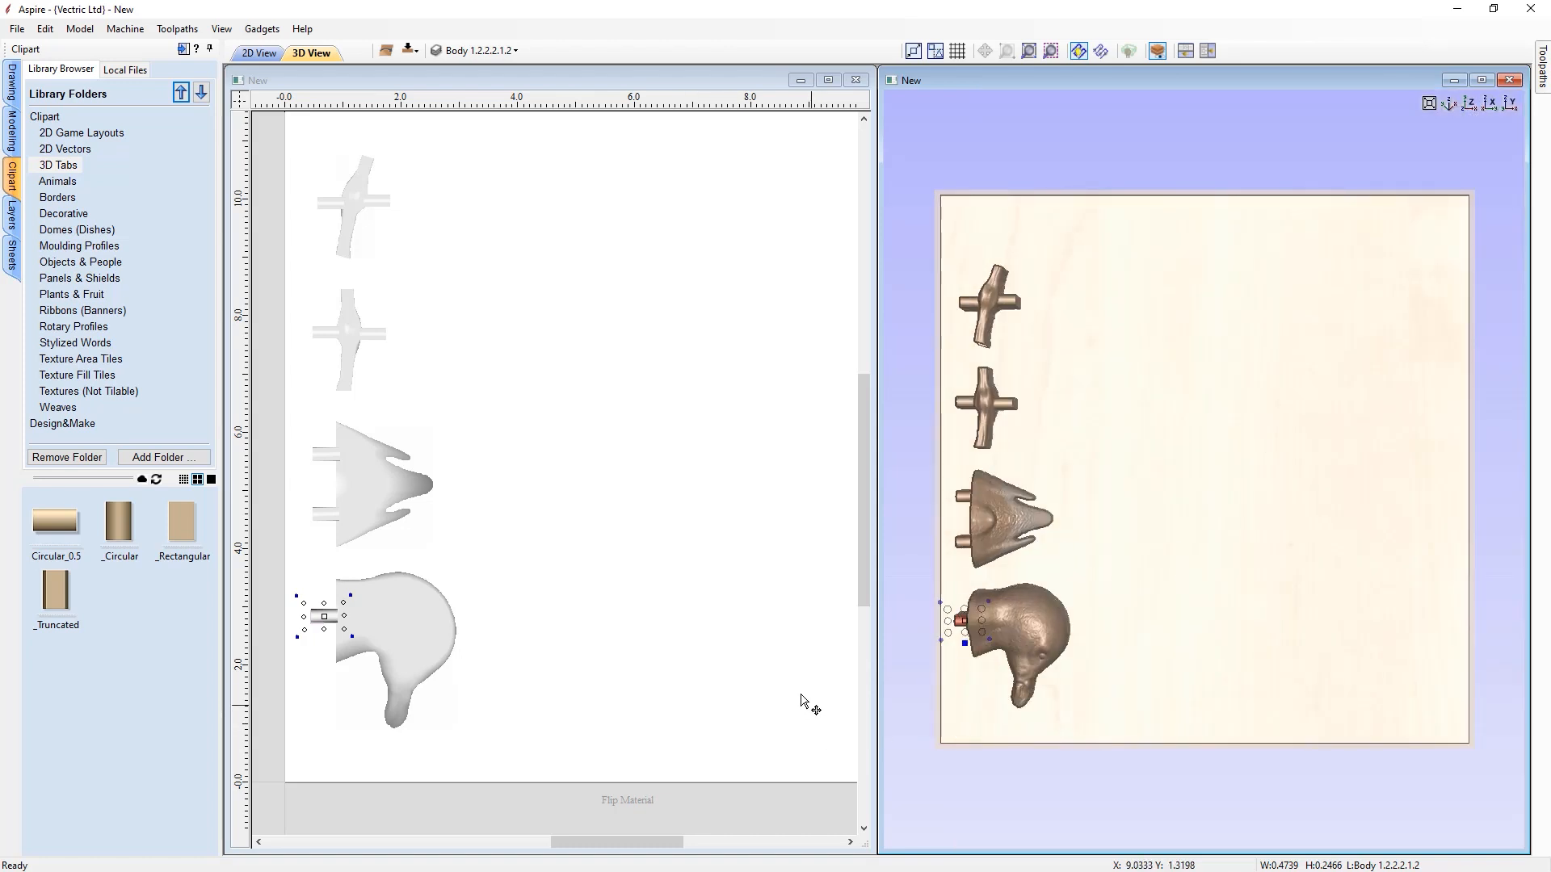
- Select all seven circular tabs on the legs, body and head and copy them to the other side
click(327, 525)
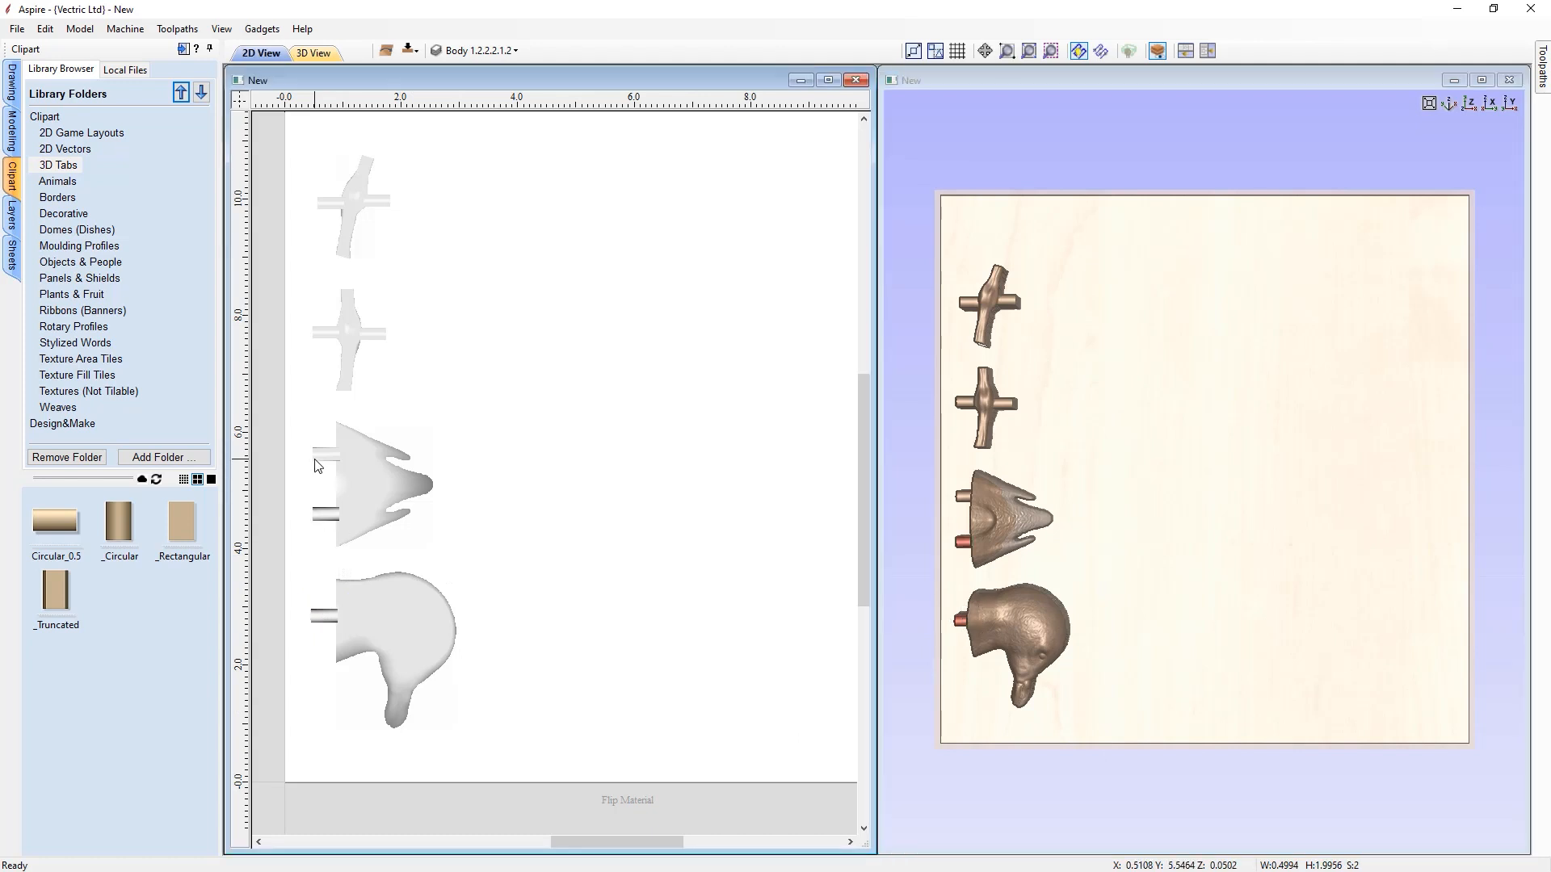
shift+click(327, 335)
shift+click(373, 334)
shift+click(375, 202)
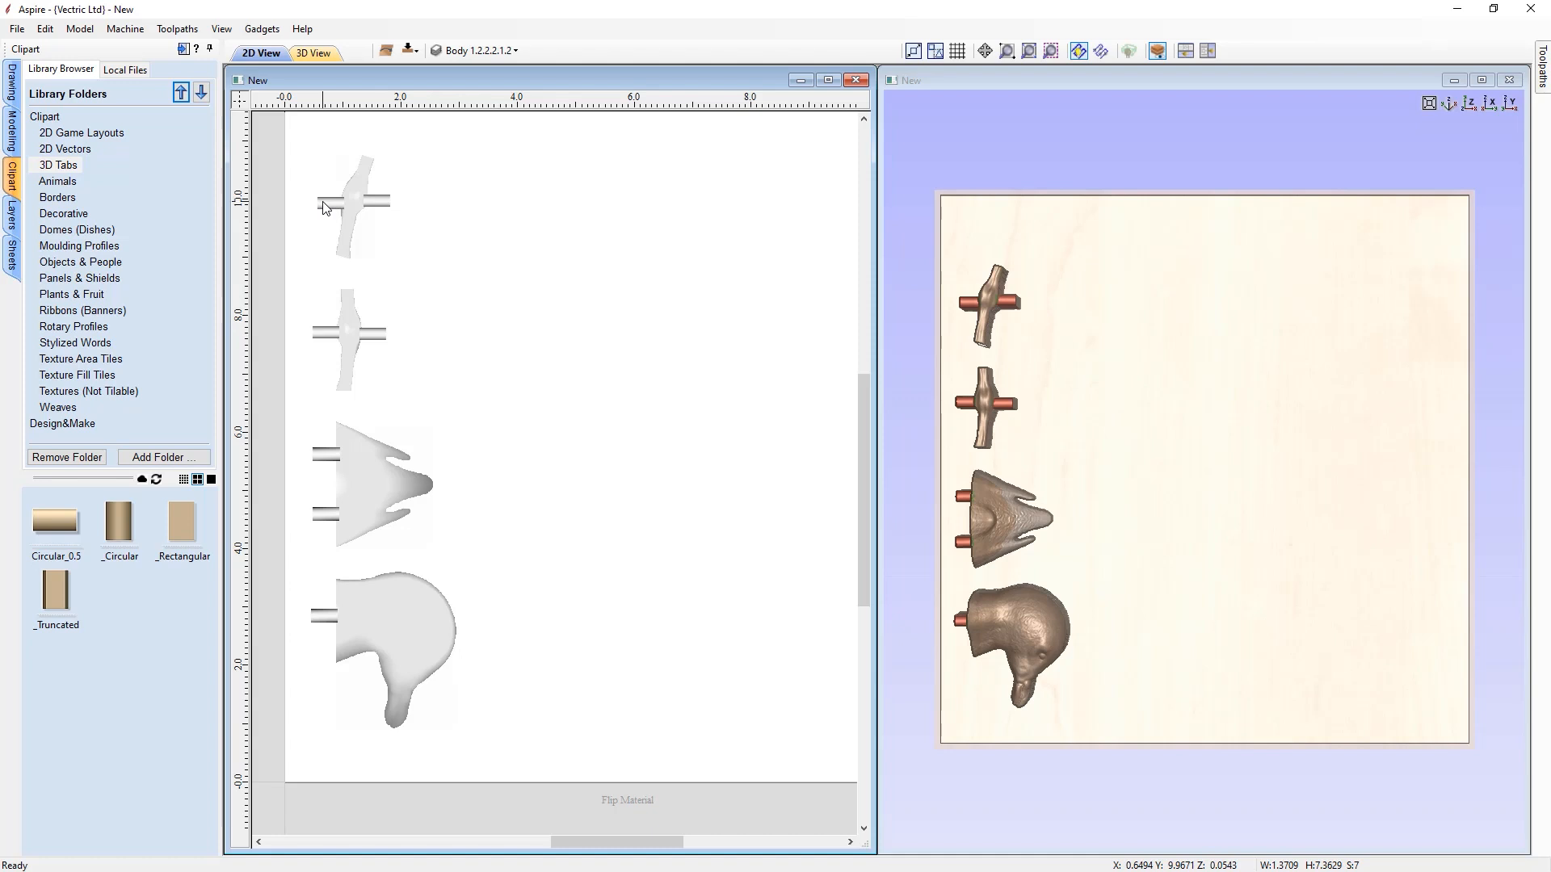
right_click(324, 207)
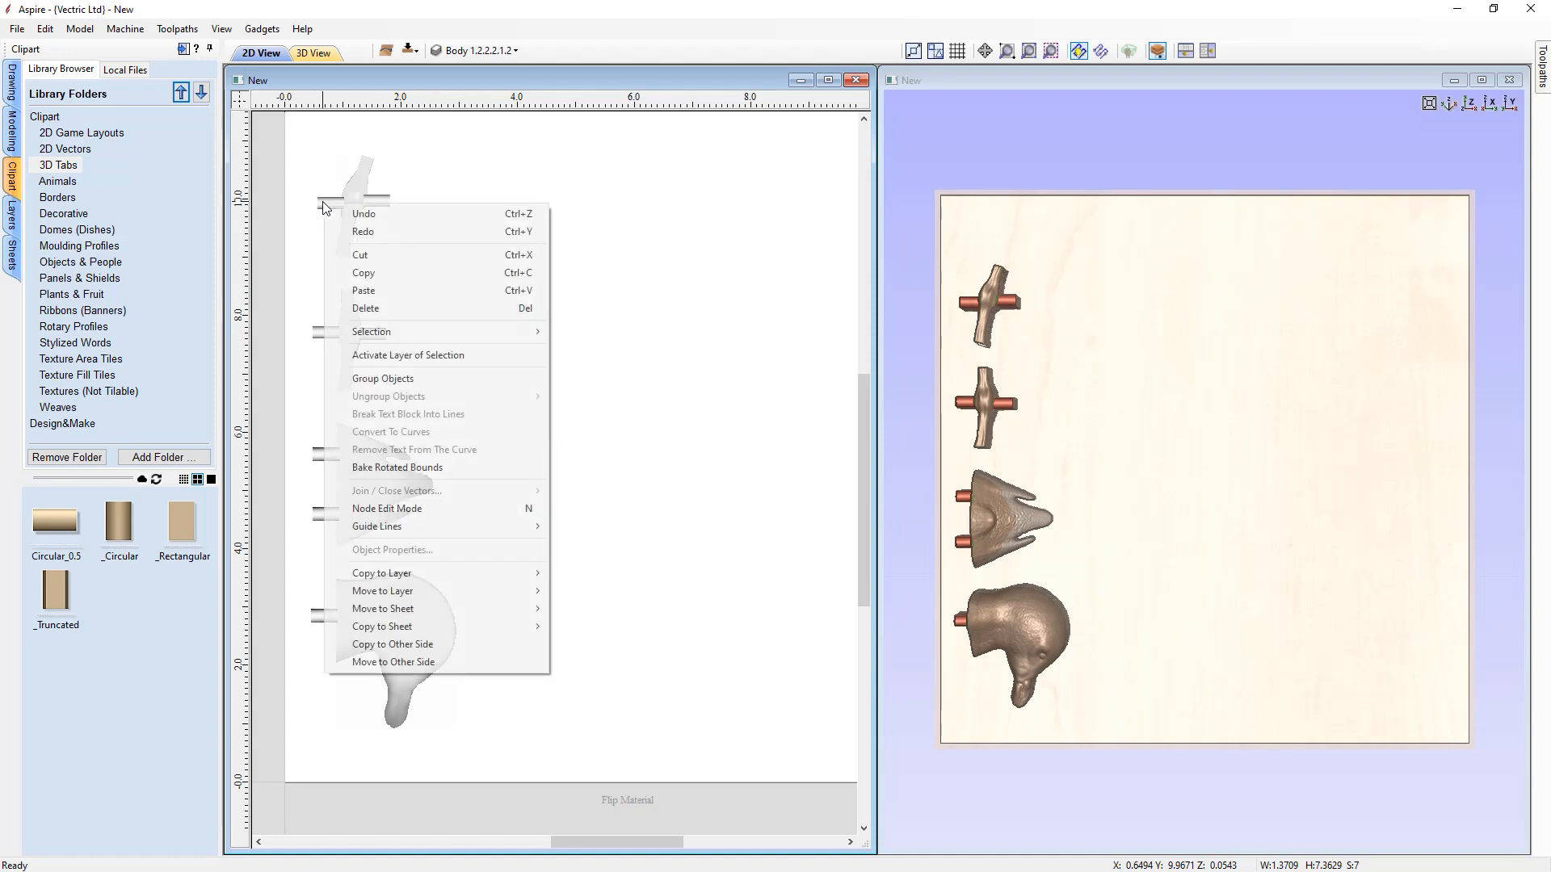
click(434, 643)
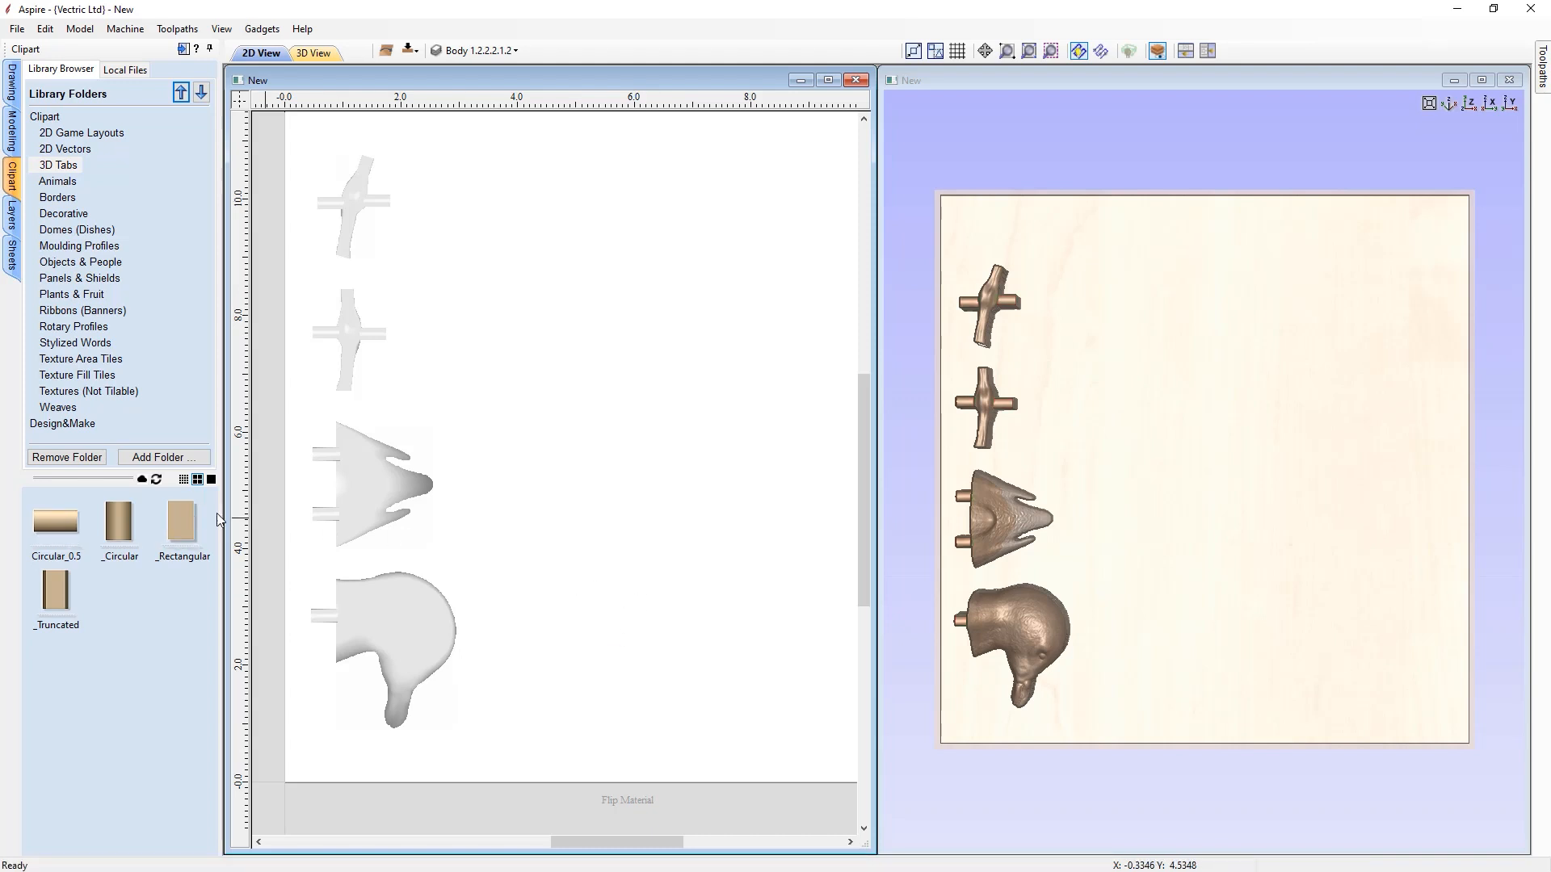
- Turn off the visibility of the Limit Plane level
click(14, 142)
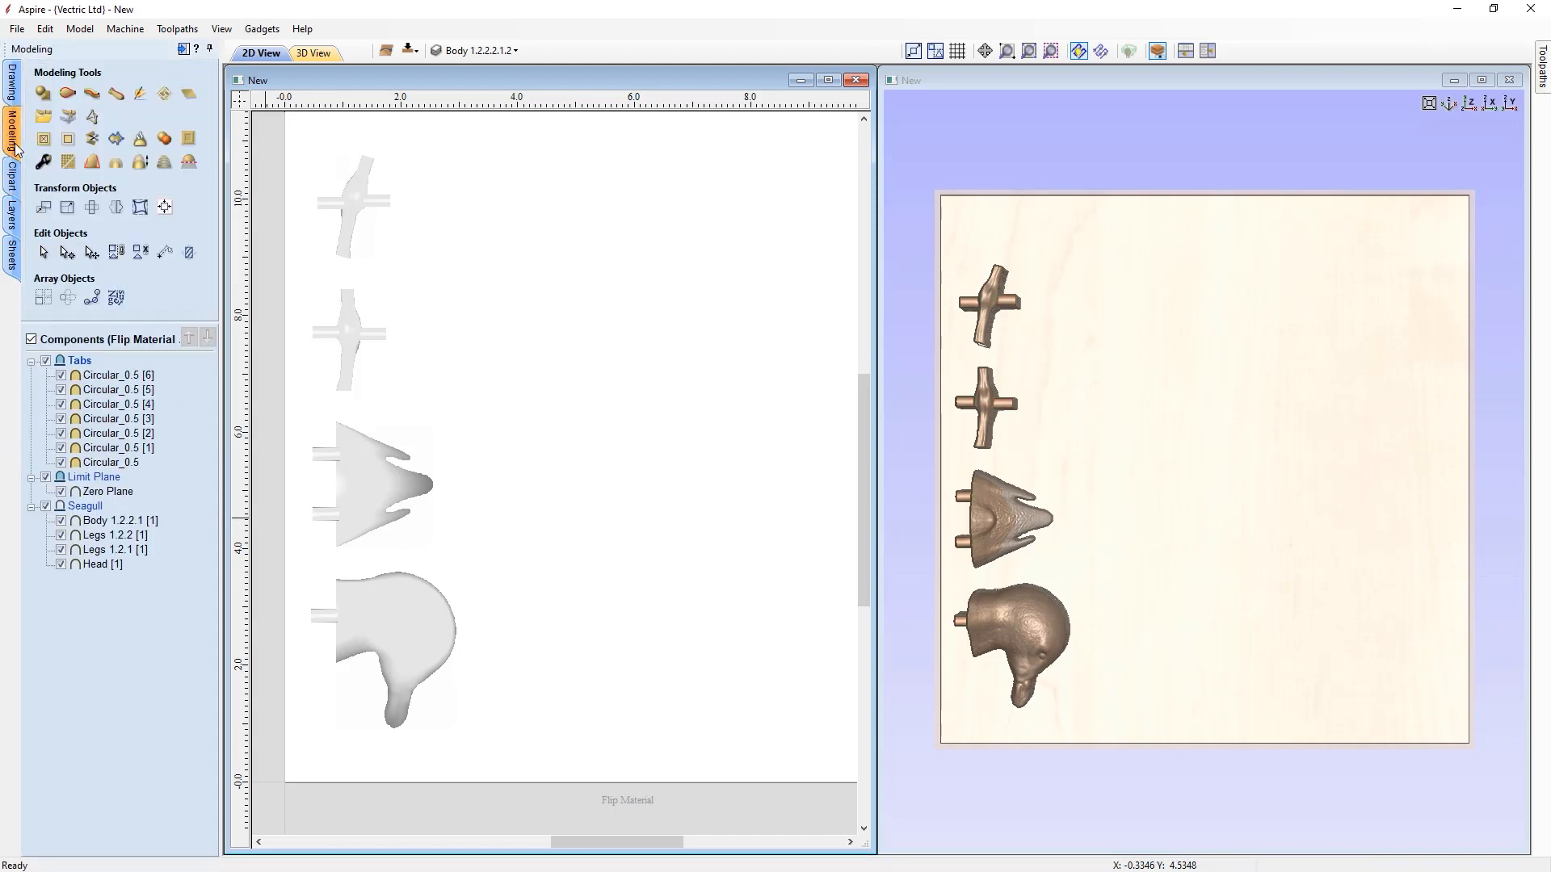
click(46, 477)
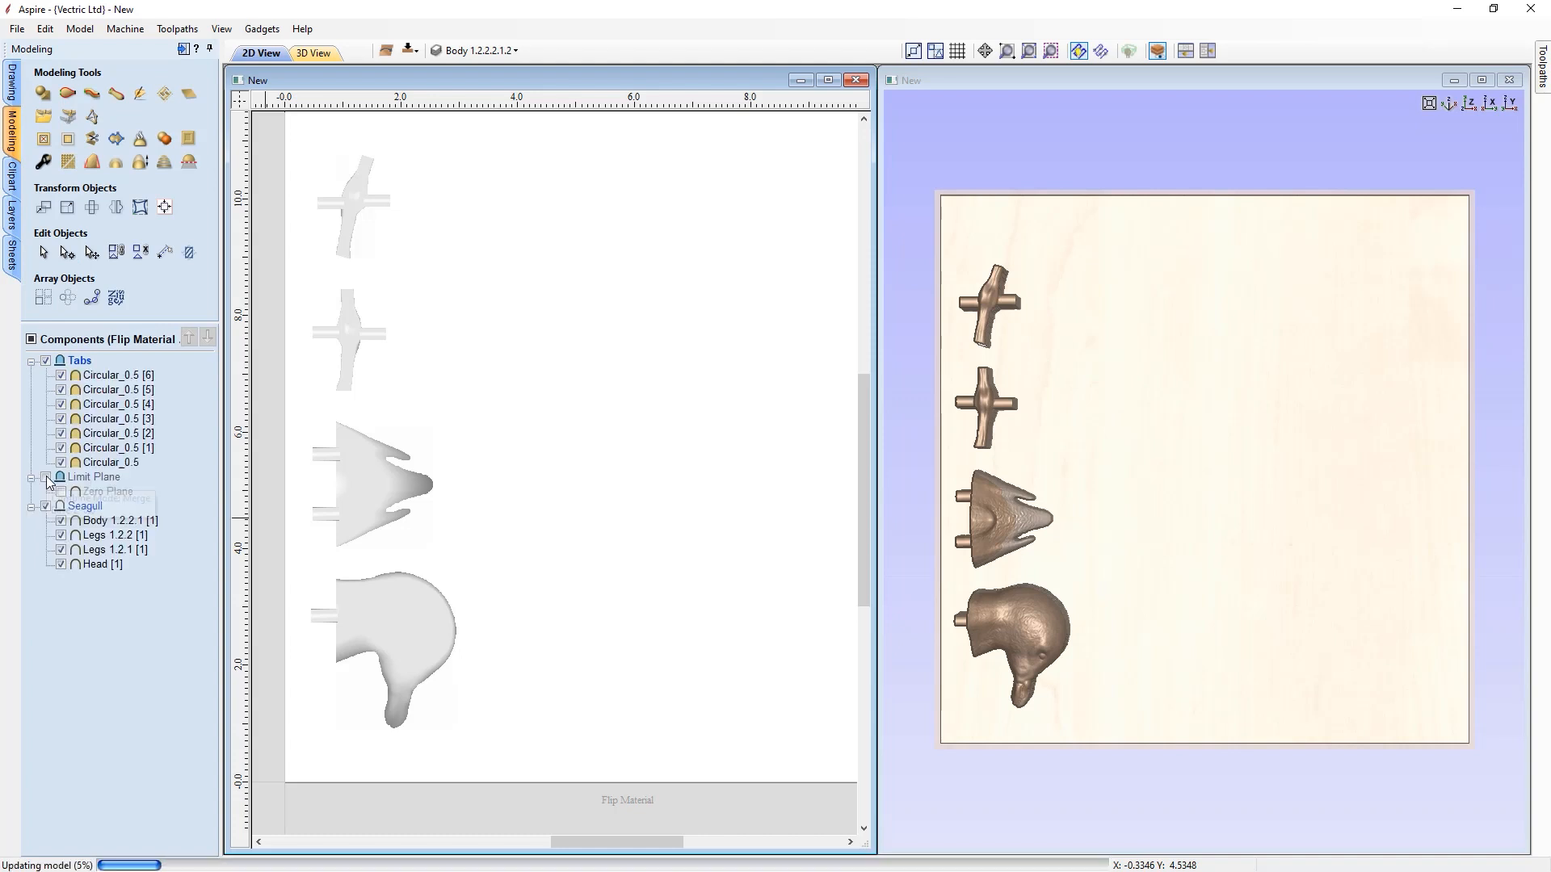
- Turn the visibility of the Limit Plane level back on and return the 3D view to looking straight down
click(1088, 434)
mouse_move(1088, 435)
mouse_down()
mouse_move(1384, 463)
mouse_move(995, 391)
mouse_move(1074, 444)
mouse_up()
drag(1281, 530, 1163, 592)
click(46, 476)
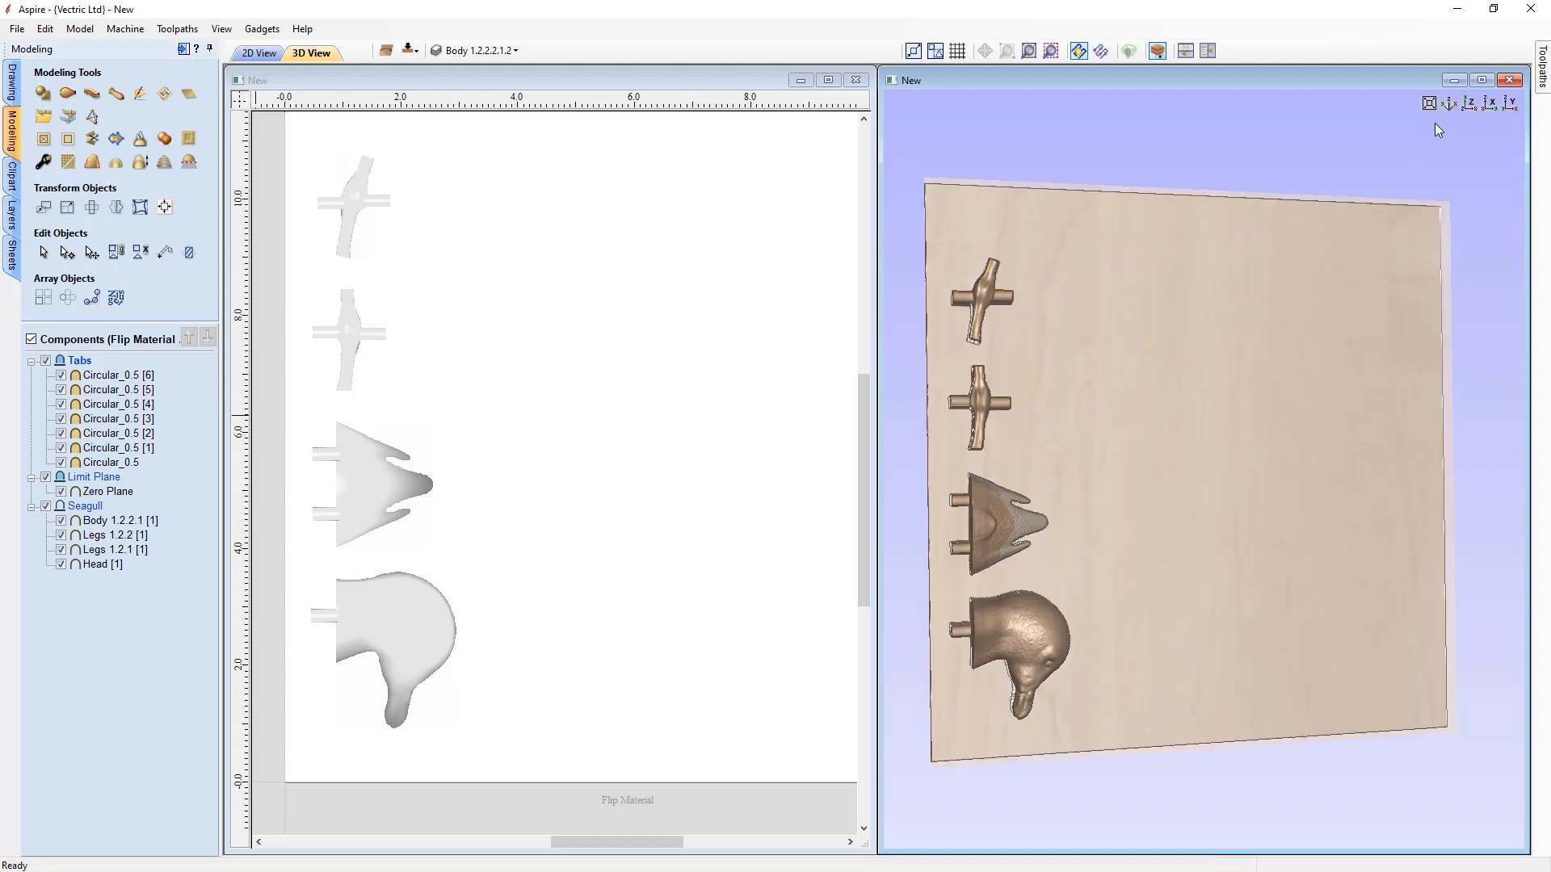
click(1468, 103)
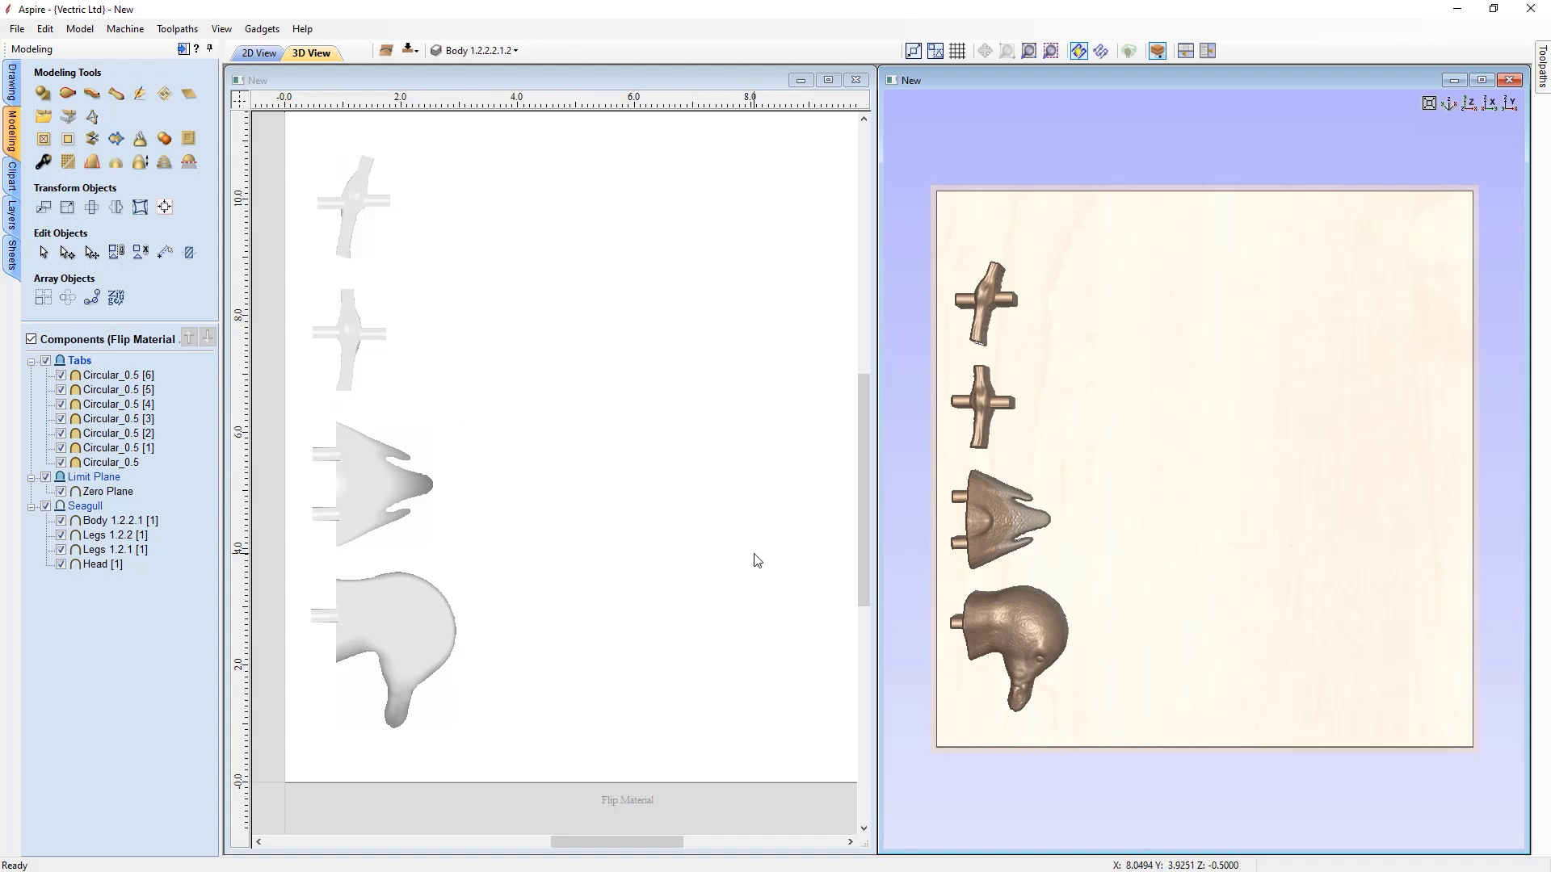
- Activate the Flat Bottom sheet and delete its empty Seagull level
scroll(436, 459, down, 6)
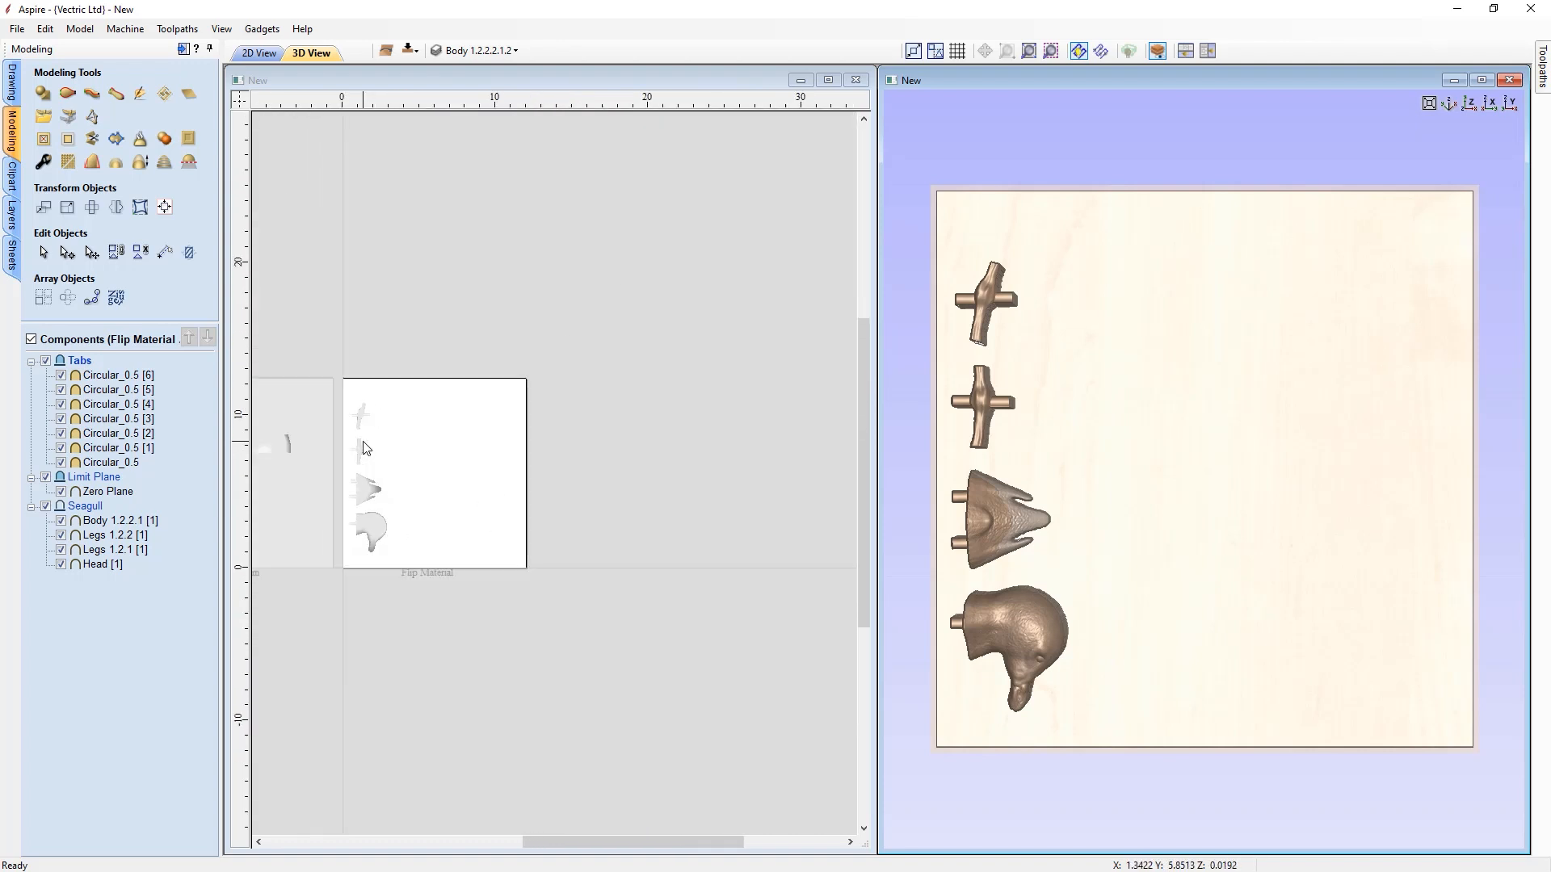
drag(579, 843, 481, 842)
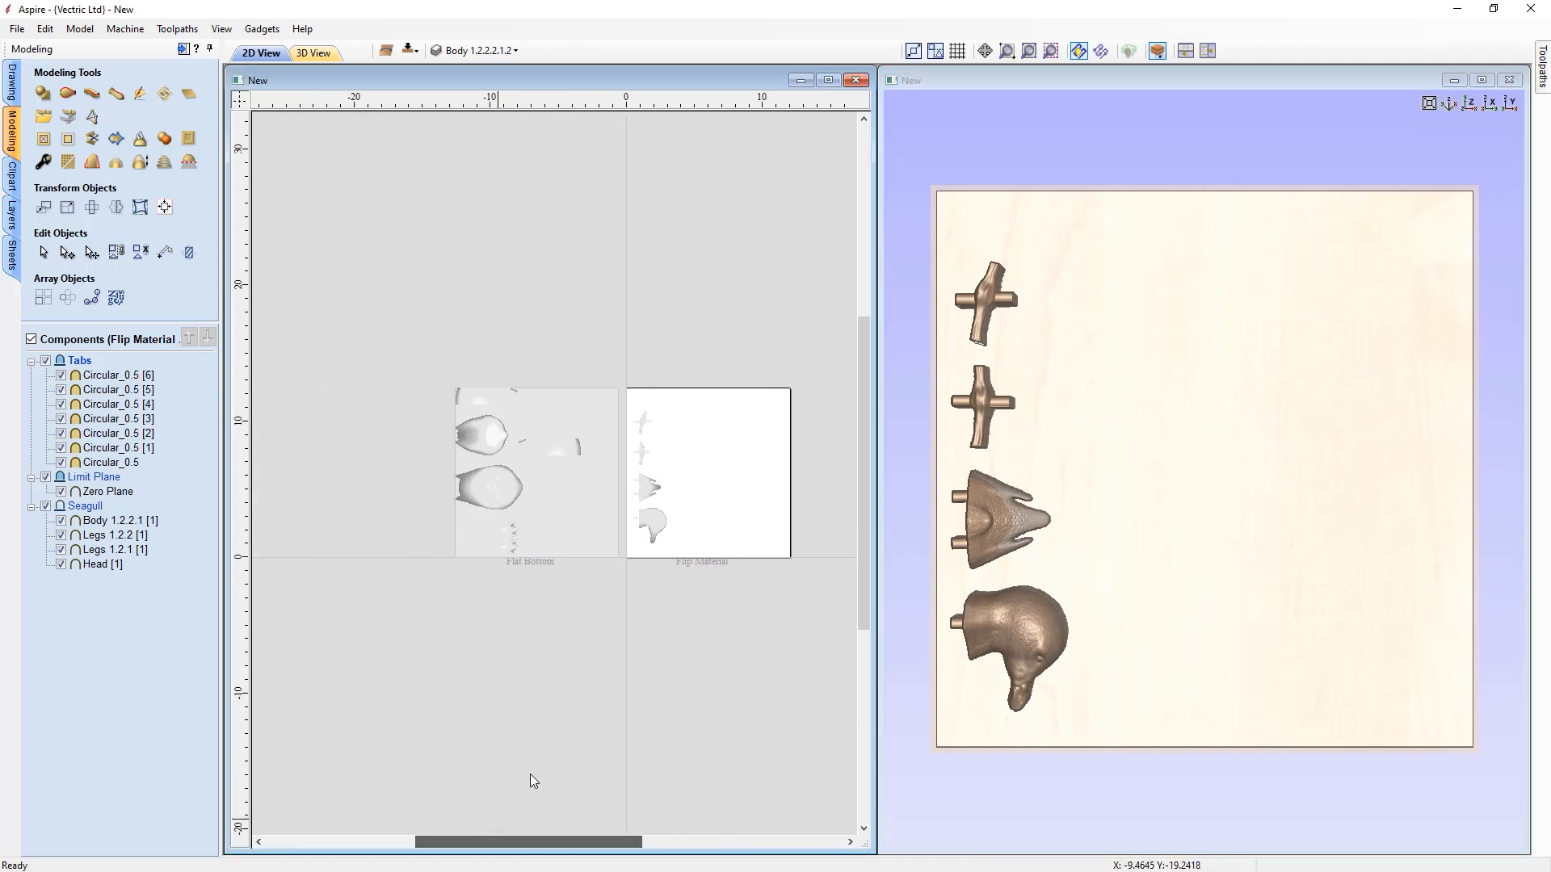
click(564, 504)
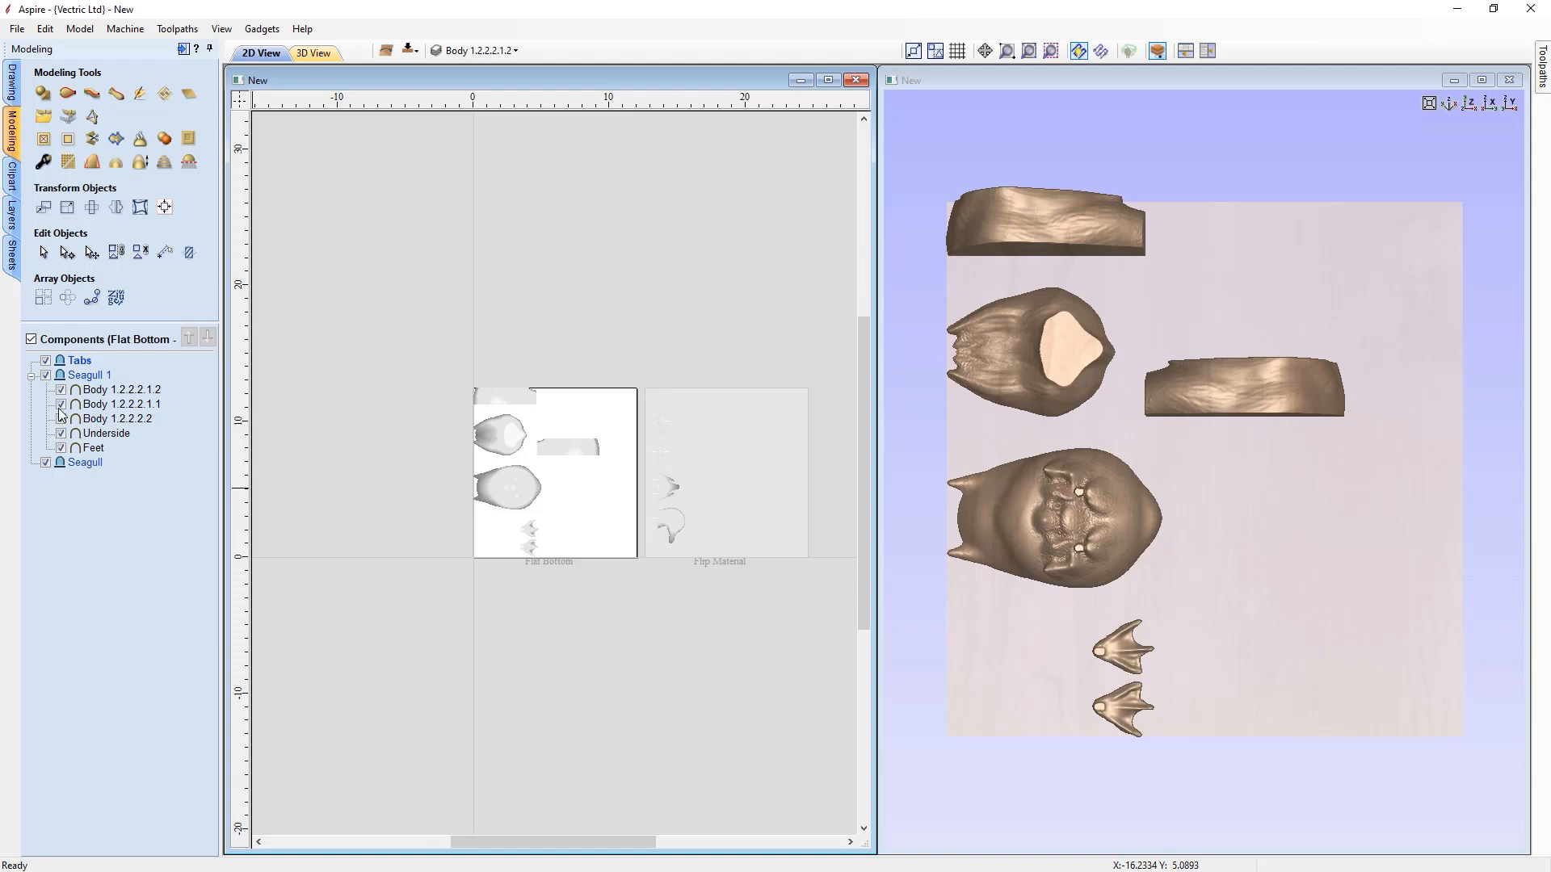
right_click(89, 464)
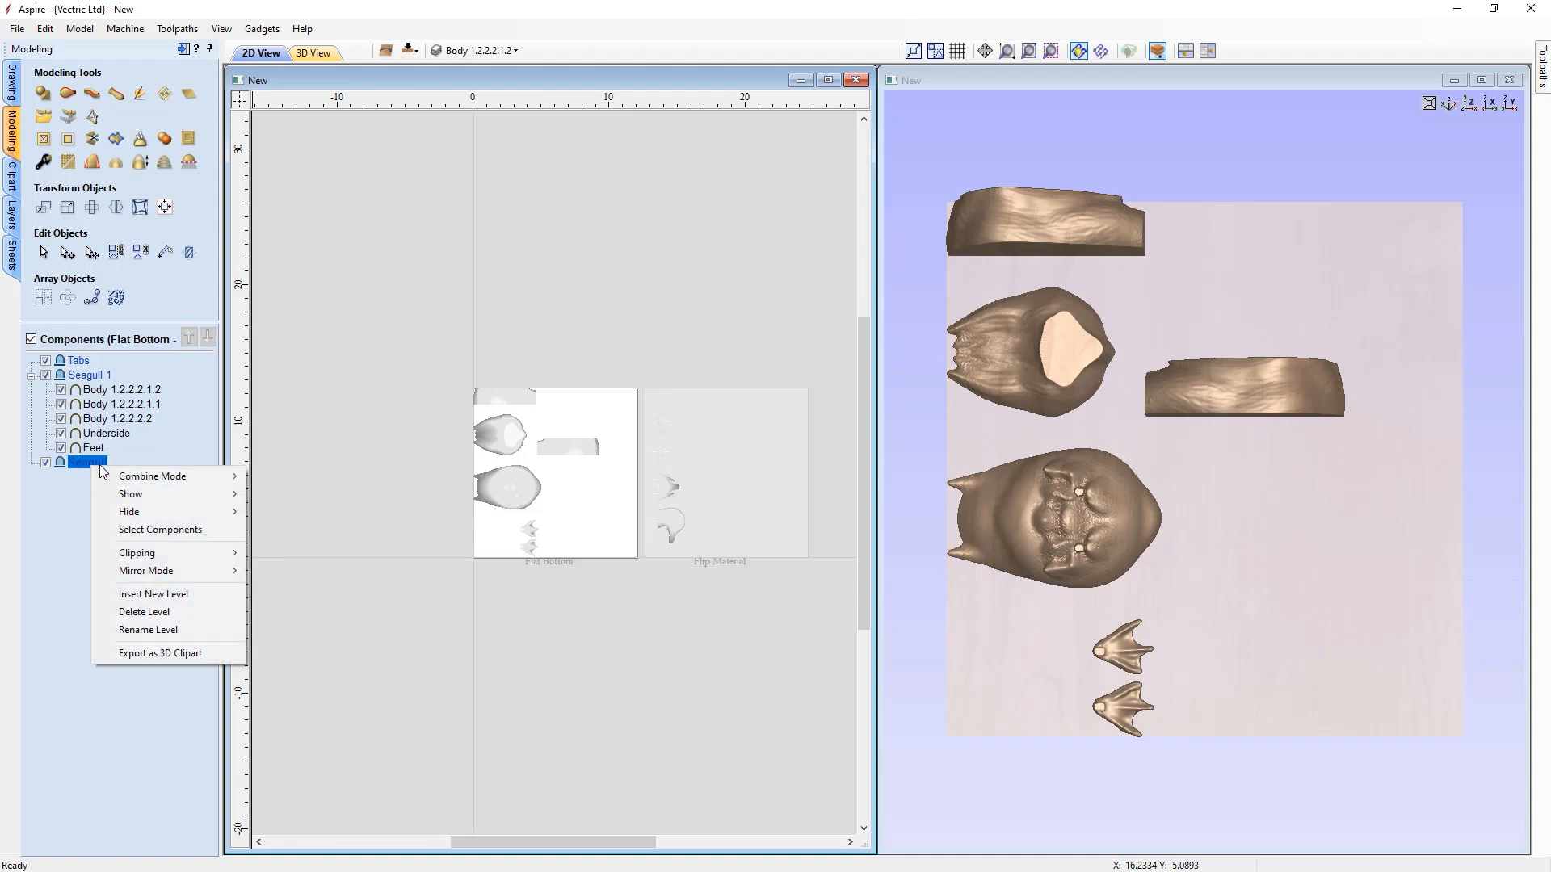
click(144, 611)
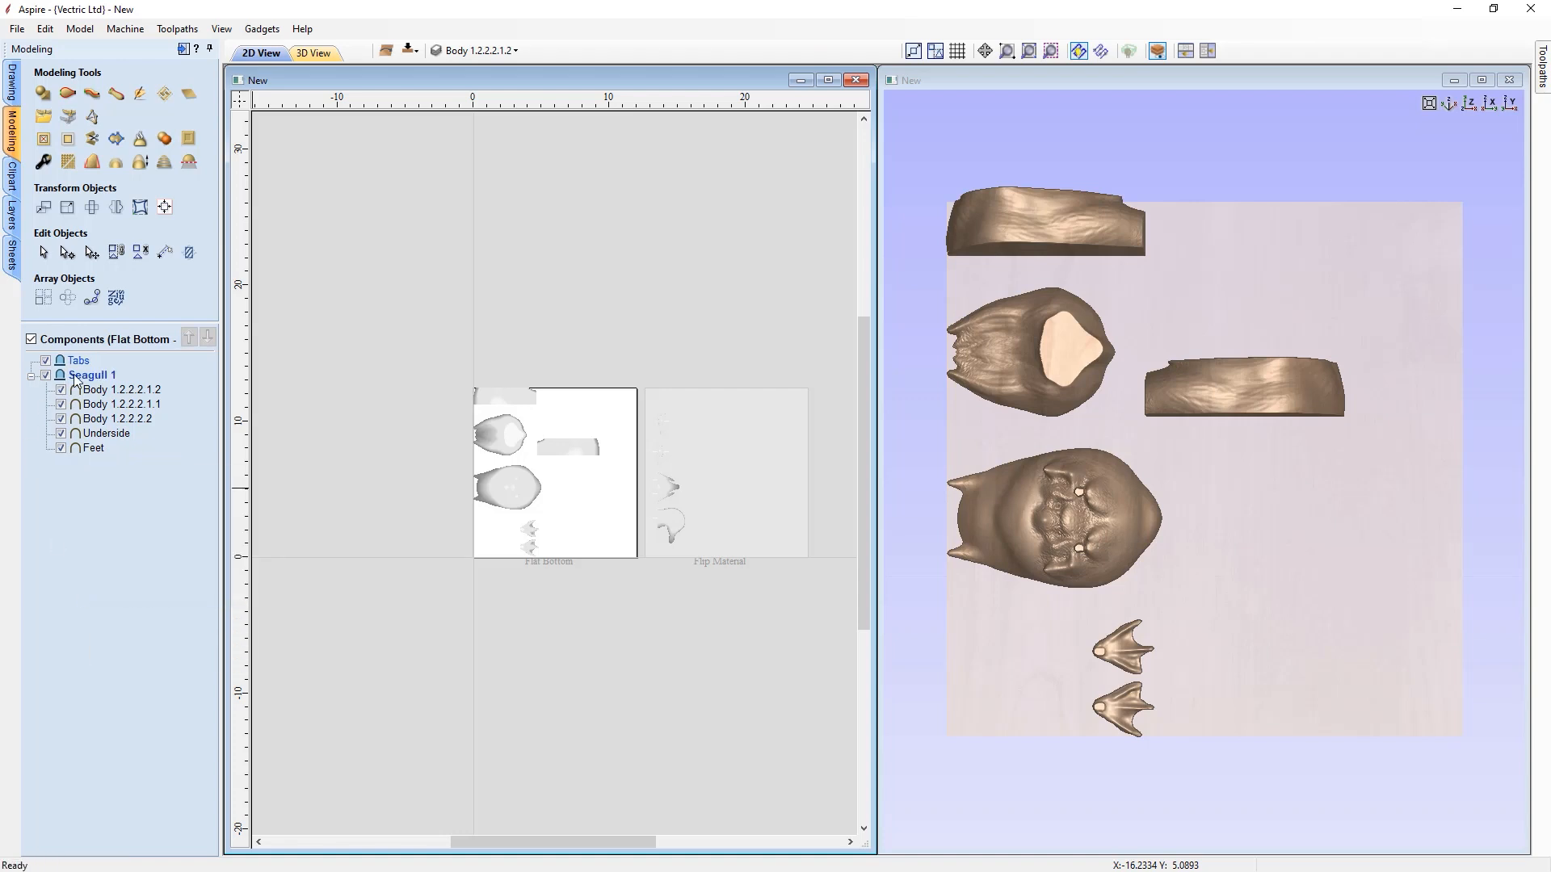
- Rename the Seagull 1 level to Seagull
right_click(81, 377)
click(133, 541)
key(Return)
- Move the Feet component to the lower right area of the sheet and the Underside component into the lower left corner
click(530, 540)
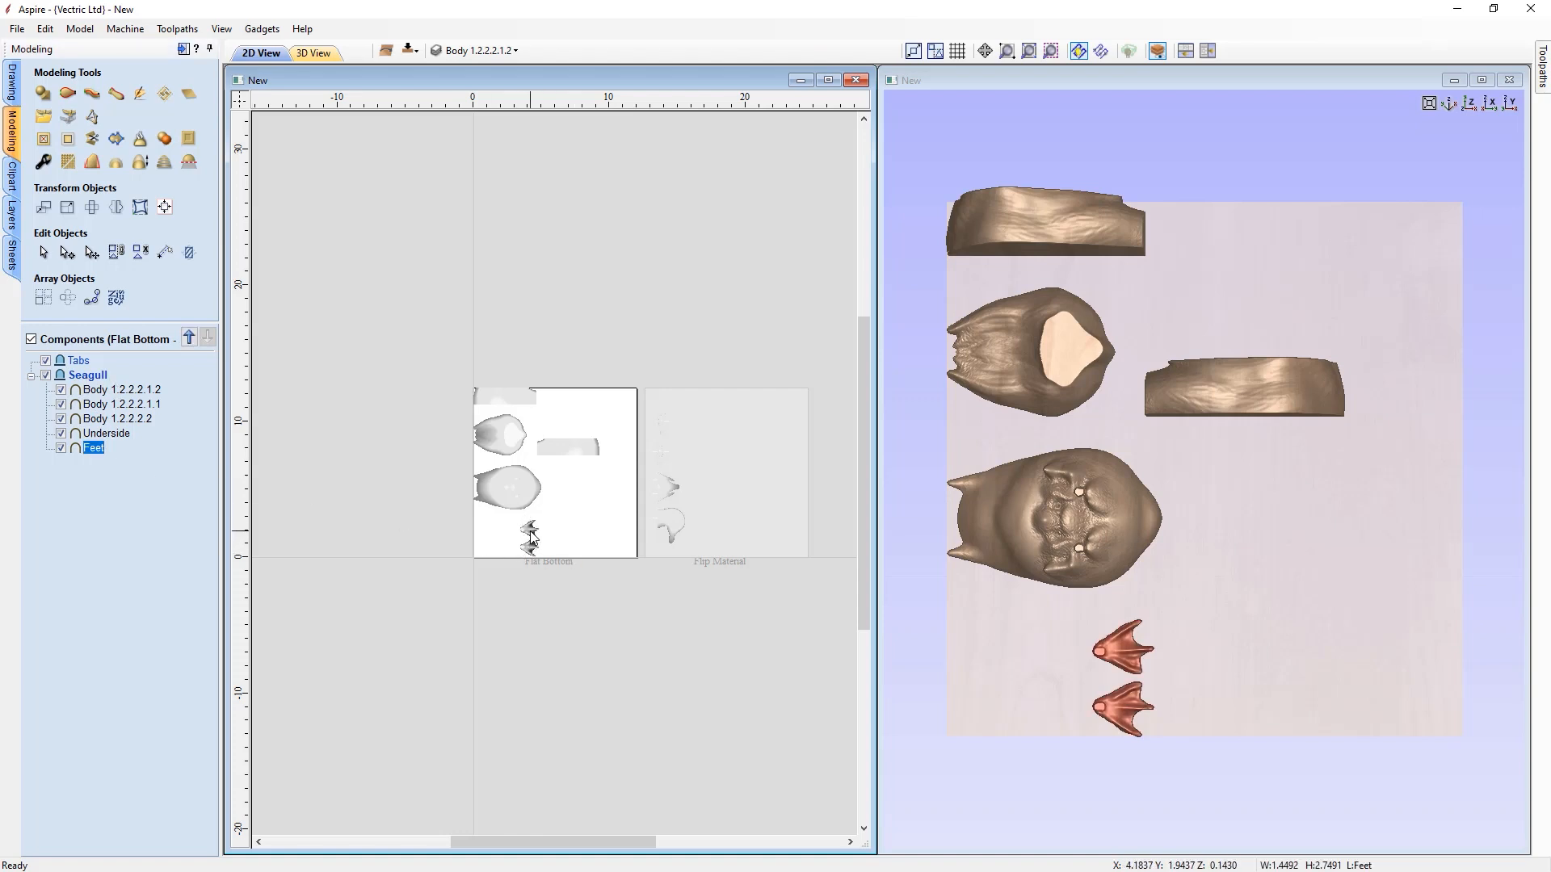
scroll(525, 536, up, 2)
scroll(523, 534, up, 2)
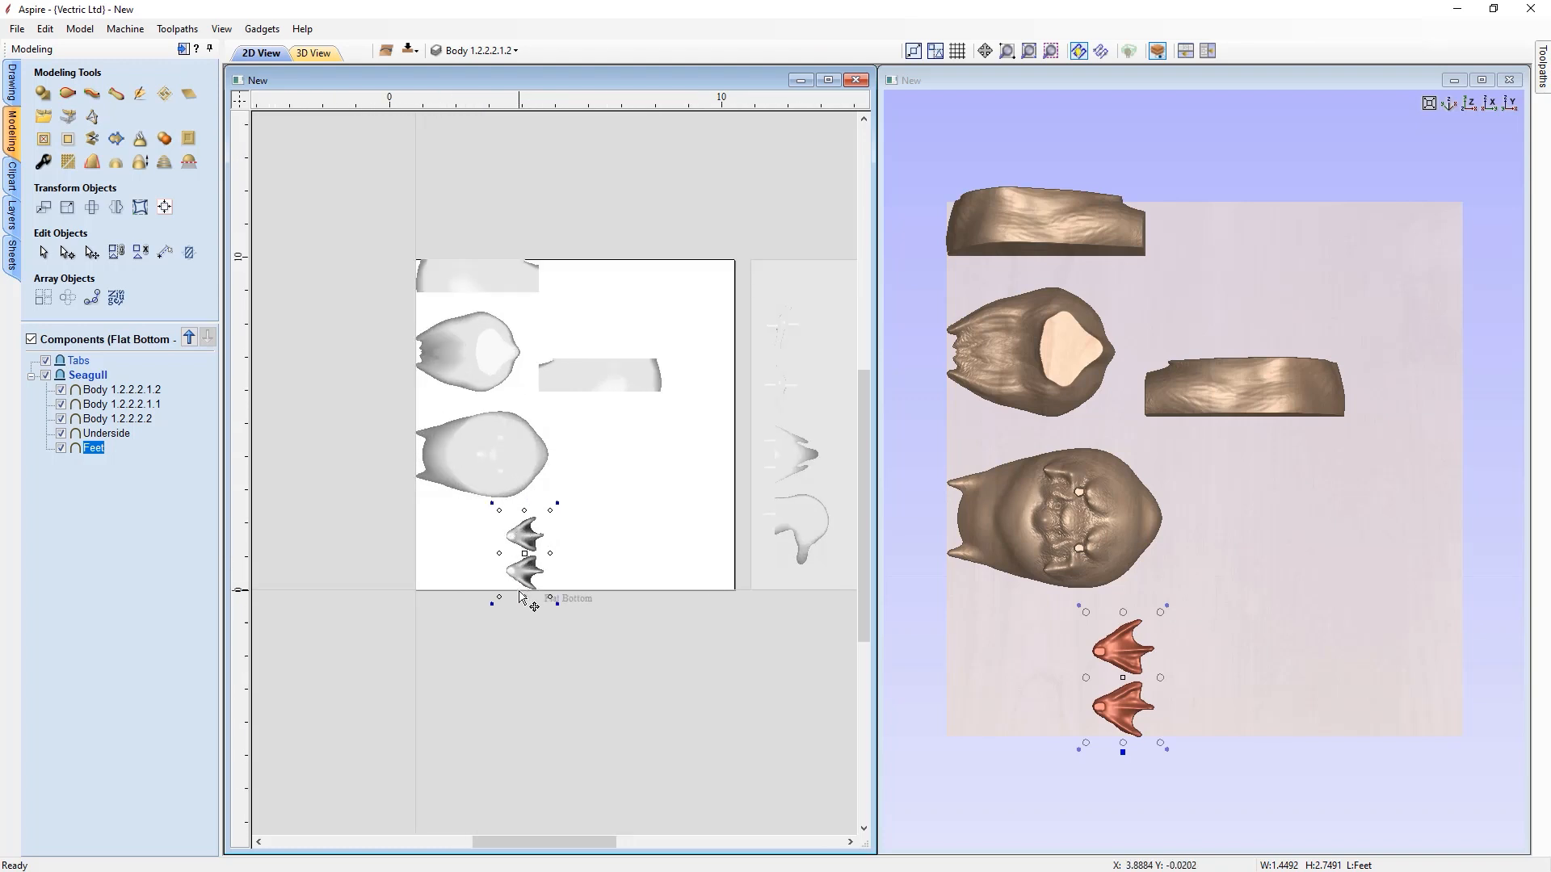
drag(527, 524, 676, 503)
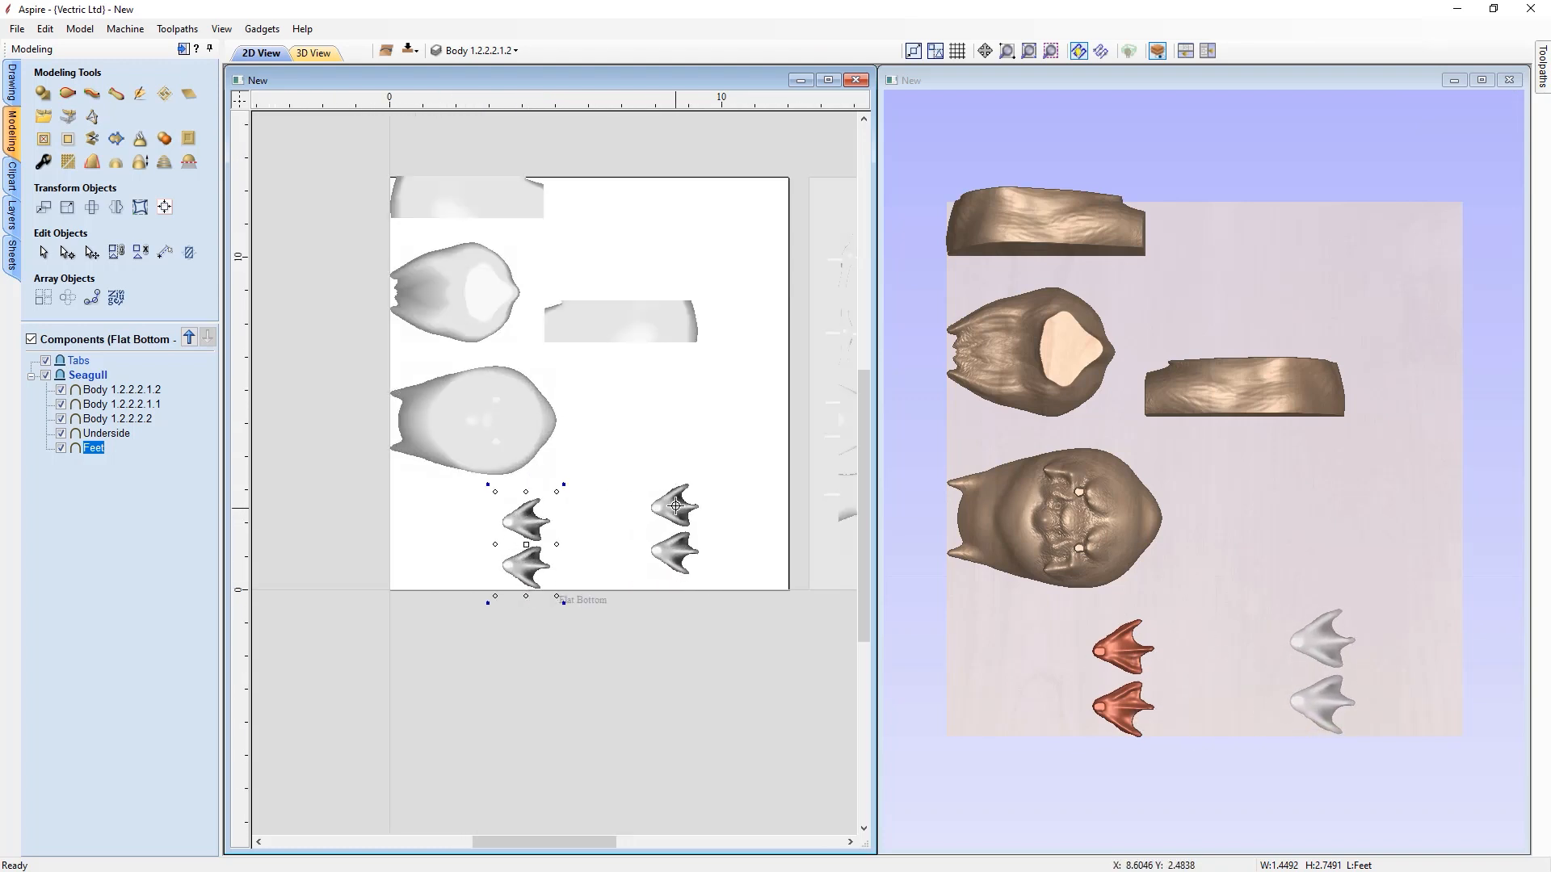
click(502, 443)
drag(484, 418, 502, 519)
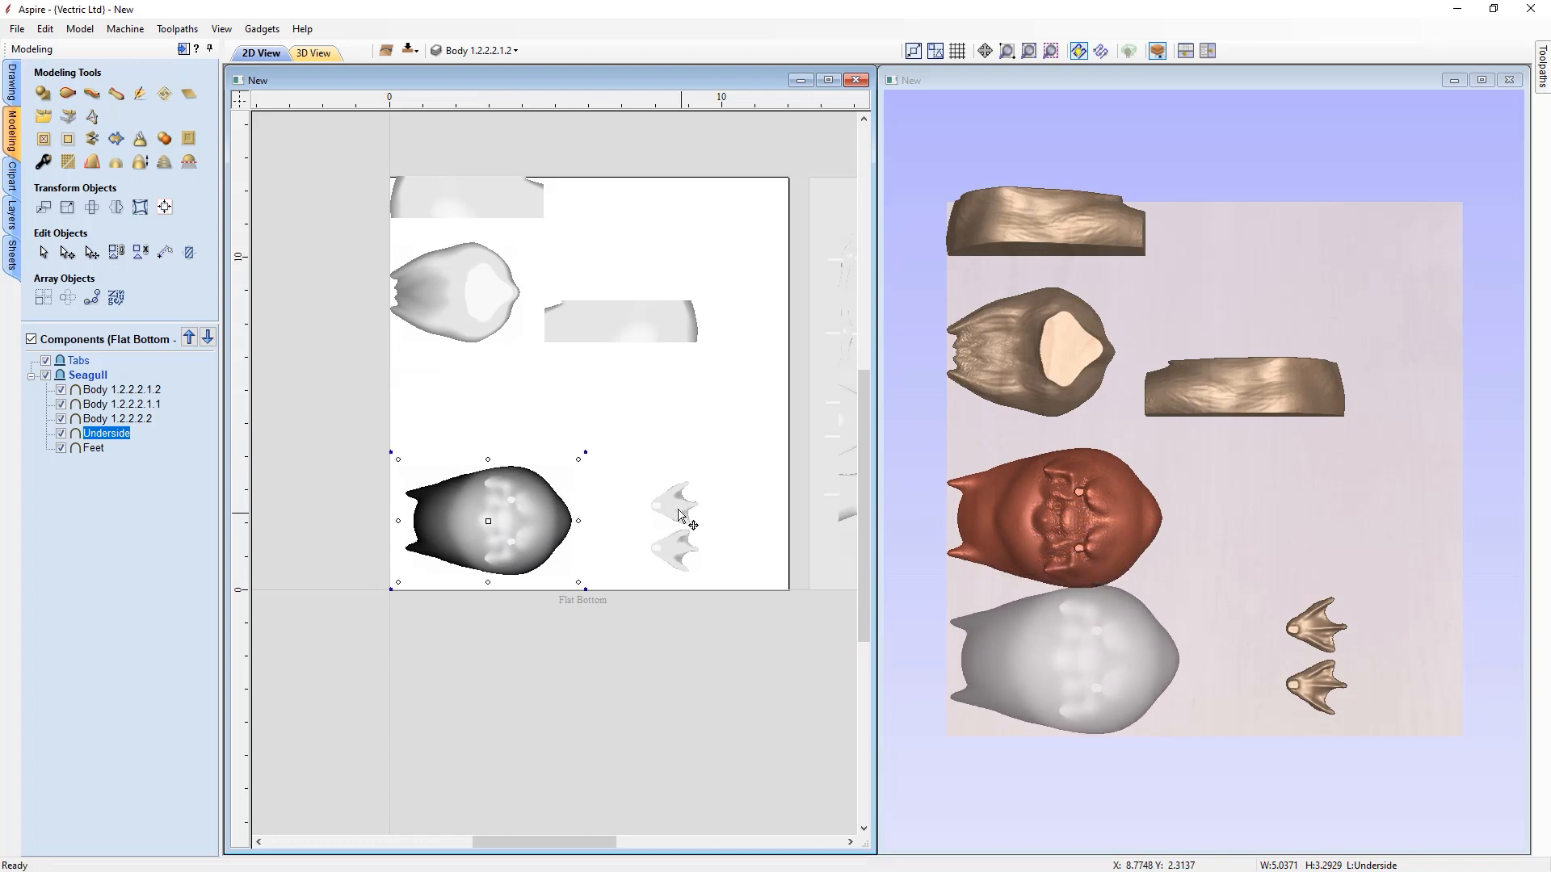
- Place Body 1.2.2.2.1.1 directly above the underside and move Body 1.2.2.2.2 down to the right side, above the feet
click(646, 335)
drag(646, 335, 500, 430)
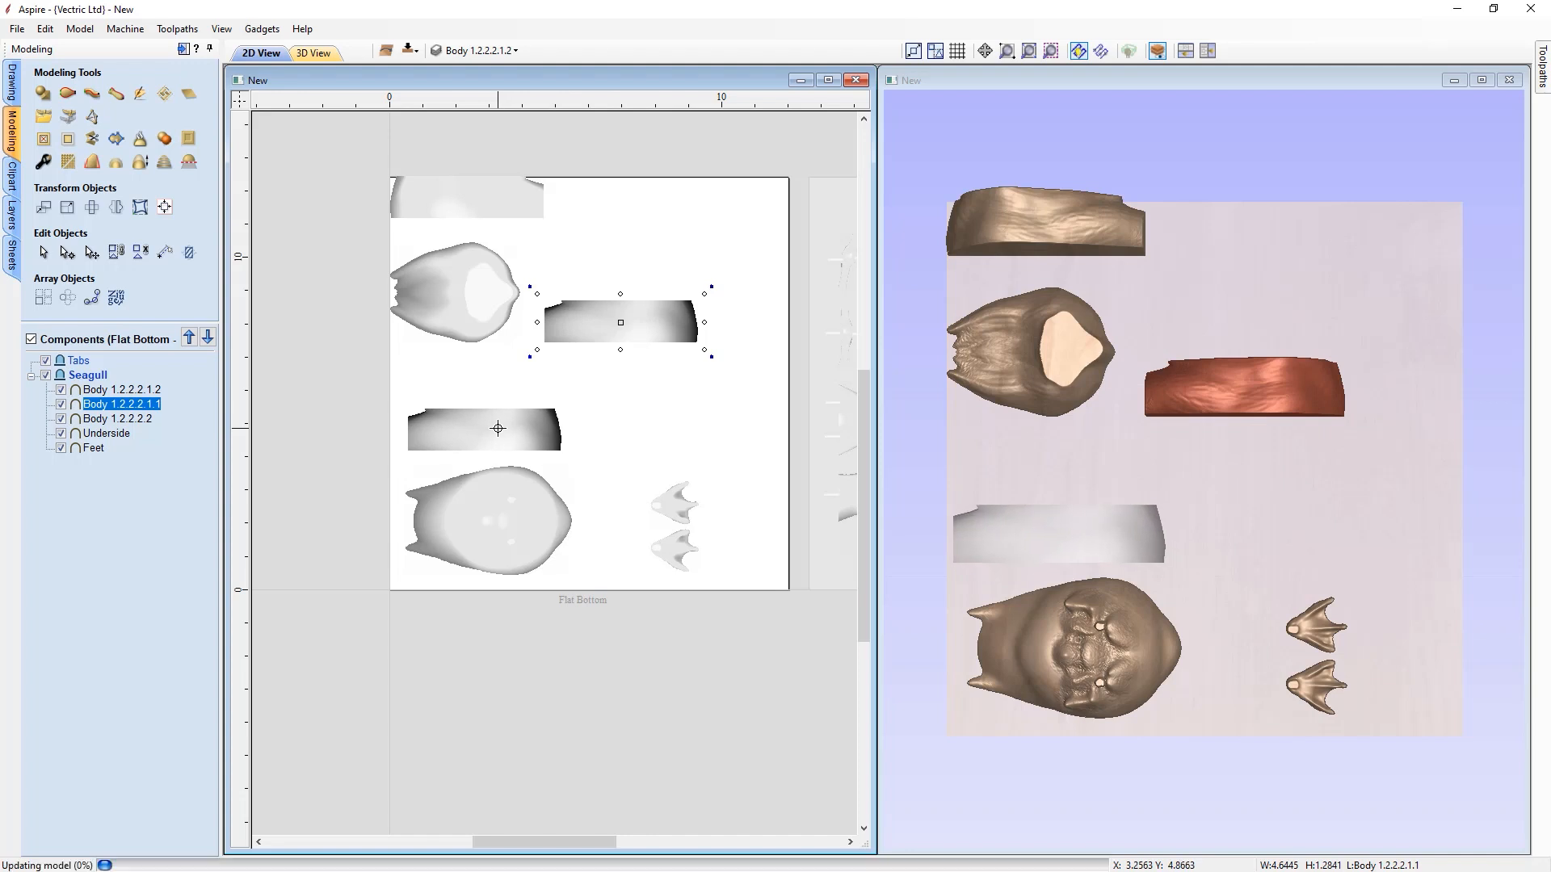
click(463, 289)
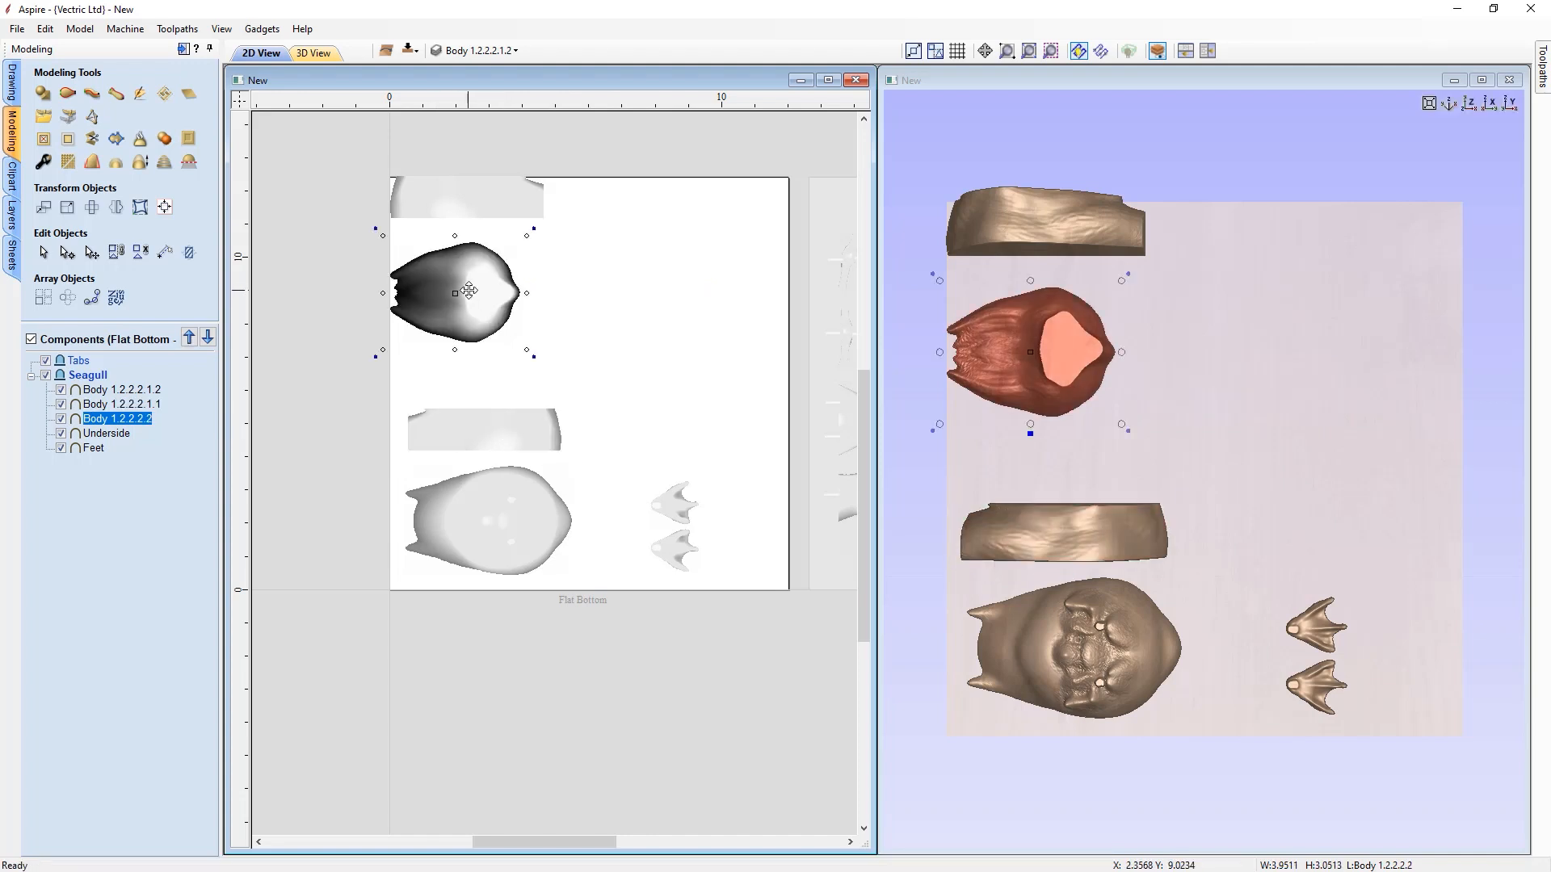
drag(460, 289, 739, 457)
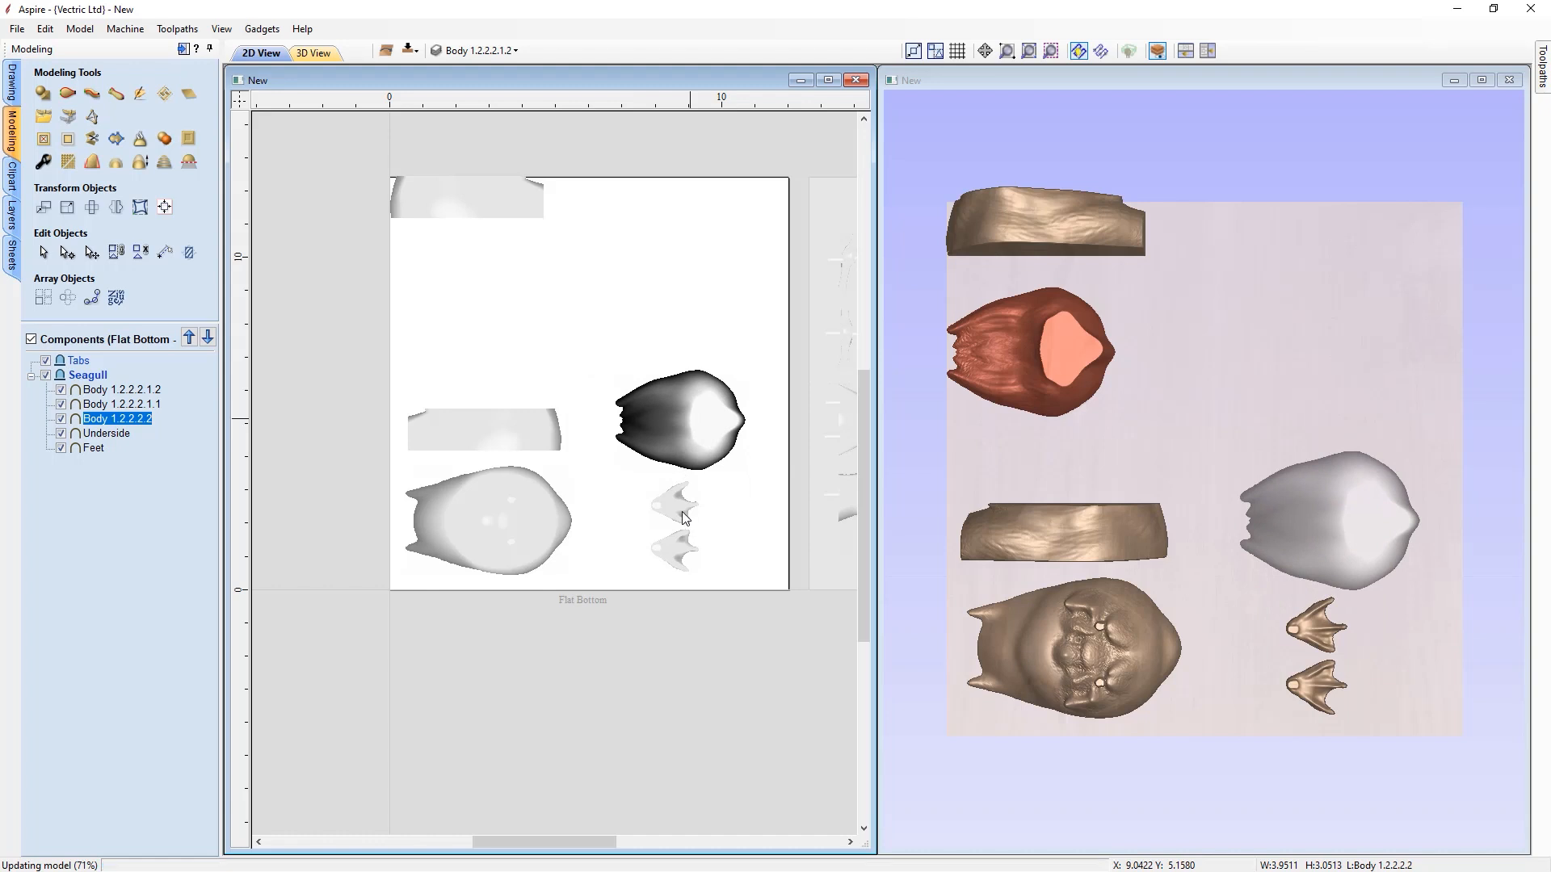
- Shift the feet toward the sheet's right edge and fit Body 1.2.2.2.2 between the underside and the feet
click(670, 512)
drag(669, 512, 744, 503)
click(700, 432)
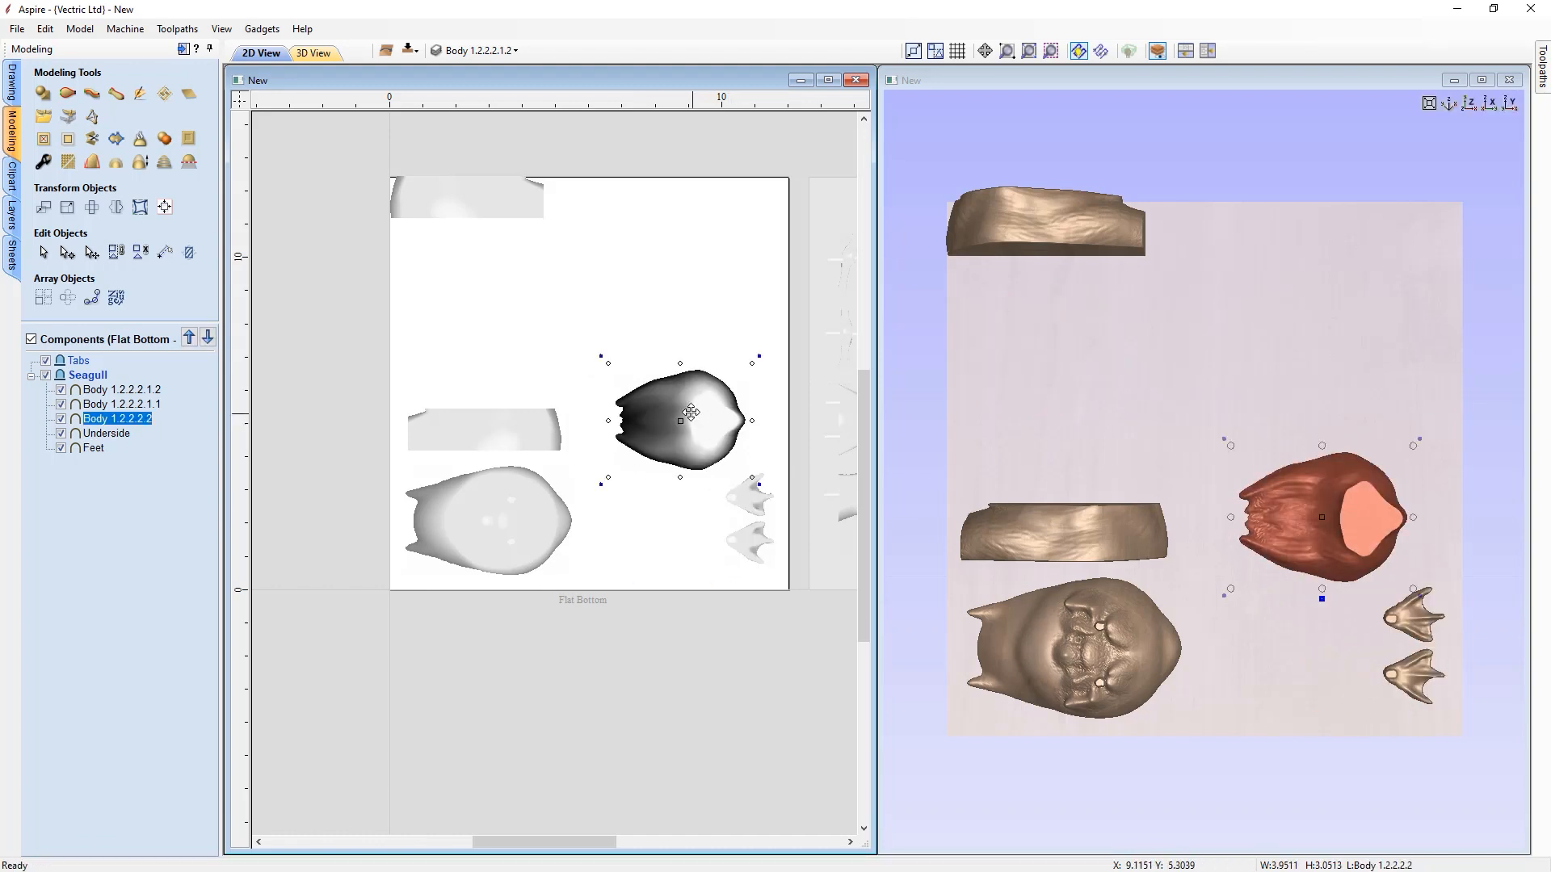
drag(670, 448, 657, 515)
- Move Body 1.2.2.2.1.2 beside the other flat body slice, just above Body 1.2.2.2.2
click(504, 204)
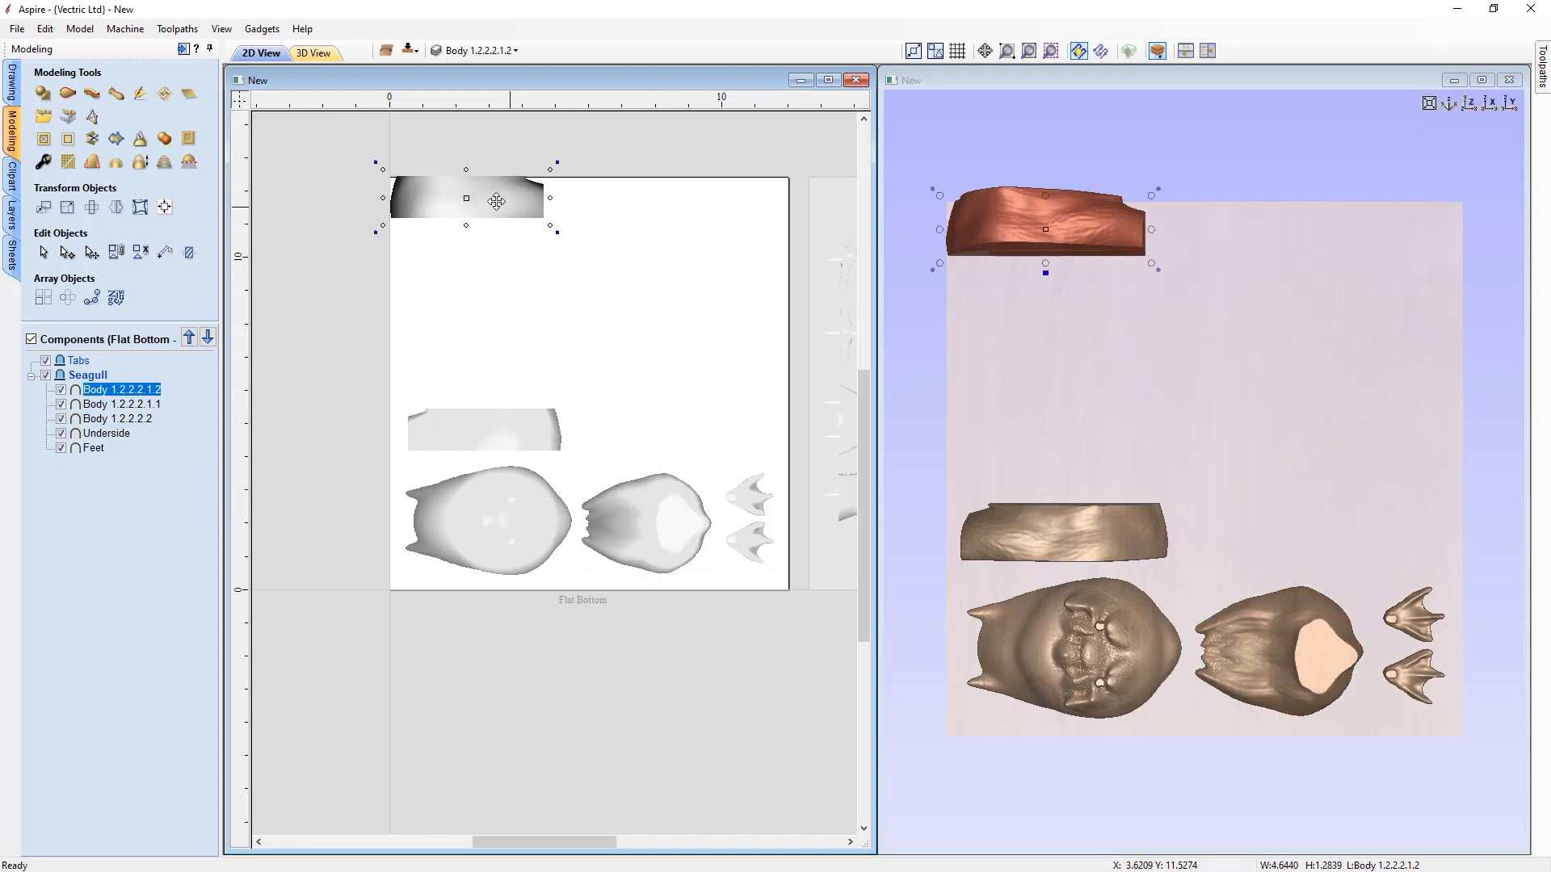
drag(485, 197, 678, 439)
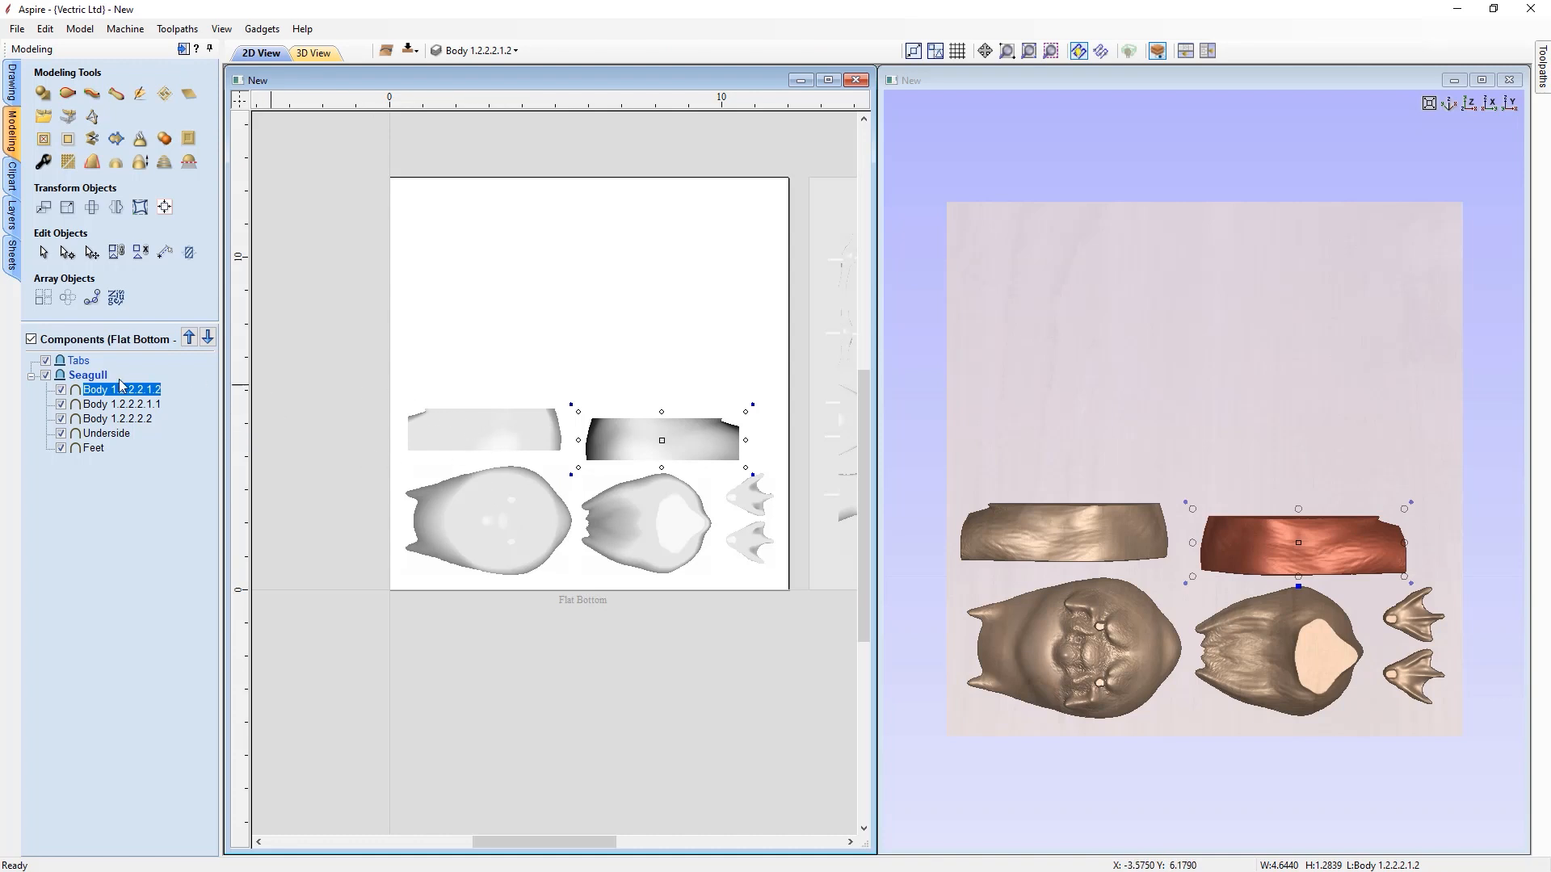
- On the Tabs level, add a Circular_0.5 3D tab about 0.63 by 0.32 inches at the right end of the left body slice
click(78, 362)
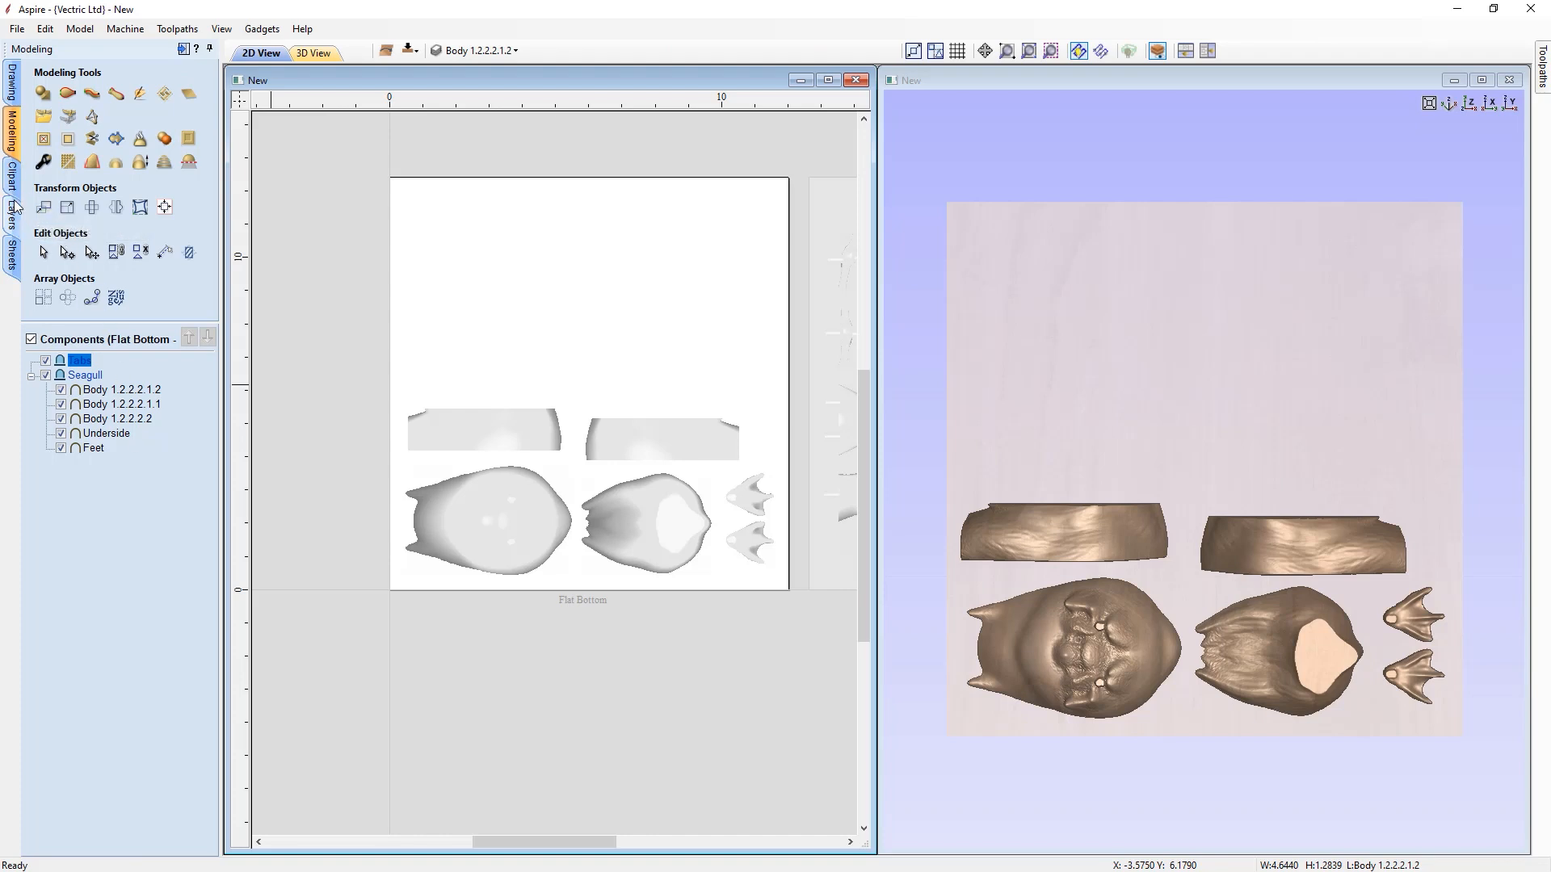
click(14, 171)
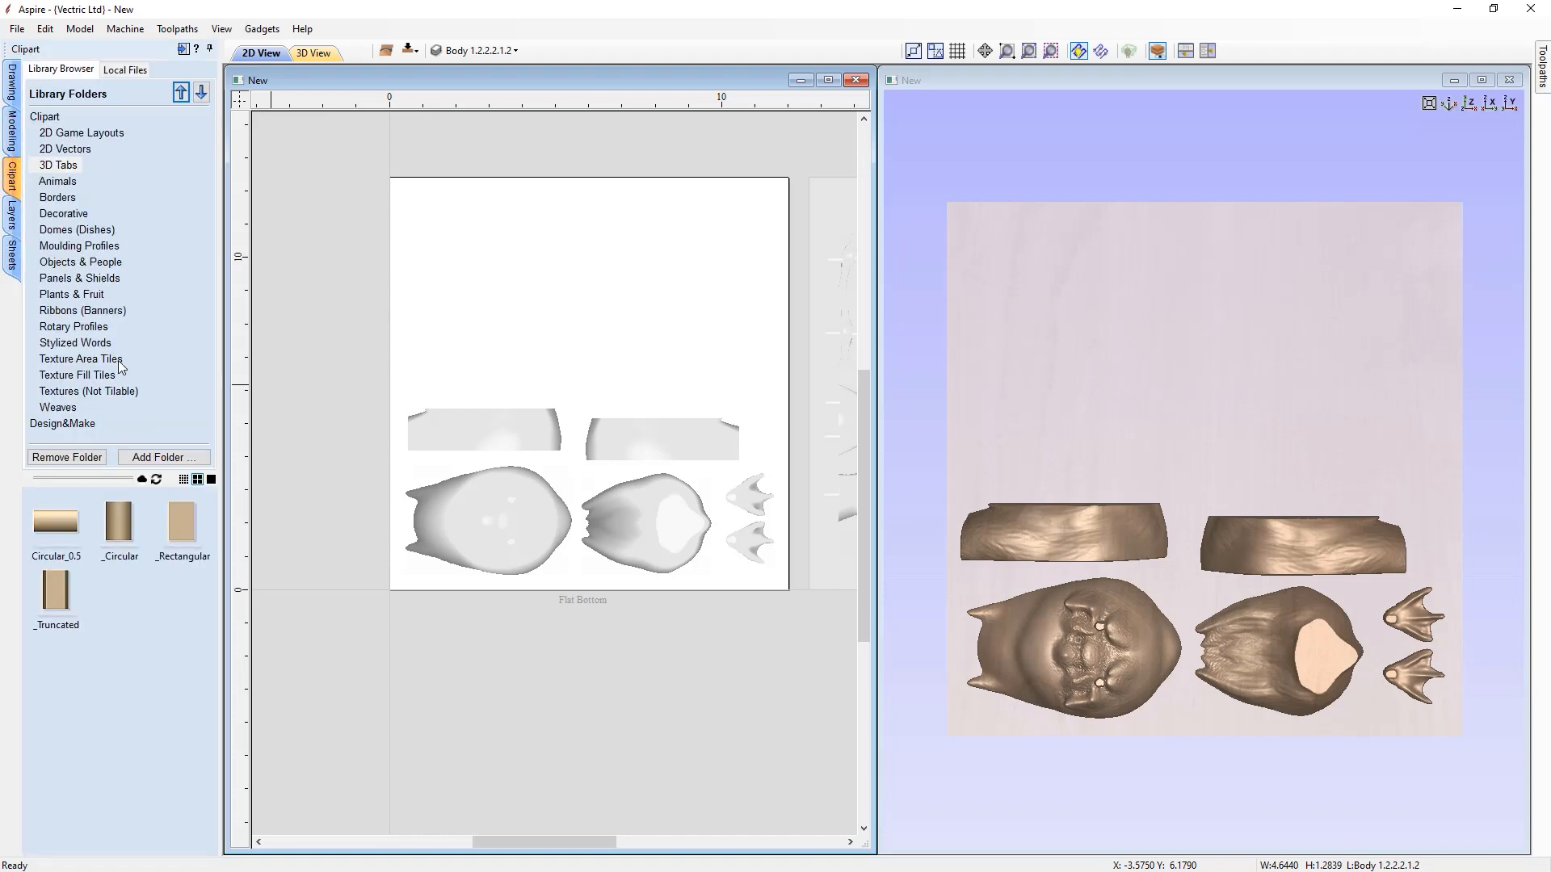
drag(57, 526, 472, 476)
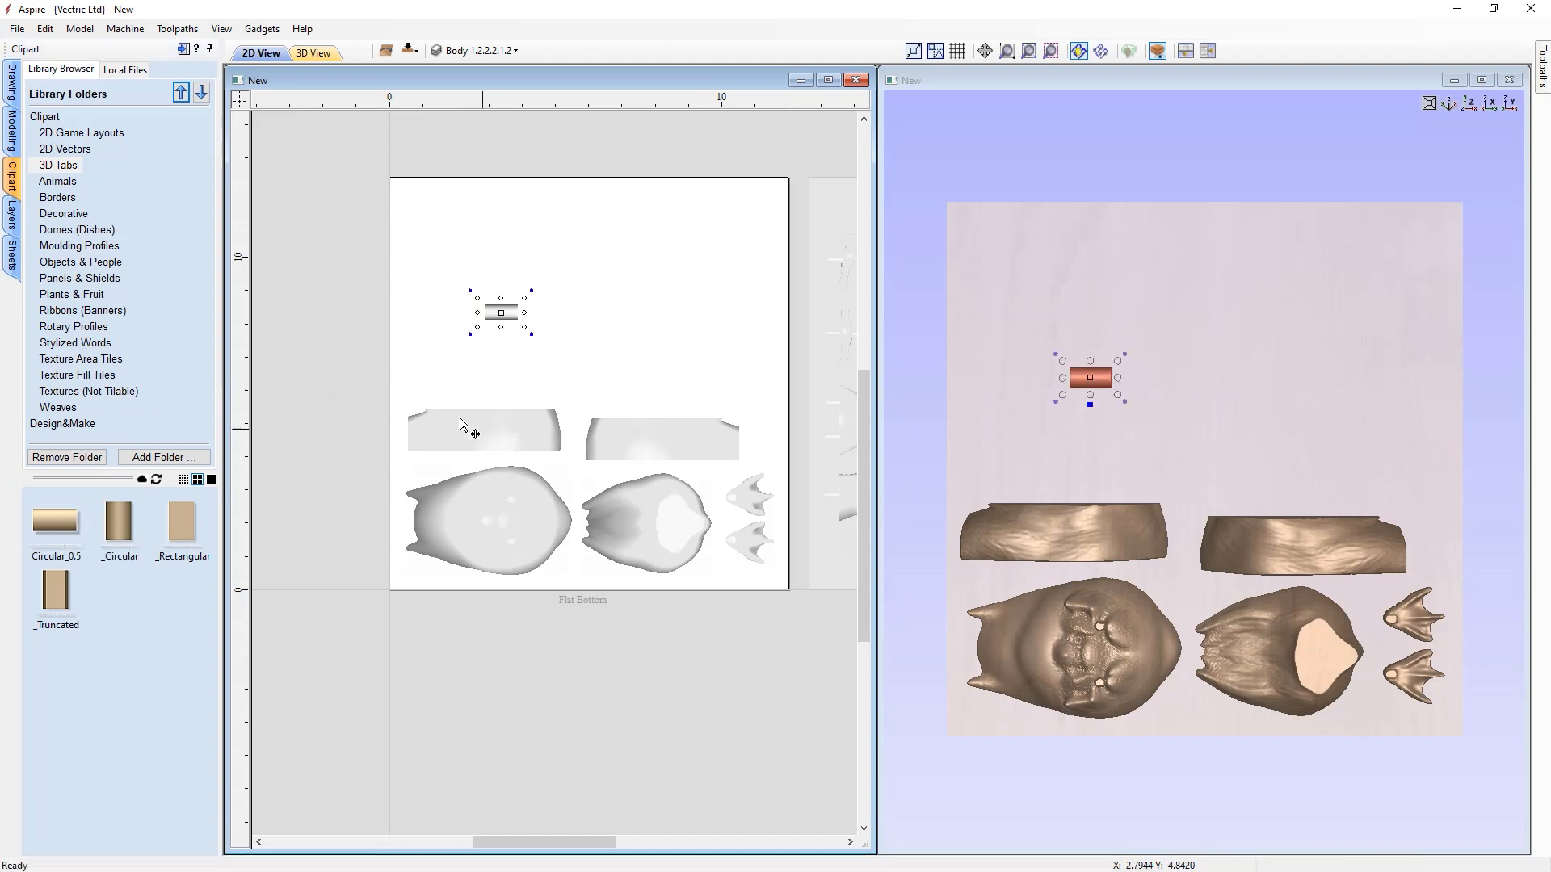
drag(505, 313, 576, 384)
click(575, 383)
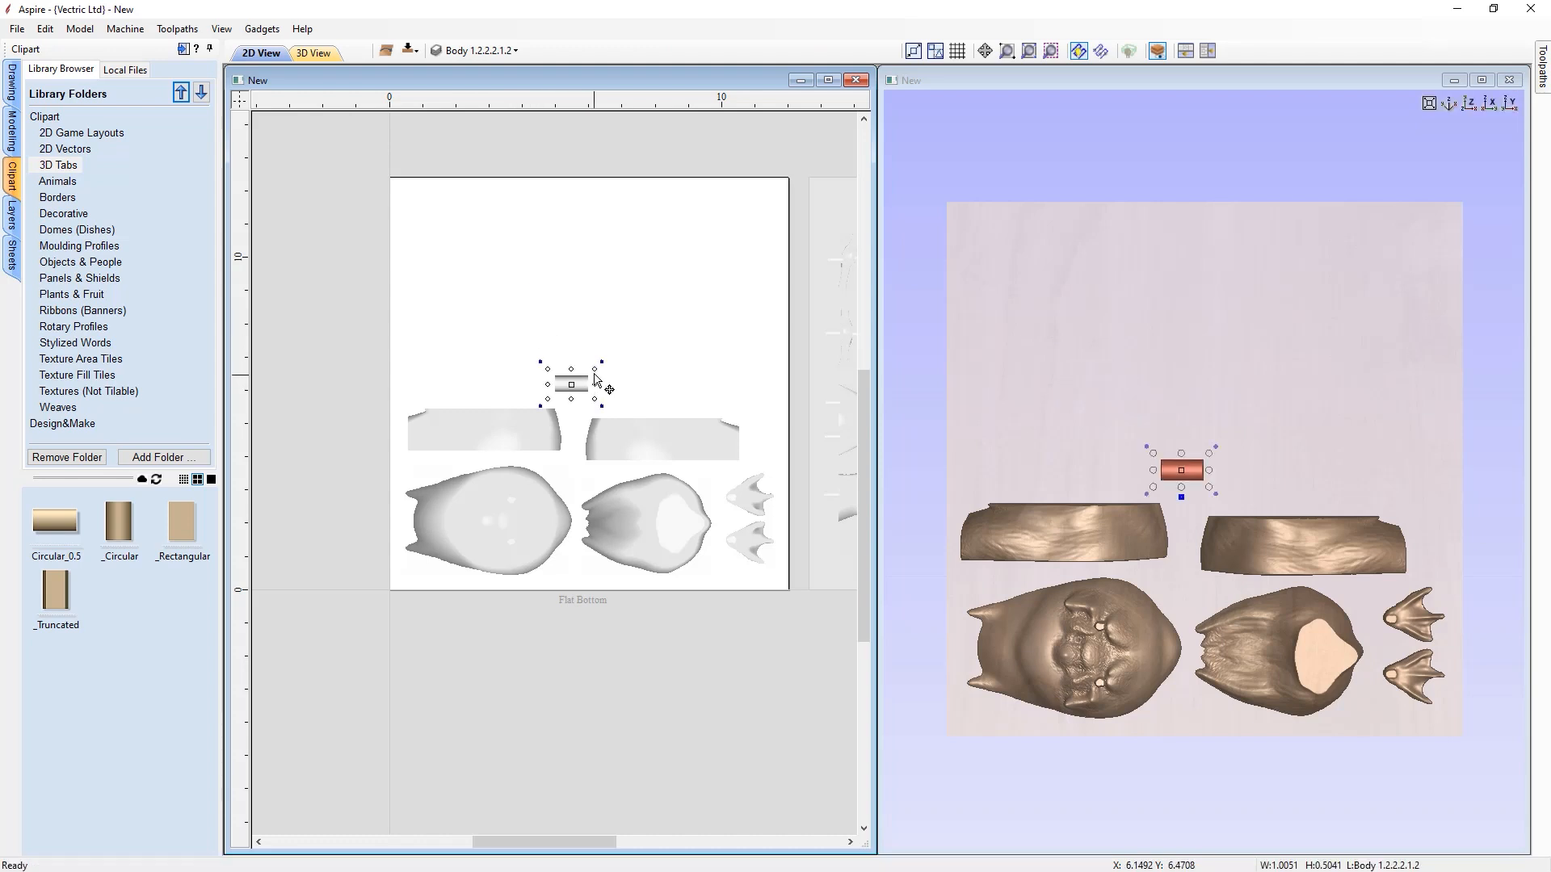
shift+drag(582, 376, 567, 435)
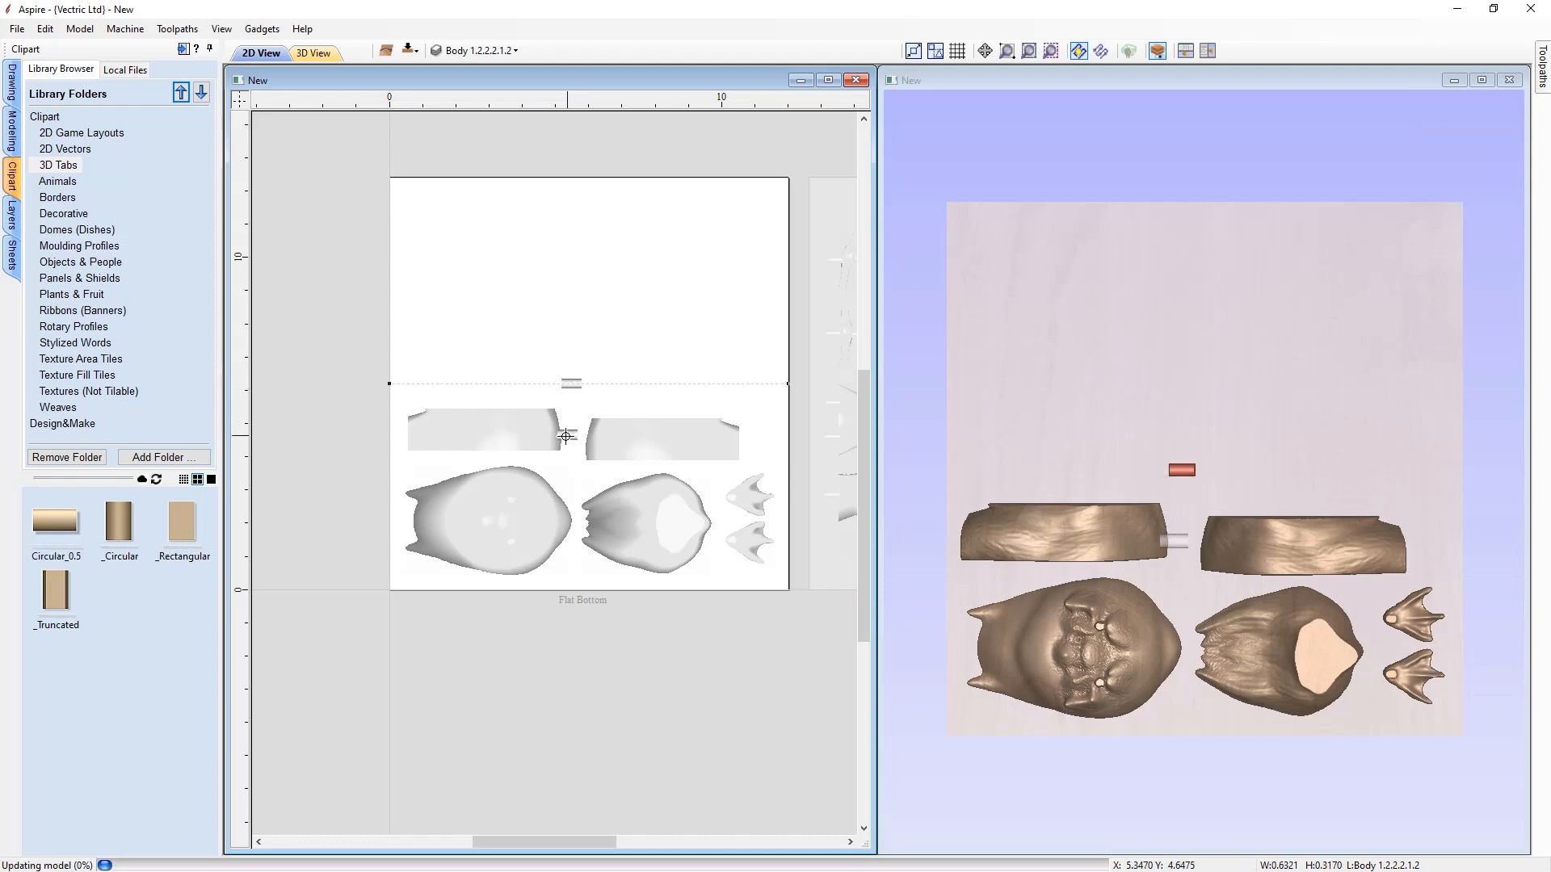
- Copy the tab to the ends of both body slices and to both sides of the underside's tail, angled to meet its edges
drag(567, 430, 580, 470)
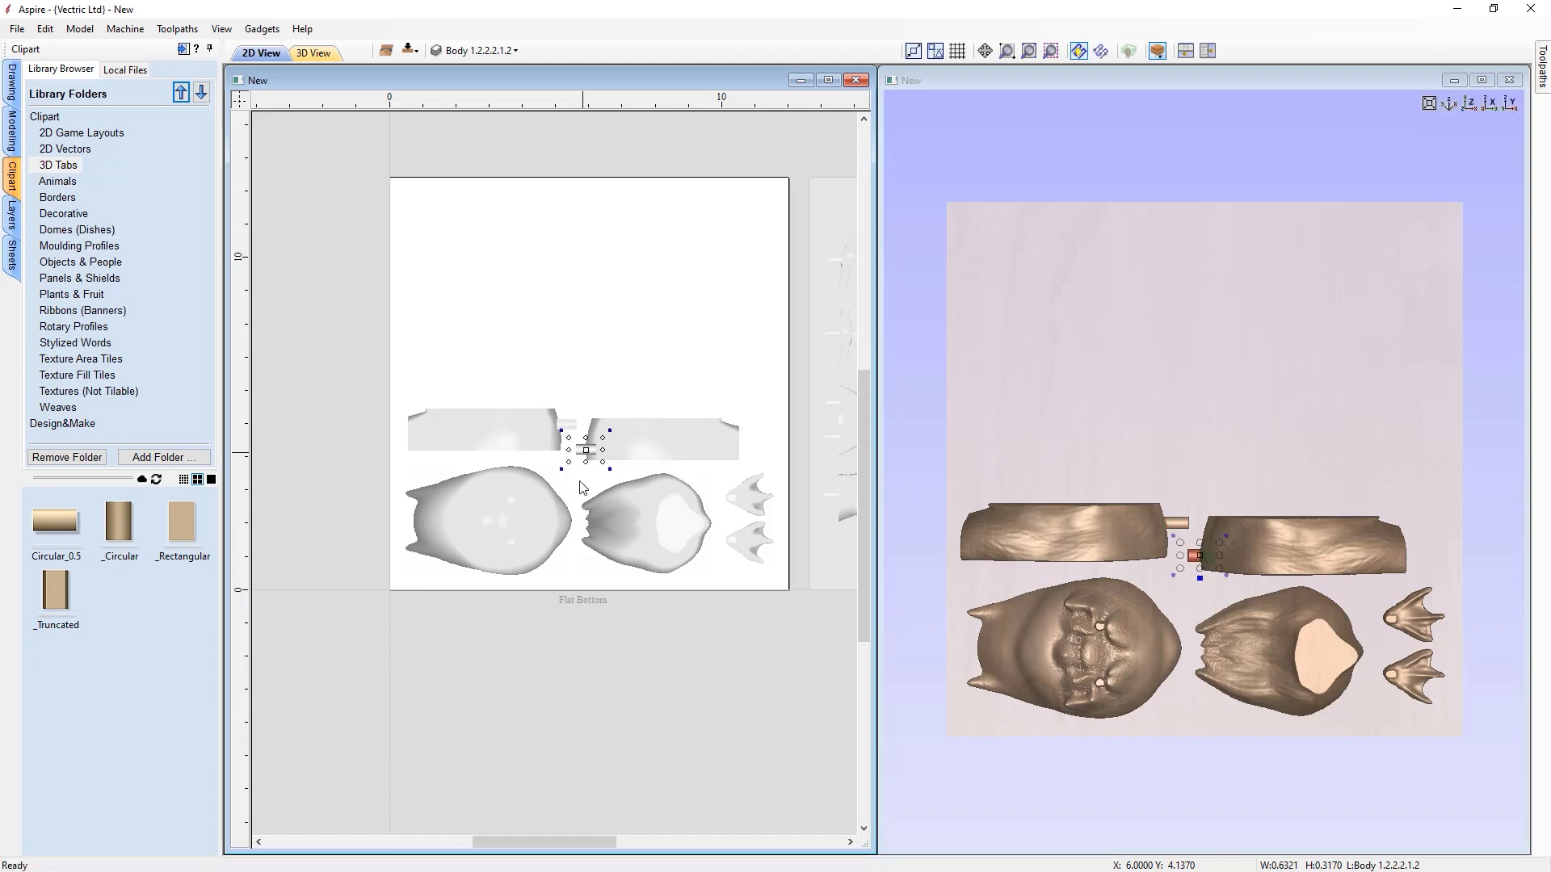
drag(587, 450, 443, 570)
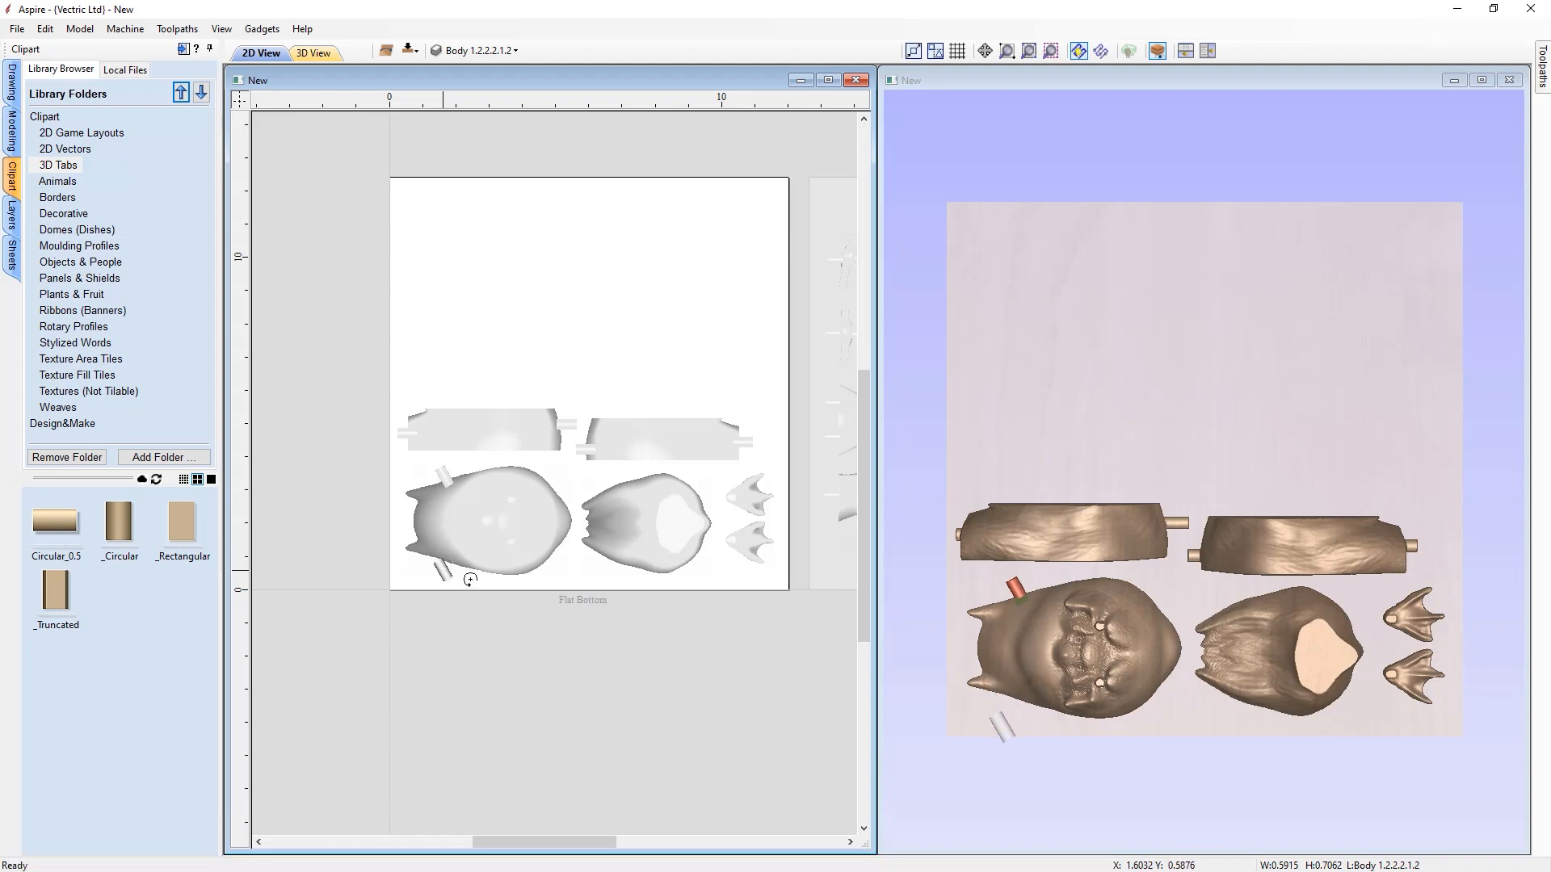
click(443, 598)
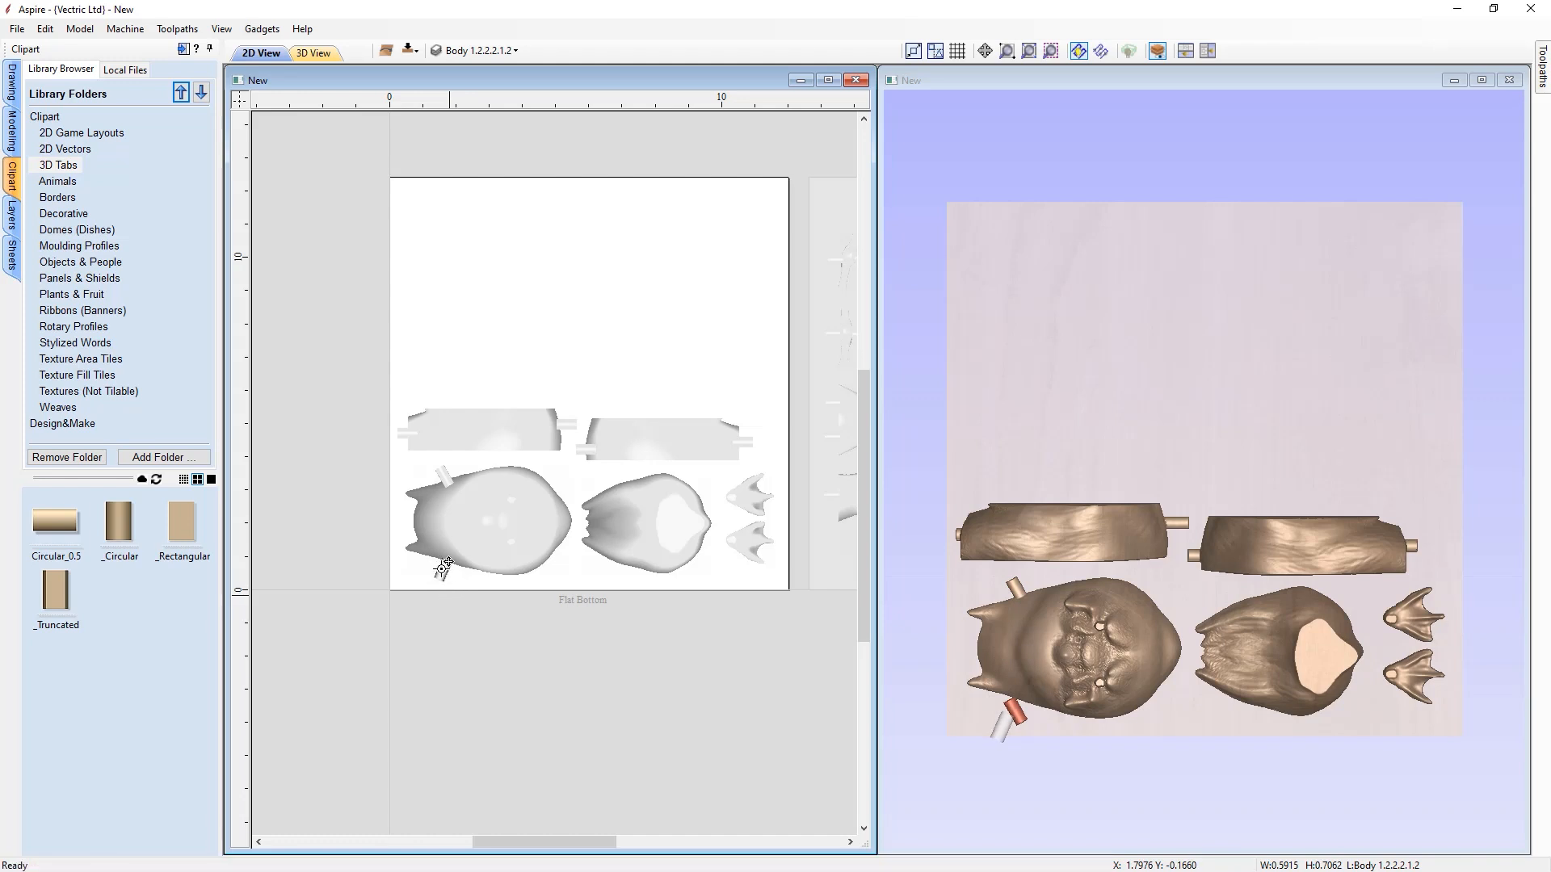
click(456, 565)
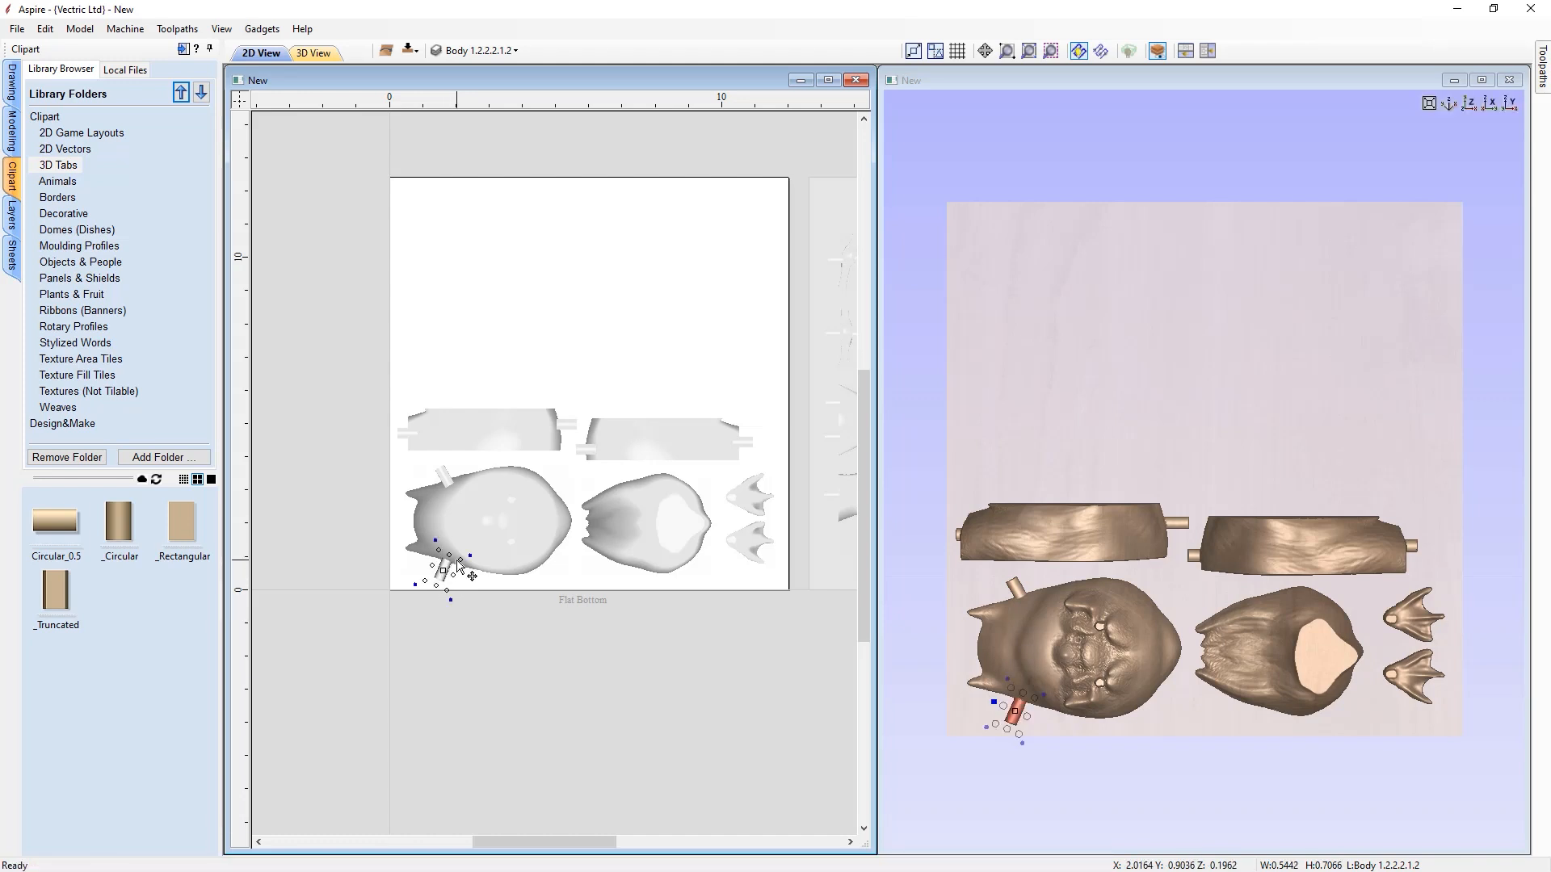
- Copy angled tabs to both sides of Body 1.2.2.2.2 and to the outer edge of each foot
drag(443, 574, 623, 510)
click(633, 477)
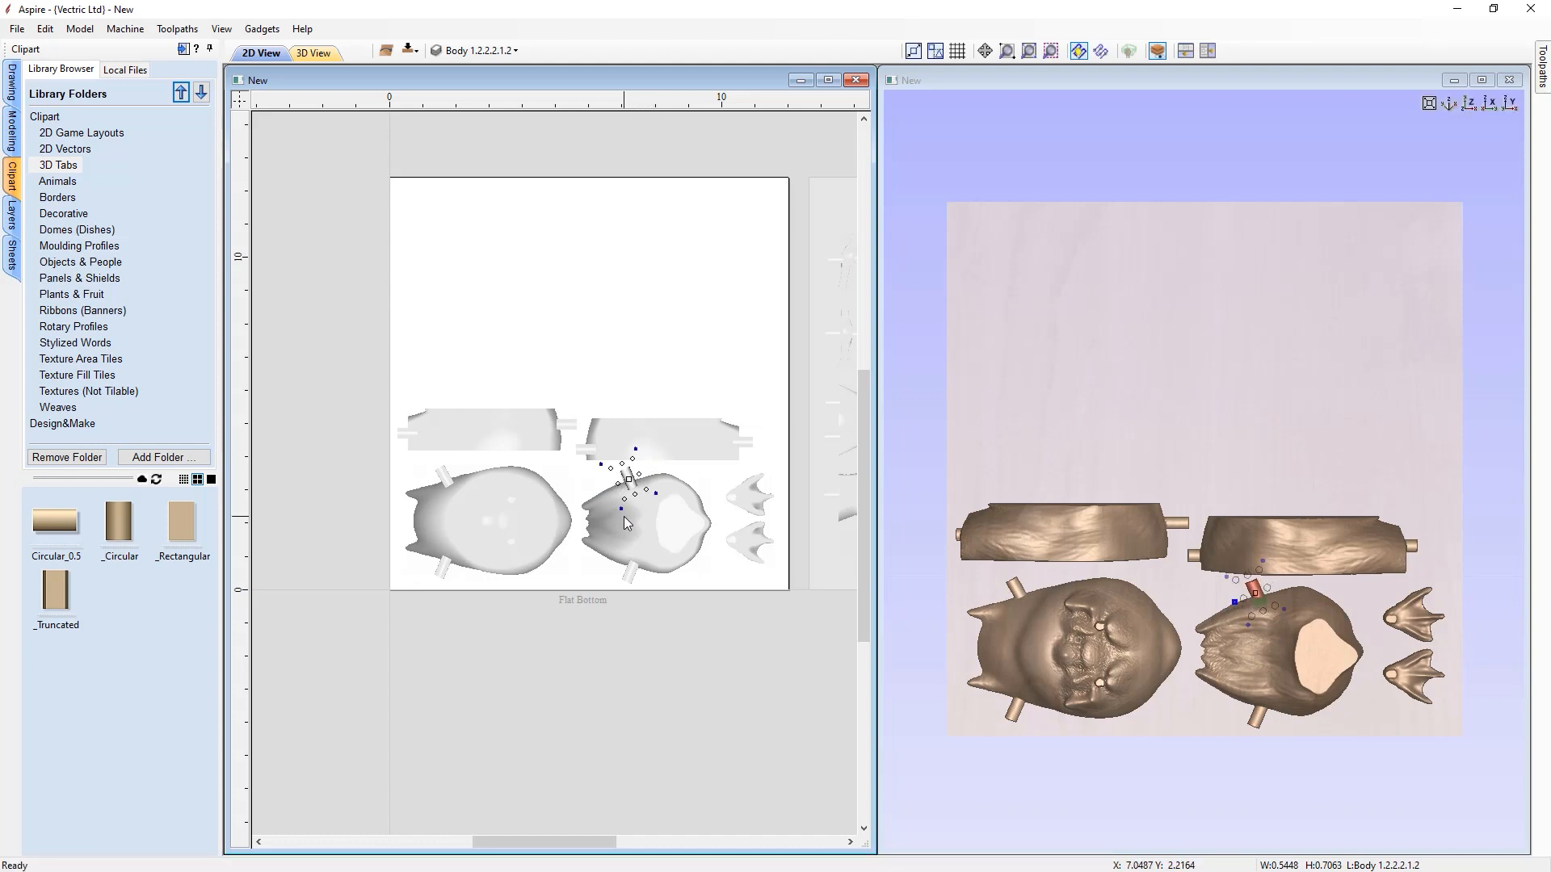
ctrl+drag(633, 476, 733, 481)
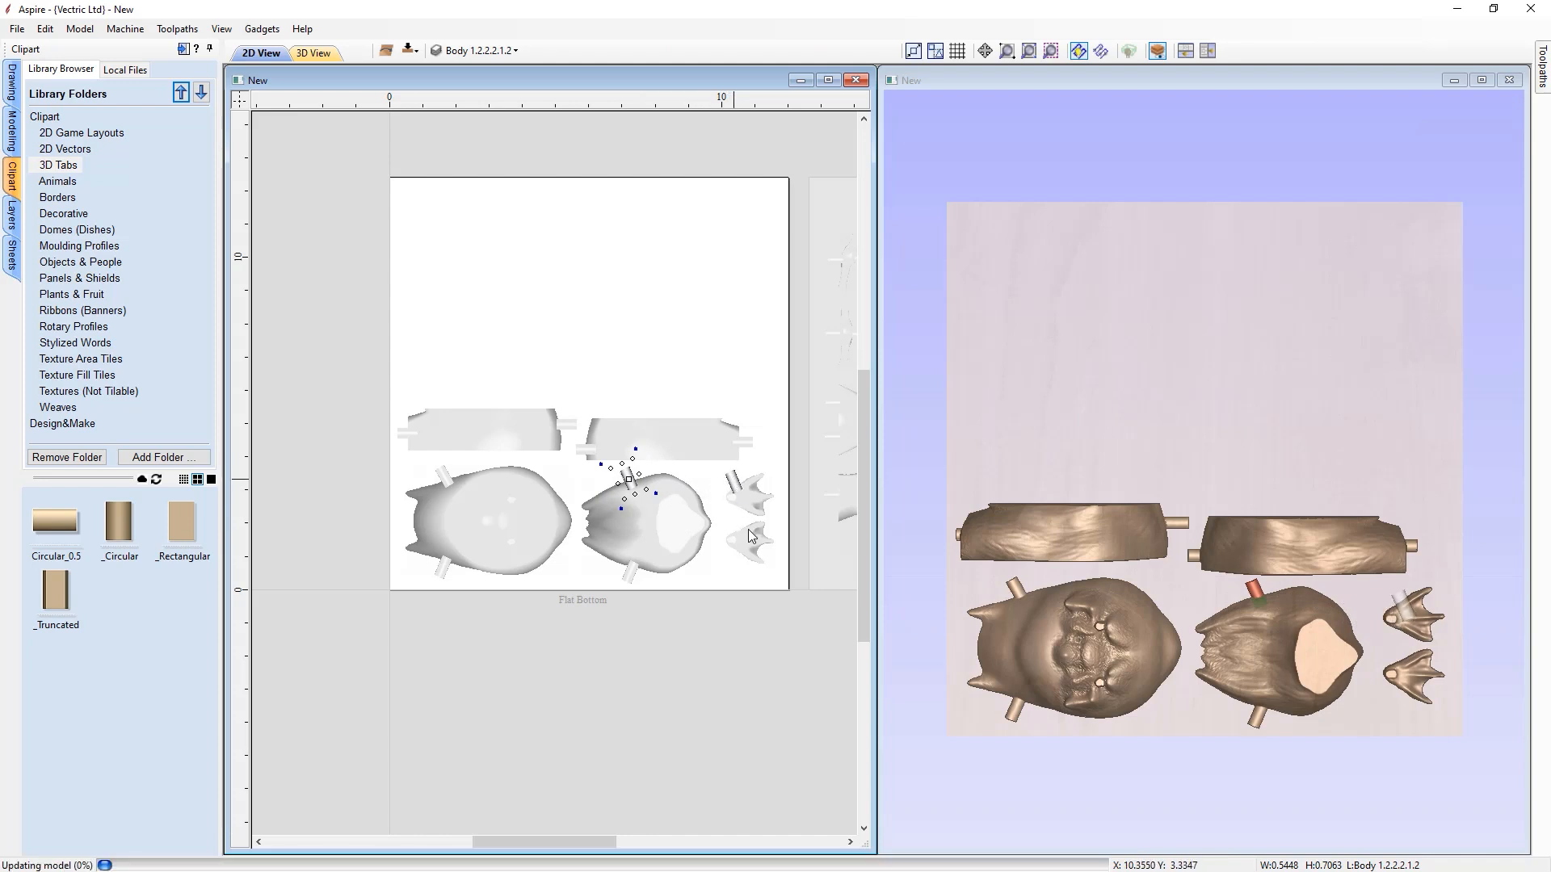
ctrl+drag(735, 484, 740, 557)
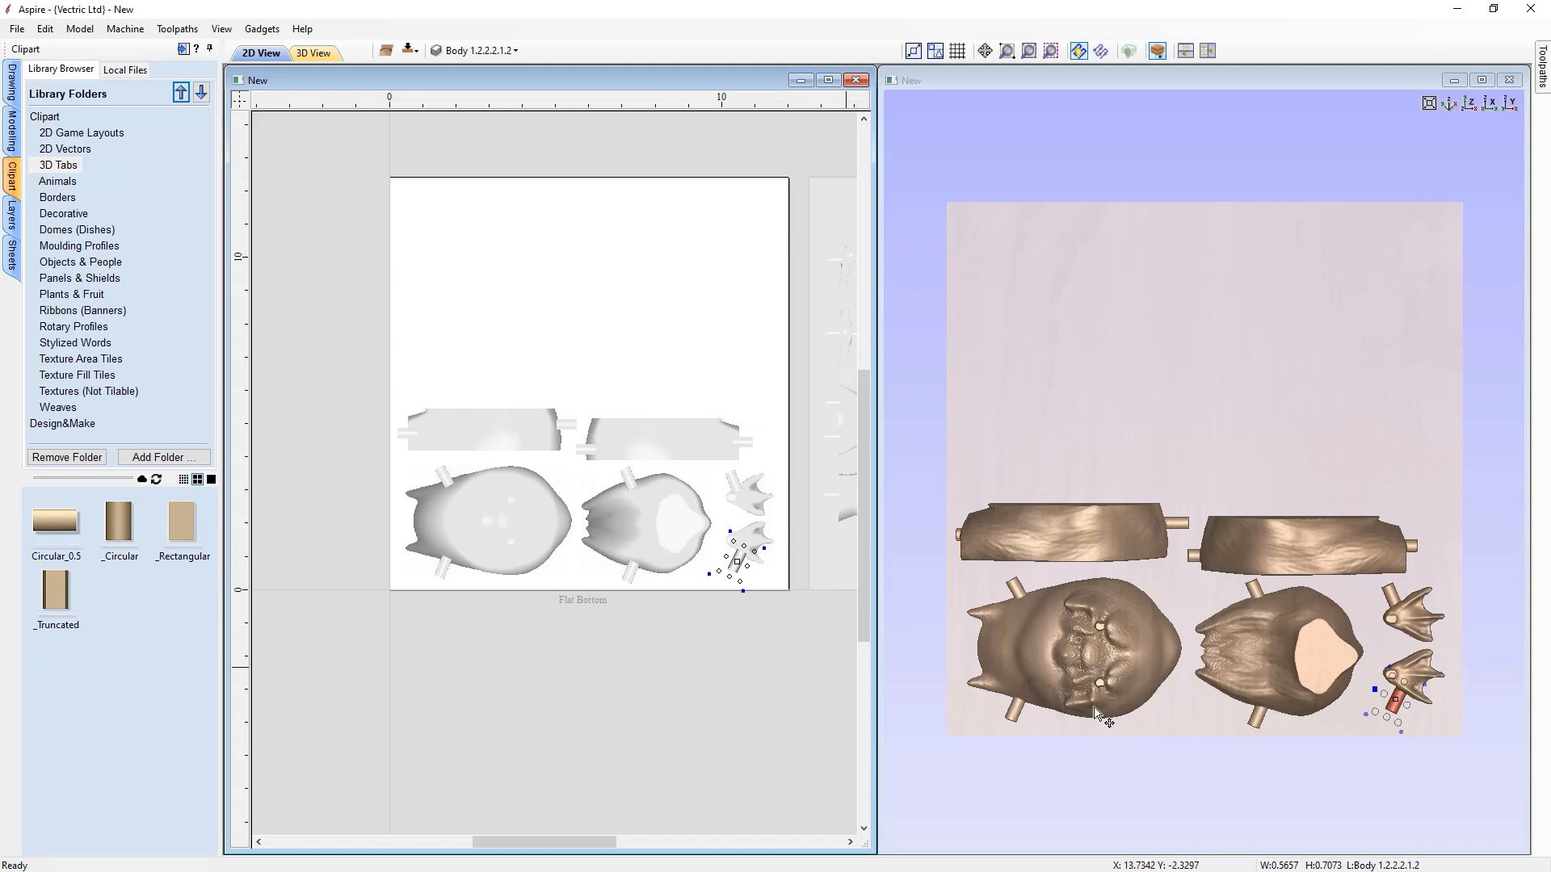
click(753, 716)
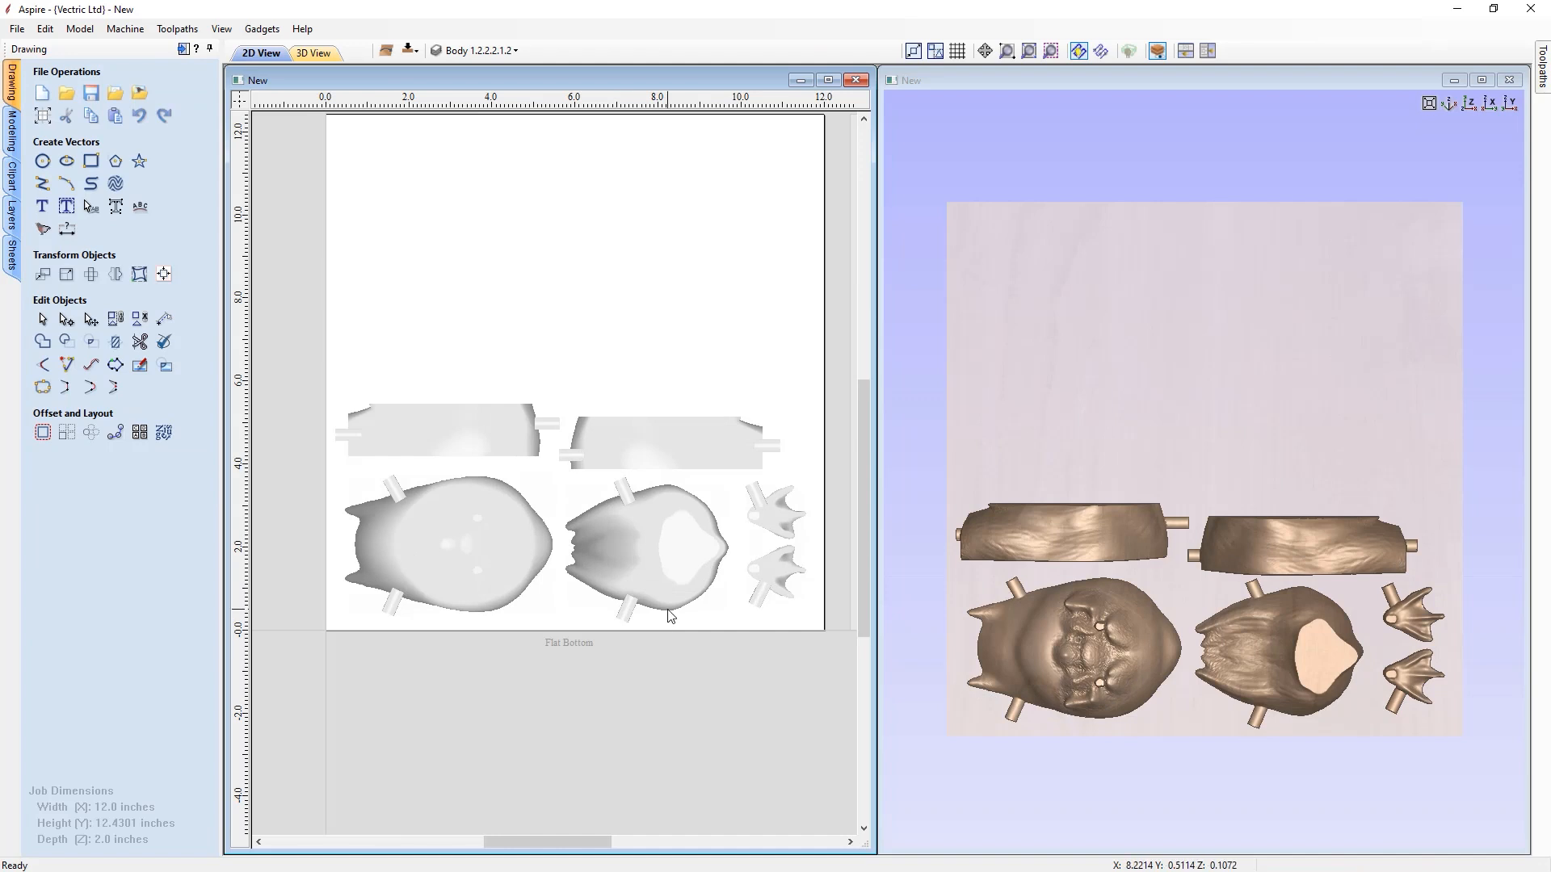
- Select both flat body slices with their four tabs and nudge them upward, away from the parts below
scroll(667, 609, down, 1)
scroll(667, 609, up, 2)
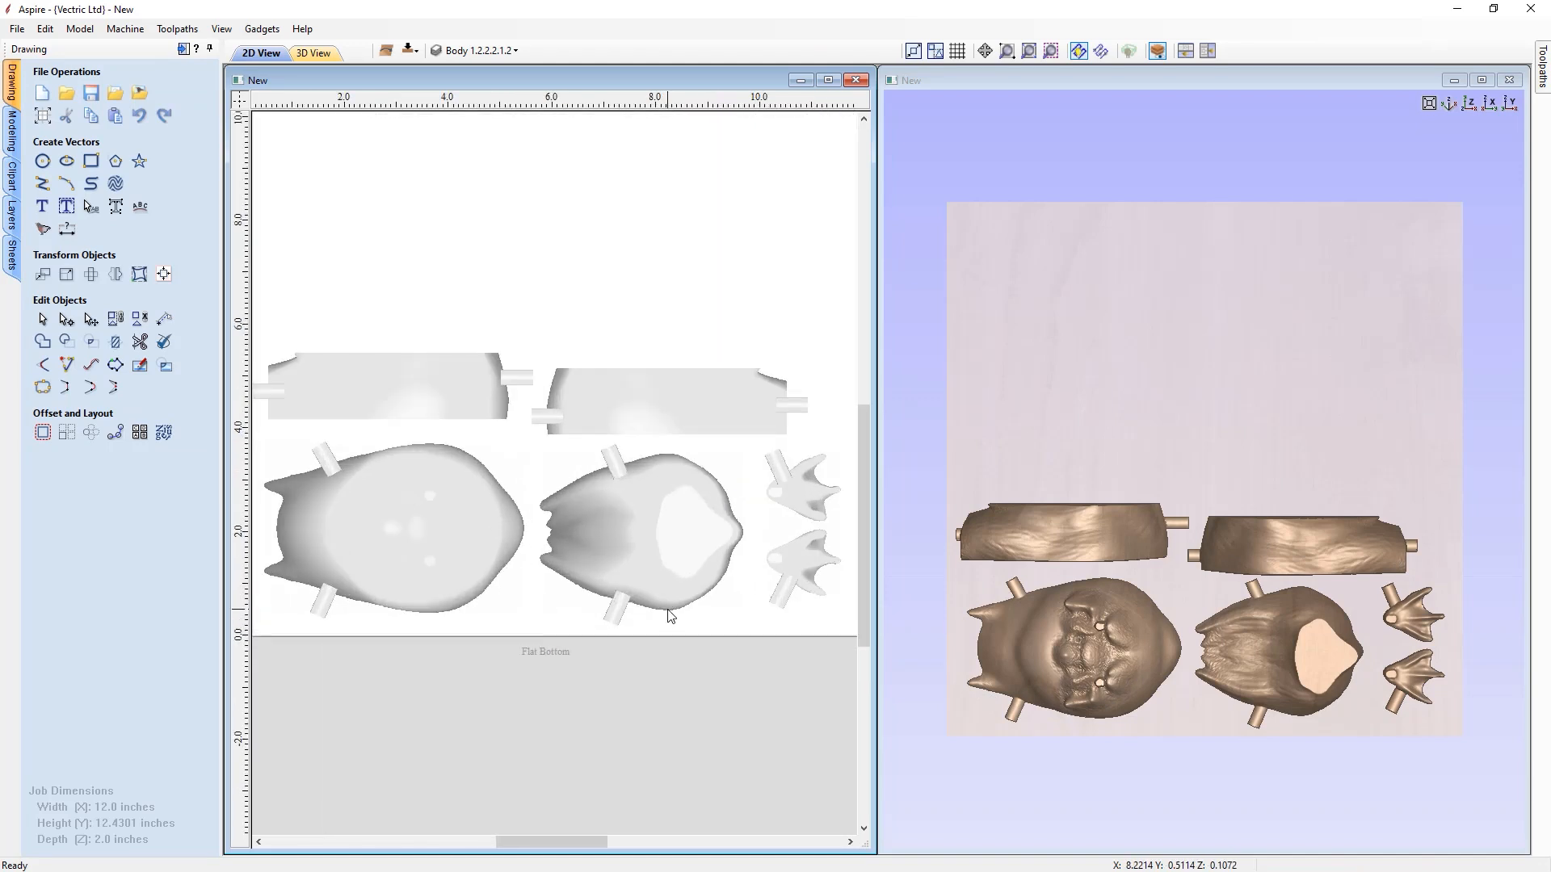
scroll(667, 609, down, 1)
drag(783, 460, 332, 397)
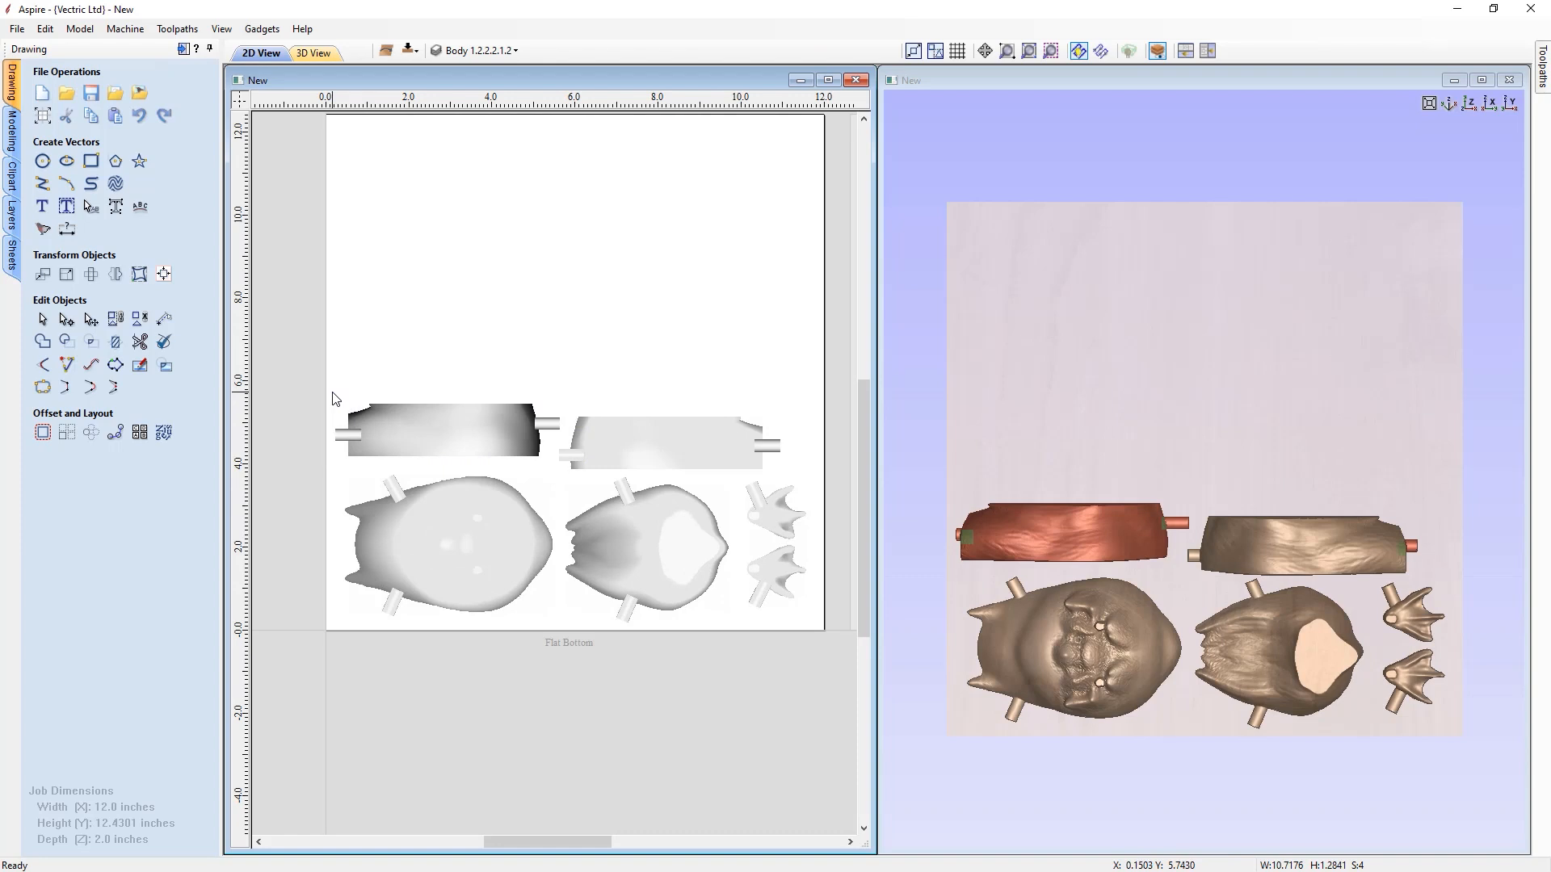
shift+click(571, 461)
shift+click(644, 457)
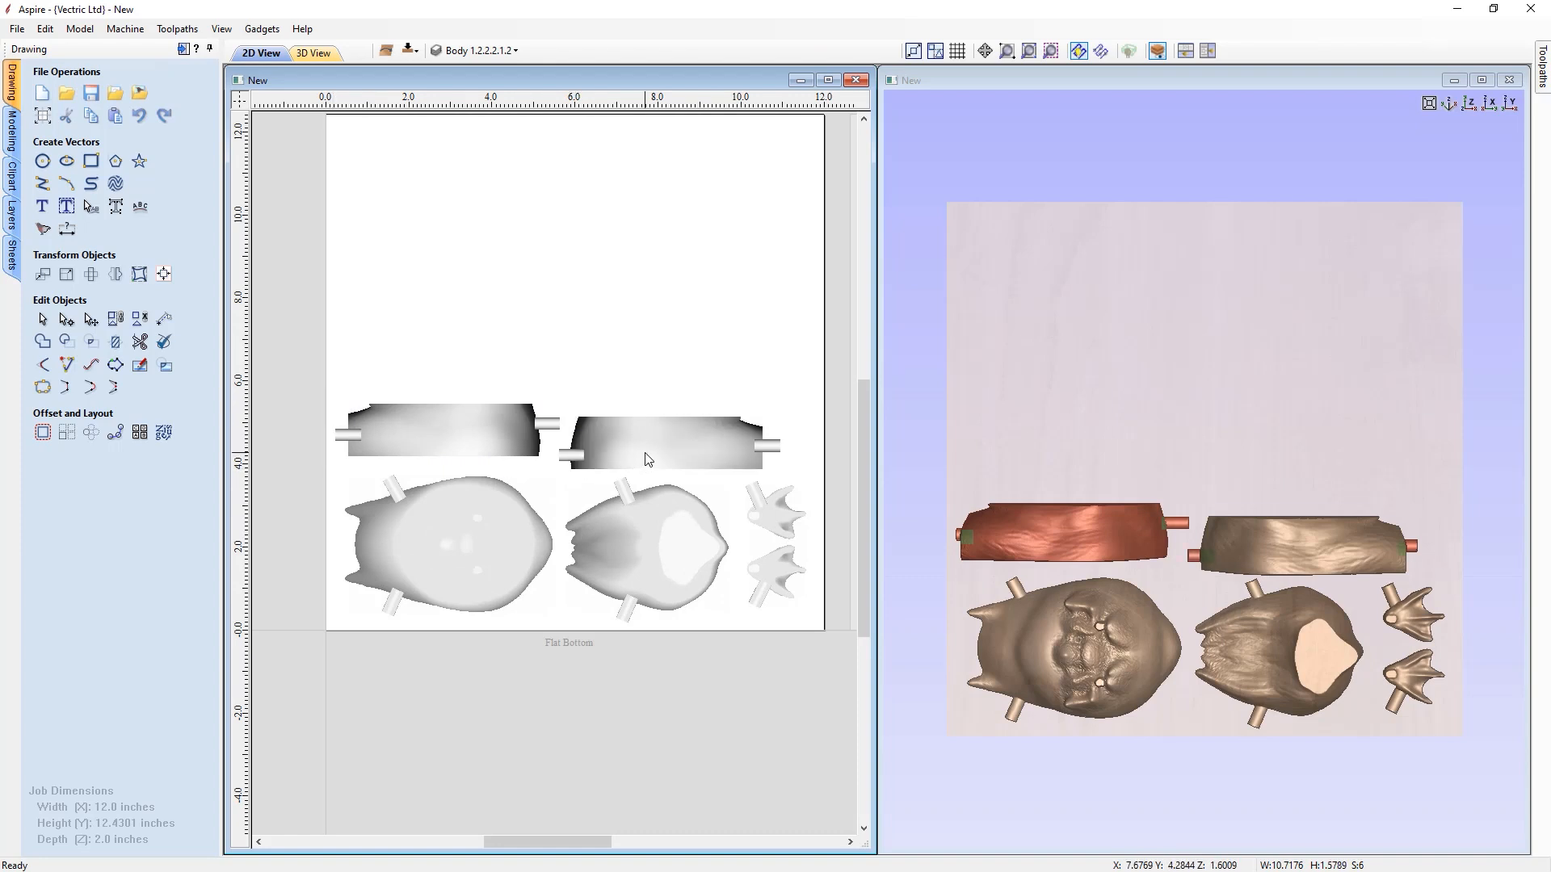
click(656, 454)
key(Up)
key(Up)
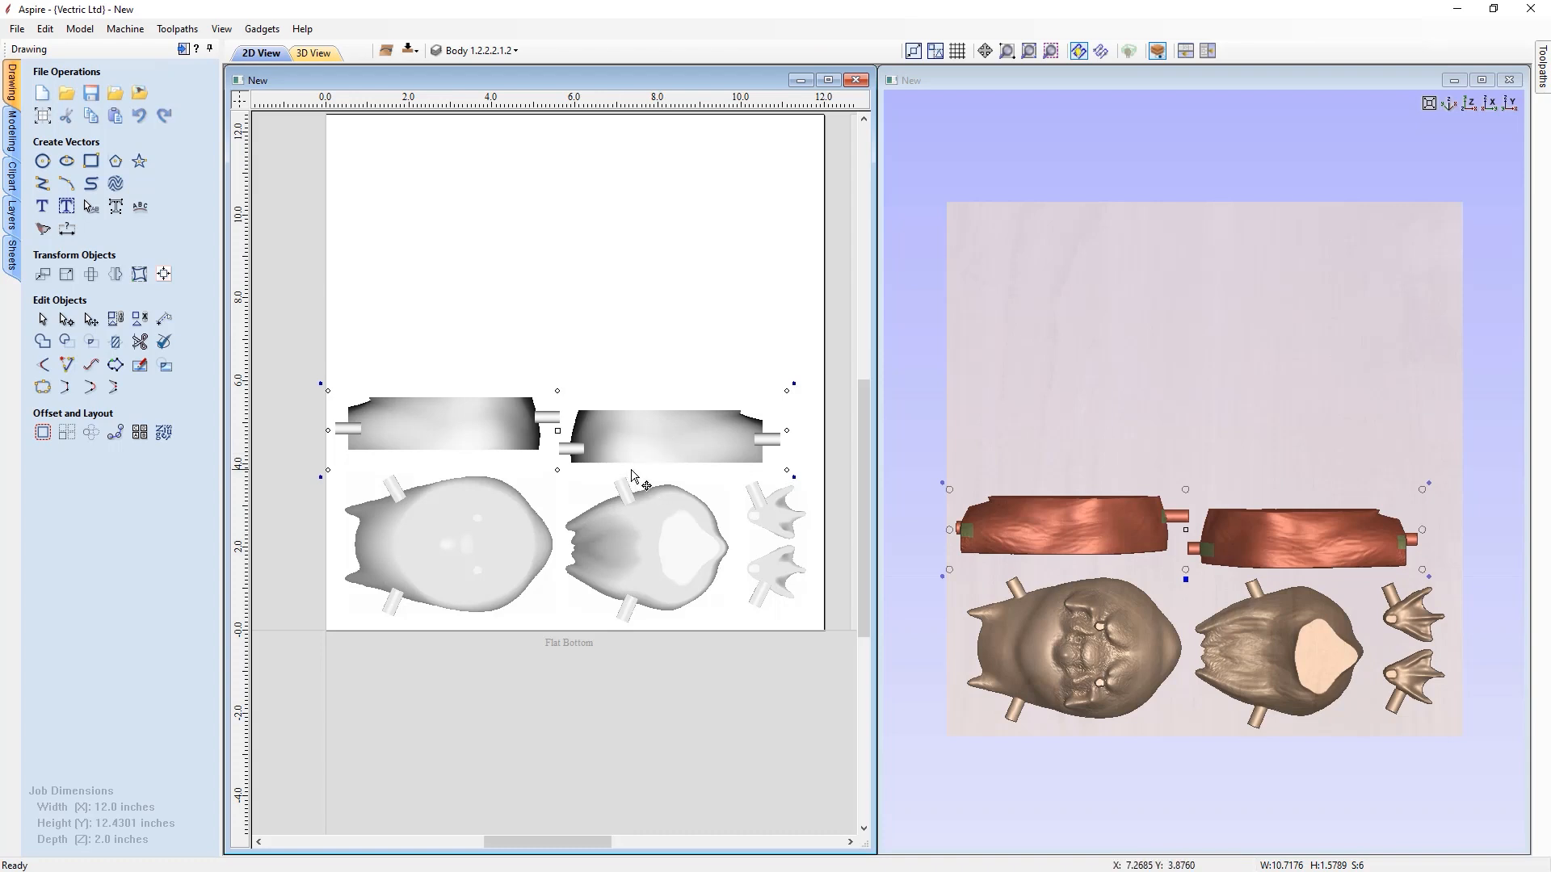
key(Up)
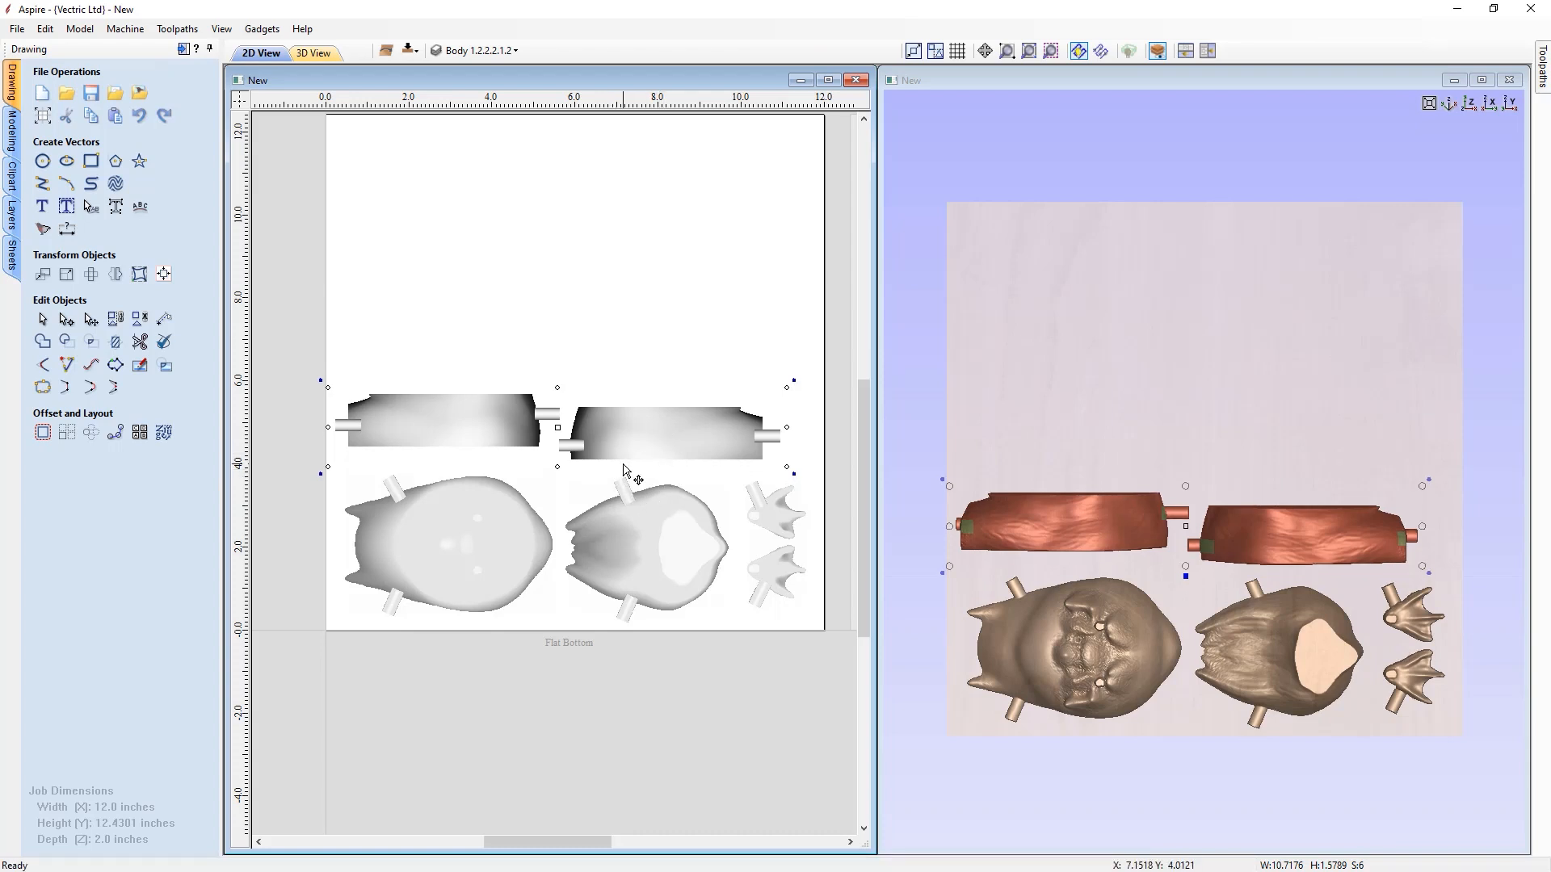
- Nudge the selected body slices and their tabs slightly further upward and clear the selection
key(Up)
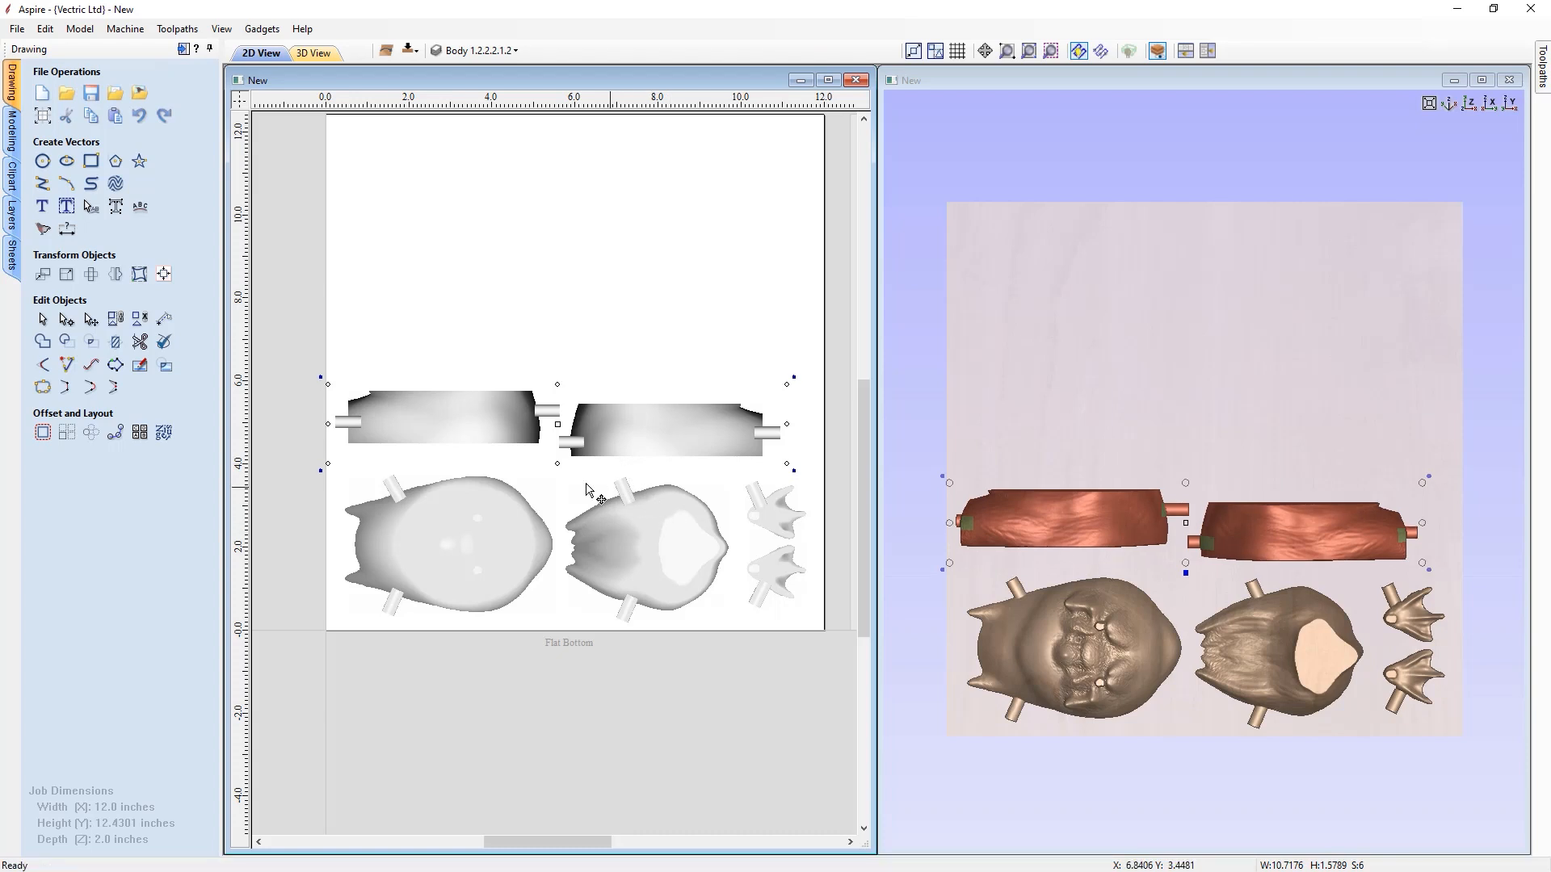
key(Escape)
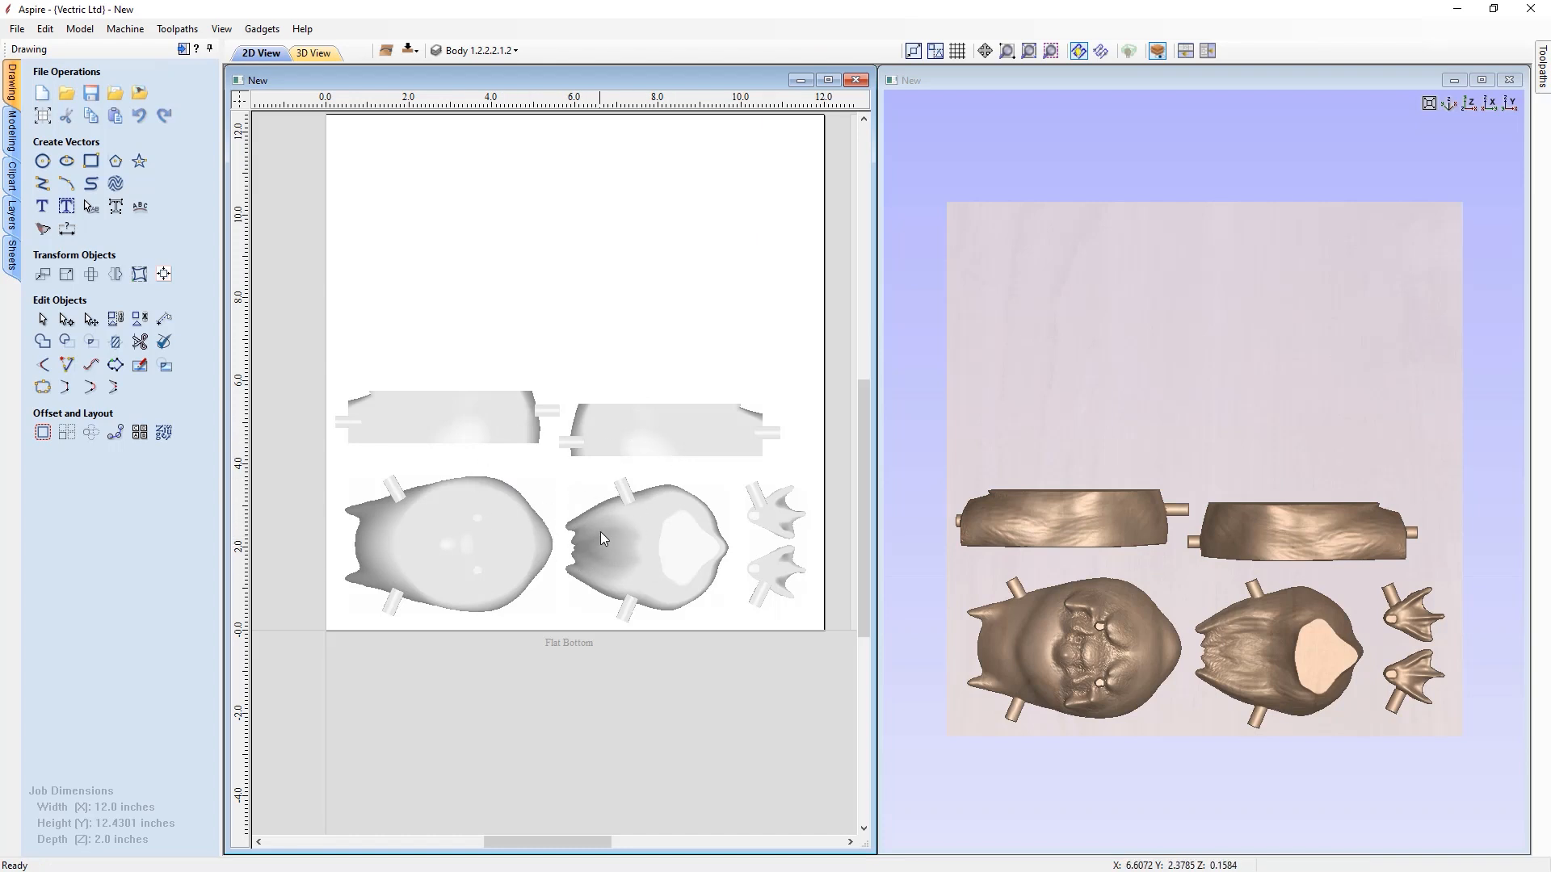
- On the Flip Material sheet, draw a 0.25-inch diameter circle centred at X 6.0, about Y 11.42, near the sheet's upper edge
click(1029, 51)
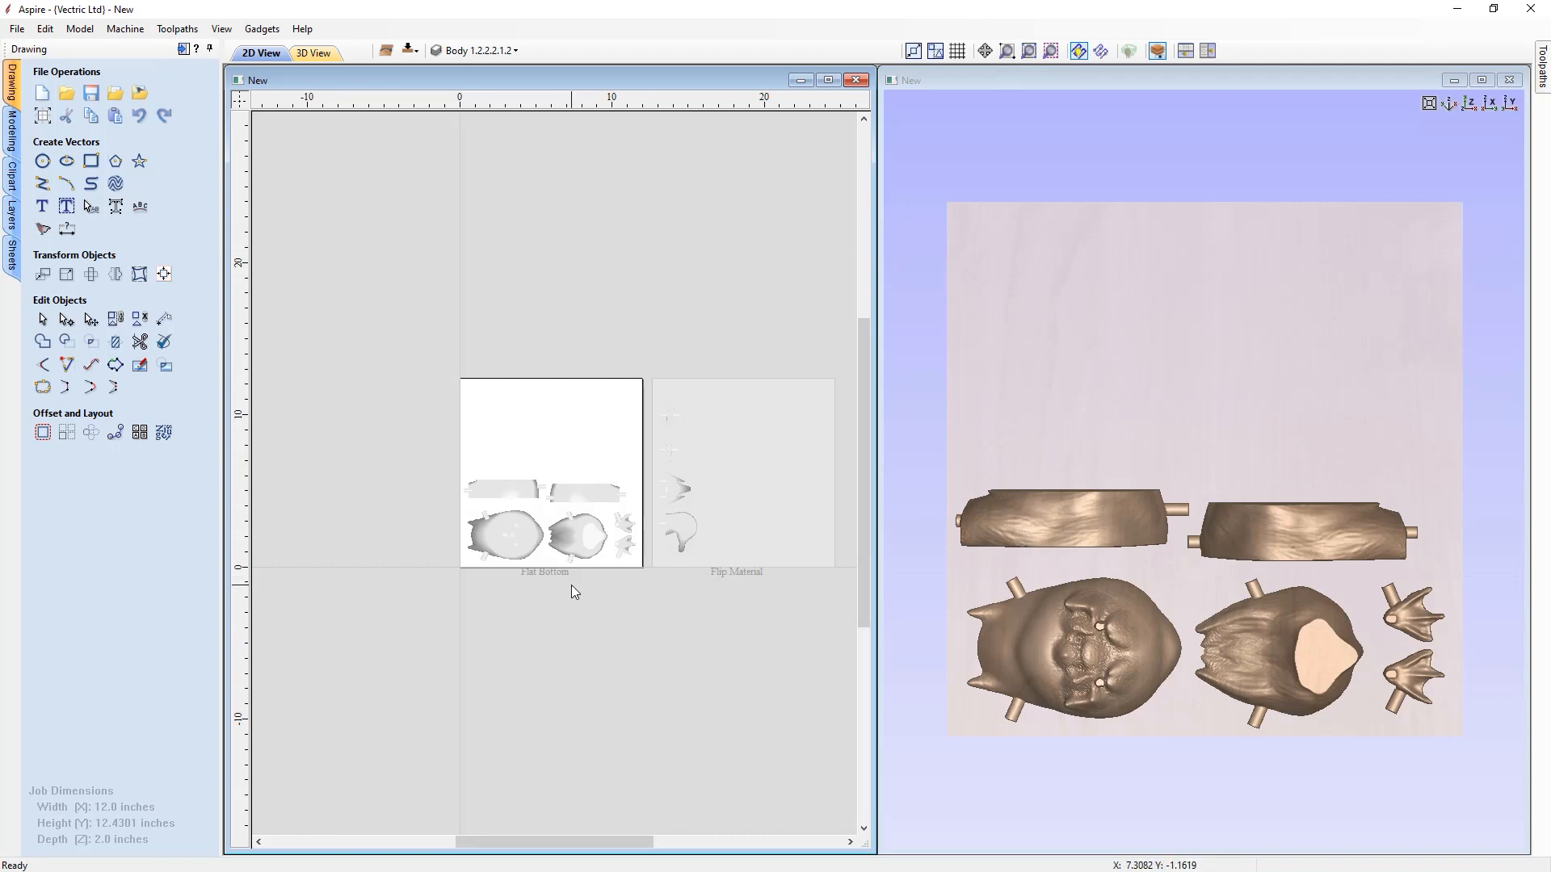
middle_drag(570, 585, 573, 585)
double_click(745, 486)
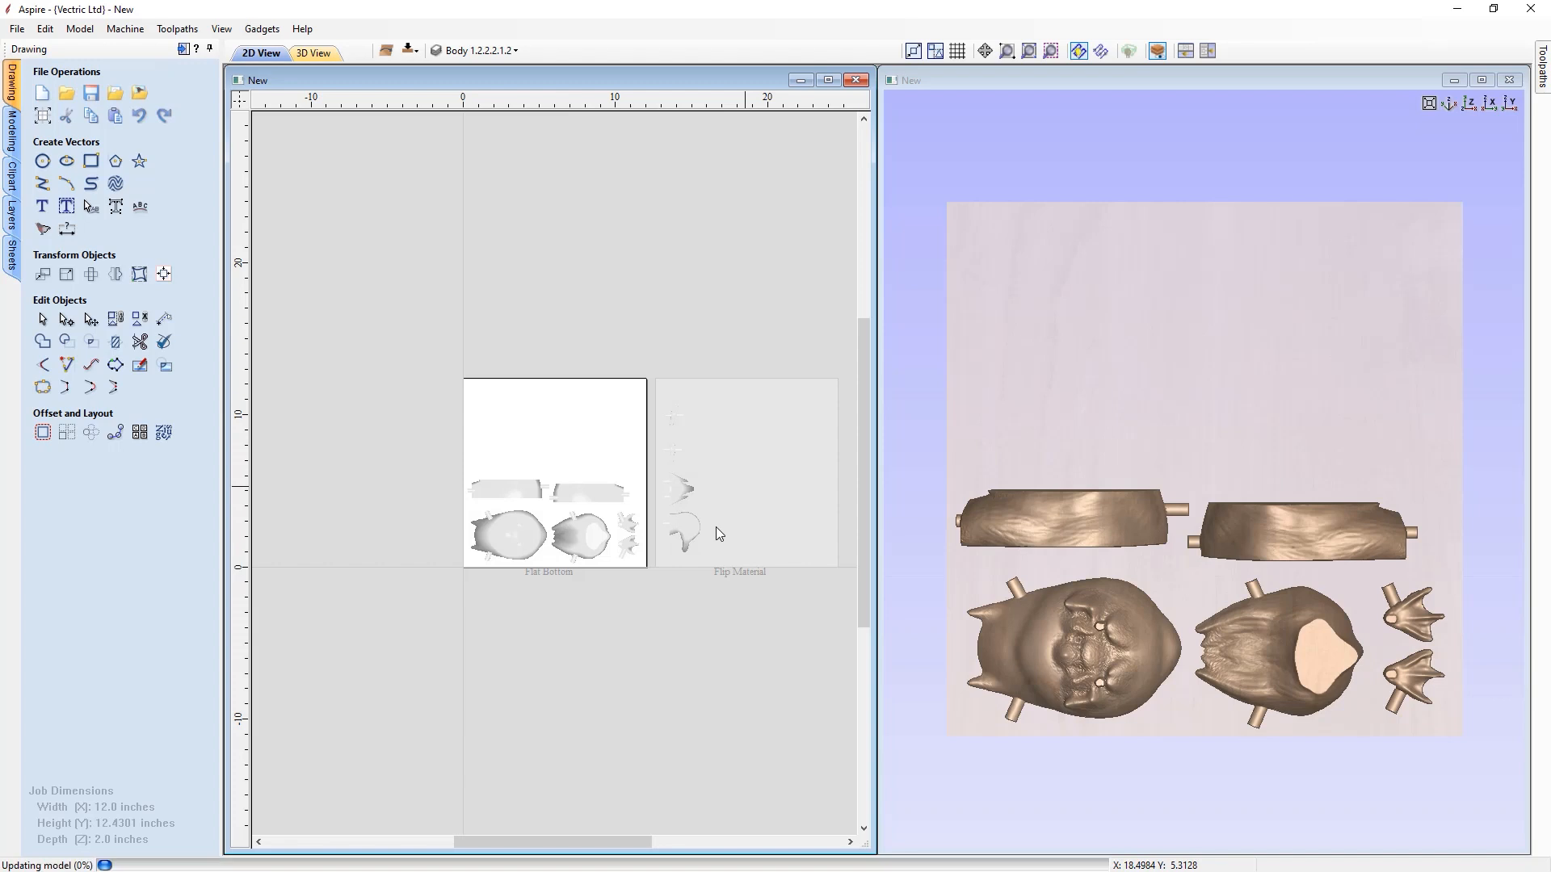
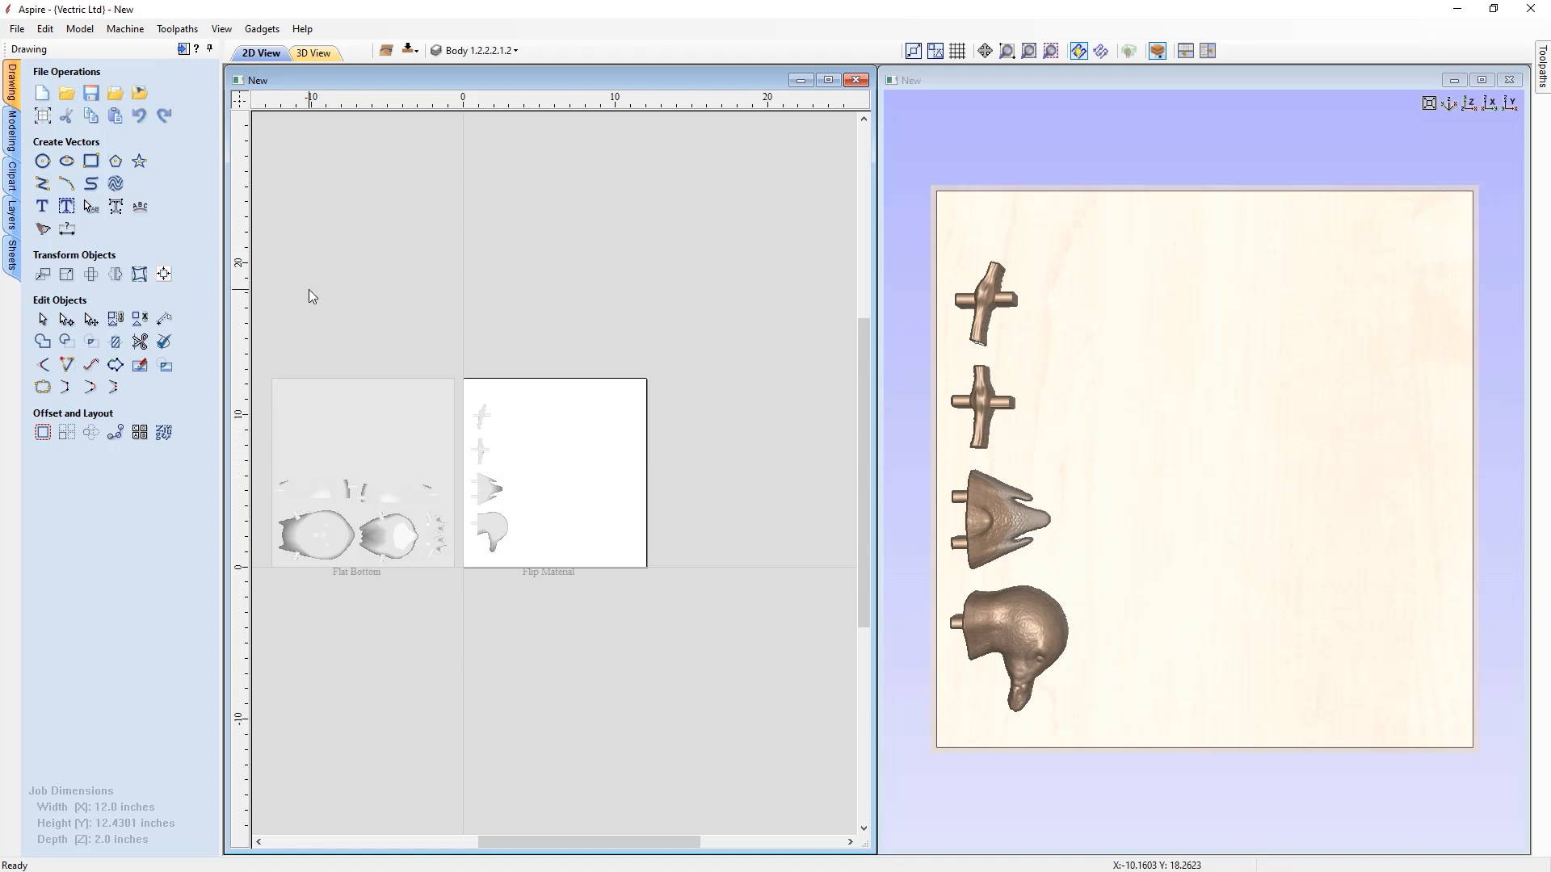
click(43, 160)
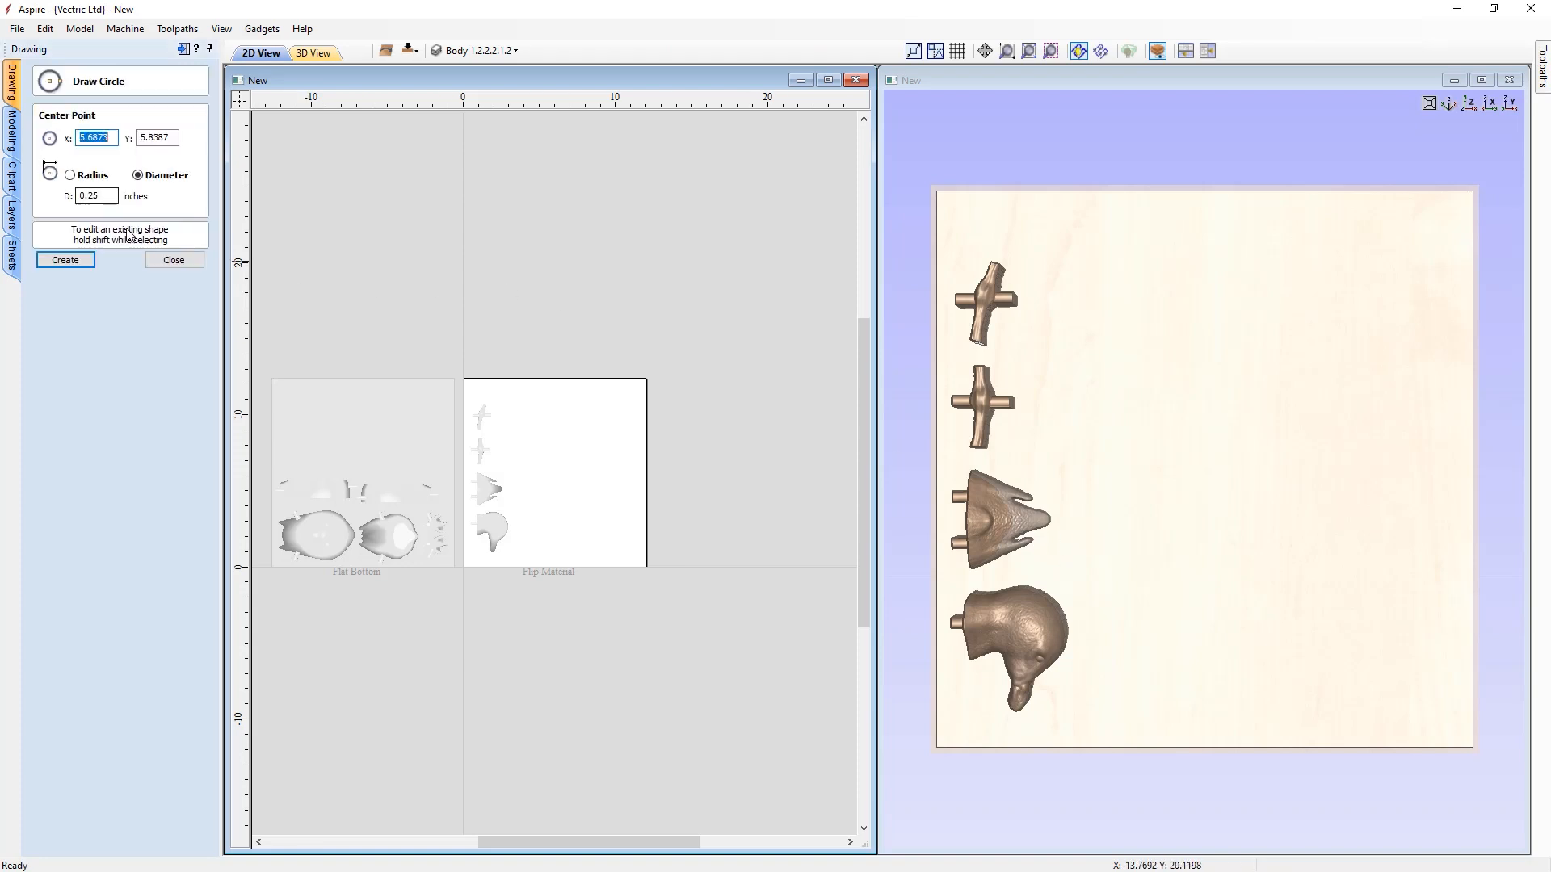
click(554, 393)
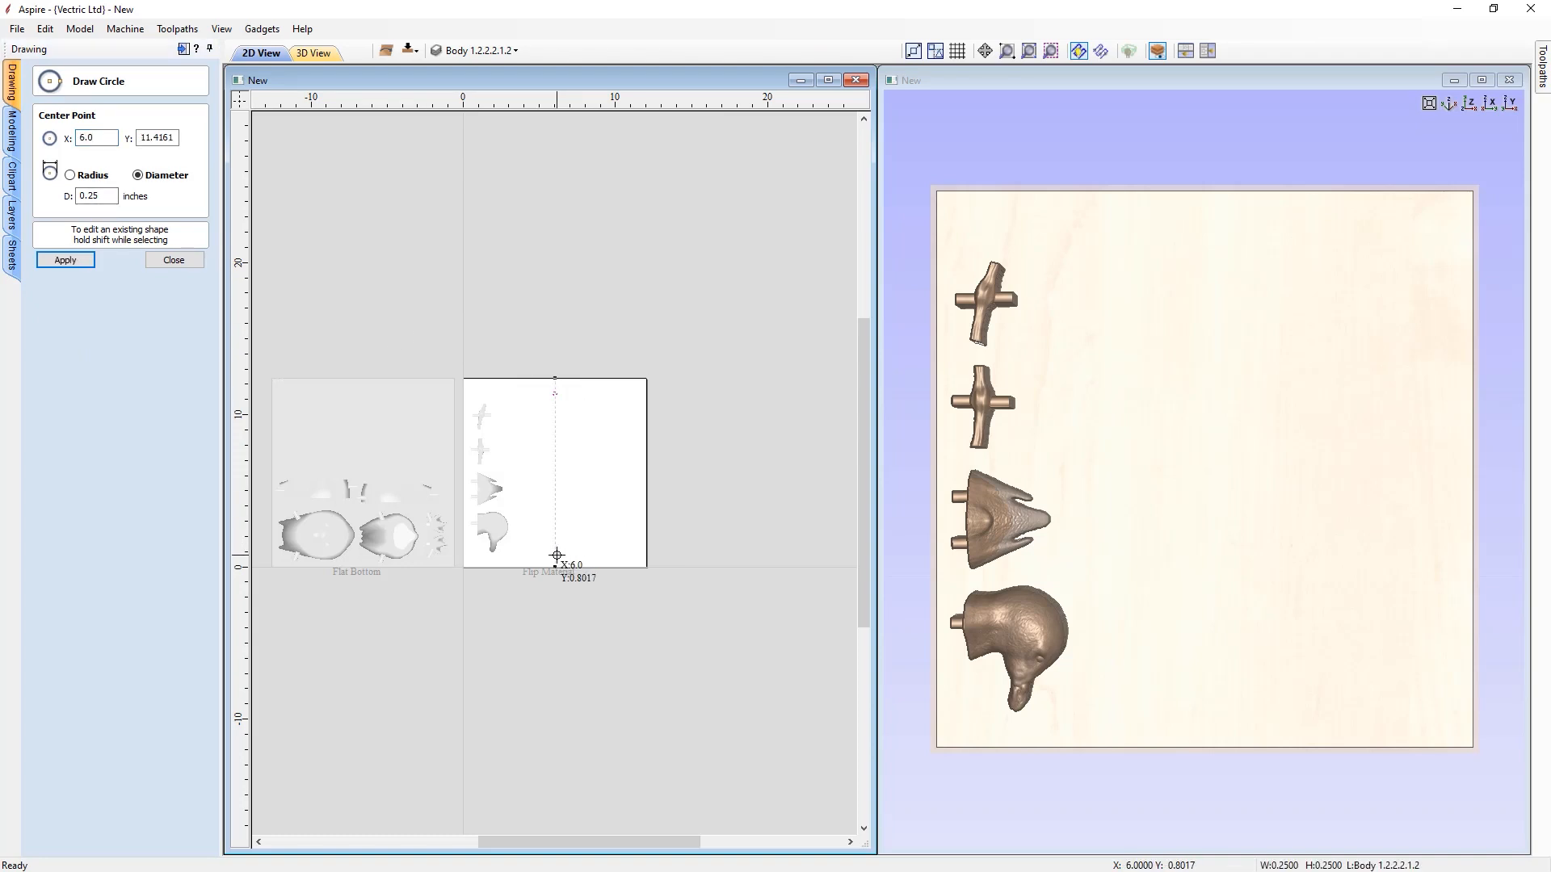
key(Escape)
- Create a mirrored copy of the circle across the job's horizontal centre line, near the sheet's lower edge
click(555, 396)
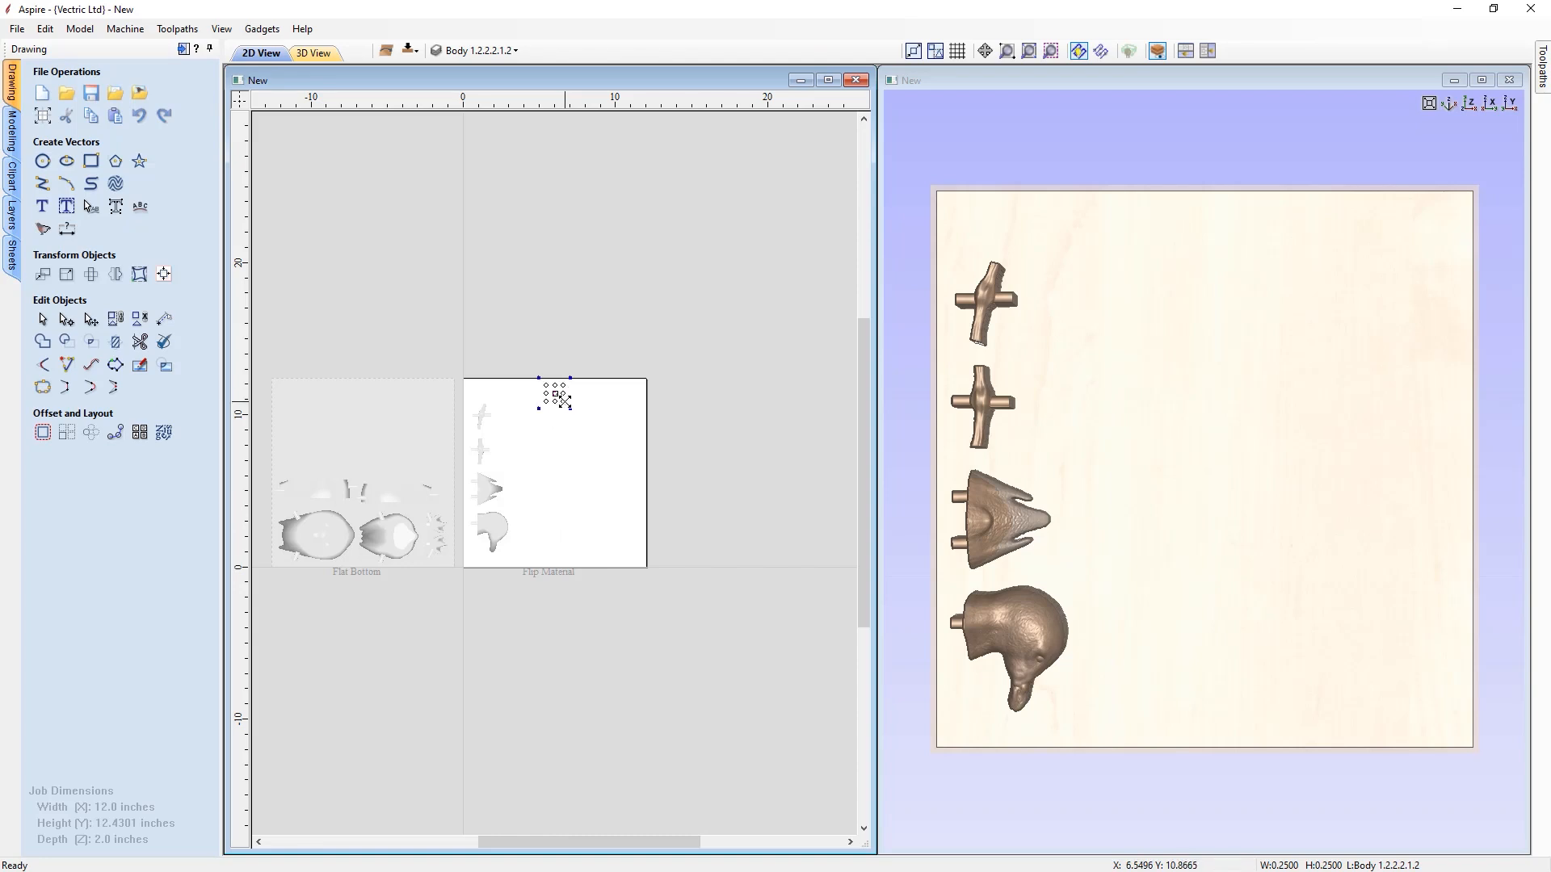
key(ctrl+shift+v)
click(566, 598)
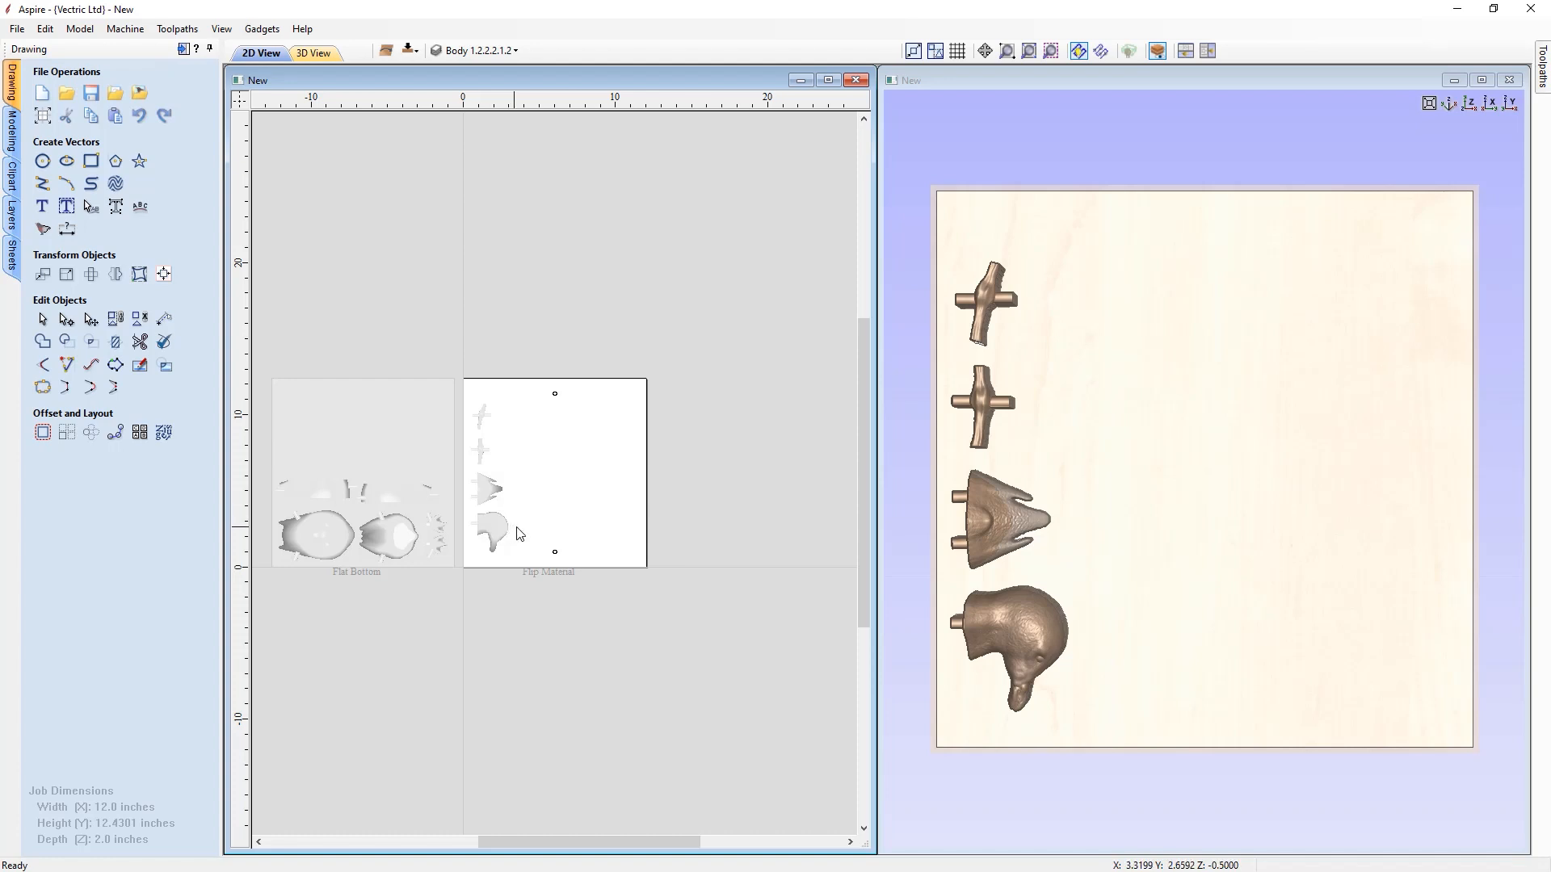
- Activate the Flat Bottom sheet and position its model at the bottom of the material, with a 0.0-inch gap below it
click(10, 133)
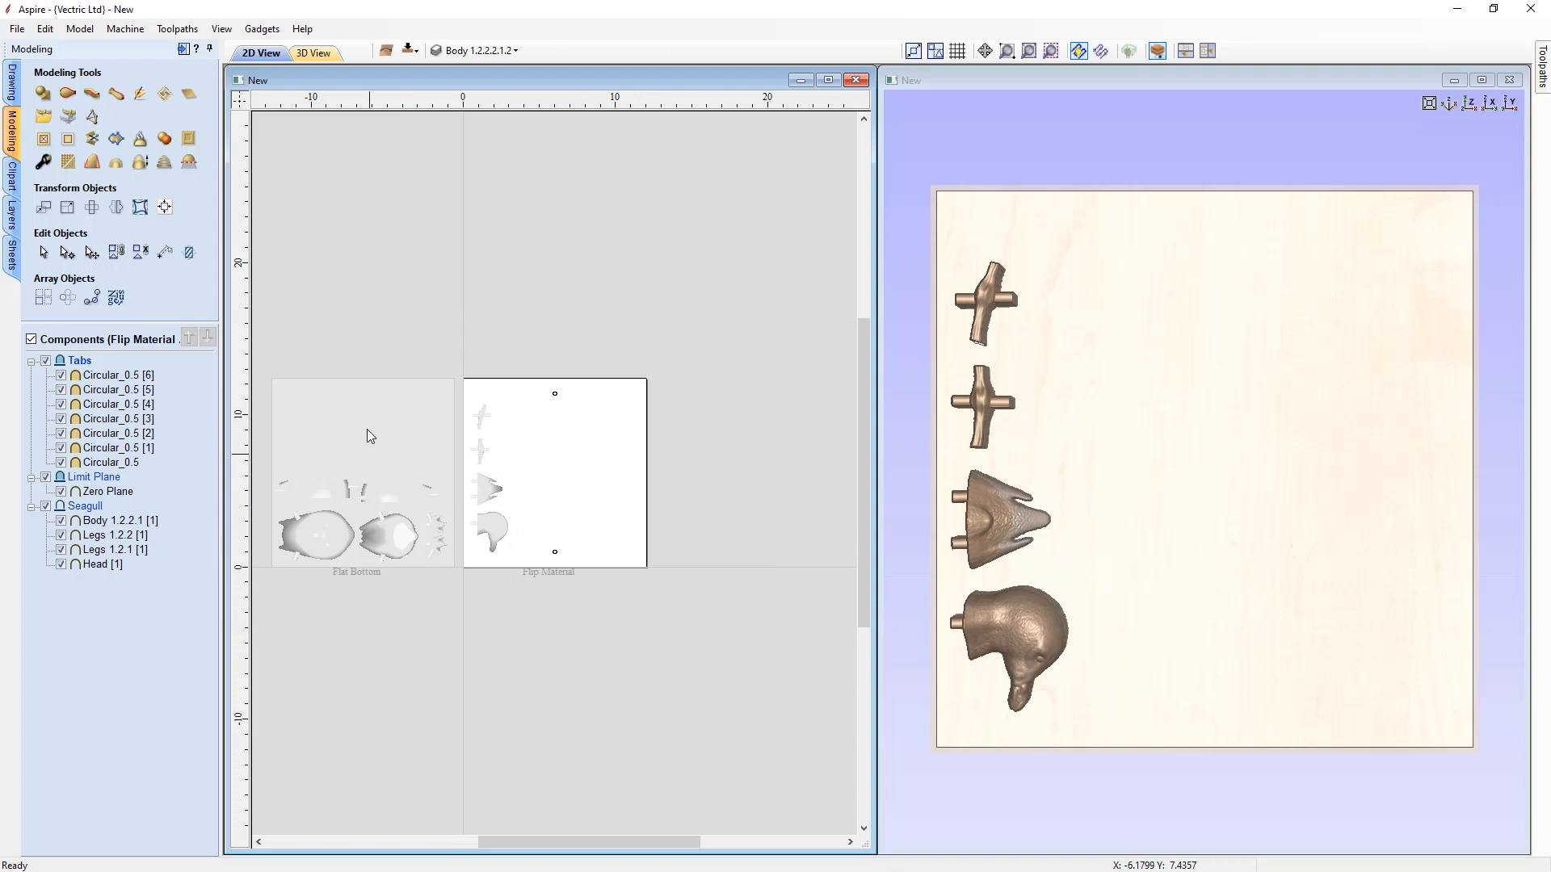
click(379, 404)
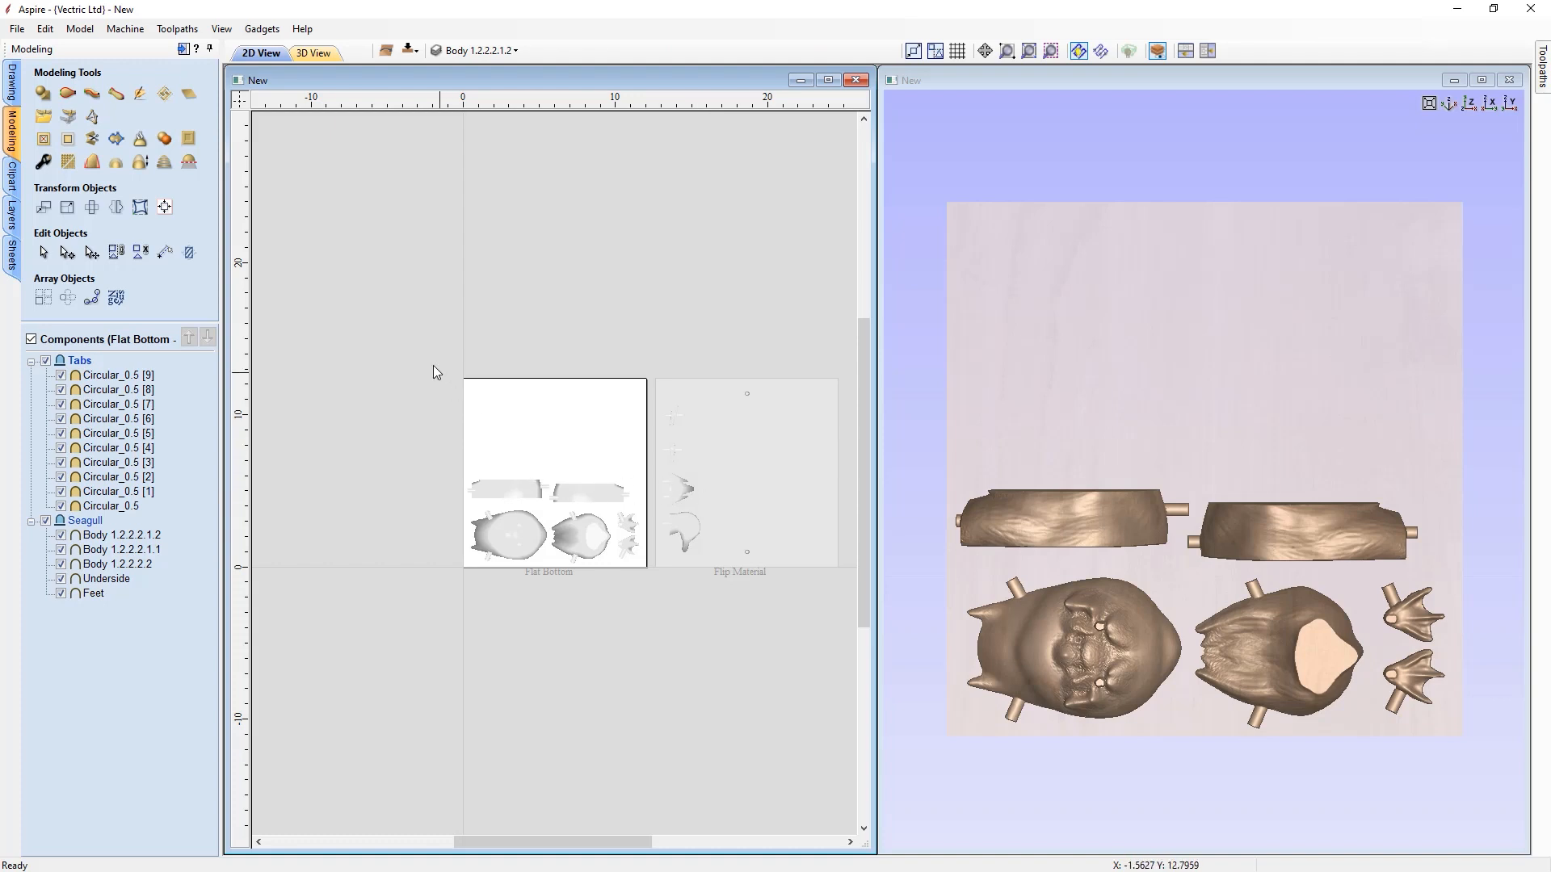
click(183, 50)
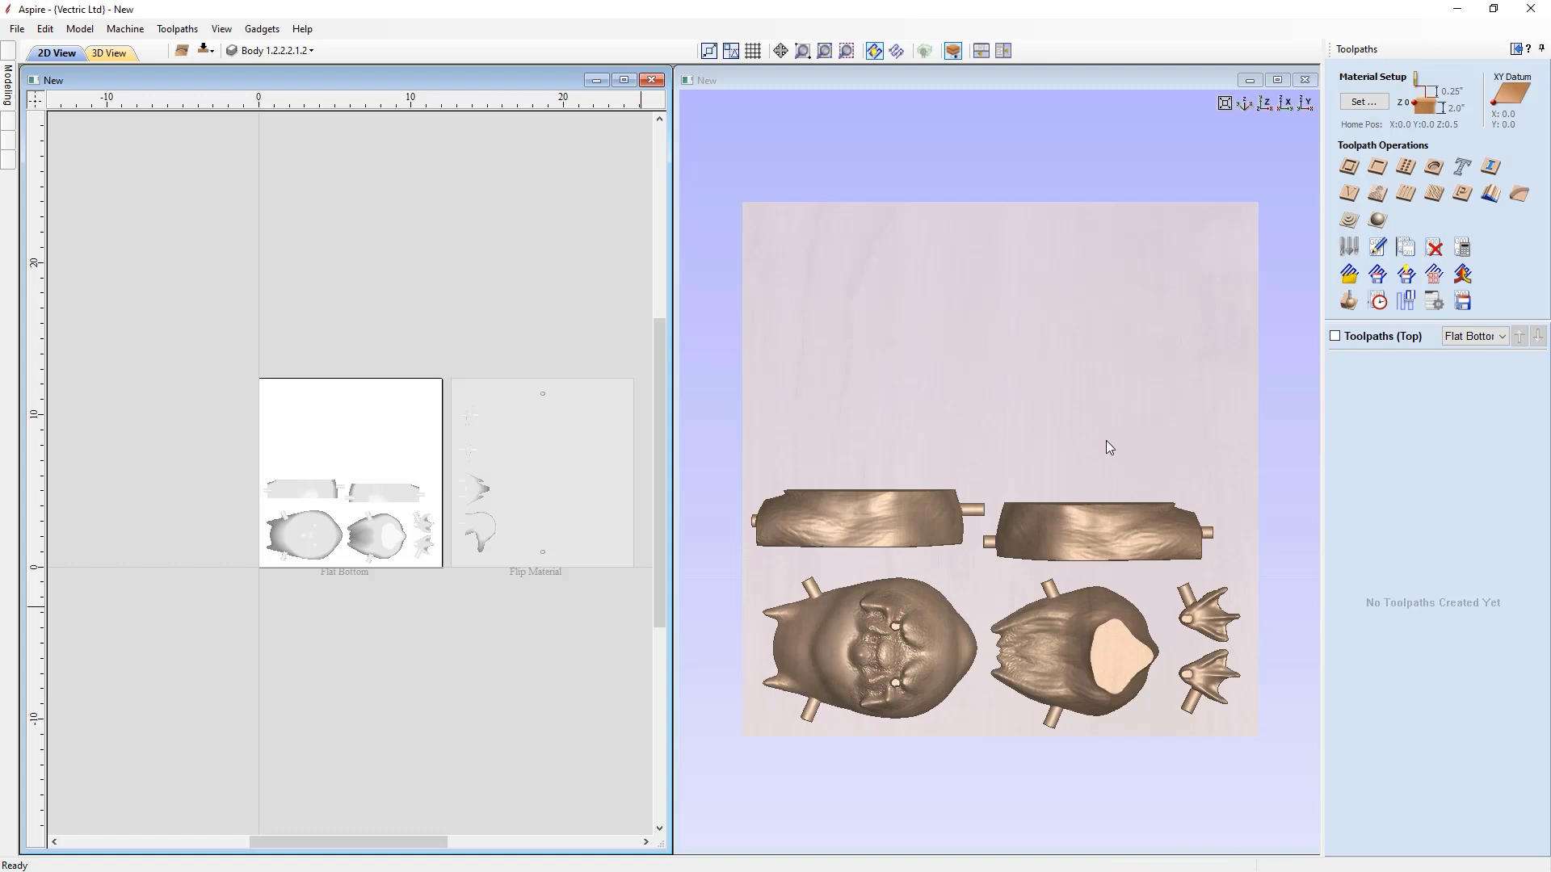
click(1364, 102)
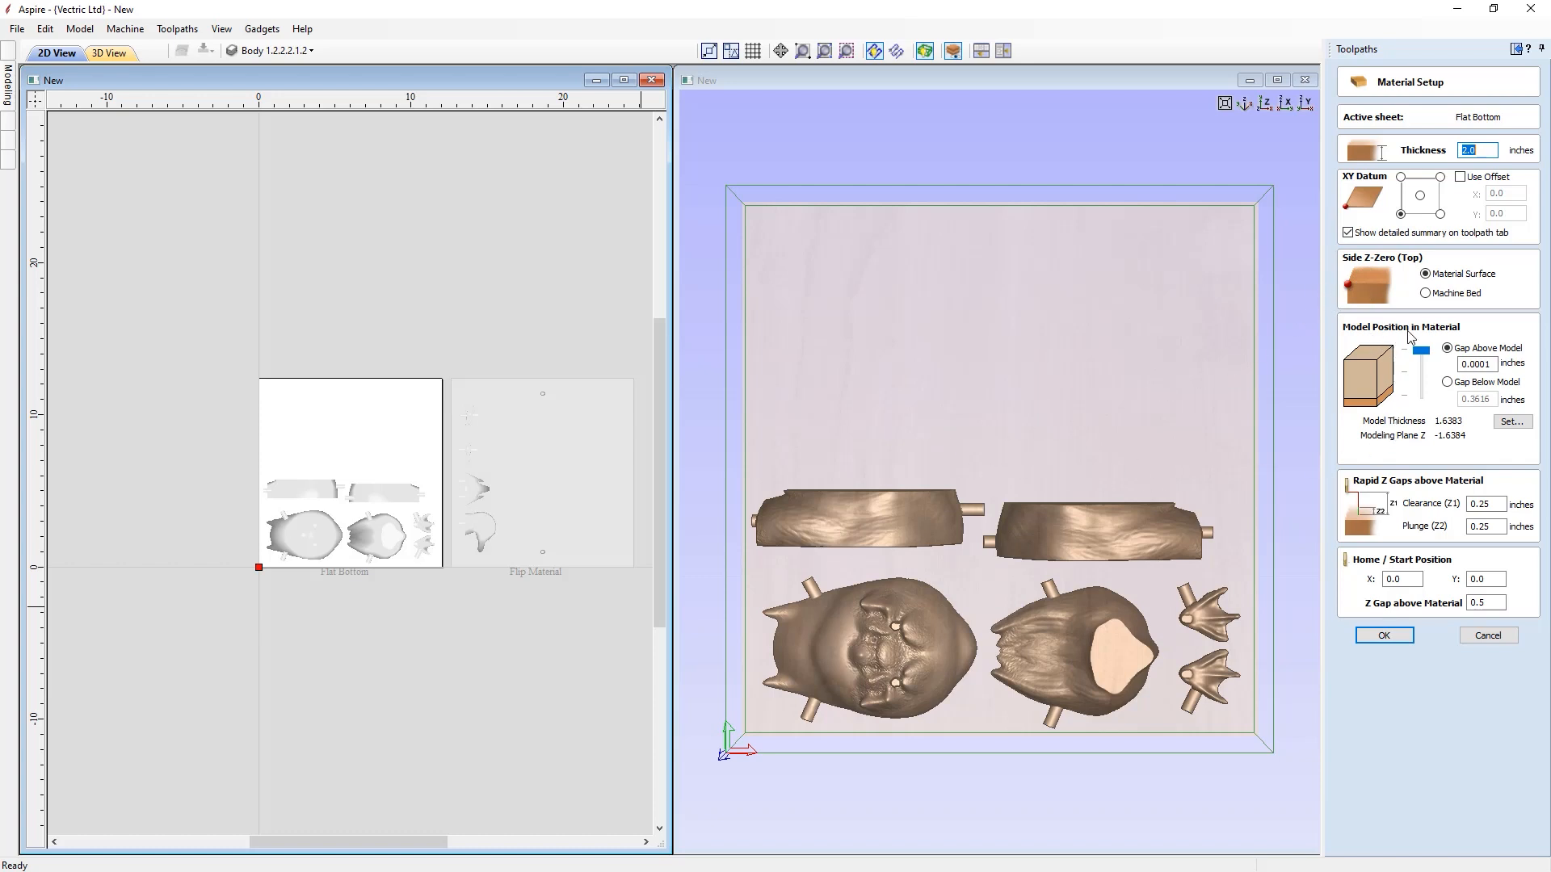
drag(1419, 350, 1420, 394)
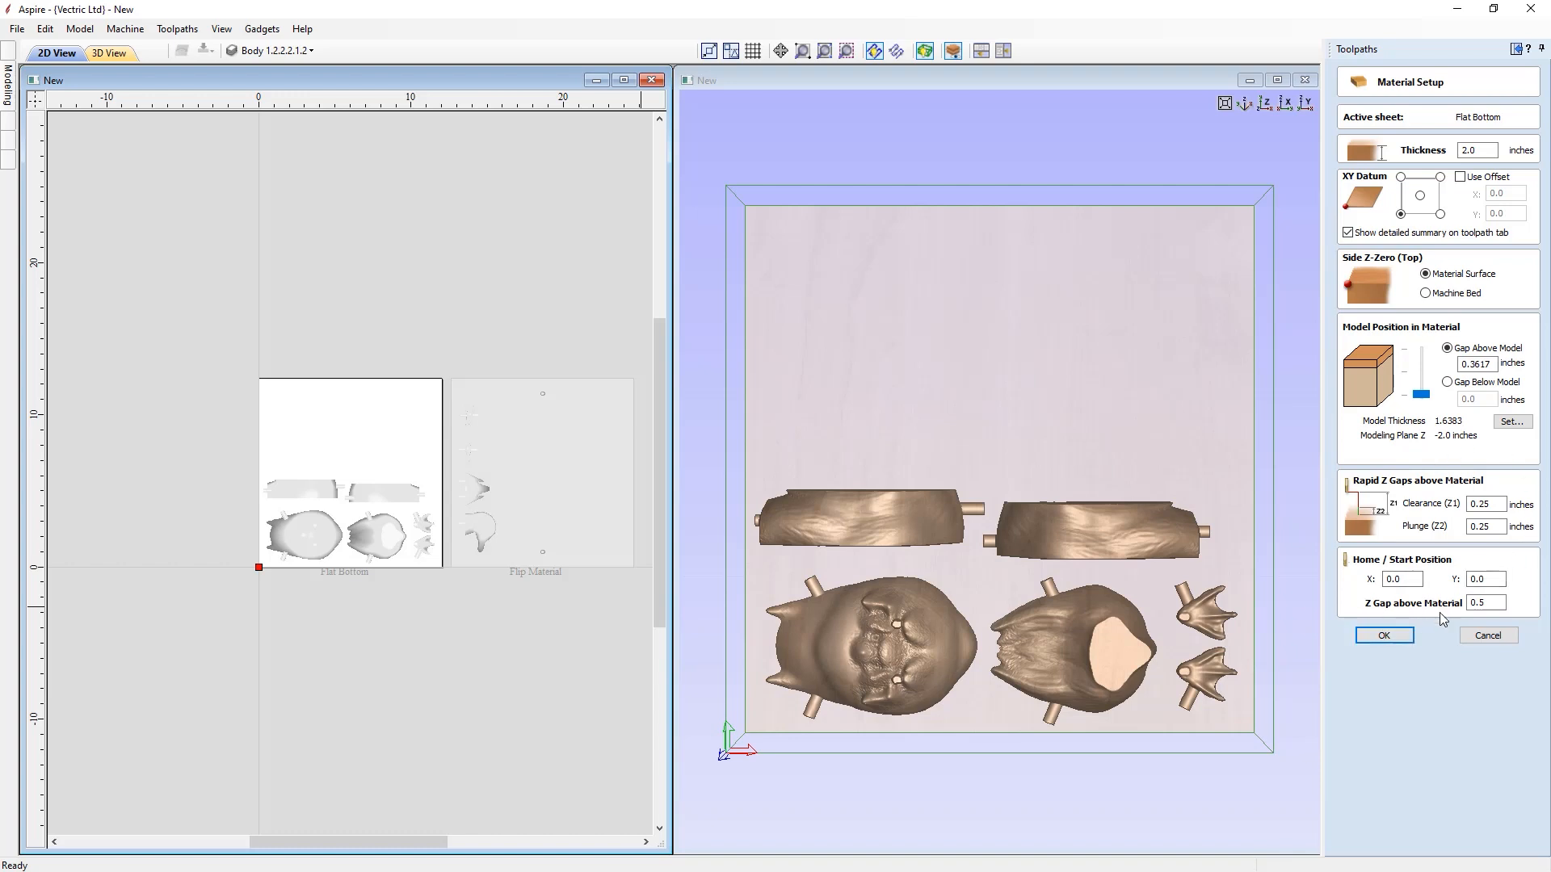
click(1384, 636)
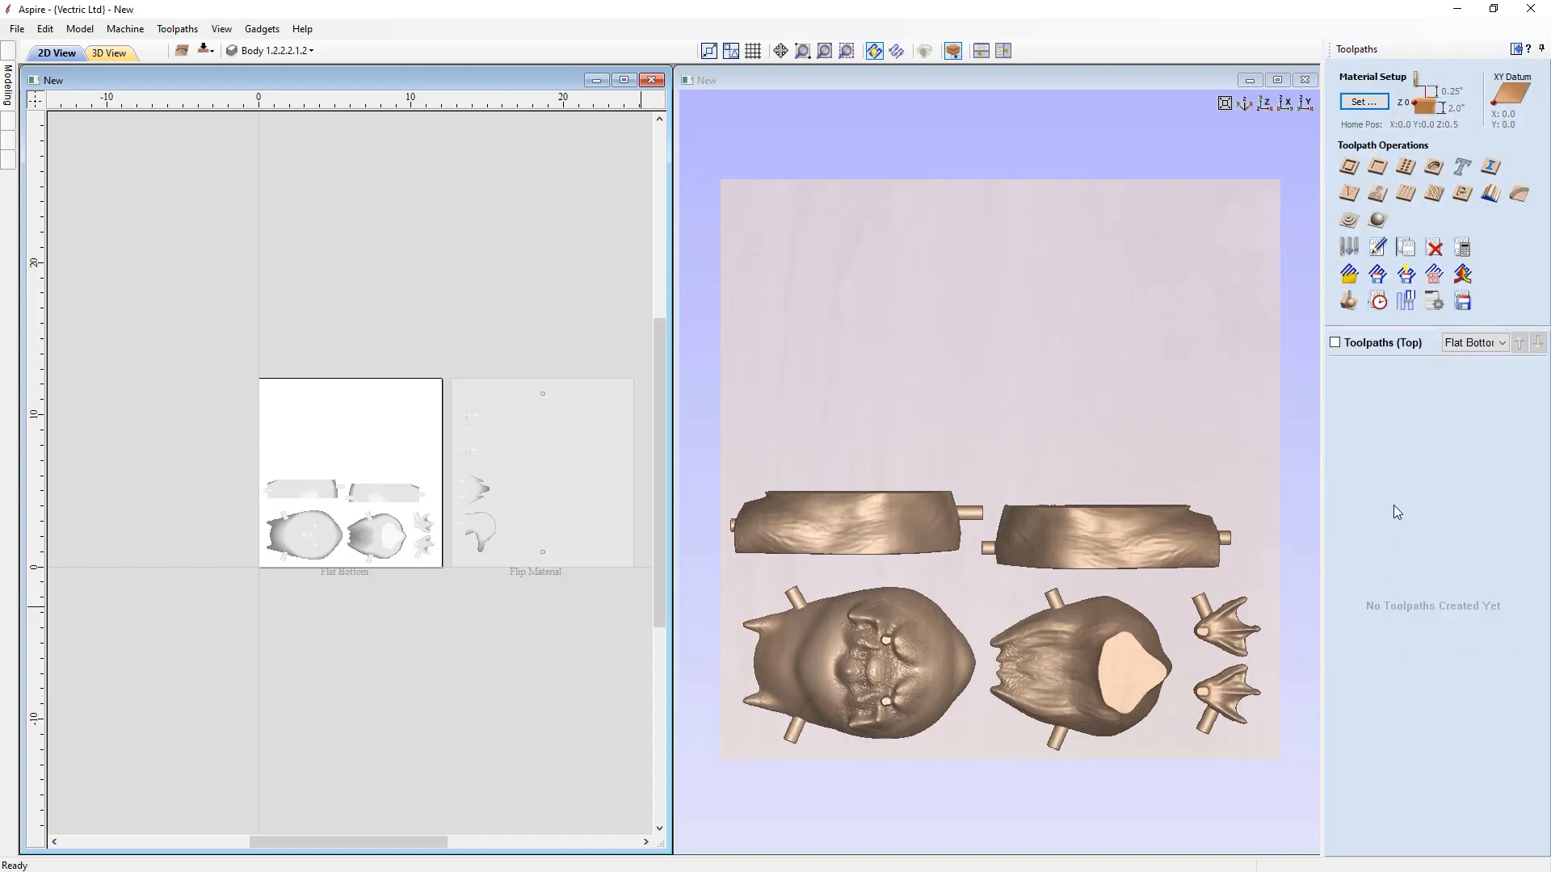
- Calculate a rough machining toolpath named 3D Roughing, limited to the Seagull level with a 0.15-inch boundary offset and the Z Level strategy
click(1349, 222)
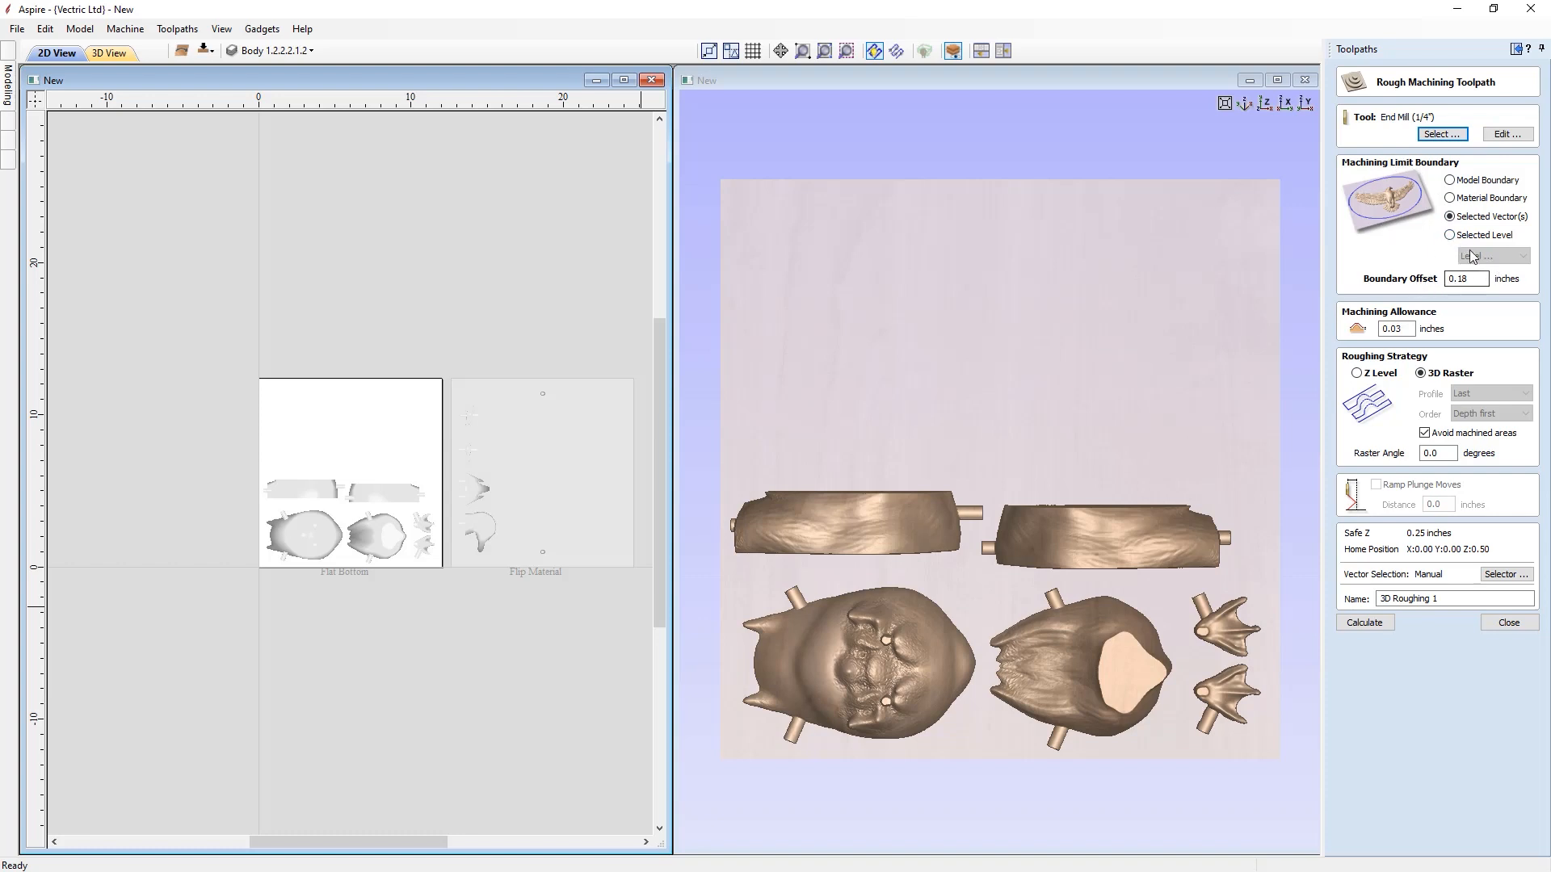
click(1451, 236)
click(1484, 256)
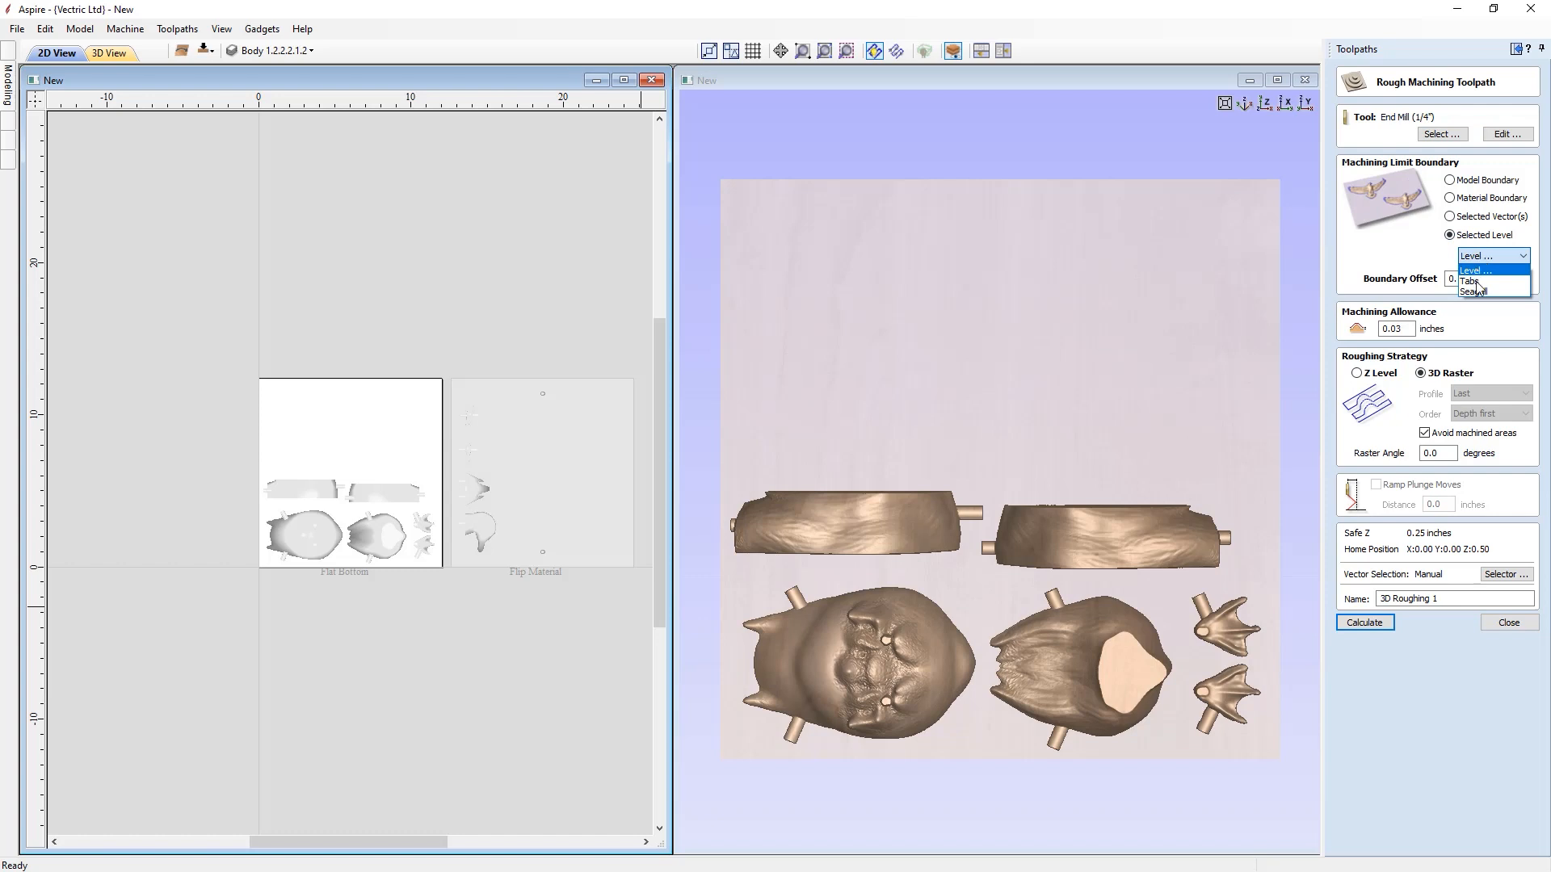
click(1485, 292)
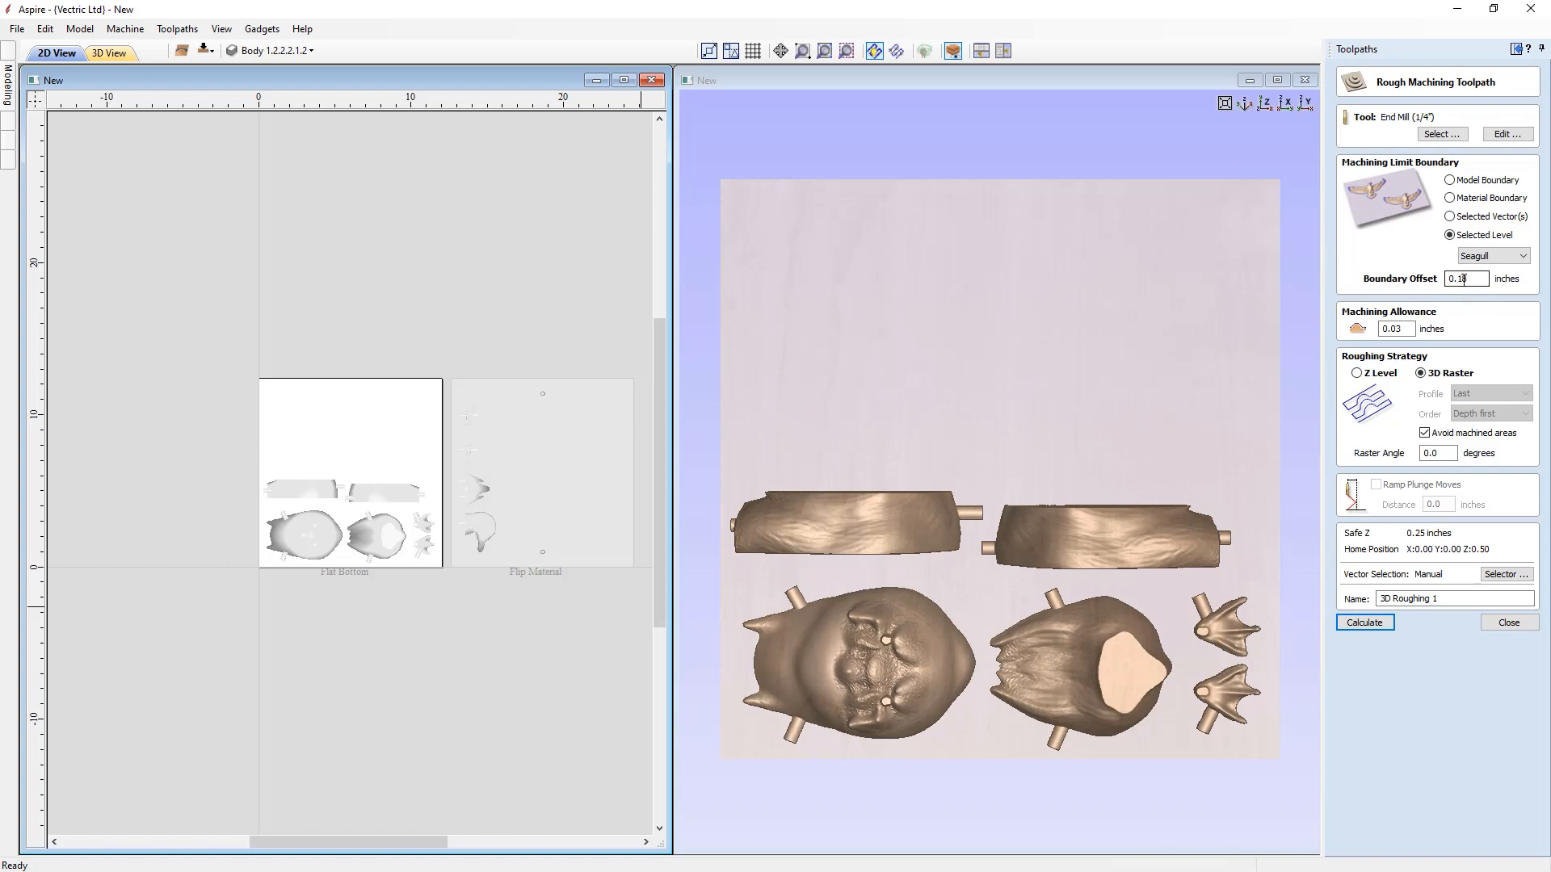
drag(1463, 278, 1475, 281)
click(1366, 376)
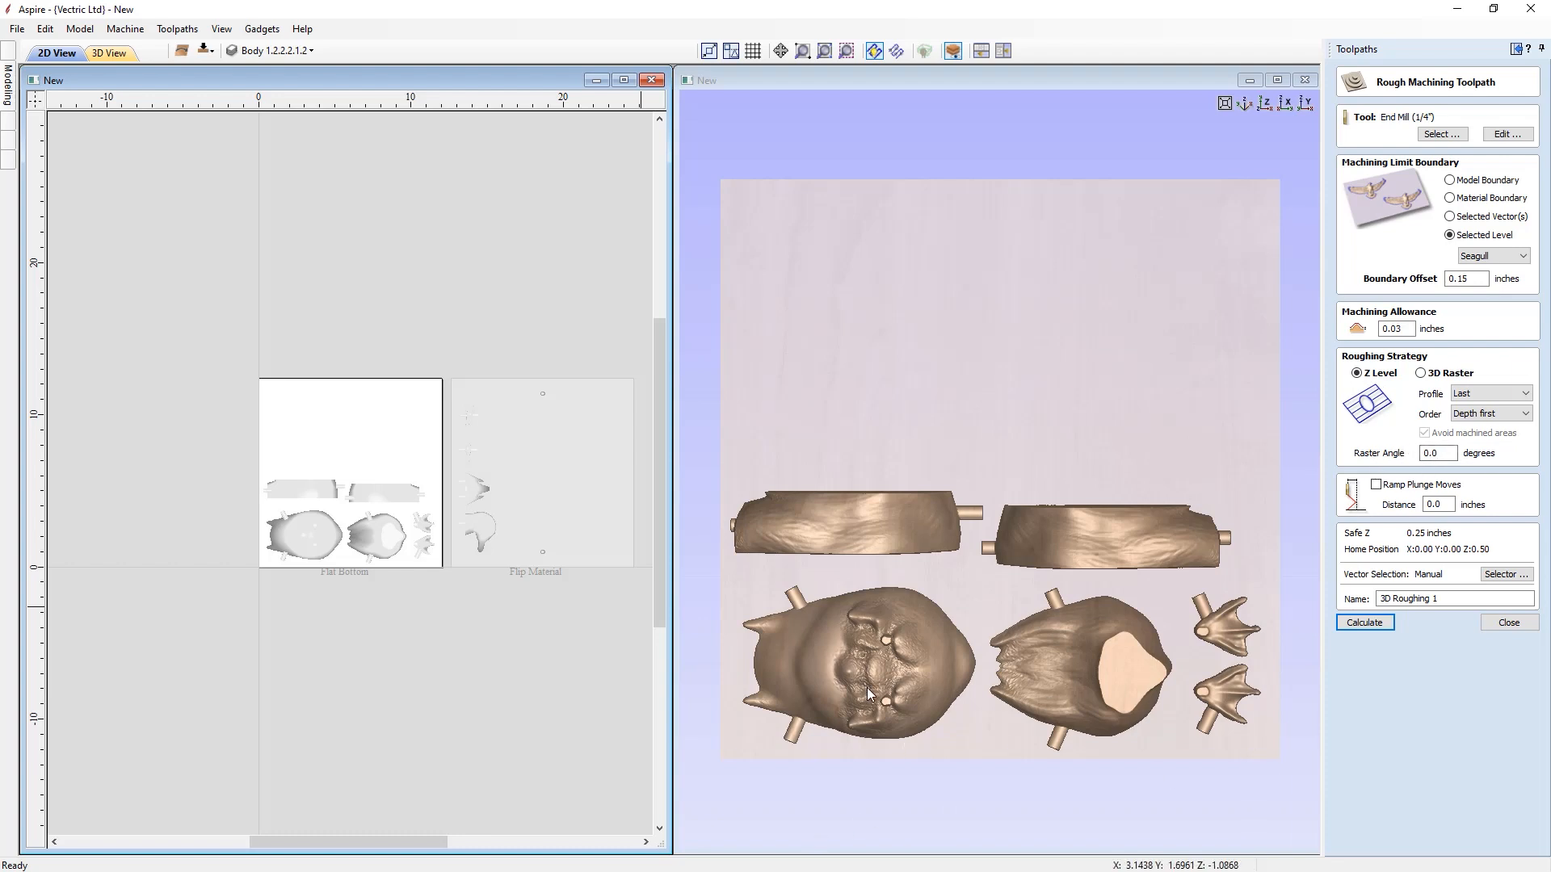
click(1454, 598)
click(1382, 618)
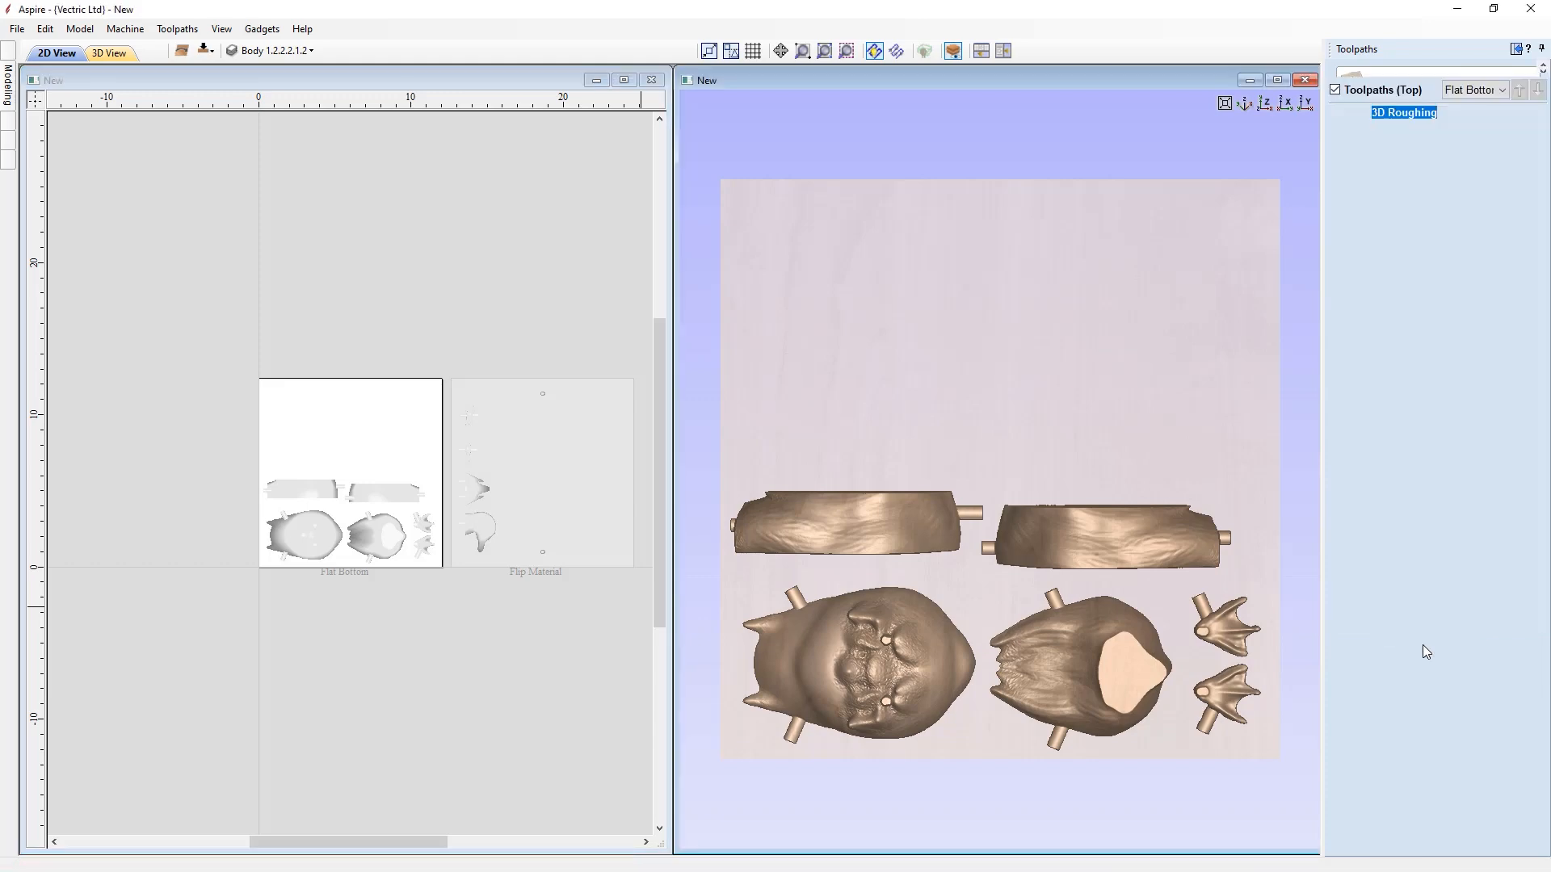
- Preview the 3D Roughing toolpath on the Flat Bottom sheet and close the preview
click(1446, 266)
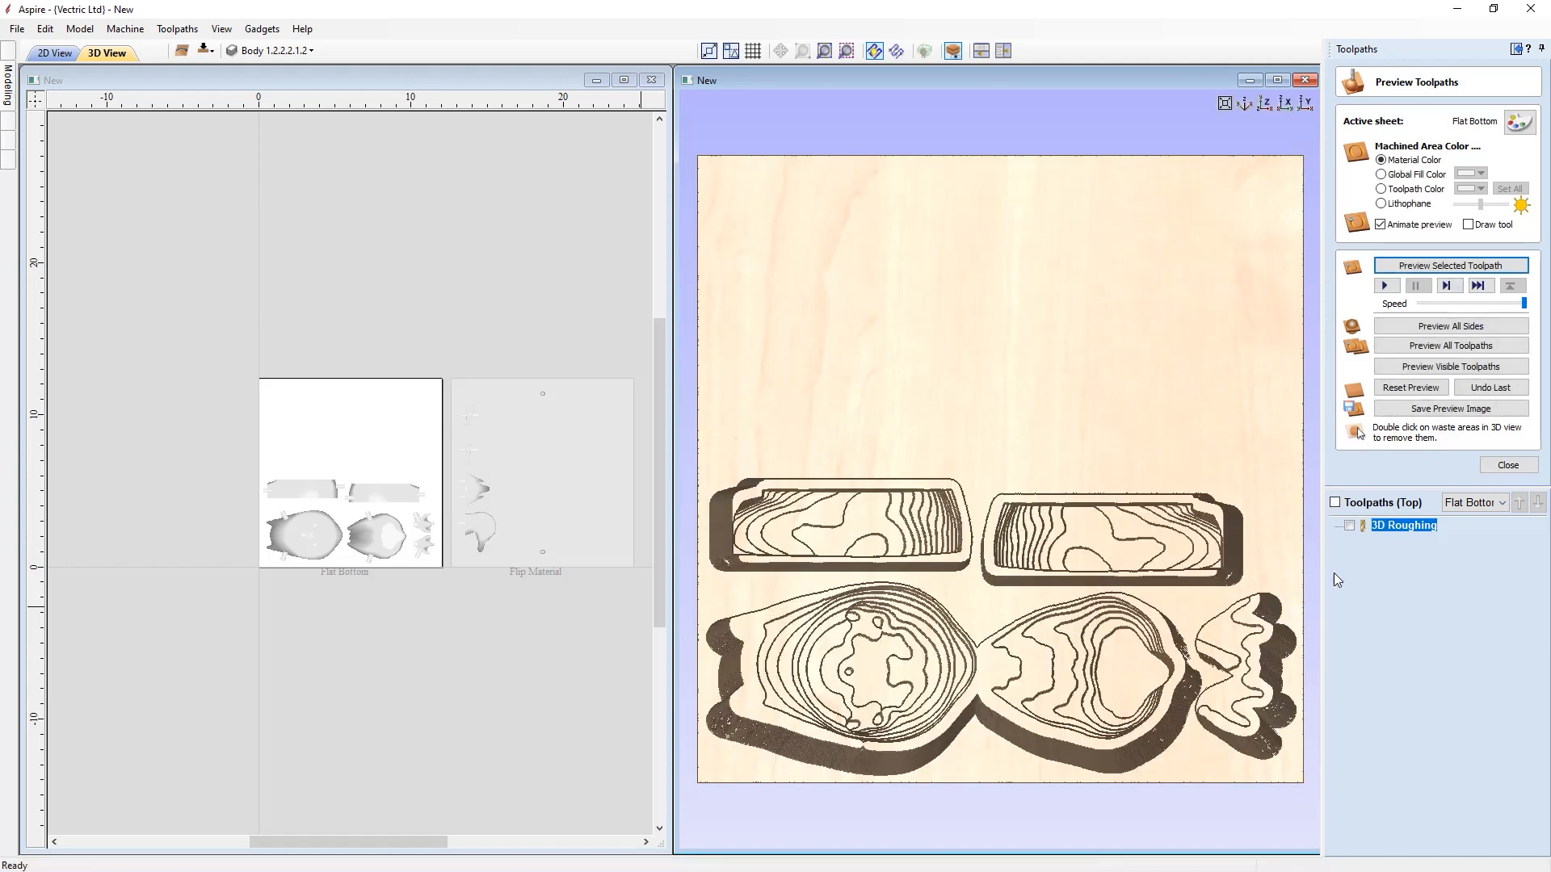
mouse_move(1146, 617)
mouse_down()
mouse_move(1031, 578)
mouse_move(1155, 610)
mouse_up()
click(1507, 466)
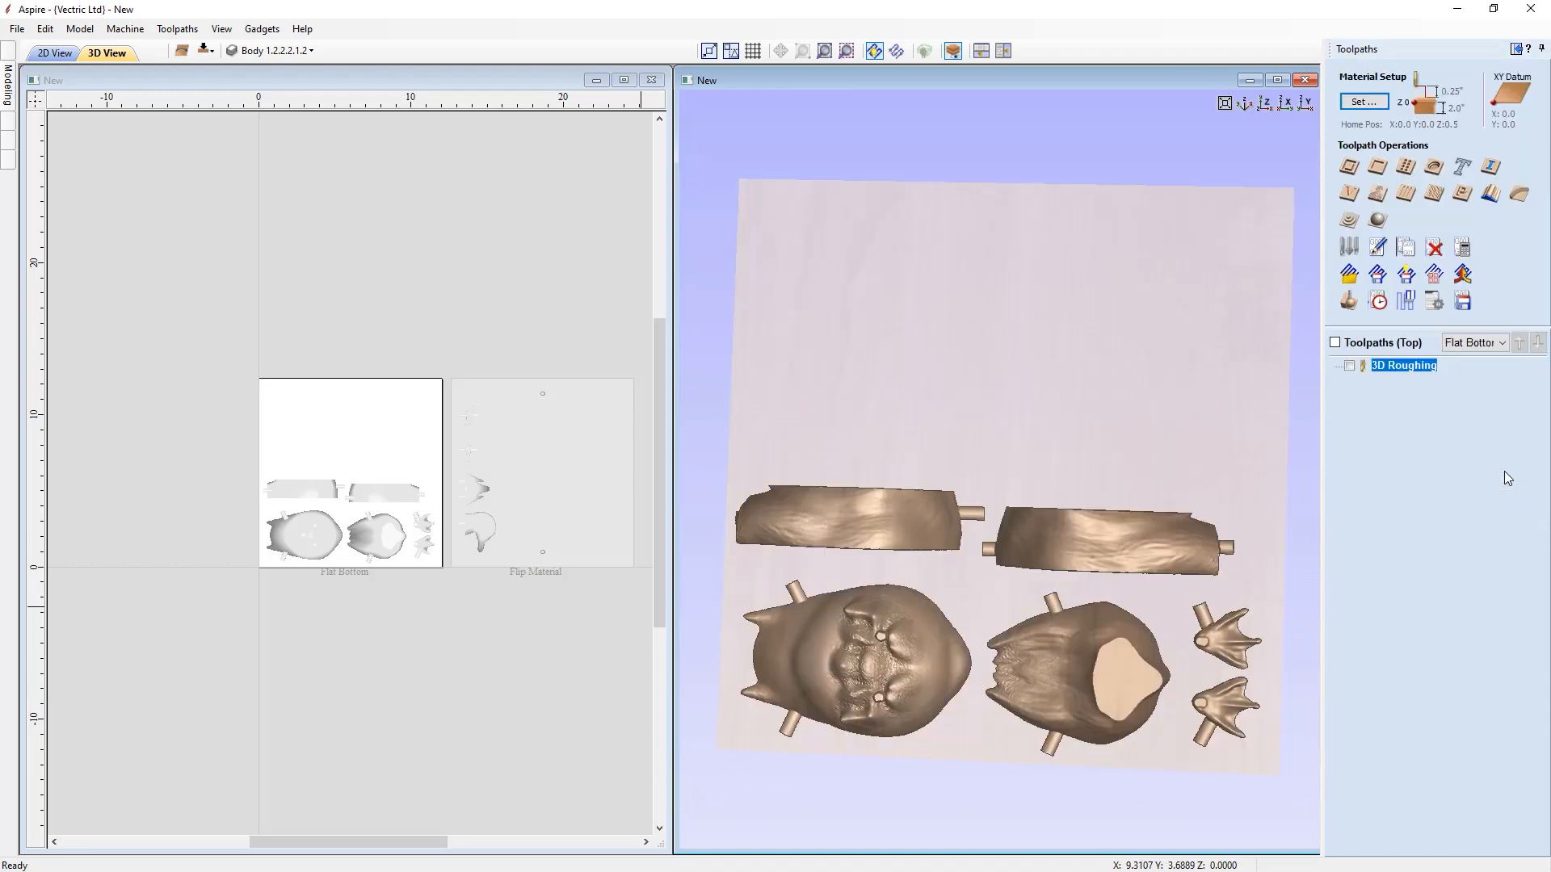
- Calculate a finish machining toolpath named 3D Finish, with the machining boundary limited to the Seagull level
click(1378, 221)
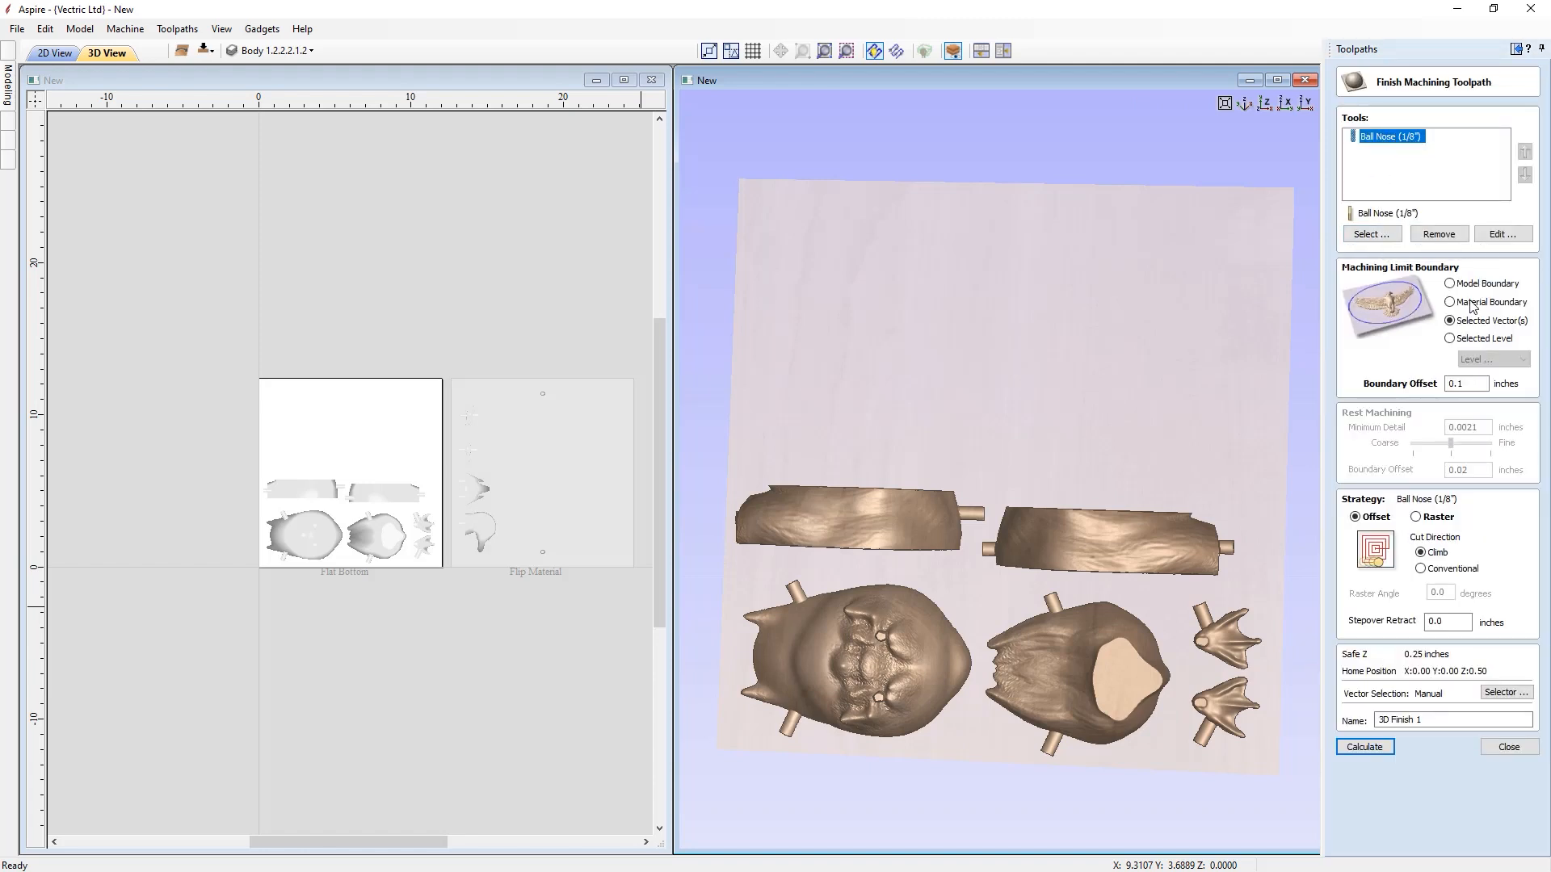
click(1450, 338)
click(1493, 359)
click(1480, 396)
click(1463, 385)
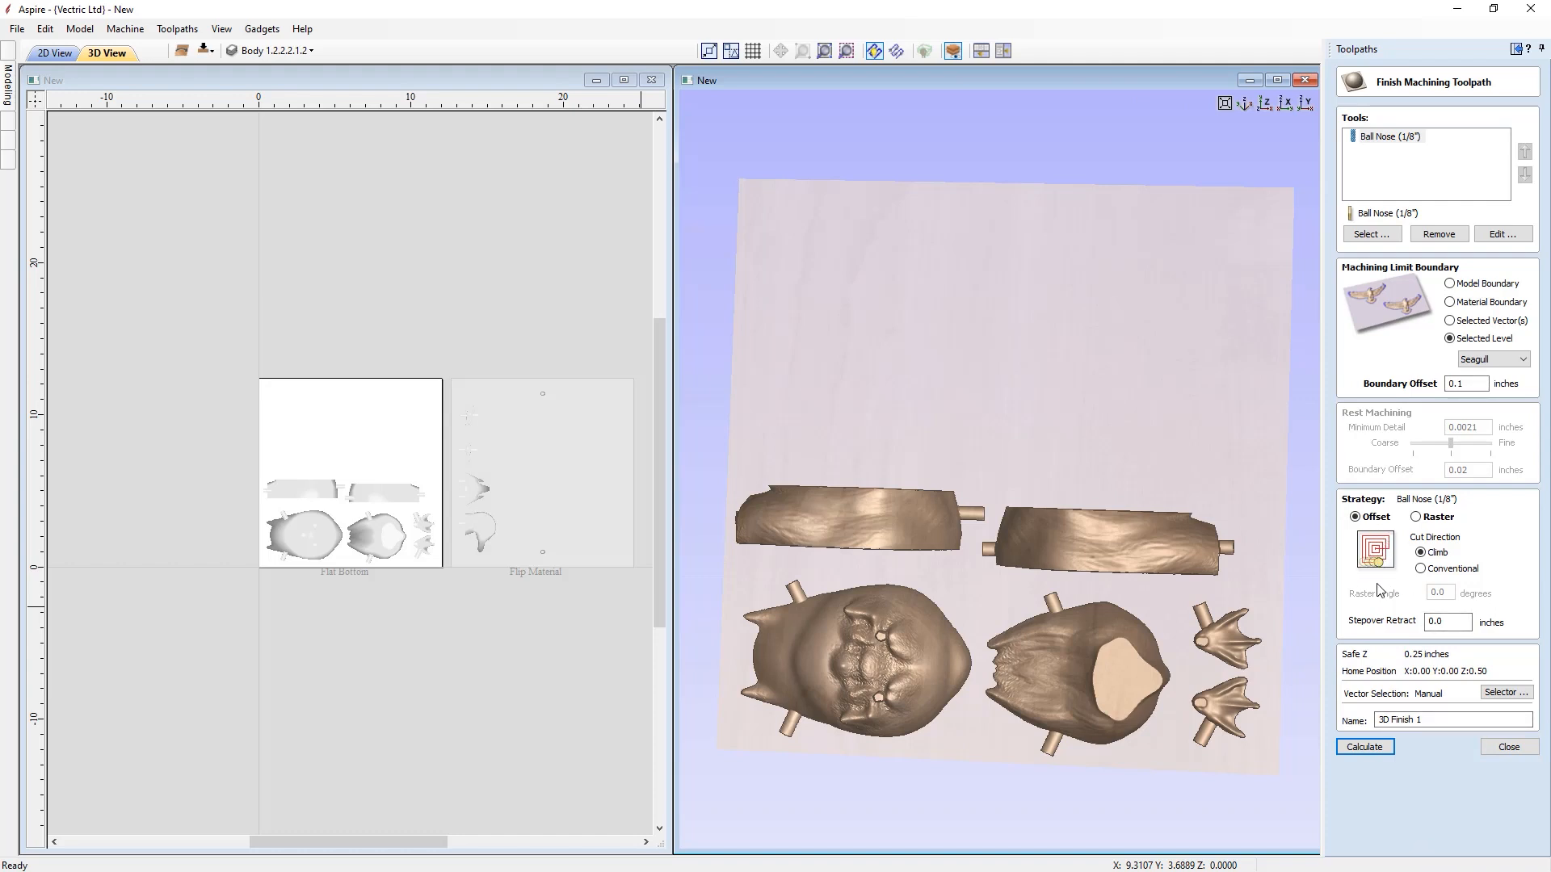
click(1427, 720)
click(1364, 747)
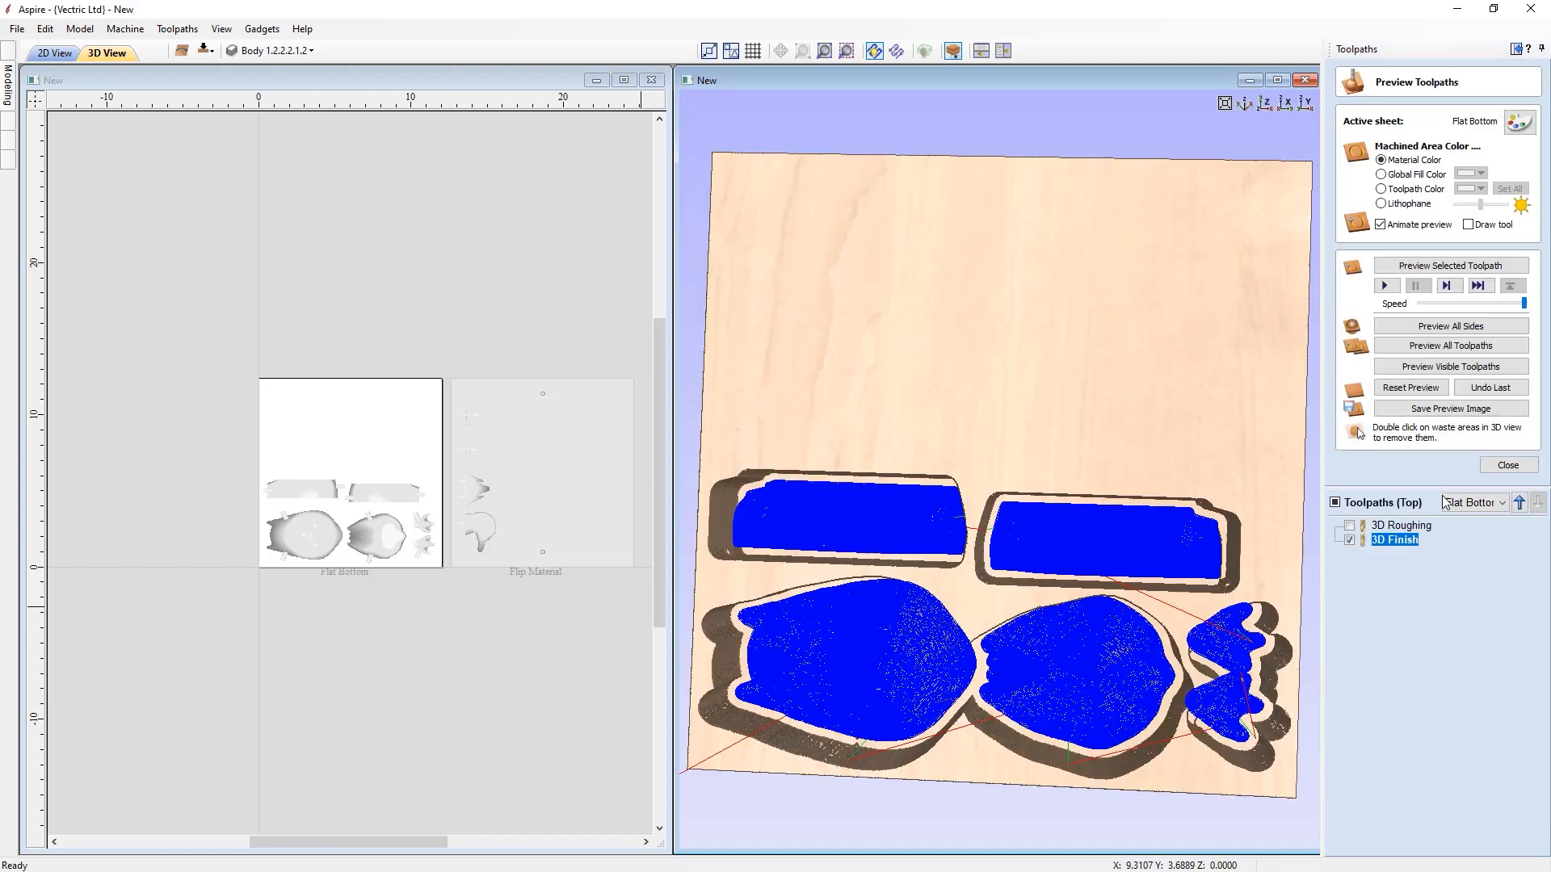
- Preview the 3D Finish toolpath and examine the carved parts and their tabs from several angles
click(1427, 264)
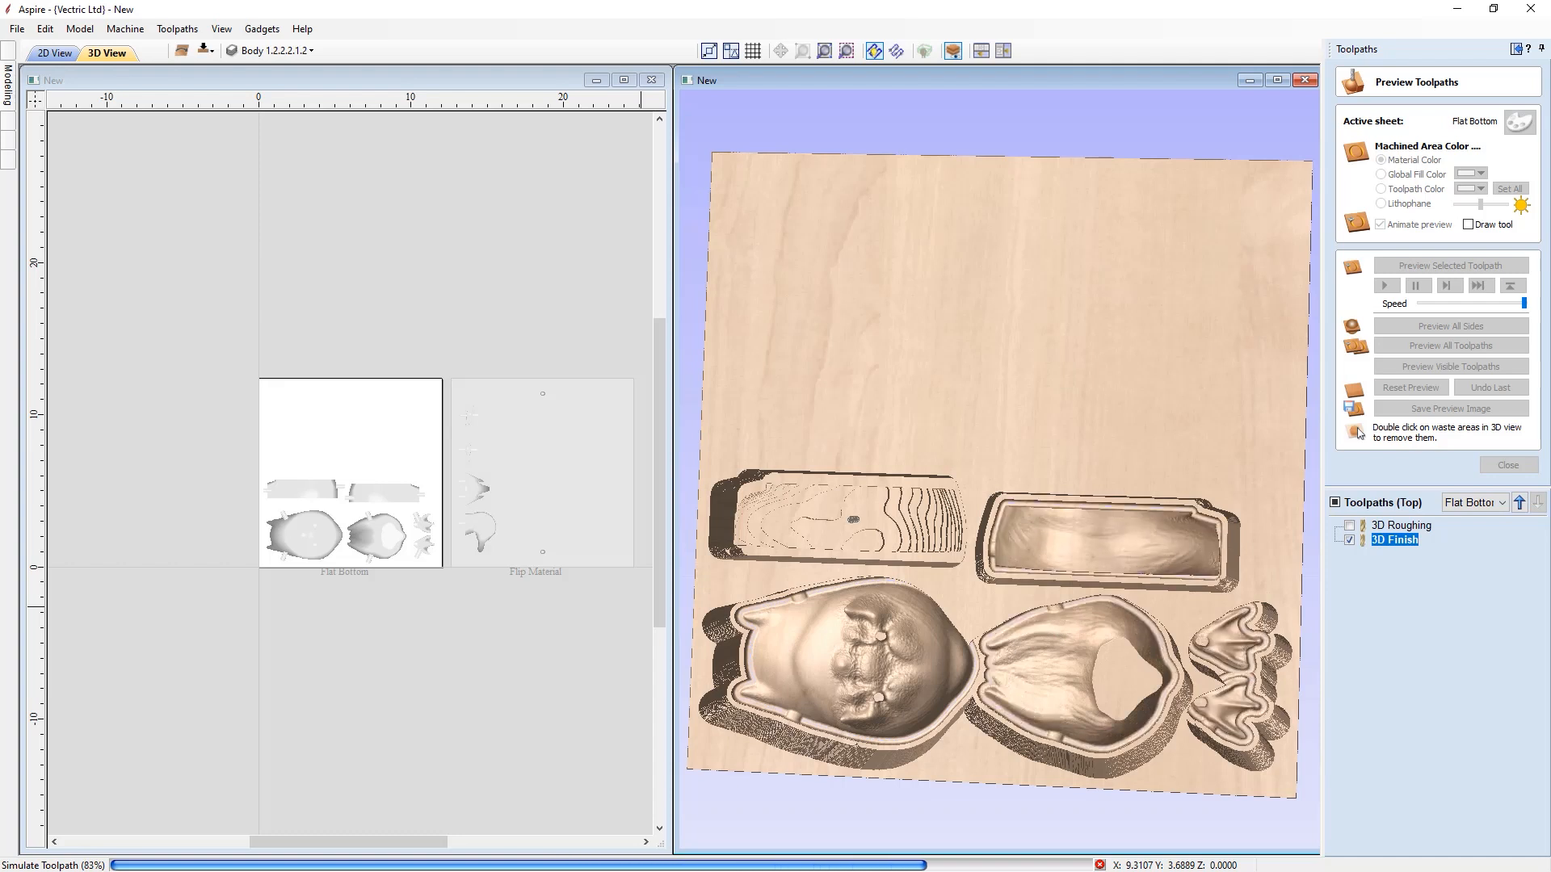
drag(1059, 581, 1078, 549)
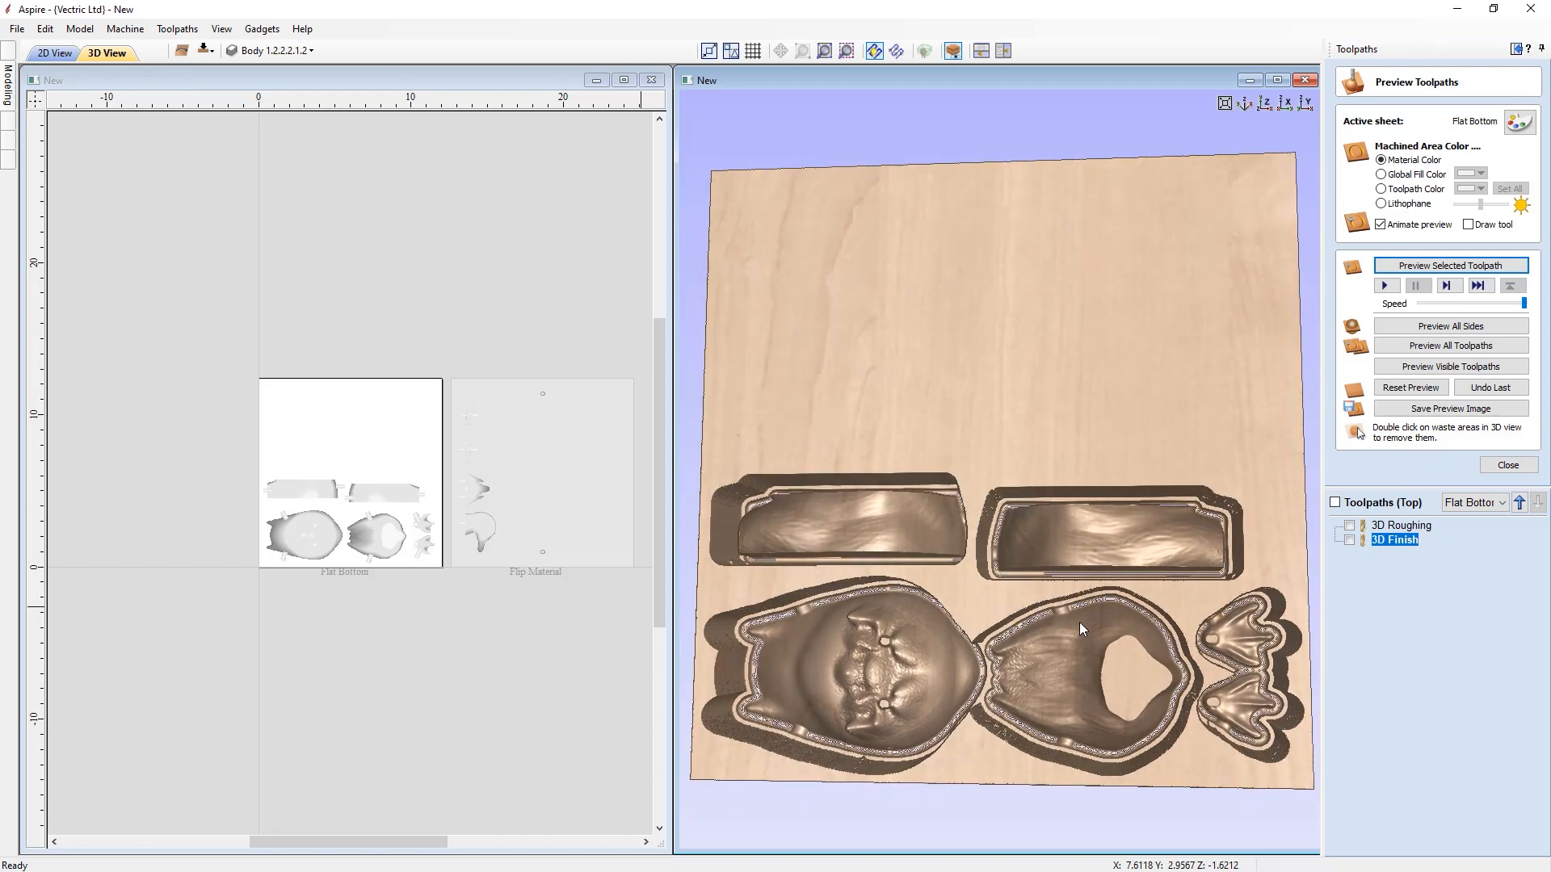
mouse_move(1161, 657)
mouse_down()
mouse_move(1058, 642)
mouse_move(1170, 667)
mouse_up()
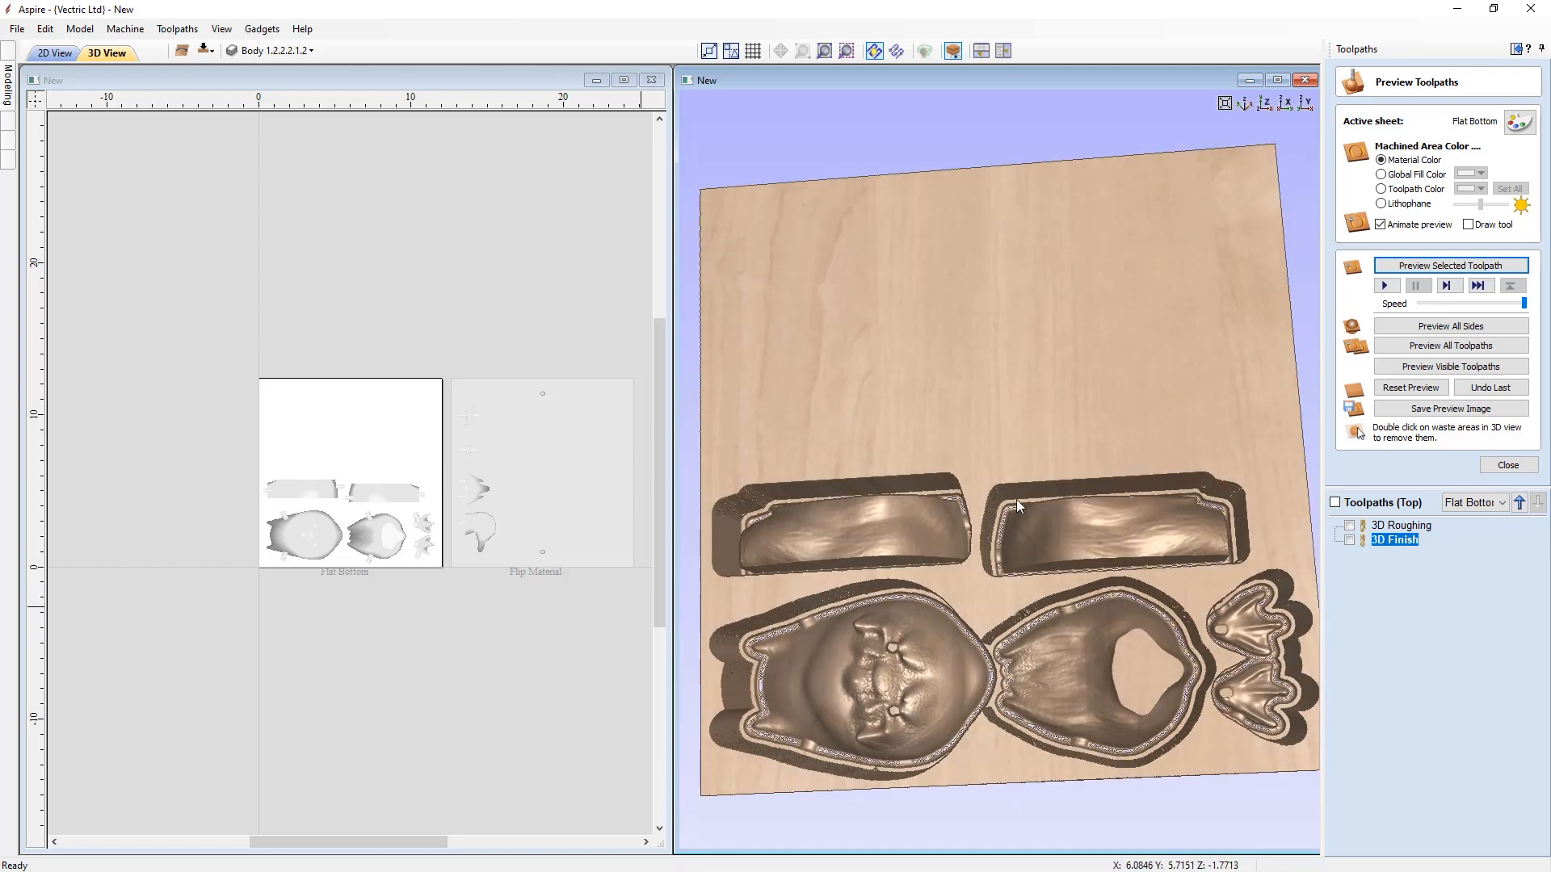
drag(1097, 557, 1021, 520)
drag(1016, 600, 1082, 638)
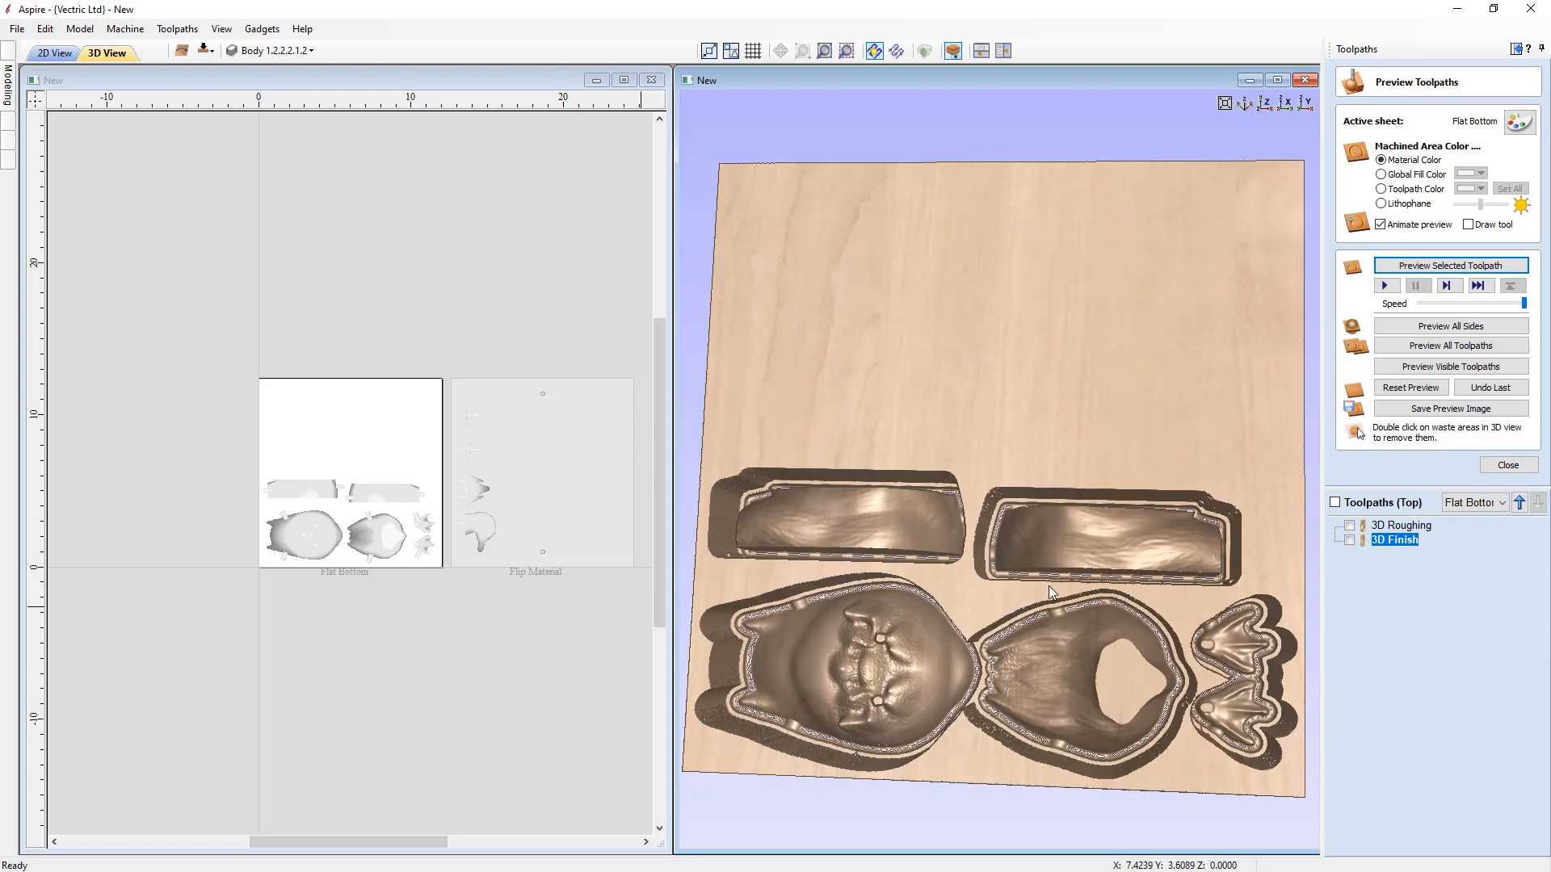
drag(1019, 519, 986, 617)
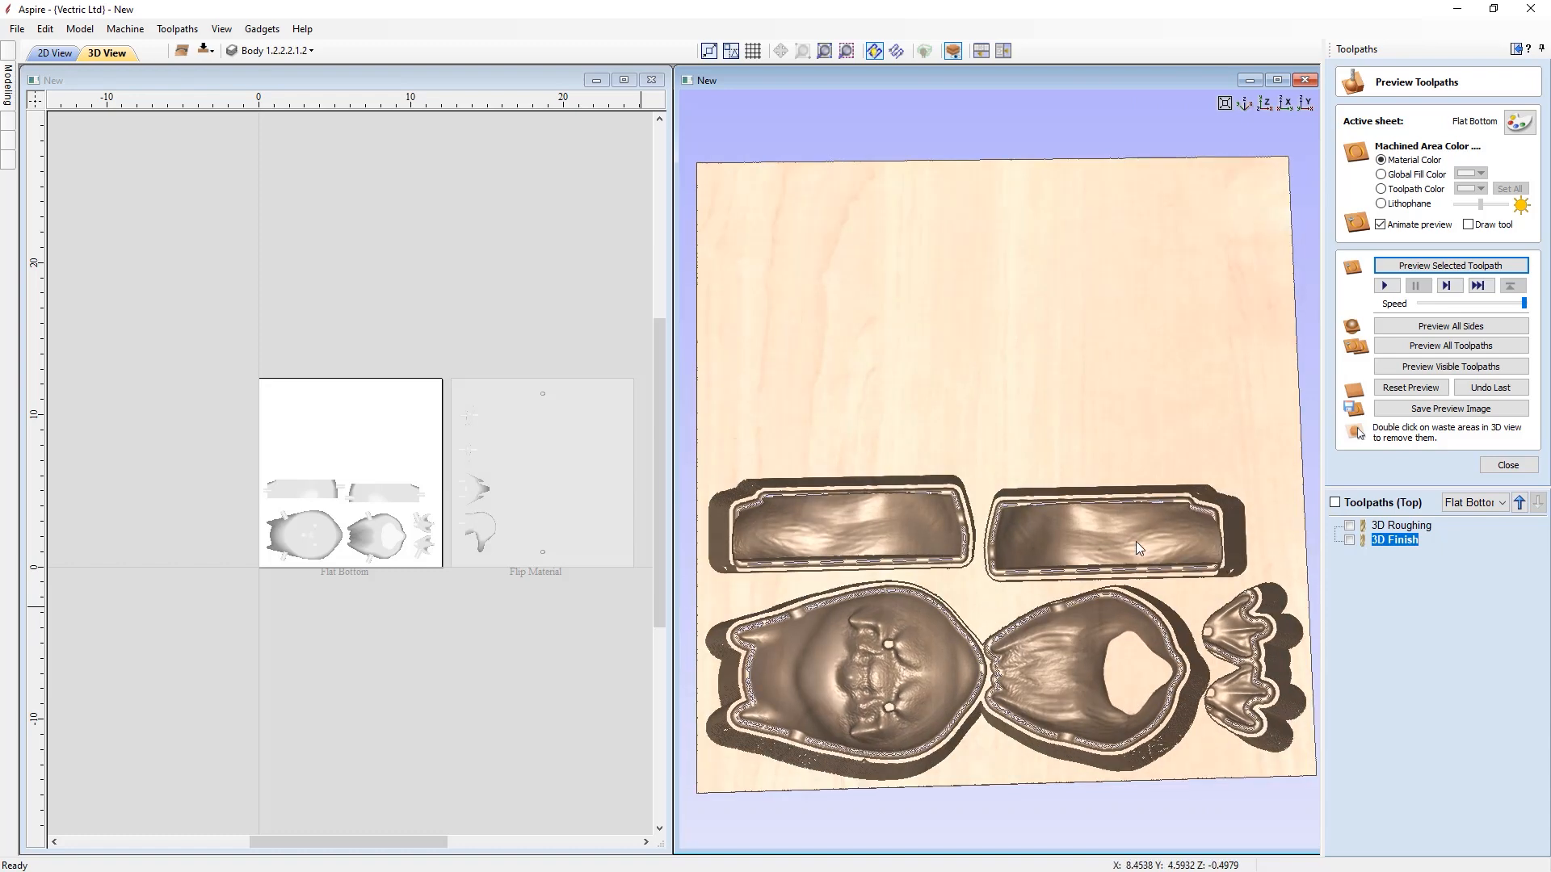
drag(1292, 557, 1070, 574)
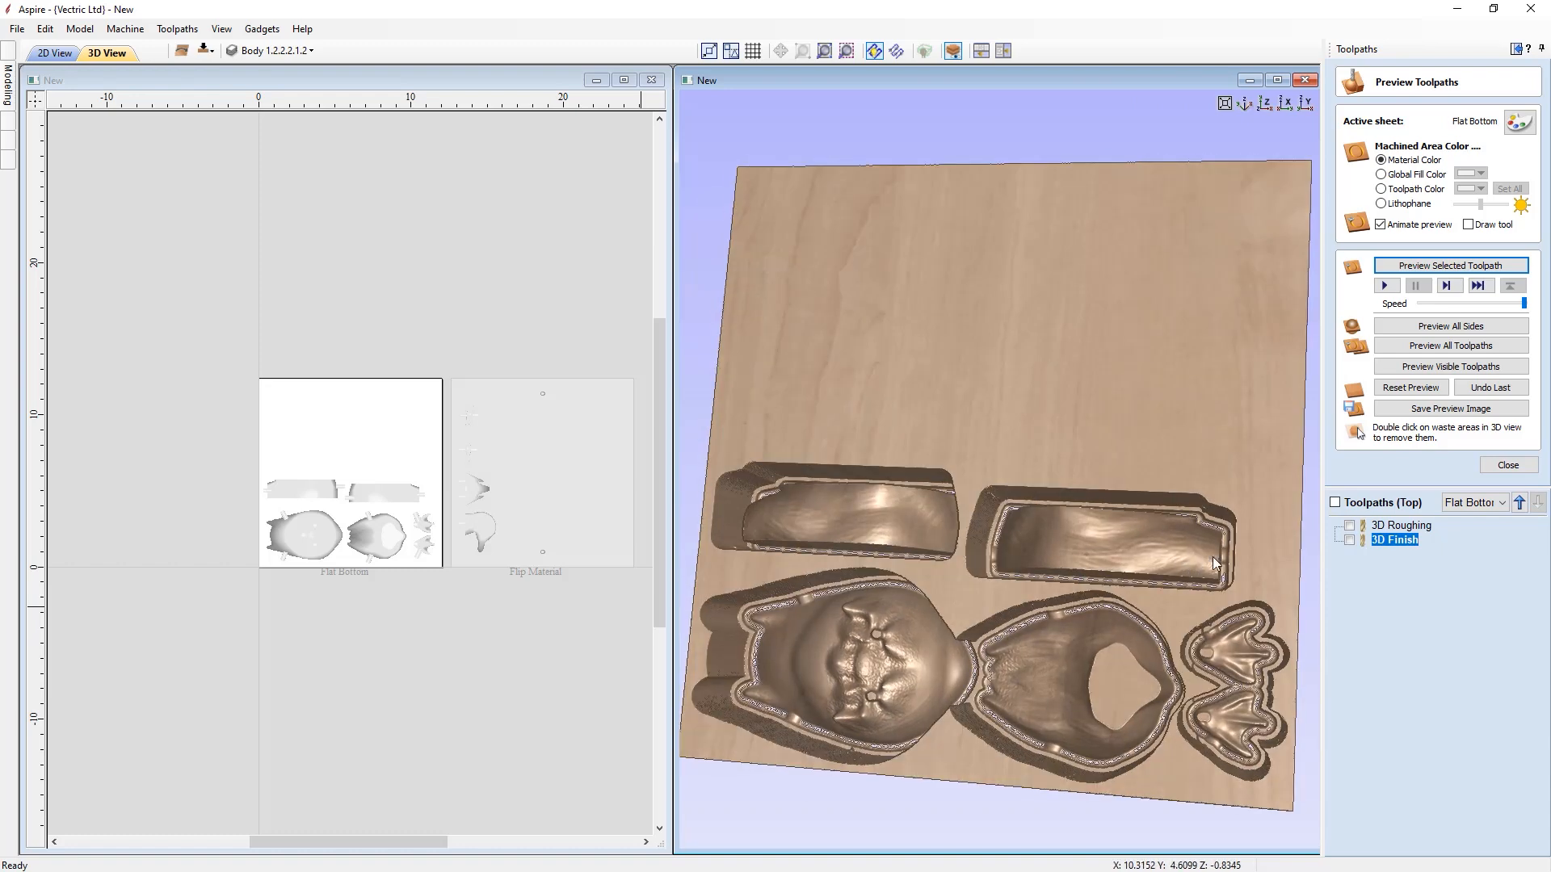
click(1508, 465)
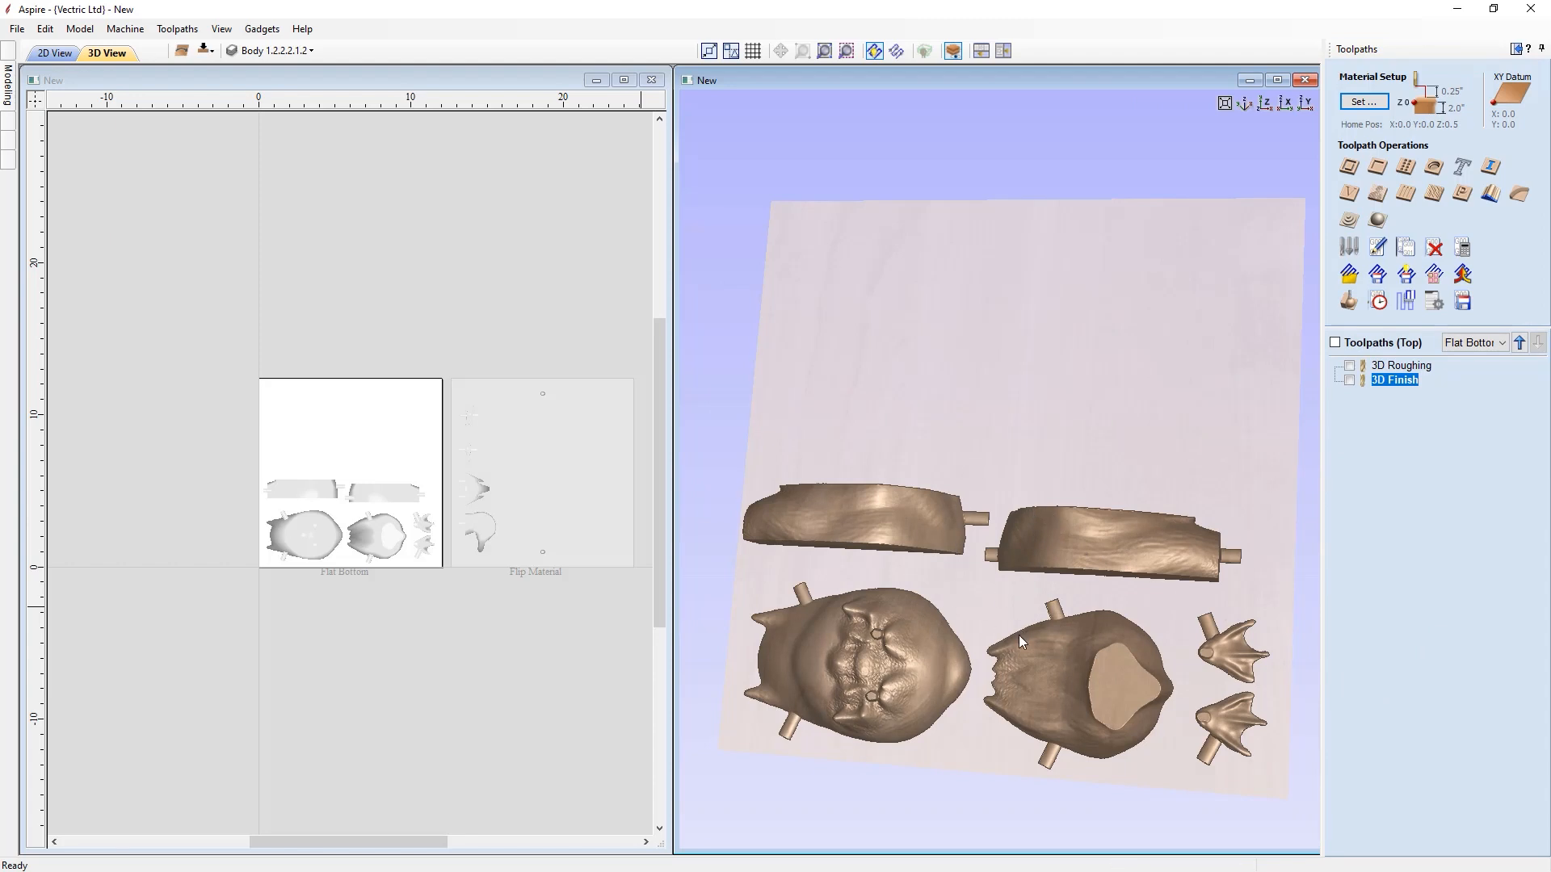
- Activate the Flip Material sheet, view it from above, and review and accept its material setup
click(576, 468)
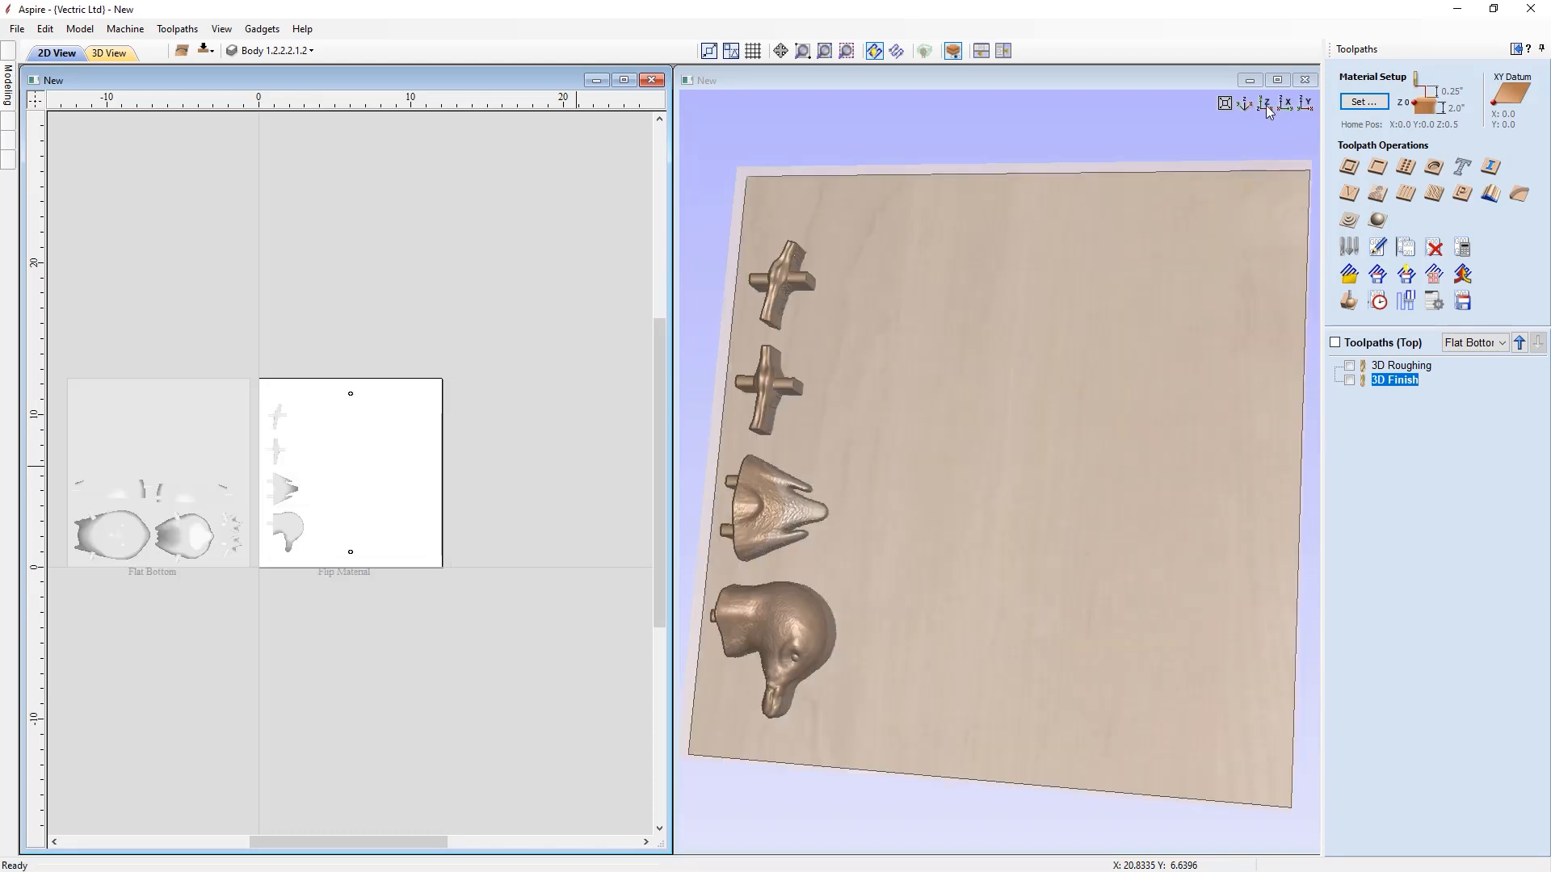
click(1272, 110)
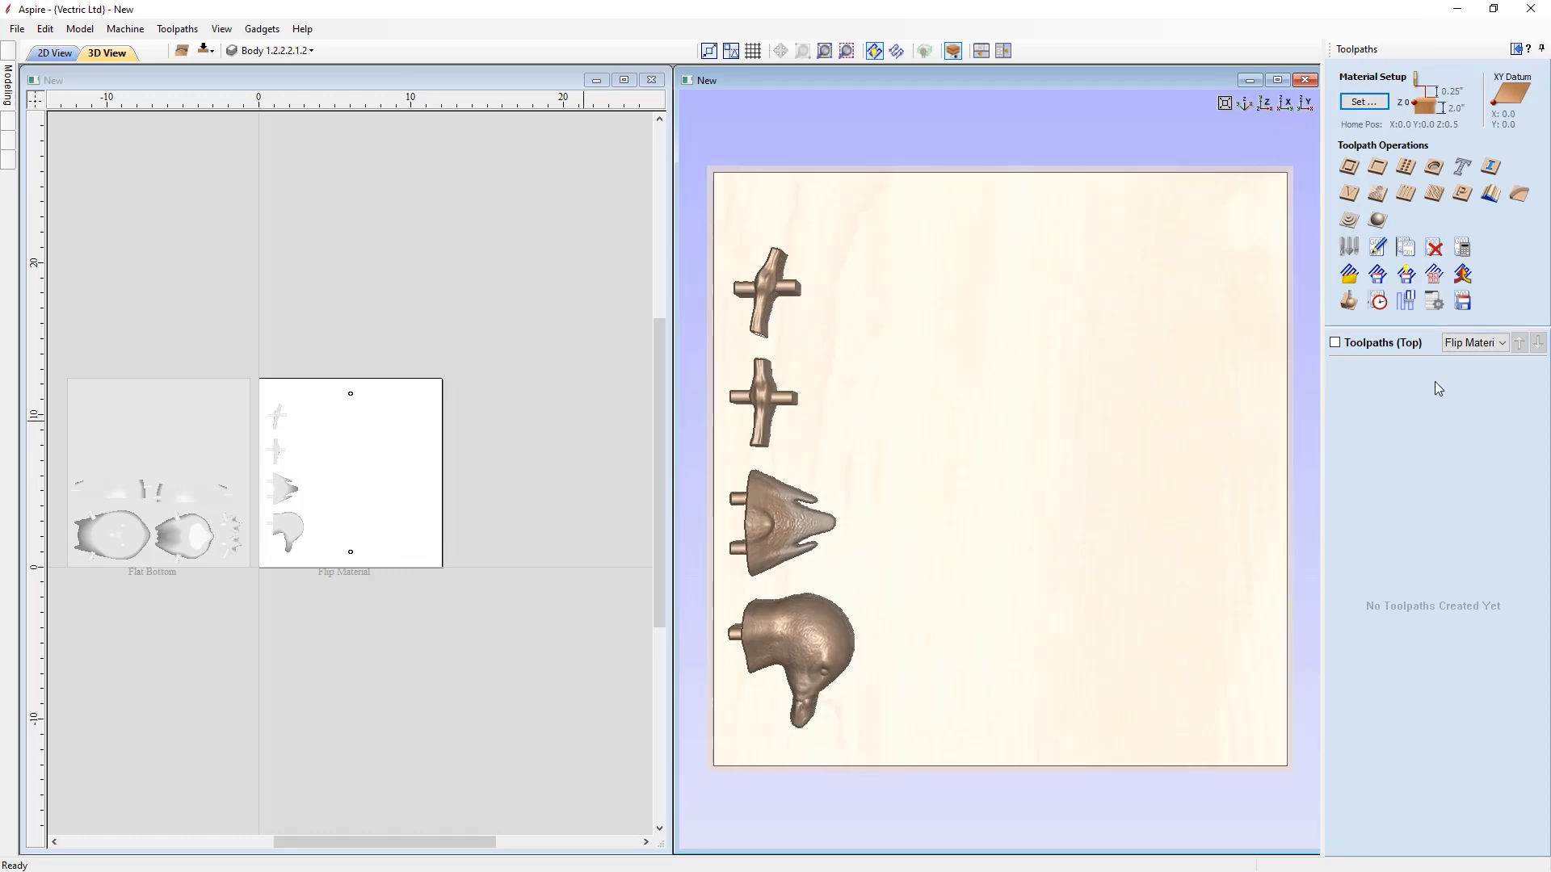
click(1362, 103)
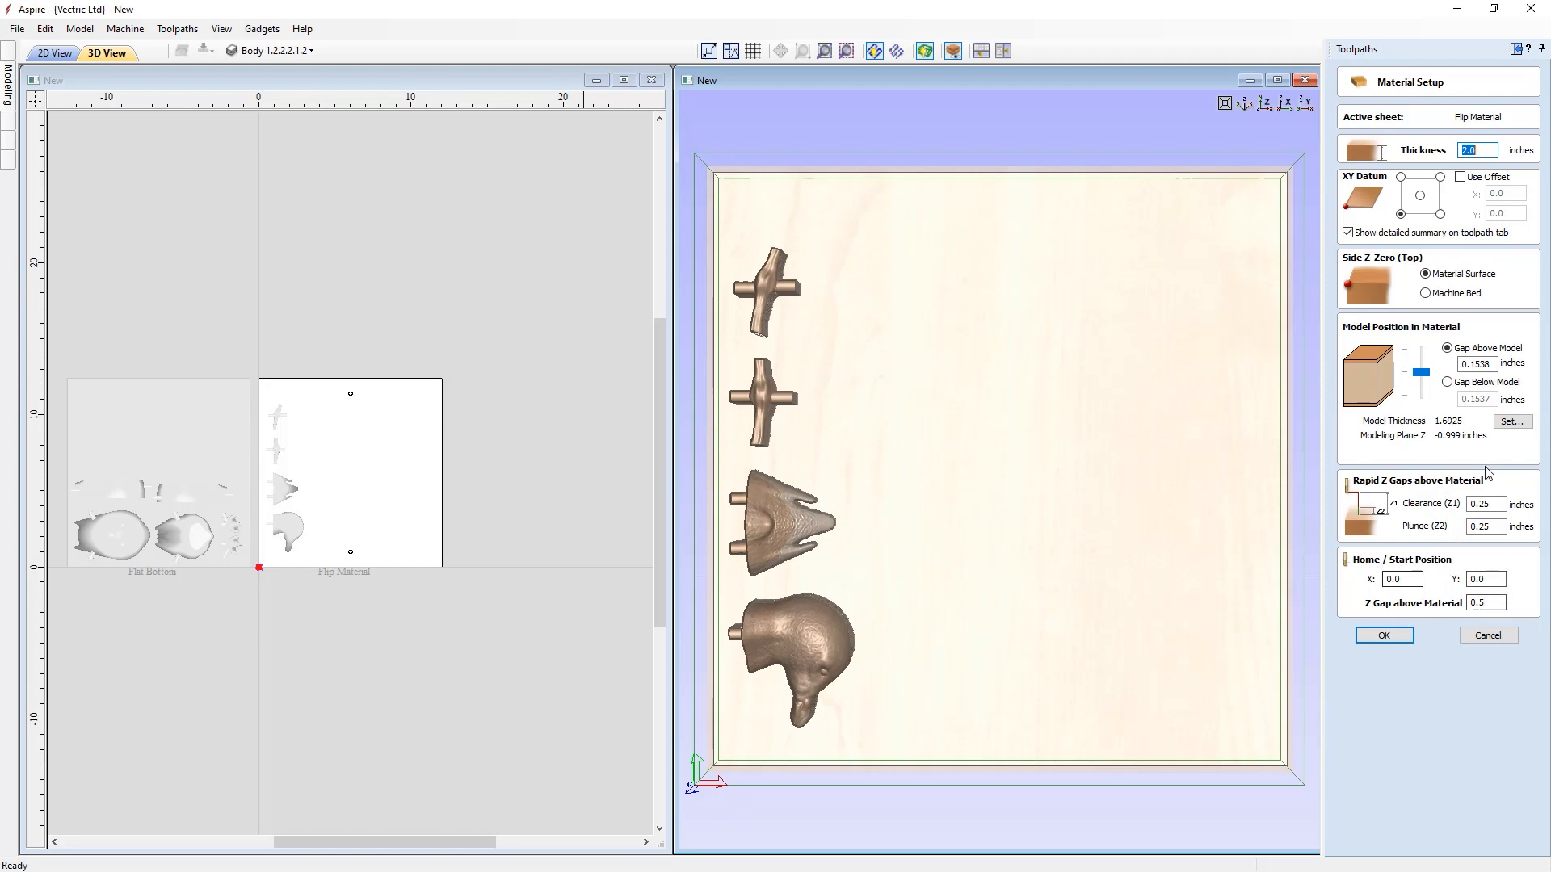
click(1383, 636)
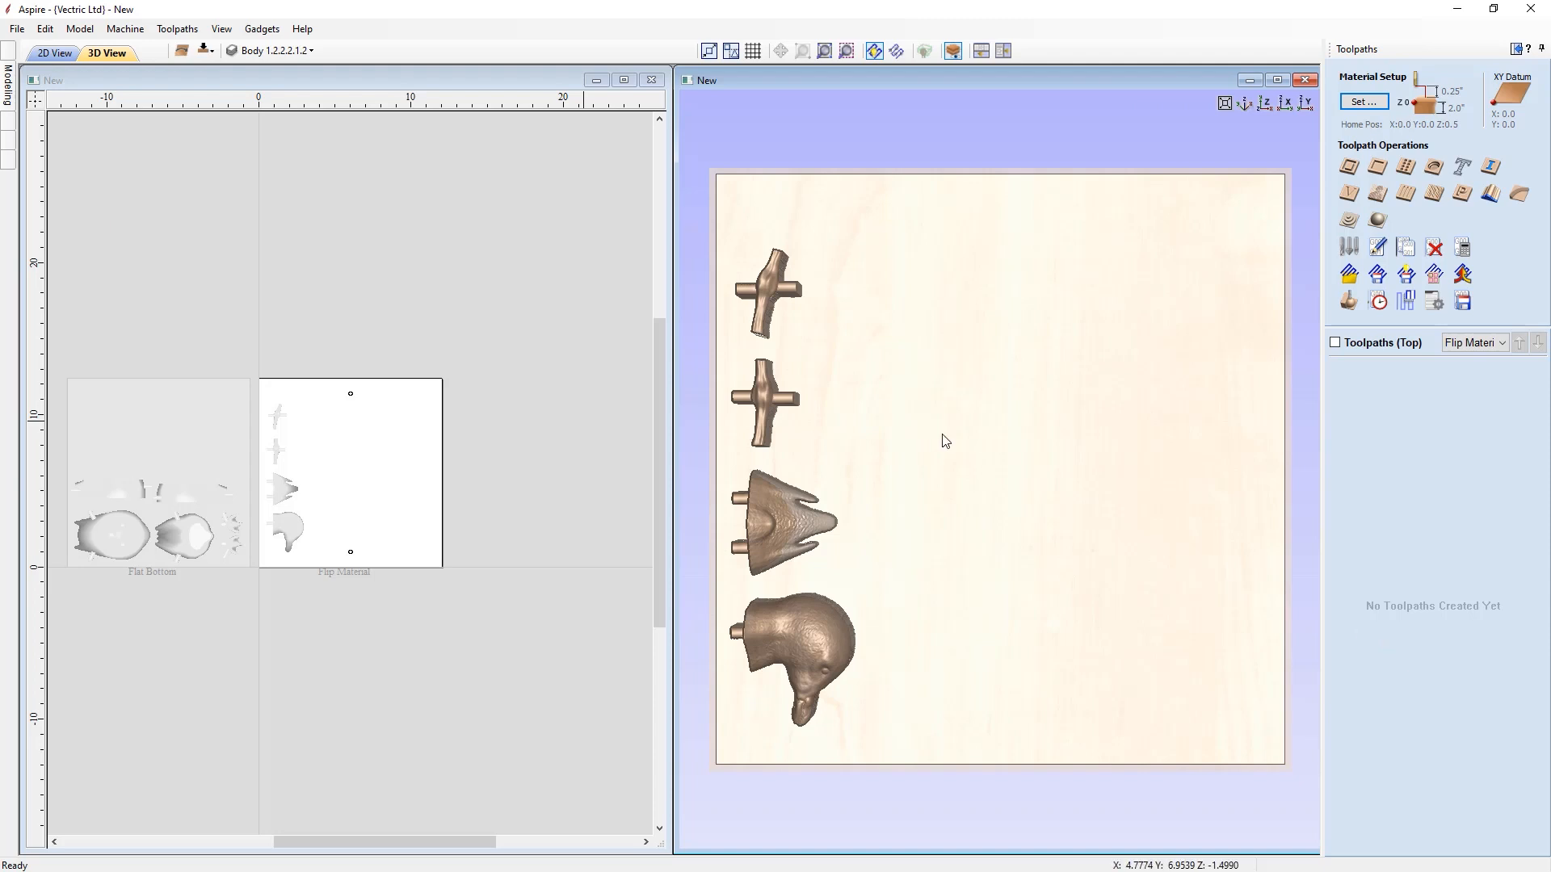
- Set up a 2D profile toolpath for the two registration circles with a 2.5-inch cut depth and the End Mill (1/5")
click(352, 398)
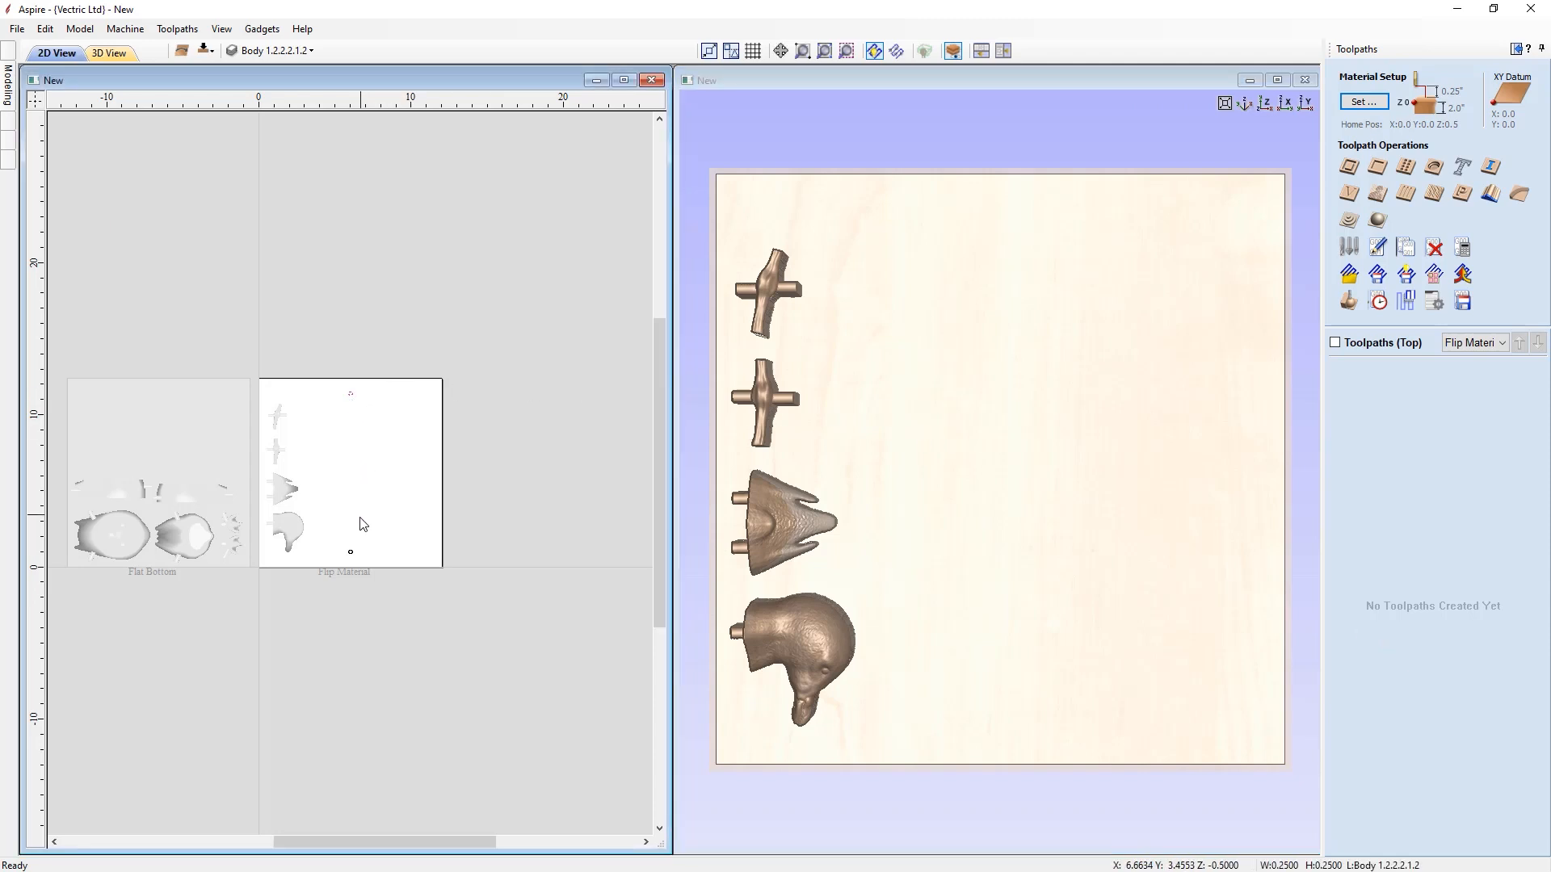
shift+click(355, 556)
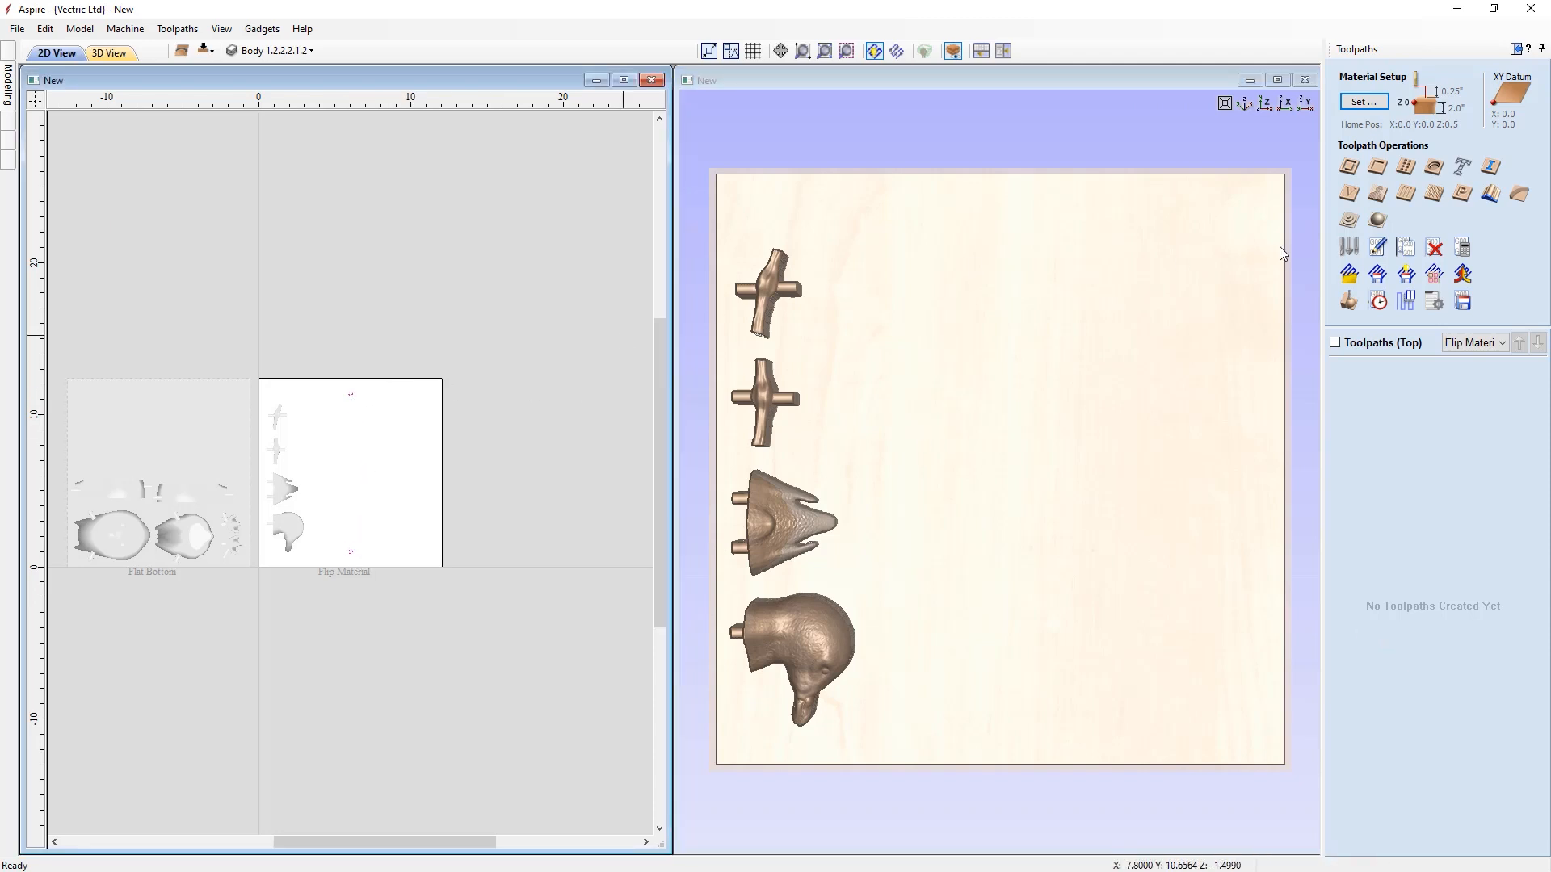
click(1348, 166)
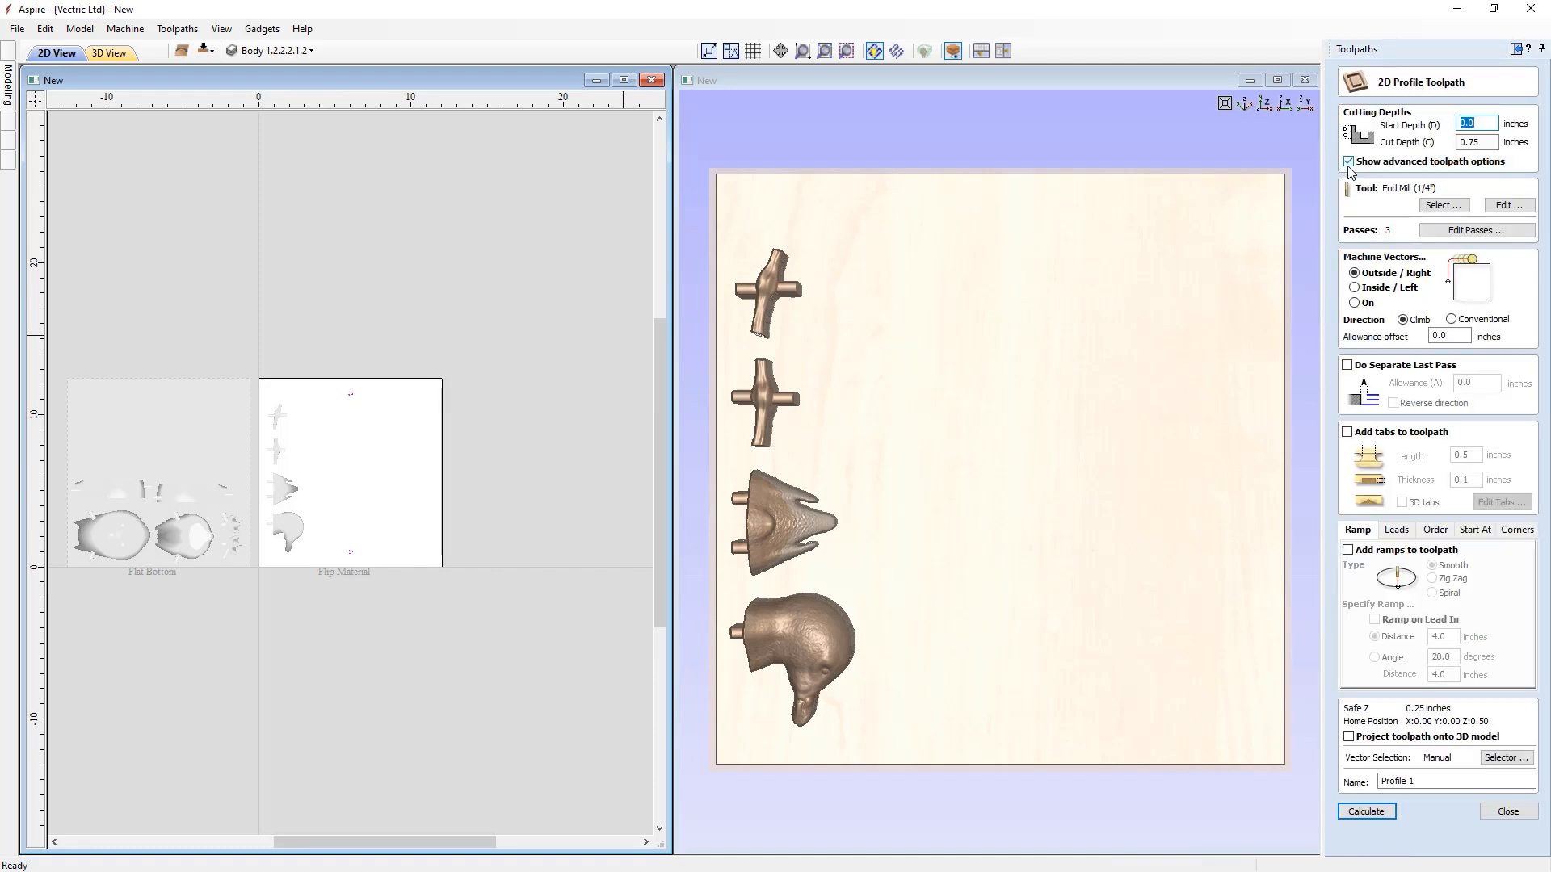
key(Tab)
text(2)
text(.5)
click(1447, 208)
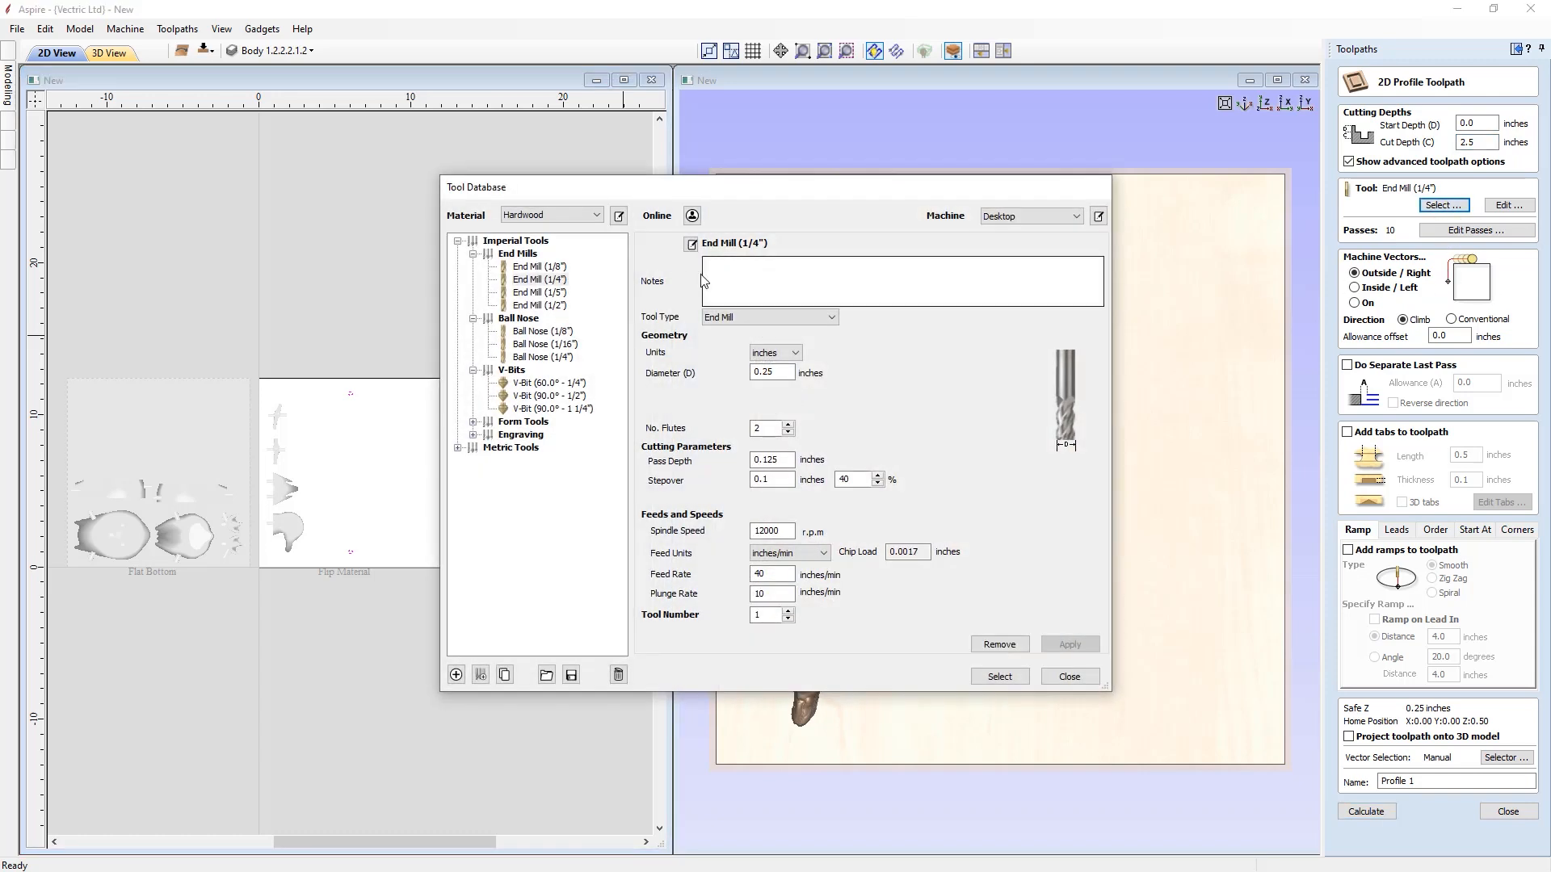
click(555, 292)
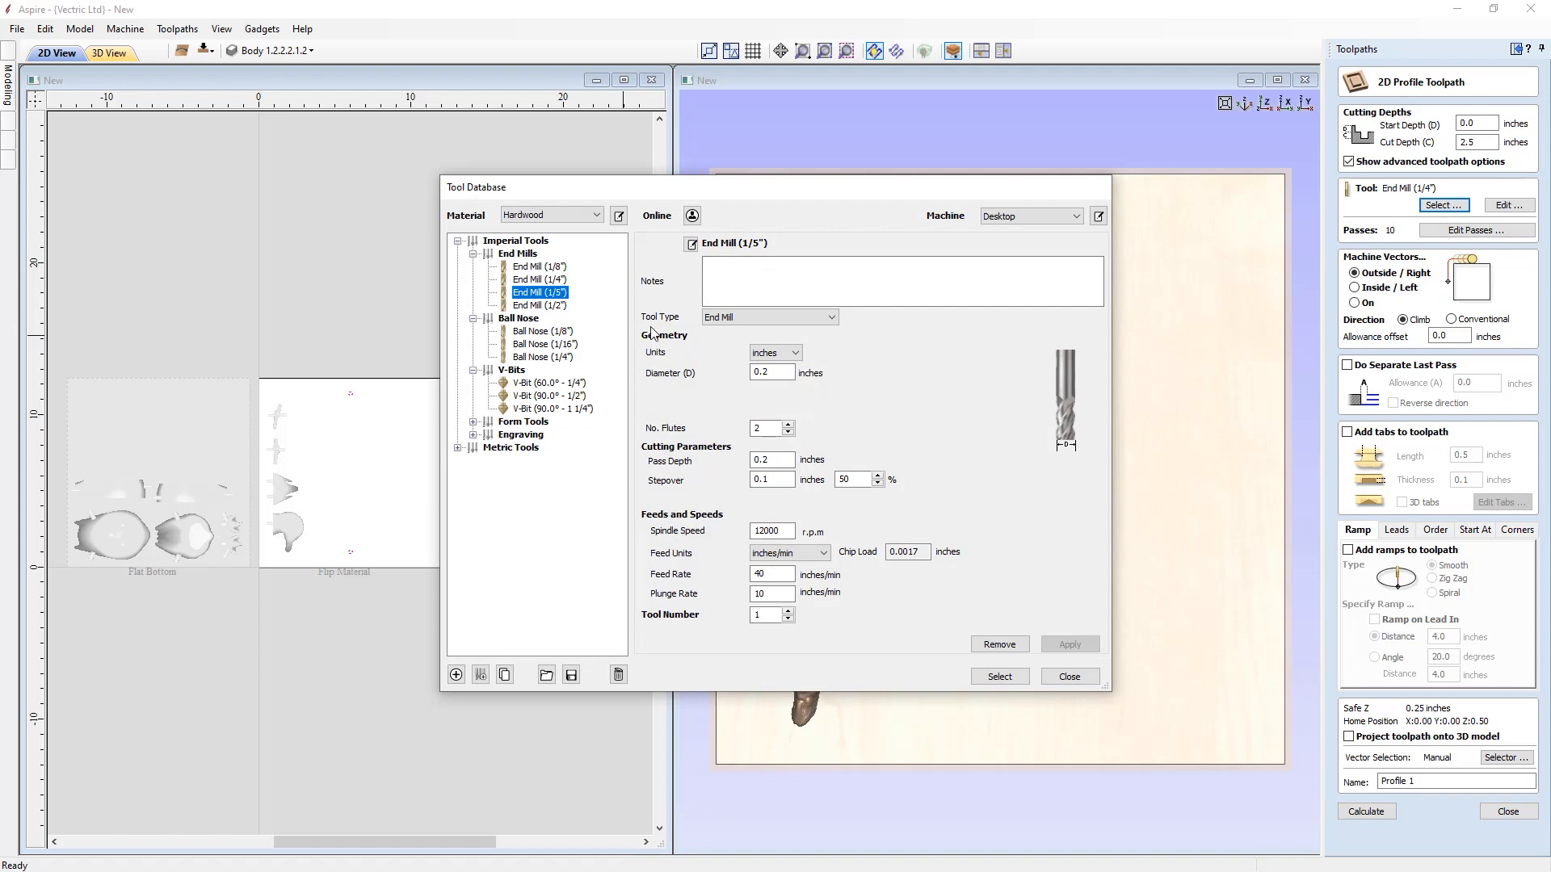
click(1000, 676)
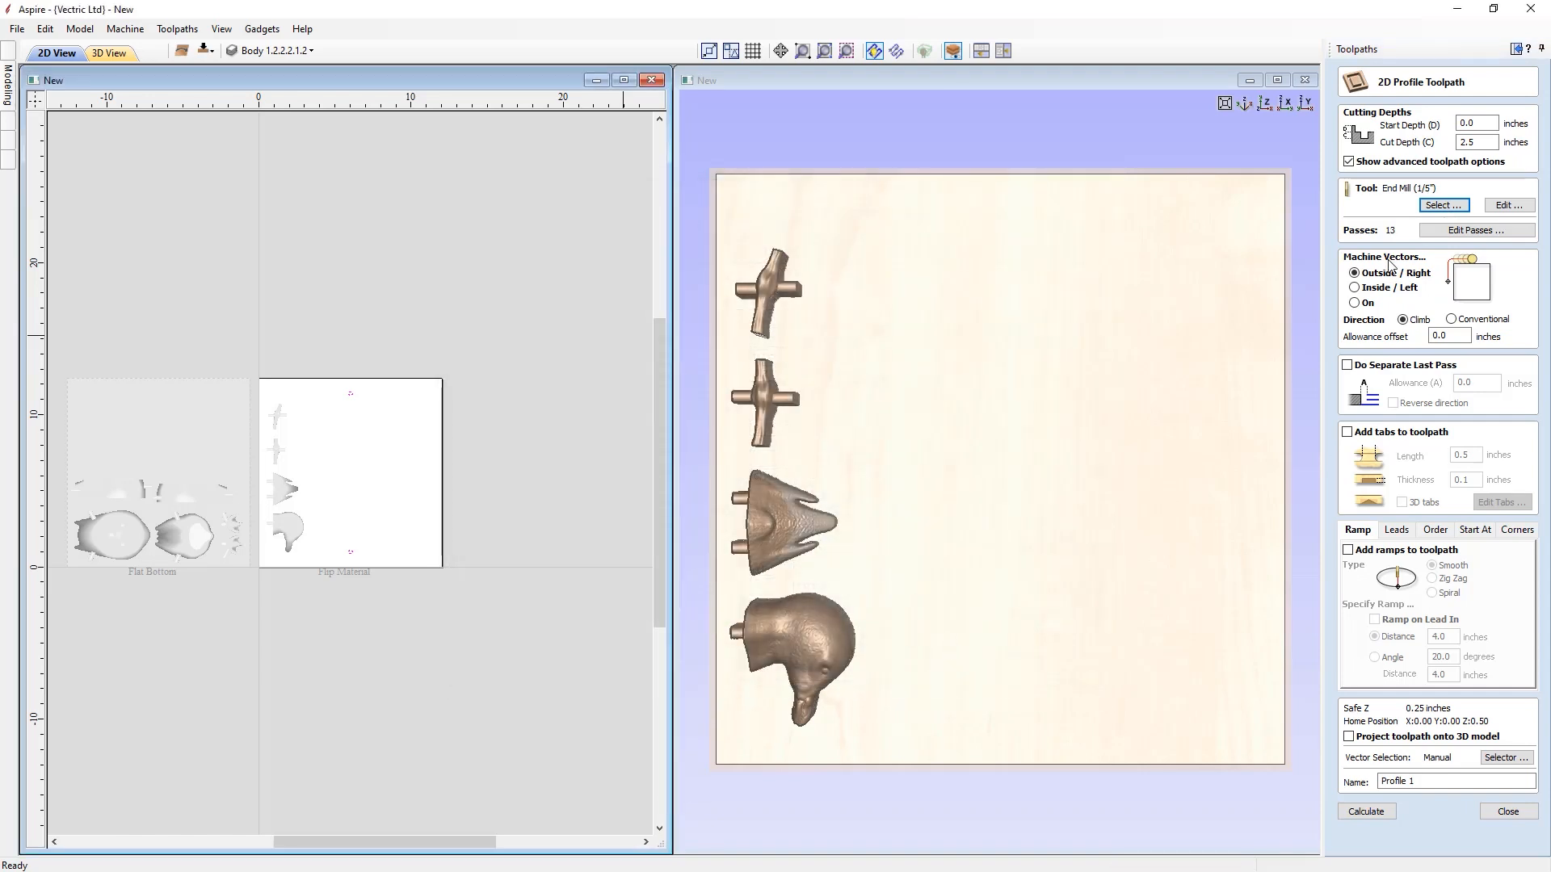
- Calculate the profile toolpath inside the circles as Profile Dowels, accepting the cut through the material, and preview it
click(1365, 291)
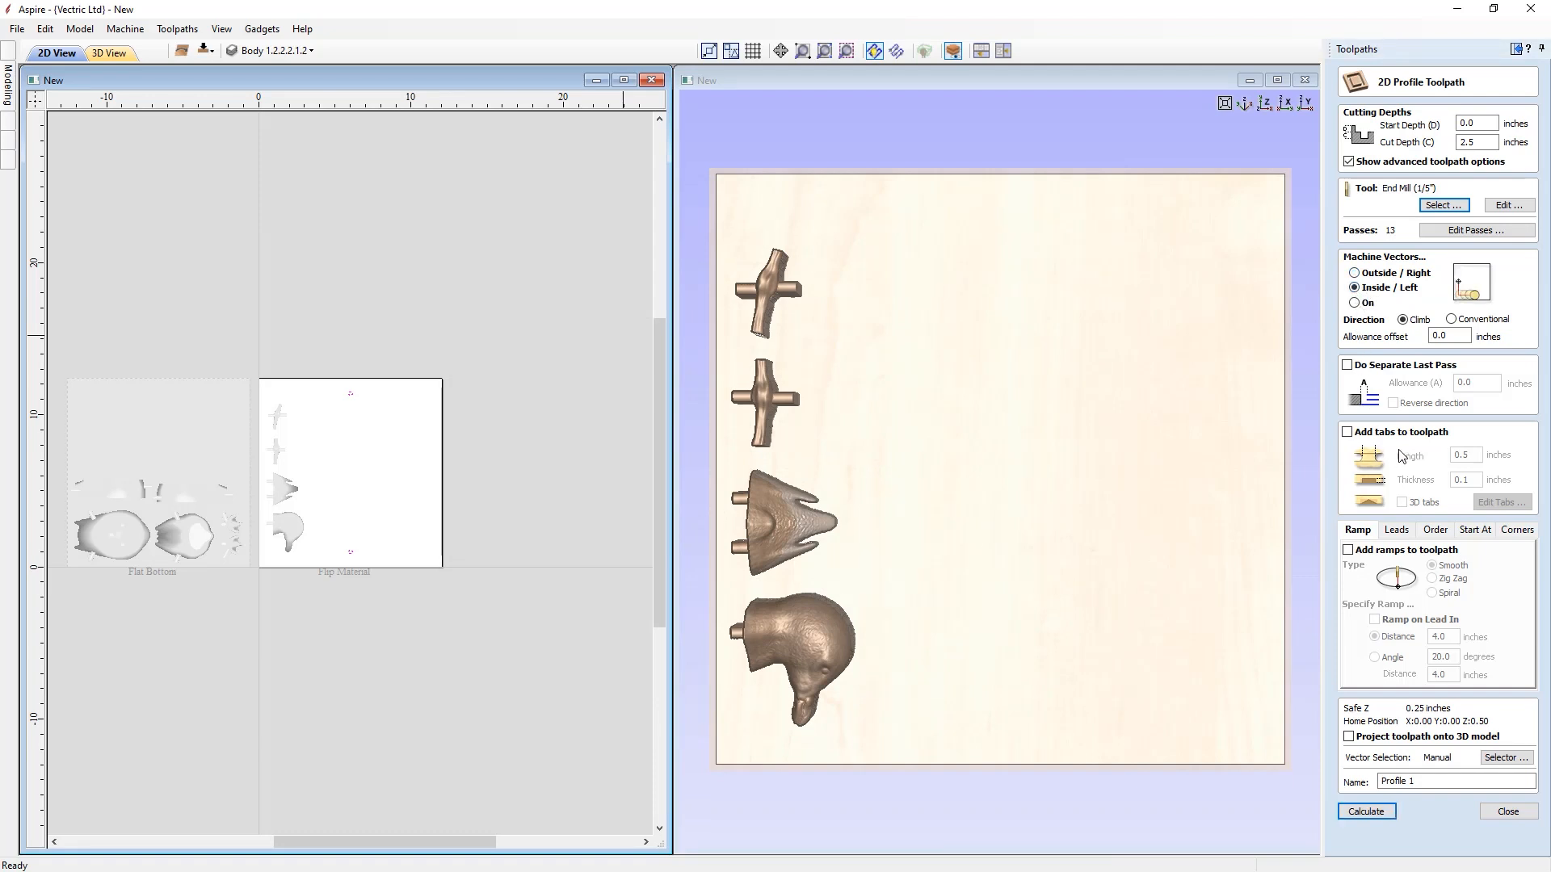
click(1426, 780)
click(1366, 811)
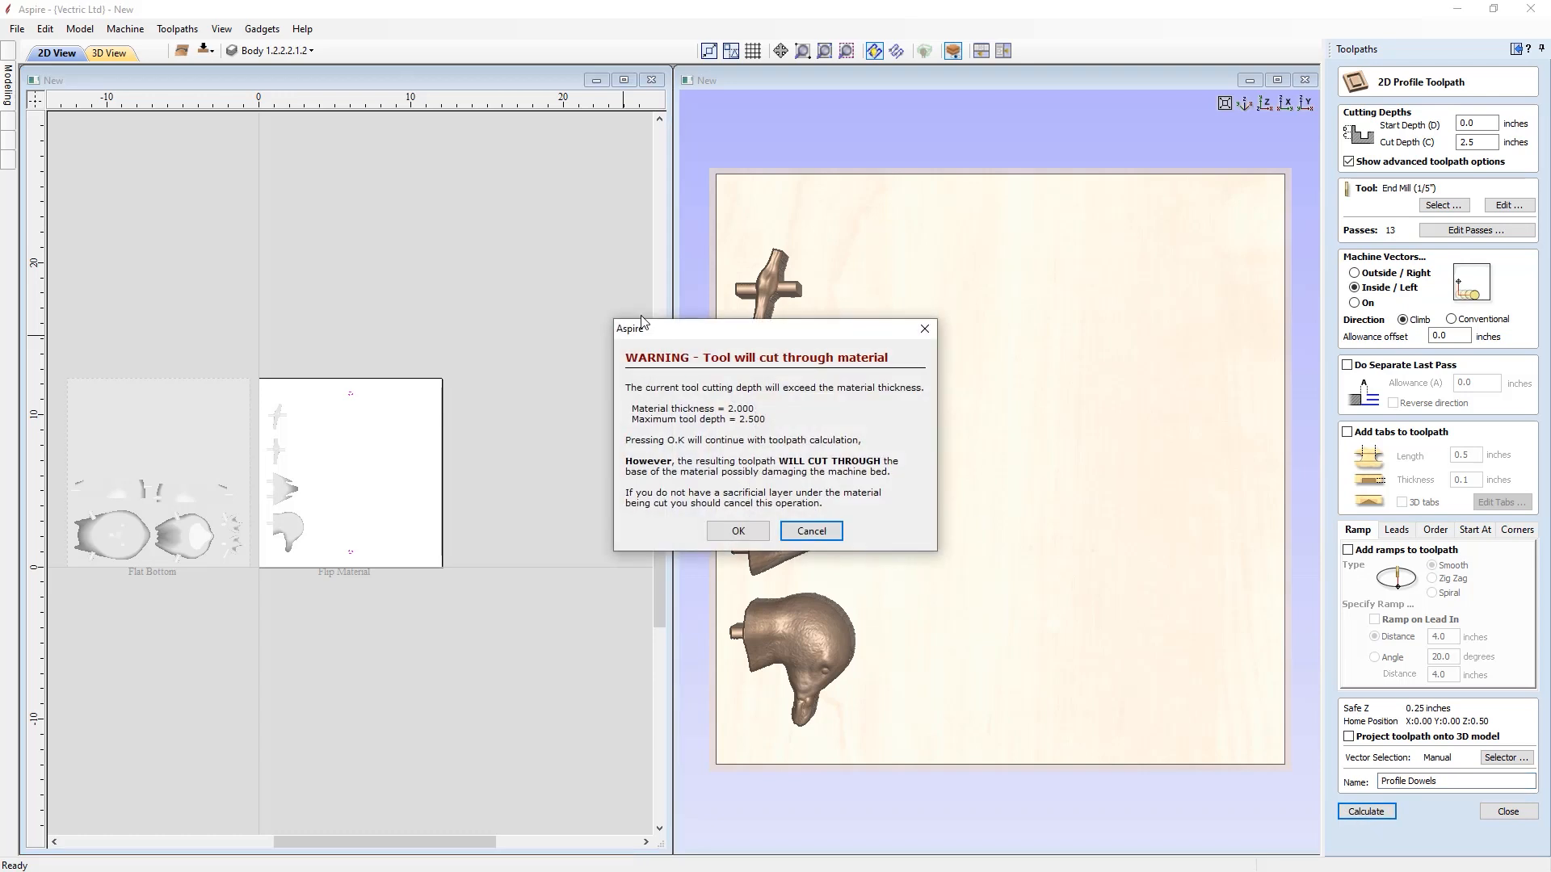
click(737, 531)
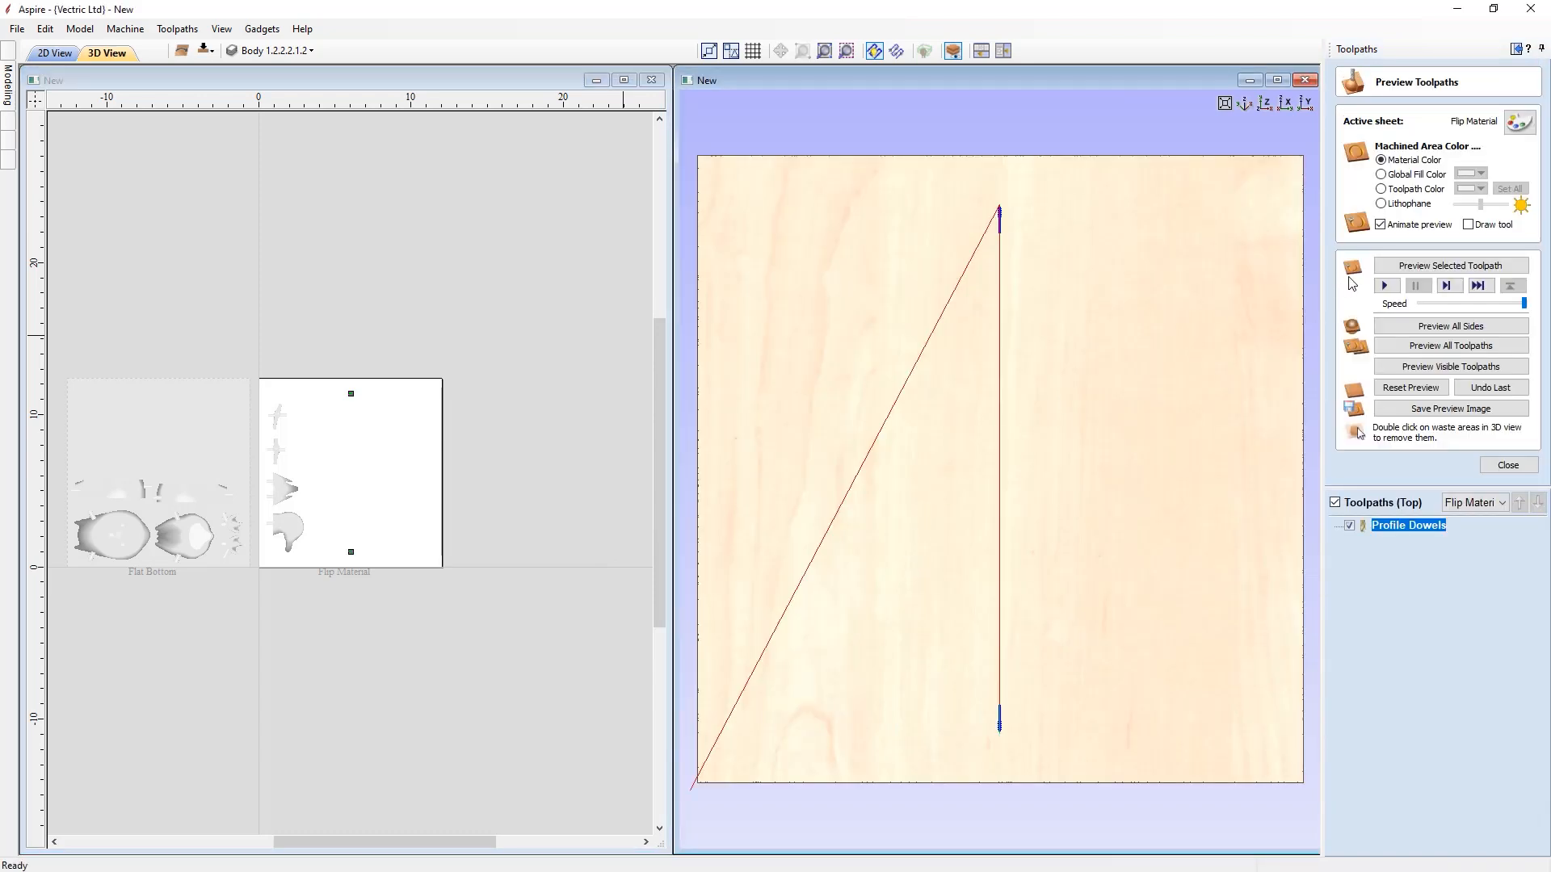
click(1434, 267)
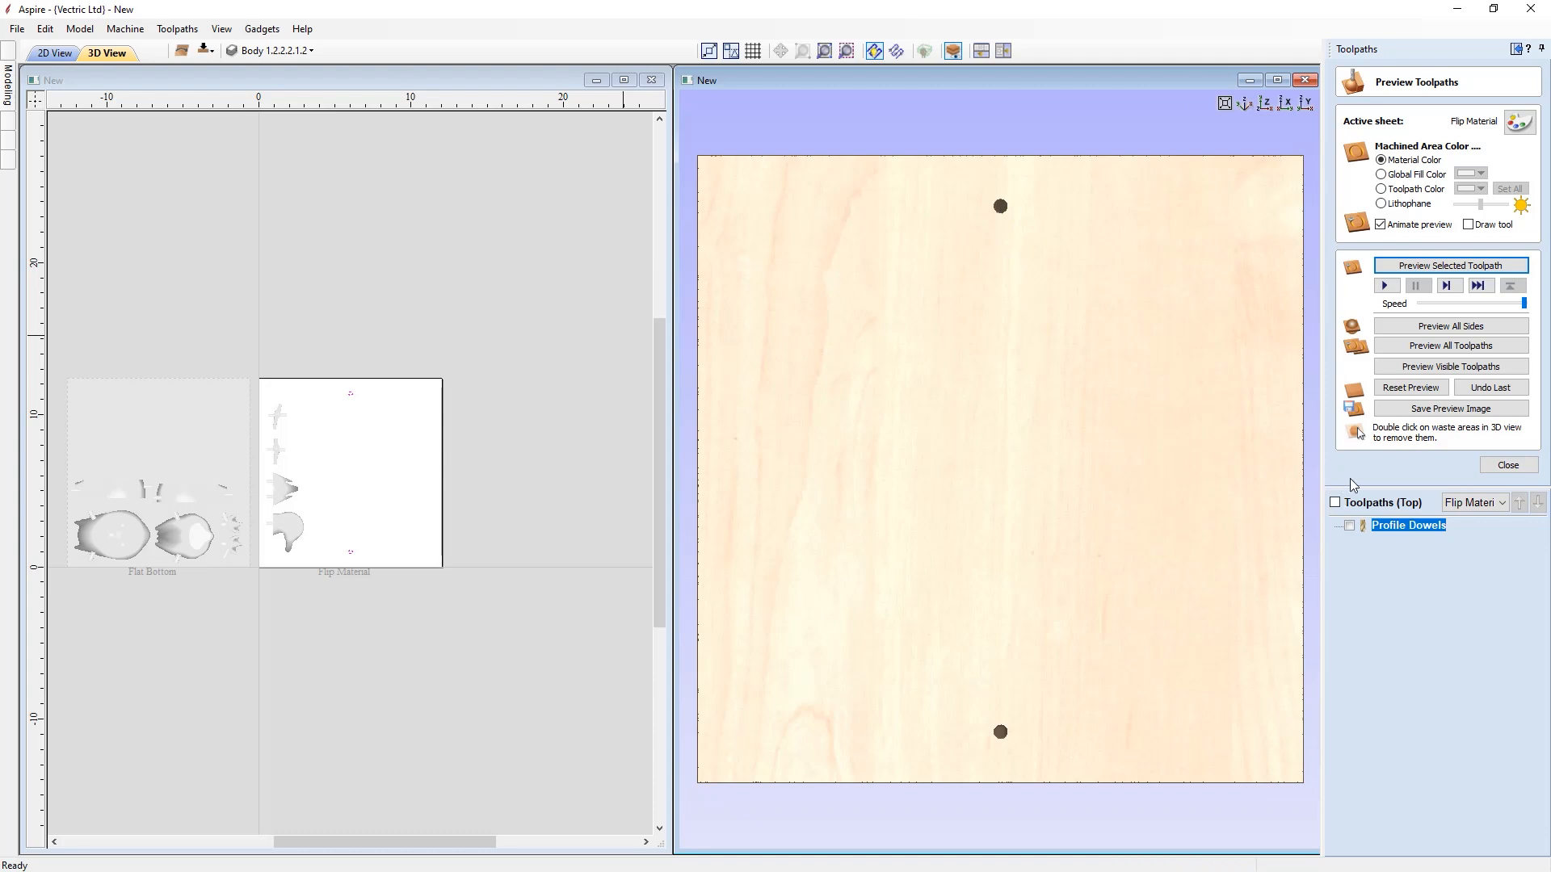
click(1517, 467)
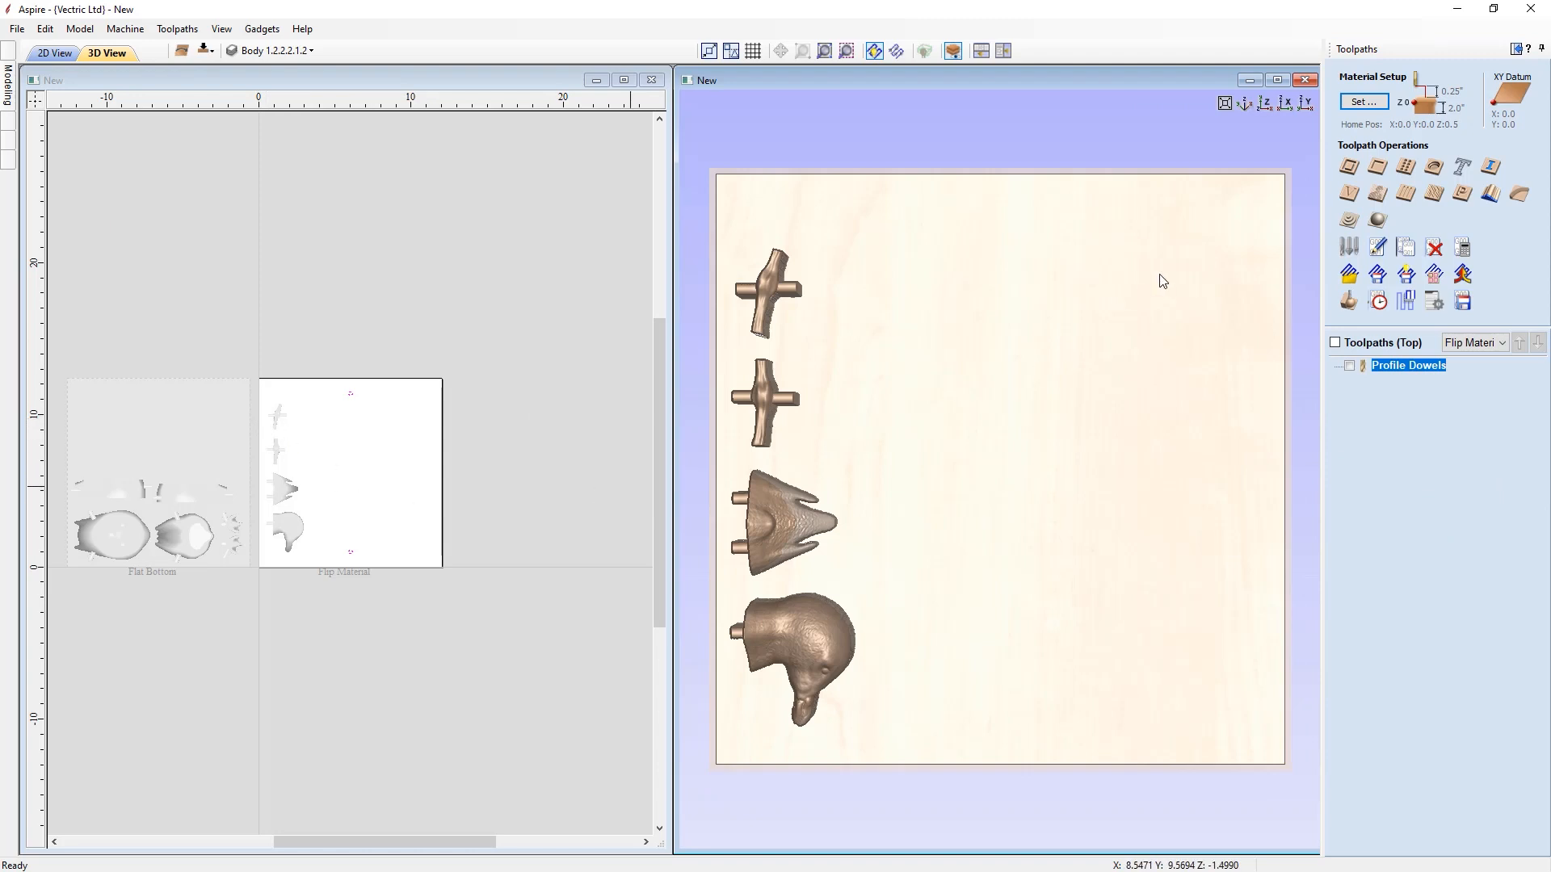
- Calculate a rough machining toolpath named 3D Roughing for the top side, limited to the Seagull level, and preview it
click(1350, 226)
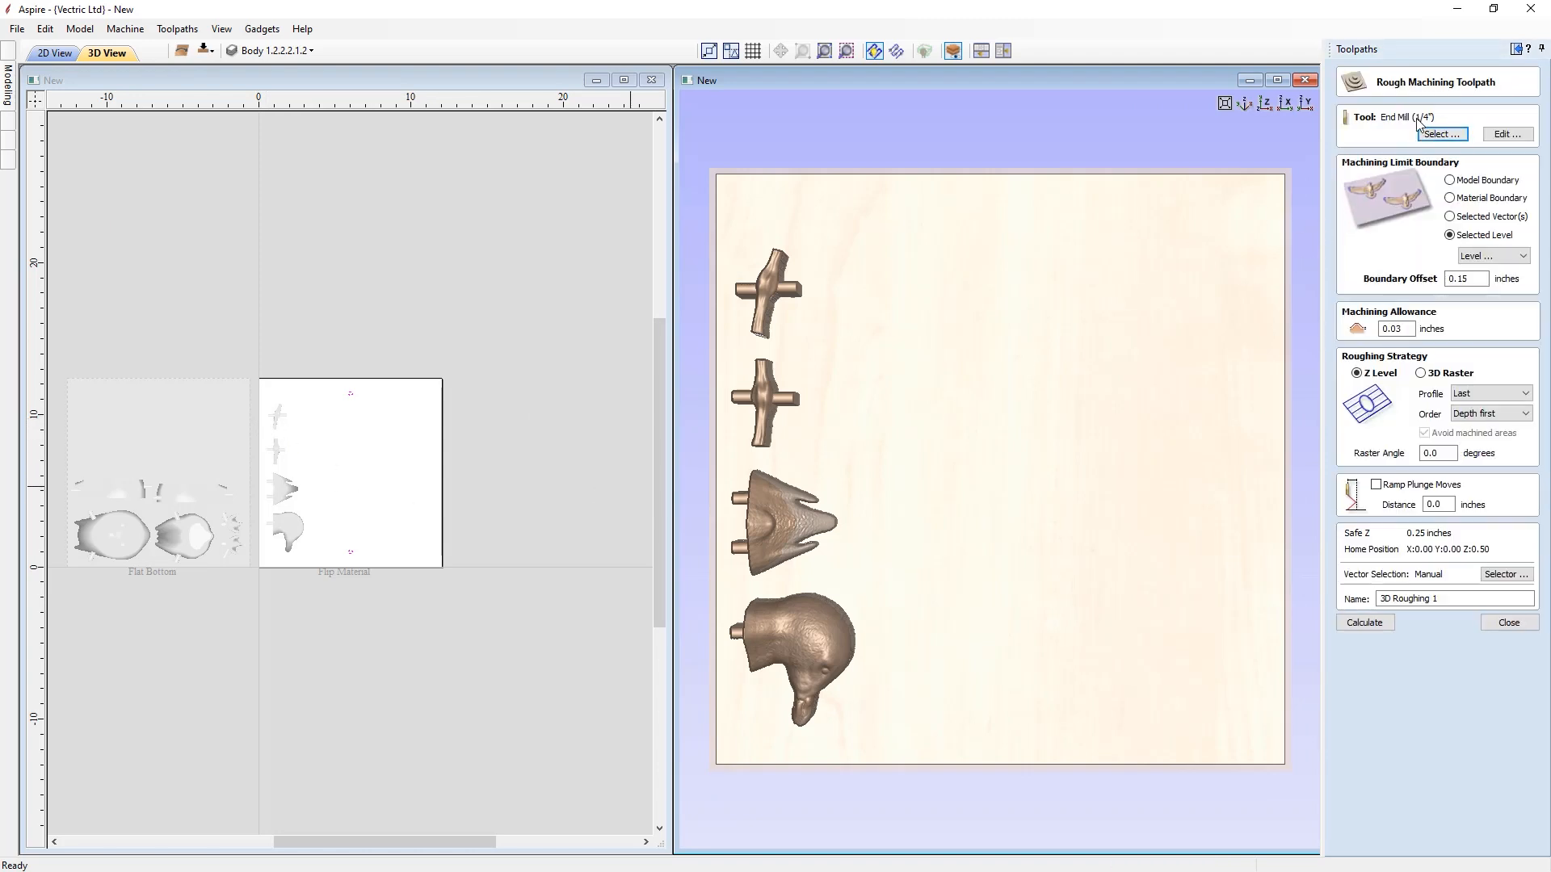
click(1482, 256)
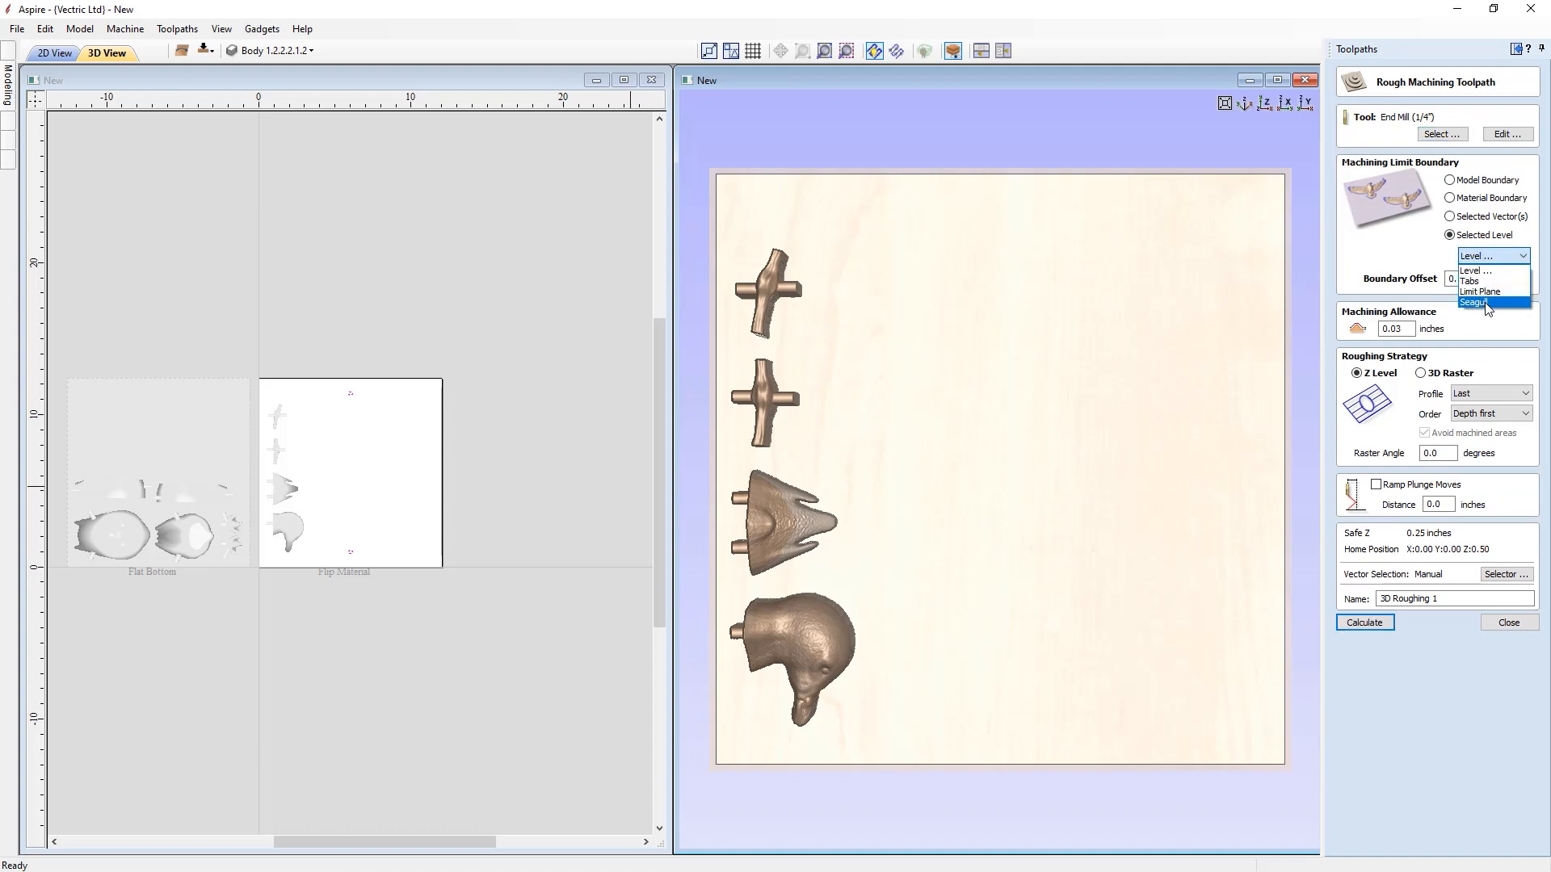
click(1485, 302)
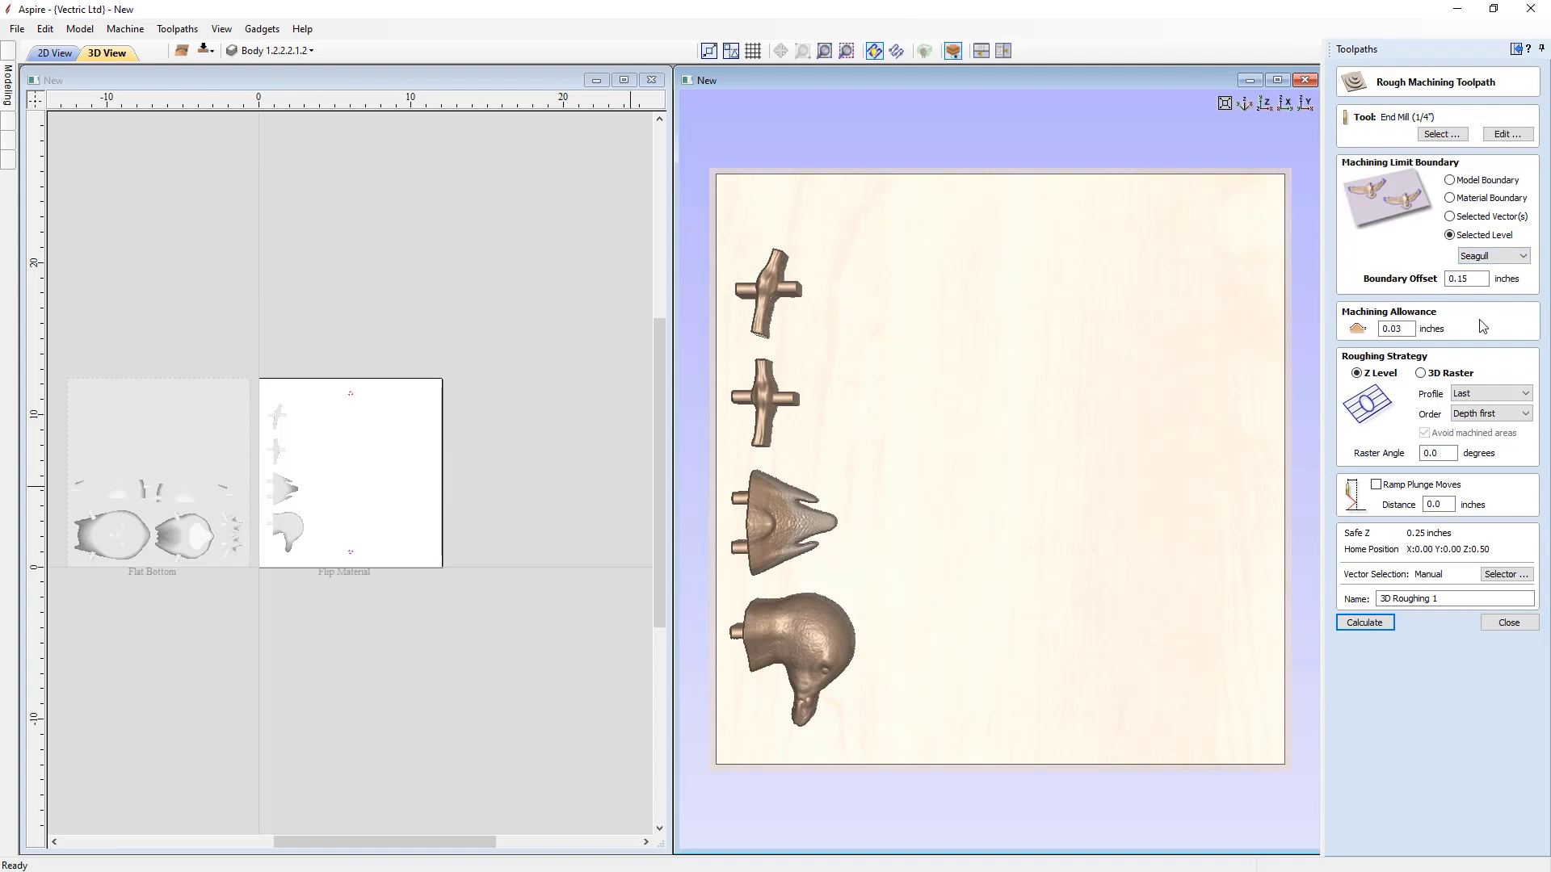
click(1460, 279)
click(1397, 328)
click(1443, 597)
click(1364, 623)
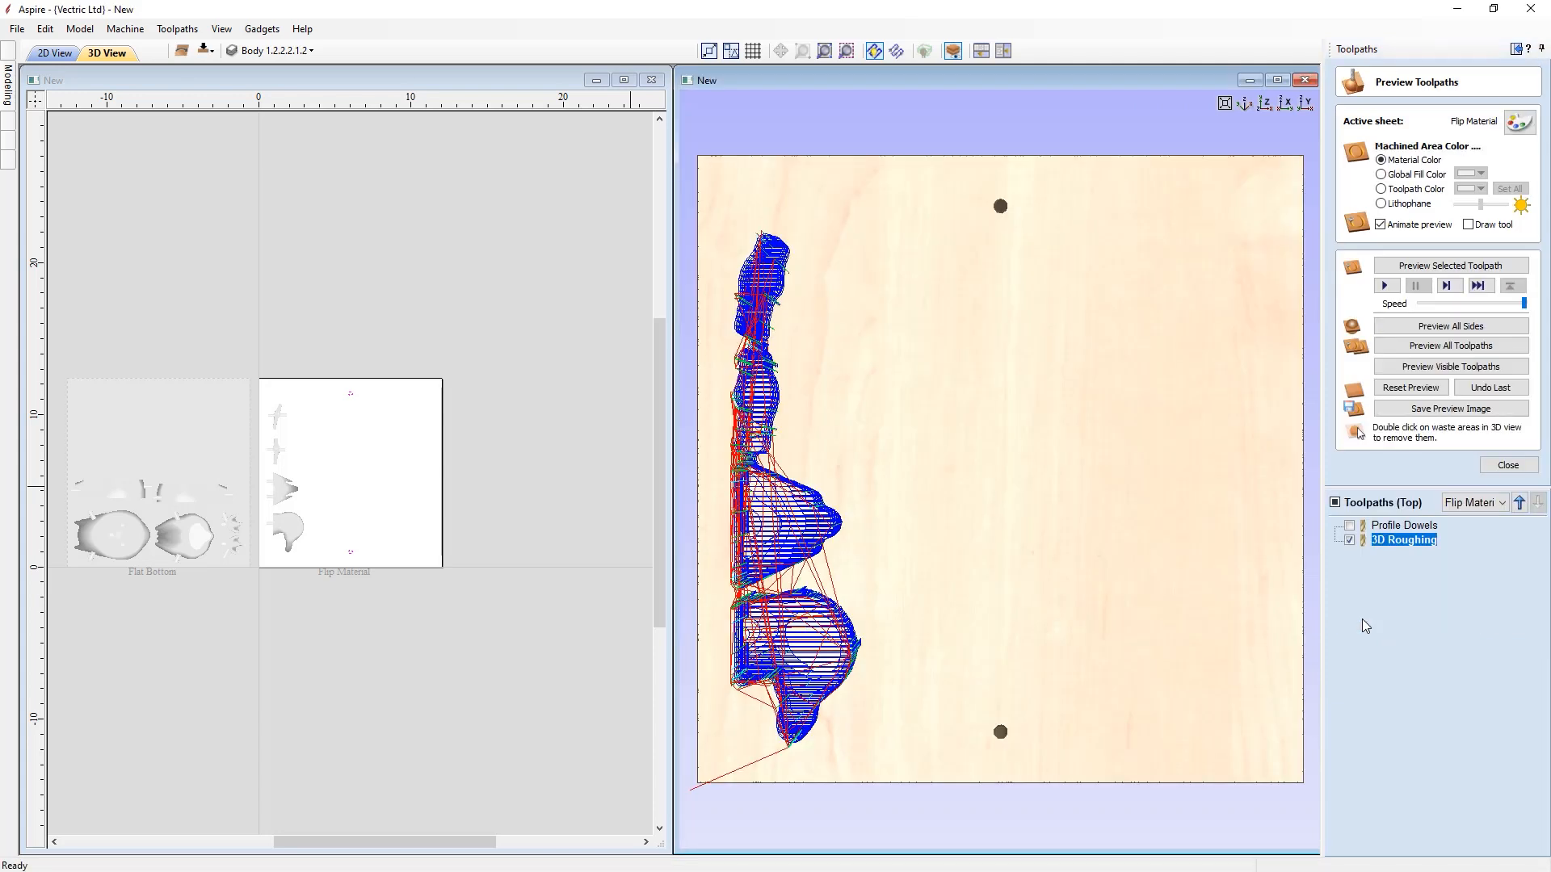
click(1435, 270)
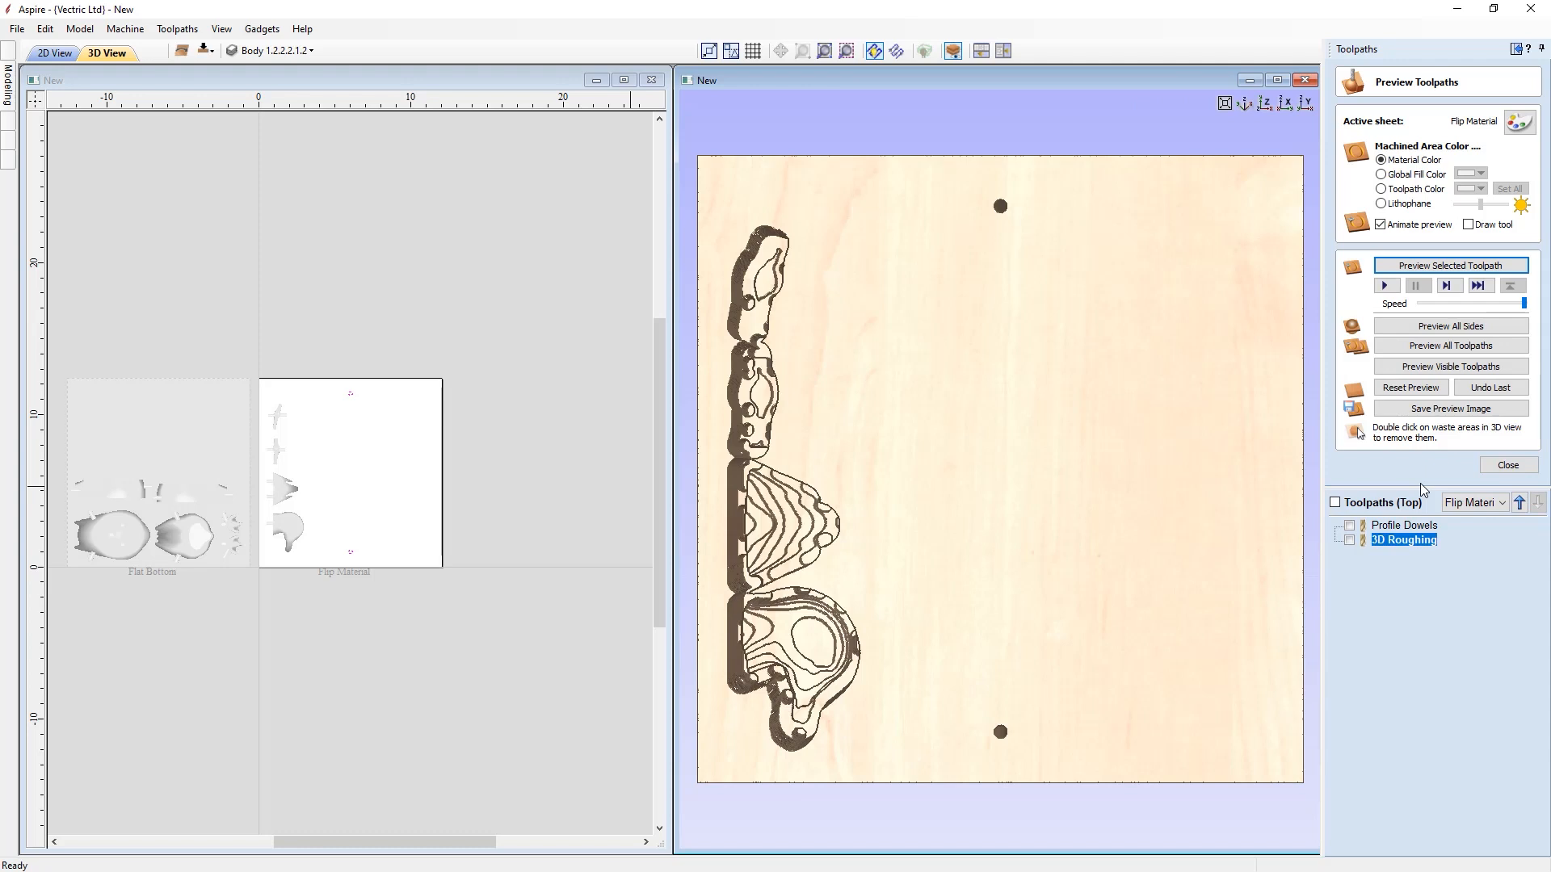
click(1508, 466)
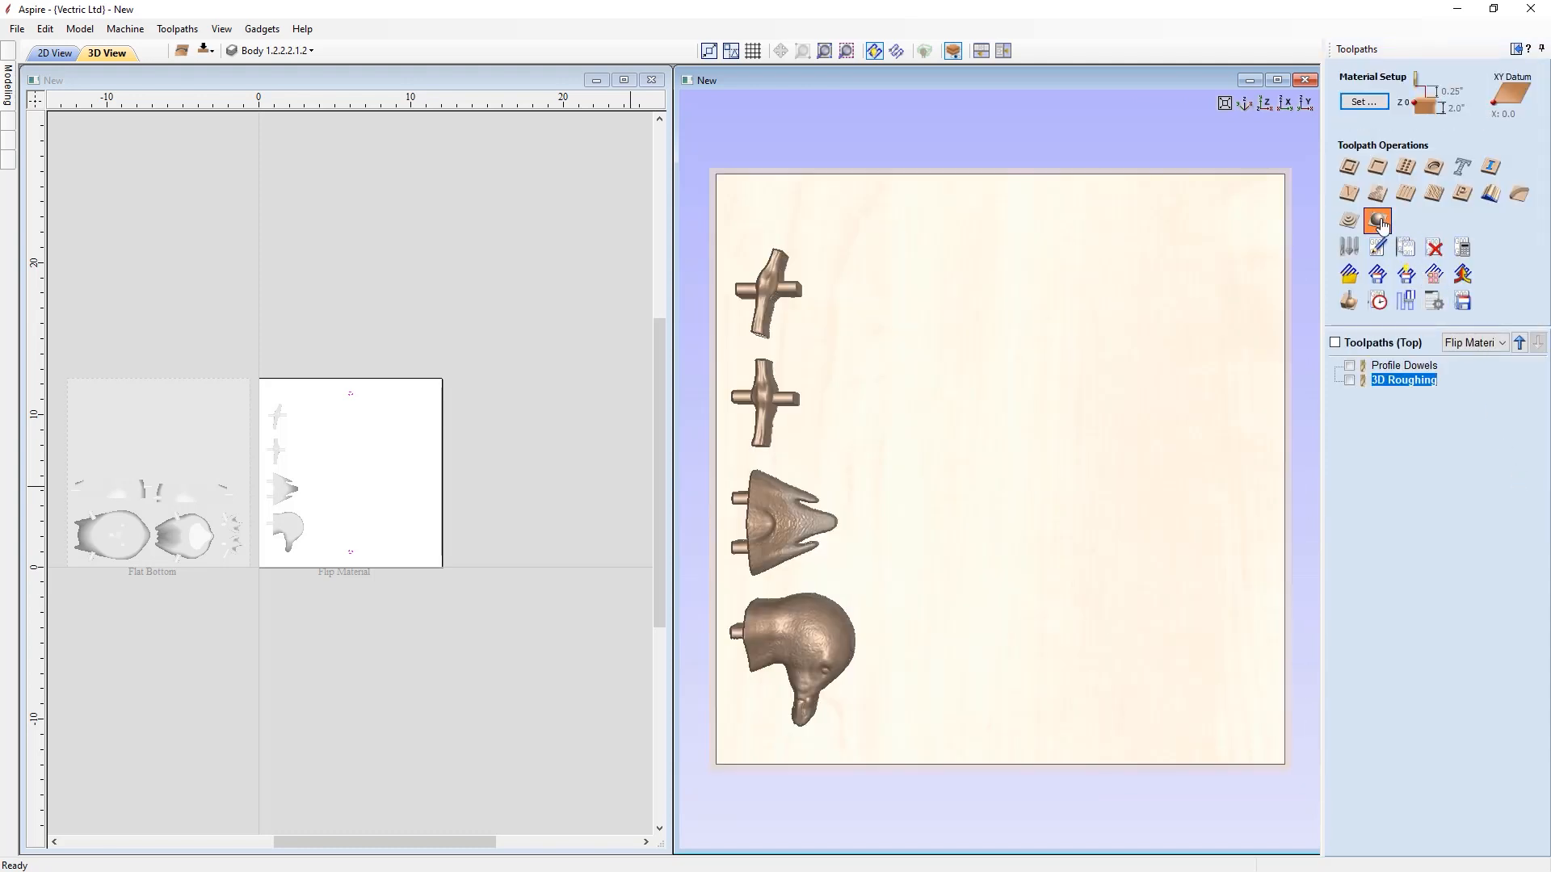
- Calculate a top-side finish machining toolpath named 3D Finish, with the machining boundary limited to the Seagull level
click(1377, 220)
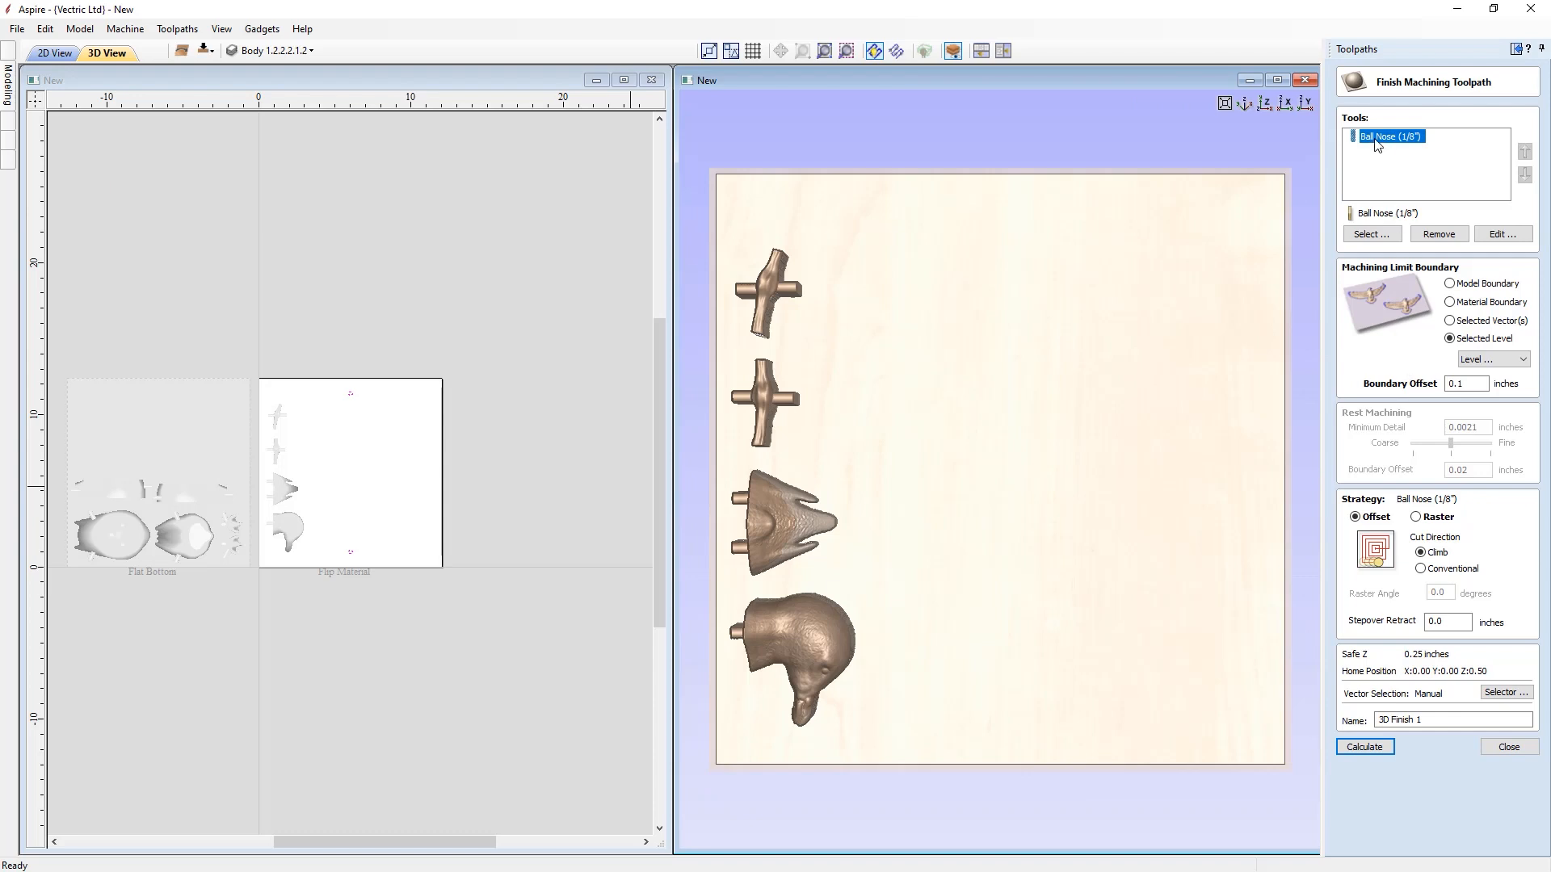
click(1464, 359)
click(1478, 405)
click(1431, 721)
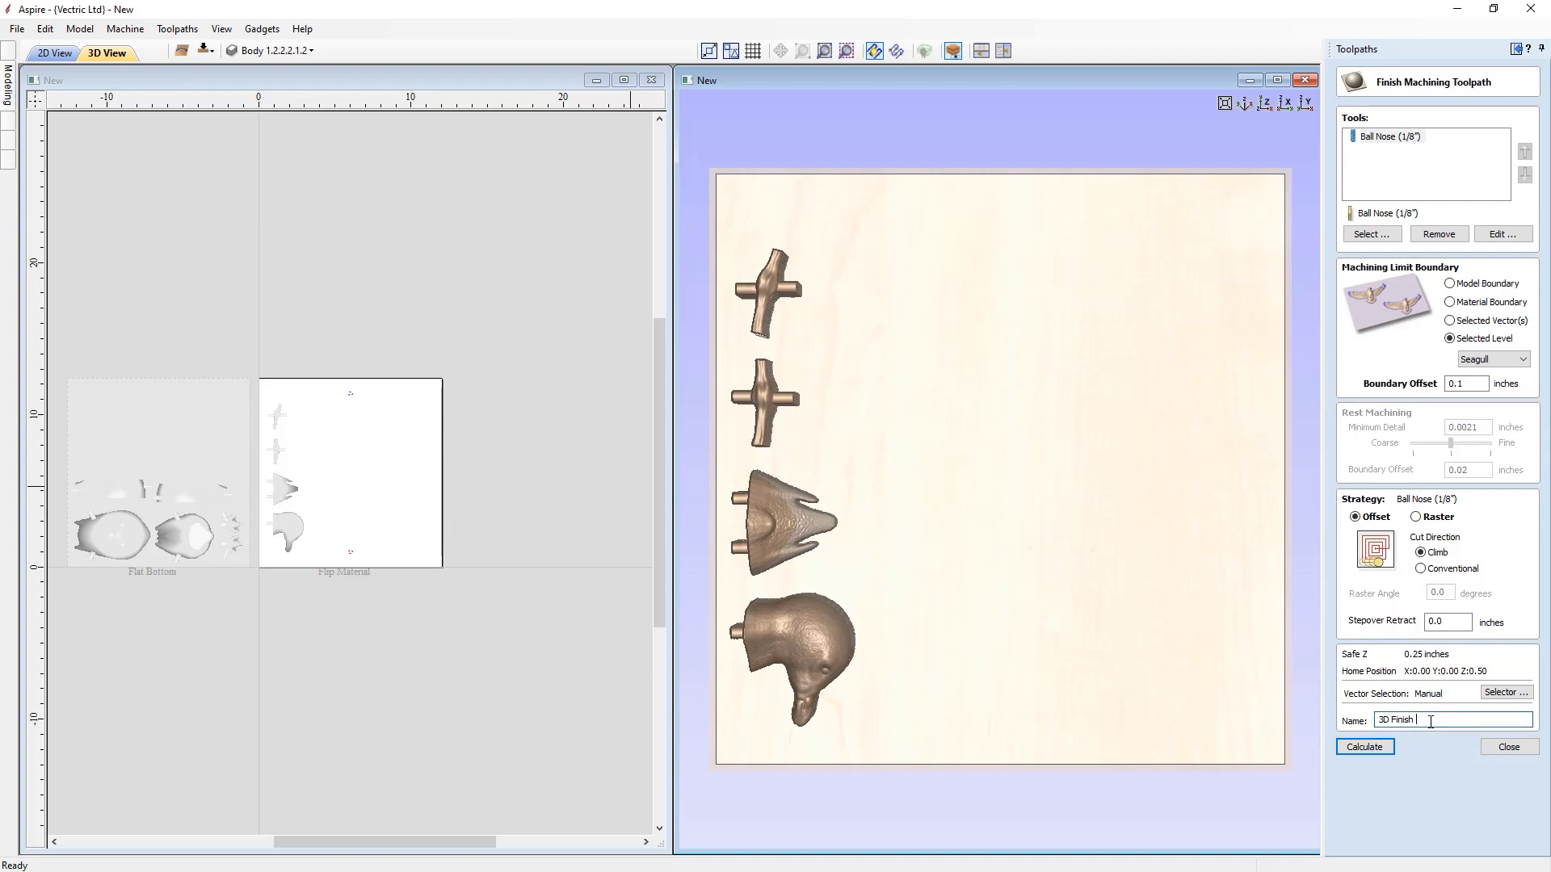
click(1382, 743)
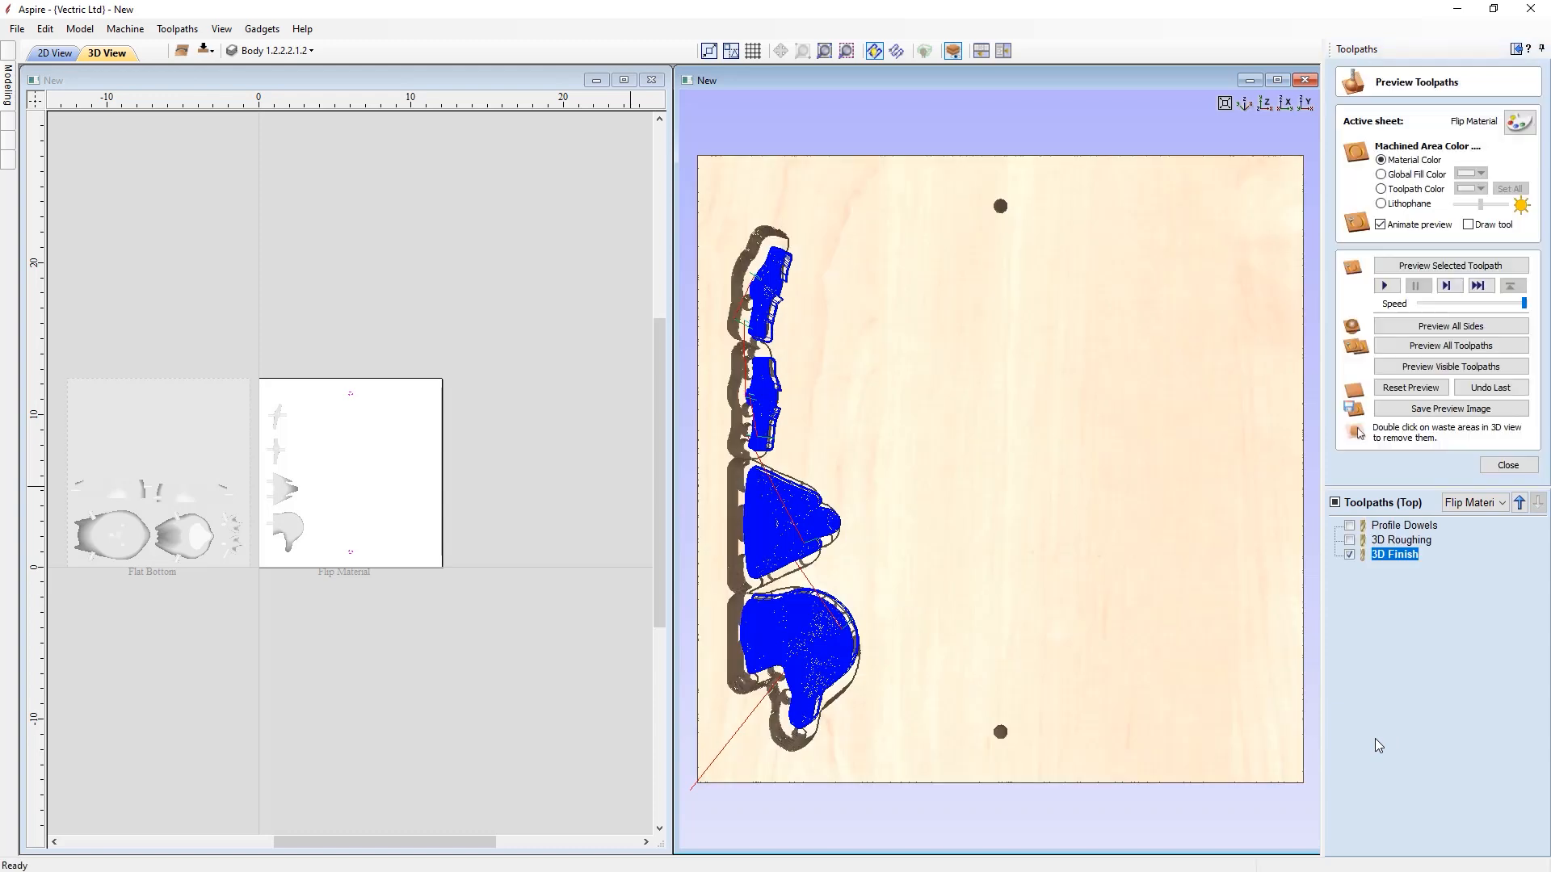
- Preview the 3D Finish toolpath on the Flip Material sheet, examine both faces of the block, and close the preview
click(1426, 266)
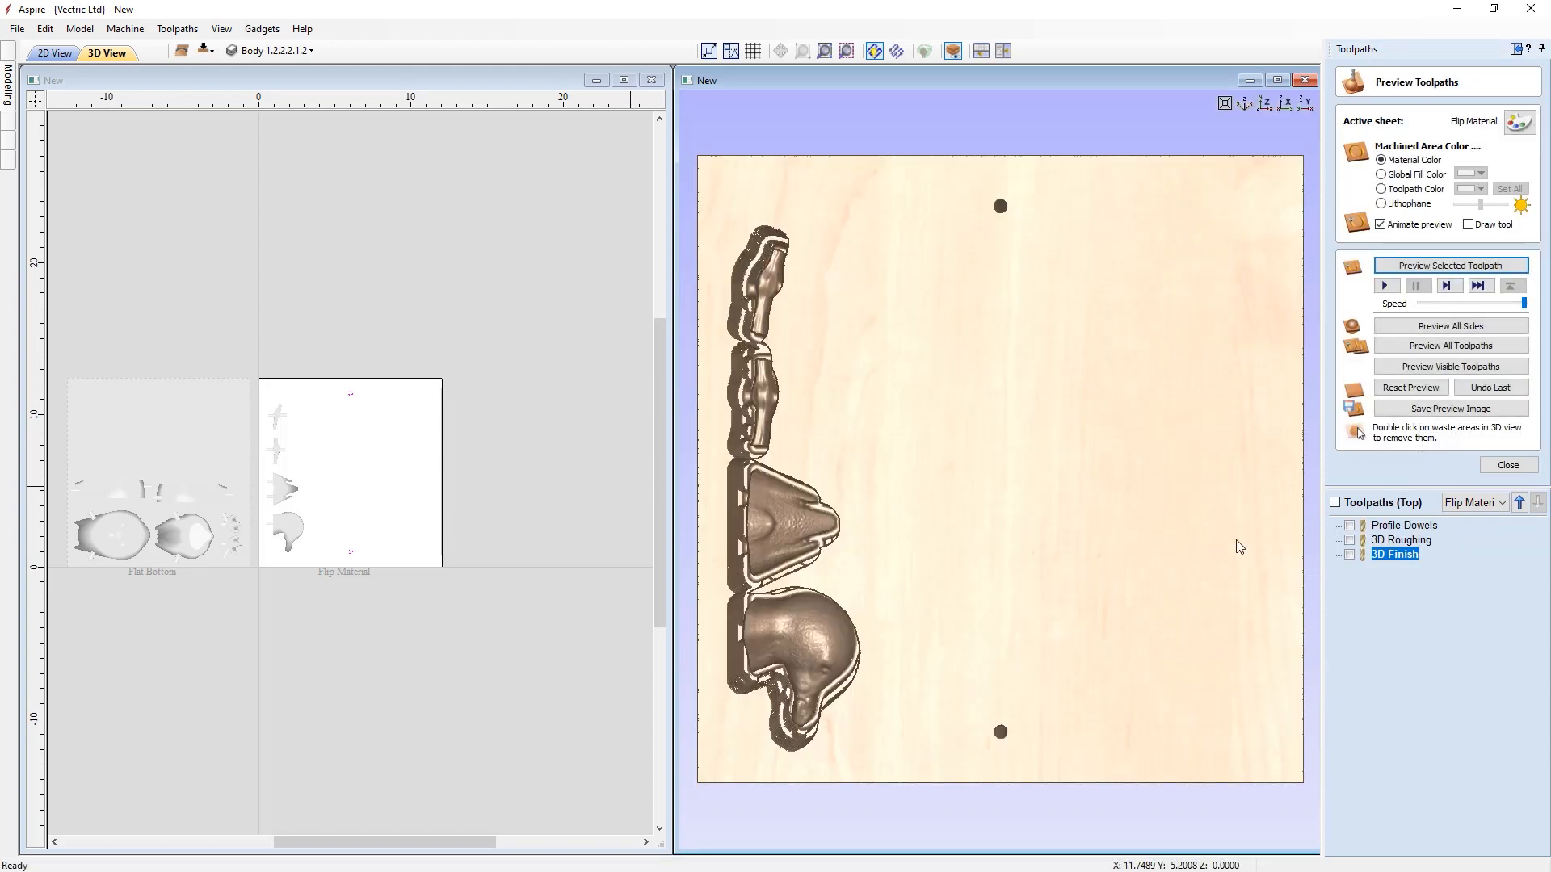
mouse_move(1083, 519)
mouse_down()
mouse_move(1122, 512)
mouse_move(1092, 514)
mouse_up()
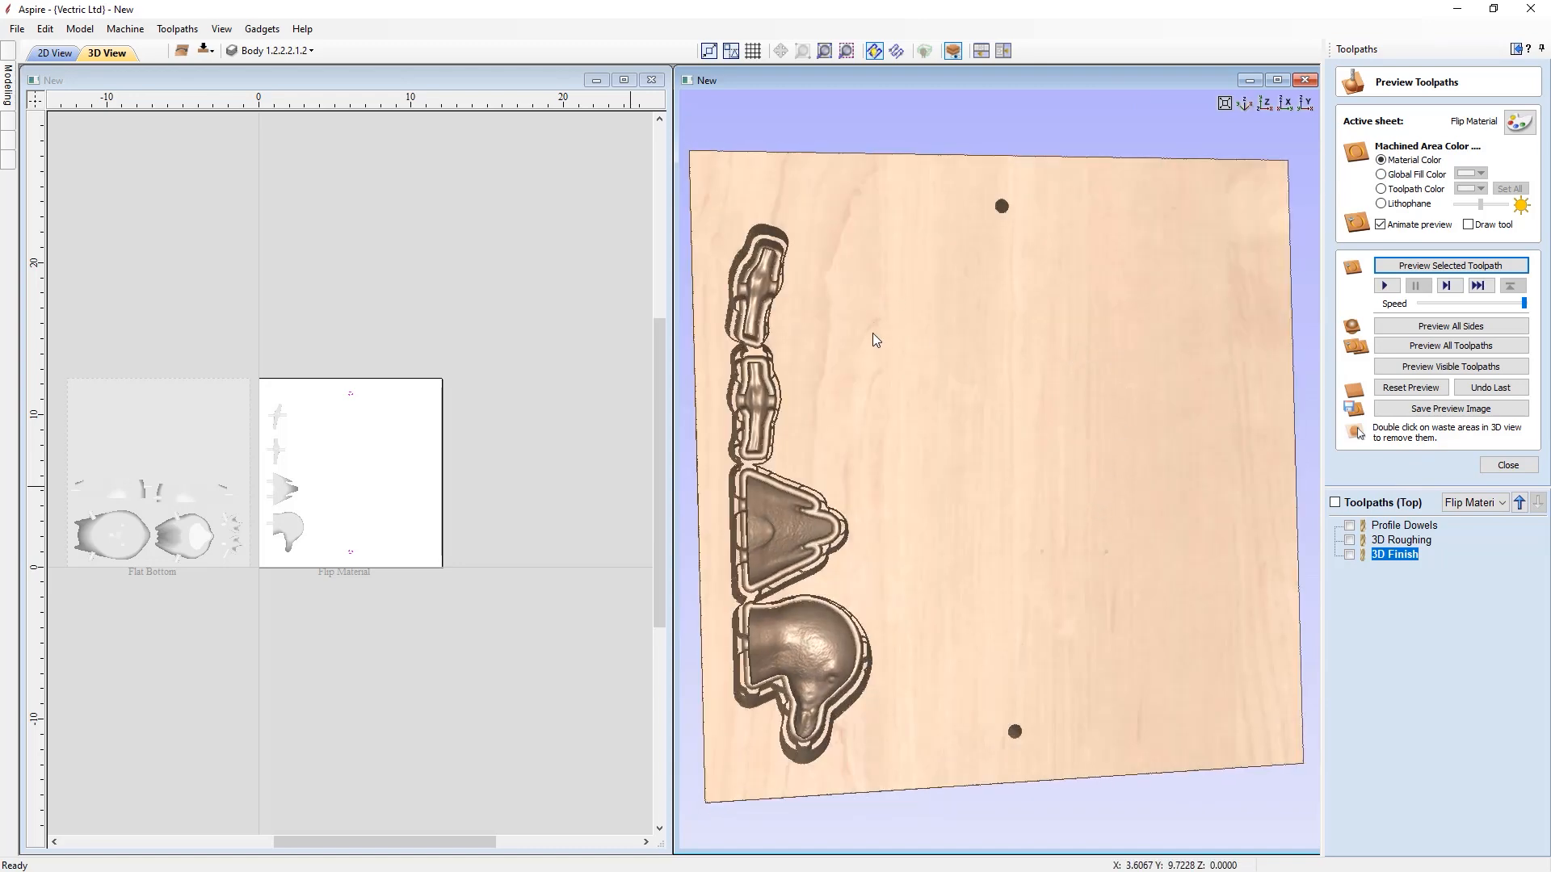
drag(768, 465, 1130, 434)
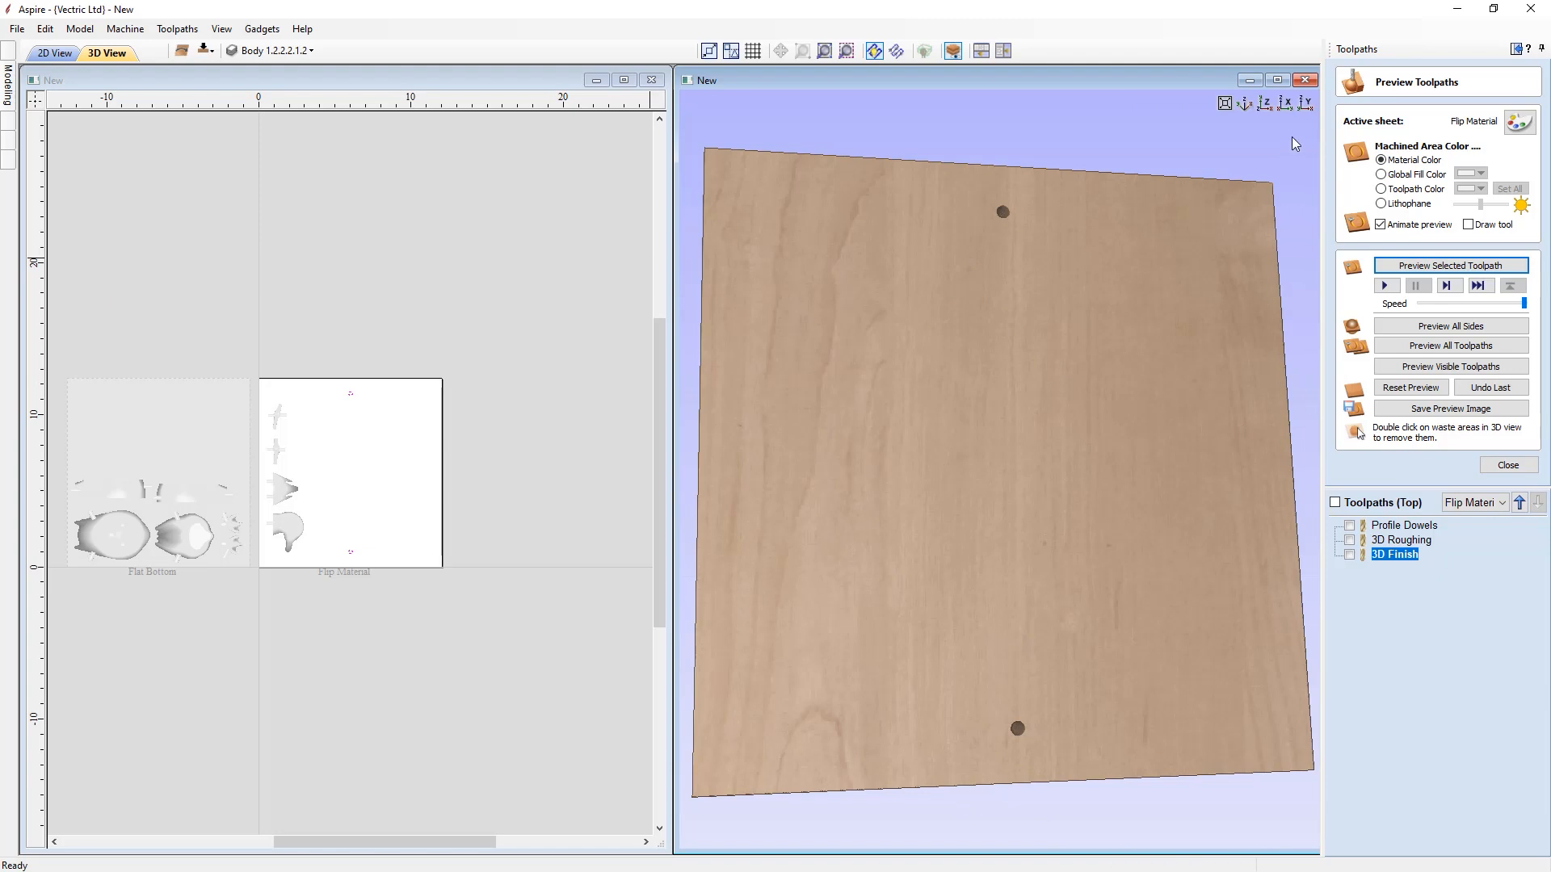
click(1266, 103)
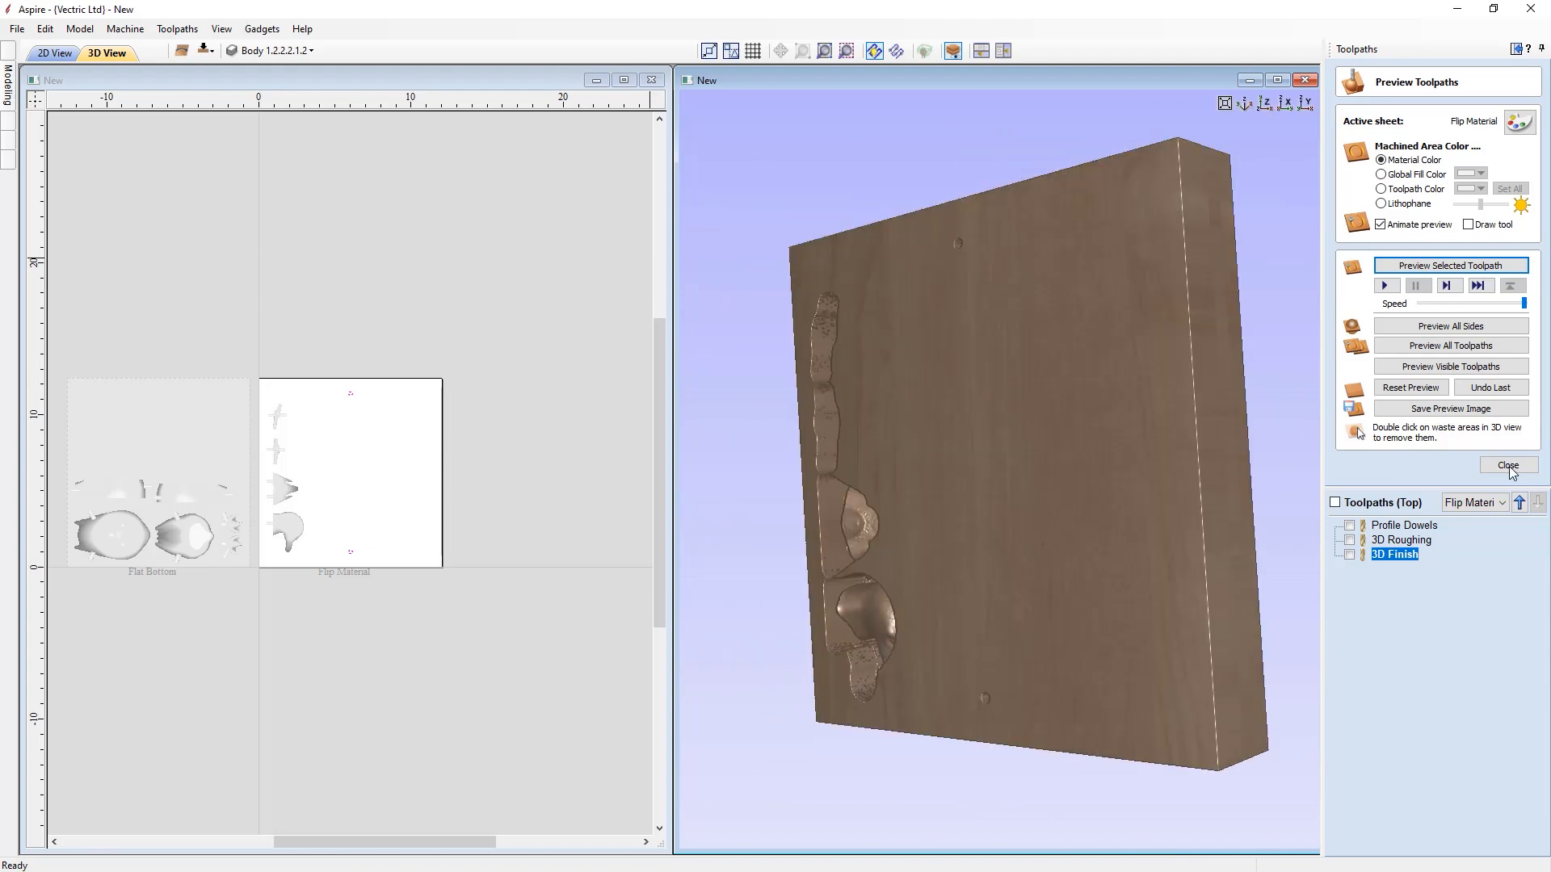
click(1510, 468)
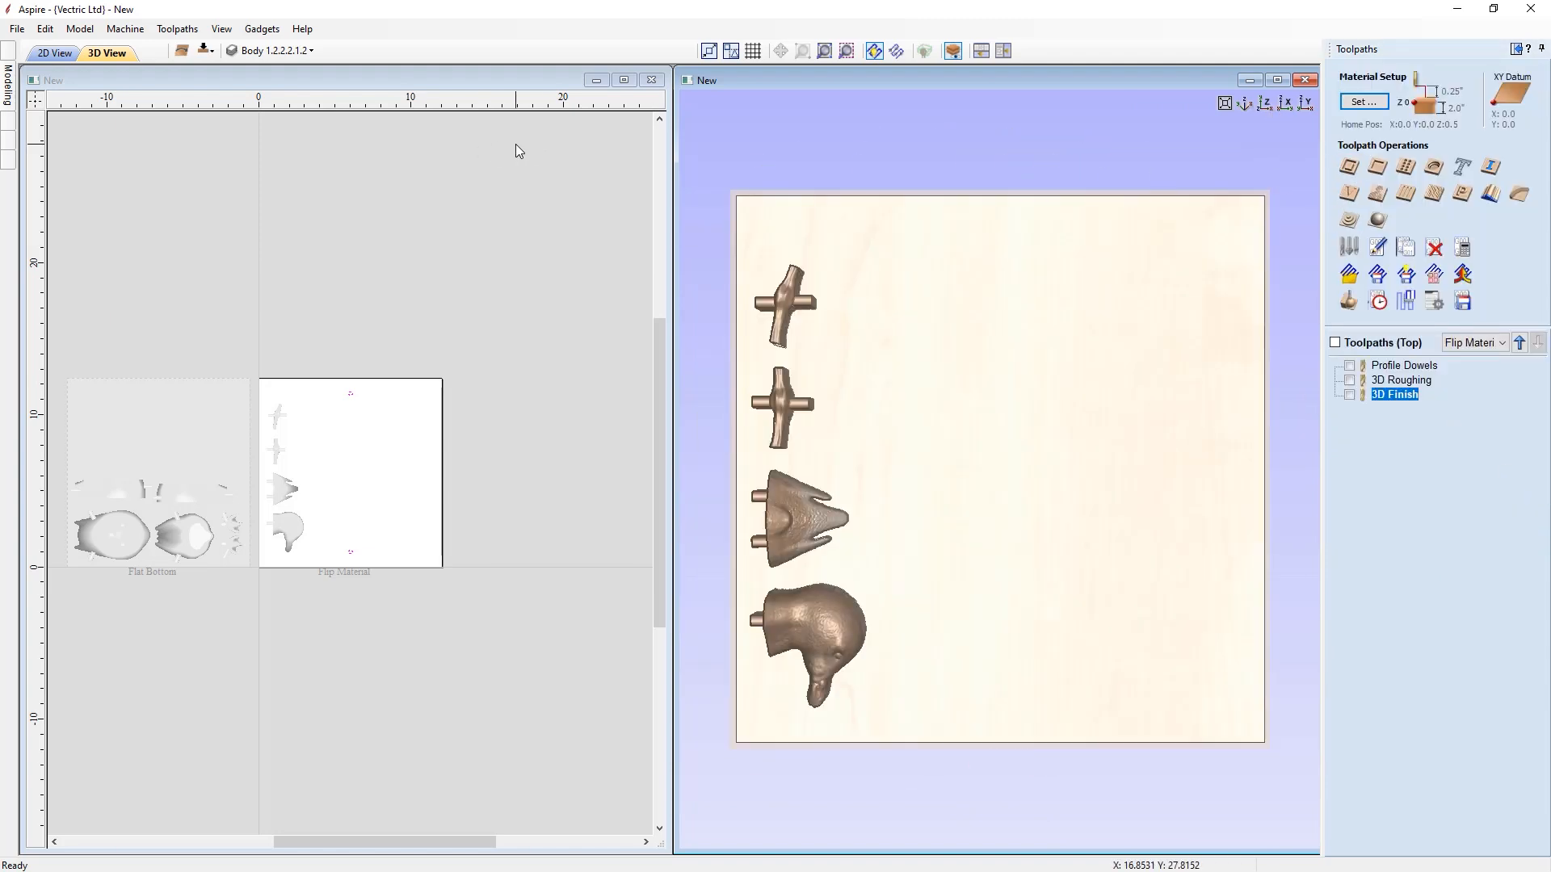
- Switch to the bottom side of the Flip Material sheet and start a rough machining toolpath limited to Level 1
click(205, 50)
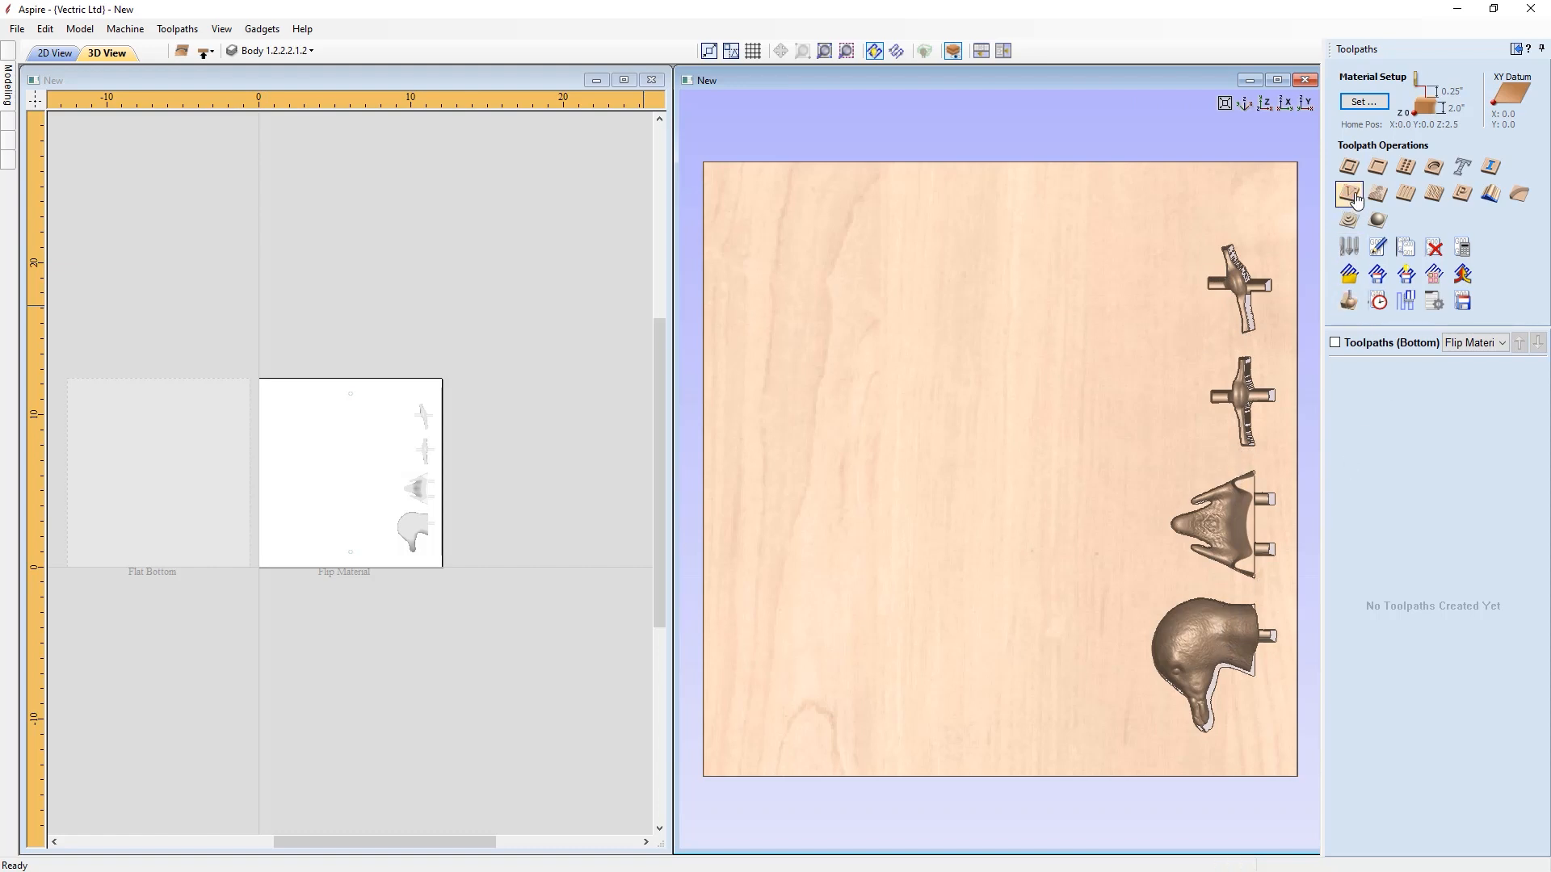
click(1348, 220)
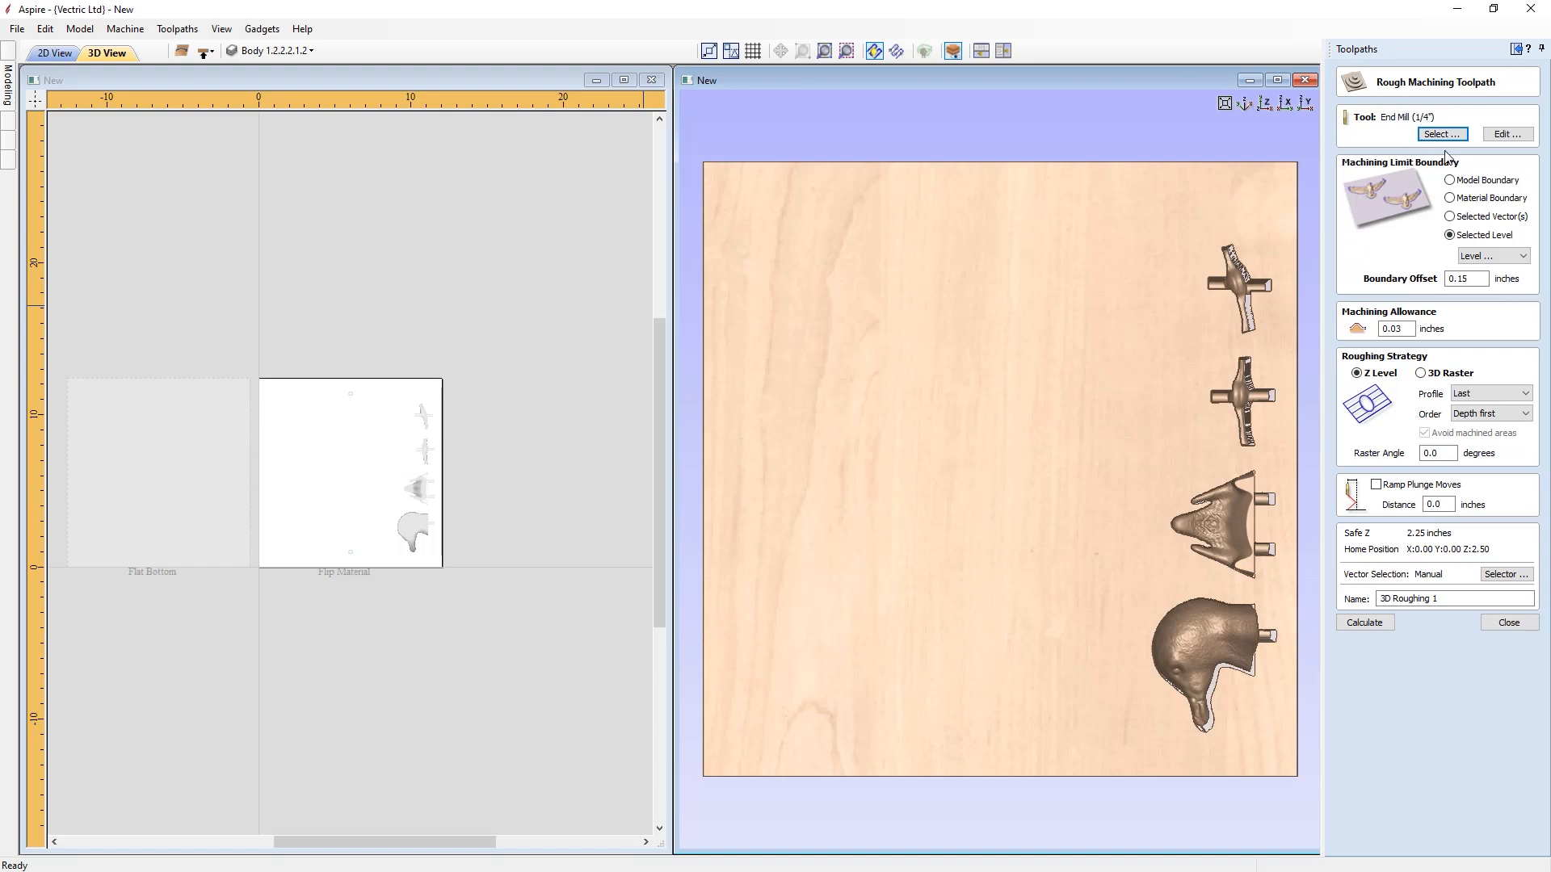
click(1474, 255)
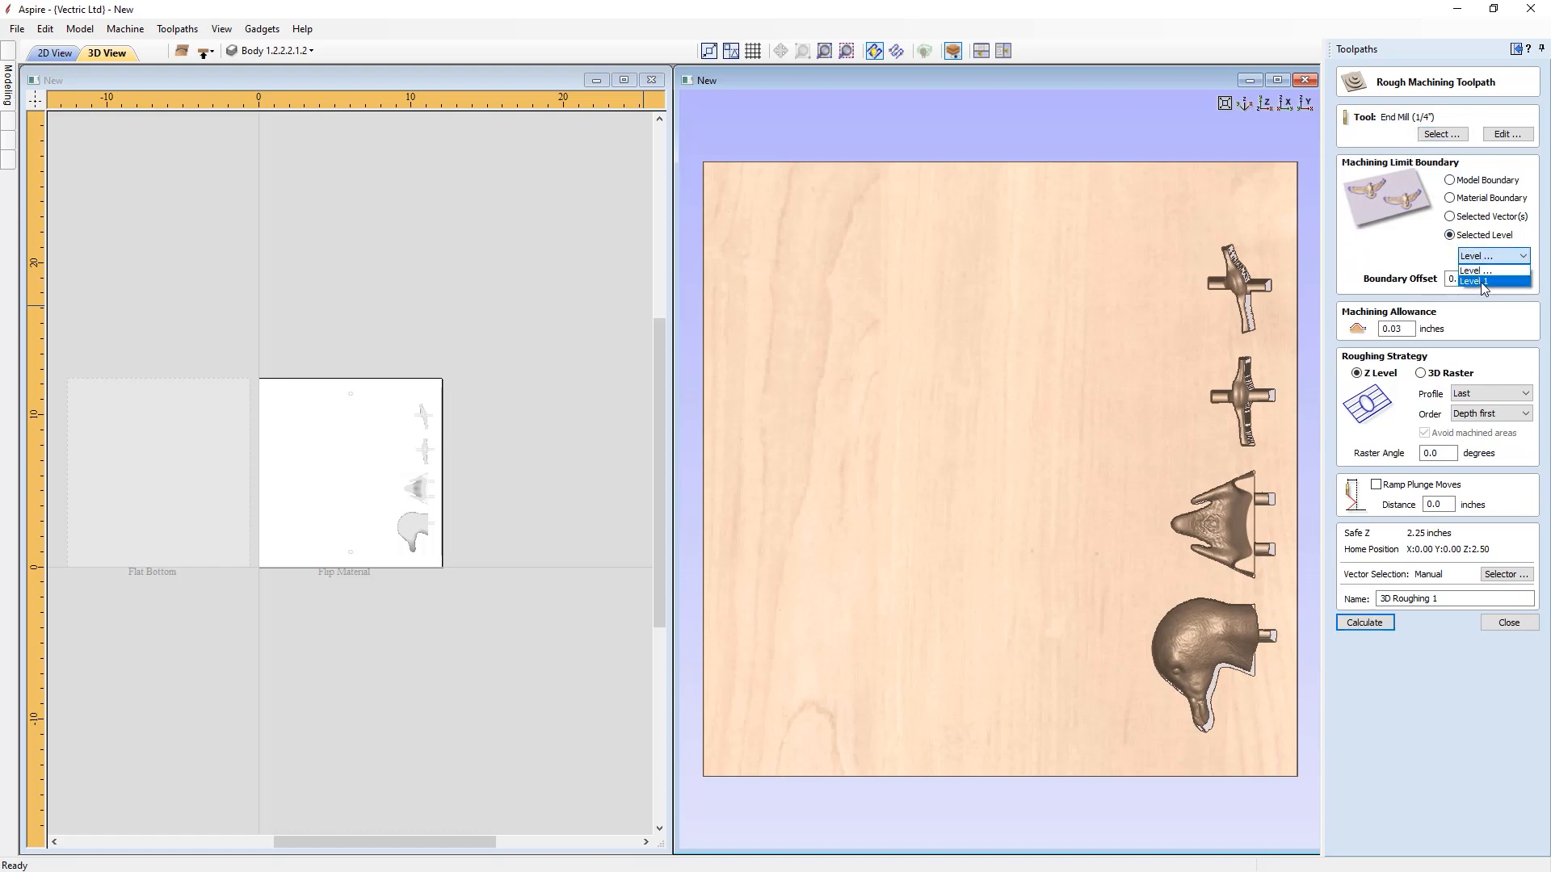
click(1480, 281)
- Rename Level 1 on the bottom side of the Flip Material sheet to Seagull
click(12, 87)
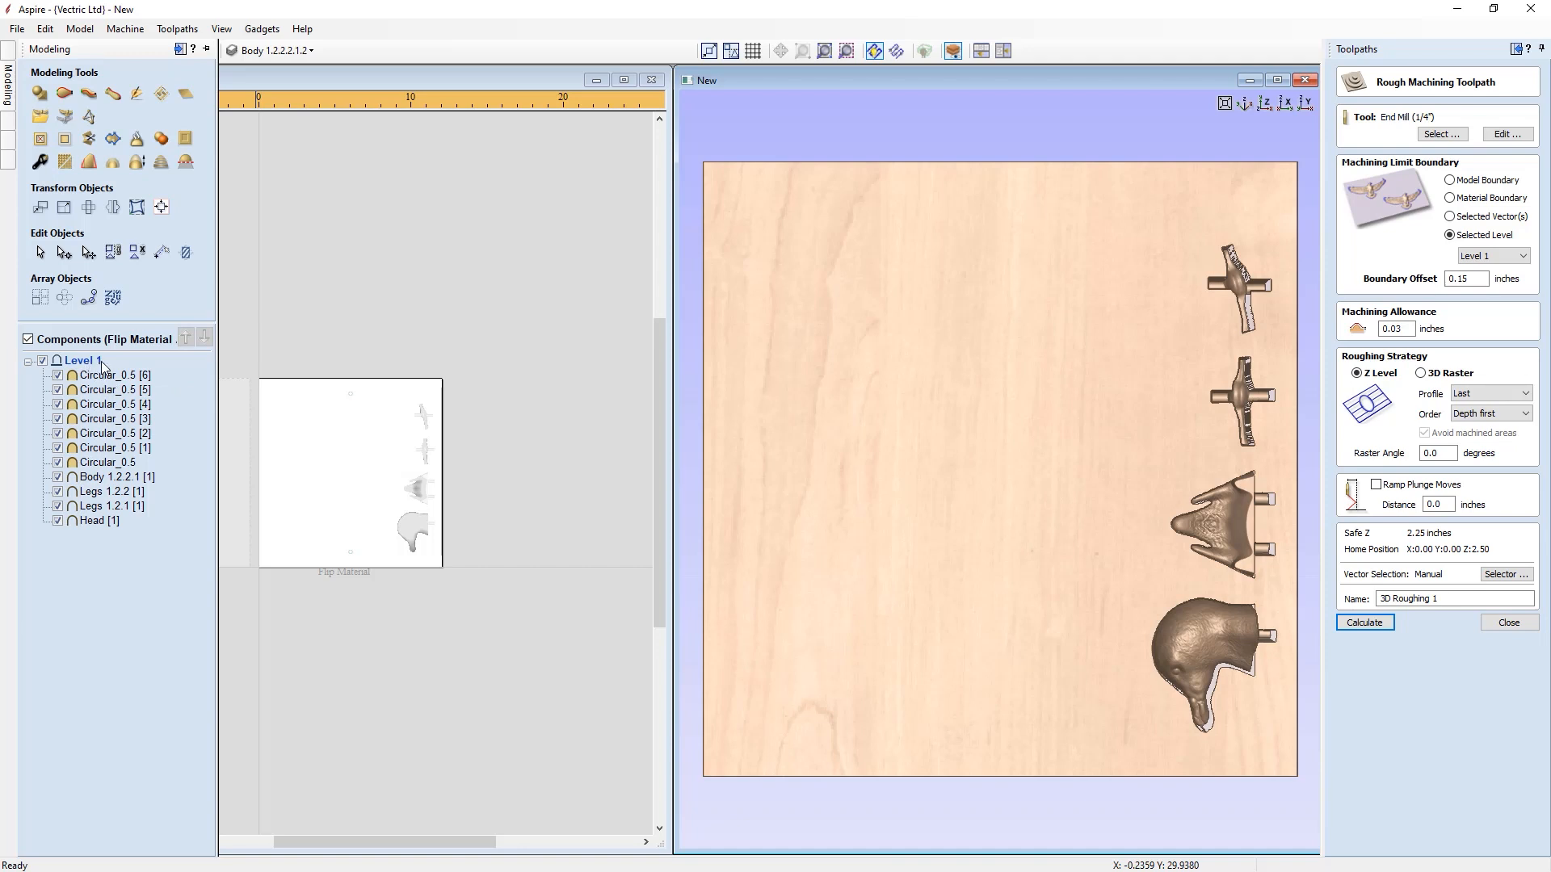
click(206, 49)
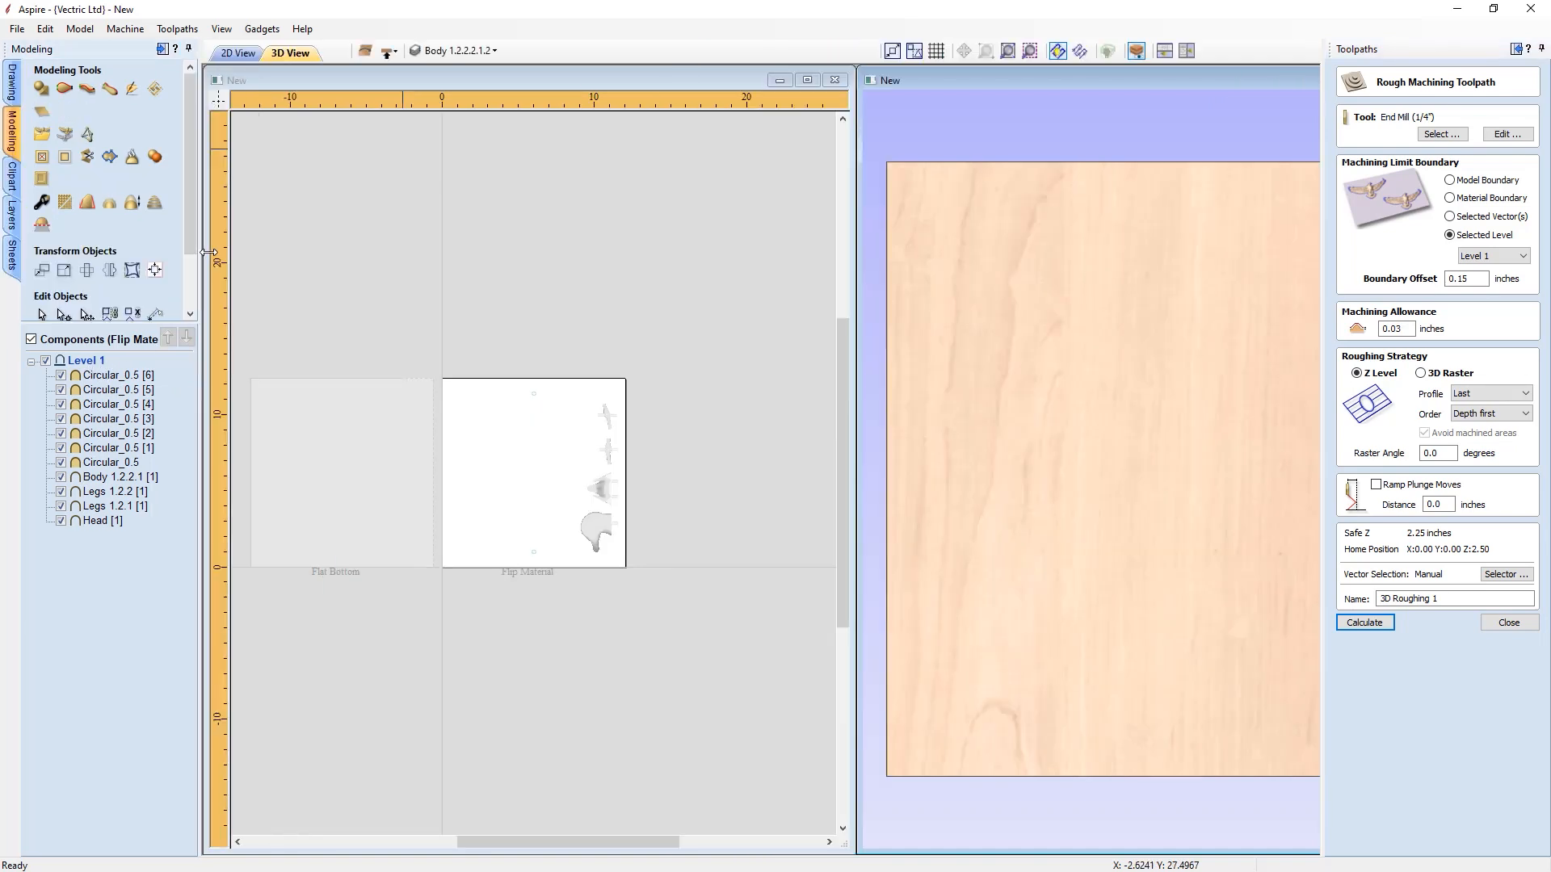
right_click(91, 368)
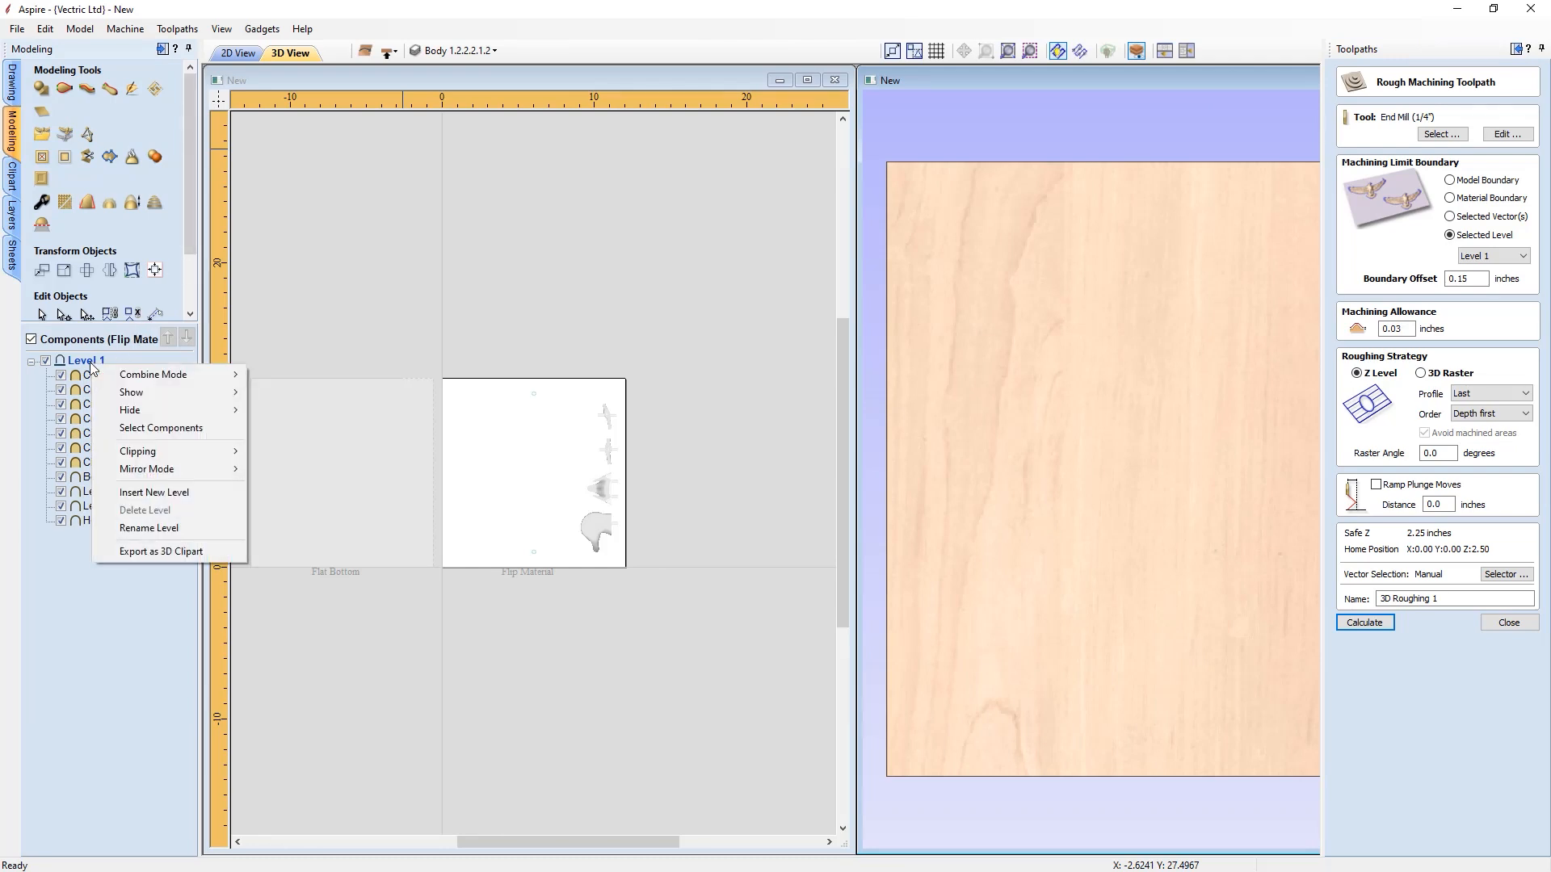
click(149, 528)
text(S)
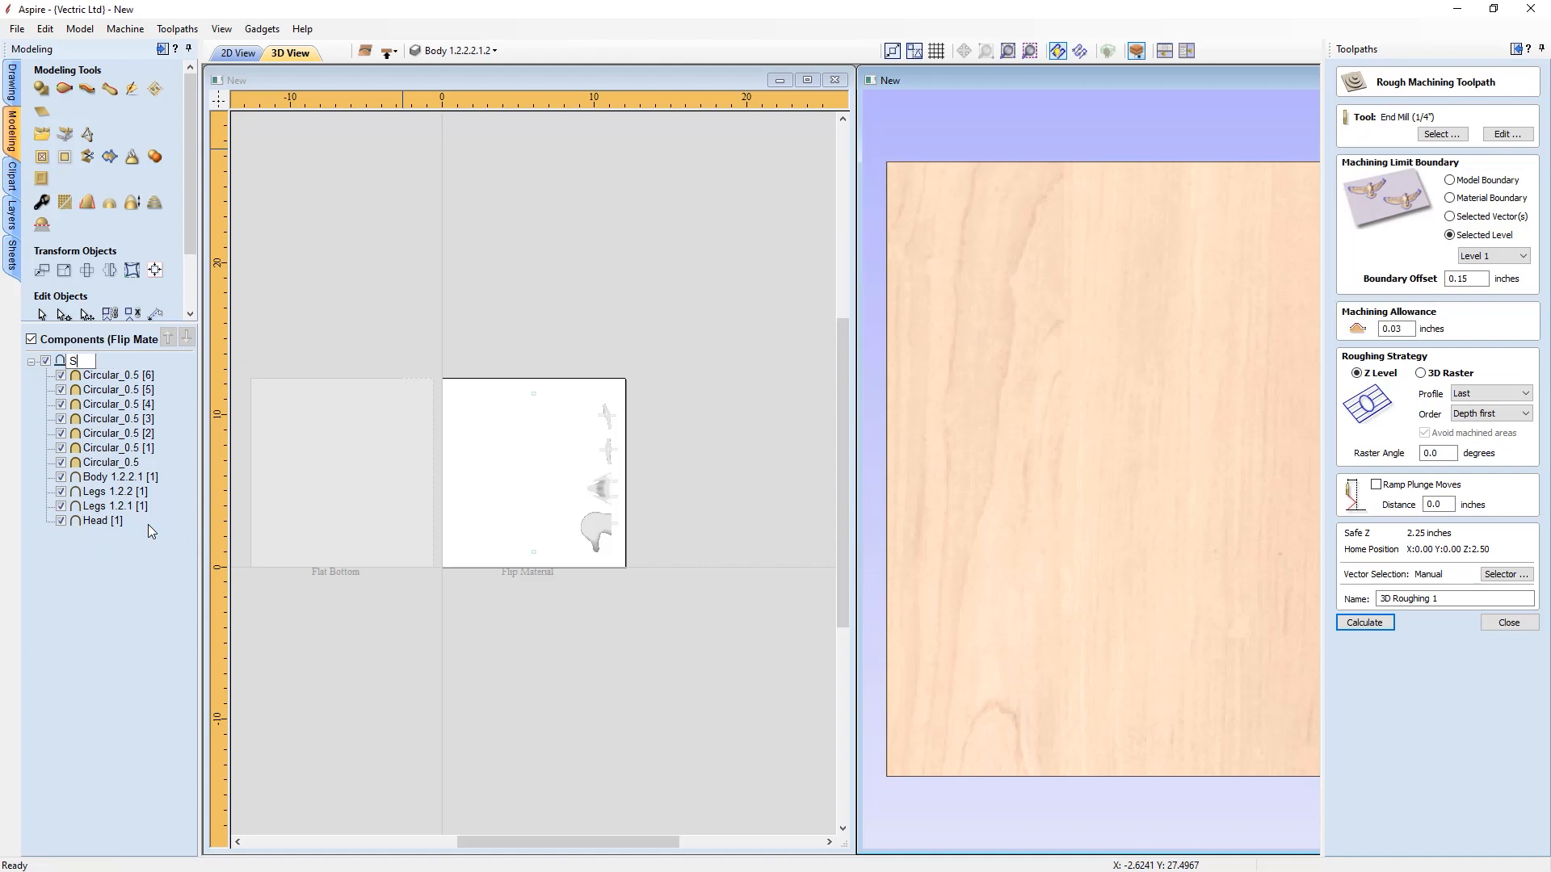
text(eagull)
key(Return)
- Insert a new component level named Tabs and set its combine mode to Merge
right_click(91, 360)
click(152, 484)
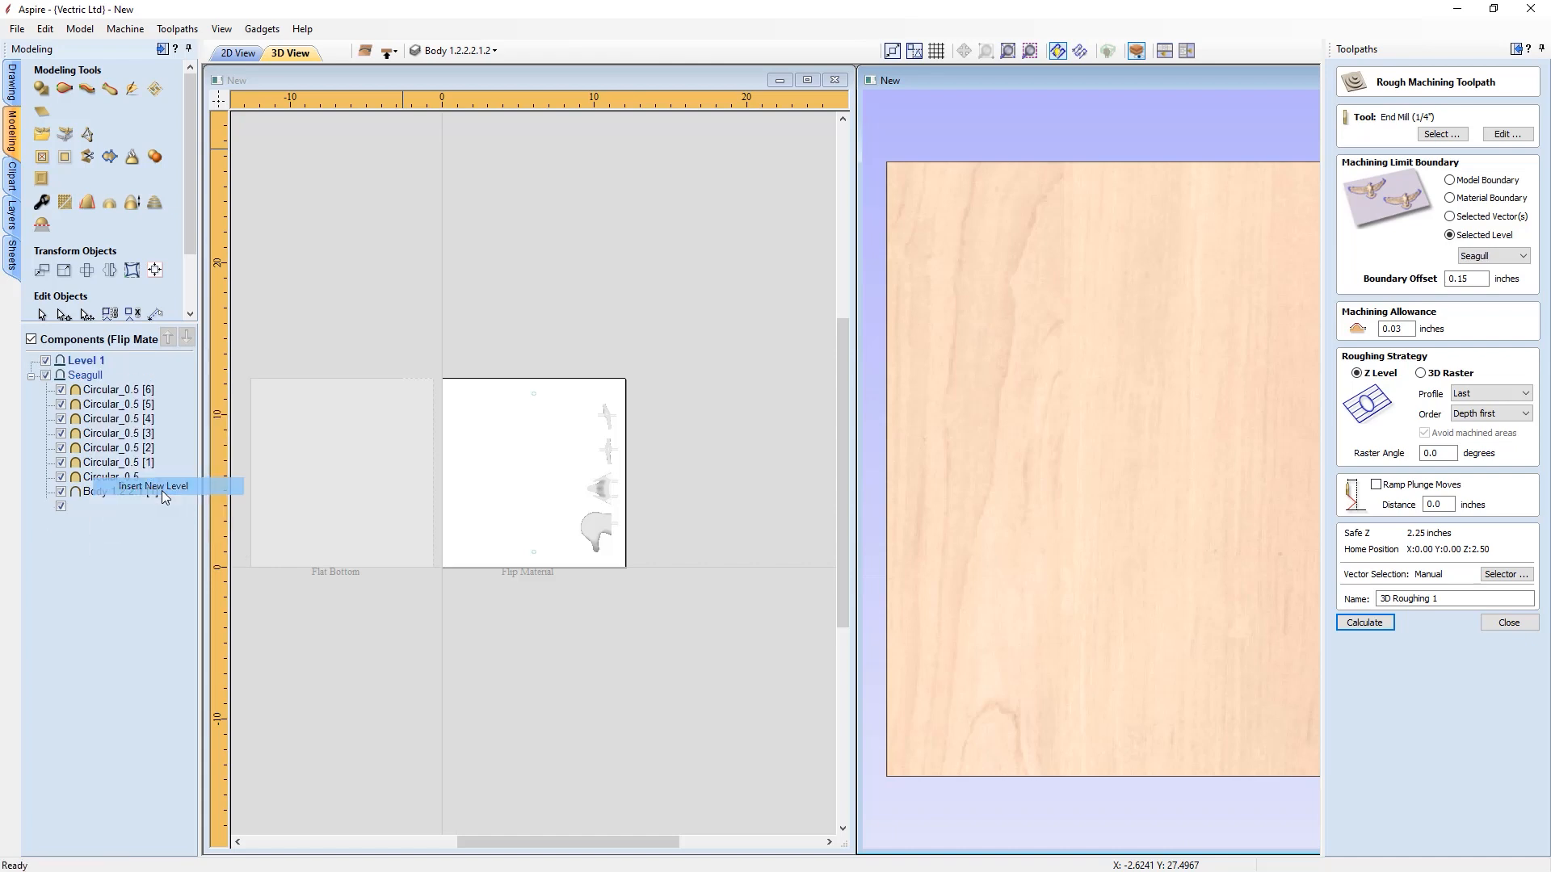
right_click(87, 361)
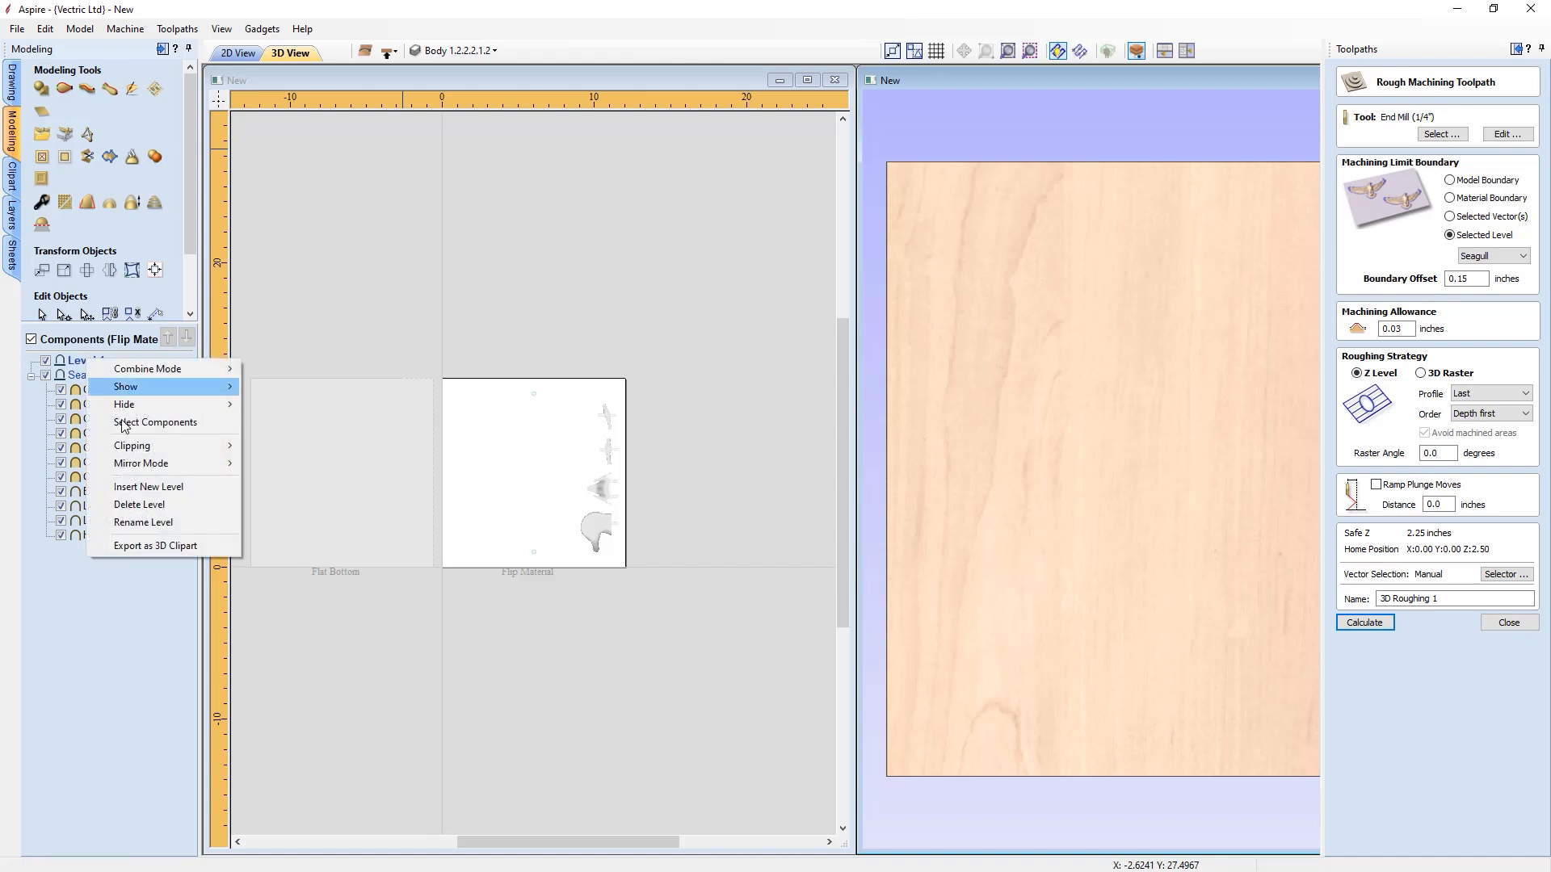
click(154, 520)
text(Tabs)
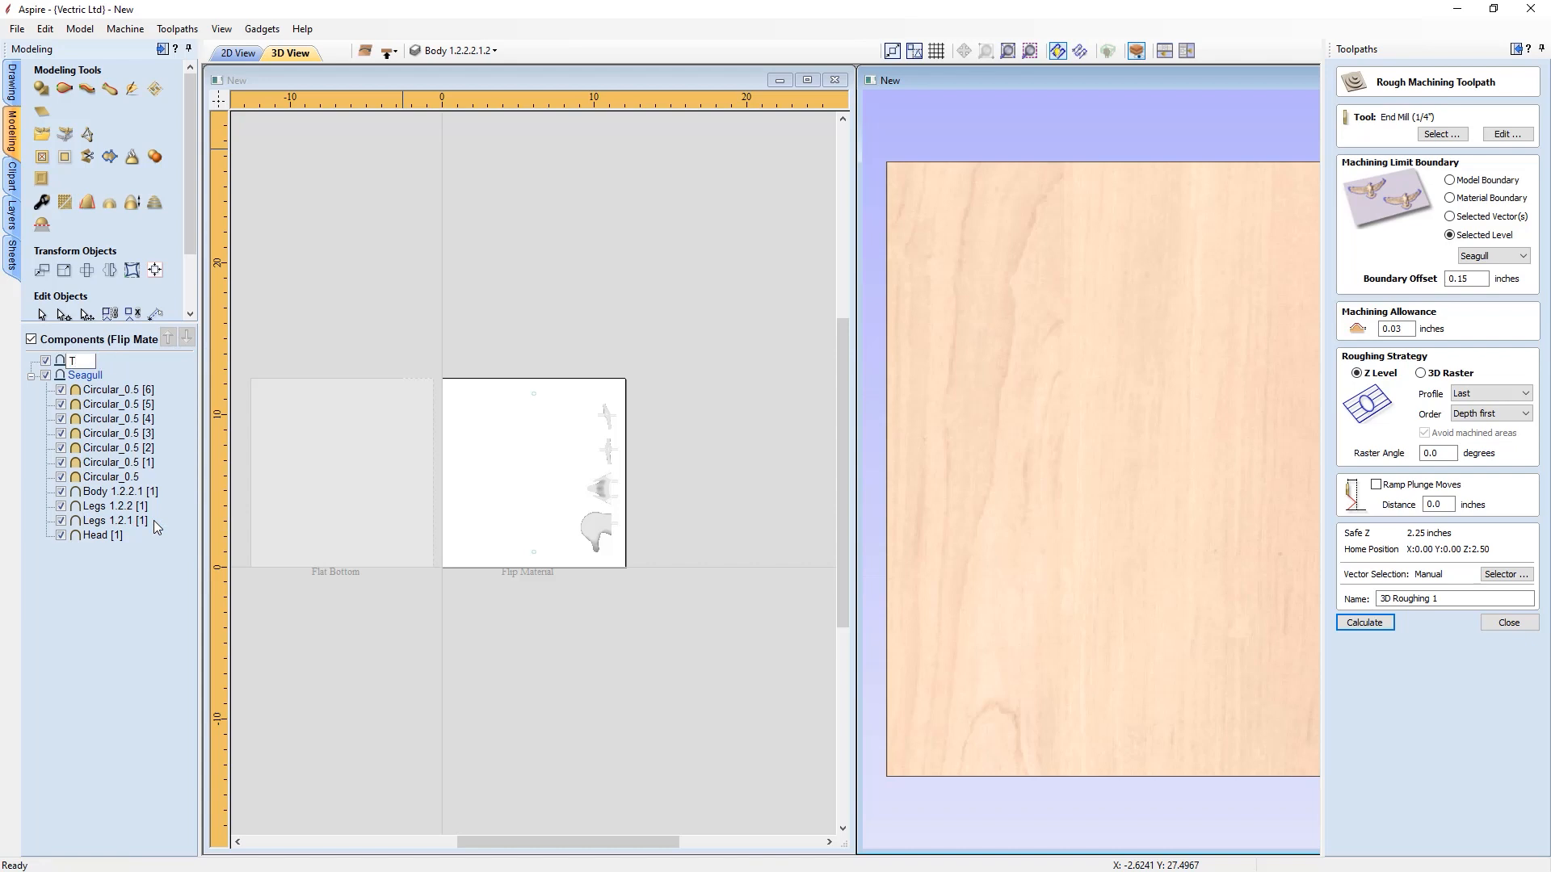
key(Return)
right_click(82, 360)
mouse_move(166, 369)
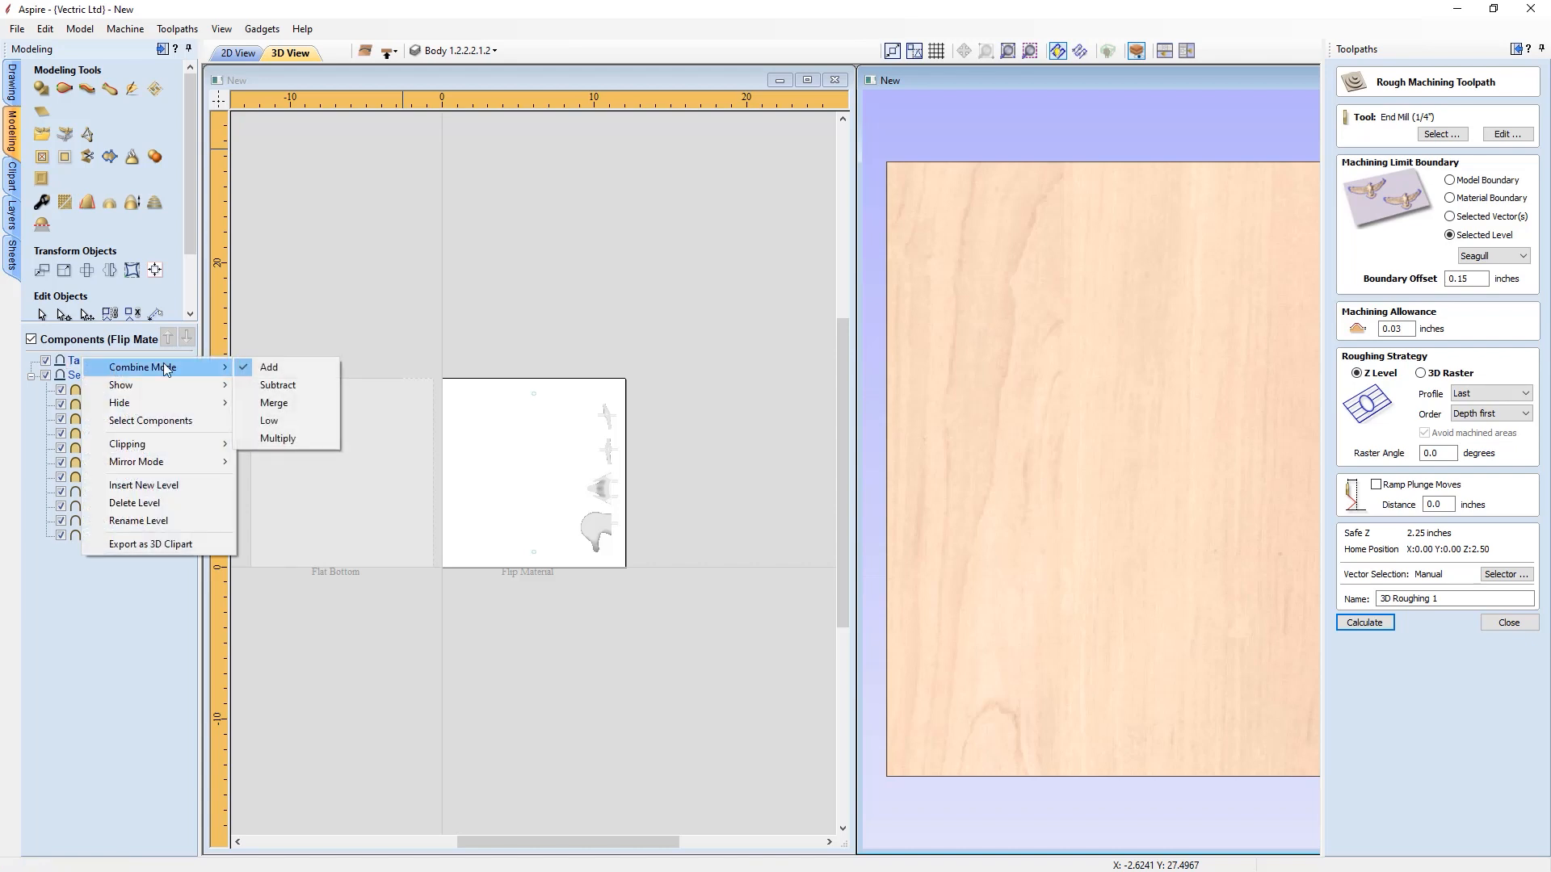
click(273, 402)
- Move all the Circular_0.5 tab components from the Seagull level into the Tabs level
click(118, 404)
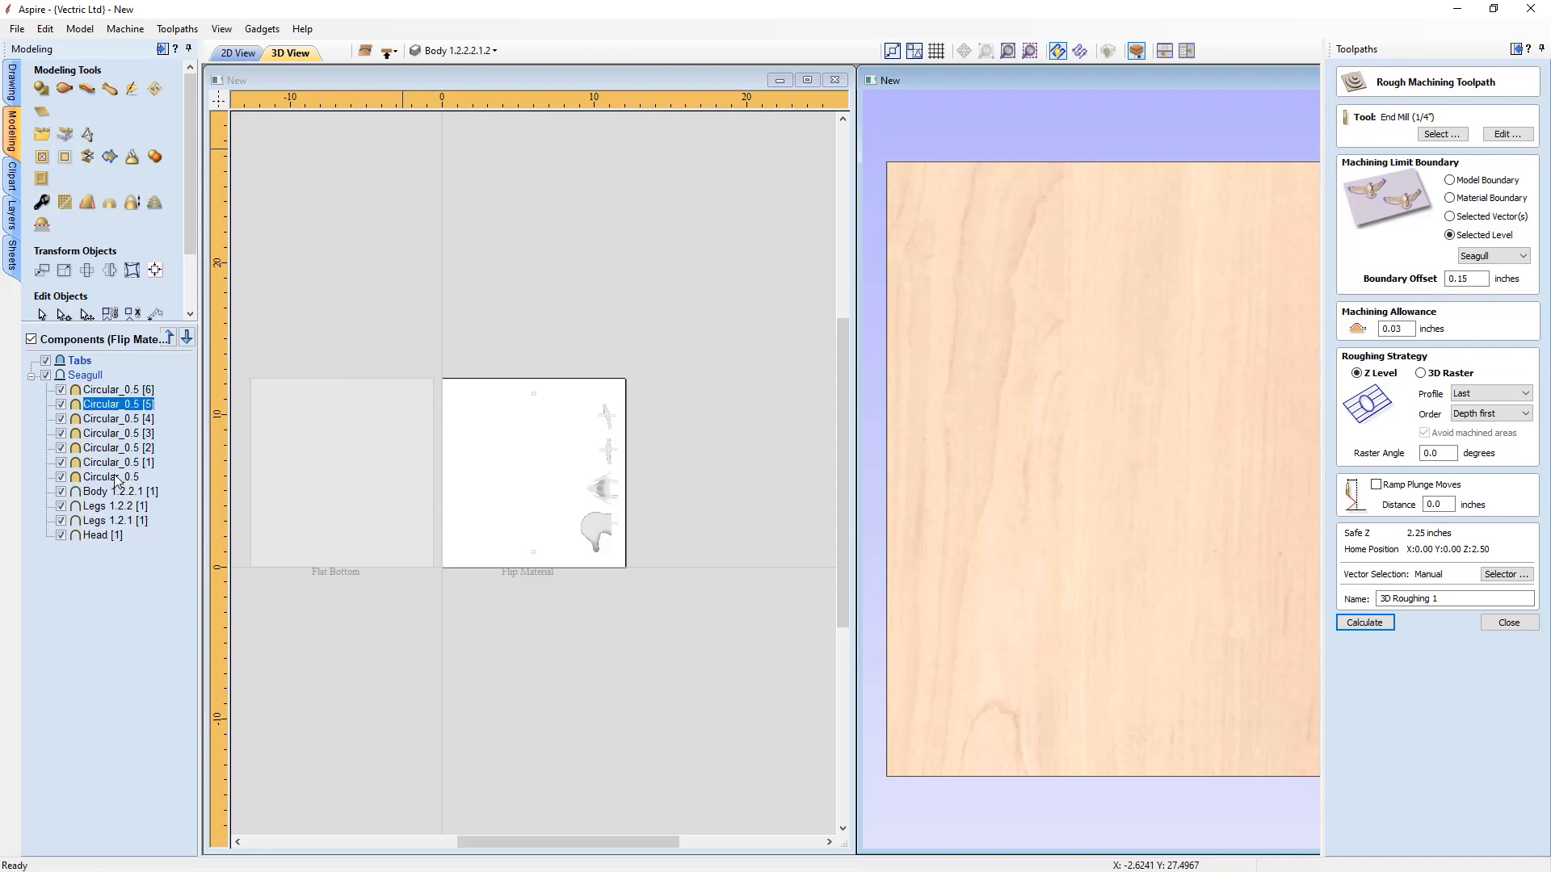
shift+click(117, 478)
ctrl+click(115, 390)
drag(104, 392, 97, 361)
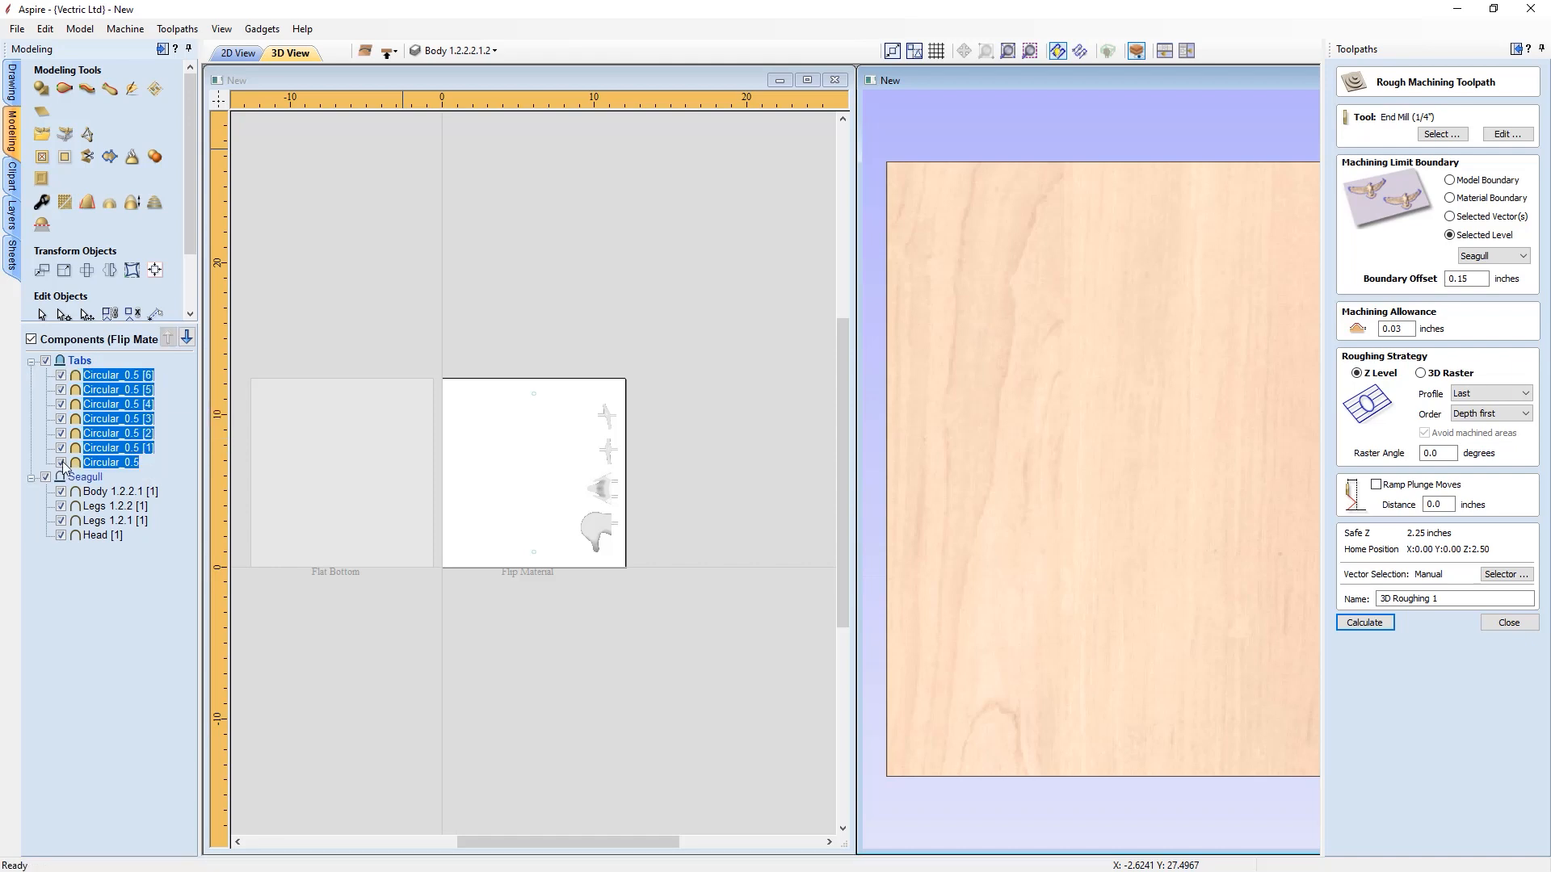
click(174, 487)
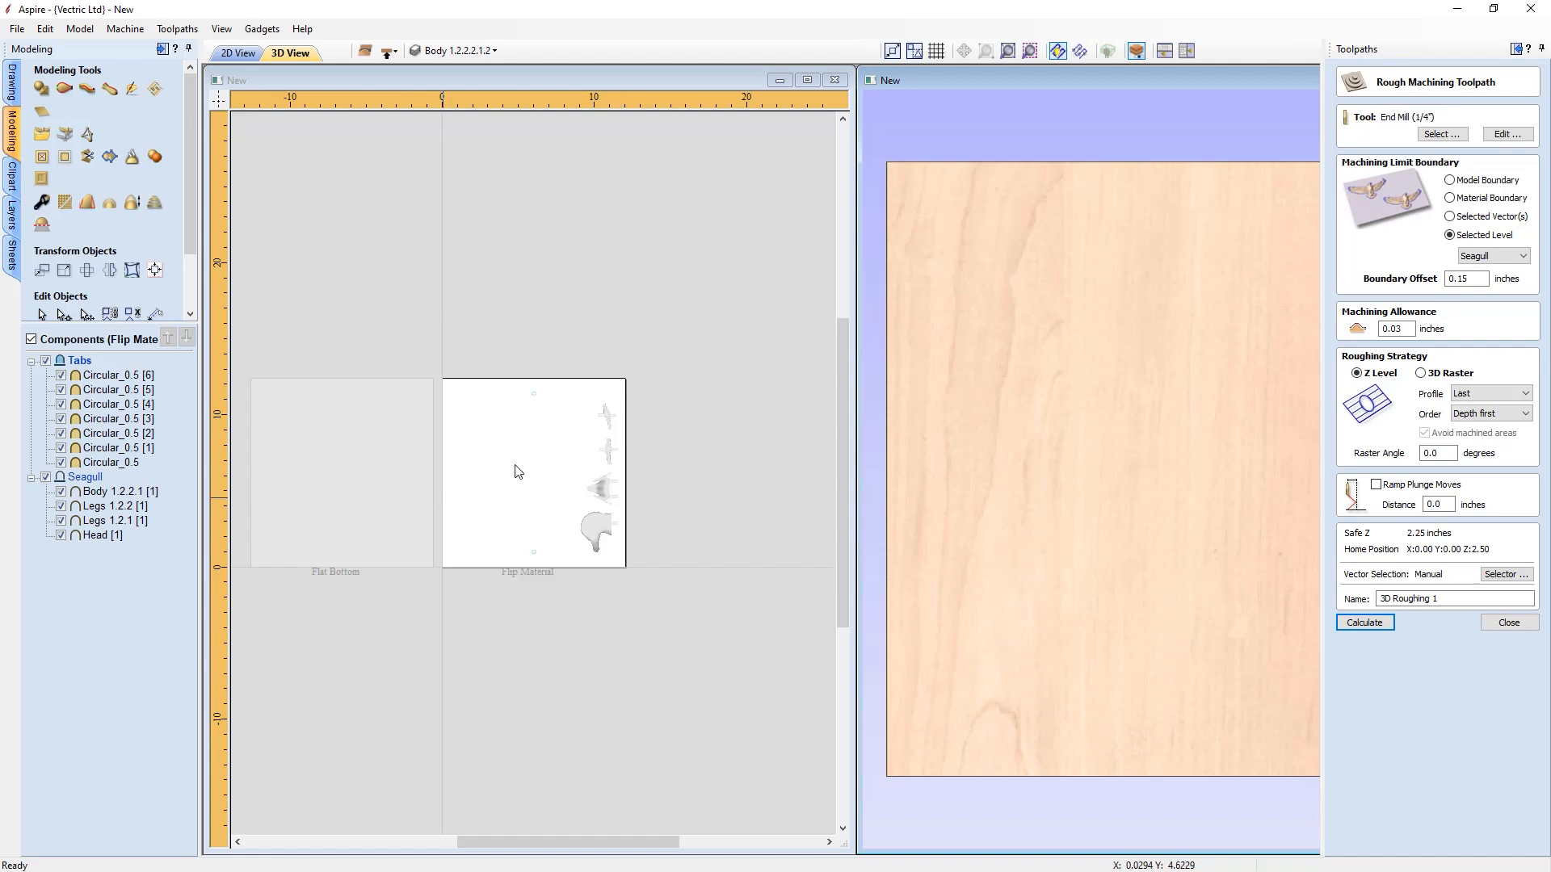
- Calculate the bottom-side rough machining toolpath named 3D Roughing, limited to the Seagull level, and preview it
click(1492, 255)
click(1464, 275)
click(1463, 276)
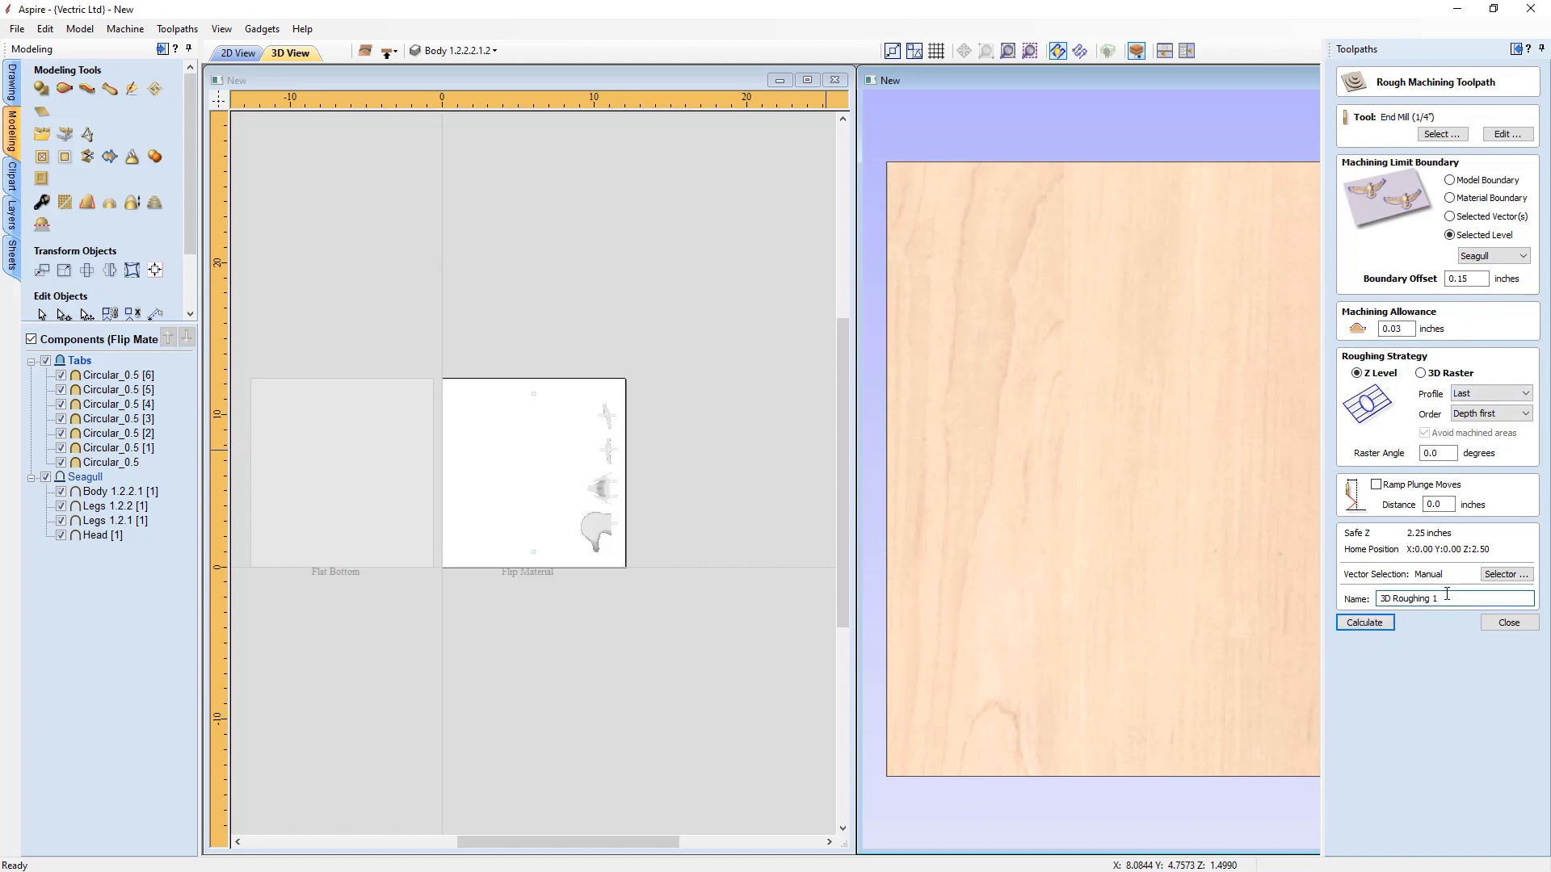
click(1378, 619)
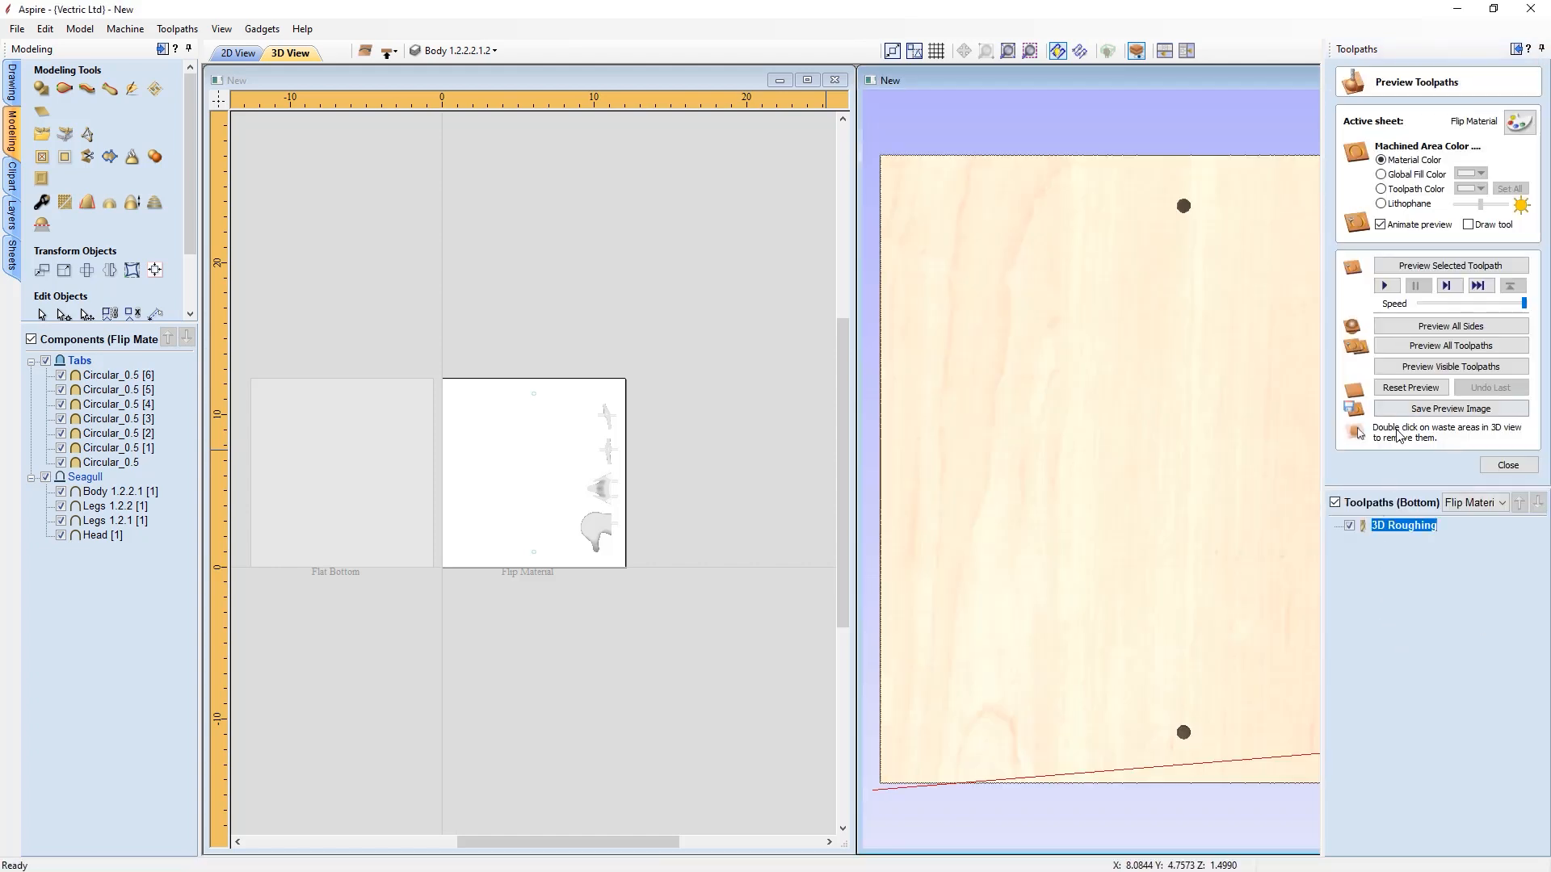
click(1440, 274)
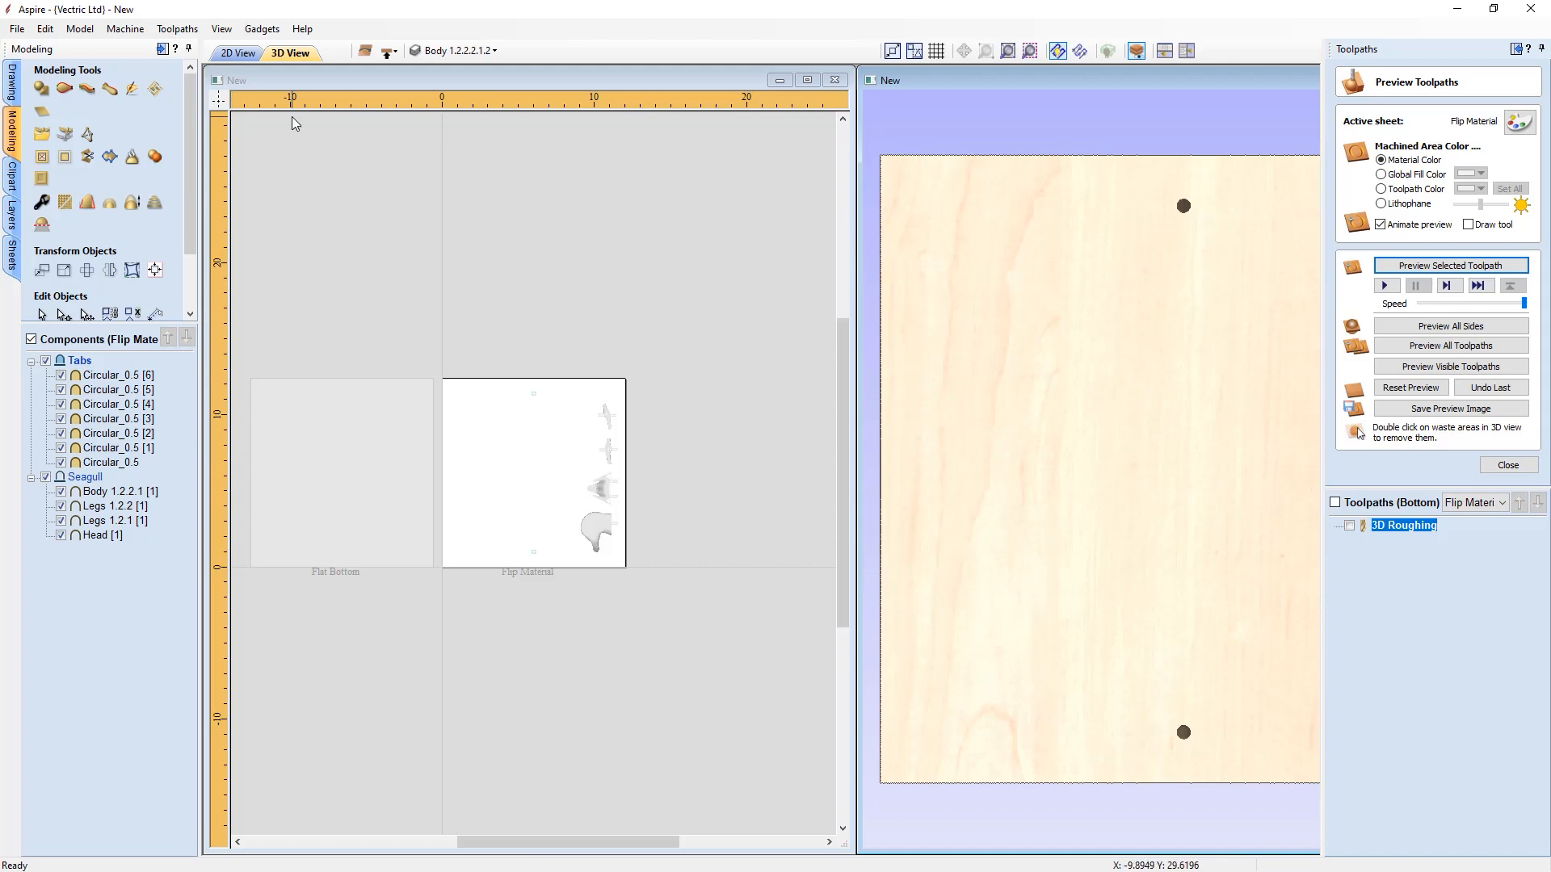
click(163, 50)
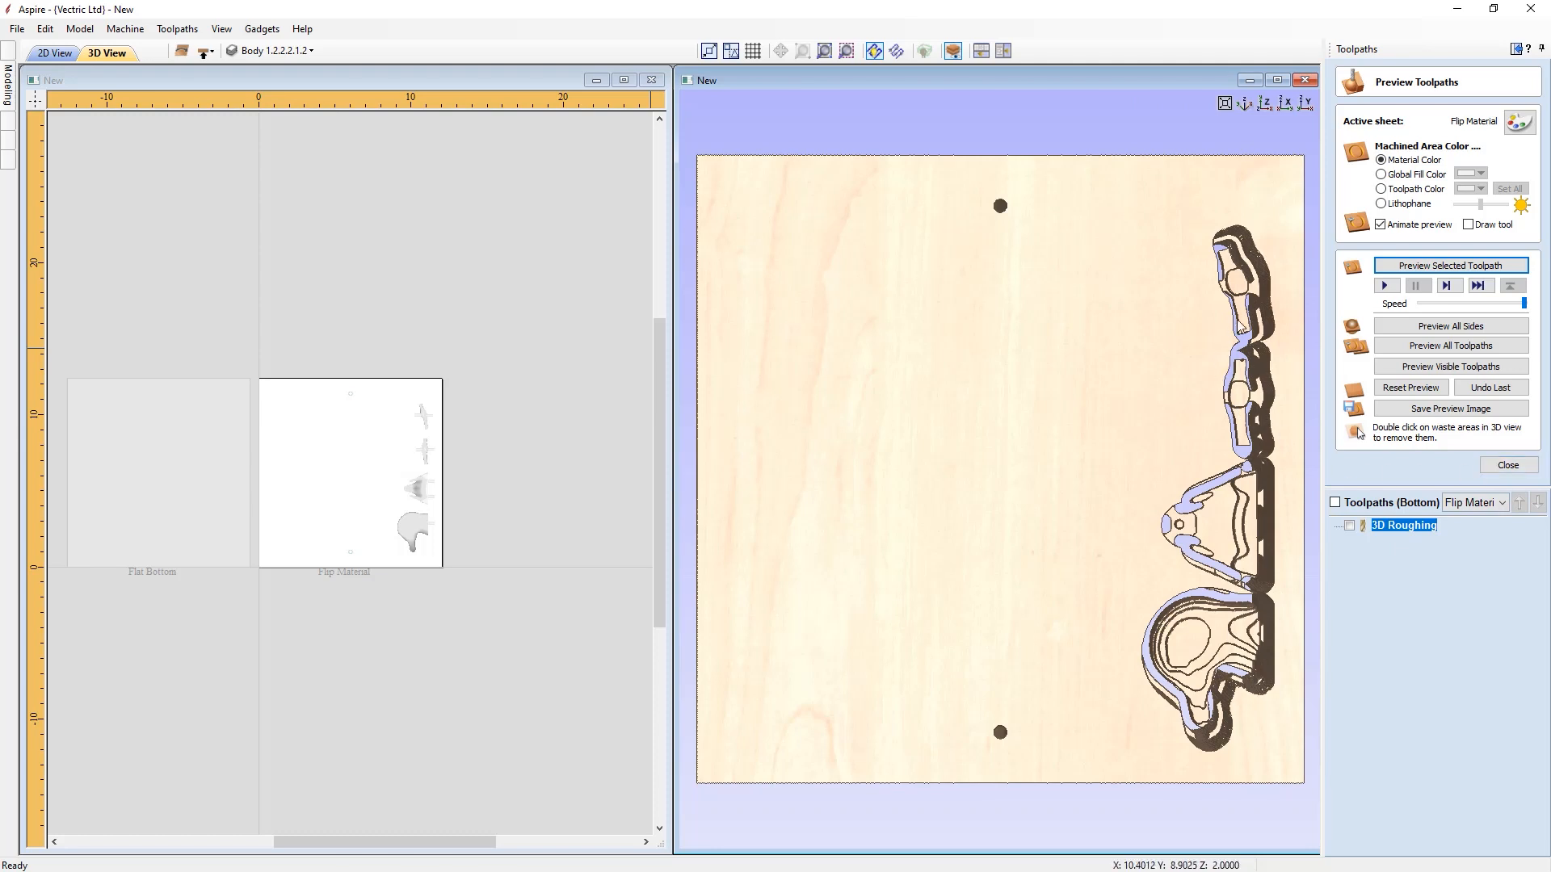
click(1513, 460)
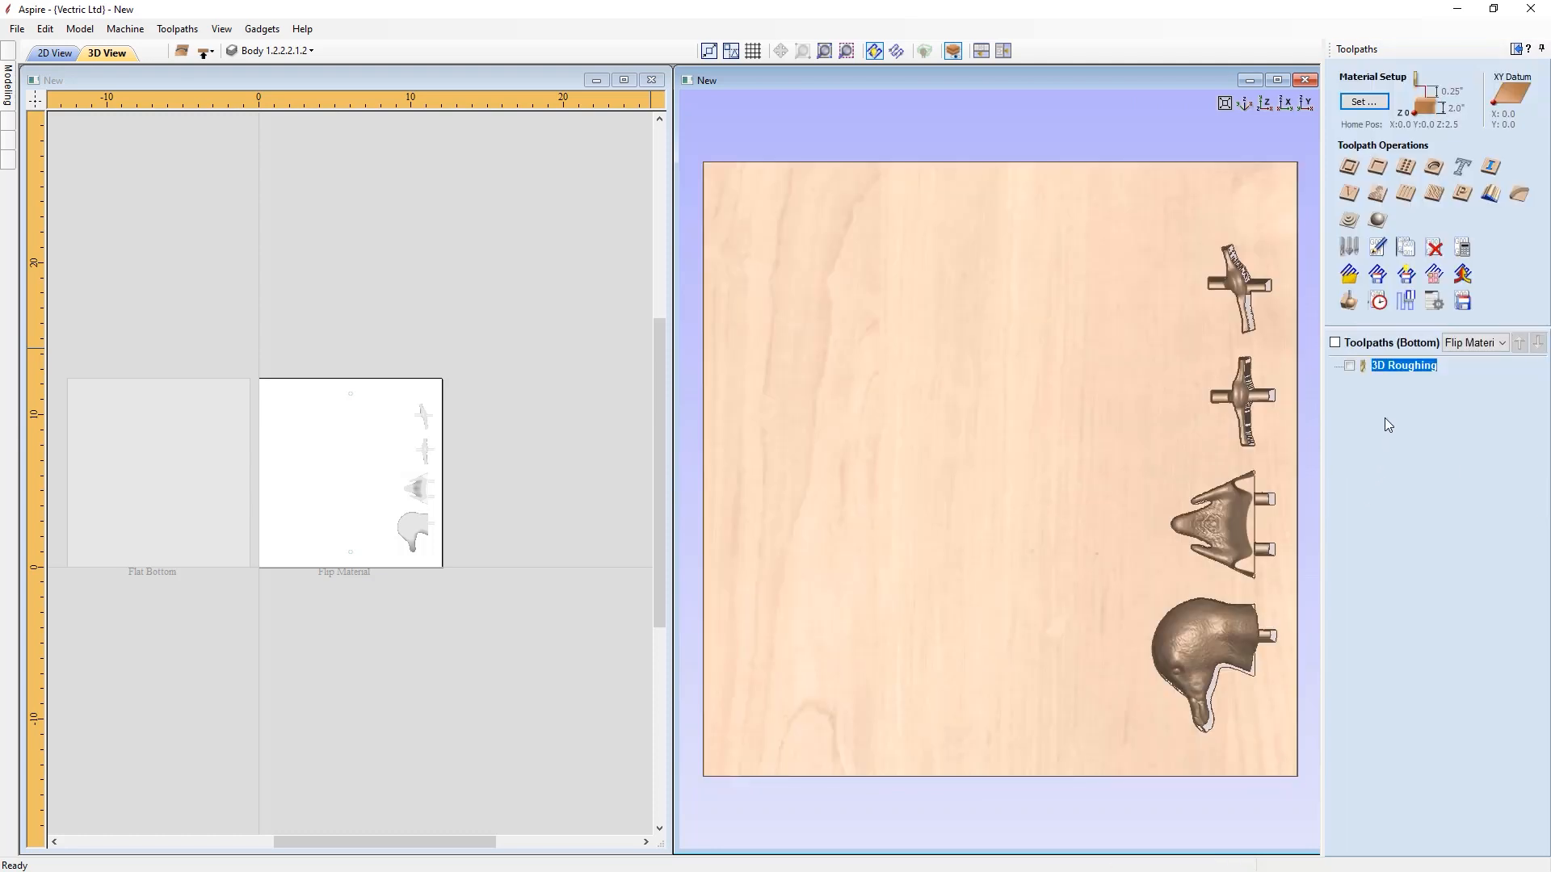
- Calculate a bottom-side finish machining toolpath with the machining boundary limited to the Seagull level
click(1376, 222)
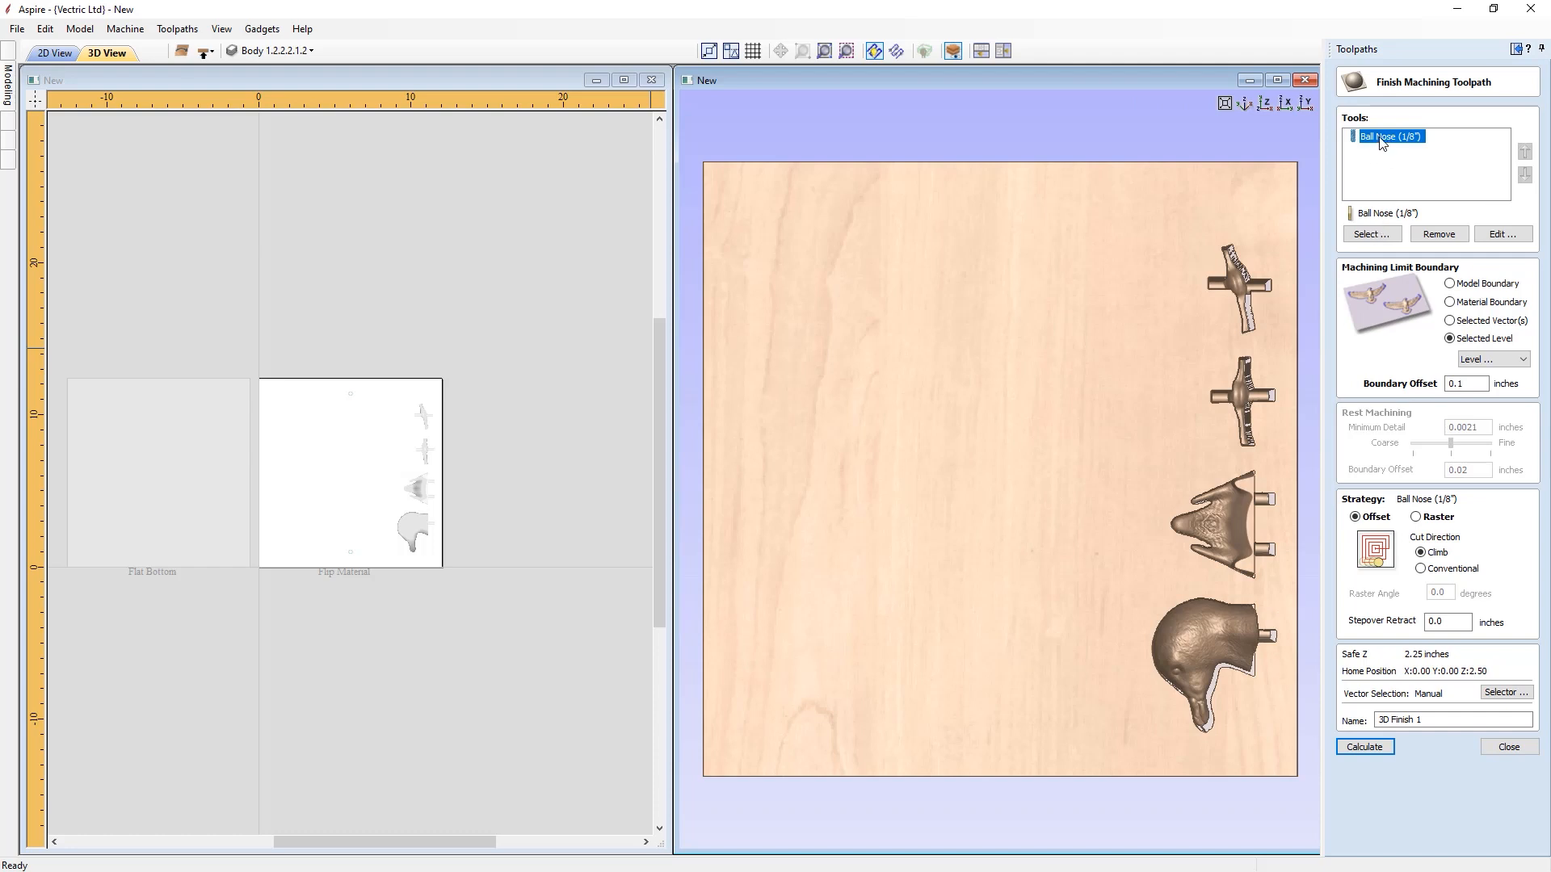
click(1491, 360)
click(1480, 394)
click(1363, 746)
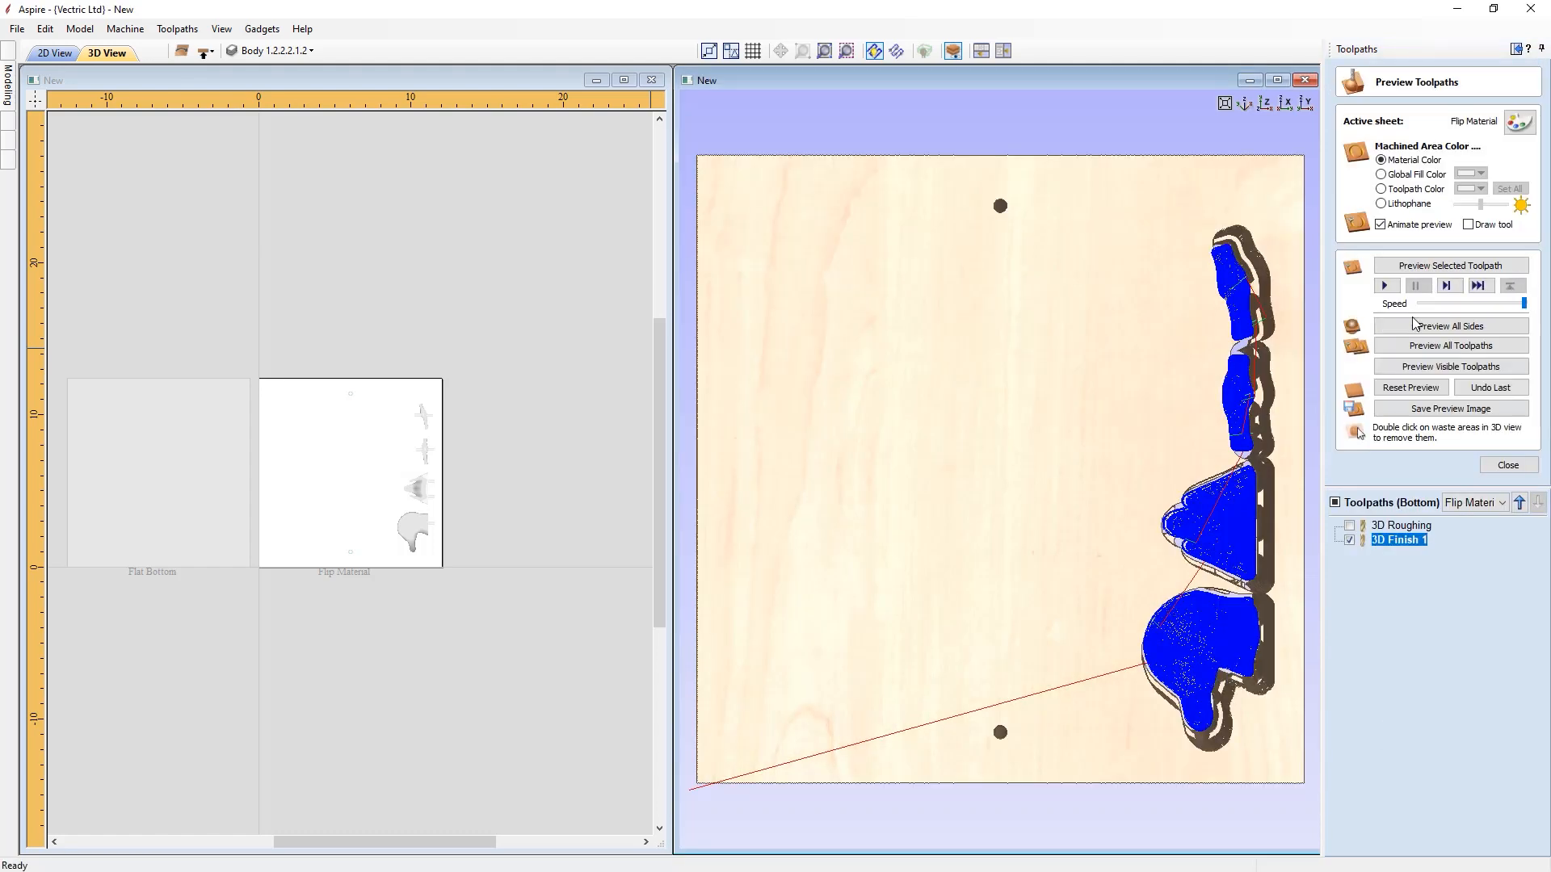
- Preview the bottom-side finish toolpath, examine the tabs and both faces of the machined block, and close the preview
click(1421, 266)
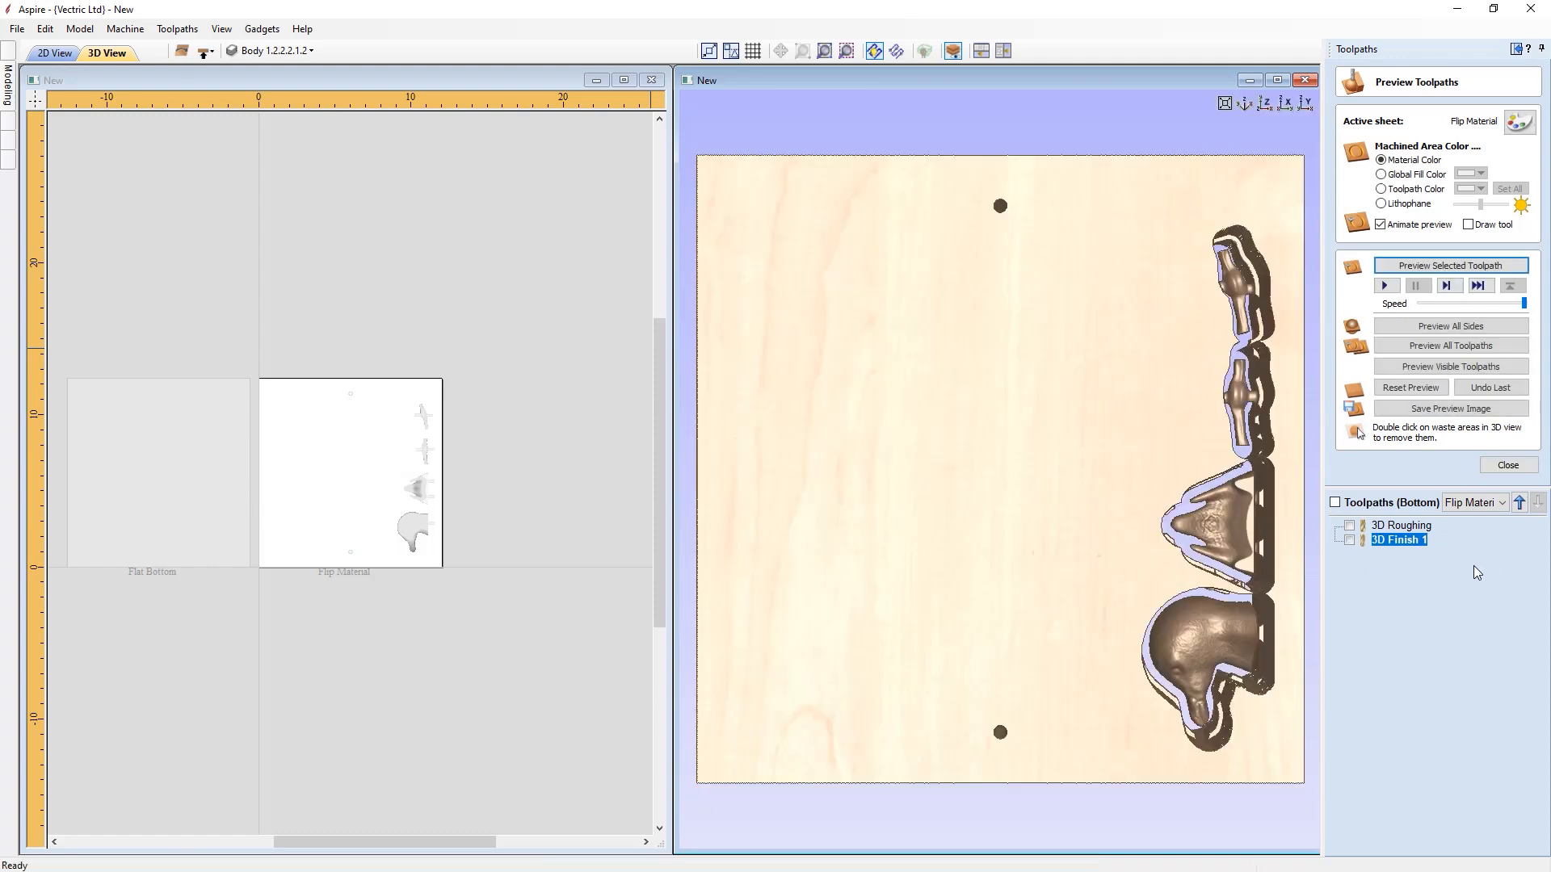
drag(1120, 472, 1083, 470)
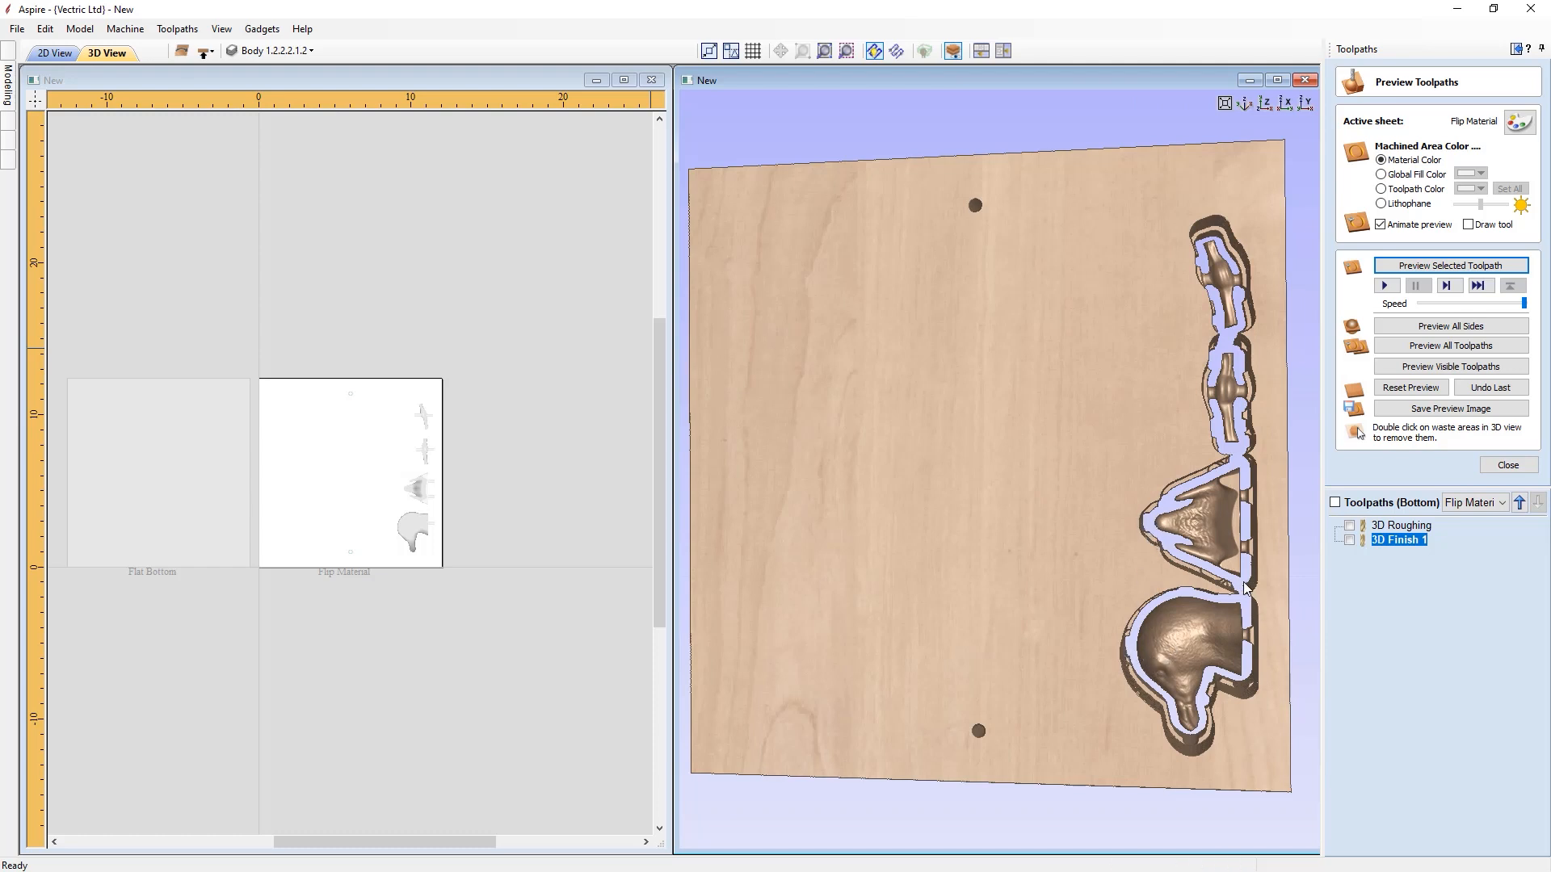
drag(1171, 424, 1159, 424)
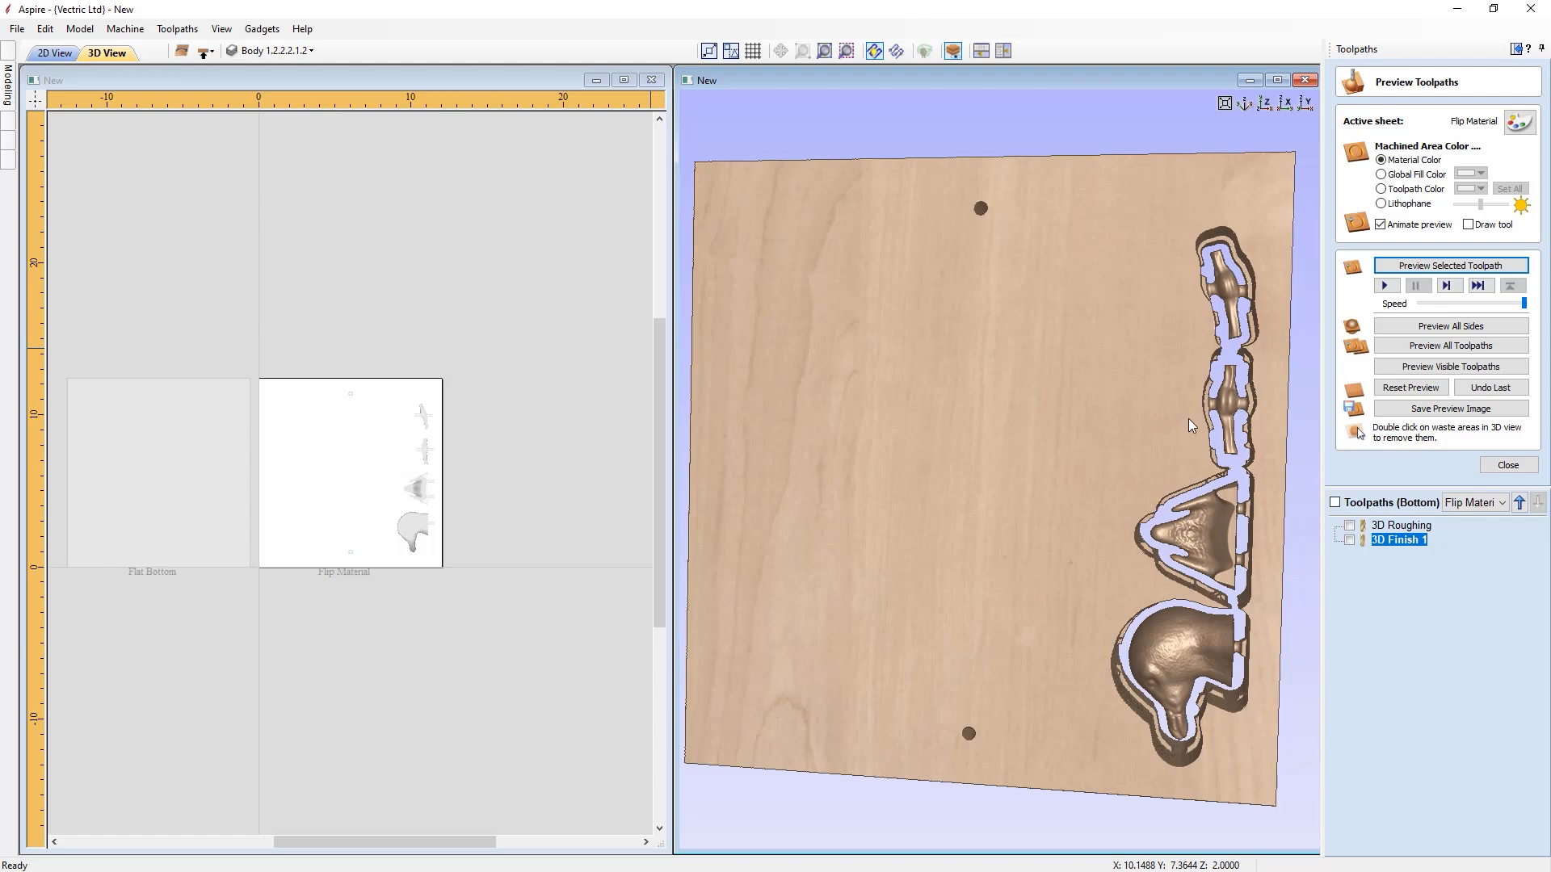
drag(1252, 432, 1162, 409)
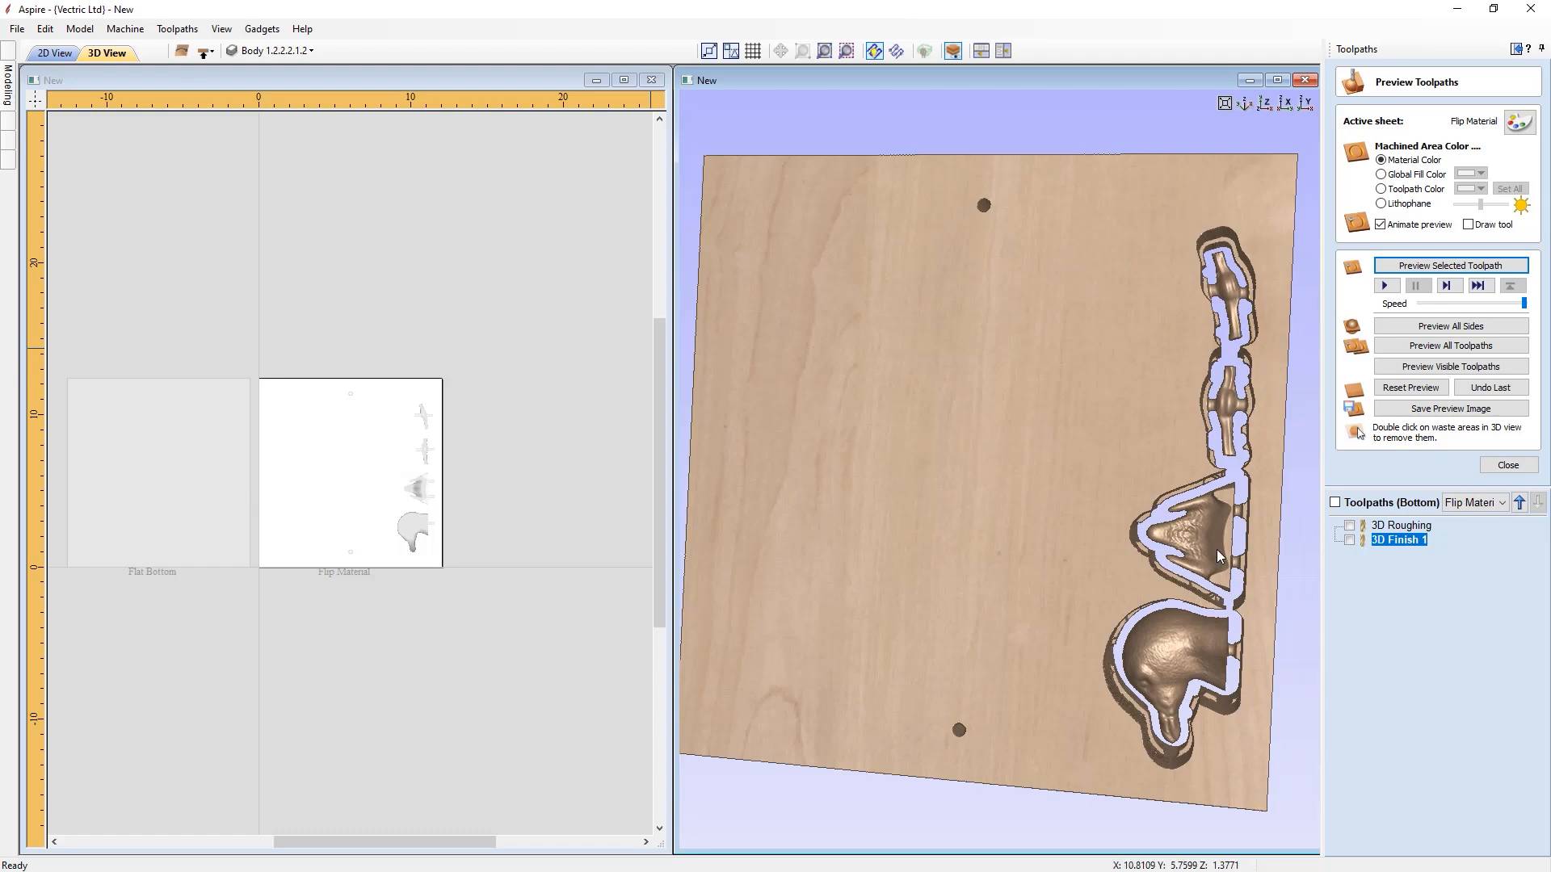
drag(1084, 481, 1074, 363)
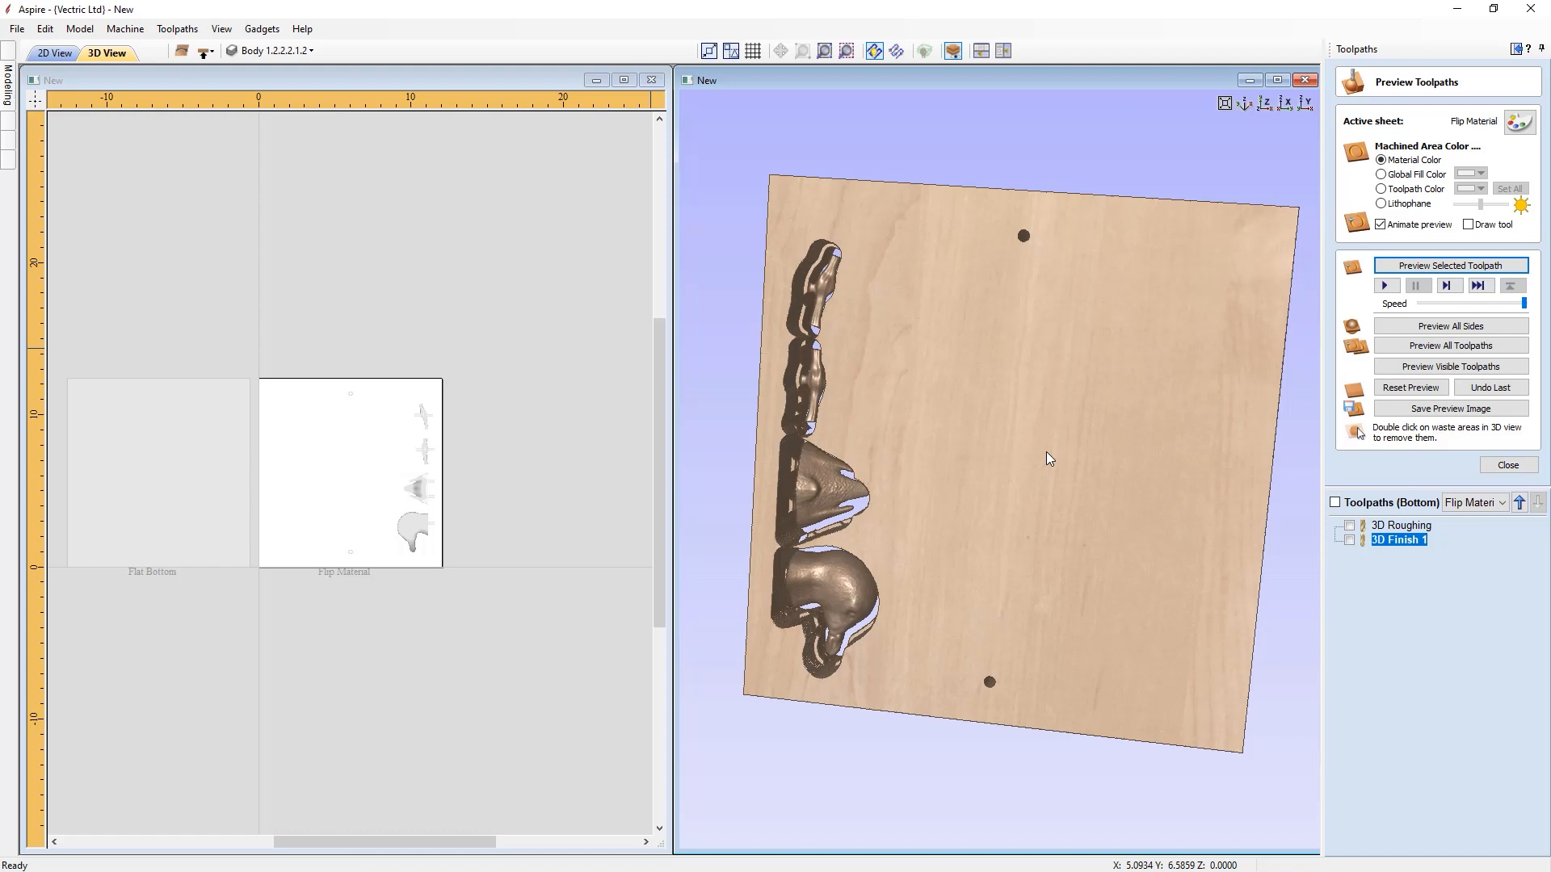
click(1507, 466)
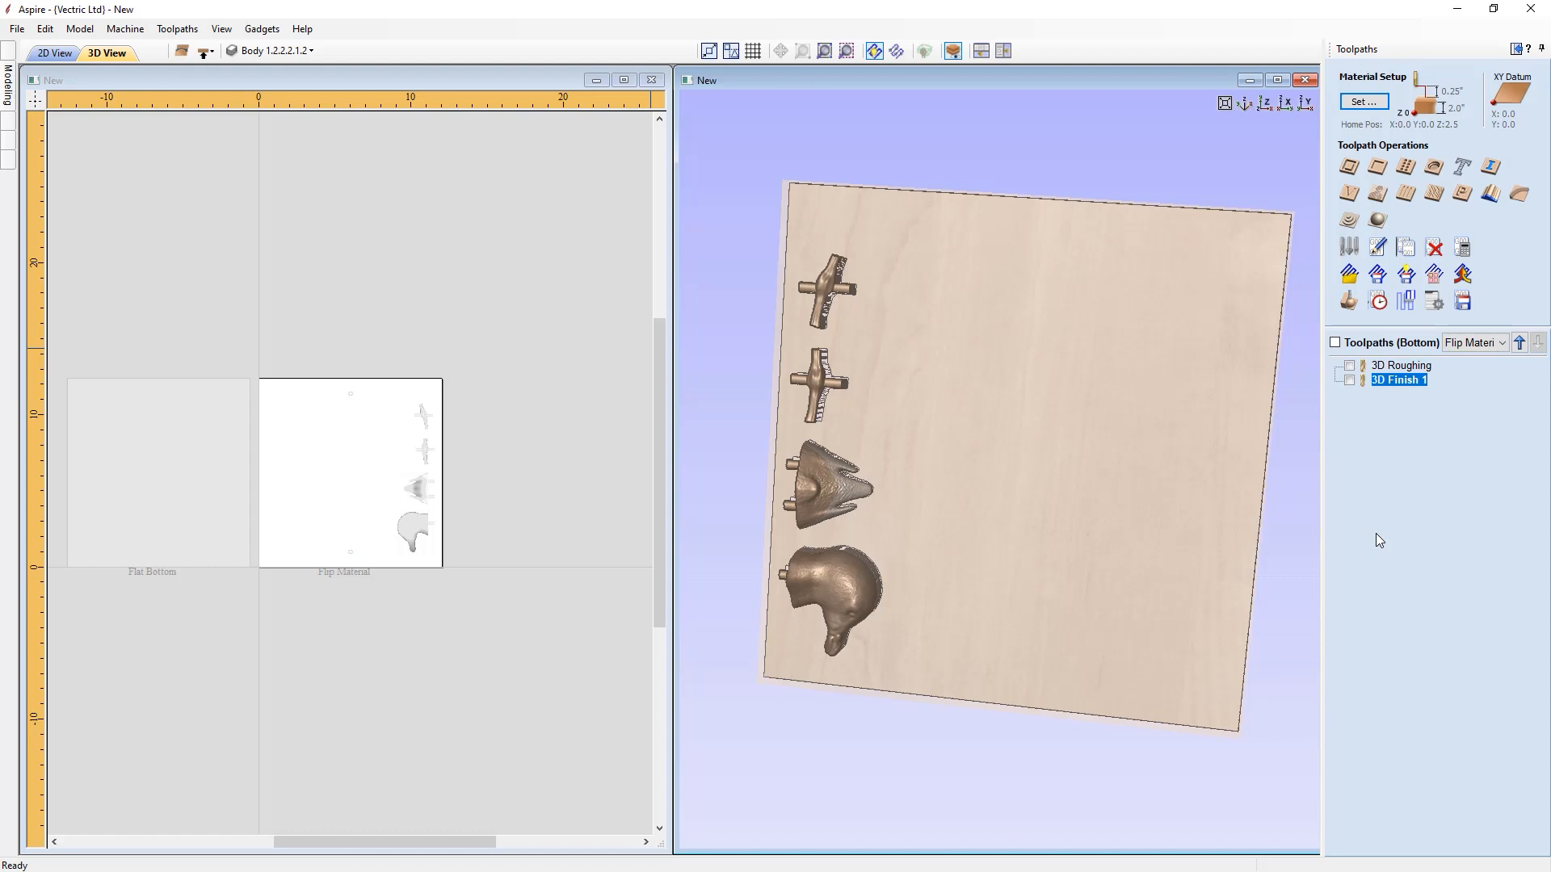
click(1265, 103)
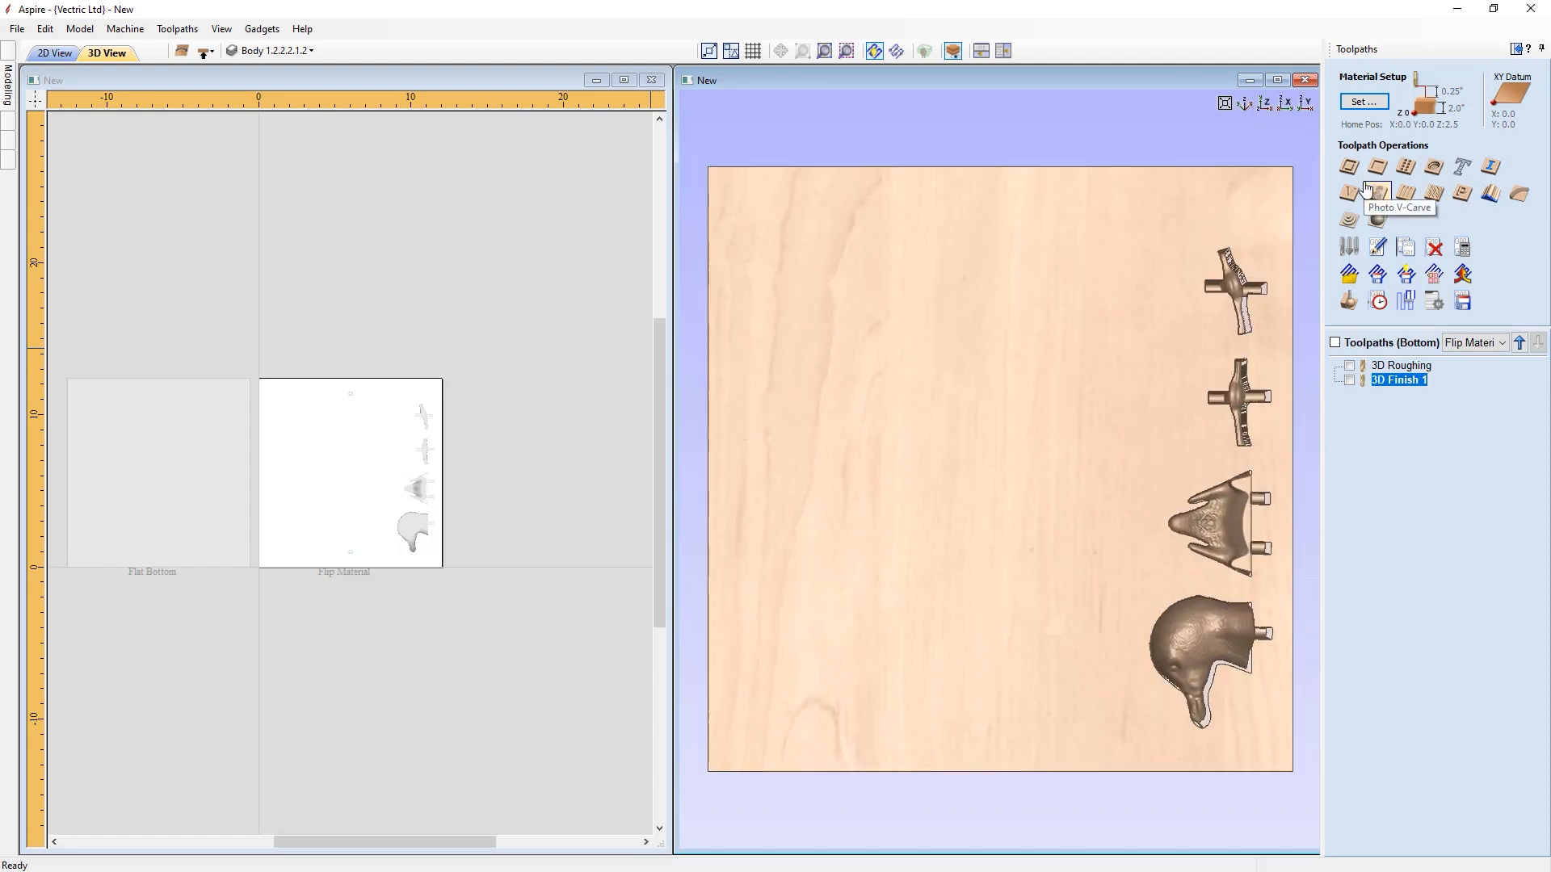
scroll(1281, 609, up, 1)
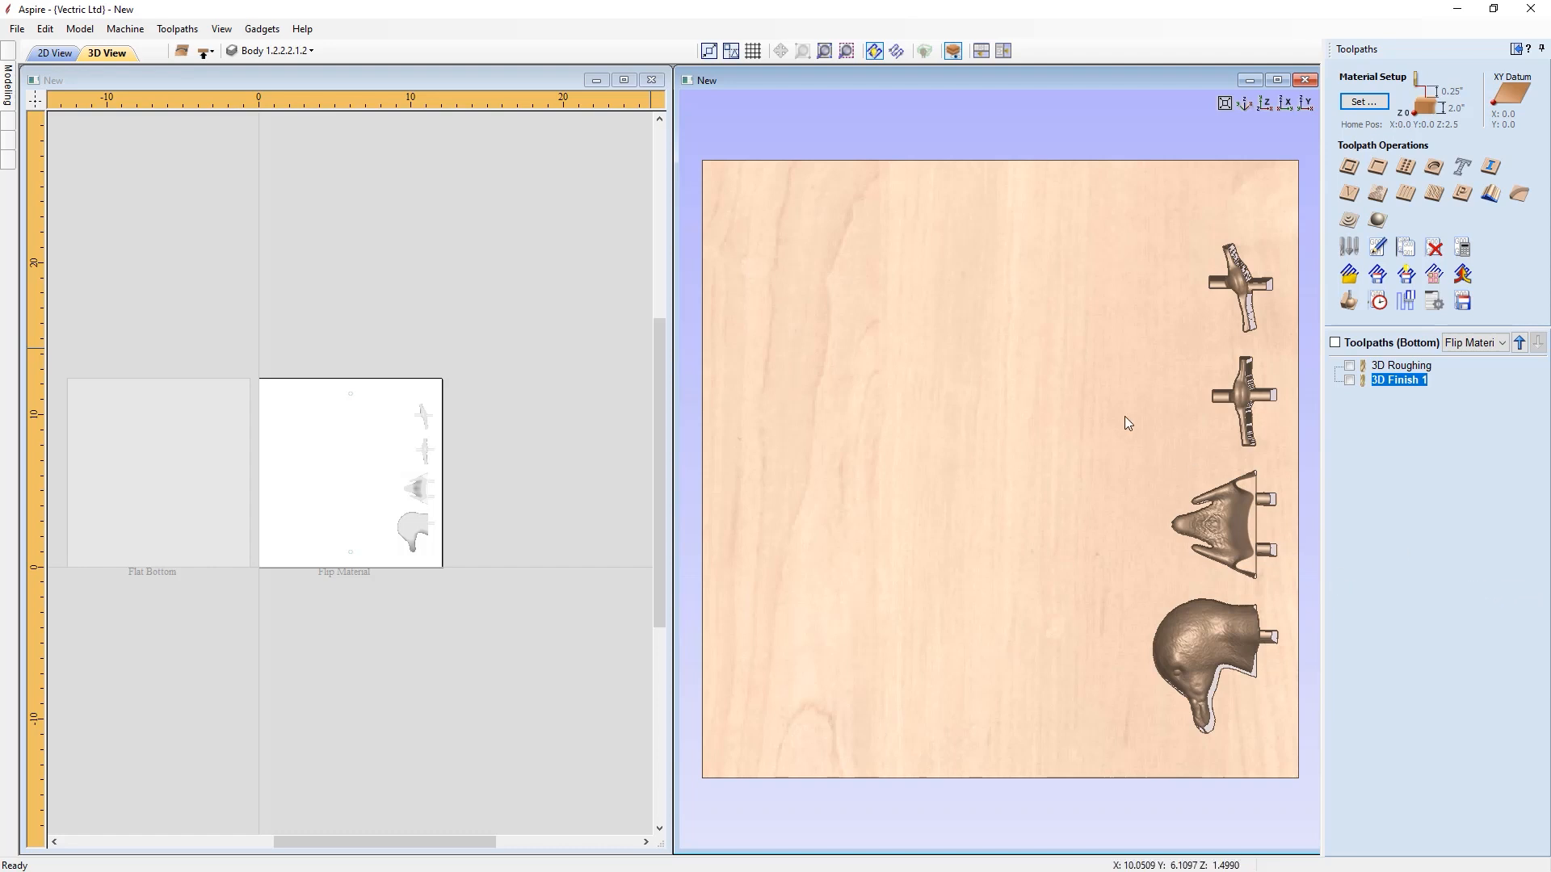
- Save the project as an Aspire file named Seagull in the importing-3d-data-segmenting-3d-models folder
click(19, 33)
click(68, 142)
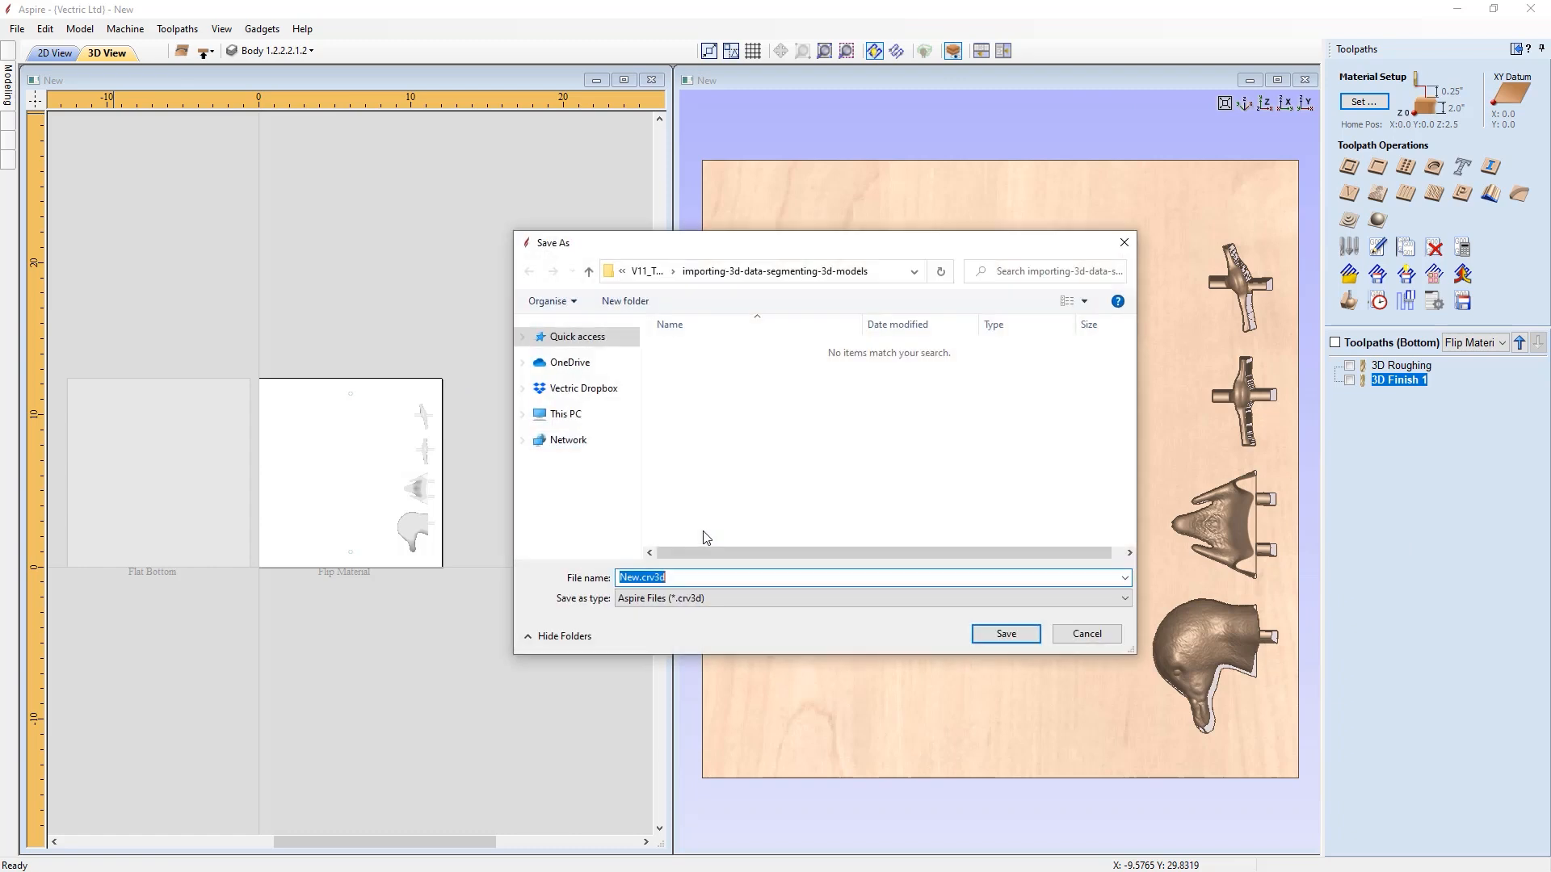
text(Seagull)
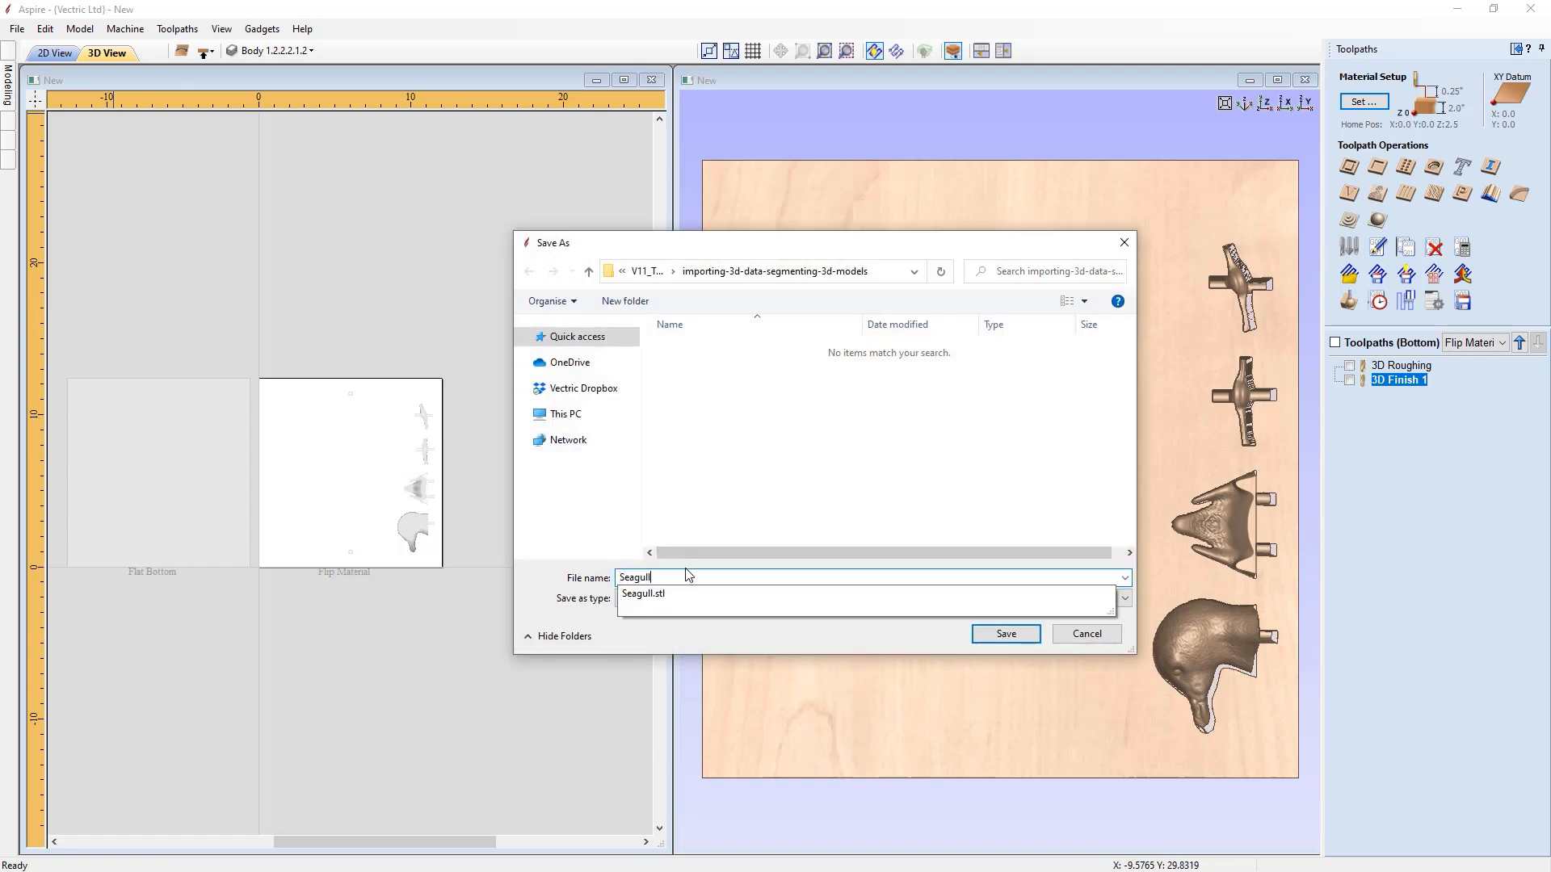
key(Return)
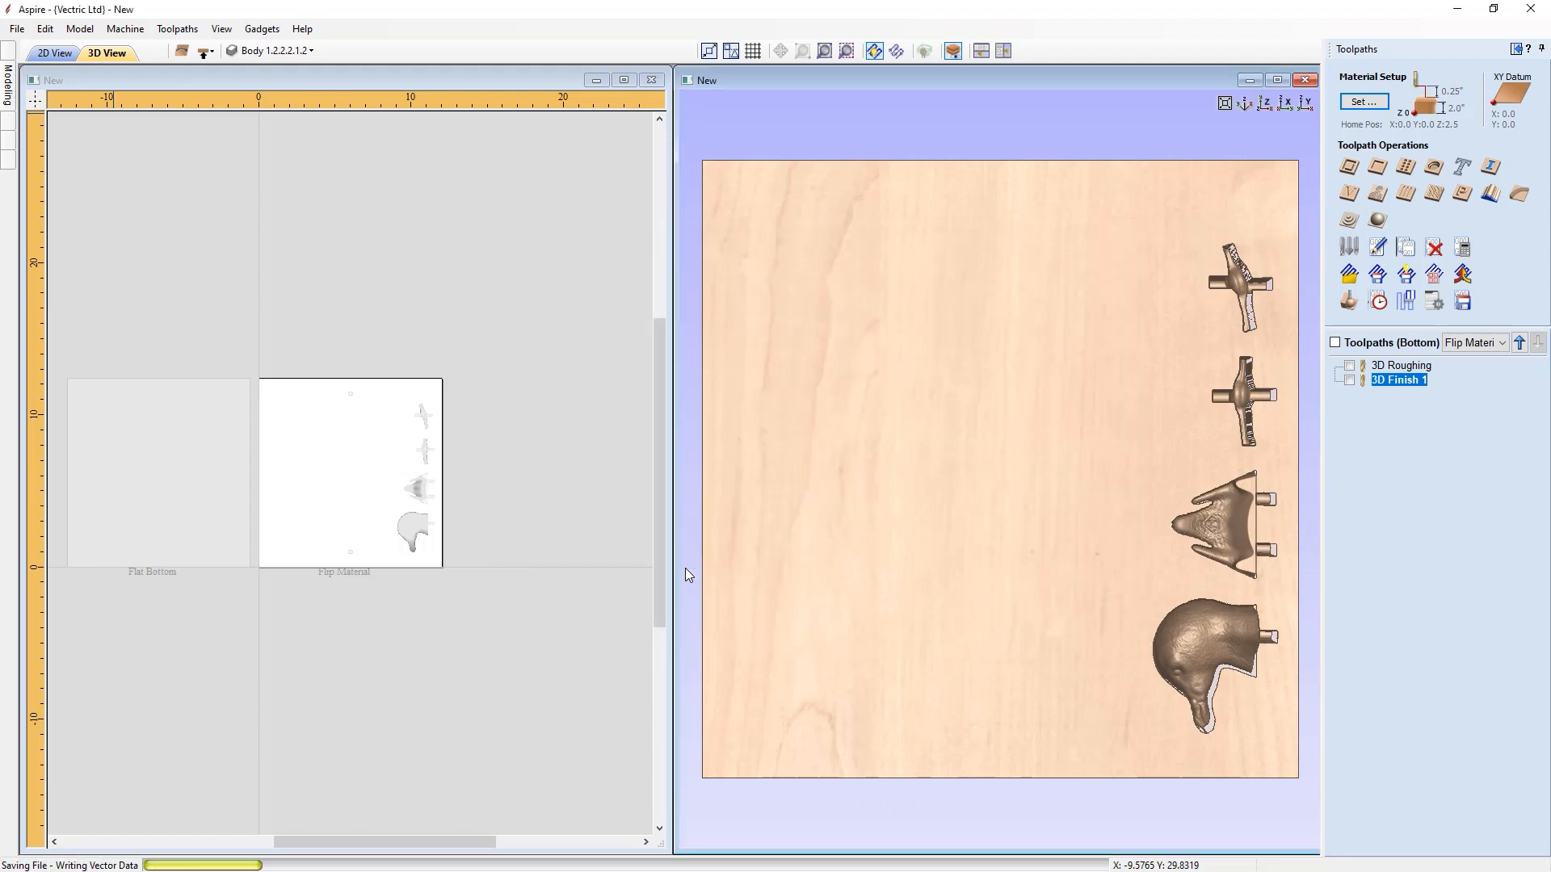